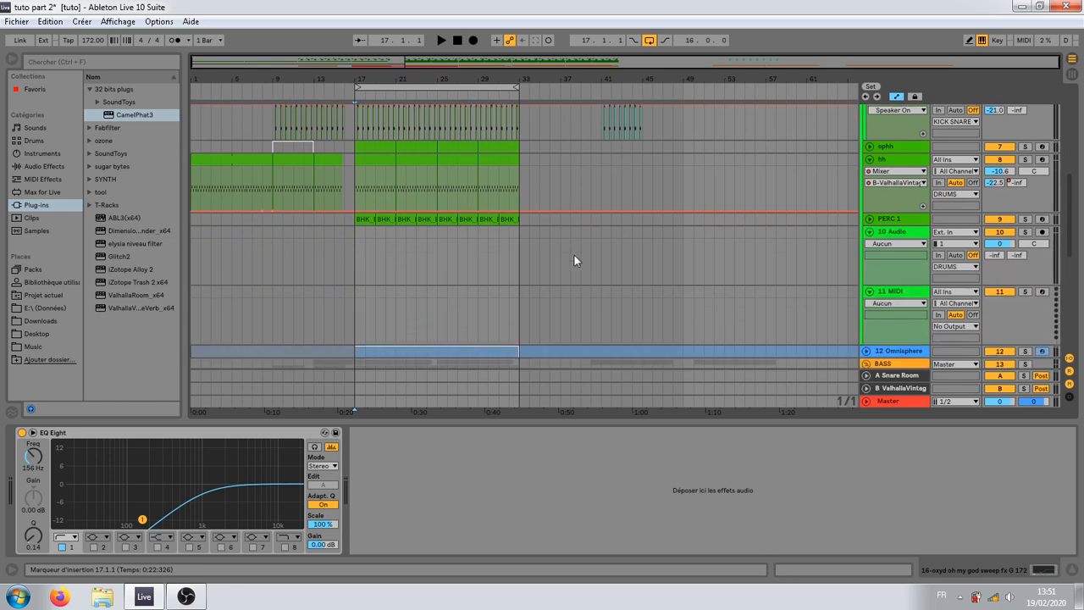
Step: Inspect the EQ Eight device chains of the SNARE1 and KICK tracks, ending on SNARE1 at bar 18
{"action": "left_click", "coordinate": [520, 225]}
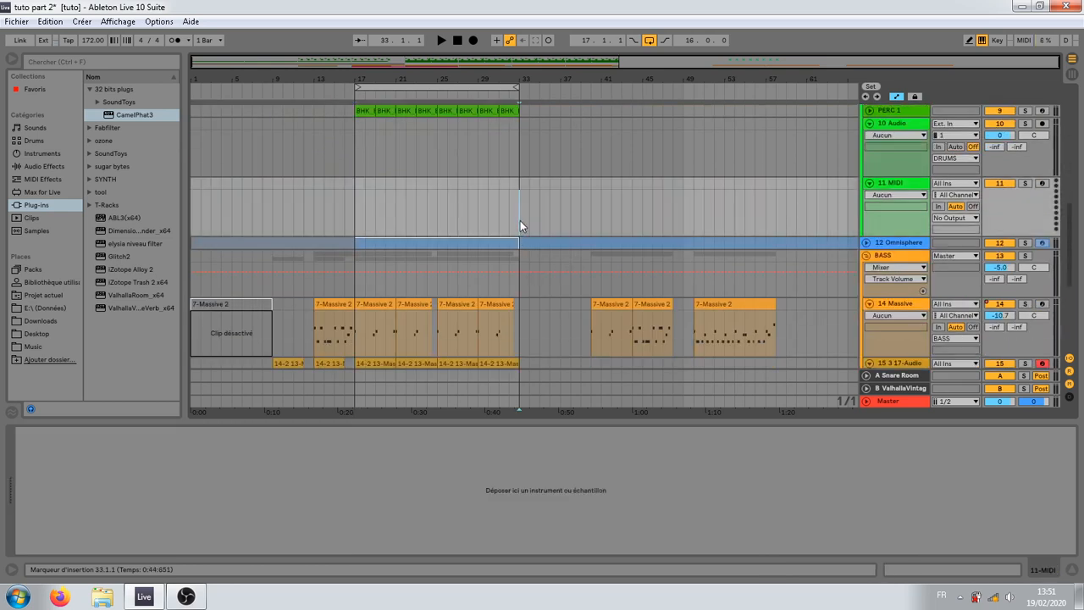
{"action": "left_click", "coordinate": [303, 224]}
{"action": "scroll", "coordinate": [344, 225], "scroll_direction": "up", "scroll_amount": 2}
{"action": "scroll", "coordinate": [344, 226], "scroll_direction": "up", "scroll_amount": 5}
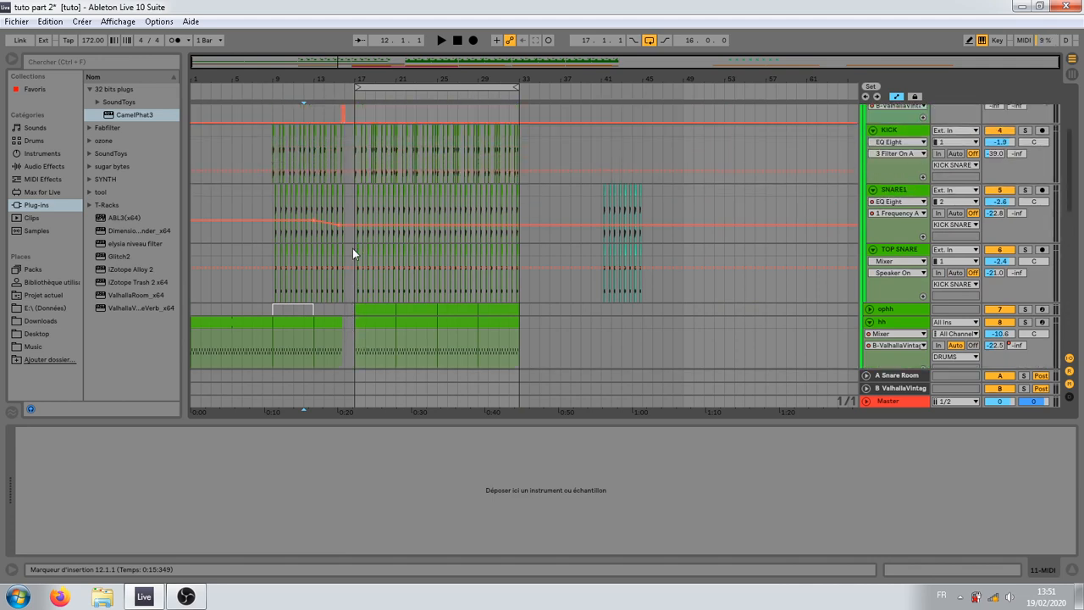
{"action": "scroll", "coordinate": [354, 246], "scroll_direction": "up", "scroll_amount": 2}
{"action": "left_click", "coordinate": [891, 258]}
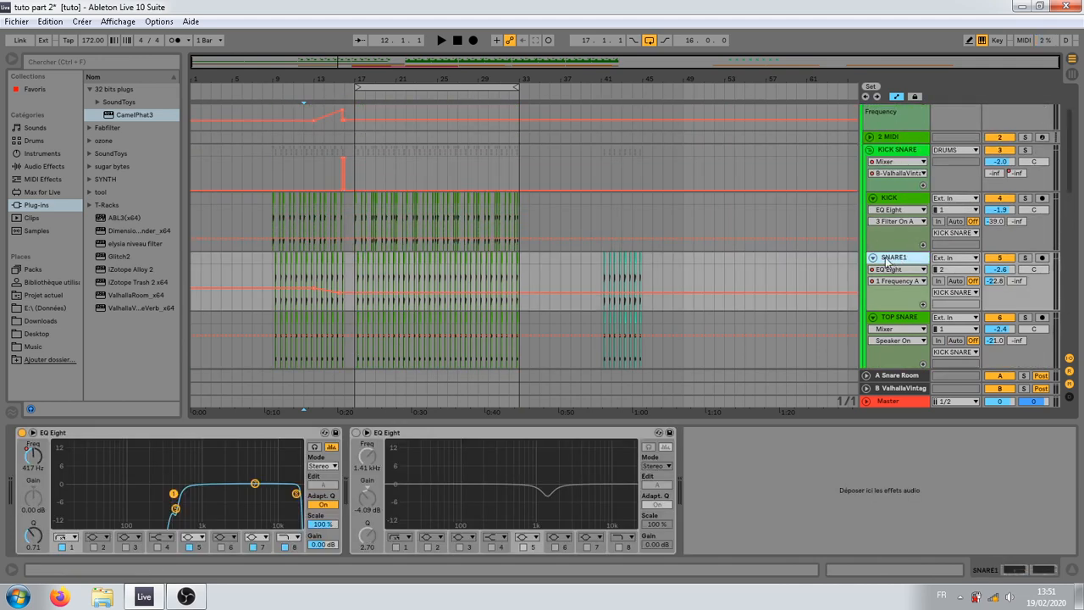
{"action": "left_click", "coordinate": [360, 224]}
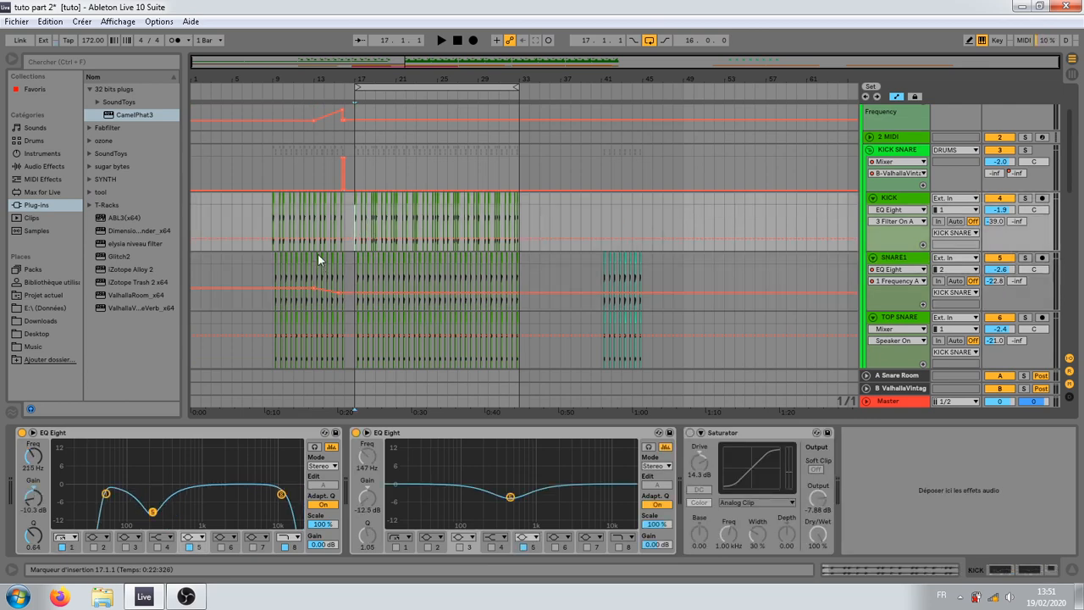
{"action": "left_click", "coordinate": [361, 273]}
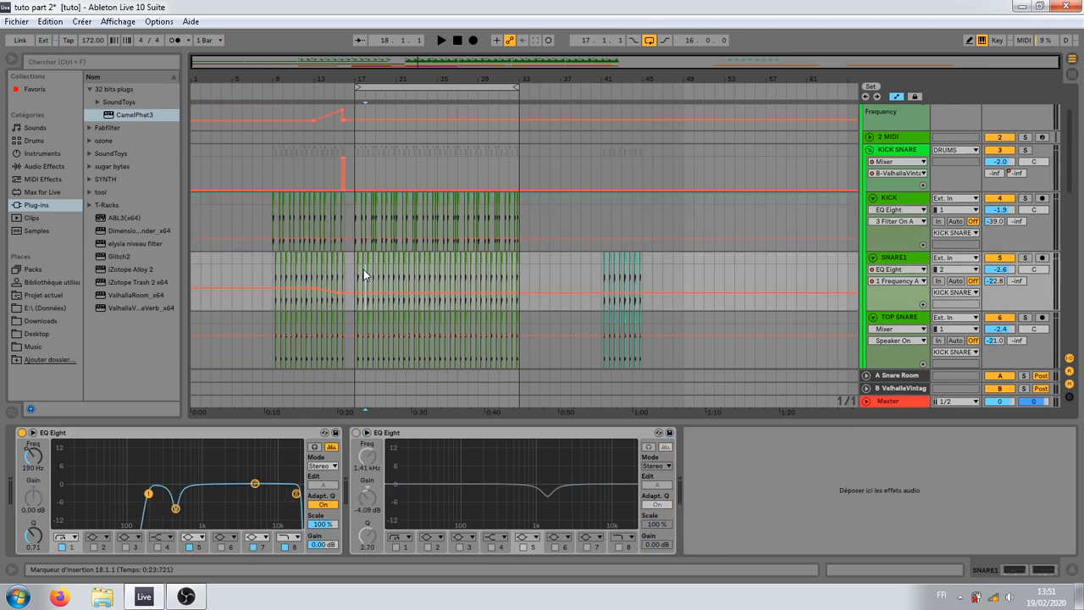
Step: Switch band 3 of SNARE1's first EQ Eight on and off repeatedly to compare the curve, leaving the band off
{"action": "left_click", "coordinate": [125, 547]}
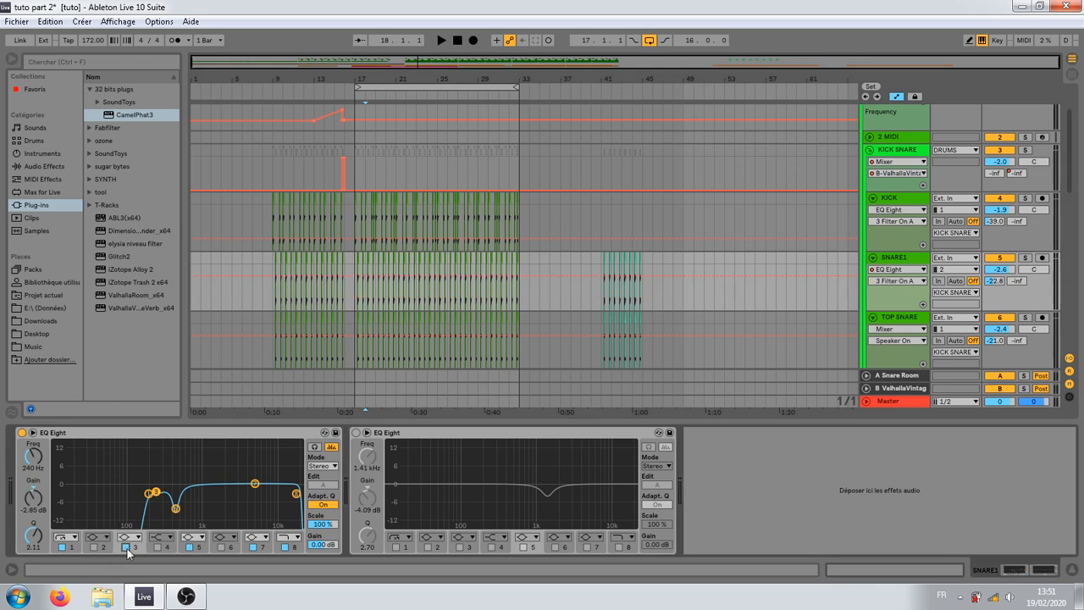
{"action": "left_click", "coordinate": [127, 549]}
{"action": "left_click", "coordinate": [127, 549]}
{"action": "left_click", "coordinate": [127, 549]}
{"action": "left_click", "coordinate": [127, 549]}
{"action": "left_click", "coordinate": [127, 549]}
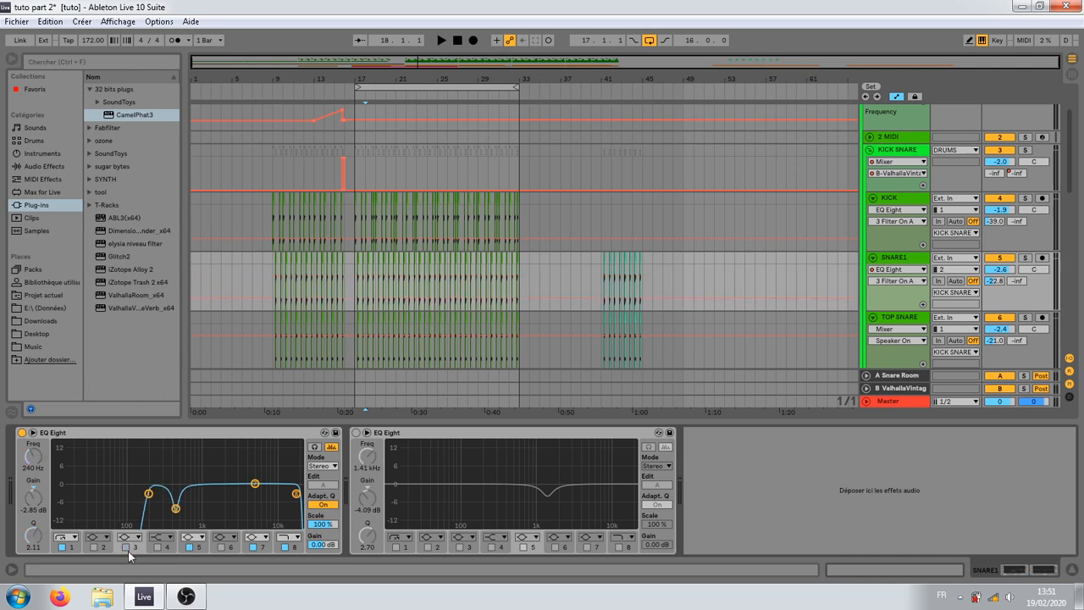
{"action": "left_click", "coordinate": [127, 549]}
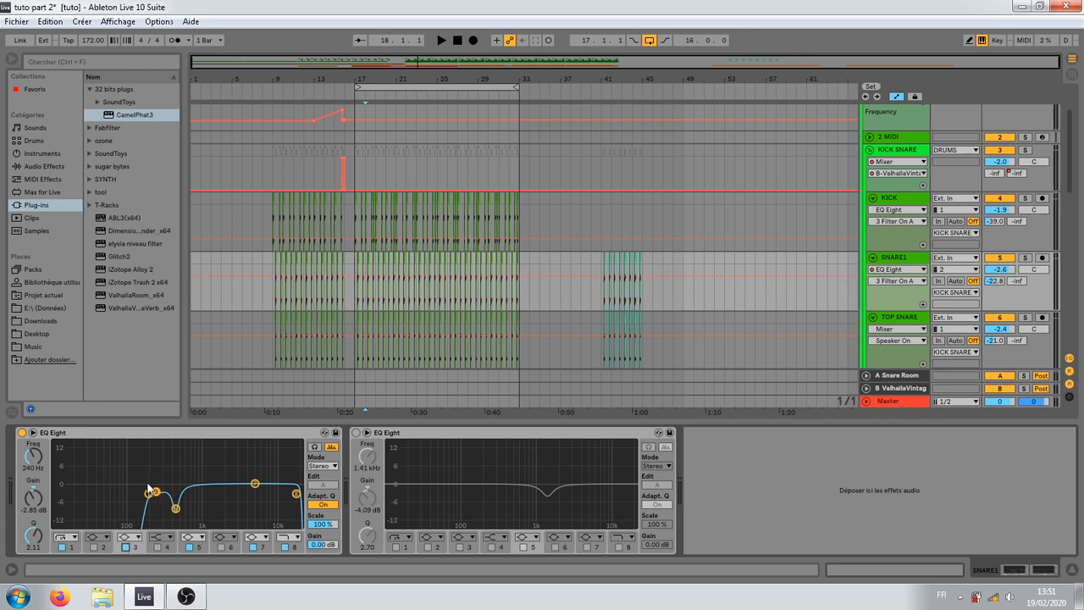
{"action": "left_click", "coordinate": [126, 548]}
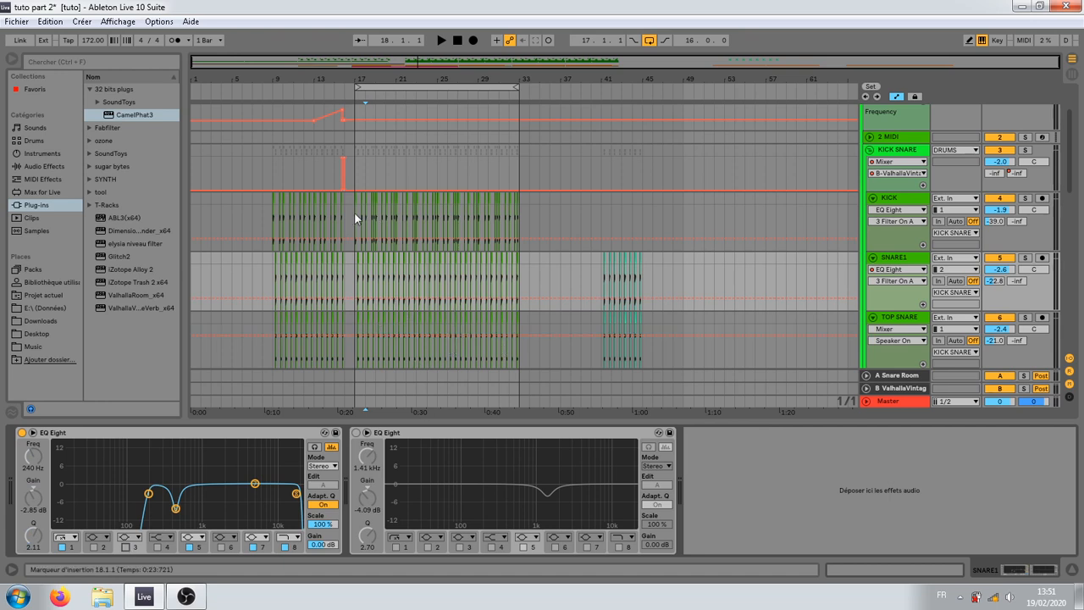
Step: Solo the KICK track and bypass its first EQ Eight briefly before re-enabling it
{"action": "left_click", "coordinate": [893, 201]}
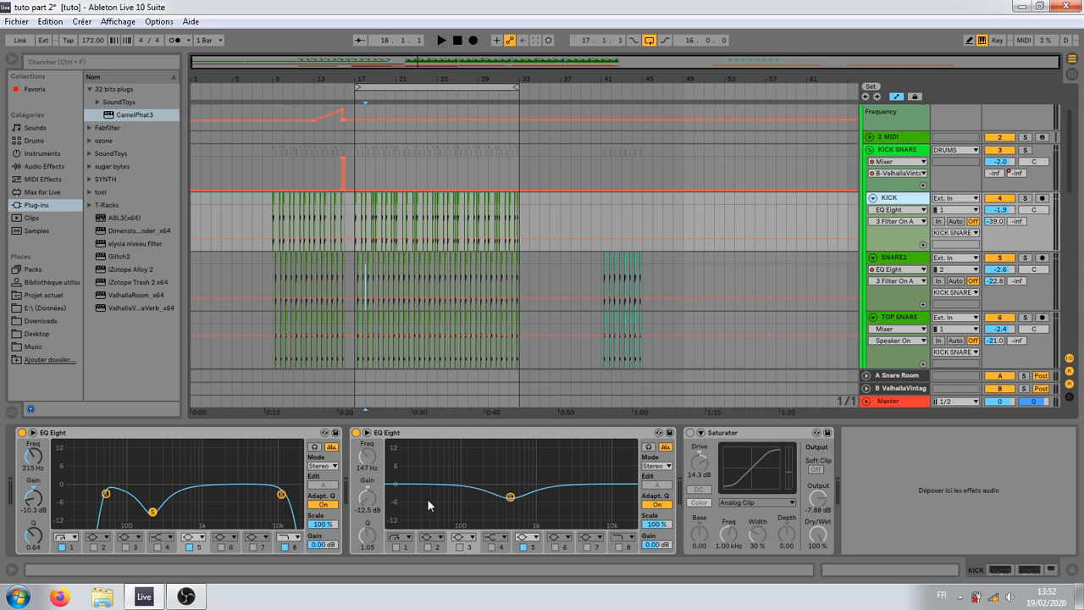
{"action": "left_click", "coordinate": [1025, 200]}
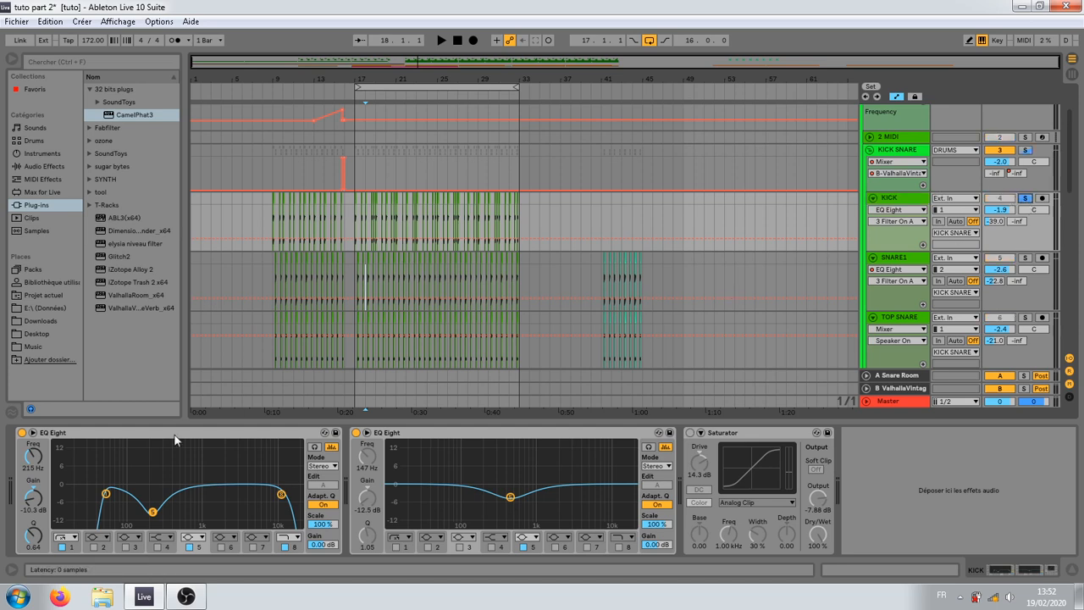
{"action": "left_click", "coordinate": [22, 432]}
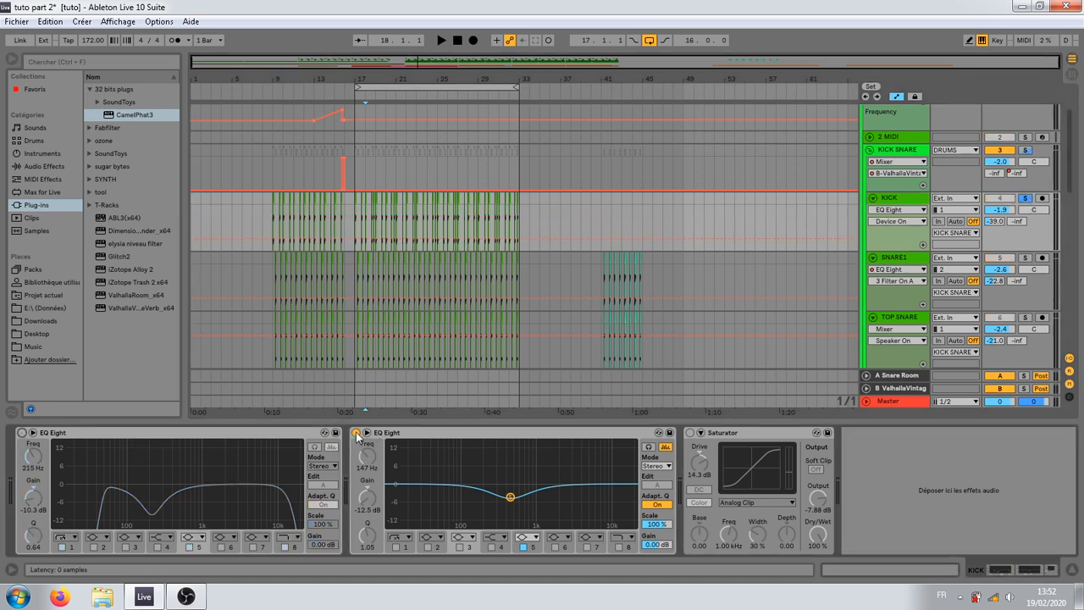
{"action": "left_click", "coordinate": [22, 432]}
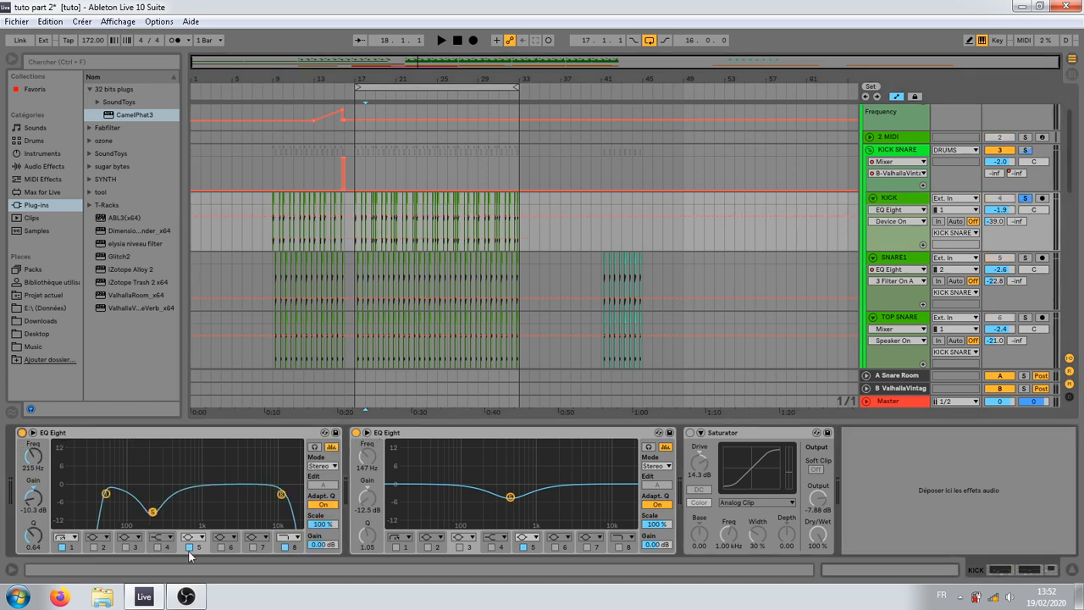
Step: Turn off band 5 in both KICK EQ Eights and play the soloed kick without those cuts
{"action": "left_click", "coordinate": [189, 547]}
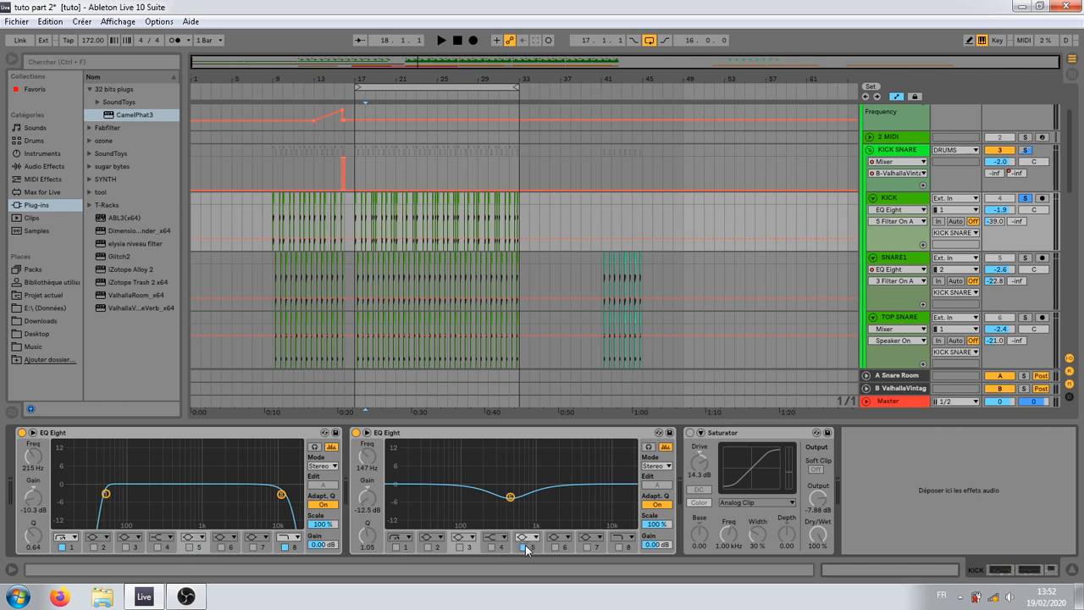
{"action": "left_click", "coordinate": [523, 547]}
{"action": "key", "text": "space"}
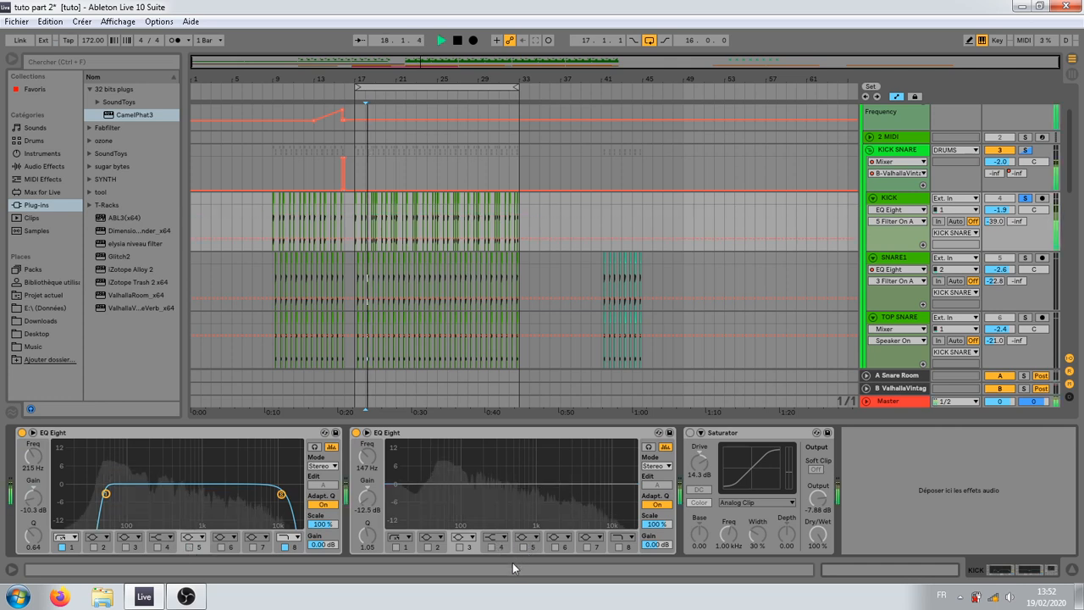
{"action": "key", "text": "space"}
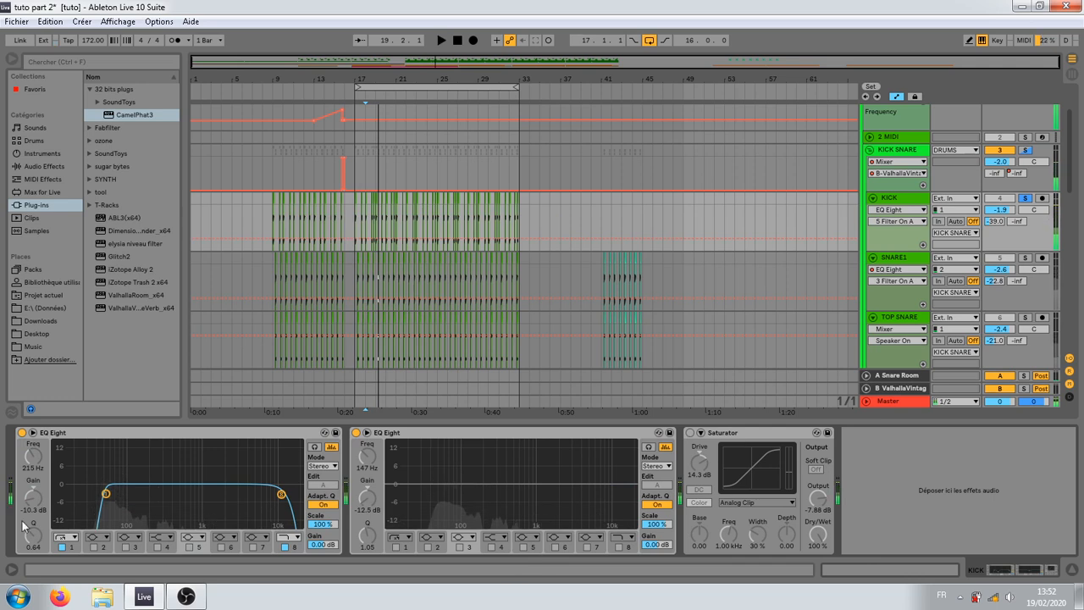
Step: Turn band 5 back on in both KICK EQ Eights and play the kick with the cuts
{"action": "left_click", "coordinate": [189, 547]}
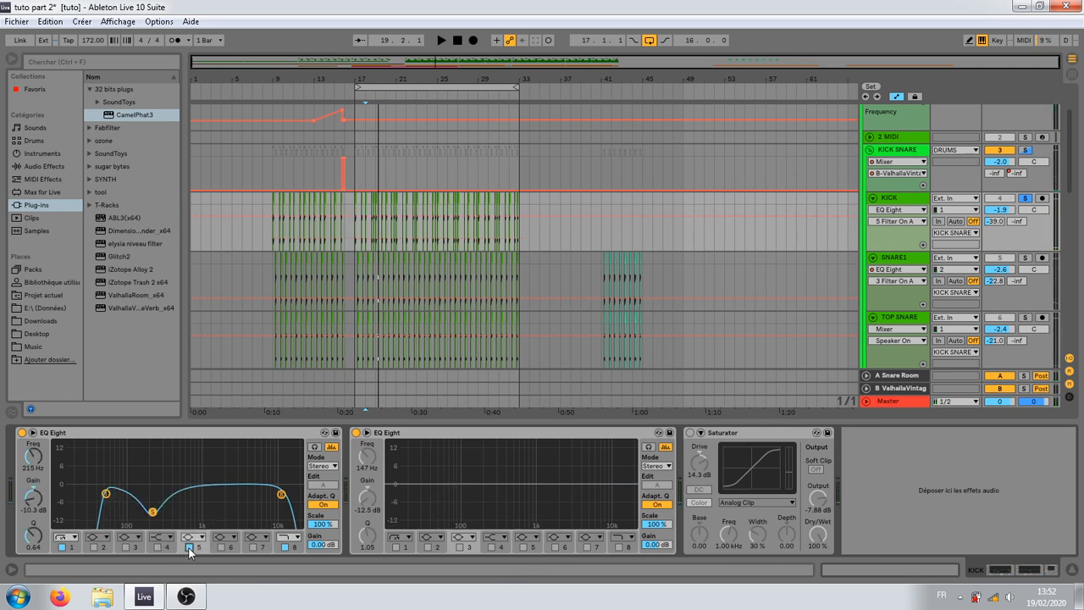
{"action": "left_click", "coordinate": [522, 547]}
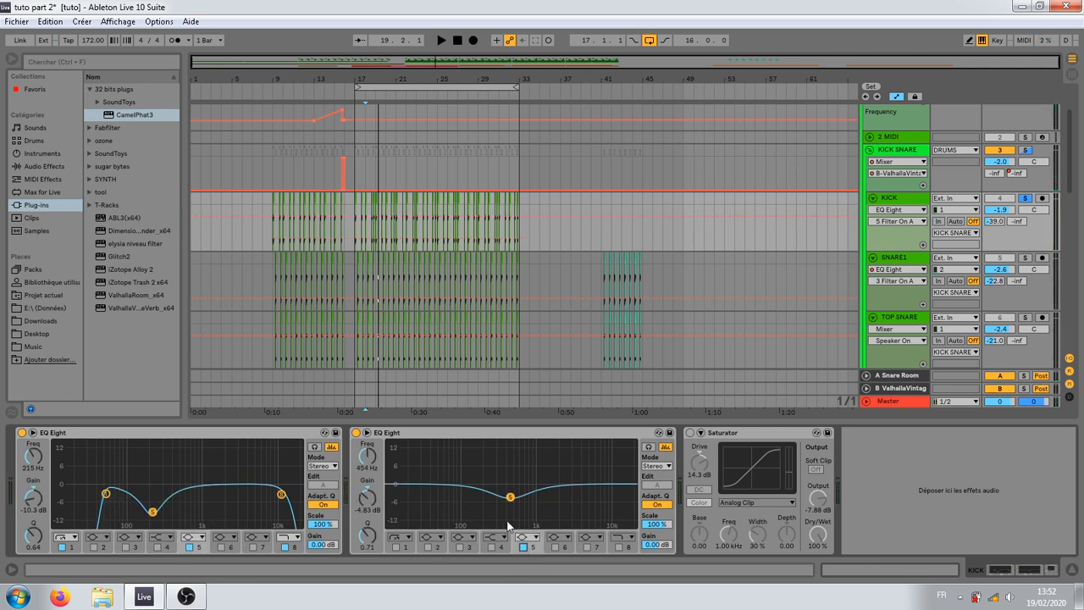
{"action": "key", "text": "space"}
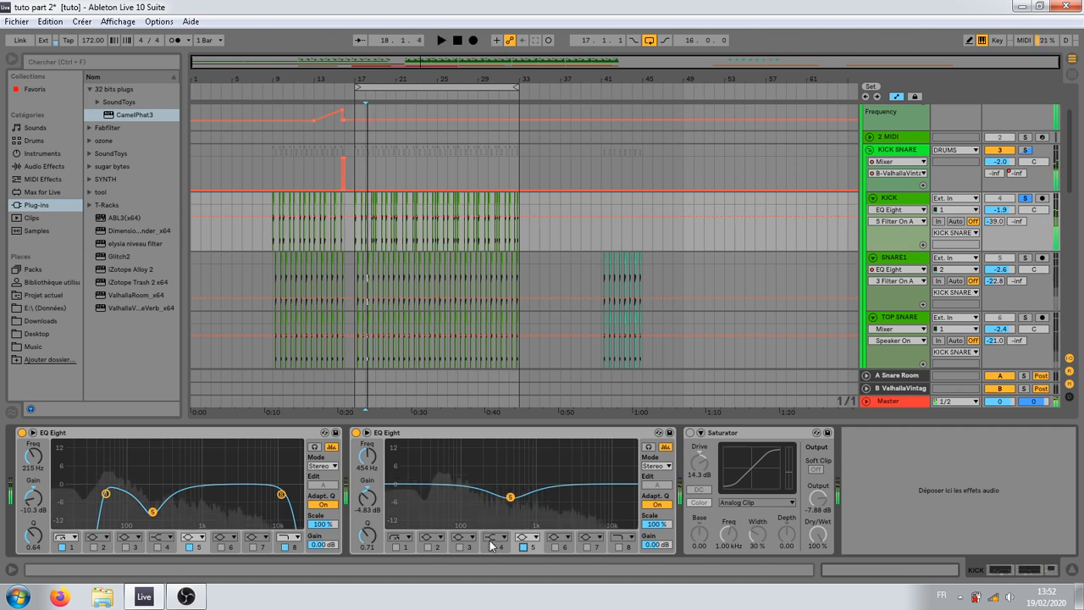
Step: Compare the kick with band 5 off and on in each EQ Eight, leaving both bands on
{"action": "left_click", "coordinate": [189, 547]}
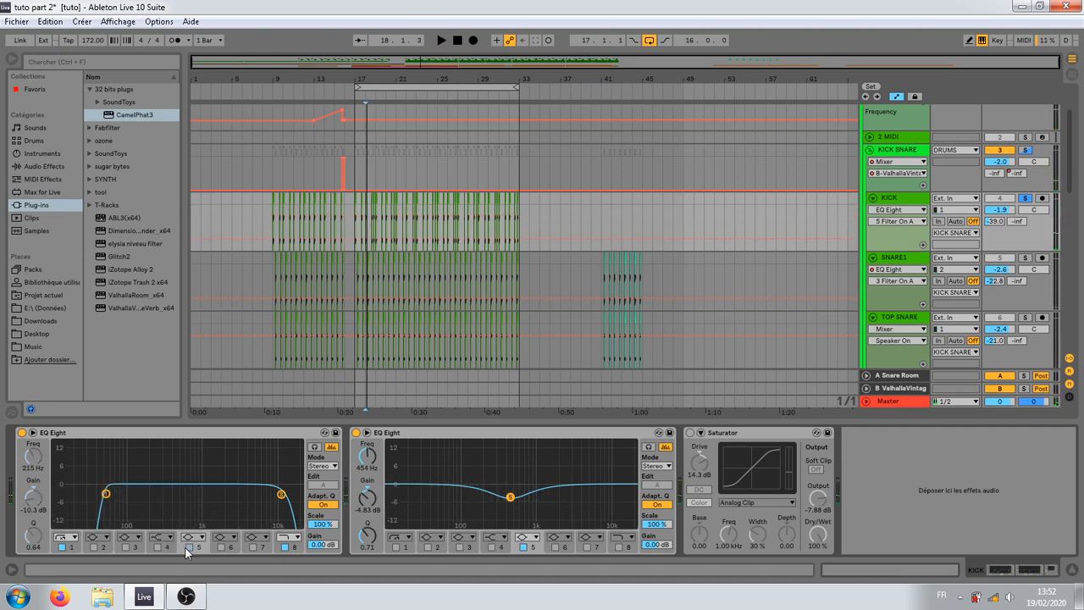
{"action": "left_click", "coordinate": [189, 547]}
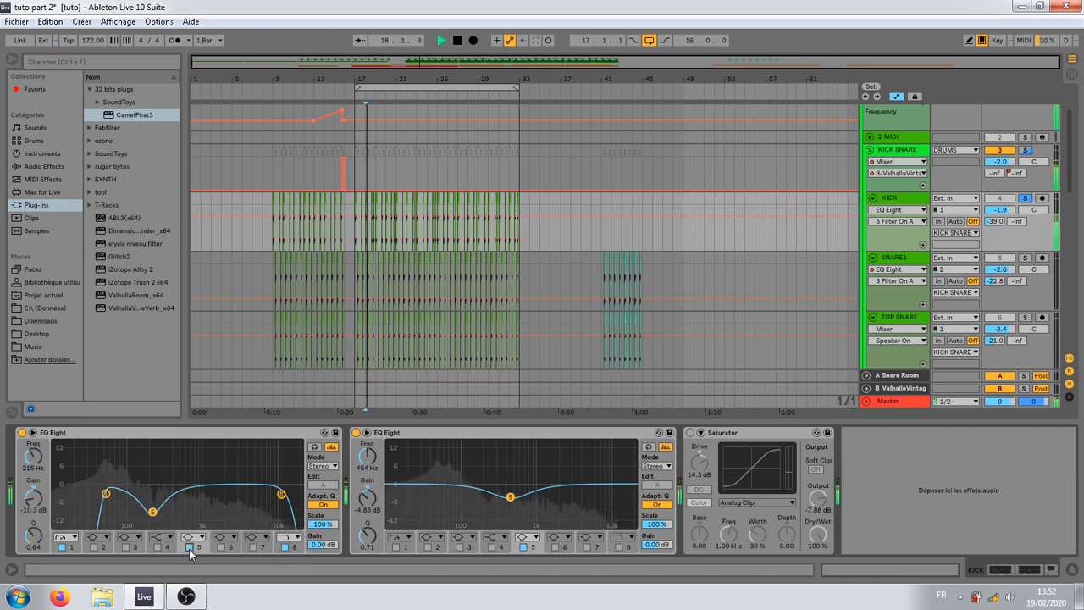
{"action": "left_click", "coordinate": [189, 547]}
{"action": "left_click", "coordinate": [189, 547]}
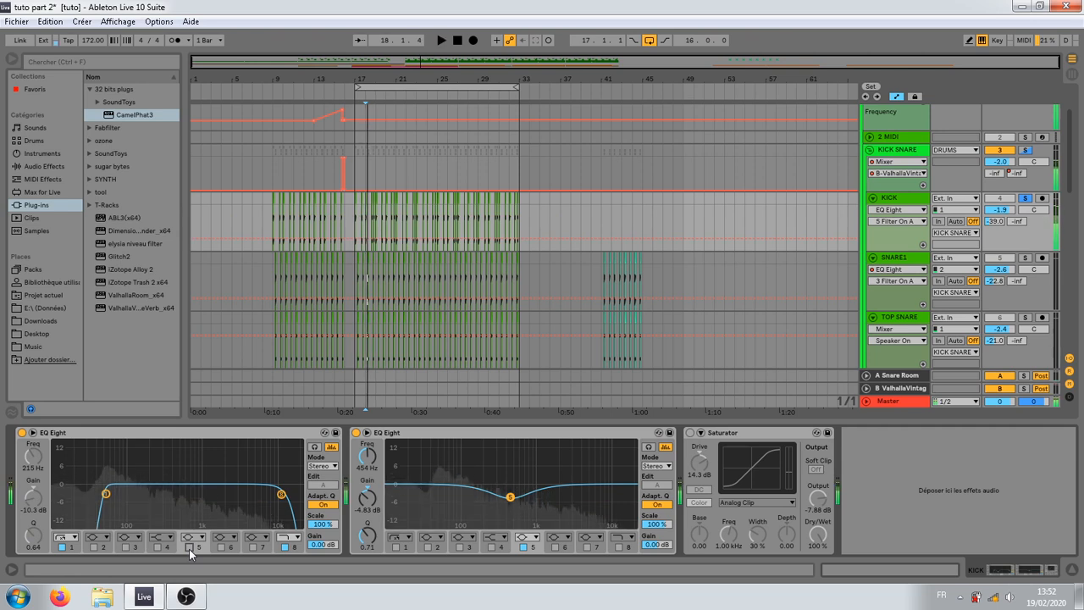
{"action": "left_click", "coordinate": [523, 547]}
{"action": "left_click", "coordinate": [524, 547]}
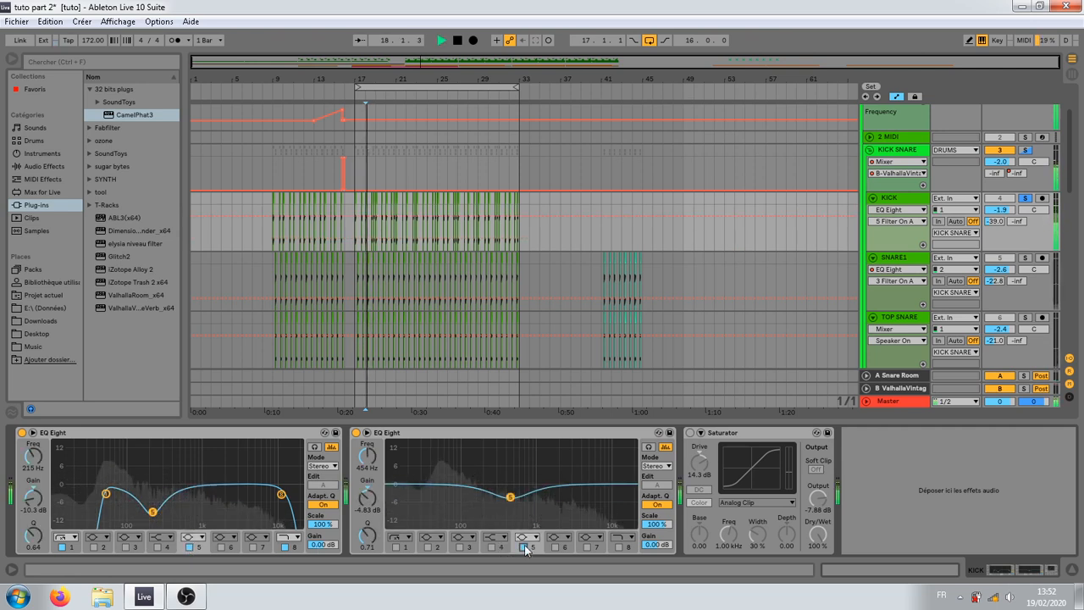
Step: Select the TOP SNARE track at bar 17 and solo it in place of the kick
{"action": "scroll", "coordinate": [350, 262], "scroll_direction": "down", "scroll_amount": 2}
{"action": "left_click", "coordinate": [359, 268]}
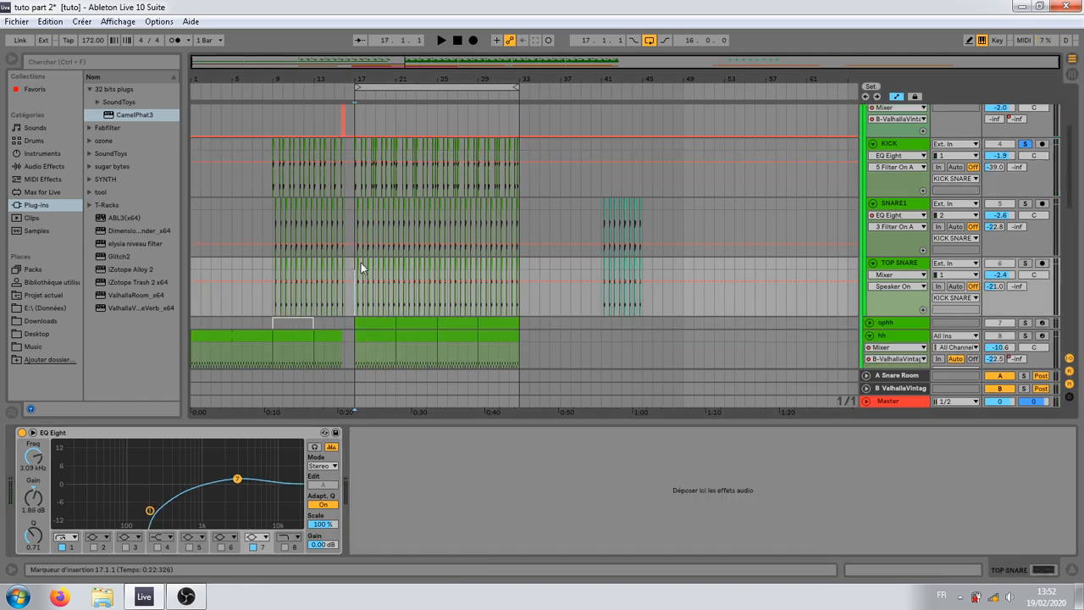
{"action": "left_click", "coordinate": [902, 264]}
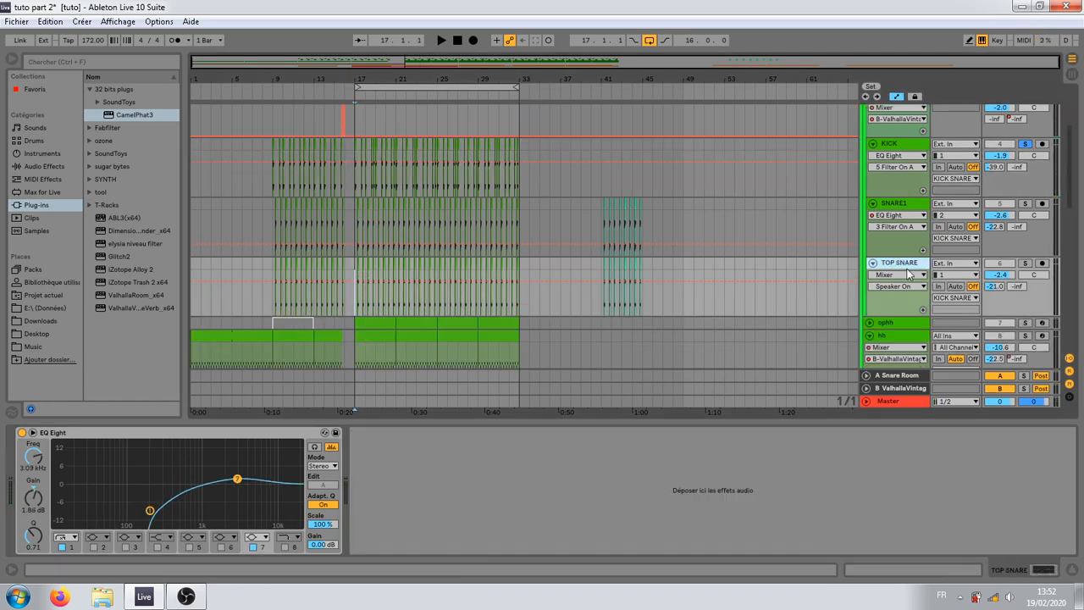
{"action": "left_click", "coordinate": [1023, 263]}
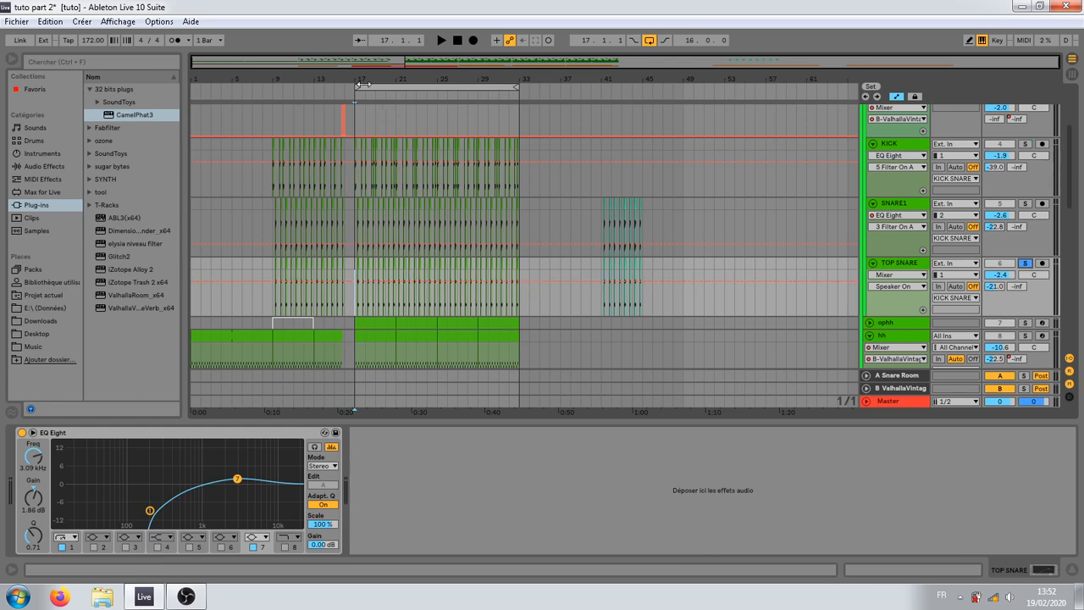
Step: Select the TOP SNARE clip at 17.2 and set band 1 of the track's EQ Eight to 190 Hz
{"action": "left_click_drag", "start_coordinate": [364, 81], "coordinate": [373, 80]}
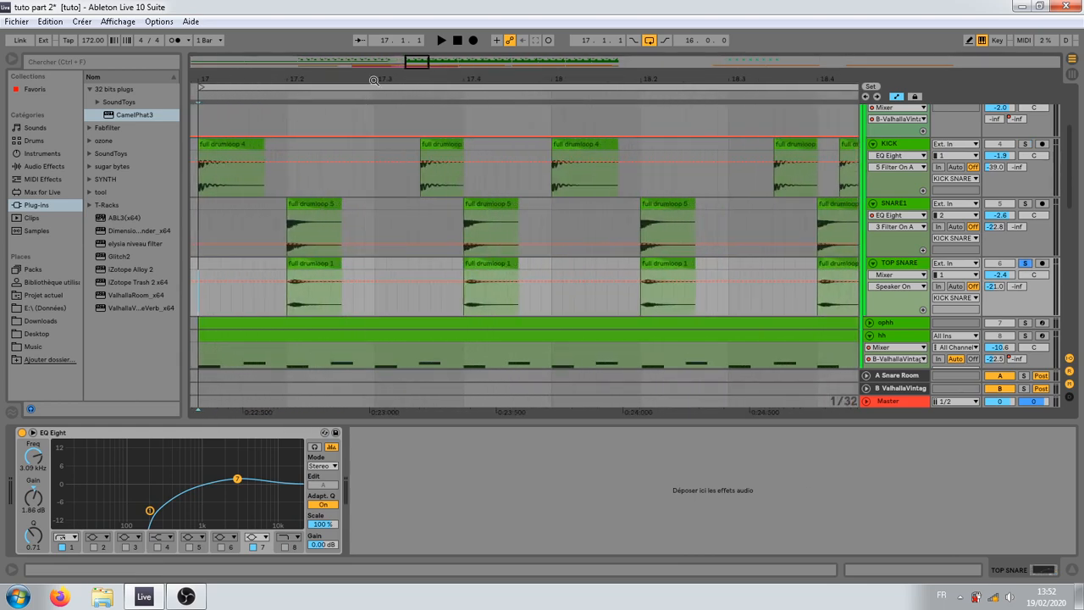
{"action": "left_click", "coordinate": [286, 202]}
{"action": "left_click", "coordinate": [296, 263]}
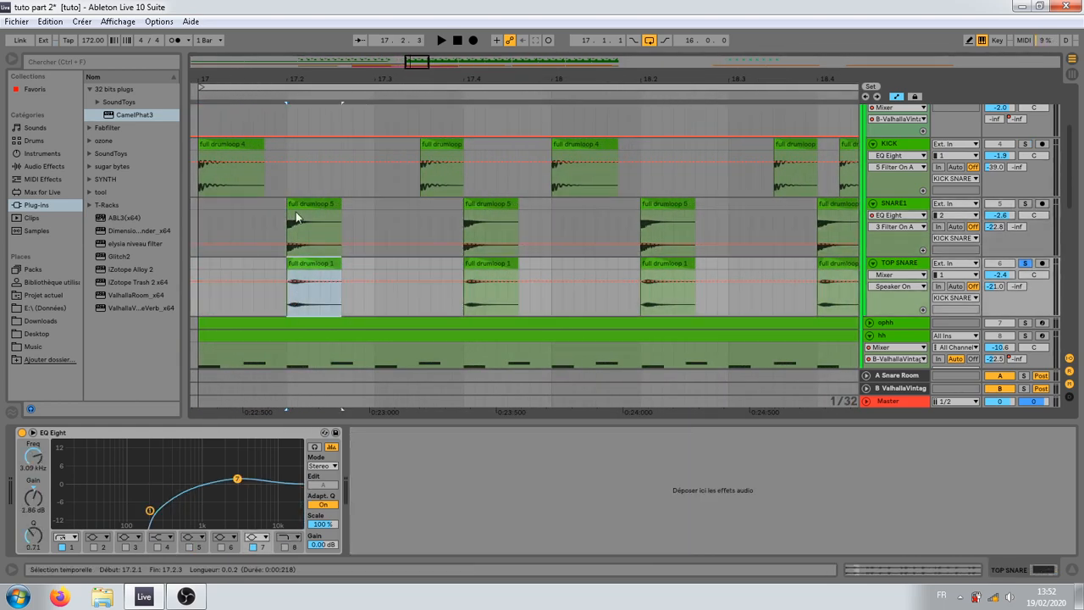
{"action": "left_click", "coordinate": [150, 511]}
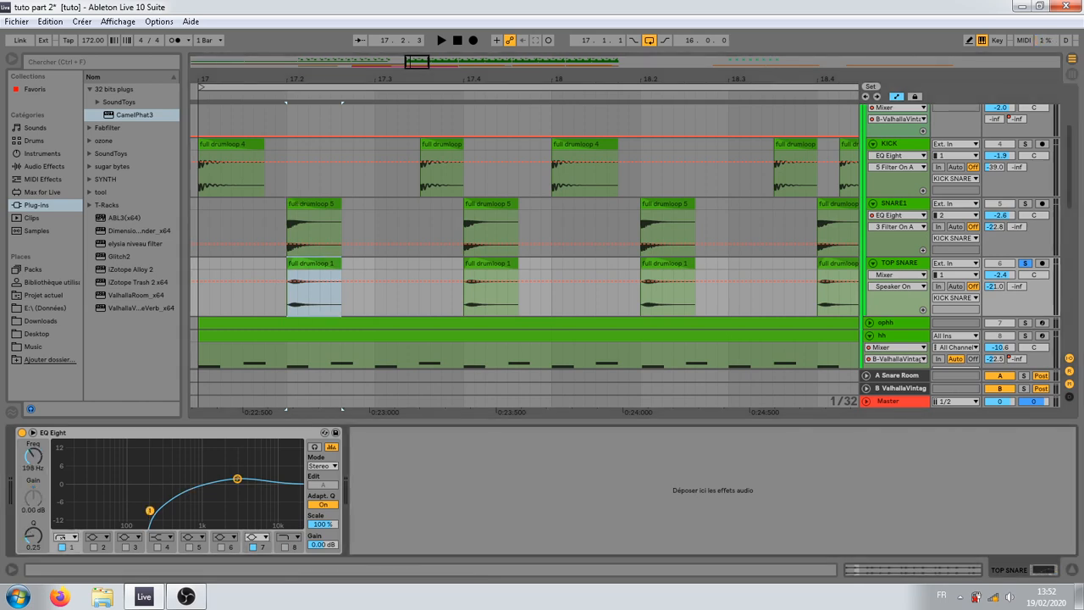
{"action": "mouse_move", "coordinate": [150, 510]}
{"action": "left_mouse_down"}
{"action": "mouse_move", "coordinate": [150, 491]}
{"action": "mouse_move", "coordinate": [149, 509]}
{"action": "mouse_move", "coordinate": [161, 507]}
{"action": "left_mouse_up"}
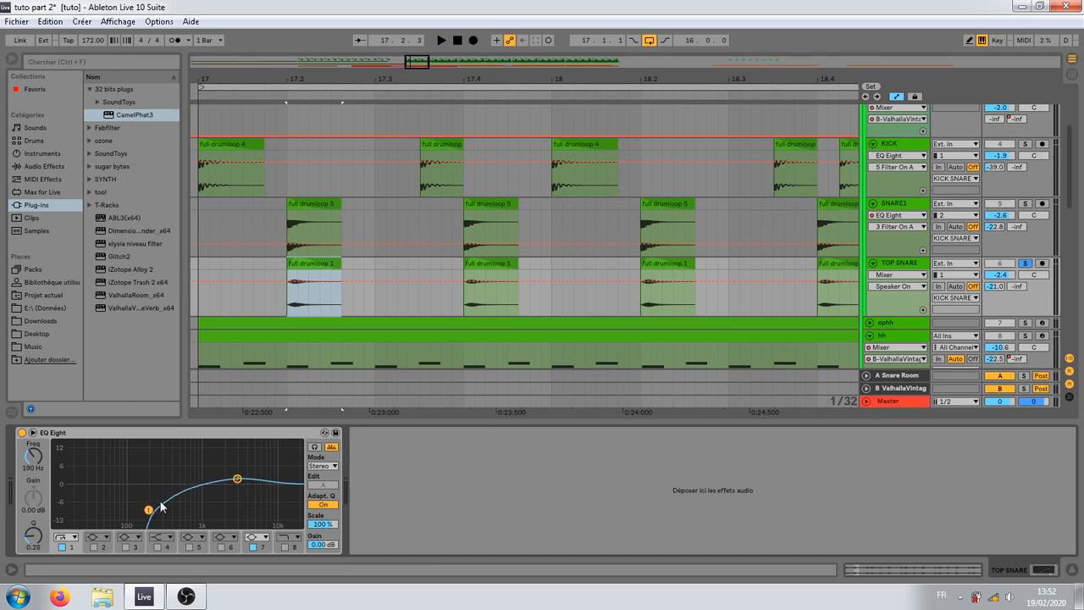
Step: Check SNARE1's EQ curve and turn on the band 8 high cut in the TOP SNARE's EQ Eight
{"action": "left_click", "coordinate": [300, 219]}
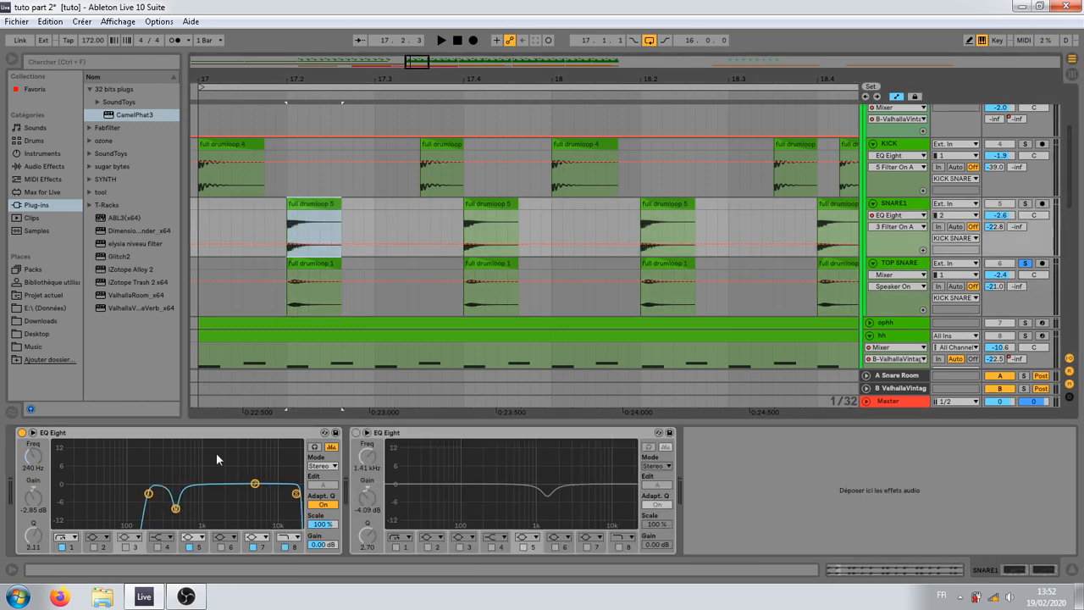
{"action": "left_click", "coordinate": [912, 260]}
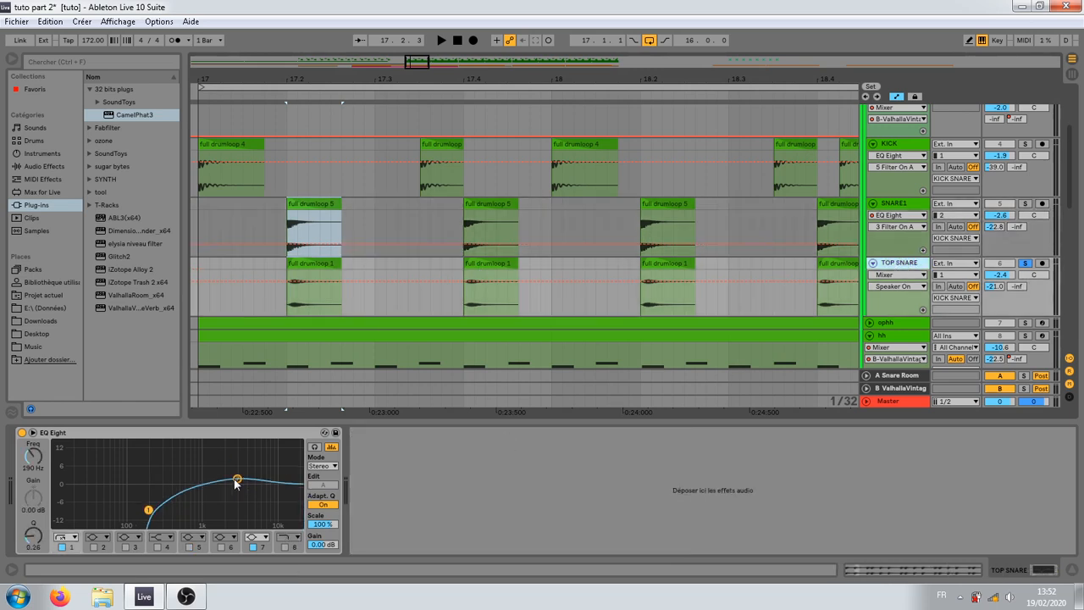
{"action": "left_click", "coordinate": [285, 547]}
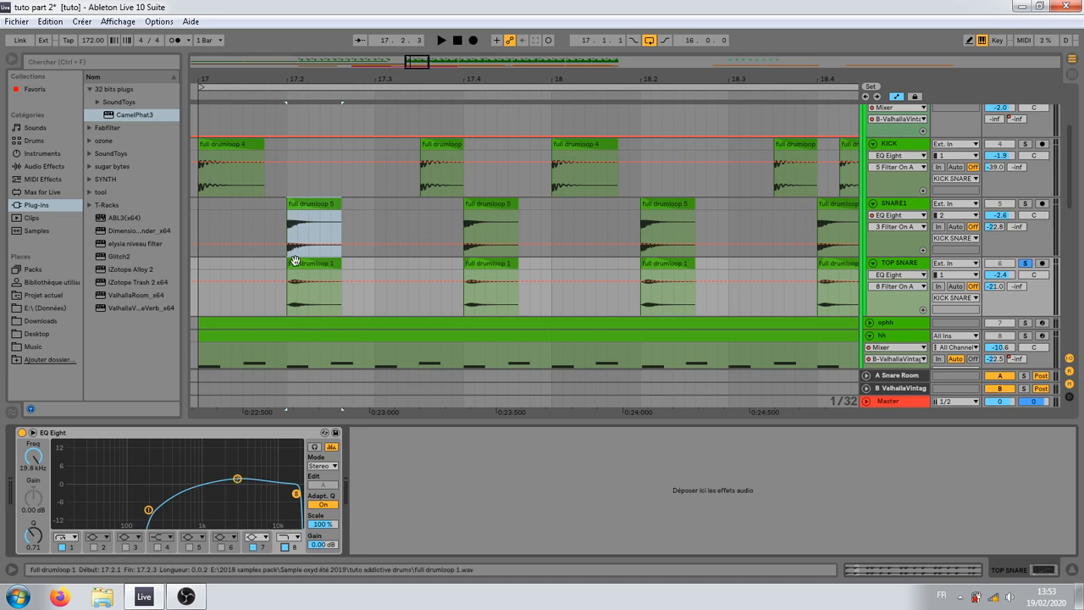
Step: Show the KICK SNARE group's device chain with its Saturator and iZotope Alloy 2
{"action": "left_click_drag", "start_coordinate": [282, 80], "coordinate": [329, 79]}
{"action": "scroll", "coordinate": [306, 320], "scroll_direction": "down", "scroll_amount": 1}
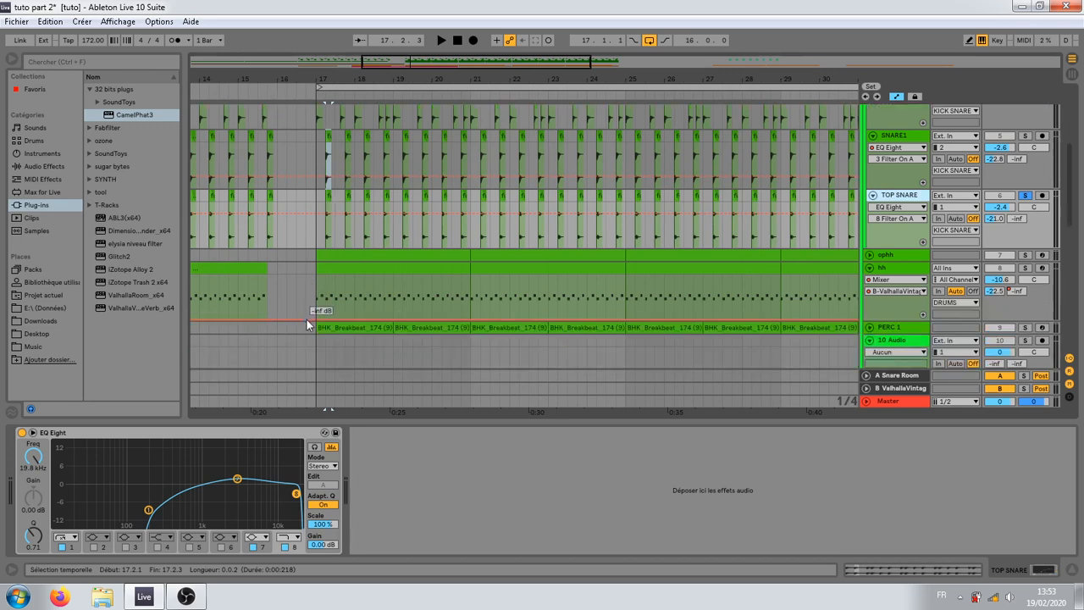
{"action": "scroll", "coordinate": [312, 334], "scroll_direction": "up", "scroll_amount": 3}
{"action": "left_click", "coordinate": [305, 215]}
{"action": "scroll", "coordinate": [316, 250], "scroll_direction": "up", "scroll_amount": 1}
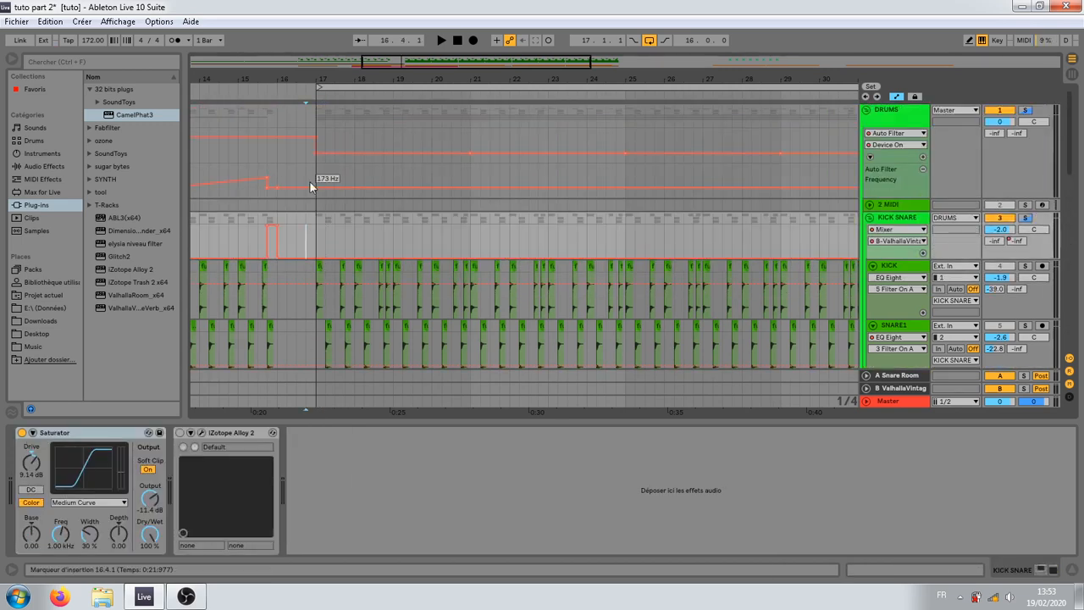
Step: Solo the whole DRUMS group and play it back from bar 17
{"action": "left_click", "coordinate": [316, 107]}
{"action": "left_click", "coordinate": [1026, 111]}
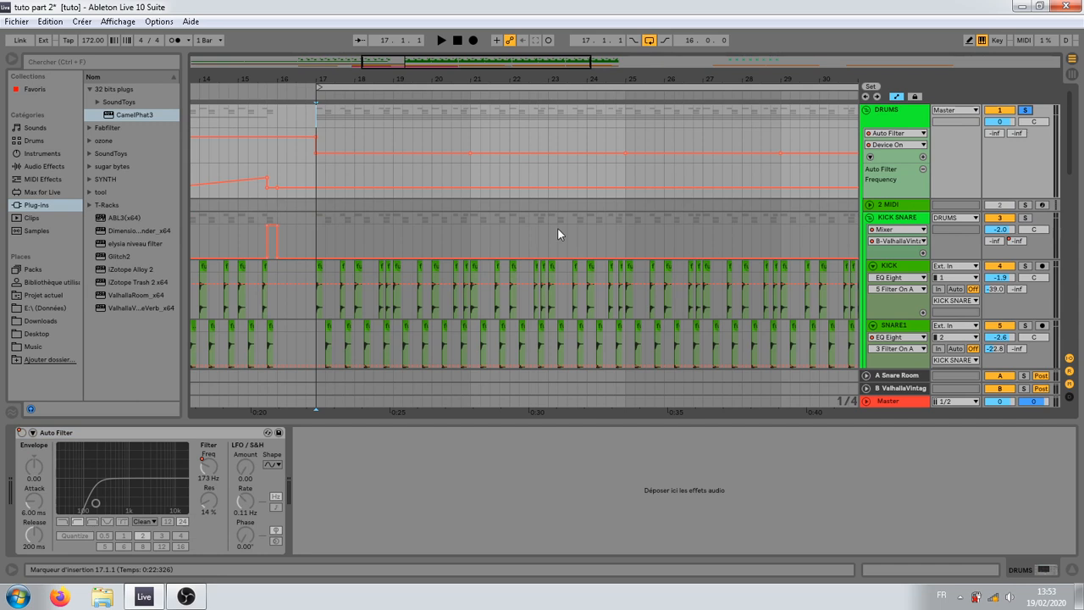
{"action": "key", "text": "space"}
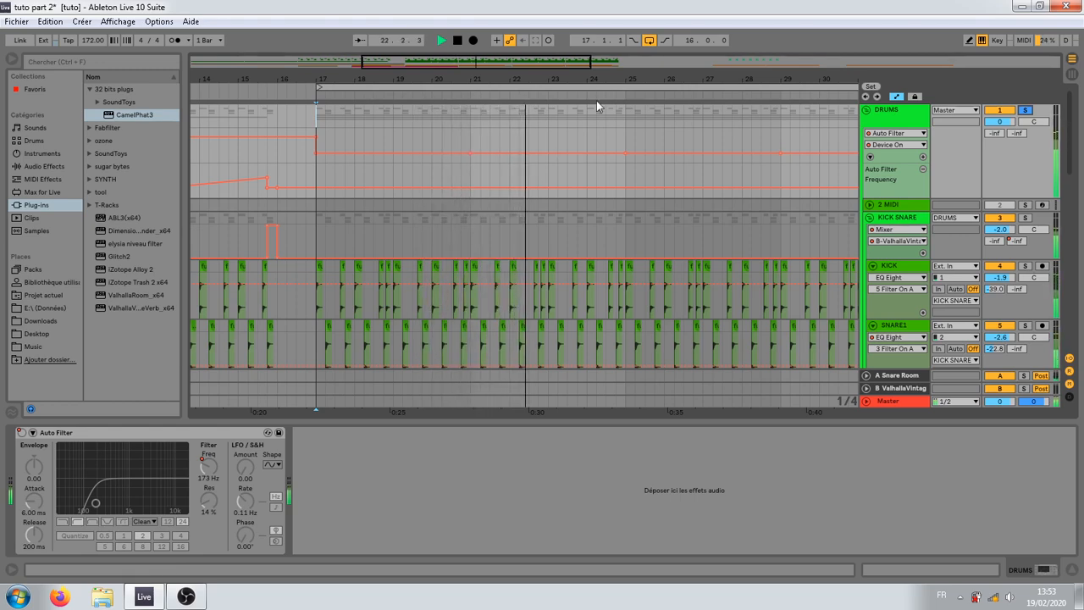
{"action": "left_click_drag", "start_coordinate": [609, 78], "coordinate": [555, 71]}
{"action": "scroll", "coordinate": [587, 299], "scroll_direction": "down", "scroll_amount": 5}
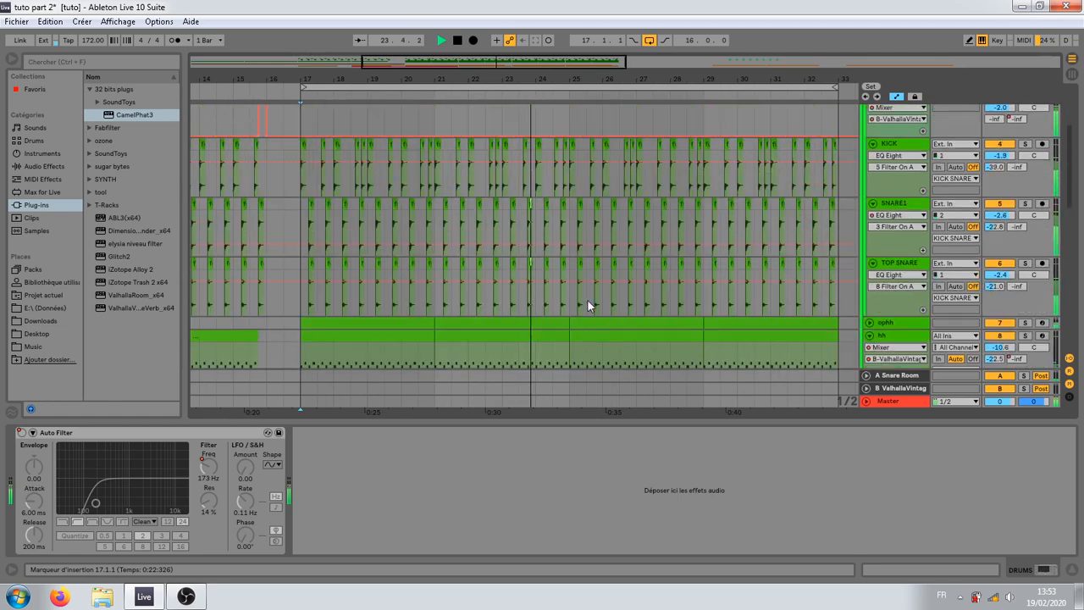
{"action": "key", "text": "v"}
{"action": "key", "text": "space"}
Step: Copy the snare hit at 24.2 on both SNARE1 and TOP SNARE to 24.2.4
{"action": "left_click_drag", "start_coordinate": [561, 76], "coordinate": [560, 77]}
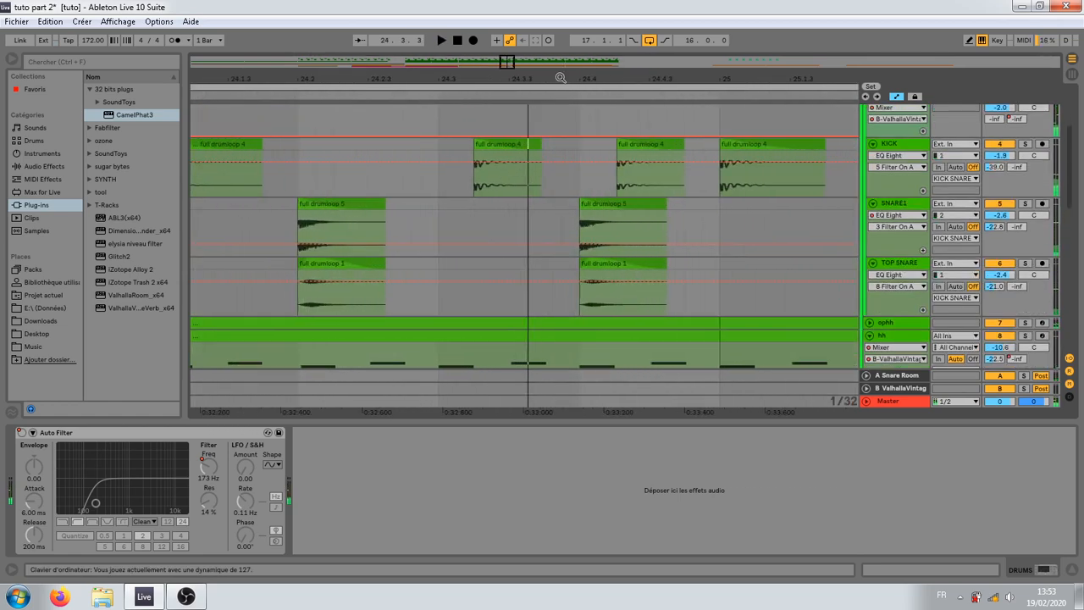
{"action": "left_click", "coordinate": [503, 224]}
{"action": "mouse_move", "coordinate": [395, 78]}
{"action": "left_mouse_down"}
{"action": "mouse_move", "coordinate": [491, 86]}
{"action": "mouse_move", "coordinate": [460, 83]}
{"action": "mouse_move", "coordinate": [439, 108]}
{"action": "left_mouse_up"}
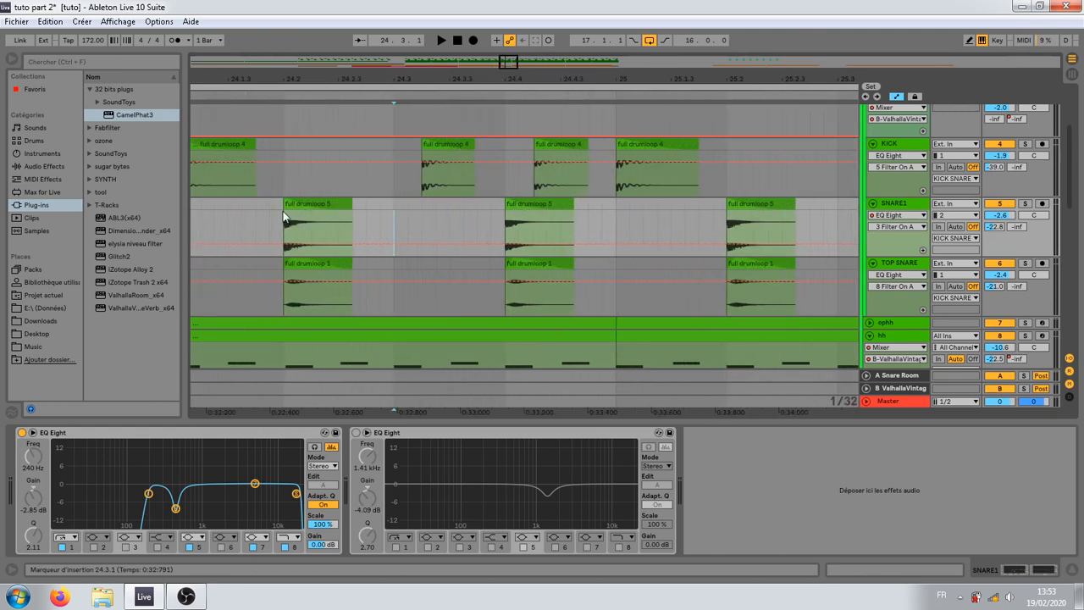
{"action": "left_click_drag", "start_coordinate": [395, 206], "coordinate": [399, 272]}
{"action": "left_click_drag", "start_coordinate": [394, 78], "coordinate": [395, 104]}
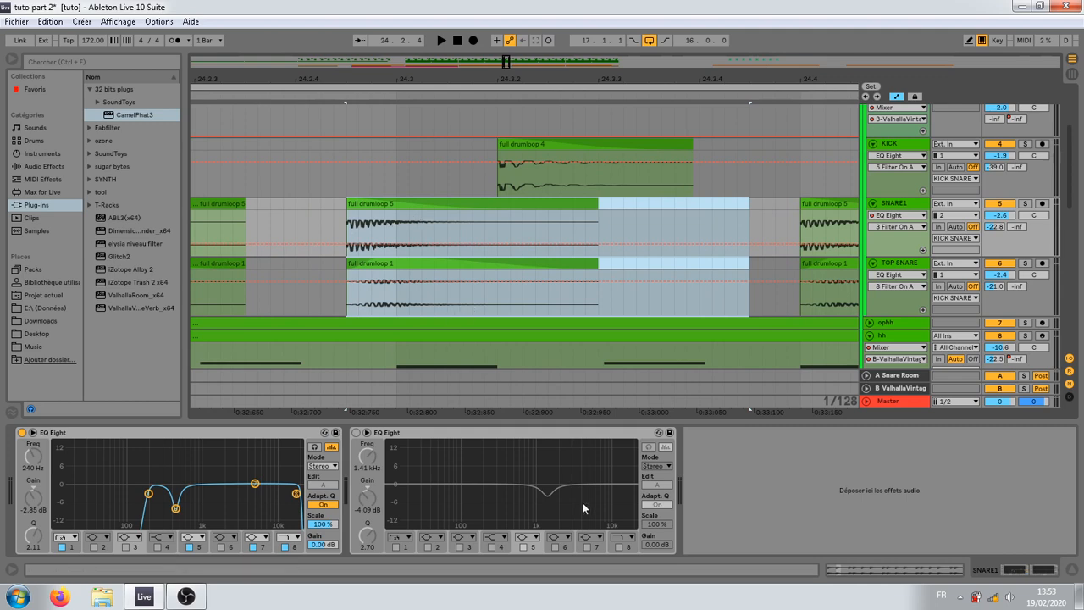
Step: Lower the clip volume of the two snare copies to -8.23 dB and nudge their timing slightly
{"action": "left_click", "coordinate": [916, 567]}
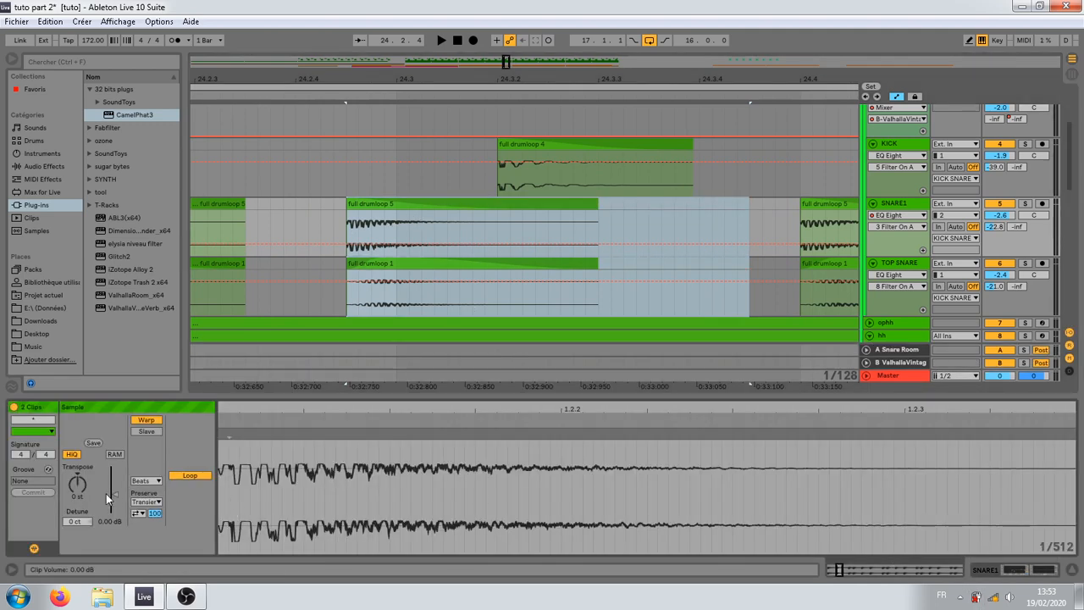
{"action": "left_click_drag", "start_coordinate": [111, 494], "coordinate": [111, 501]}
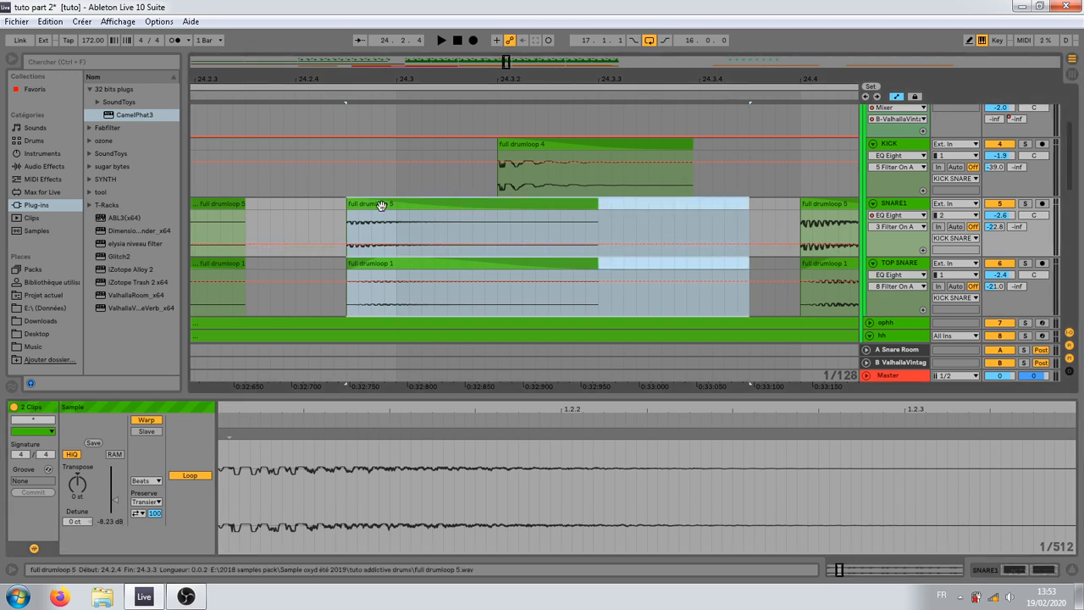
{"action": "left_click_drag", "start_coordinate": [381, 205], "coordinate": [392, 211]}
{"action": "left_click_drag", "start_coordinate": [350, 82], "coordinate": [352, 108]}
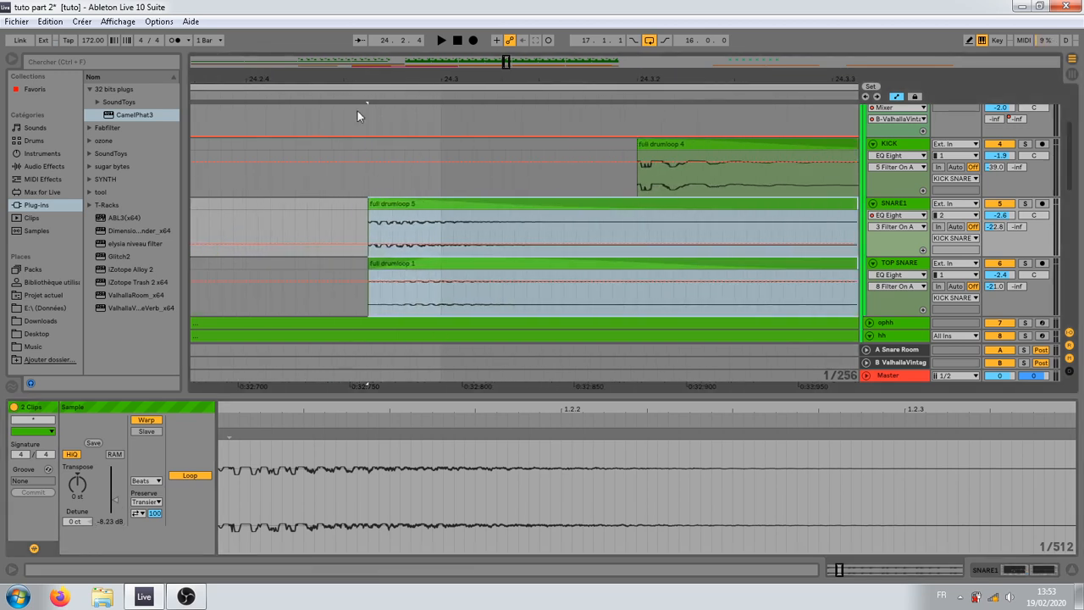
{"action": "left_click_drag", "start_coordinate": [393, 203], "coordinate": [382, 203]}
{"action": "left_click_drag", "start_coordinate": [389, 77], "coordinate": [387, 38]}
Step: Shorten the quiet snare copies on SNARE1 and TOP SNARE to a length of 0.0.1
{"action": "left_click", "coordinate": [491, 212]}
{"action": "left_click_drag", "start_coordinate": [481, 214], "coordinate": [399, 285]}
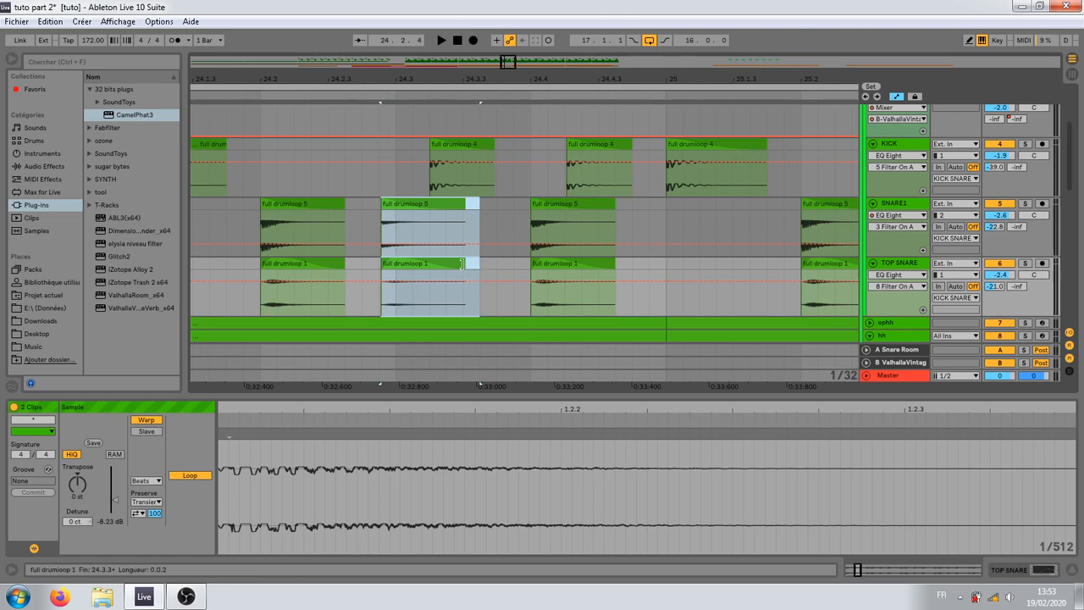
{"action": "left_click_drag", "start_coordinate": [479, 267], "coordinate": [417, 267]}
Step: Play the drums from just before beat 24.2 and again from 23.4.4 to hear the added ghost snare
{"action": "key", "text": "space"}
{"action": "key", "text": "space"}
{"action": "key", "text": "space"}
{"action": "key", "text": "space"}
{"action": "key", "text": "space"}
{"action": "key", "text": "space"}
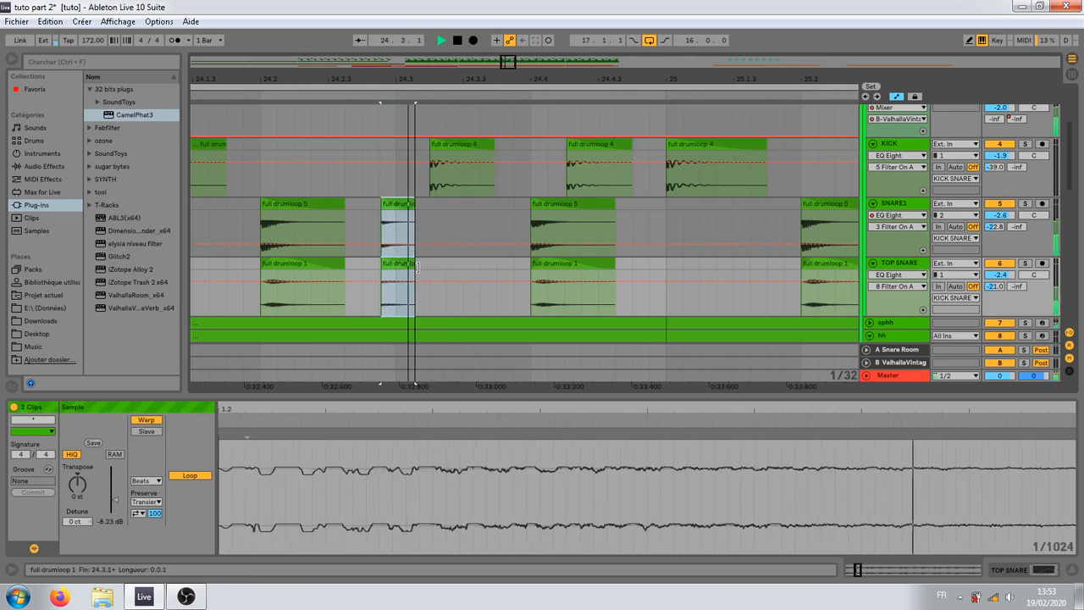
{"action": "left_click", "coordinate": [237, 238]}
{"action": "key", "text": "space"}
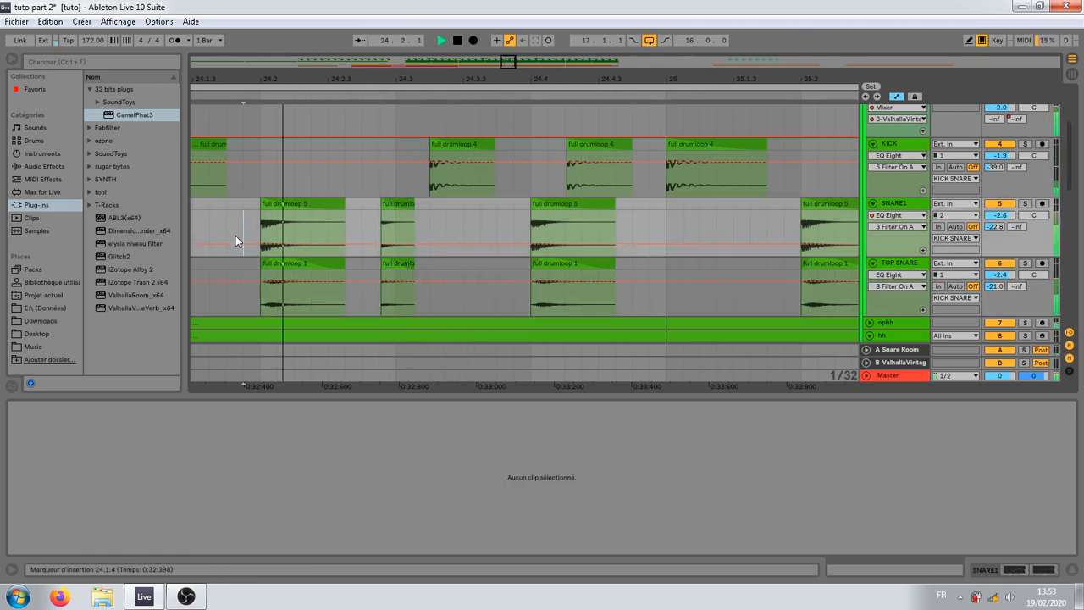
{"action": "key", "text": "space"}
{"action": "mouse_move", "coordinate": [319, 78]}
{"action": "left_mouse_down"}
{"action": "mouse_move", "coordinate": [456, 63]}
{"action": "mouse_move", "coordinate": [455, 42]}
{"action": "left_mouse_up"}
{"action": "left_click", "coordinate": [375, 220]}
{"action": "key", "text": "space"}
{"action": "key", "text": "space"}
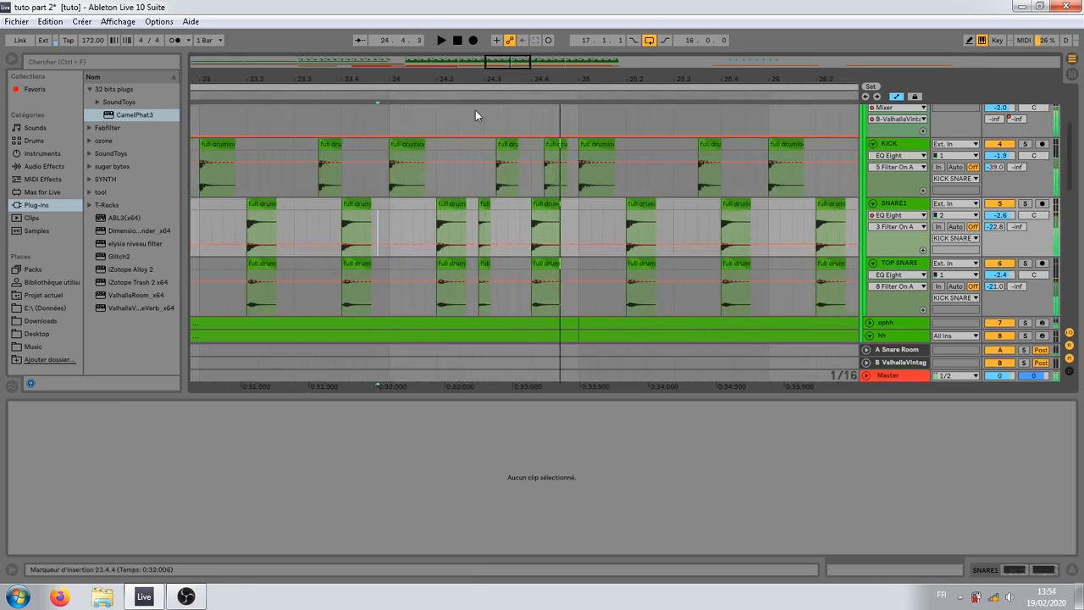
Step: Try to move the ghost snare clips earlier to 24.2.3, then undo the move
{"action": "left_click_drag", "start_coordinate": [480, 81], "coordinate": [480, 132]}
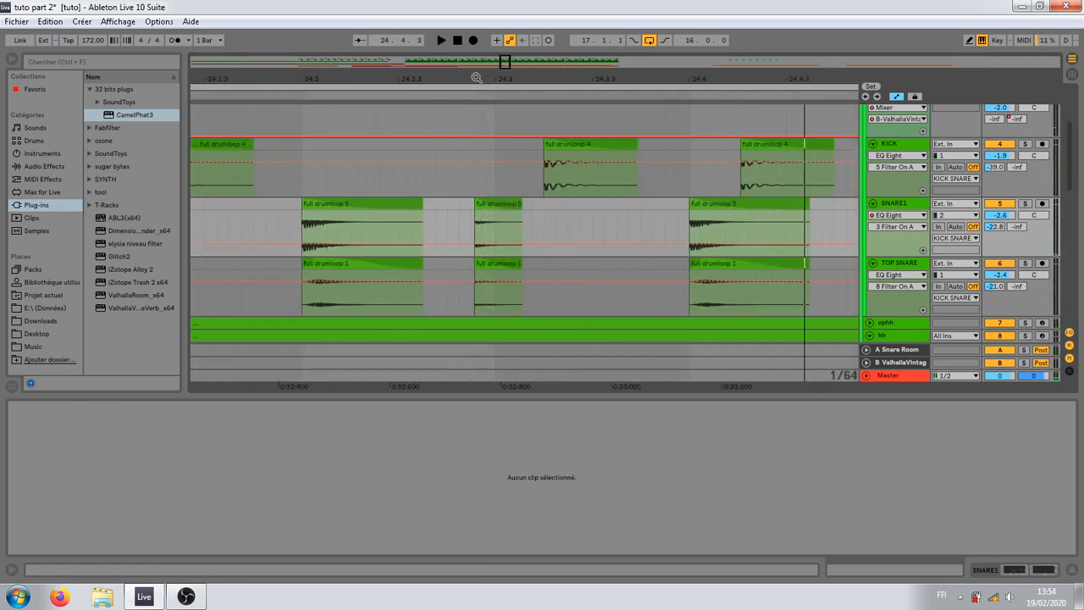
{"action": "left_click_drag", "start_coordinate": [476, 78], "coordinate": [476, 44]}
{"action": "left_click_drag", "start_coordinate": [512, 245], "coordinate": [470, 264]}
{"action": "left_click", "coordinate": [519, 203]}
{"action": "left_click", "coordinate": [479, 264], "text": "shift"}
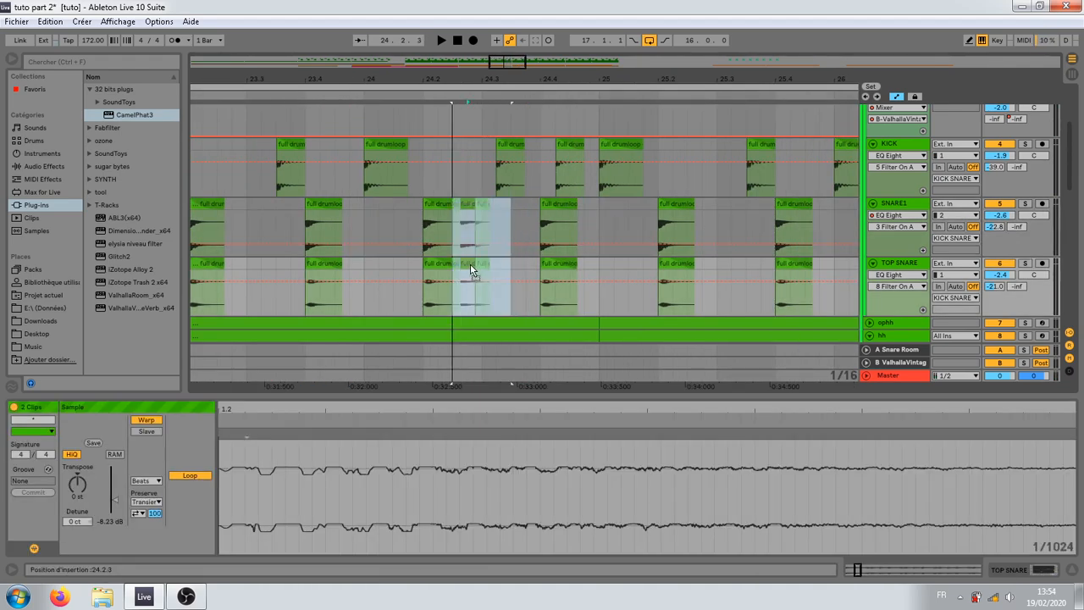
{"action": "key", "text": "ctrl+z"}
Step: Move the ghost snare clips on SNARE1 and TOP SNARE to 24.2.4 and nudge them slightly later
{"action": "left_click", "coordinate": [511, 188]}
{"action": "left_click", "coordinate": [475, 242]}
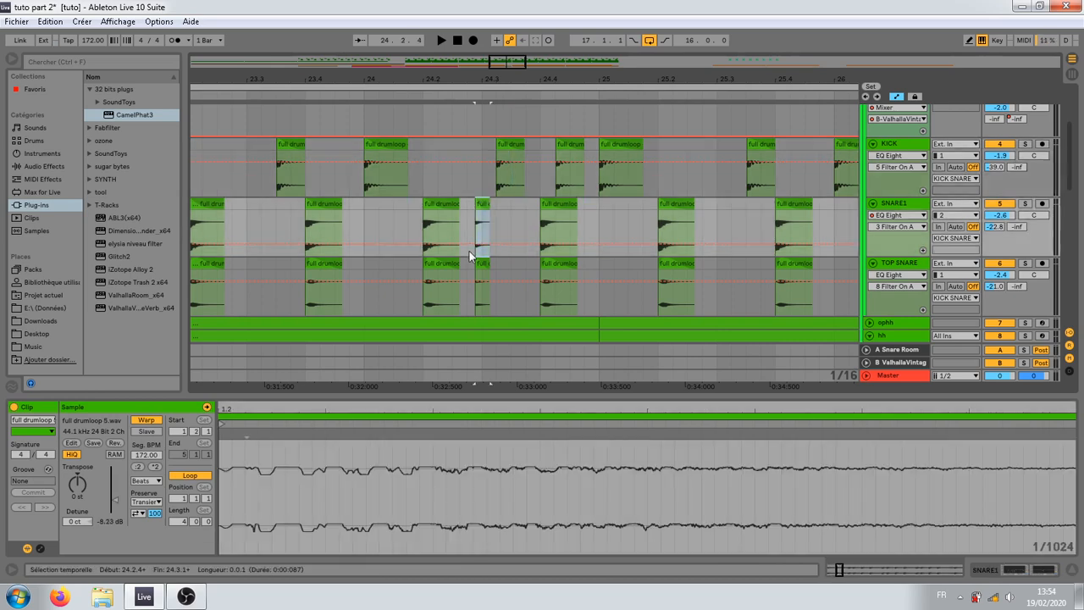
{"action": "left_click", "coordinate": [476, 264], "text": "shift"}
{"action": "left_click_drag", "start_coordinate": [481, 206], "coordinate": [476, 208]}
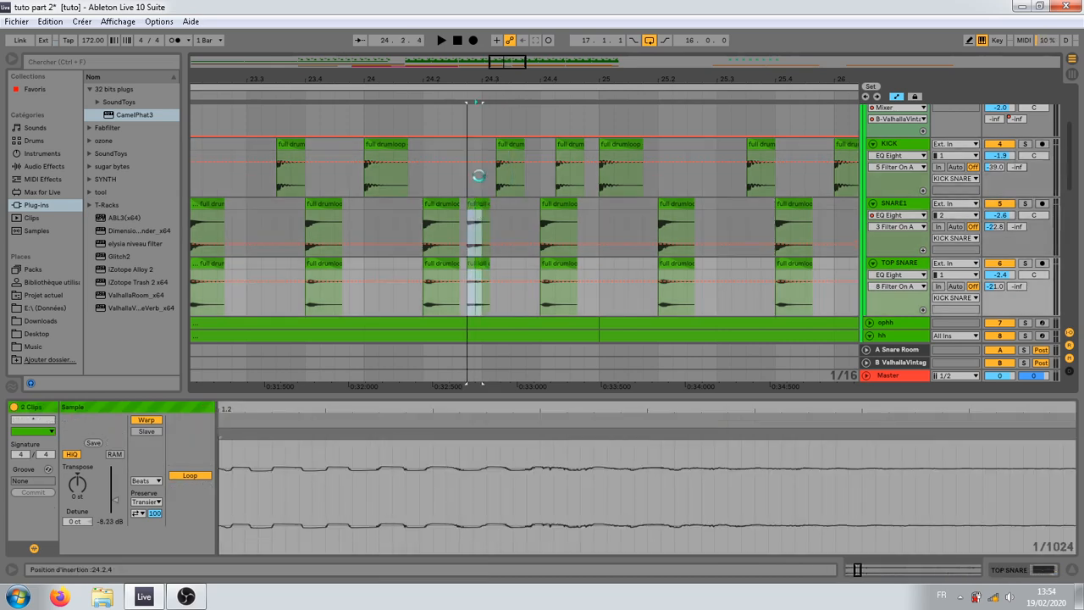
{"action": "left_click_drag", "start_coordinate": [476, 83], "coordinate": [476, 170]}
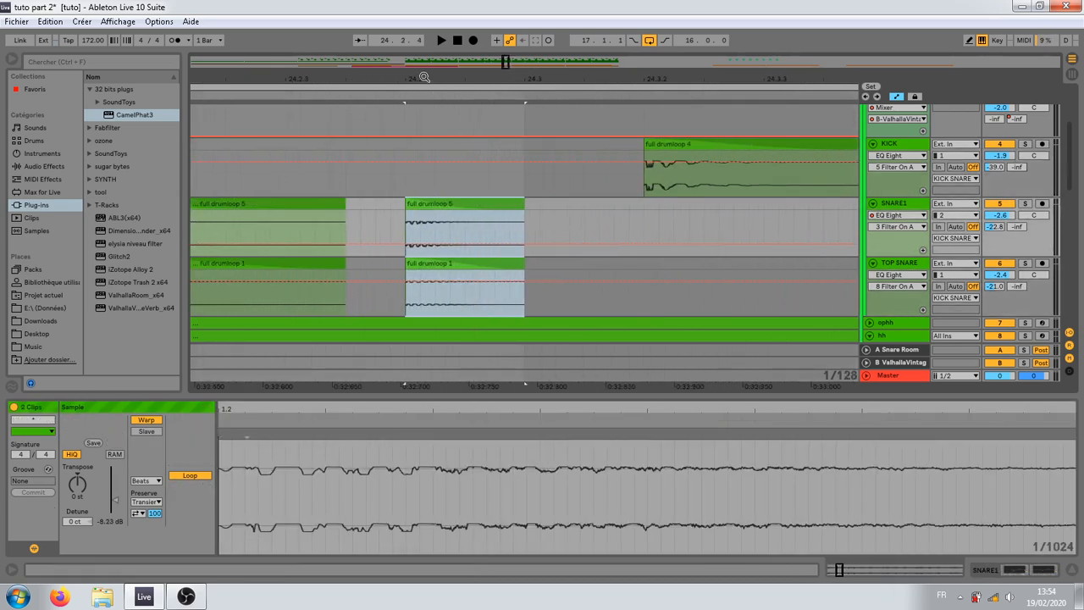
{"action": "left_click_drag", "start_coordinate": [425, 78], "coordinate": [424, 106]}
{"action": "left_click_drag", "start_coordinate": [404, 203], "coordinate": [412, 210]}
{"action": "scroll", "coordinate": [406, 110], "scroll_direction": "down", "scroll_amount": 5}
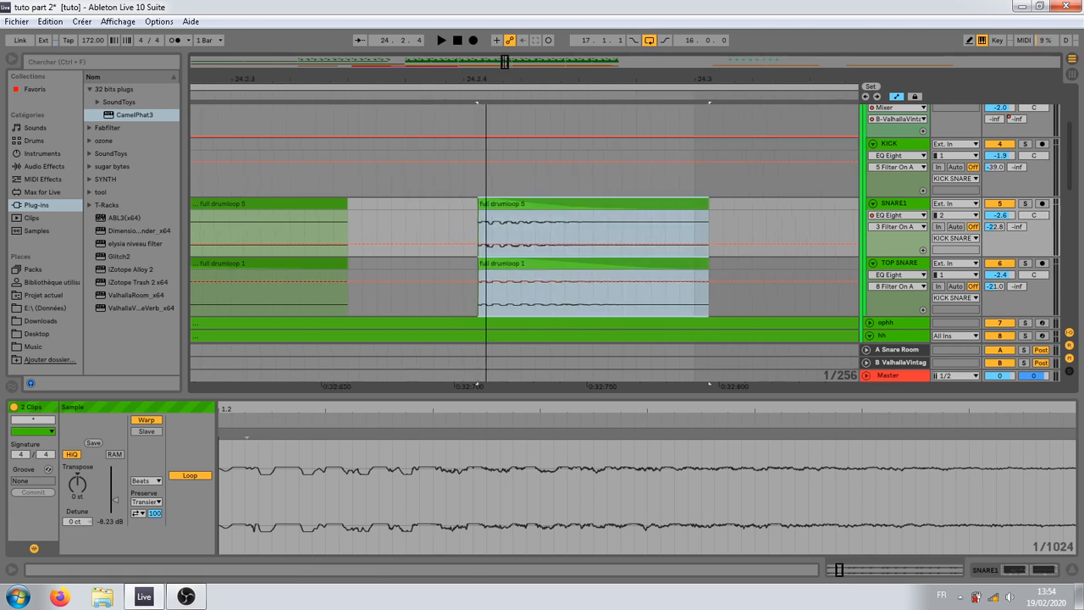
Step: Play the drums from 24.1.1 to check the repositioned ghost snare
{"action": "left_click", "coordinate": [341, 239]}
{"action": "key", "text": "space"}
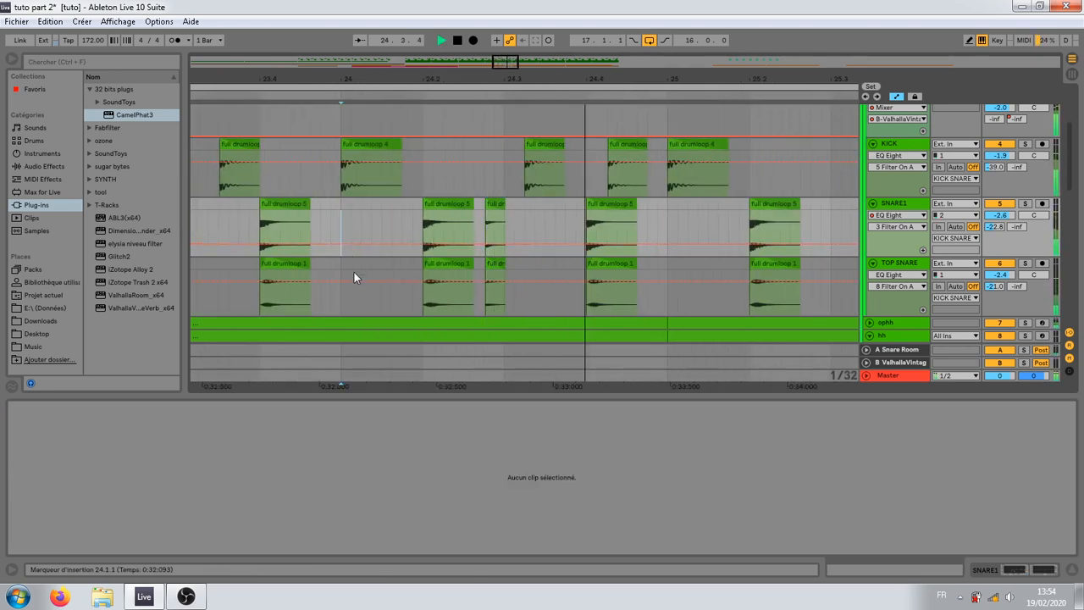
{"action": "key", "text": "space"}
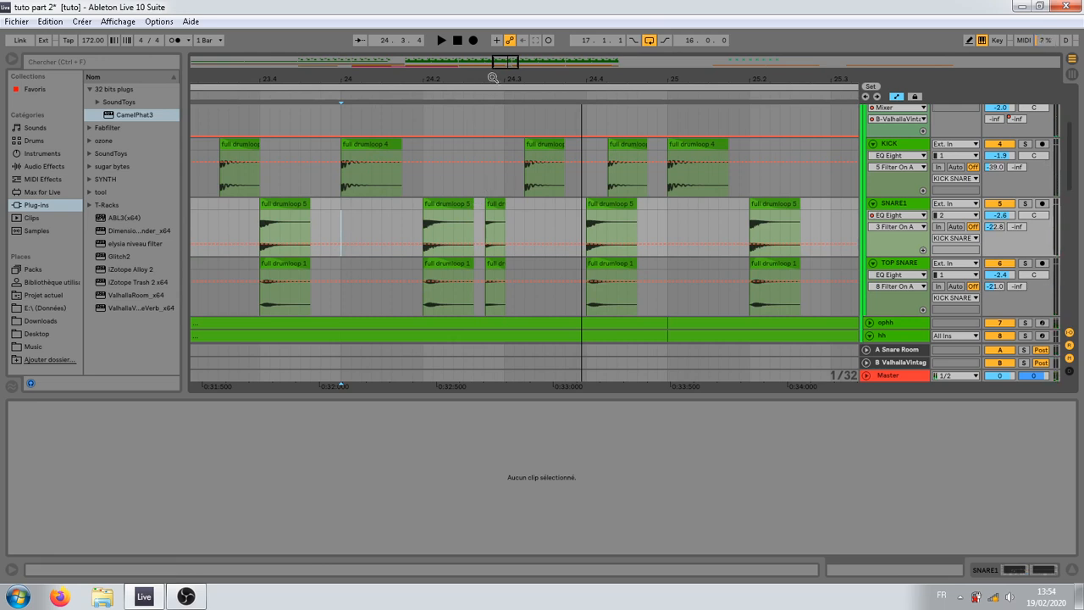
Step: Look over the full arrangement from the drum tracks down to the BASS group
{"action": "mouse_move", "coordinate": [492, 78]}
{"action": "left_mouse_down"}
{"action": "mouse_move", "coordinate": [488, 87]}
{"action": "mouse_move", "coordinate": [370, 74]}
{"action": "mouse_move", "coordinate": [450, 75]}
{"action": "left_mouse_up"}
{"action": "left_click", "coordinate": [311, 231]}
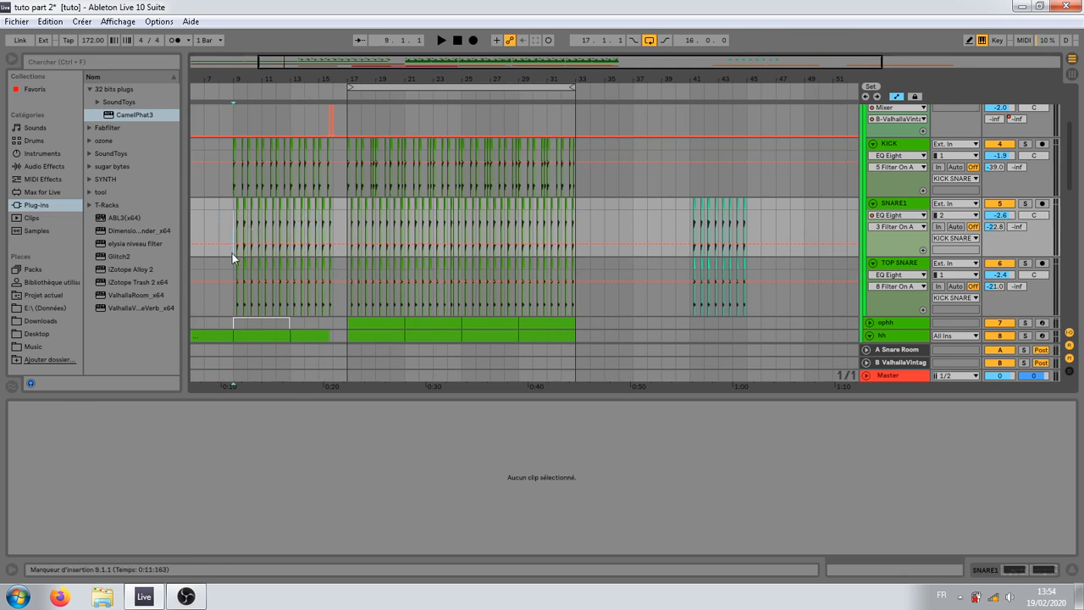
{"action": "left_click_drag", "start_coordinate": [309, 79], "coordinate": [316, 43]}
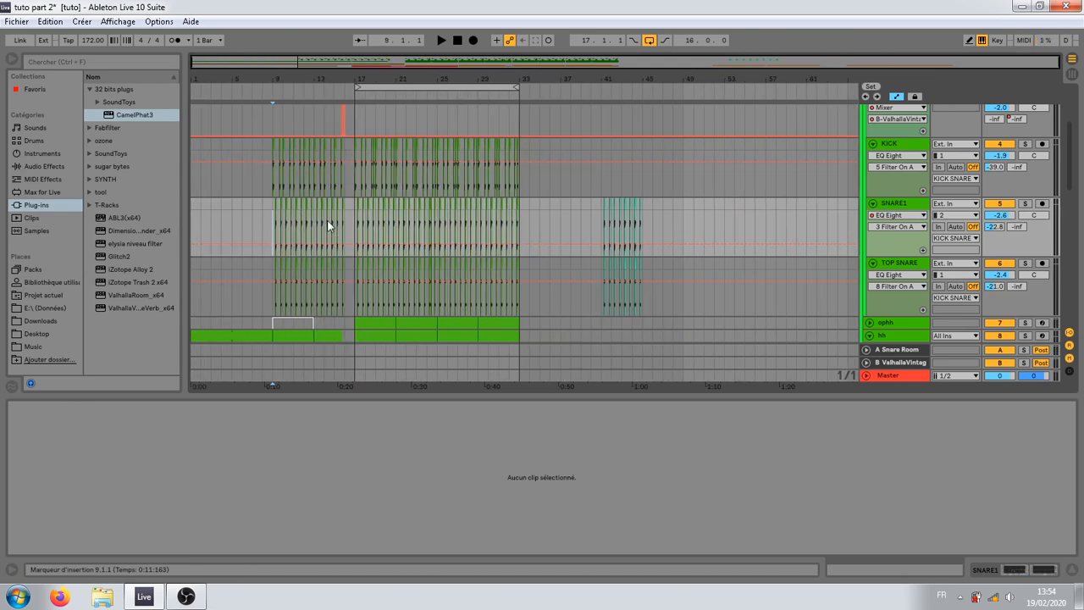
{"action": "scroll", "coordinate": [318, 241], "scroll_direction": "down", "scroll_amount": 2}
{"action": "left_click", "coordinate": [343, 186]}
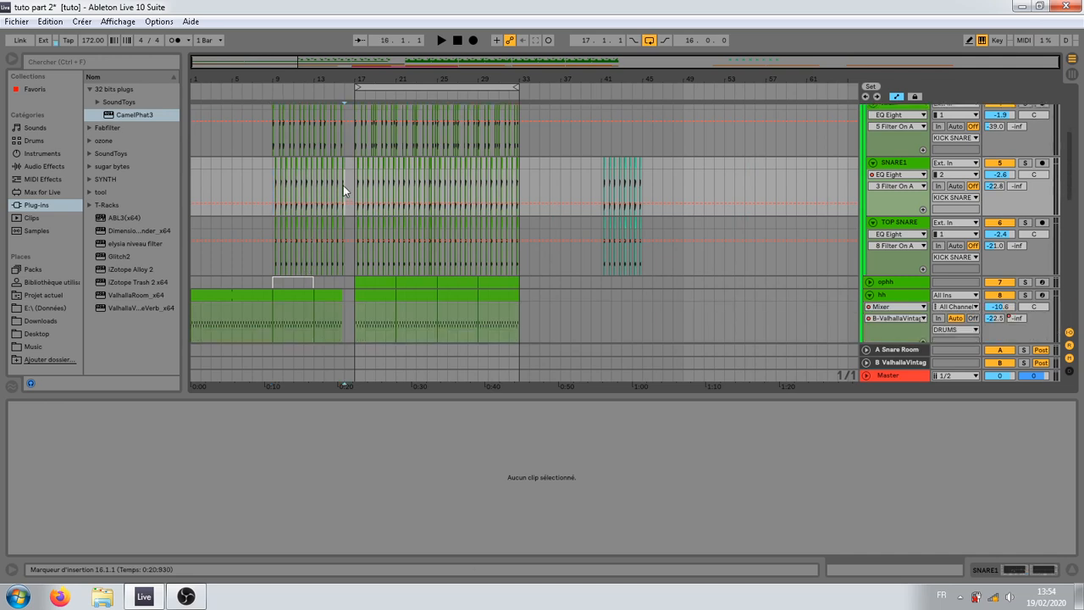
{"action": "left_click", "coordinate": [340, 260]}
{"action": "scroll", "coordinate": [296, 305], "scroll_direction": "down", "scroll_amount": 4}
{"action": "scroll", "coordinate": [301, 306], "scroll_direction": "down", "scroll_amount": 3}
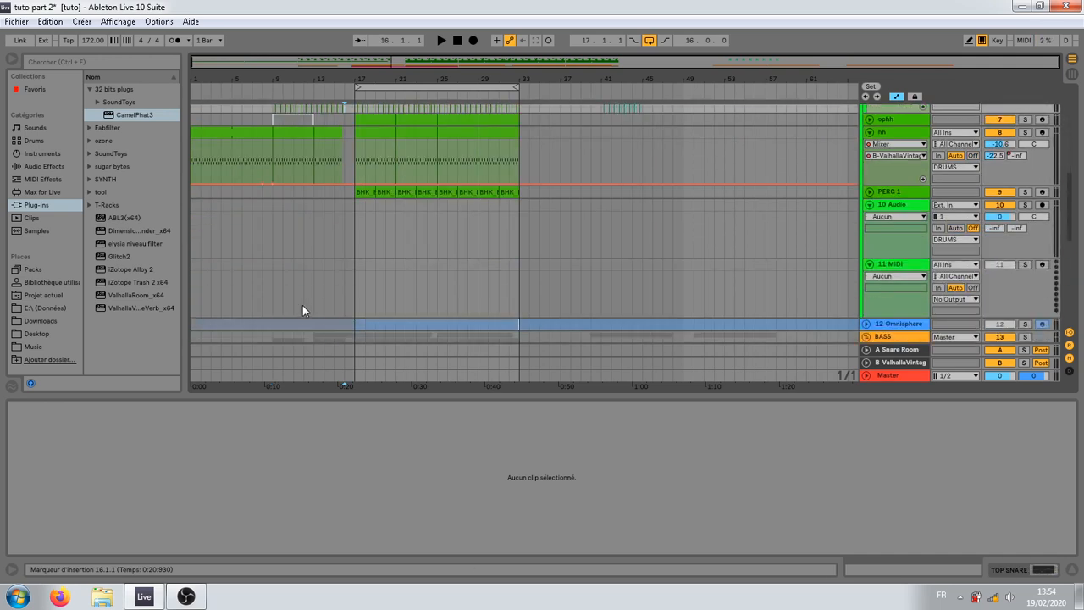
{"action": "scroll", "coordinate": [309, 301], "scroll_direction": "down", "scroll_amount": 5}
{"action": "scroll", "coordinate": [320, 294], "scroll_direction": "down", "scroll_amount": 1}
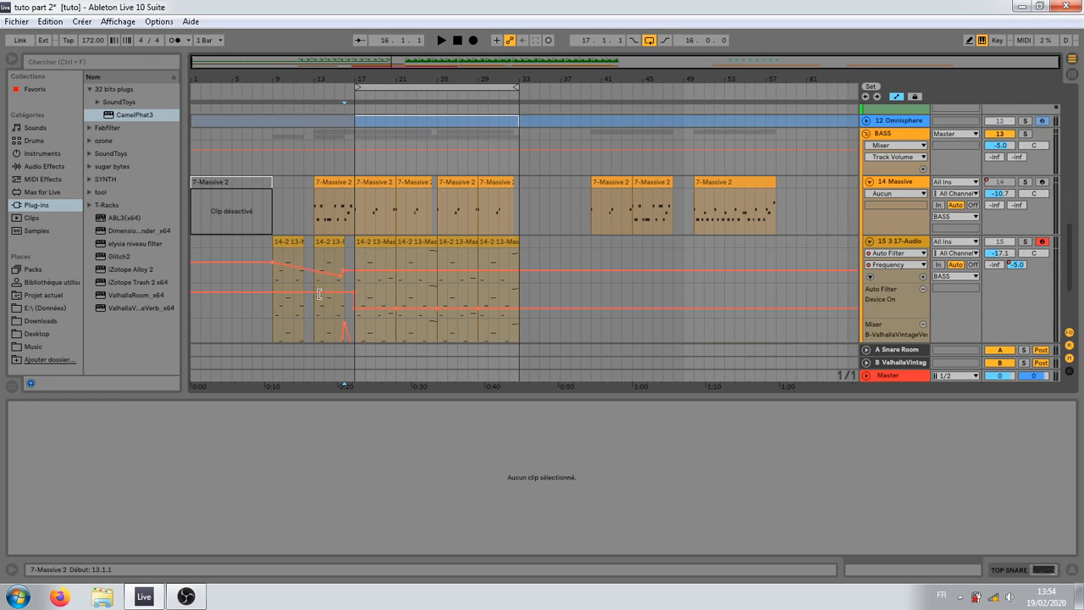
Step: Move the last 7-Massive 2 clip on the 14 Massive track to bar 49 and play it with the track soloed
{"action": "left_click", "coordinate": [702, 182]}
{"action": "left_click_drag", "start_coordinate": [704, 185], "coordinate": [705, 187]}
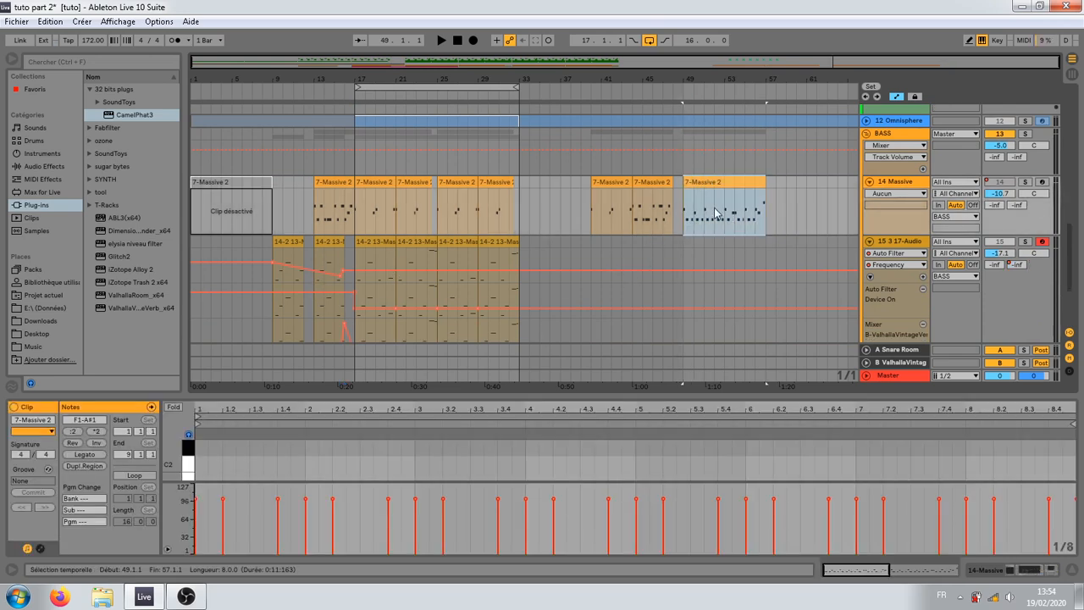
{"action": "key", "text": "space"}
{"action": "left_click", "coordinate": [1025, 183]}
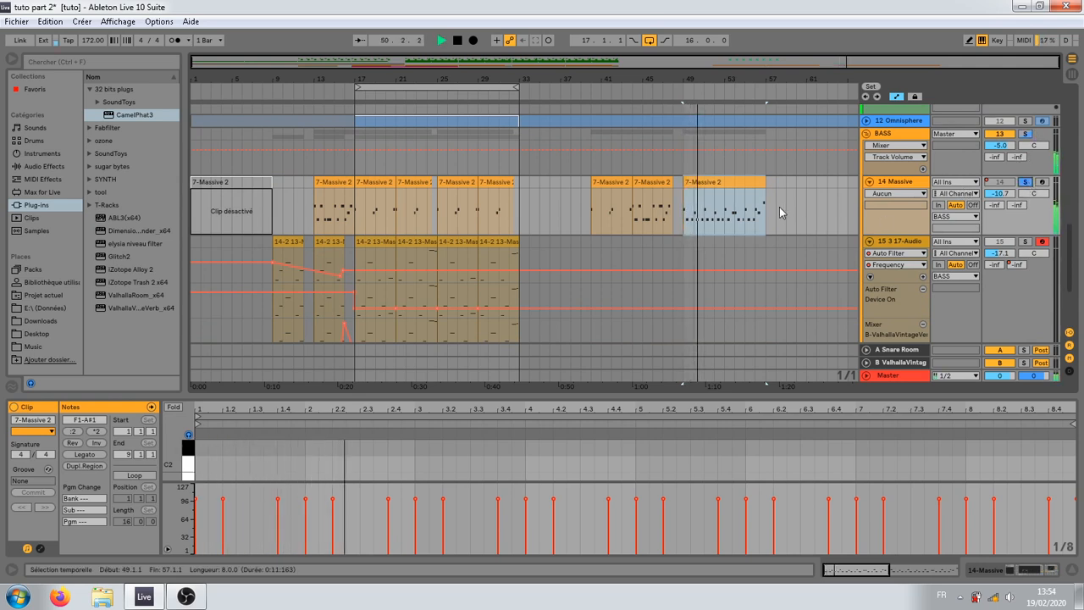
Step: Open the Massive synth on the 14 Massive track, dismiss the shortcut errors, examine the FUNK BASS patch and close it
{"action": "left_click", "coordinate": [900, 188]}
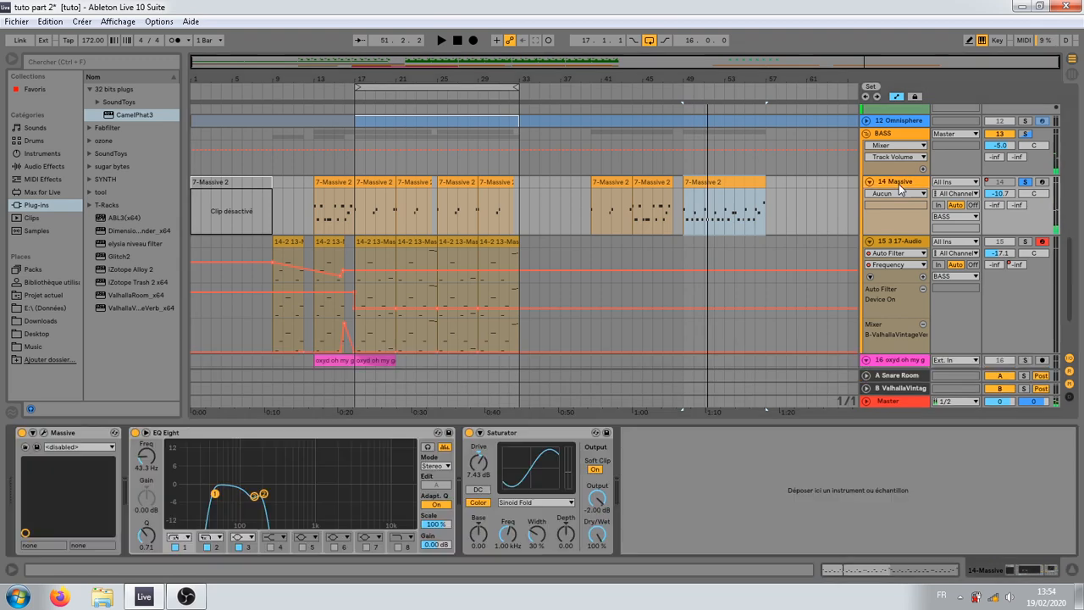
{"action": "left_click", "coordinate": [45, 432]}
{"action": "left_click", "coordinate": [697, 304]}
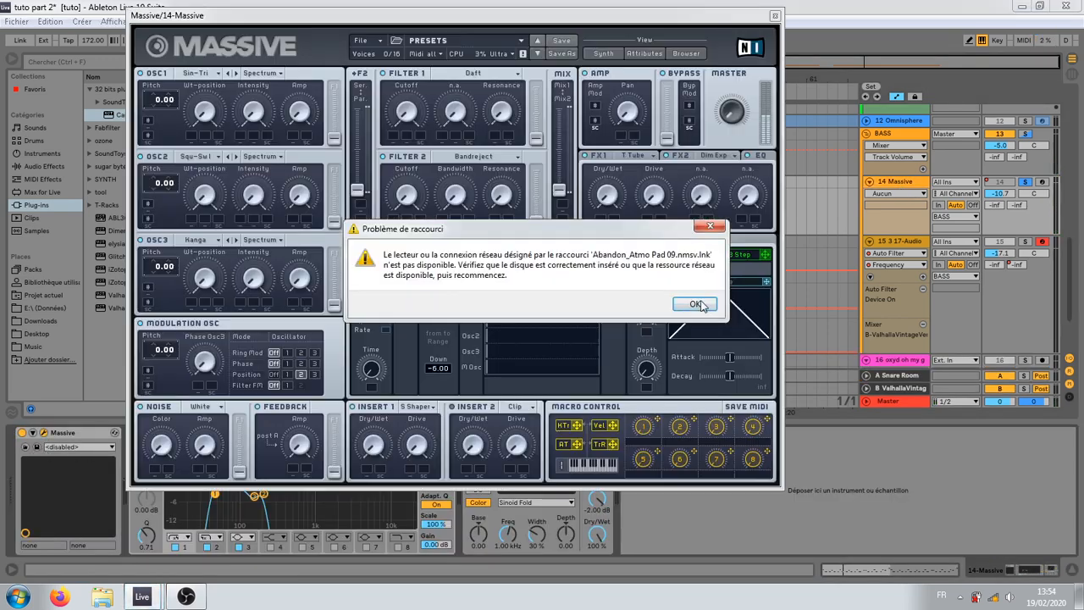
{"action": "left_click", "coordinate": [697, 308]}
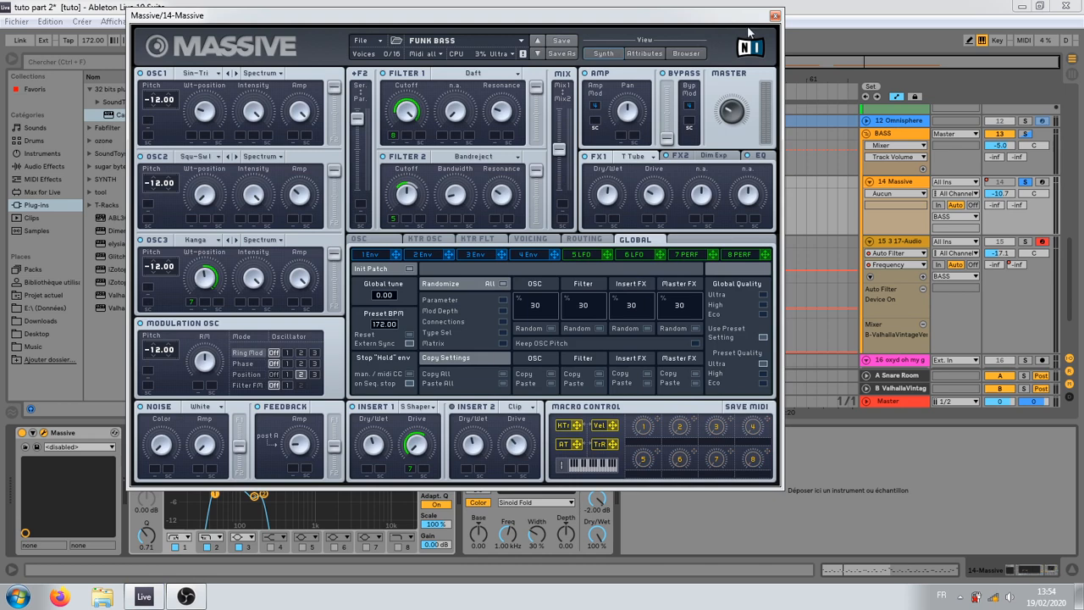
{"action": "left_click", "coordinate": [775, 16]}
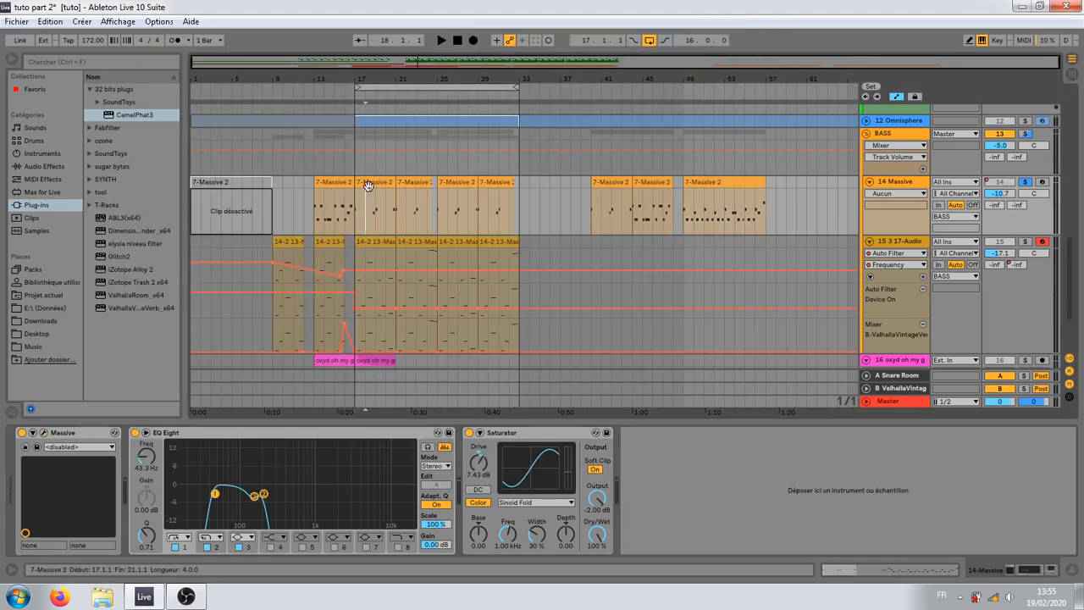
Step: Deactivate the 14 Massive clip at bars 13 to 17 and show the sampler rack of the 15 3 17-Audio track
{"action": "left_click_drag", "start_coordinate": [364, 216], "coordinate": [317, 217]}
{"action": "key", "text": "0"}
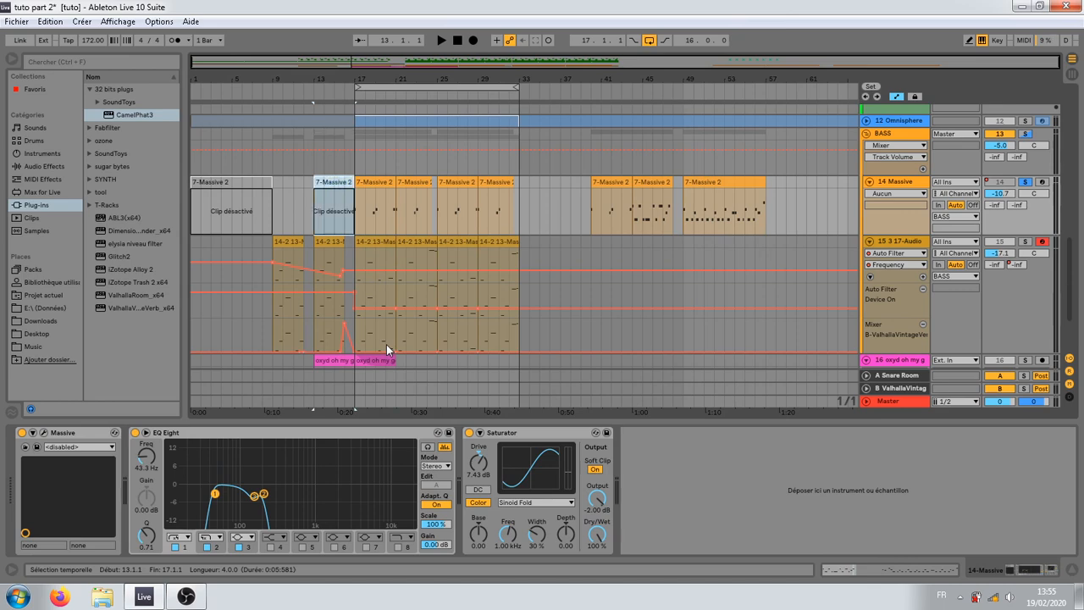
{"action": "left_click", "coordinate": [385, 242]}
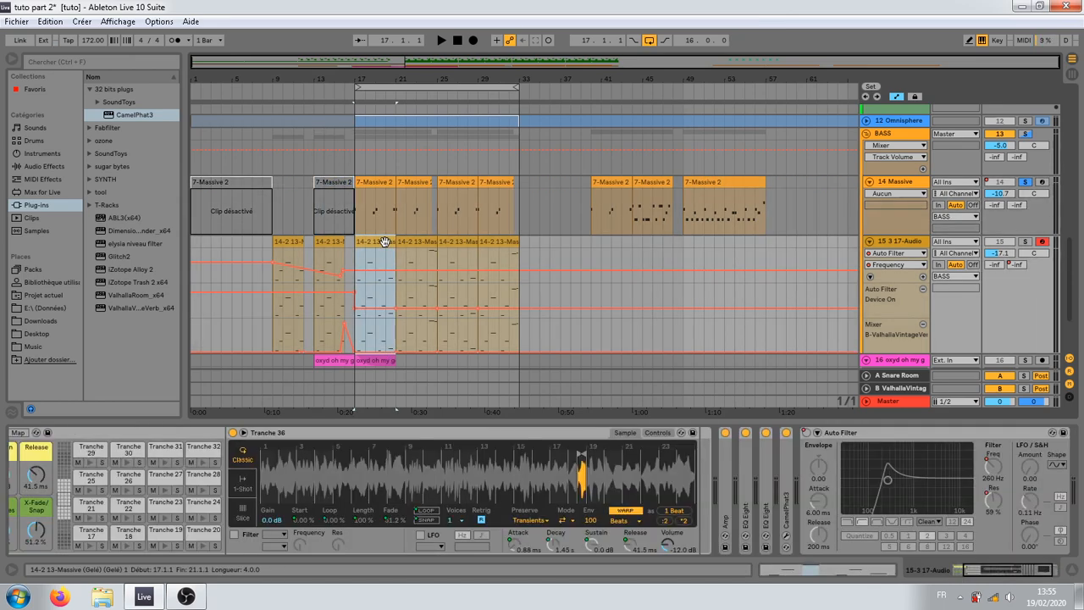
{"action": "left_click_drag", "start_coordinate": [999, 567], "coordinate": [989, 559]}
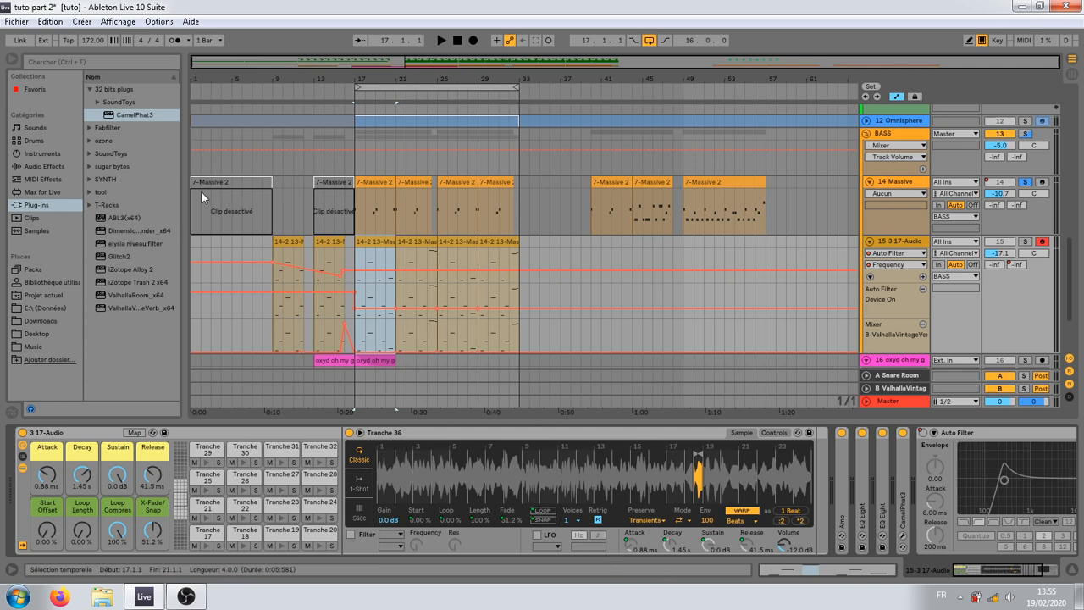
Step: Turn off solo on the 15 3 17-Audio track and start playback of the full mix from bar 1
{"action": "left_click", "coordinate": [285, 250]}
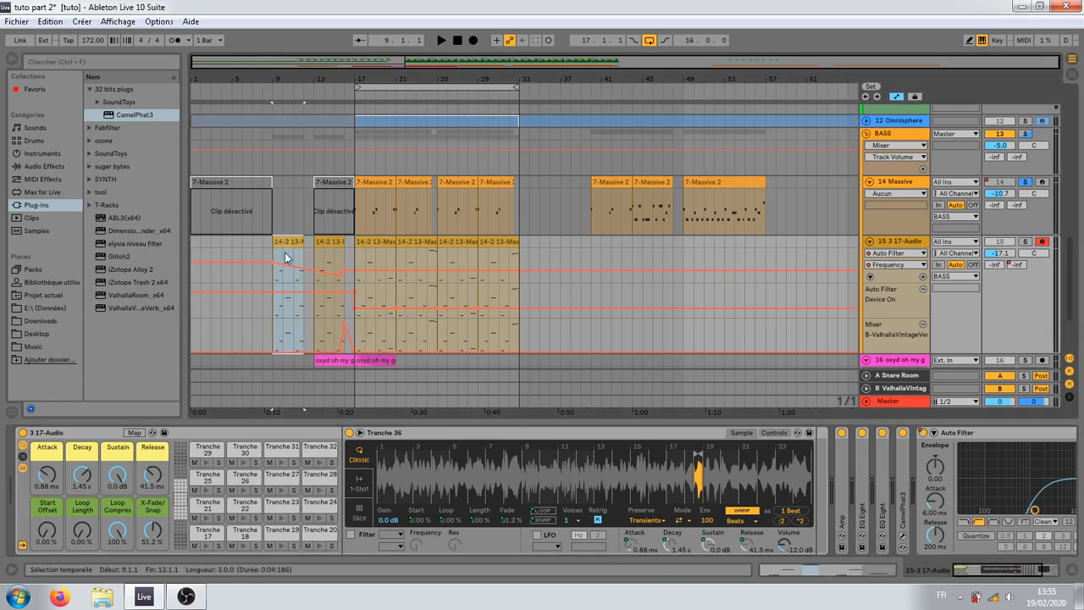
{"action": "left_click", "coordinate": [1025, 243]}
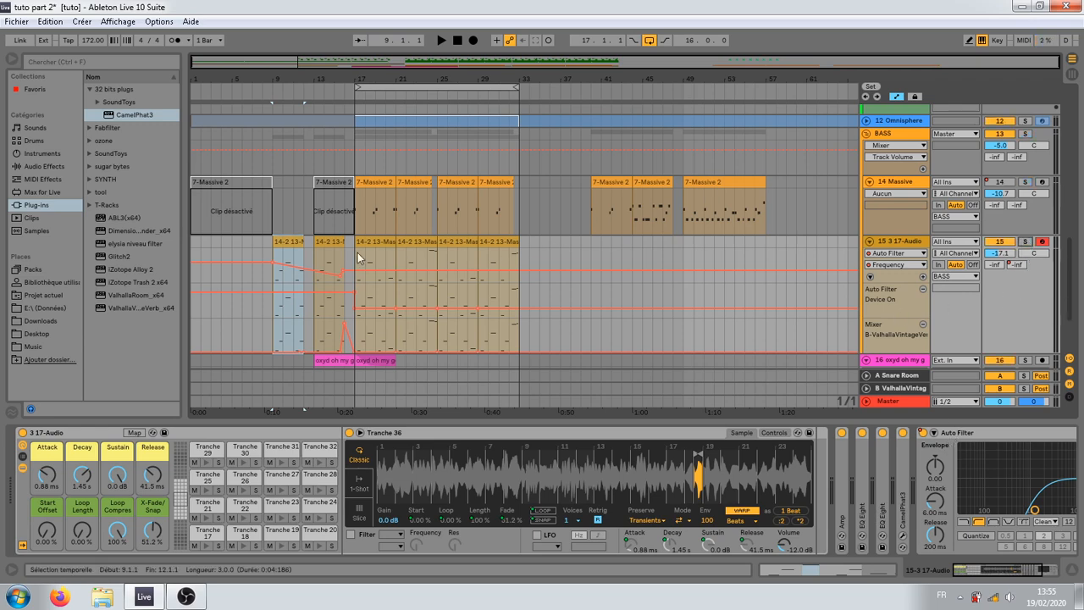
{"action": "left_click", "coordinate": [273, 231]}
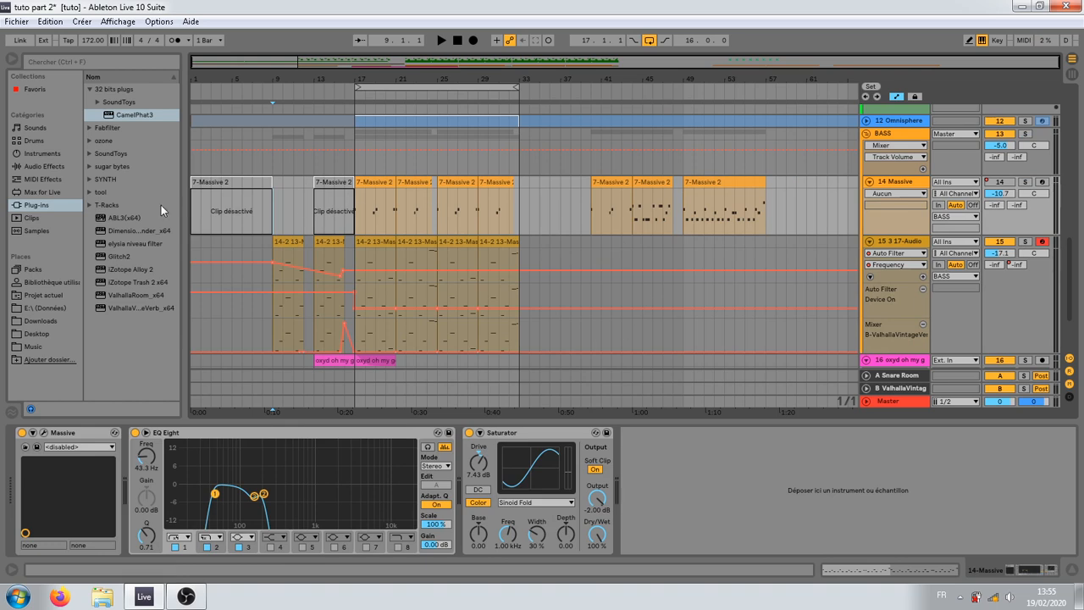
{"action": "left_click", "coordinate": [192, 166]}
{"action": "key", "text": "space"}
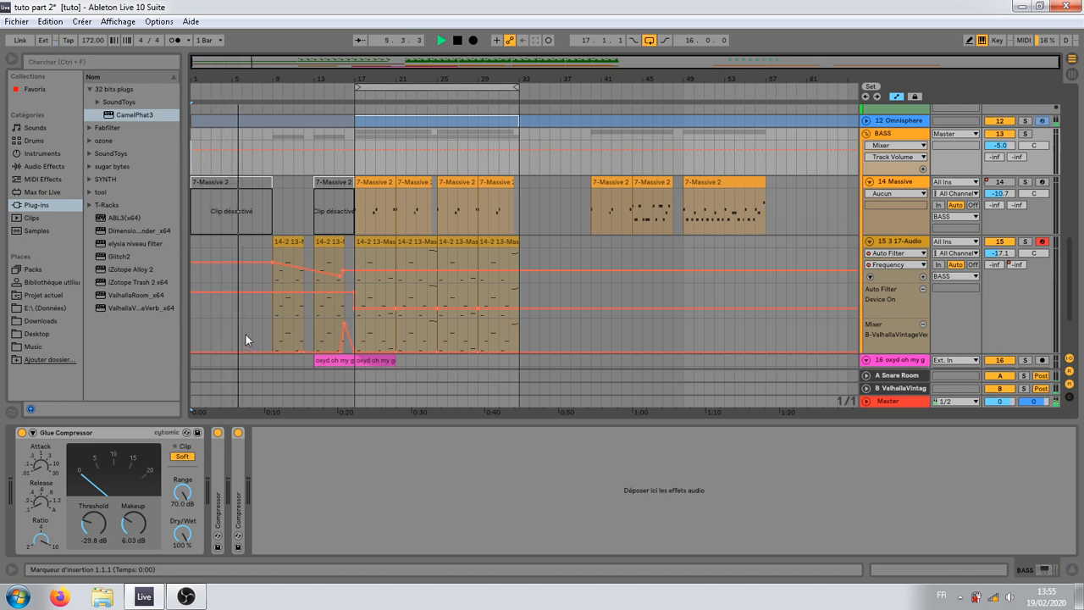
Step: Collapse the additional Auto Filter Frequency automation lane of the DRUMS group
{"action": "scroll", "coordinate": [246, 335], "scroll_direction": "up", "scroll_amount": 3}
{"action": "scroll", "coordinate": [243, 326], "scroll_direction": "up", "scroll_amount": 5}
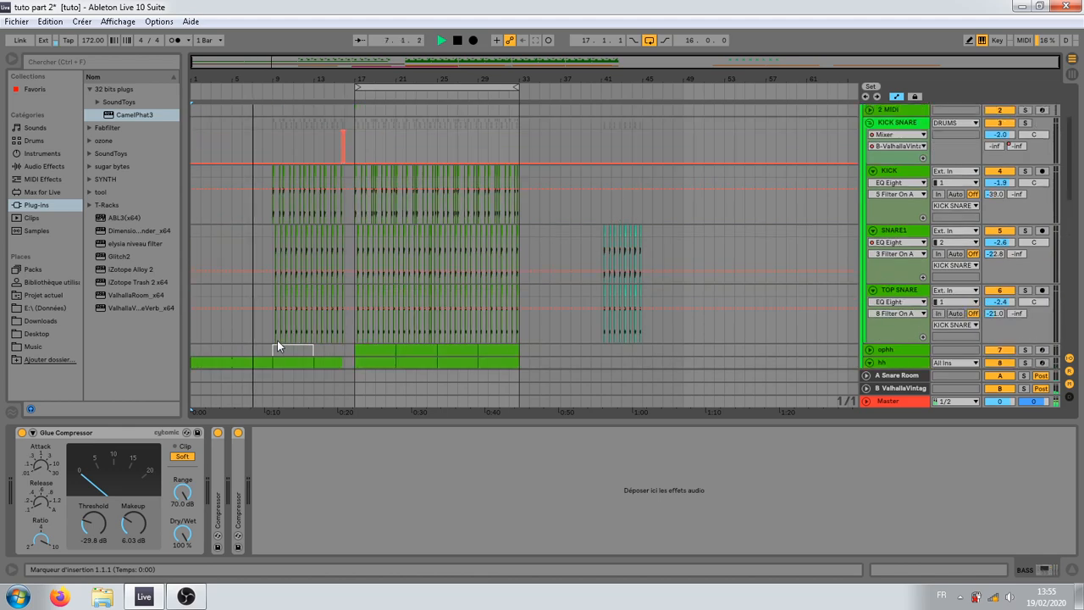
{"action": "scroll", "coordinate": [276, 334], "scroll_direction": "up", "scroll_amount": 3}
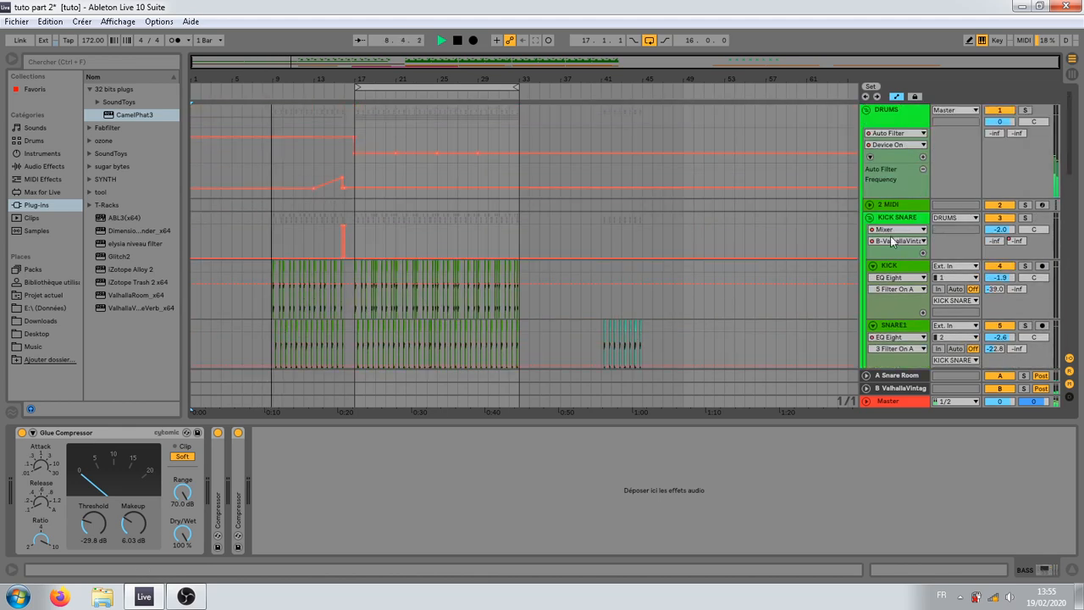
{"action": "left_click", "coordinate": [869, 158]}
Step: Look over the drum, bass and sweep FX tracks while the arrangement plays through the intro into the drop
{"action": "scroll", "coordinate": [359, 267], "scroll_direction": "down", "scroll_amount": 5}
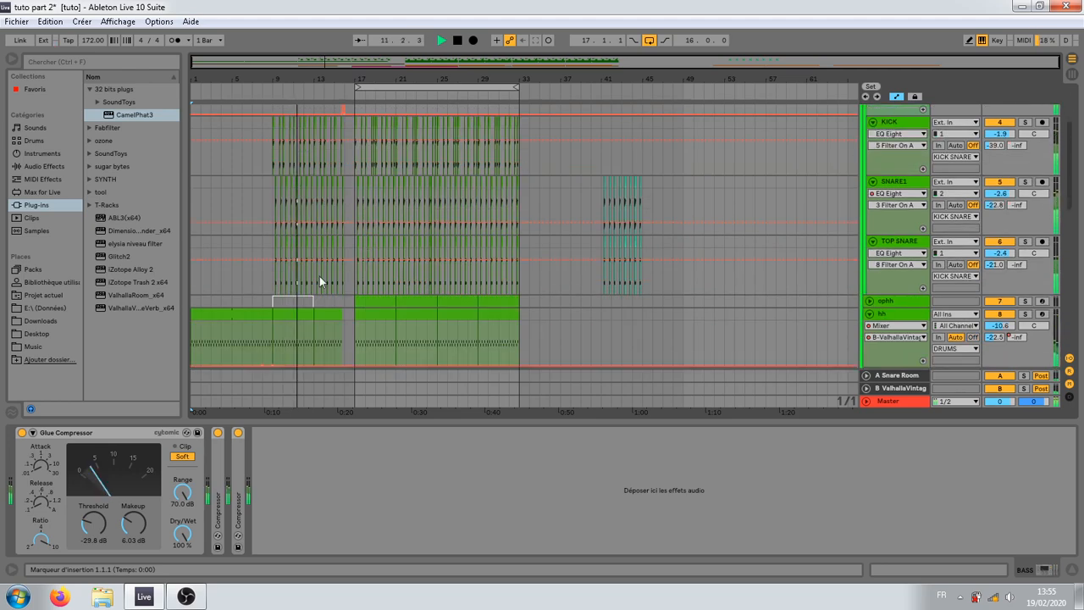
{"action": "scroll", "coordinate": [320, 282], "scroll_direction": "down", "scroll_amount": 5}
{"action": "scroll", "coordinate": [324, 290], "scroll_direction": "up", "scroll_amount": 6}
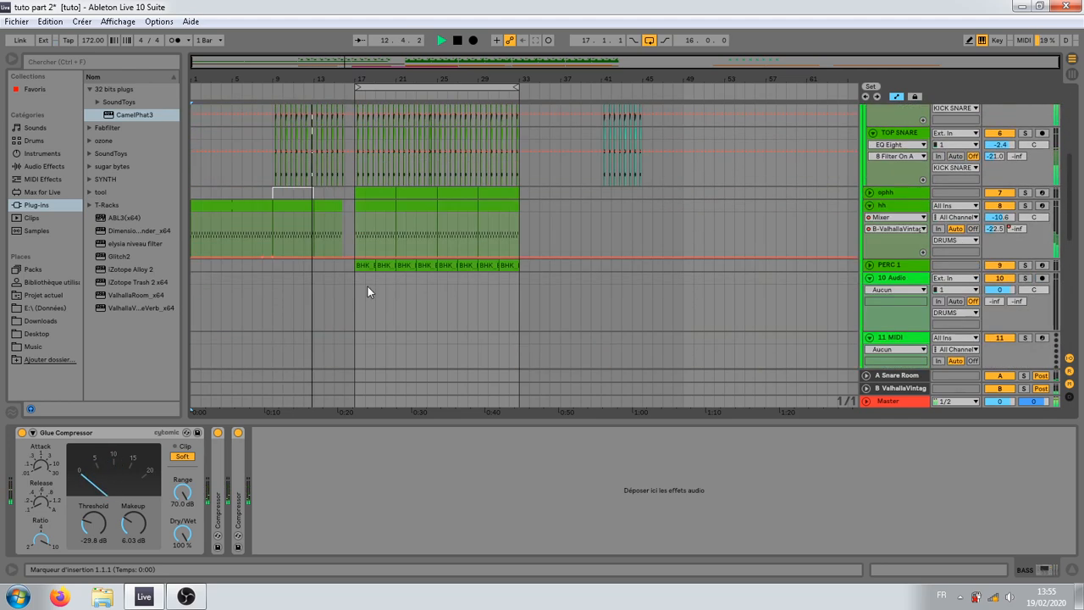
{"action": "scroll", "coordinate": [387, 295], "scroll_direction": "up", "scroll_amount": 4}
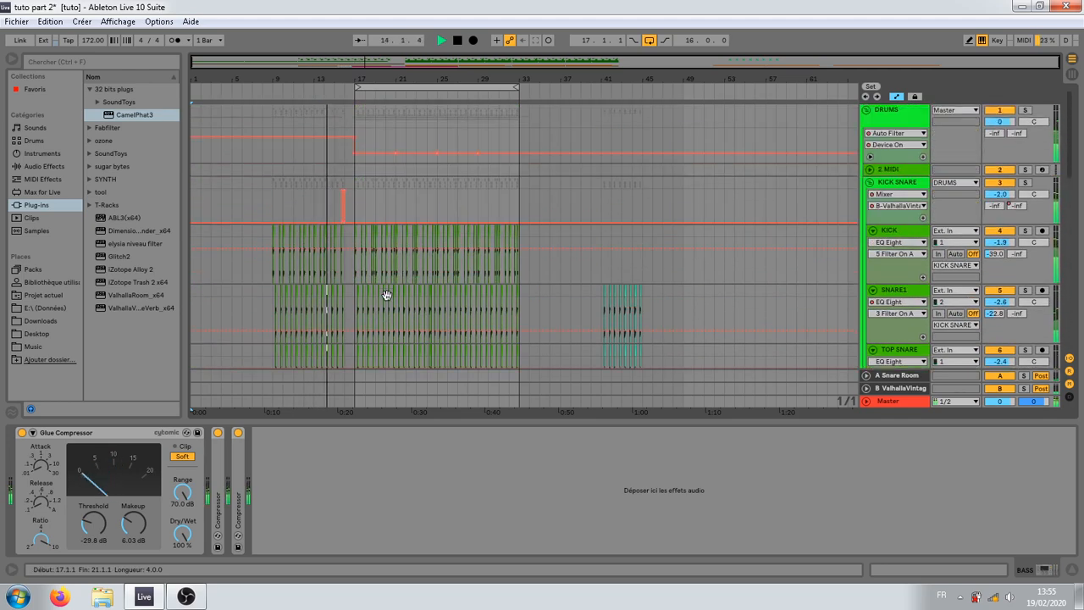
{"action": "scroll", "coordinate": [386, 293], "scroll_direction": "down", "scroll_amount": 5}
{"action": "scroll", "coordinate": [383, 300], "scroll_direction": "down", "scroll_amount": 8}
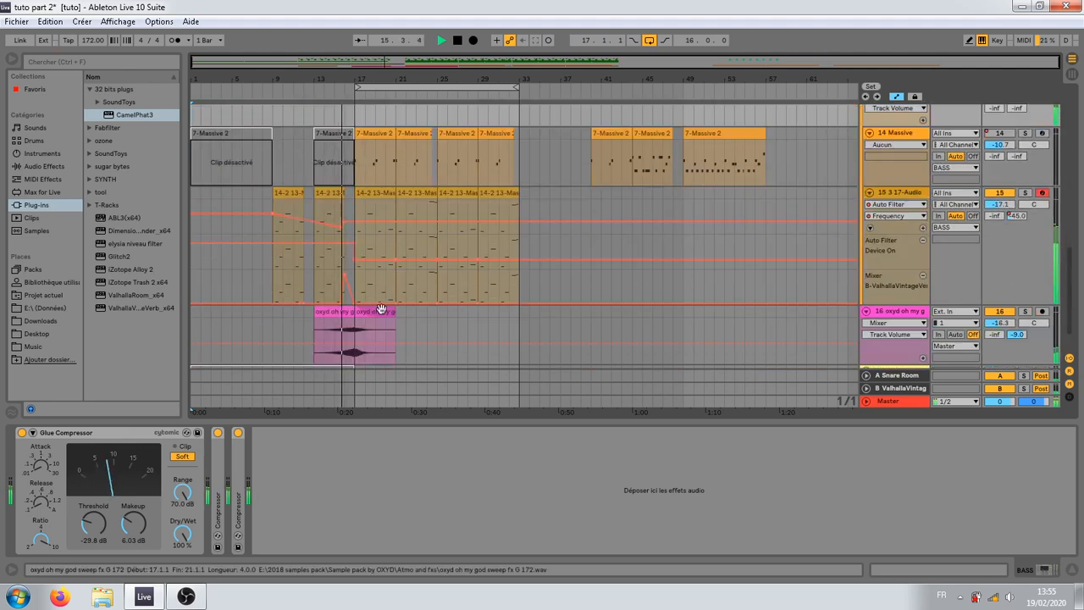
{"action": "scroll", "coordinate": [381, 309], "scroll_direction": "up", "scroll_amount": 2}
{"action": "scroll", "coordinate": [381, 310], "scroll_direction": "up", "scroll_amount": 5}
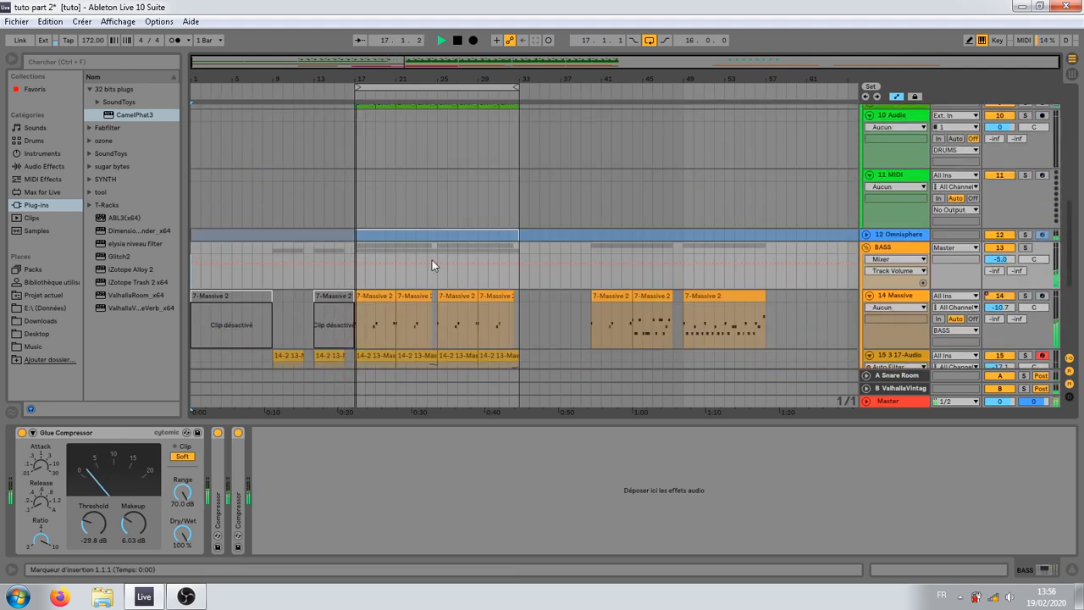
{"action": "scroll", "coordinate": [432, 260], "scroll_direction": "down", "scroll_amount": 1}
{"action": "scroll", "coordinate": [441, 266], "scroll_direction": "down", "scroll_amount": 3}
{"action": "scroll", "coordinate": [442, 269], "scroll_direction": "up", "scroll_amount": 8}
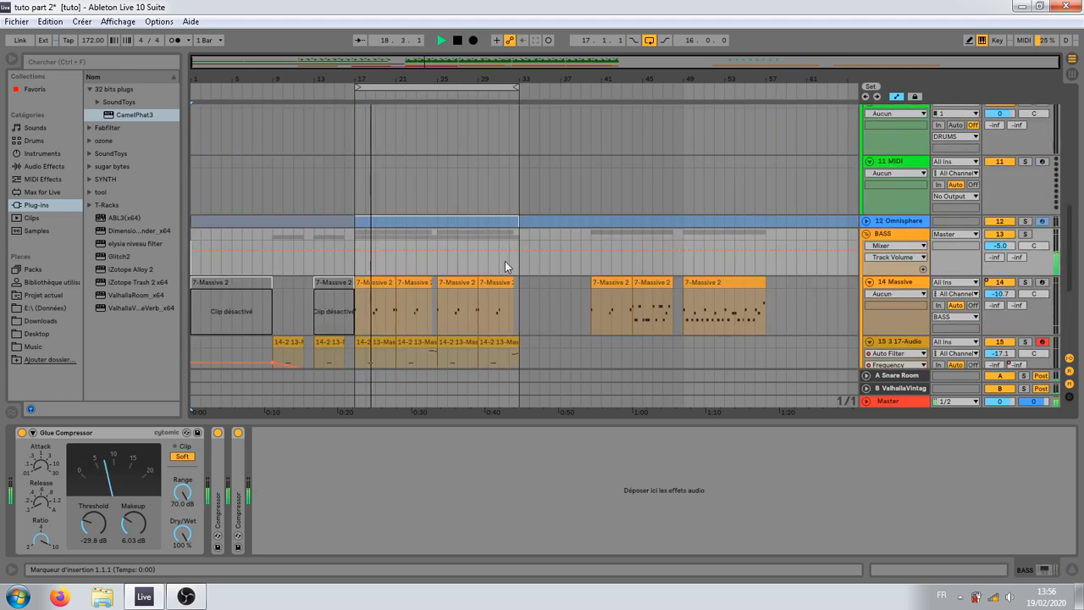
{"action": "scroll", "coordinate": [523, 263], "scroll_direction": "up", "scroll_amount": 1}
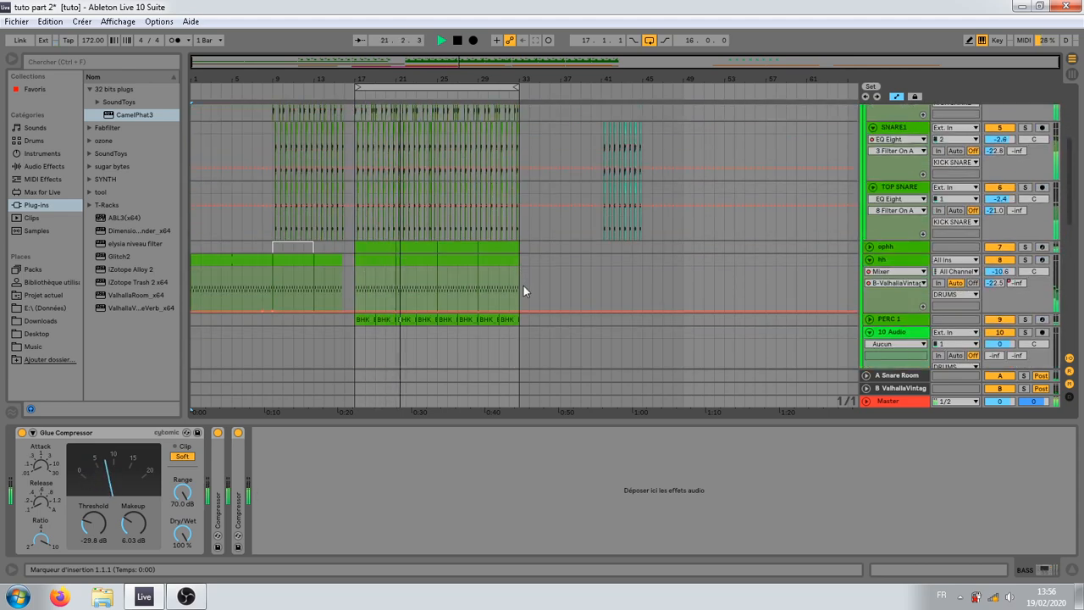
{"action": "scroll", "coordinate": [524, 292], "scroll_direction": "down", "scroll_amount": 2}
{"action": "scroll", "coordinate": [523, 286], "scroll_direction": "down", "scroll_amount": 8}
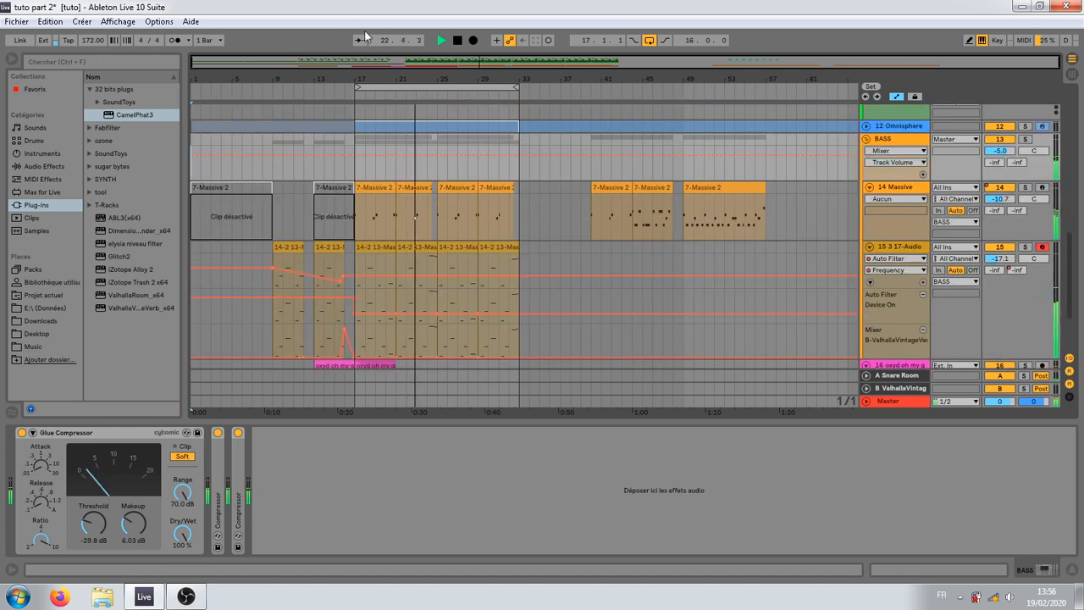
Step: Examine the bass clips in bars 17 to 32 up close during playback and stop the transport
{"action": "left_click_drag", "start_coordinate": [402, 77], "coordinate": [401, 151]}
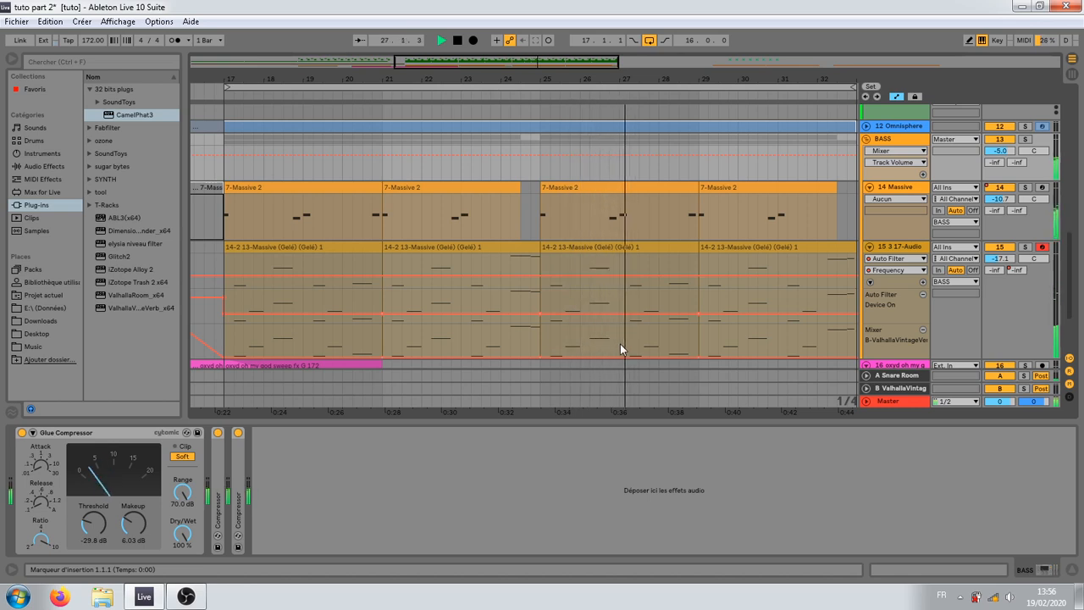
{"action": "left_click_drag", "start_coordinate": [647, 82], "coordinate": [631, 46]}
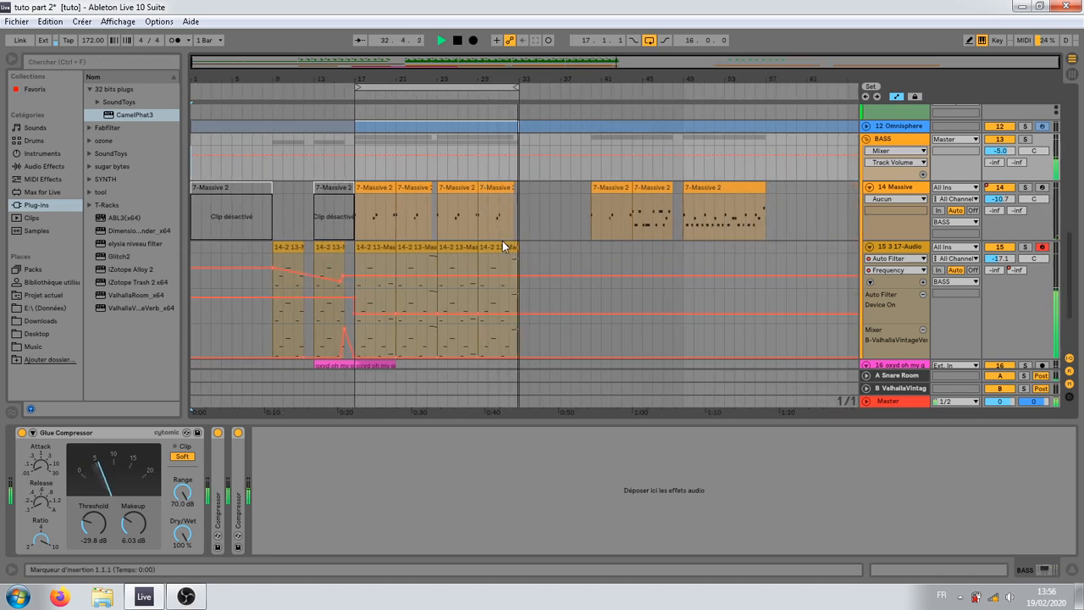
{"action": "left_click", "coordinate": [279, 229]}
{"action": "left_click", "coordinate": [296, 226]}
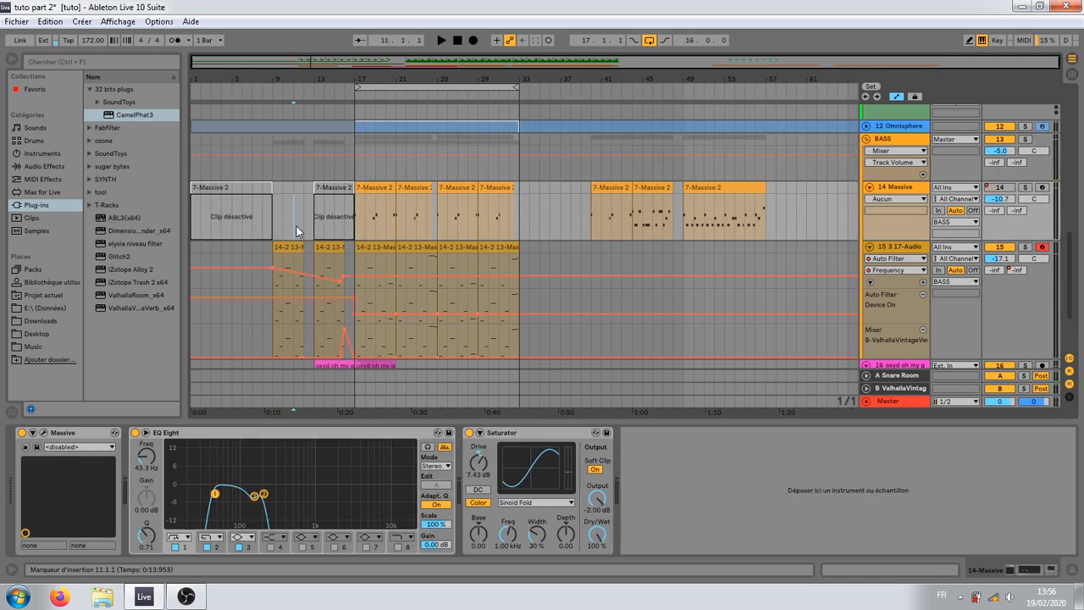
Step: View the devices of the 15 3 17-Audio and 14 Massive tracks at bar 17 and check the surrounding tracks
{"action": "left_click", "coordinate": [355, 256]}
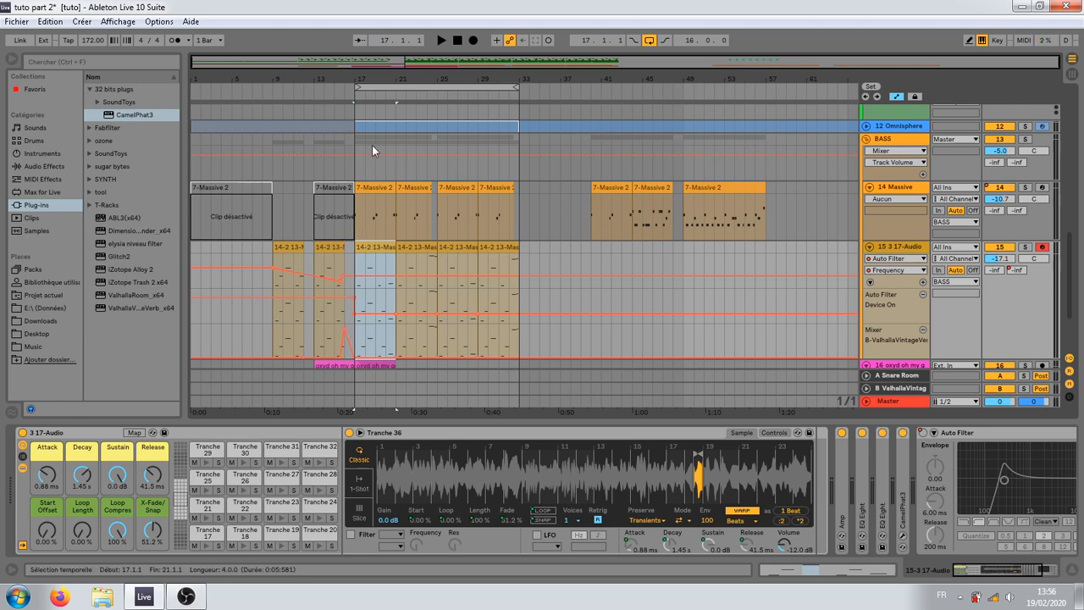
{"action": "left_click", "coordinate": [358, 233]}
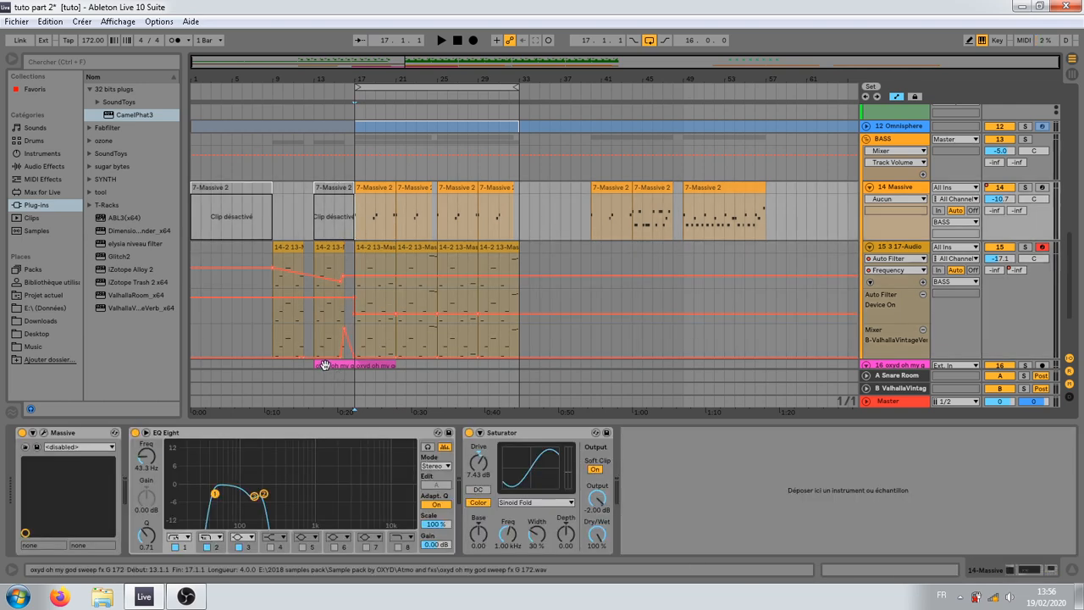
{"action": "scroll", "coordinate": [342, 315], "scroll_direction": "up", "scroll_amount": 5}
{"action": "scroll", "coordinate": [344, 310], "scroll_direction": "down", "scroll_amount": 2}
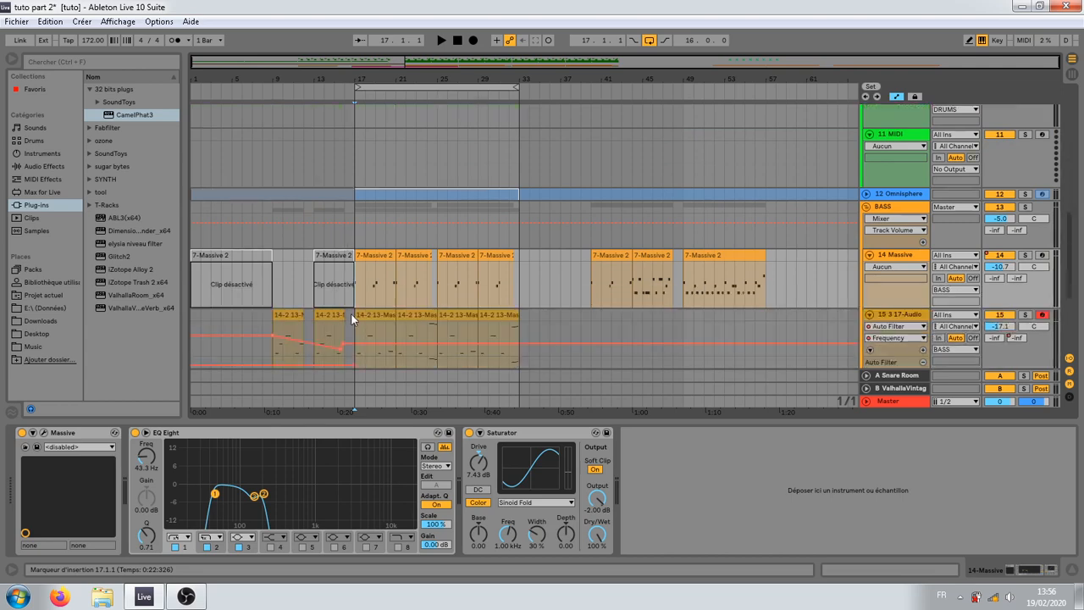
{"action": "scroll", "coordinate": [350, 314], "scroll_direction": "down", "scroll_amount": 4}
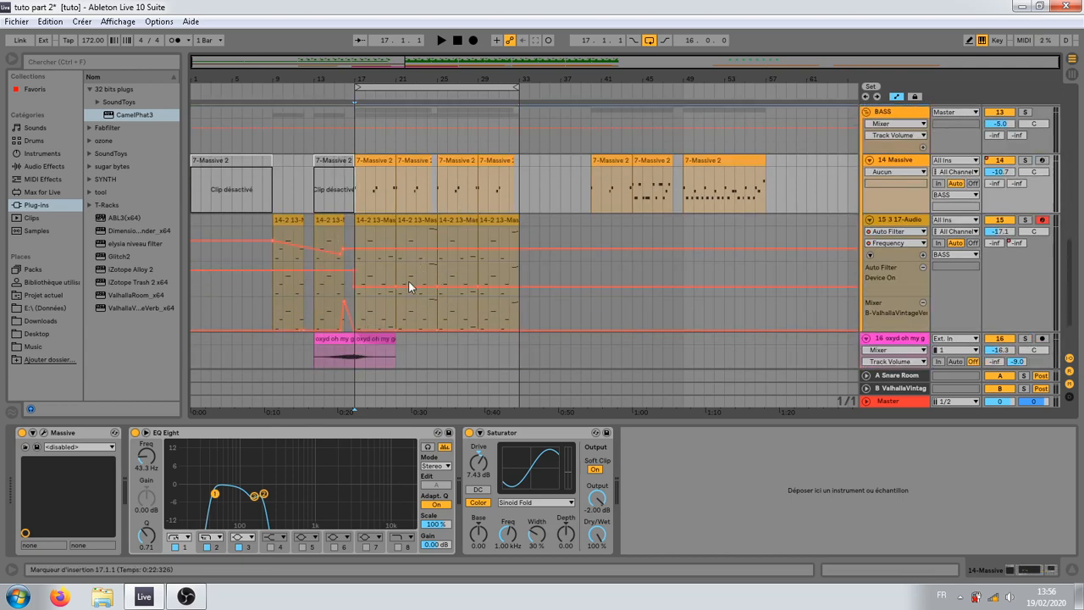
{"action": "scroll", "coordinate": [405, 275], "scroll_direction": "up", "scroll_amount": 10}
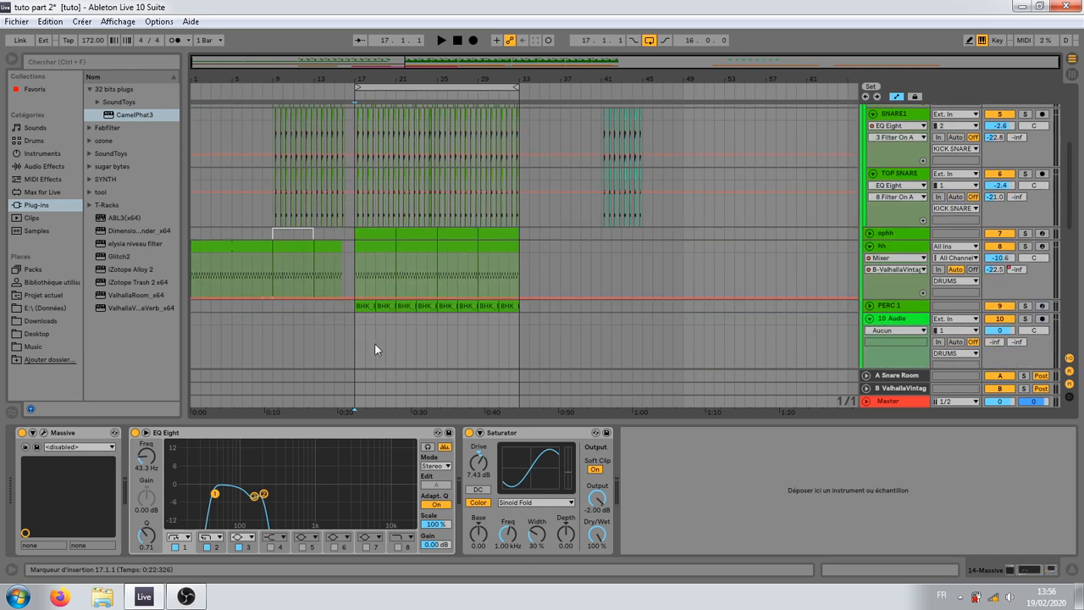
Step: Move the empty 11 MIDI track above the 10 Audio track in the DRUMS group
{"action": "left_click", "coordinate": [346, 346]}
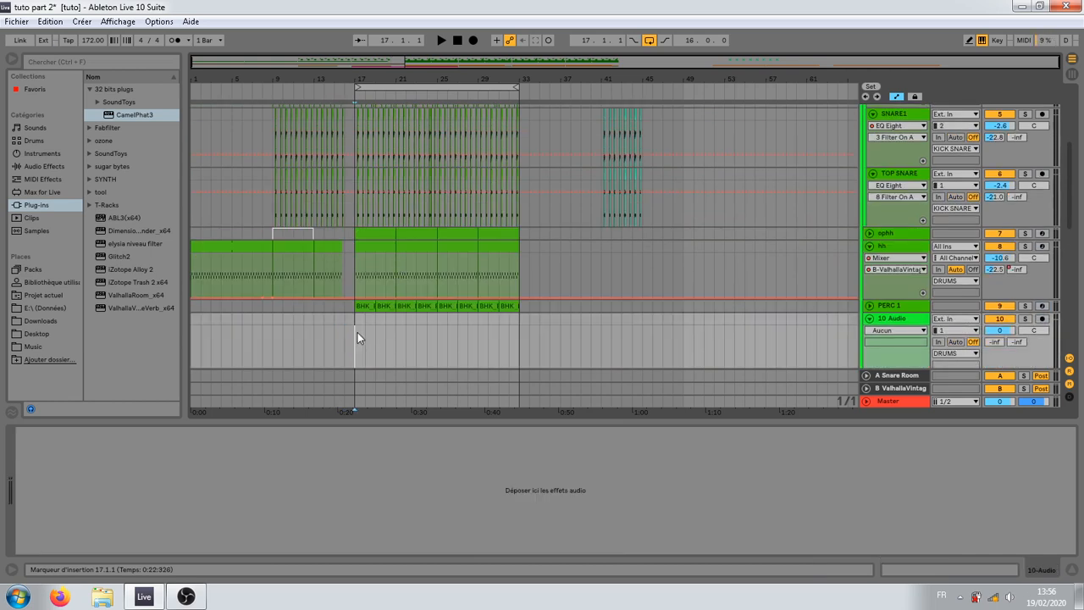
{"action": "scroll", "coordinate": [357, 332], "scroll_direction": "down", "scroll_amount": 6}
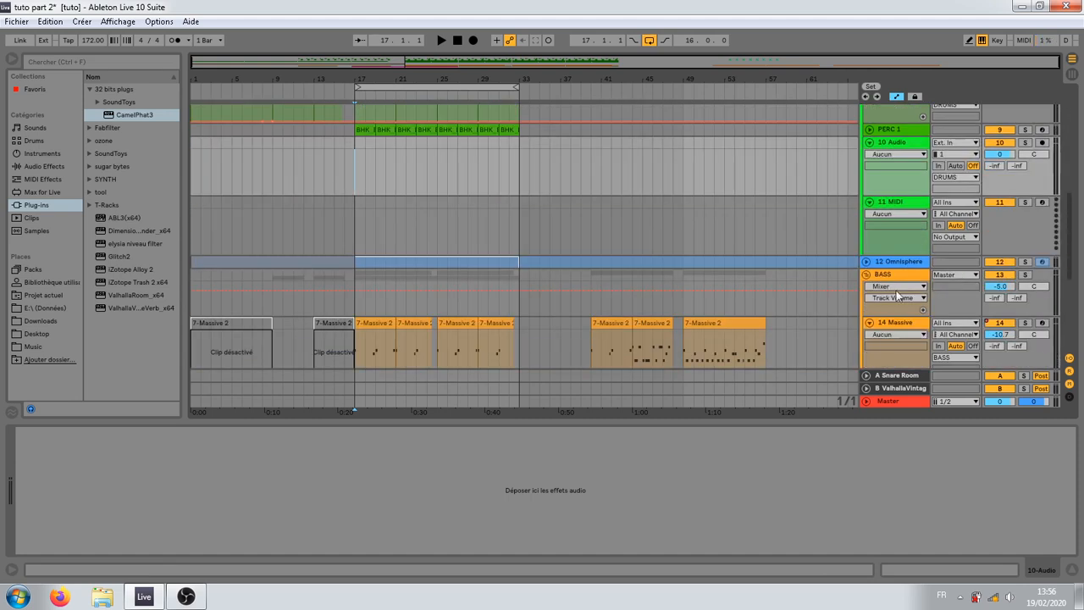
{"action": "scroll", "coordinate": [899, 294], "scroll_direction": "up", "scroll_amount": 3}
{"action": "left_click", "coordinate": [884, 282]}
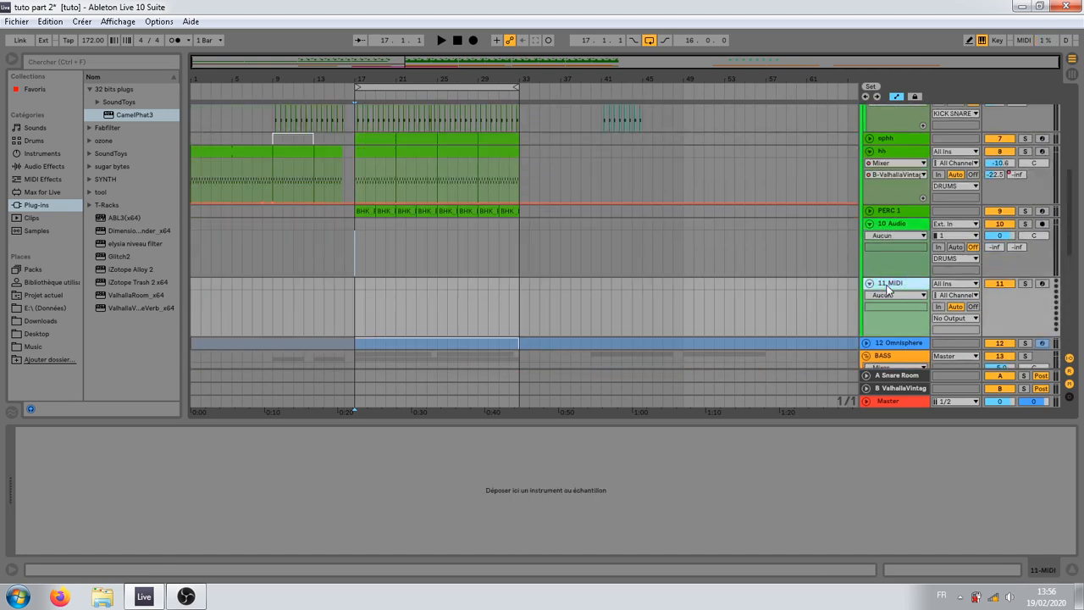
{"action": "left_click_drag", "start_coordinate": [445, 249], "coordinate": [449, 249]}
Step: Load the Addictive Drums 2 instrument from the SYNTH plug-in folder onto the empty 10 MIDI track
{"action": "scroll", "coordinate": [748, 294], "scroll_direction": "up", "scroll_amount": 10}
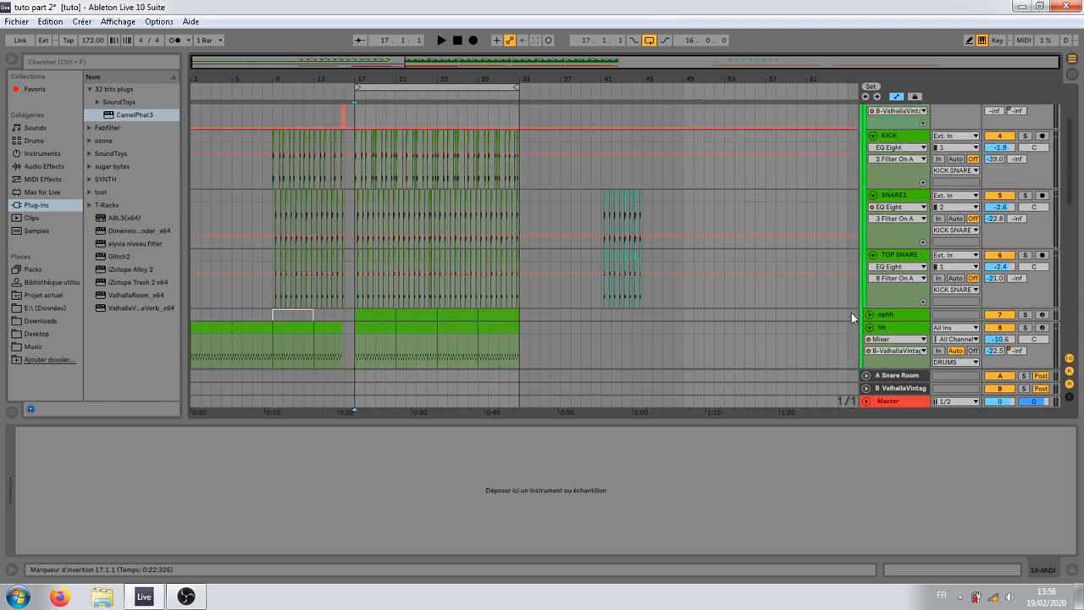
{"action": "scroll", "coordinate": [726, 244], "scroll_direction": "down", "scroll_amount": 10}
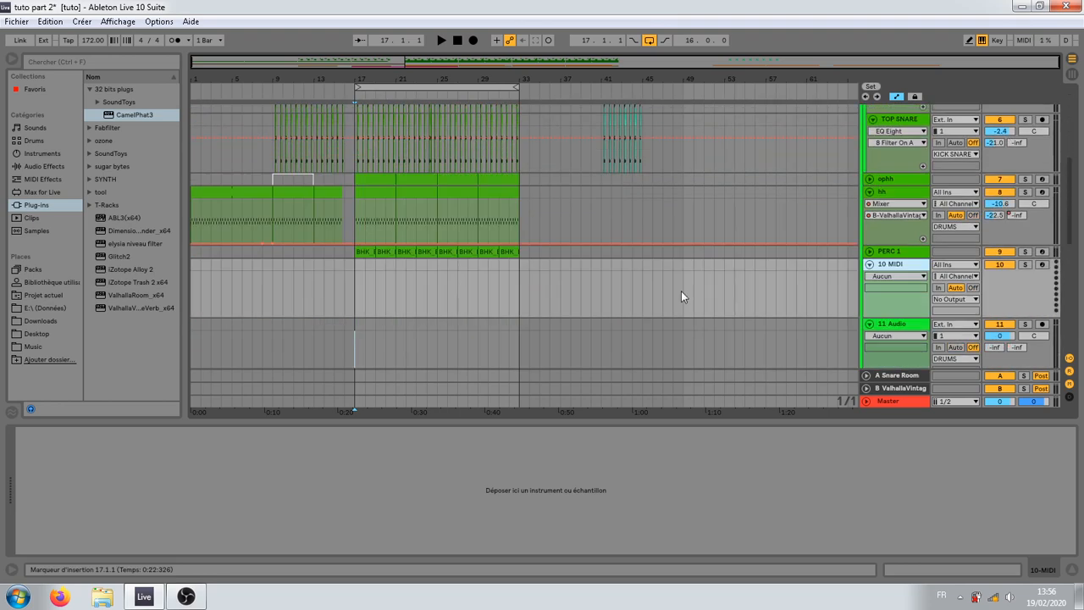
{"action": "left_click", "coordinate": [89, 178]}
{"action": "left_click_drag", "start_coordinate": [122, 183], "coordinate": [496, 207]}
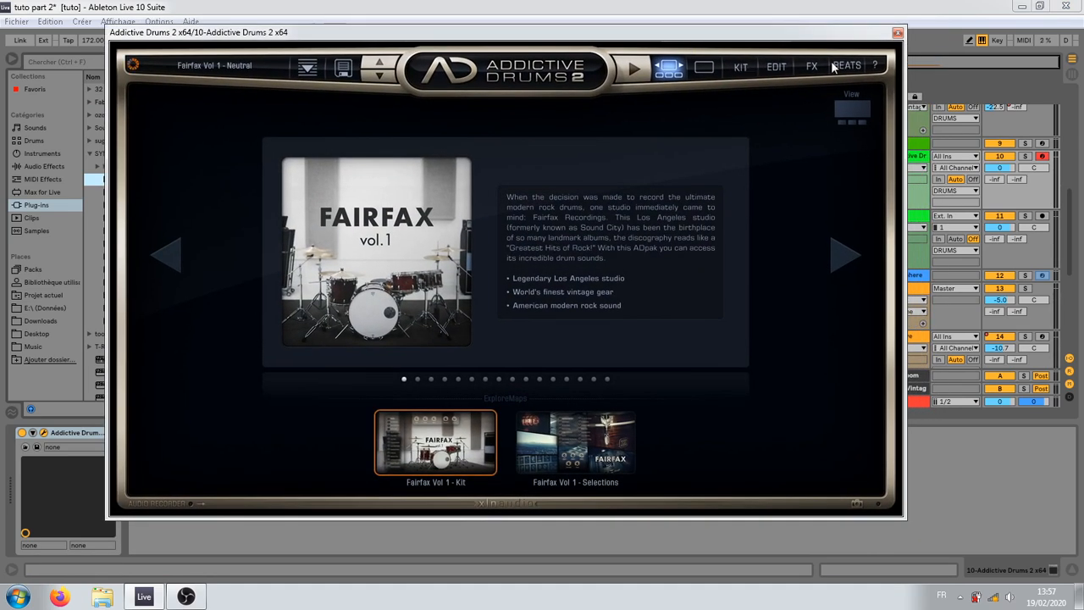
Step: Open the Addictive Drums 2 beats browser and exclude Beats so that only Fills are listed
{"action": "left_click", "coordinate": [845, 66]}
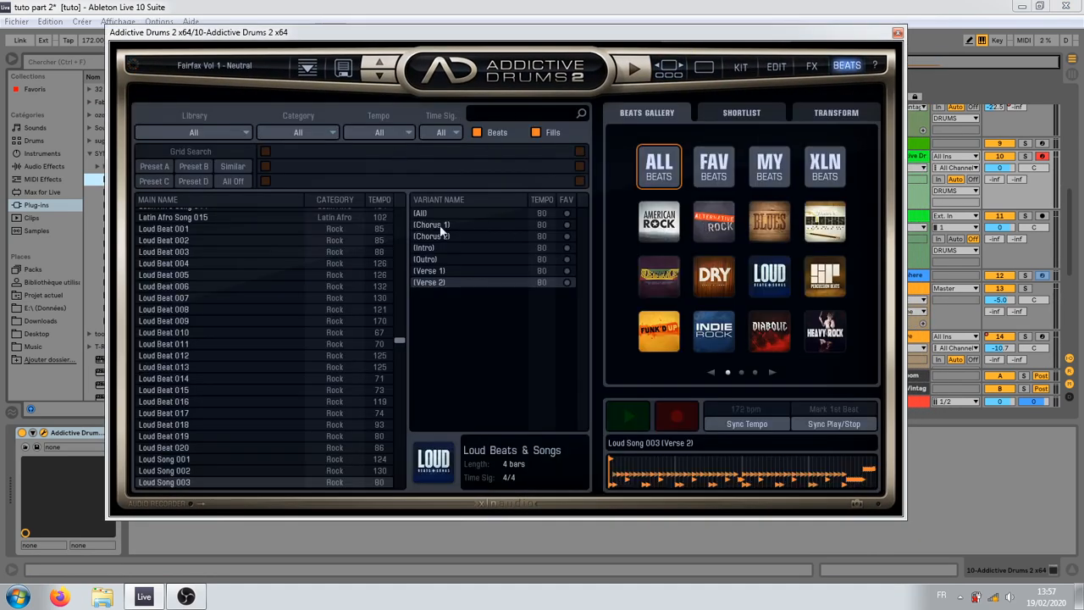
{"action": "left_click_drag", "start_coordinate": [399, 335], "coordinate": [401, 337]}
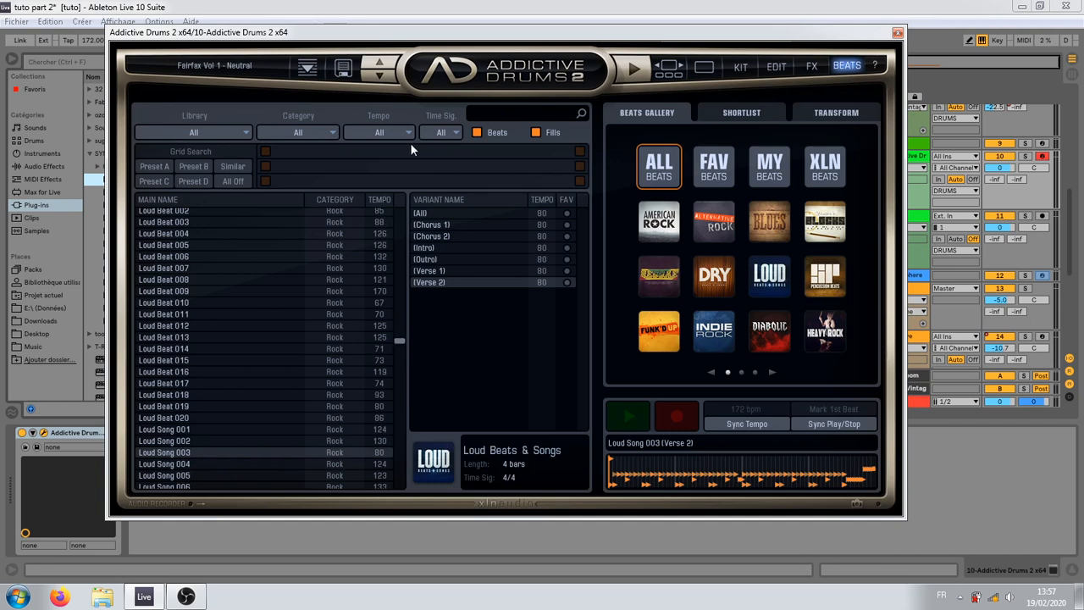
{"action": "left_click", "coordinate": [477, 133]}
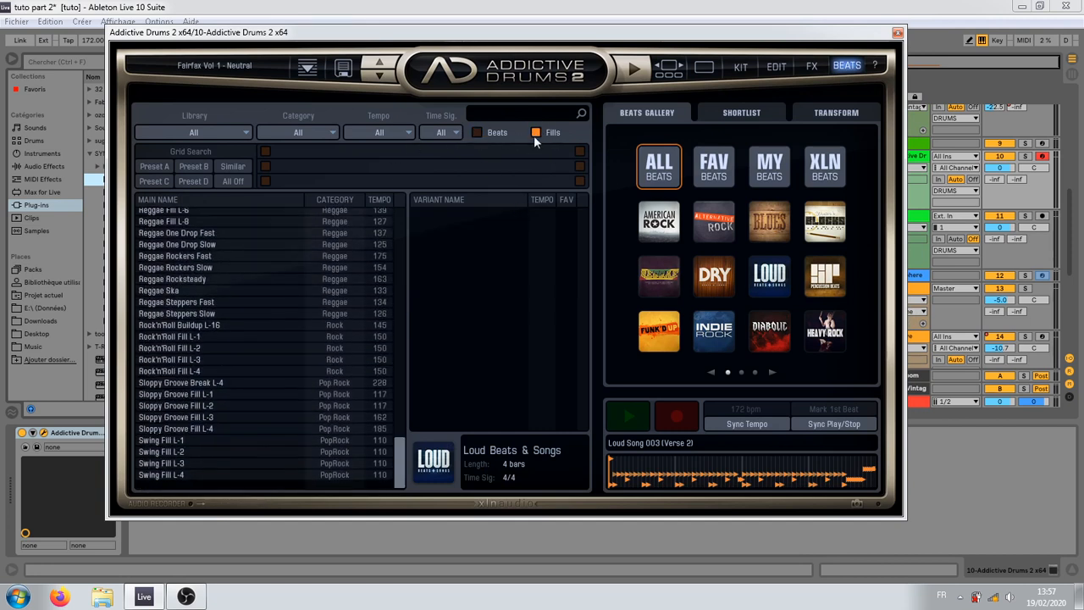
{"action": "scroll", "coordinate": [250, 398], "scroll_direction": "up", "scroll_amount": 1}
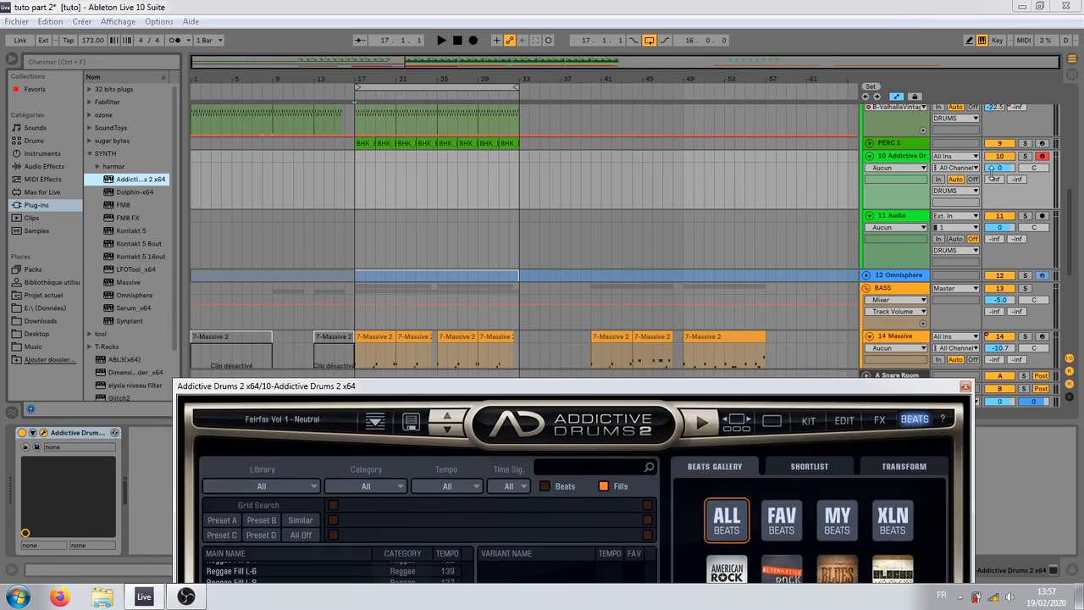
Step: Set the Addictive Drums track volume to -9.3 dB and place the insertion marker at bar 13 on the 11 Audio track
{"action": "left_click", "coordinate": [995, 167]}
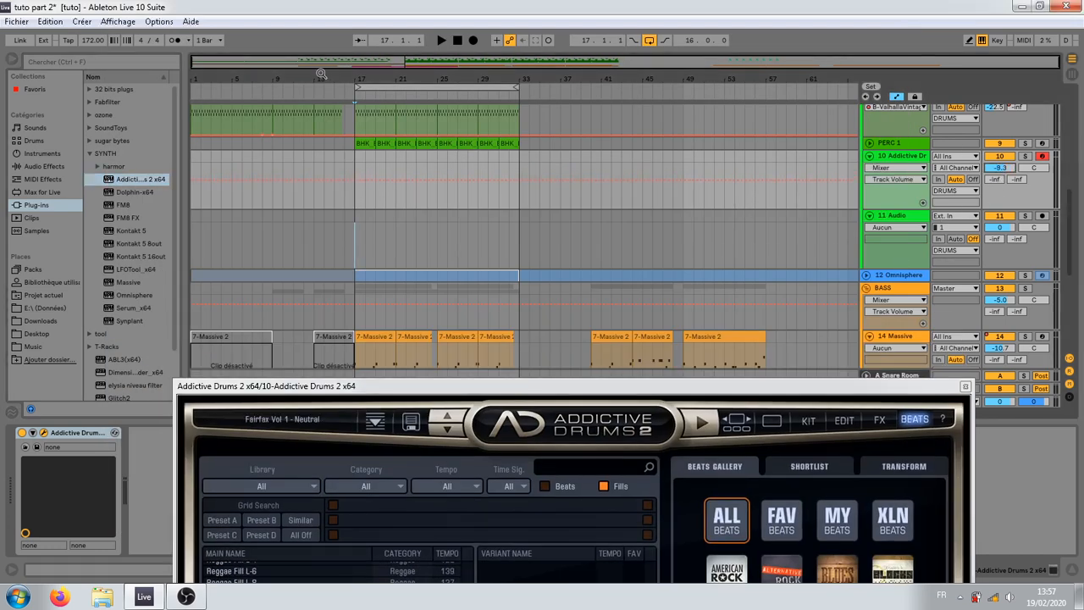
{"action": "left_click_drag", "start_coordinate": [321, 74], "coordinate": [329, 80]}
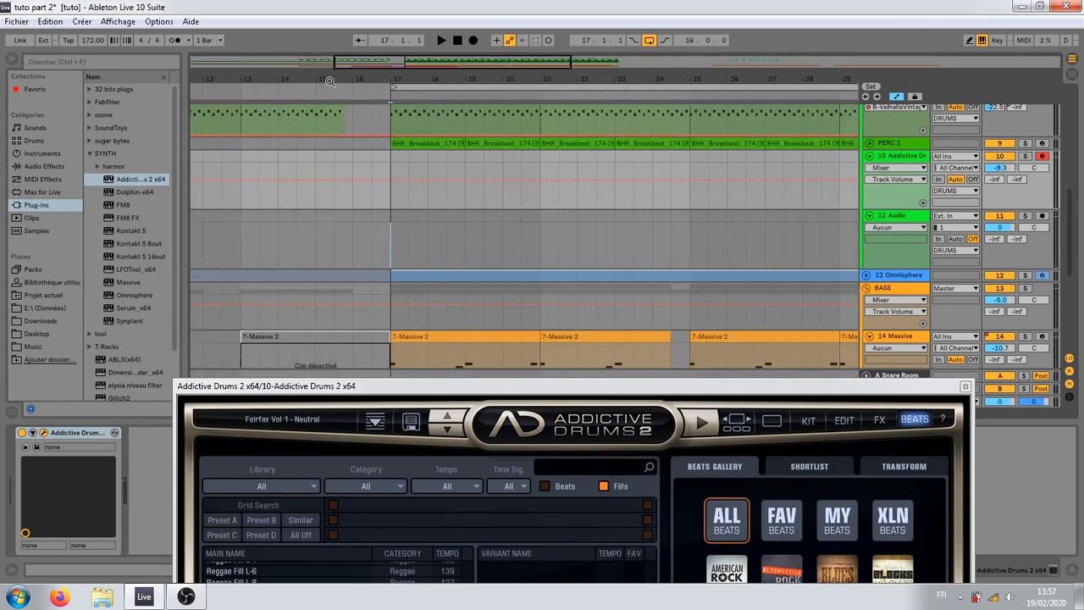
{"action": "left_click", "coordinate": [363, 227]}
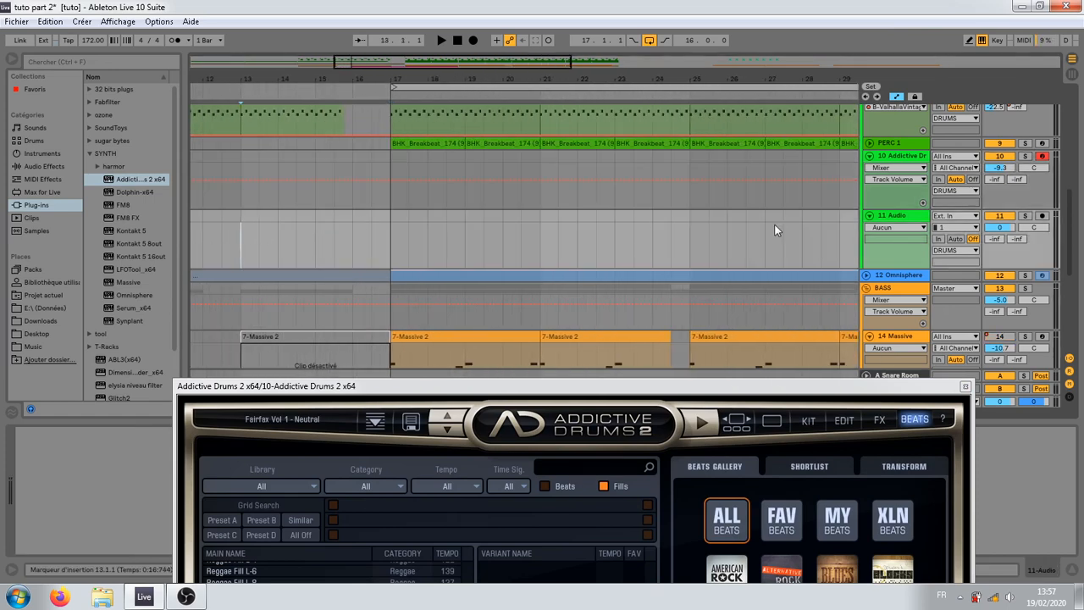
Step: Select the time range from bar 13 to bar 17 on the 10 Addictive Drums track
{"action": "key", "text": "space"}
{"action": "left_click_drag", "start_coordinate": [245, 225], "coordinate": [386, 225]}
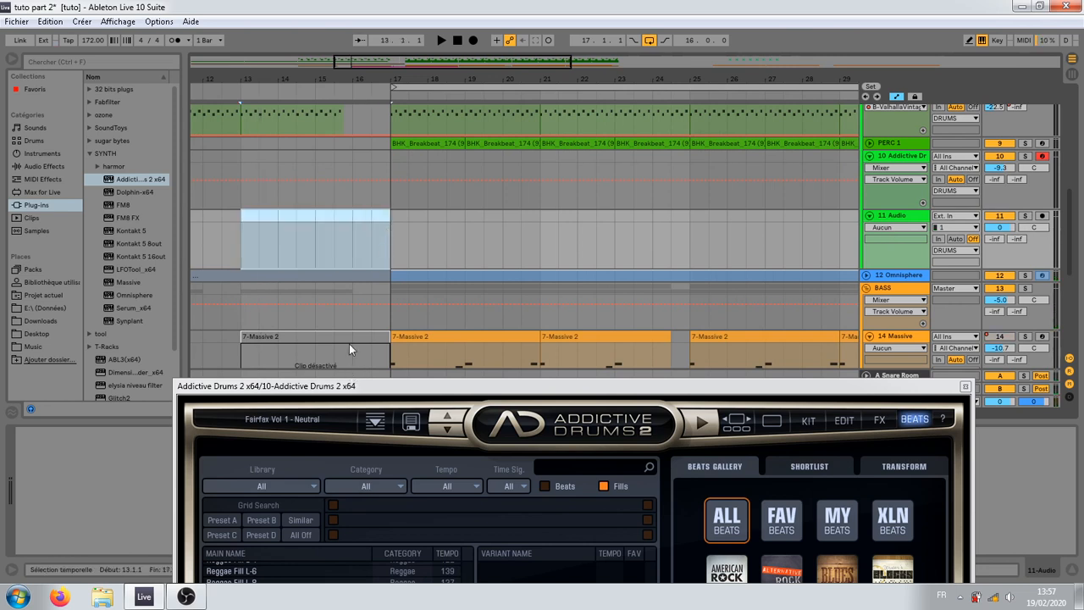
{"action": "left_click_drag", "start_coordinate": [244, 157], "coordinate": [388, 172]}
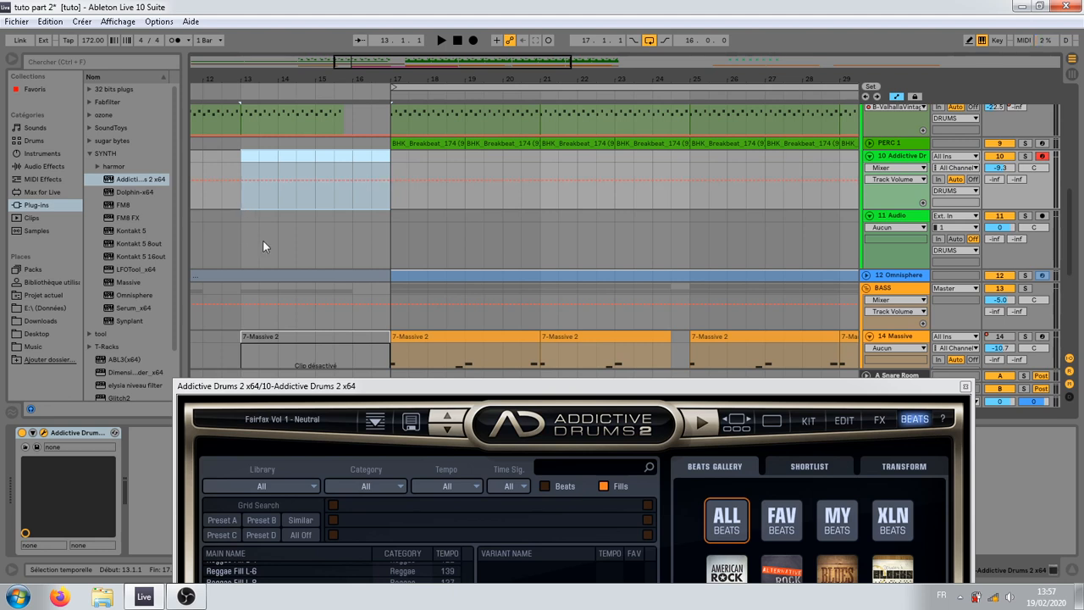
Step: View the Addictive Drums 2 kit page and return to the beats browser
{"action": "left_click_drag", "start_coordinate": [305, 387], "coordinate": [242, 74]}
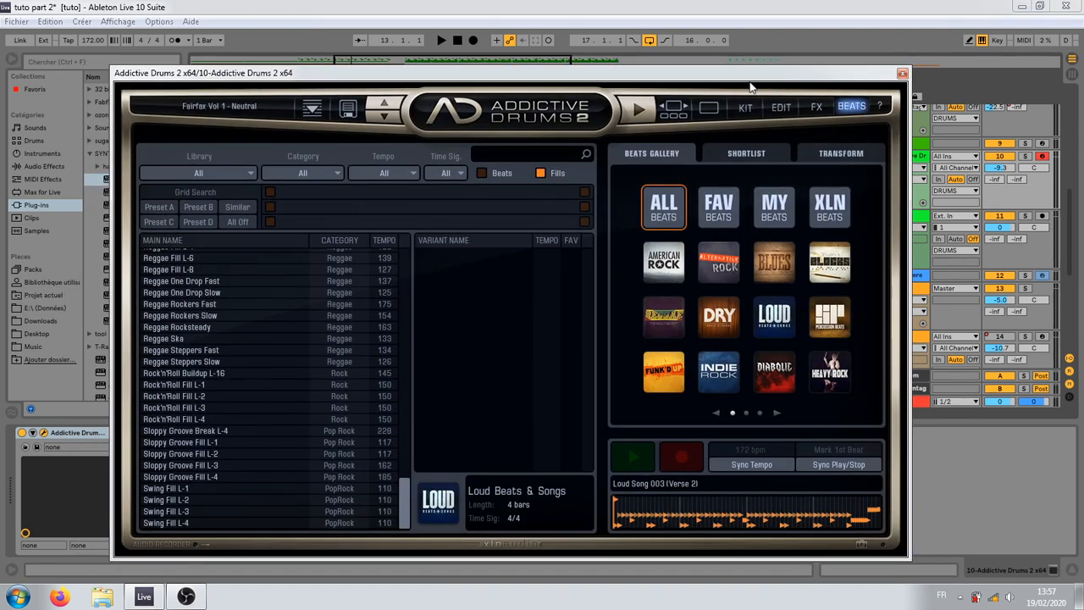
{"action": "mouse_move", "coordinate": [749, 87]}
{"action": "left_mouse_down"}
{"action": "mouse_move", "coordinate": [799, 345]}
{"action": "mouse_move", "coordinate": [795, 159]}
{"action": "mouse_move", "coordinate": [773, 85]}
{"action": "mouse_move", "coordinate": [703, 110]}
{"action": "mouse_move", "coordinate": [739, 264]}
{"action": "mouse_move", "coordinate": [749, 85]}
{"action": "left_mouse_up"}
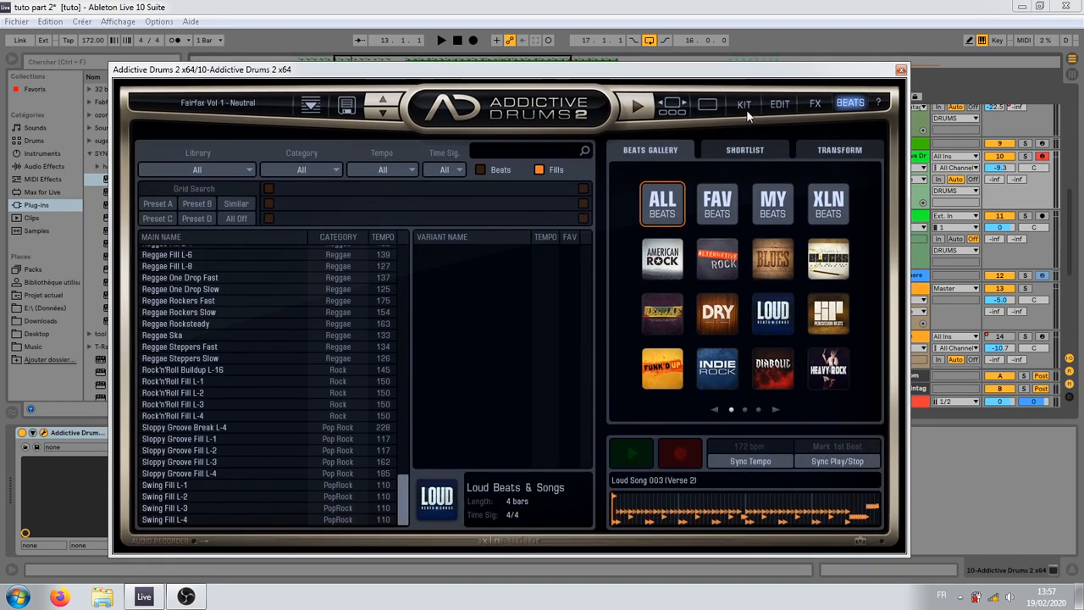
{"action": "left_click", "coordinate": [744, 105]}
{"action": "left_click", "coordinate": [849, 103]}
{"action": "left_click_drag", "start_coordinate": [814, 74], "coordinate": [820, 128]}
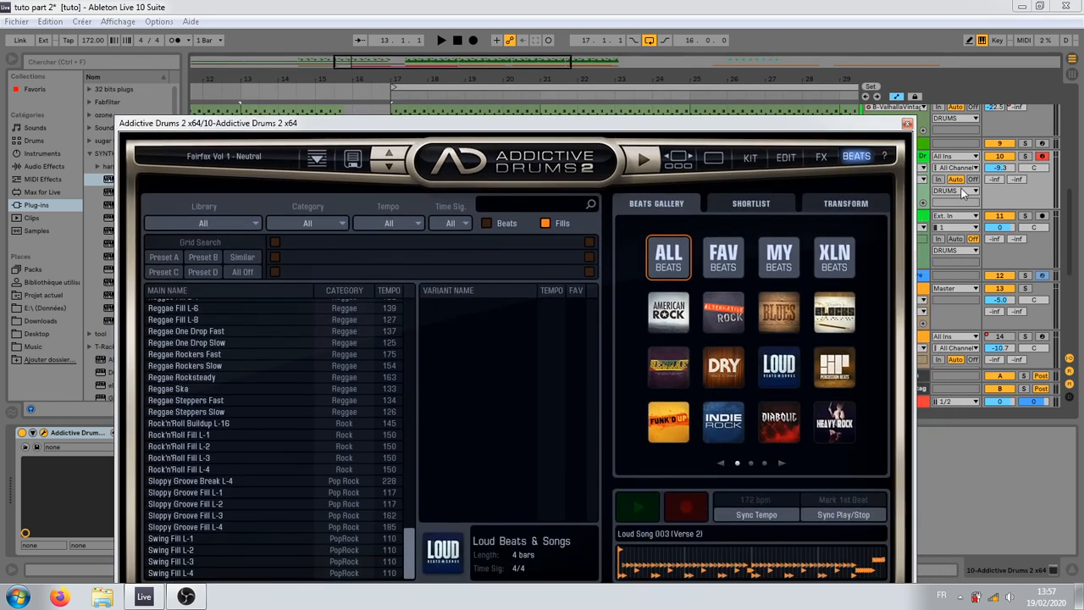
Step: Set the 10 Addictive Drums track volume to -13.9 dB and solo the track
{"action": "left_click_drag", "start_coordinate": [1000, 168], "coordinate": [999, 181]}
{"action": "left_click", "coordinate": [1023, 157]}
{"action": "left_click_drag", "start_coordinate": [760, 125], "coordinate": [748, 27]}
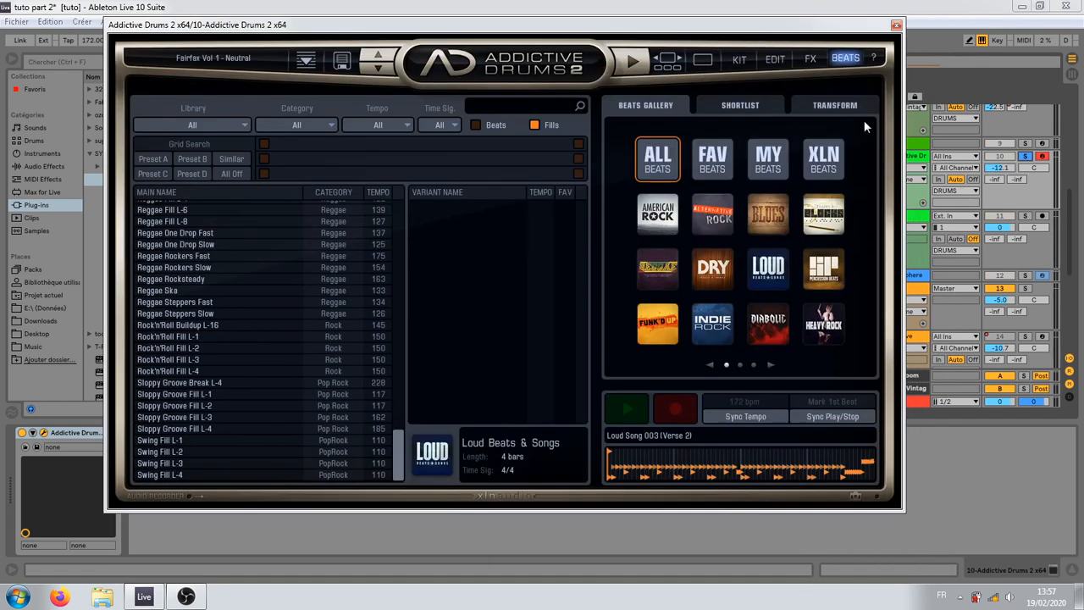
{"action": "left_click_drag", "start_coordinate": [1000, 176], "coordinate": [999, 180]}
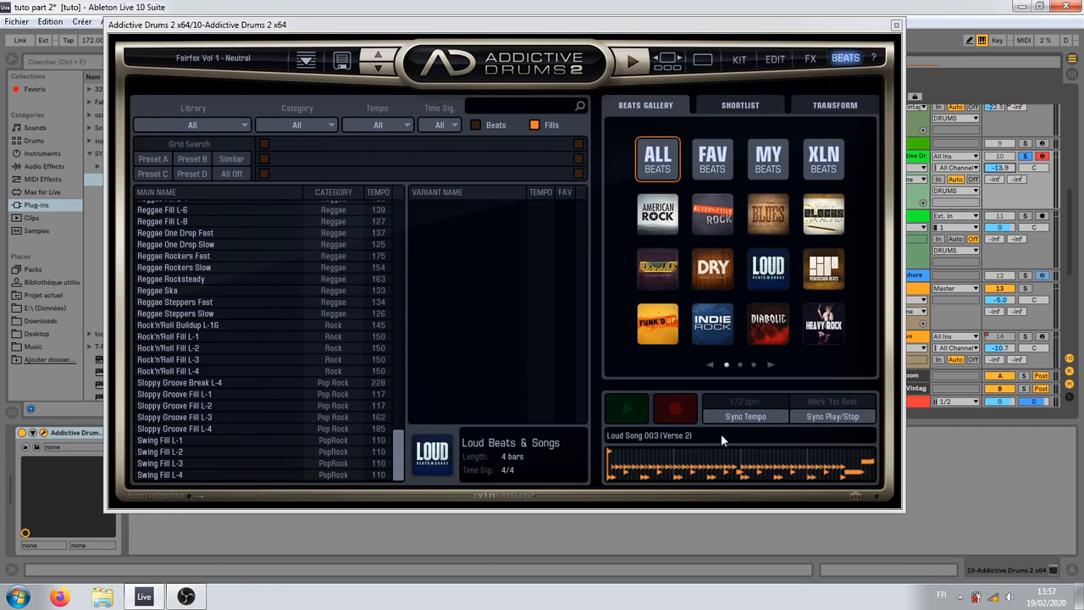
Step: Preview variant 09 of Swing Fill L-2 and turn off tempo sync for the preview
{"action": "left_click_drag", "start_coordinate": [539, 32], "coordinate": [549, 78]}
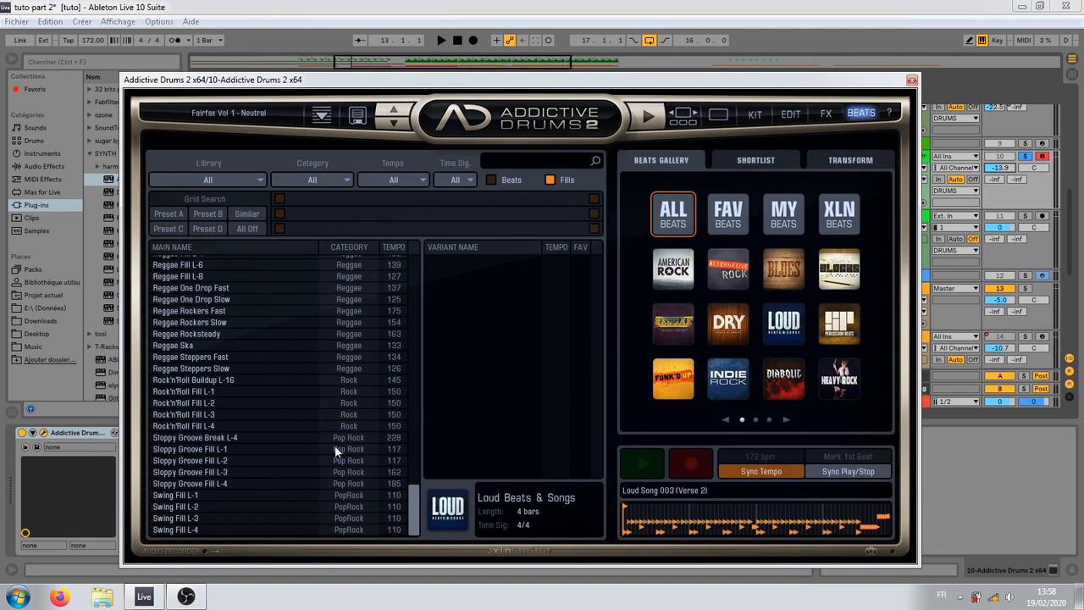
{"action": "left_click", "coordinate": [229, 483]}
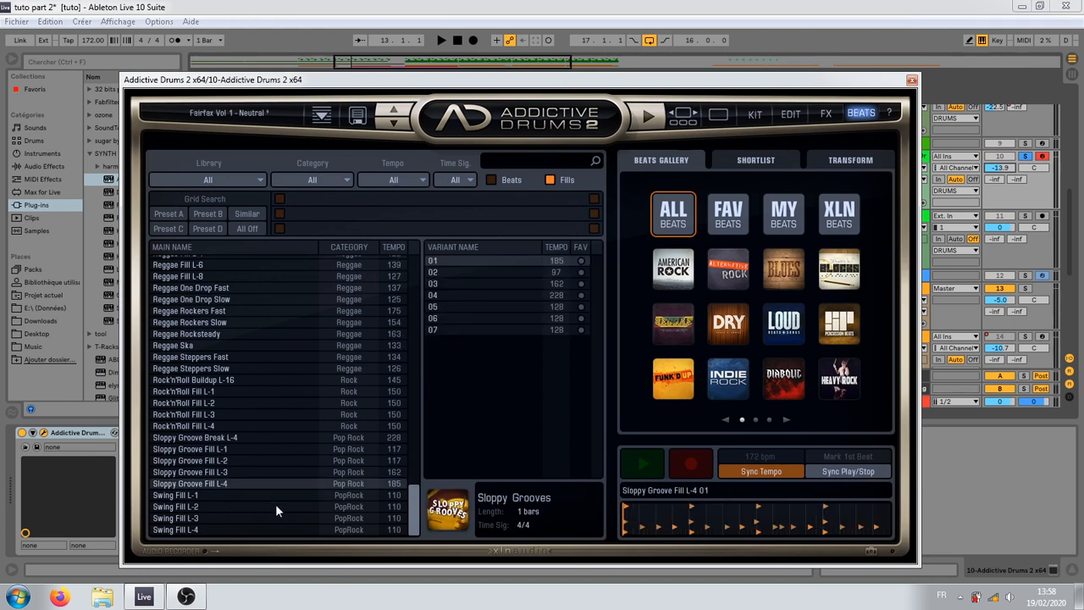
{"action": "left_click", "coordinate": [178, 507]}
{"action": "left_click", "coordinate": [454, 352]}
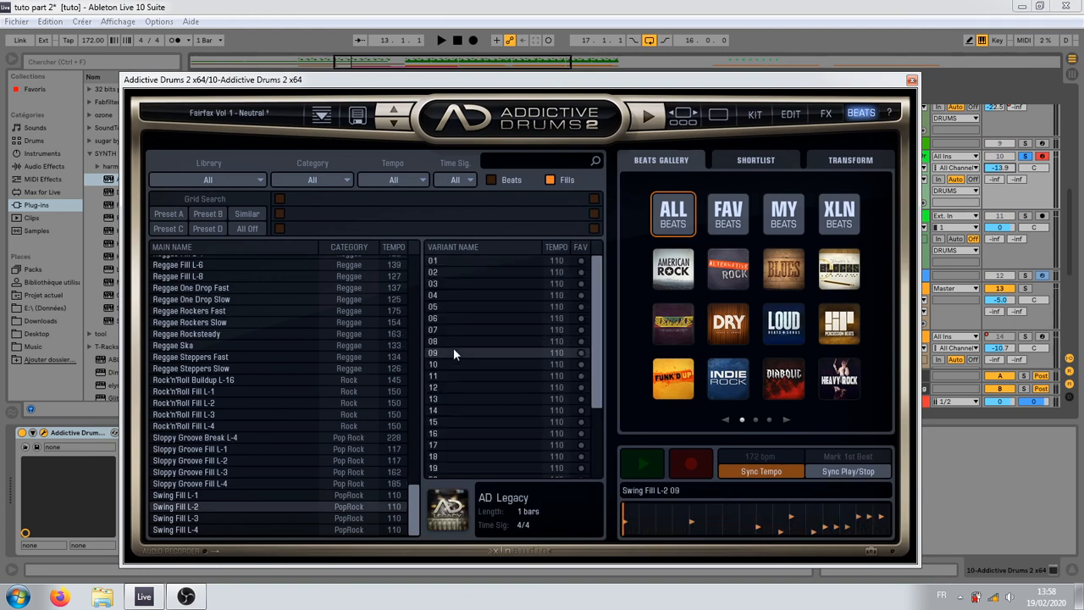
{"action": "left_click", "coordinate": [626, 470]}
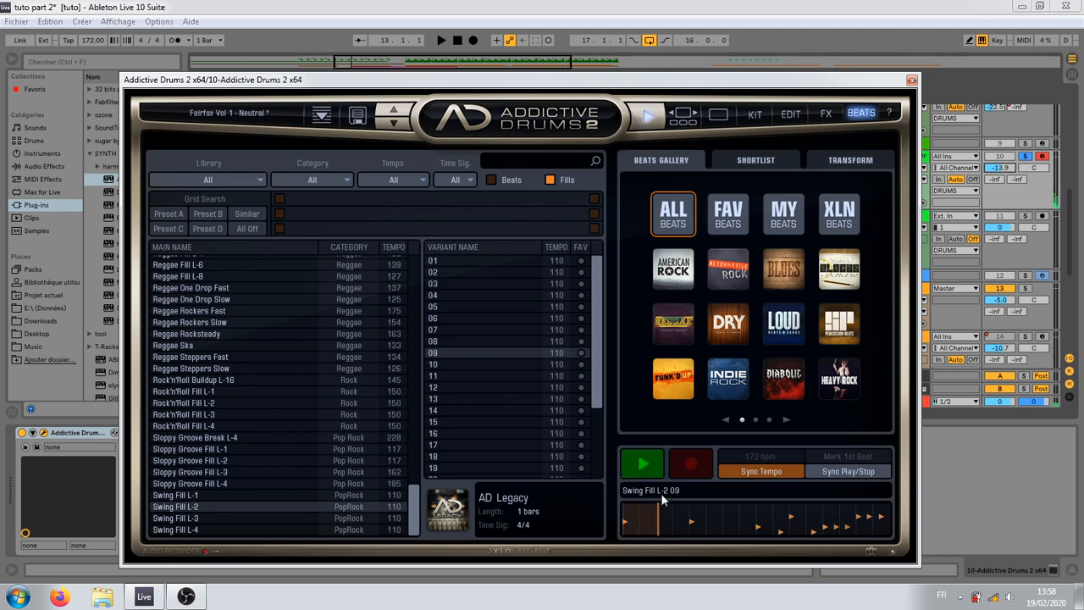
{"action": "left_click", "coordinate": [752, 472]}
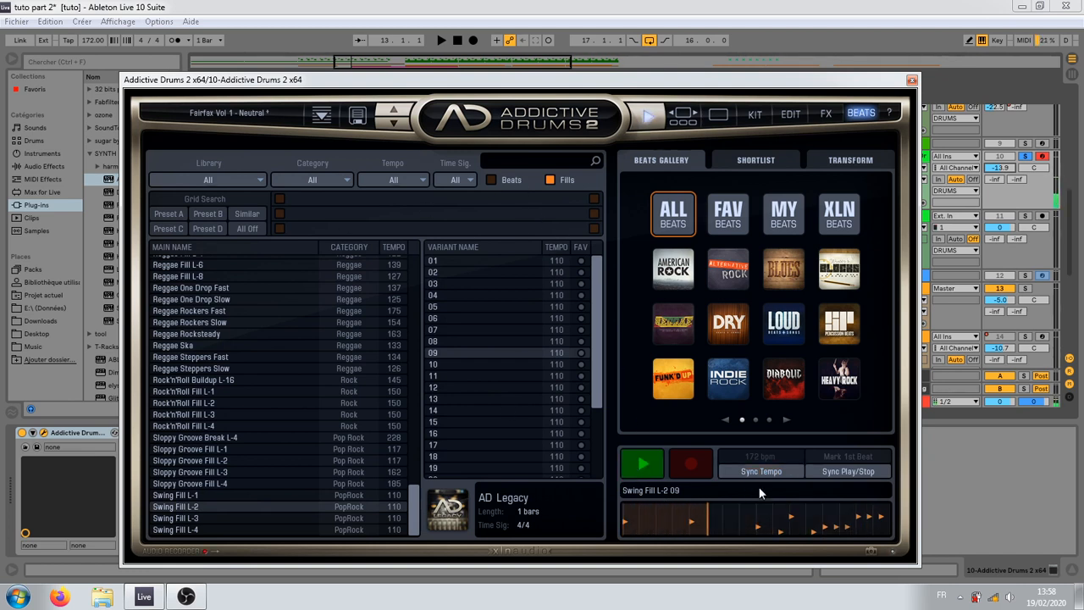
Step: Audition variants 10, 04, 05 and 03 of Swing Fill L-2
{"action": "left_click", "coordinate": [489, 365]}
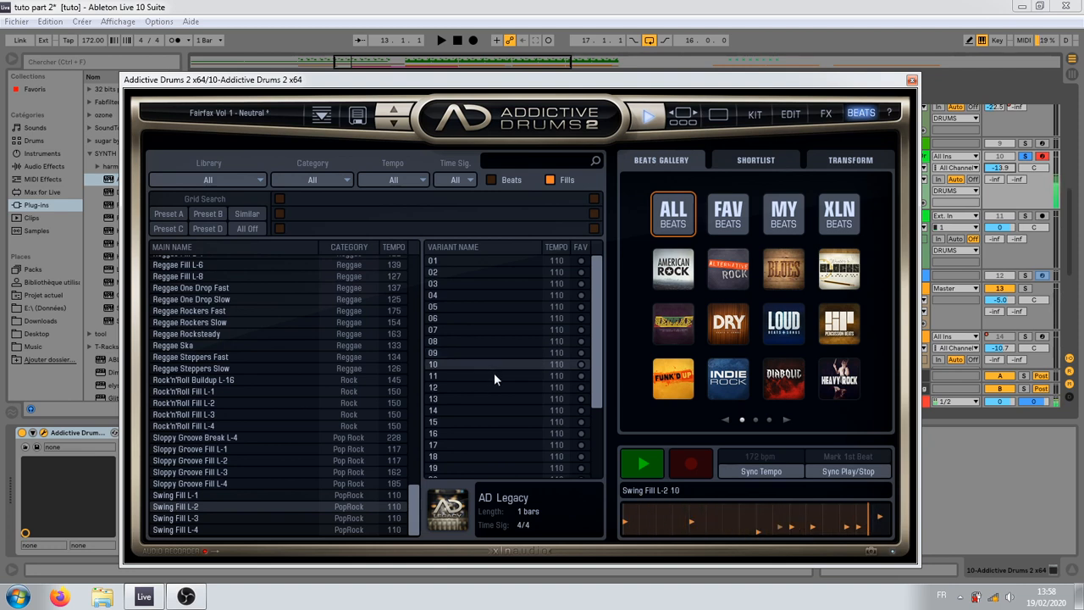
{"action": "left_click", "coordinate": [484, 297]}
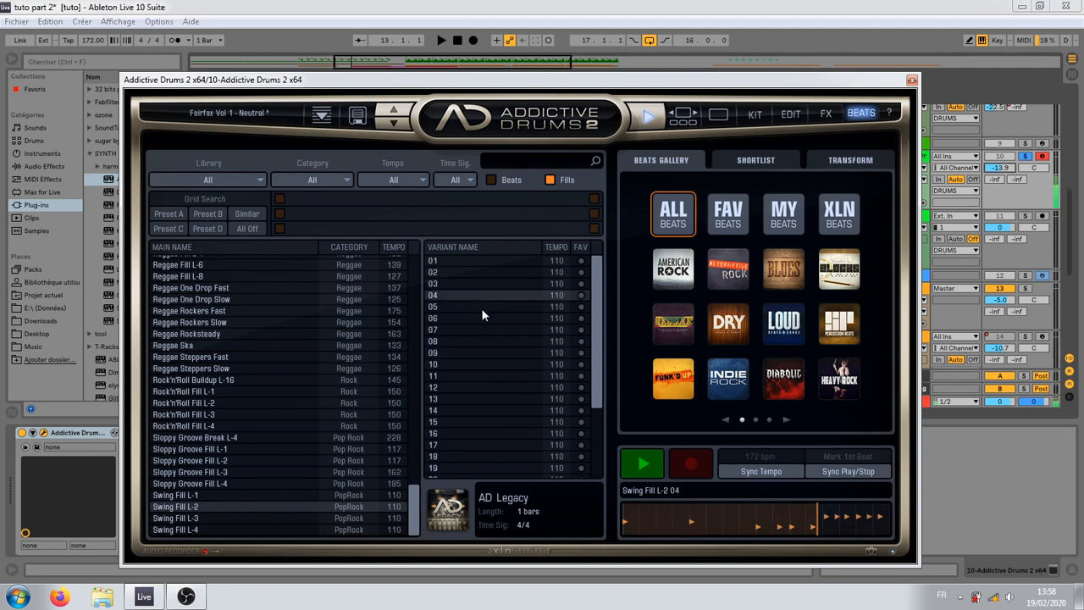
{"action": "left_click", "coordinate": [486, 309]}
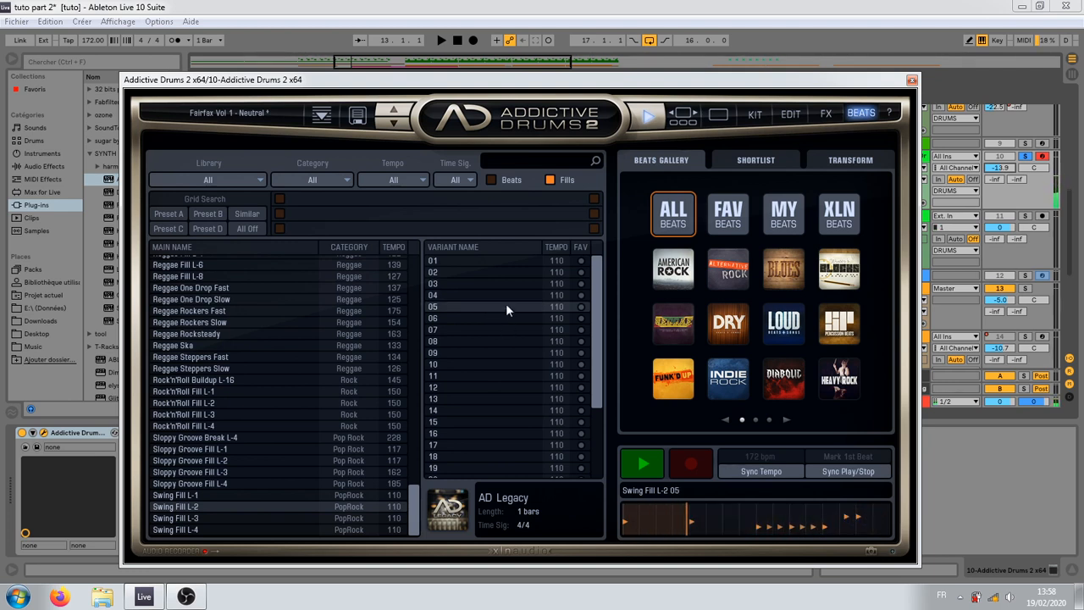
{"action": "left_click", "coordinate": [508, 292]}
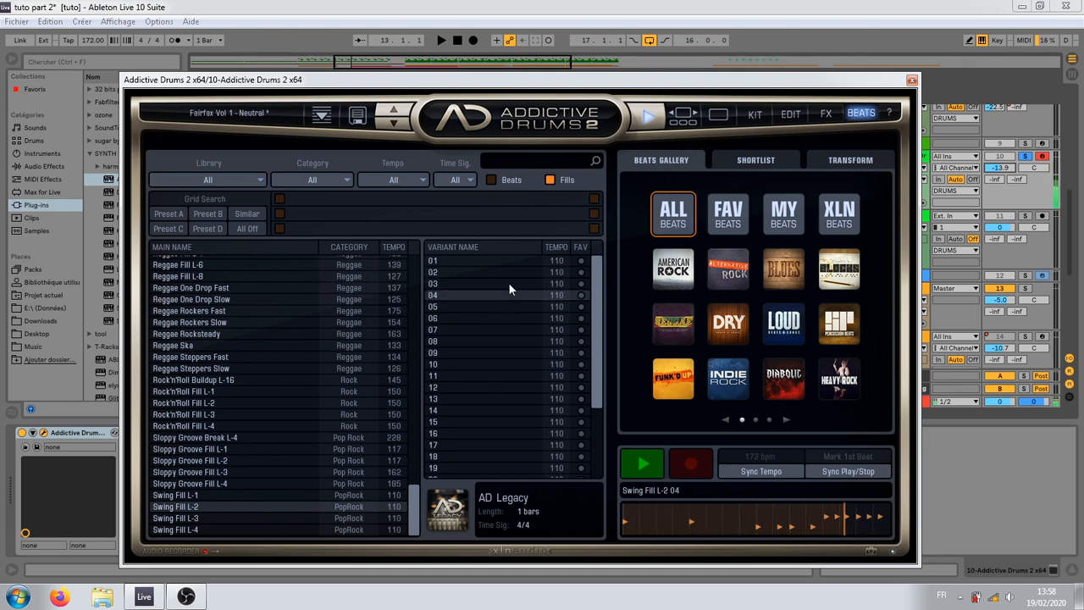
{"action": "left_click", "coordinate": [509, 283]}
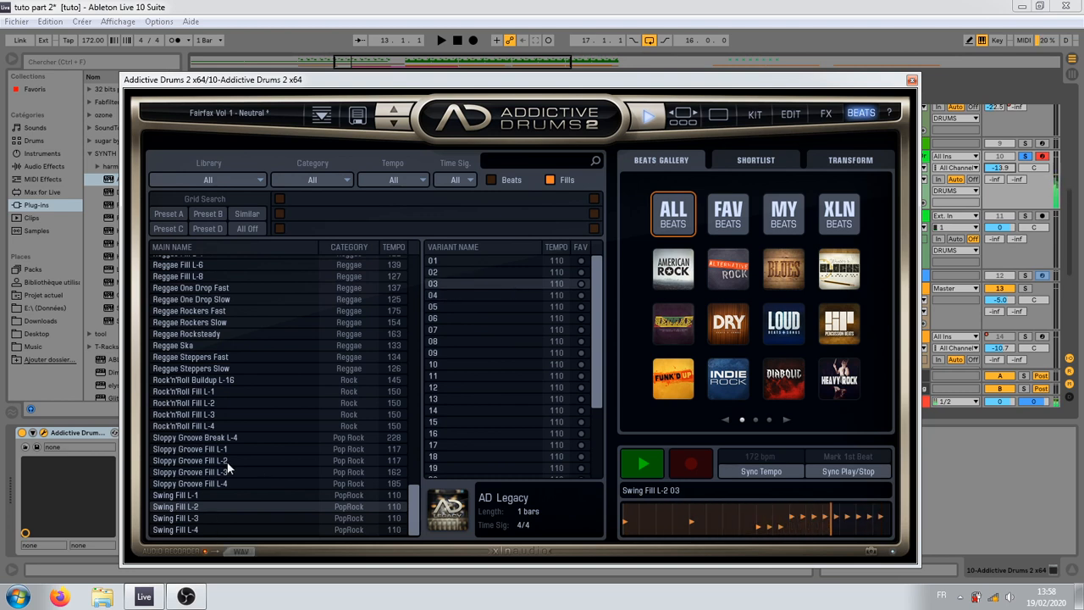
Step: Audition the variants of Sloppy Groove Fill L-4, choose variant 02, and stop the preview
{"action": "left_click", "coordinate": [212, 483]}
{"action": "left_click", "coordinate": [463, 307]}
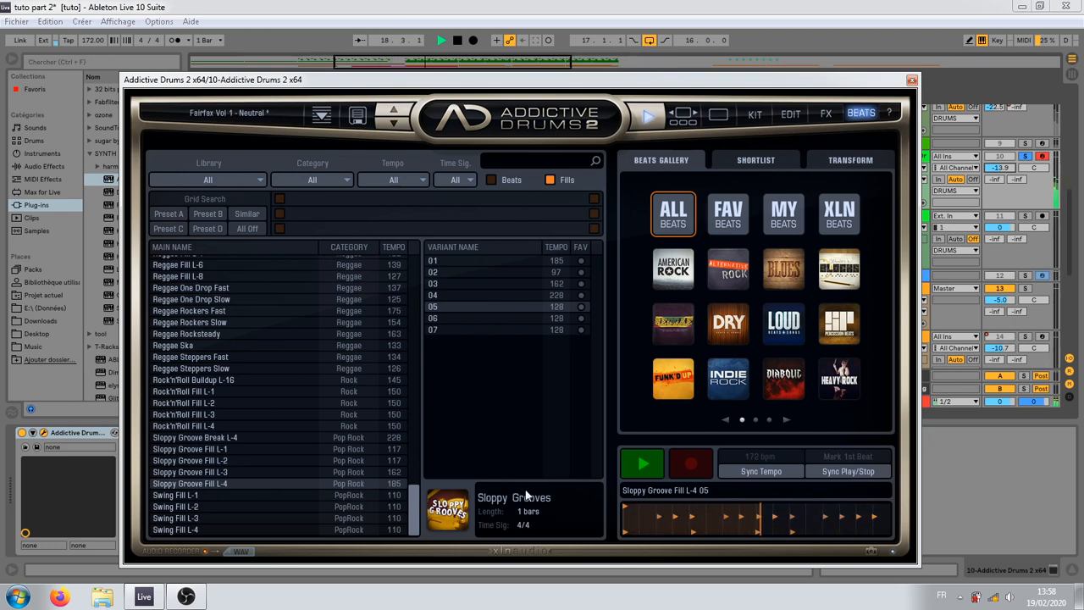
{"action": "left_click", "coordinate": [467, 296]}
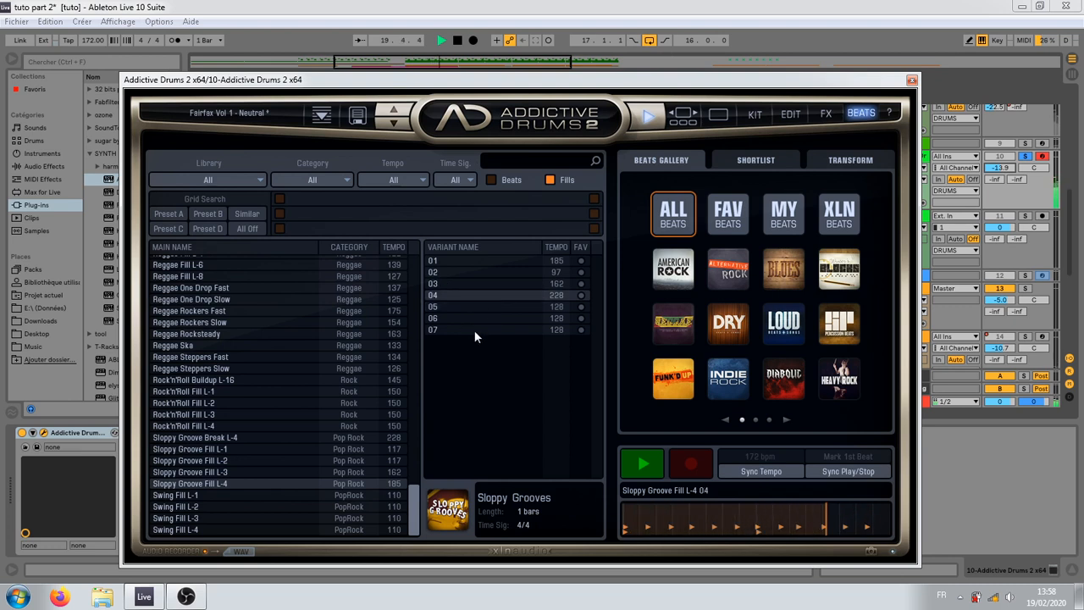
{"action": "left_click", "coordinate": [476, 307]}
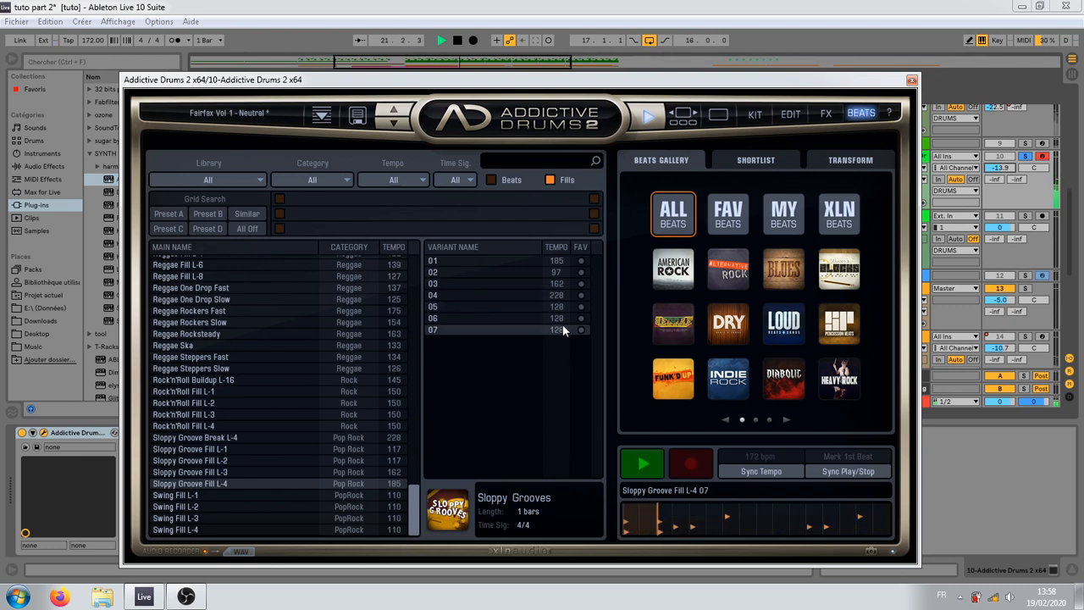
{"action": "left_click", "coordinate": [515, 274]}
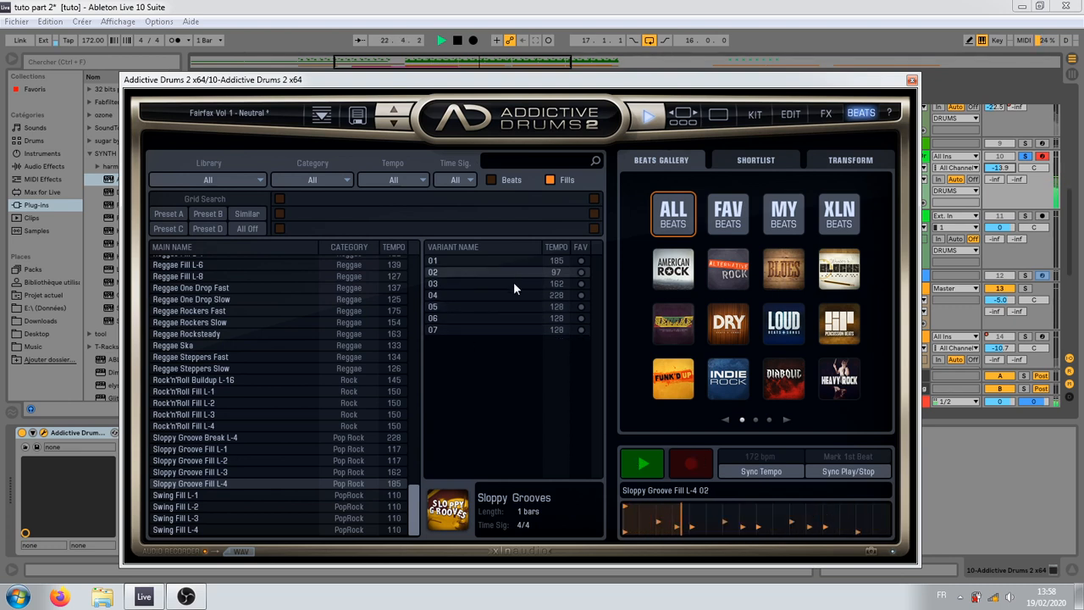
{"action": "left_click", "coordinate": [505, 259]}
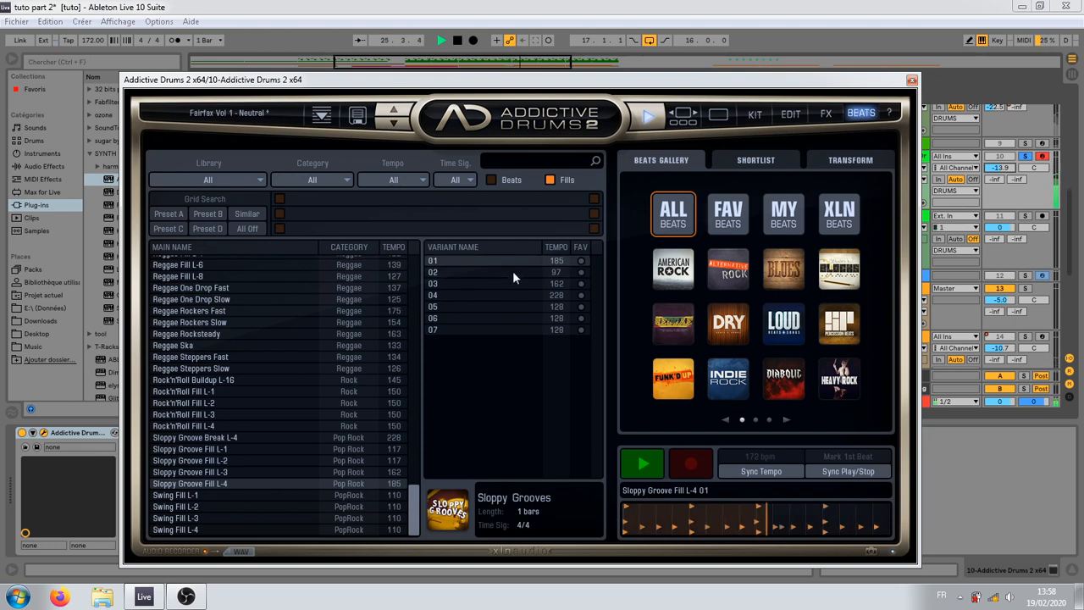
{"action": "left_click", "coordinate": [512, 272]}
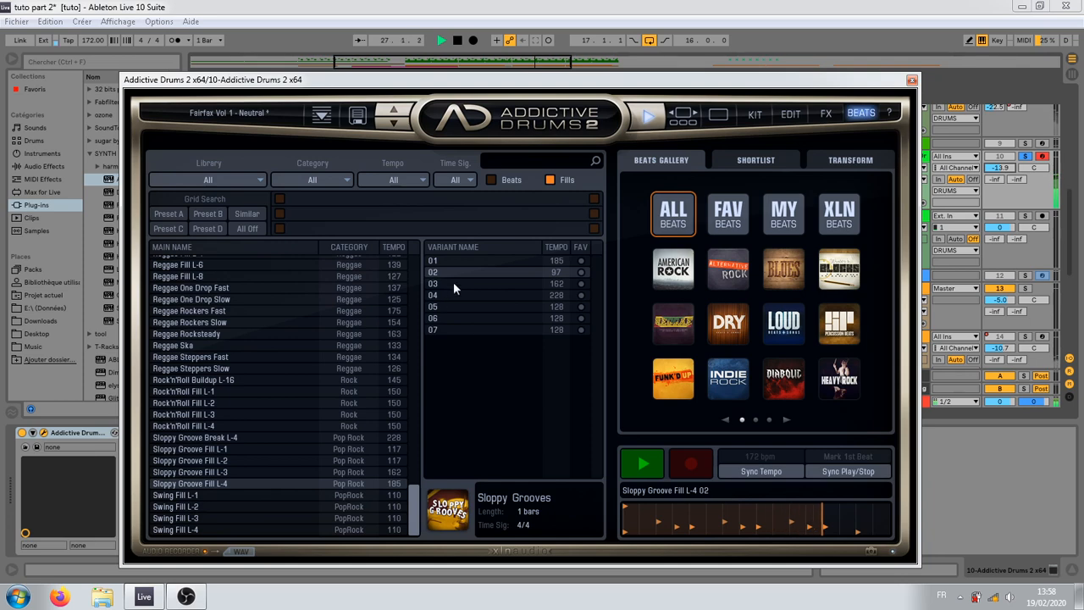
{"action": "left_click", "coordinate": [642, 469]}
Step: Place Sloppy Groove Fill L-4 variant 02 at bar 15 on the 10 Addictive Drums track and play it back
{"action": "left_click_drag", "start_coordinate": [524, 87], "coordinate": [545, 354]}
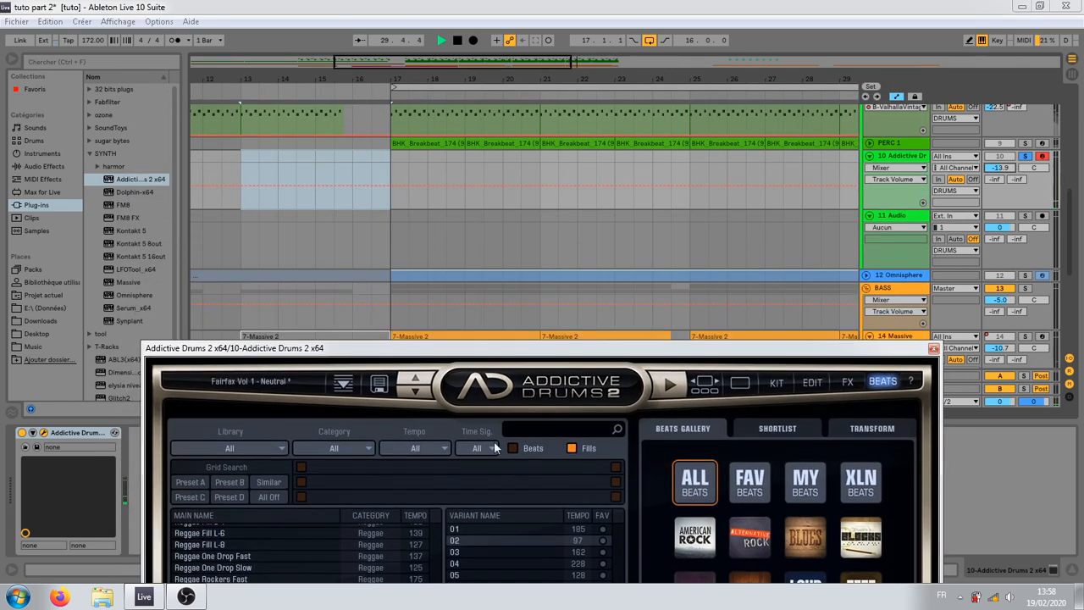
{"action": "left_click_drag", "start_coordinate": [461, 538], "coordinate": [308, 173]}
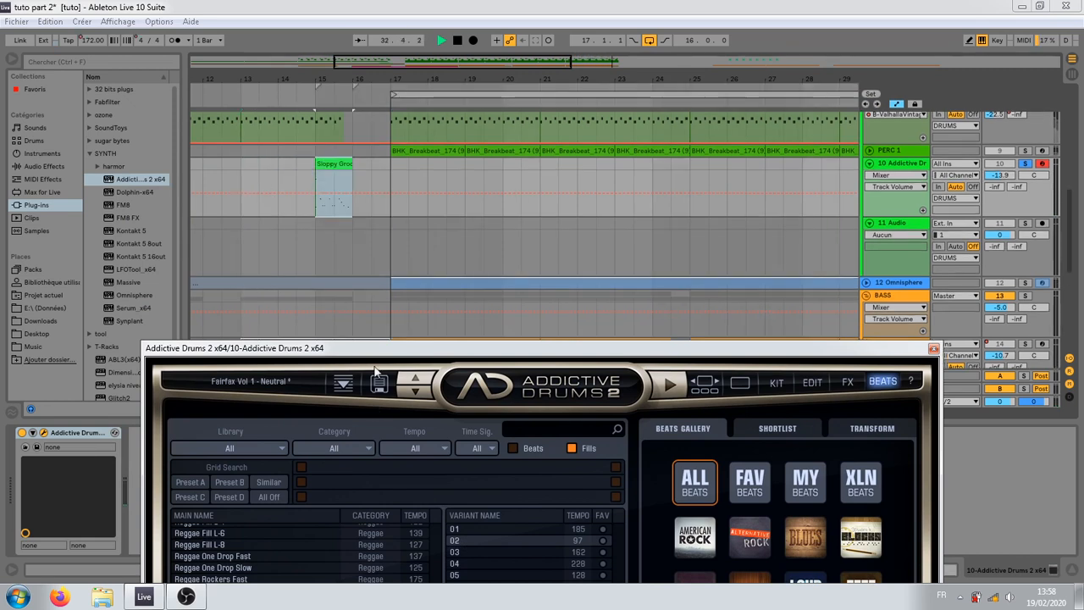
{"action": "left_click", "coordinate": [315, 164]}
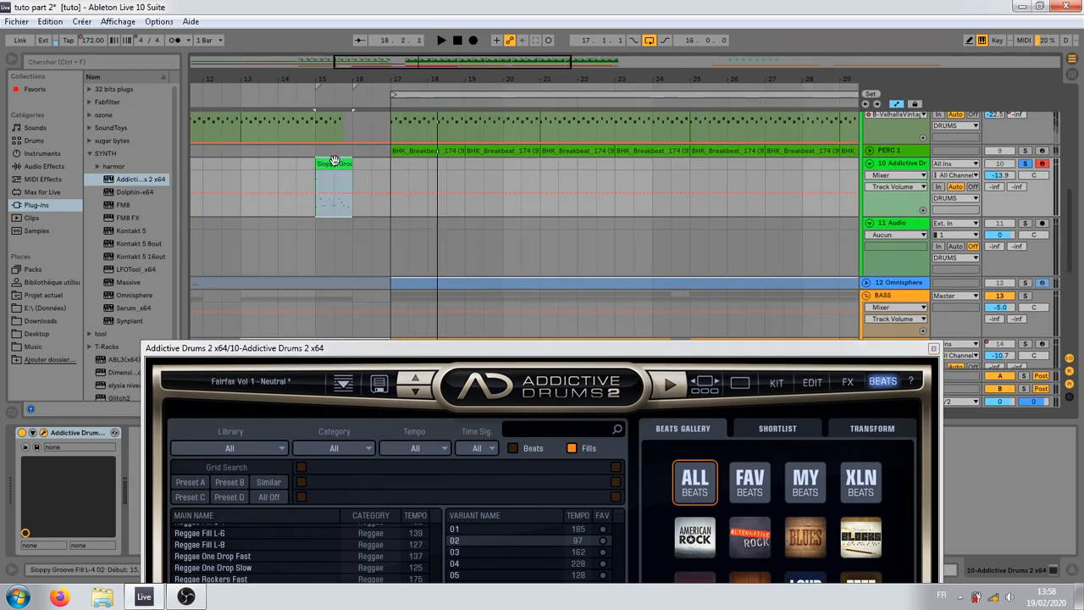
{"action": "key", "text": "space"}
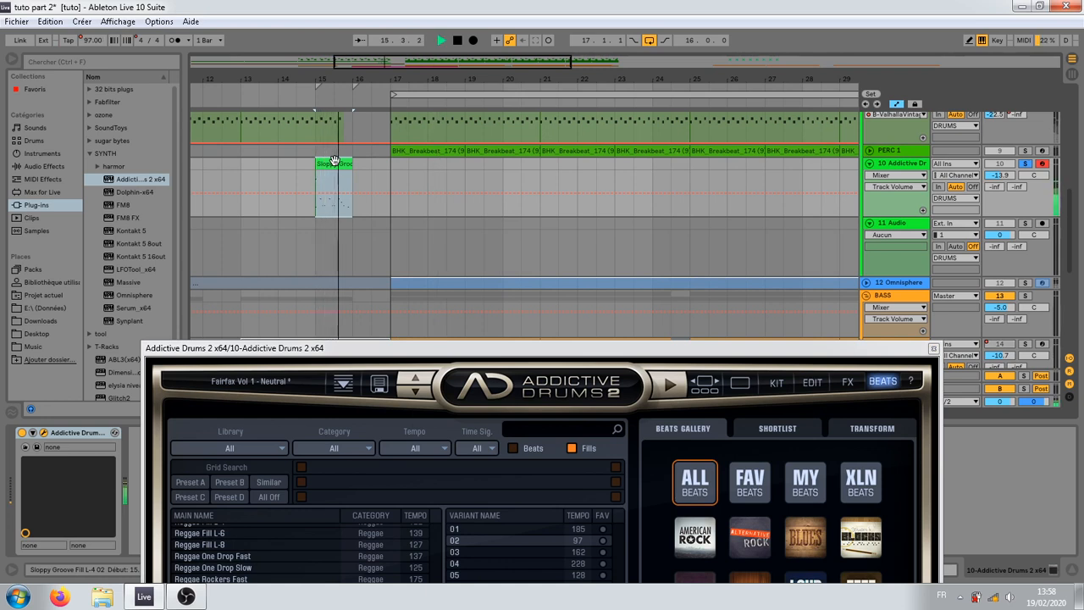
{"action": "key", "text": "space"}
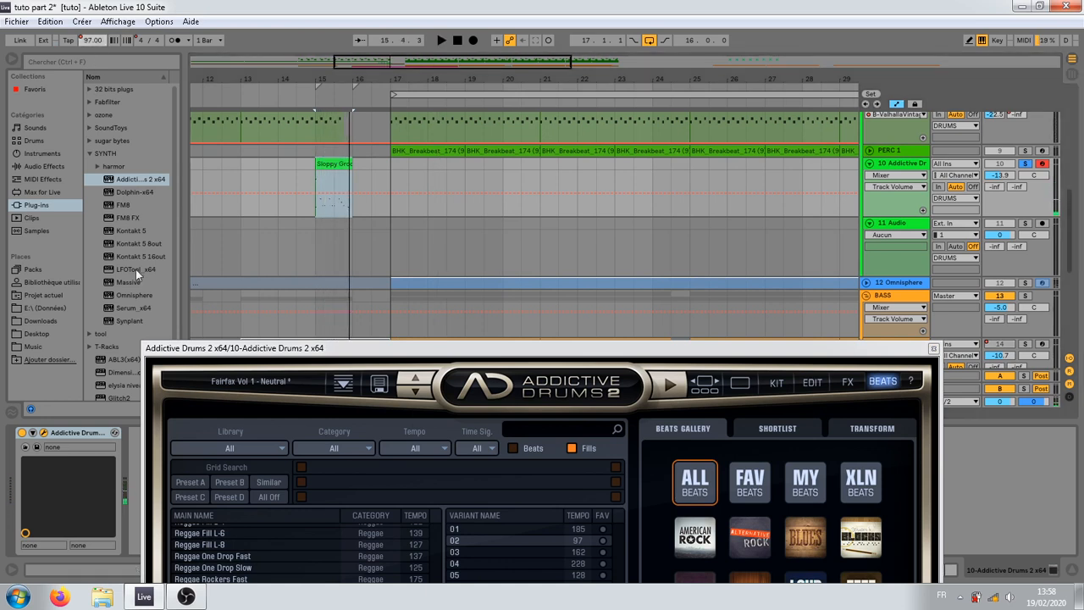
Step: Delete the tempo automation and remove all time signature changes from the arrangement
{"action": "right_click", "coordinate": [89, 41]}
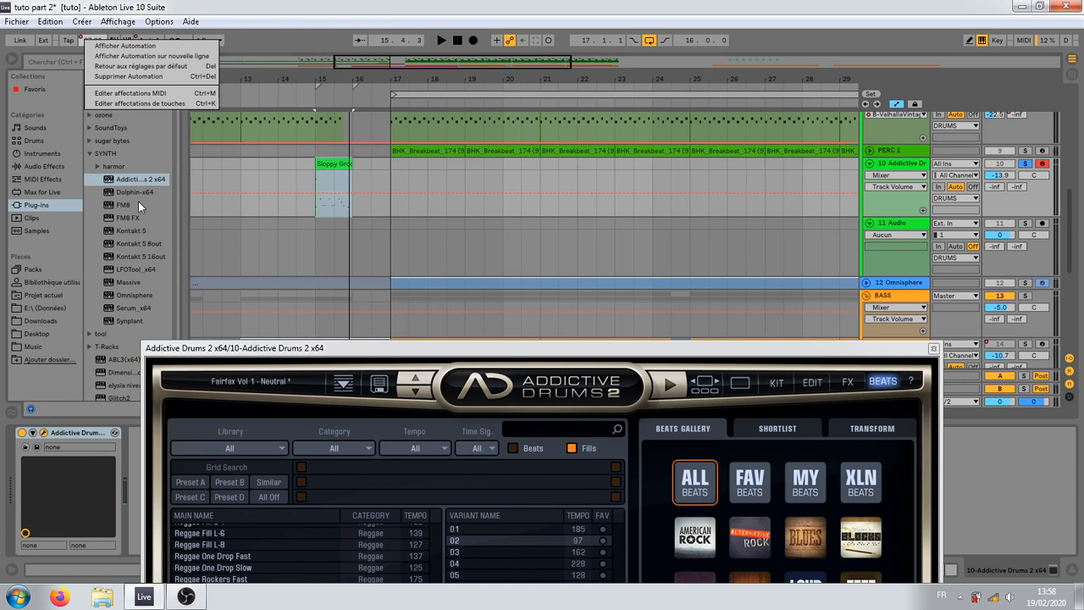
{"action": "left_click", "coordinate": [127, 78]}
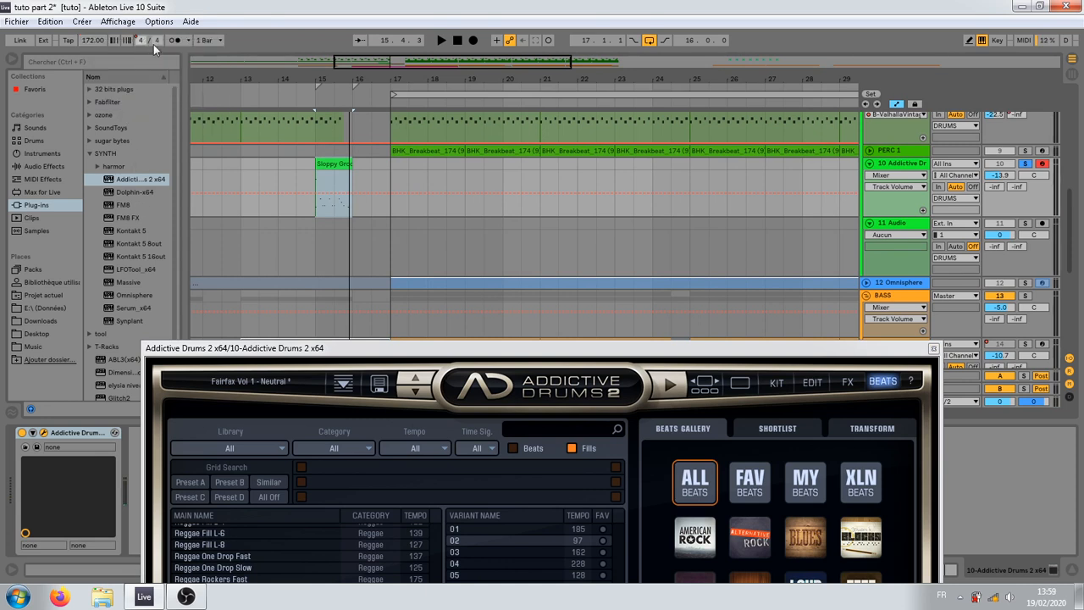
{"action": "right_click", "coordinate": [350, 88]}
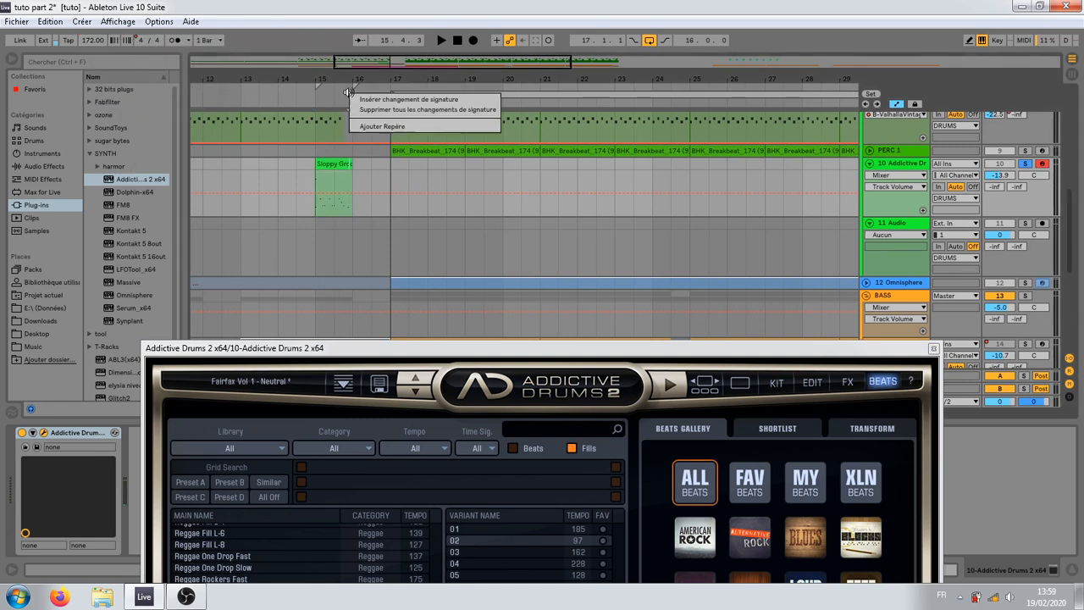
{"action": "left_click", "coordinate": [397, 128]}
Step: Move the Sloppy Groove fill clip to bar 16, directly before the drop, and play it back
{"action": "left_click", "coordinate": [335, 178]}
{"action": "key", "text": "space"}
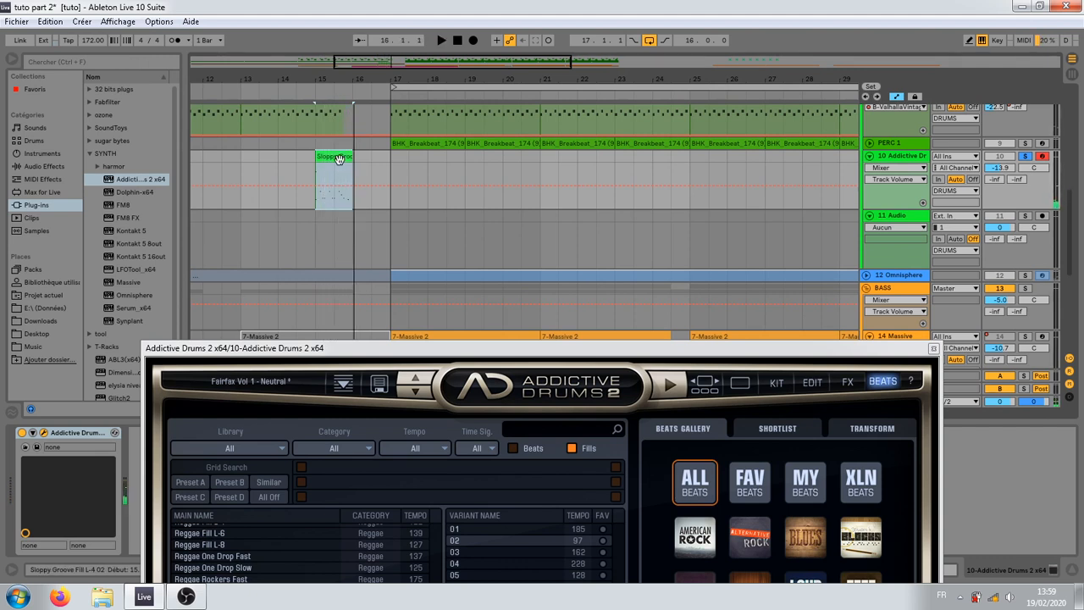
{"action": "left_click_drag", "start_coordinate": [328, 152], "coordinate": [369, 176]}
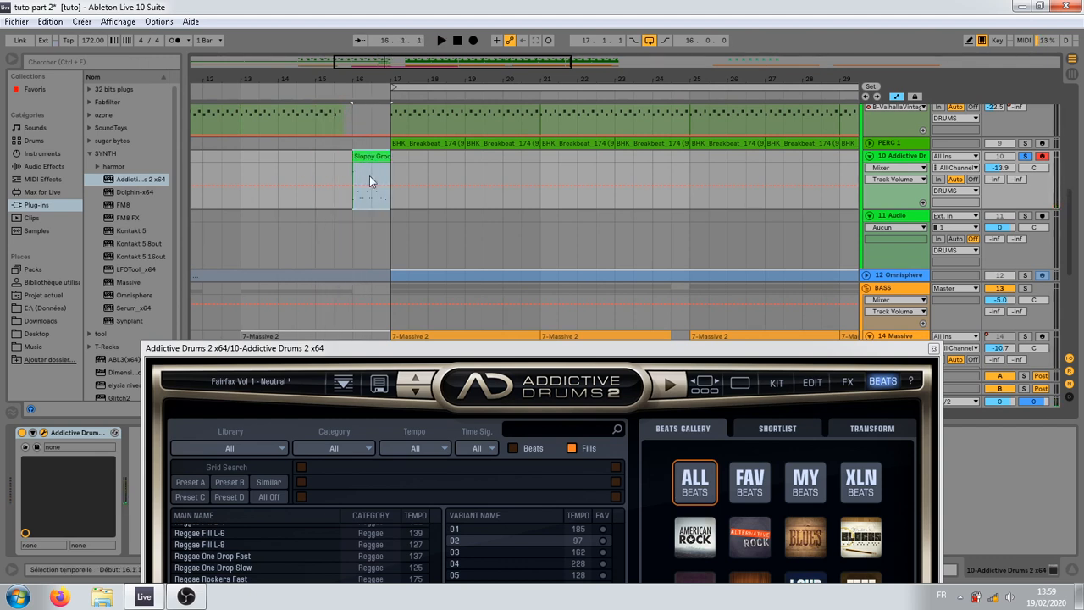
{"action": "key", "text": "space"}
{"action": "key", "text": "space"}
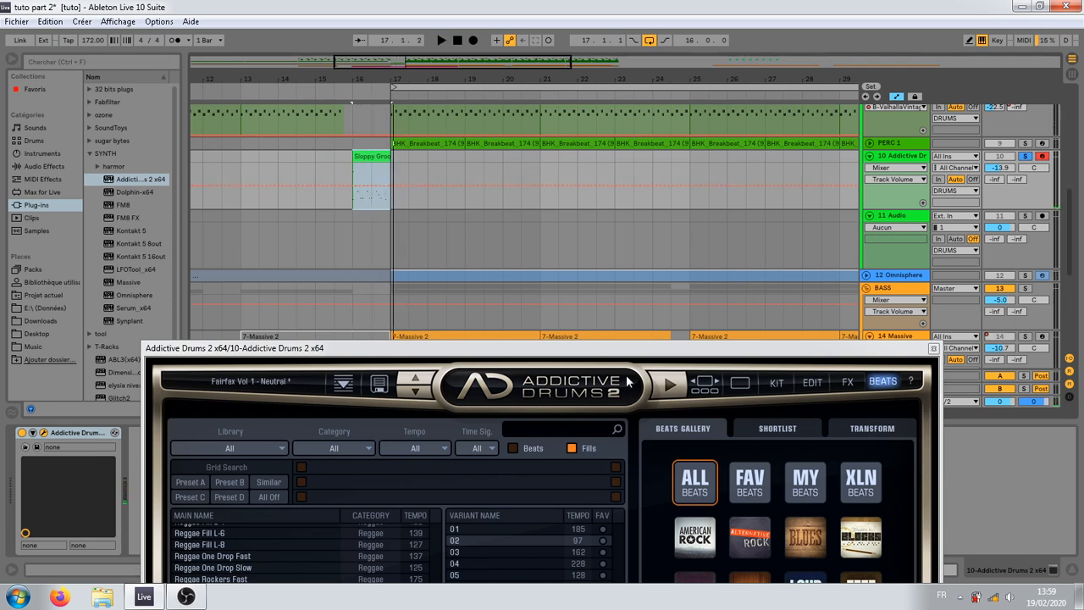
Step: Double the Sloppy Groove fill's note timing twice, extend the clip to span bars 16 and 17, and play it back
{"action": "right_click", "coordinate": [374, 159]}
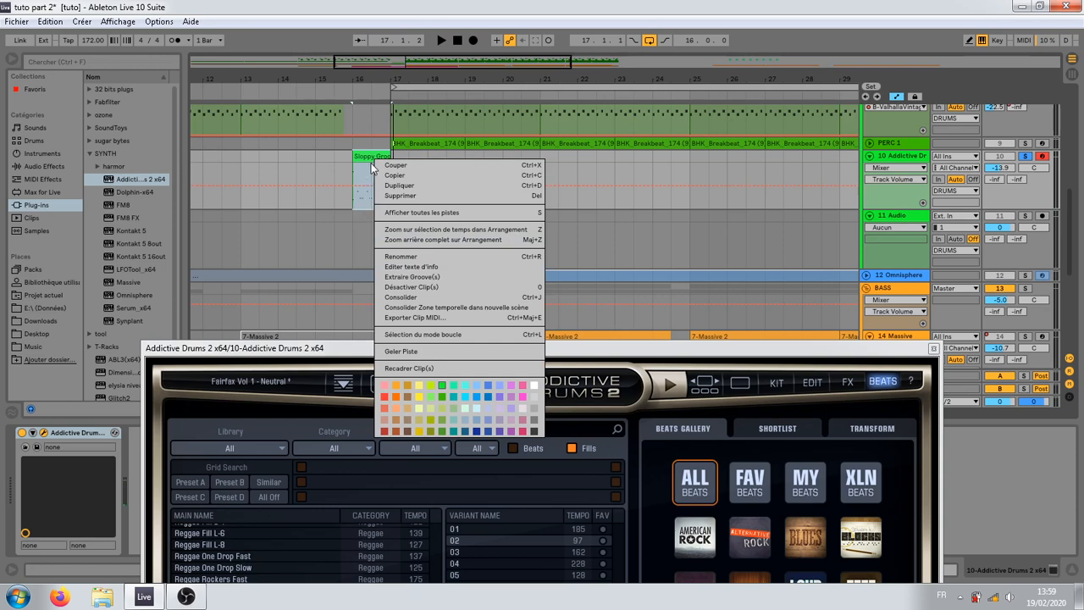
{"action": "left_click", "coordinate": [368, 159]}
{"action": "left_click_drag", "start_coordinate": [303, 363], "coordinate": [319, 579]}
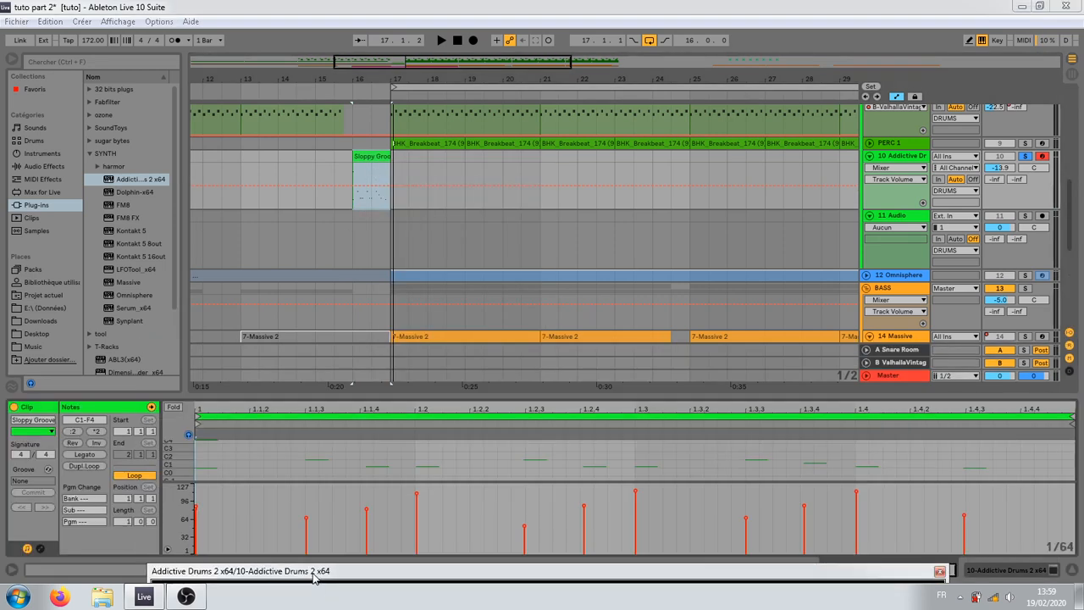
{"action": "left_click", "coordinate": [95, 431]}
{"action": "left_click", "coordinate": [95, 431]}
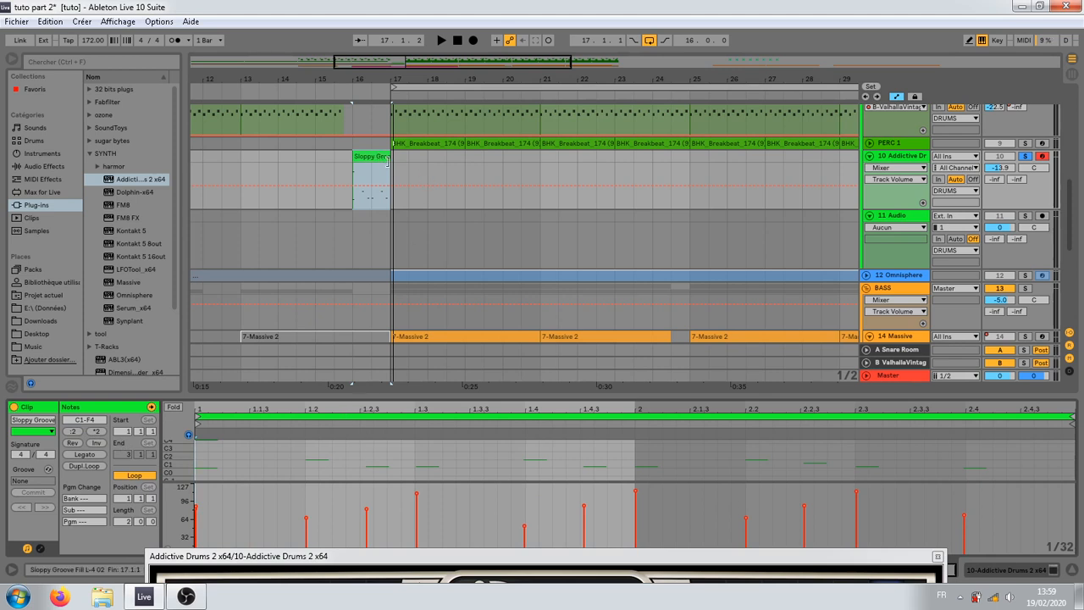
{"action": "left_click_drag", "start_coordinate": [388, 161], "coordinate": [426, 159]}
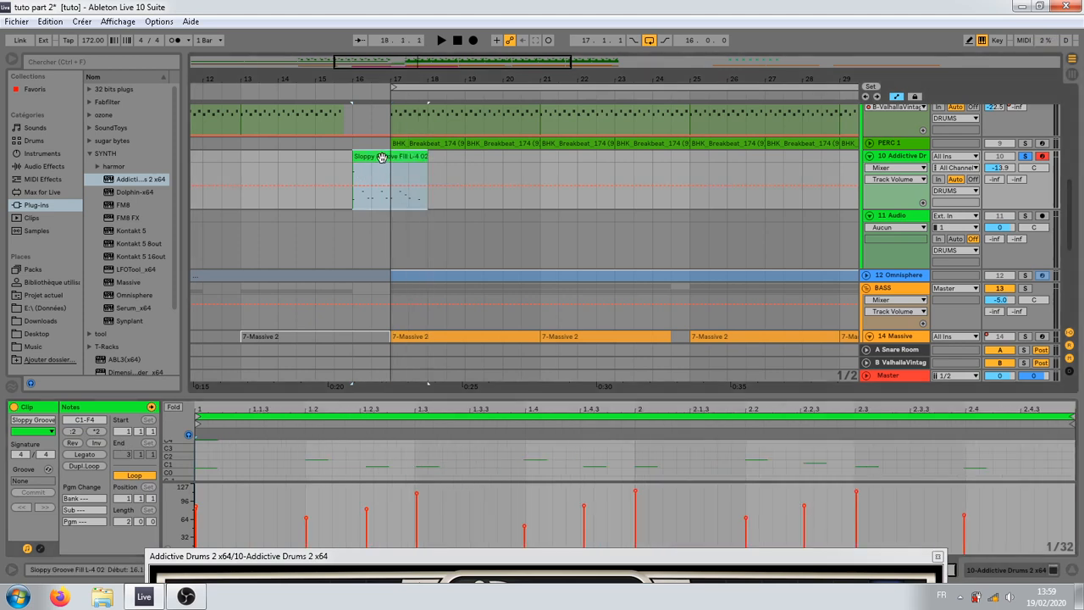
{"action": "key", "text": "space"}
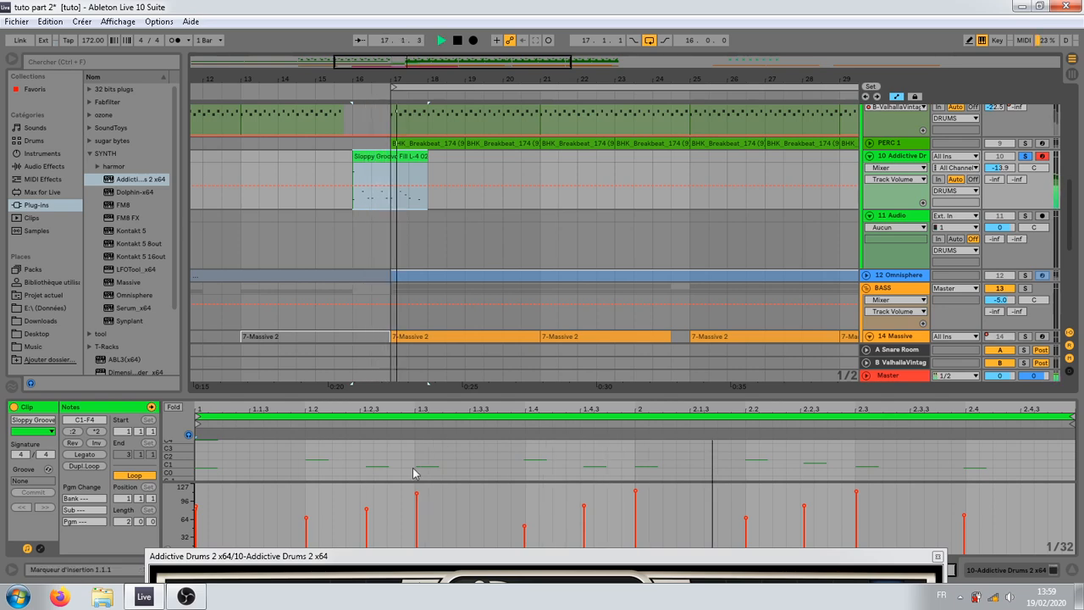
{"action": "key", "text": "space"}
Step: Enlarge the note editor and transpose the fill's D1 and G1 notes up to F3 and A#3
{"action": "left_click_drag", "start_coordinate": [429, 396], "coordinate": [431, 201]}
{"action": "mouse_move", "coordinate": [175, 348]}
{"action": "left_mouse_down"}
{"action": "mouse_move", "coordinate": [224, 348]}
{"action": "mouse_move", "coordinate": [218, 297]}
{"action": "mouse_move", "coordinate": [180, 368]}
{"action": "left_mouse_up"}
{"action": "left_click", "coordinate": [416, 373]}
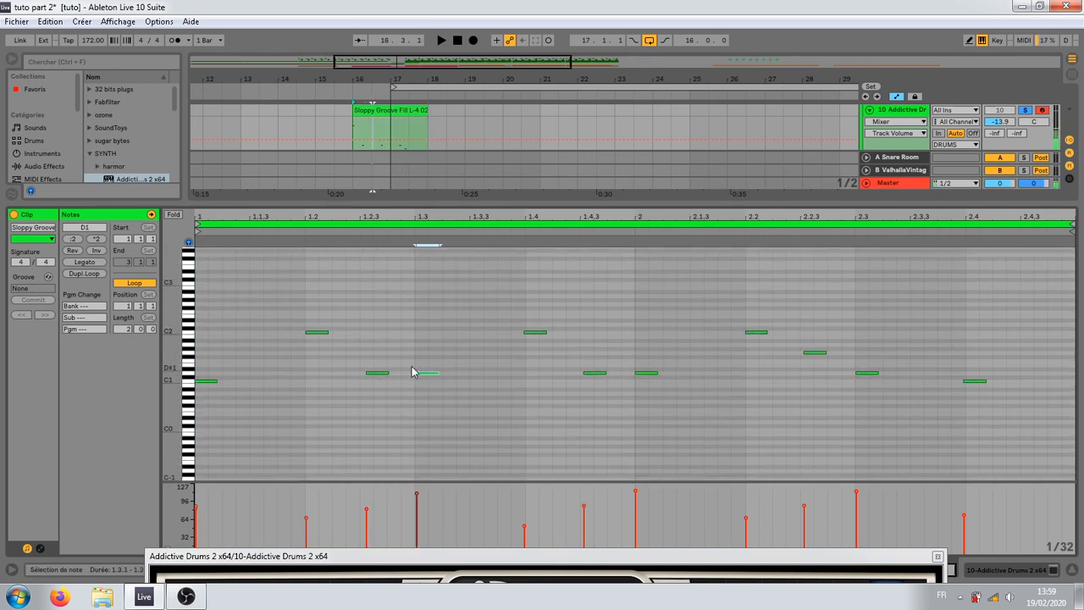
{"action": "left_click", "coordinate": [317, 334]}
{"action": "left_click_drag", "start_coordinate": [360, 364], "coordinate": [940, 367]}
{"action": "left_click", "coordinate": [824, 352]}
{"action": "left_click_drag", "start_coordinate": [869, 365], "coordinate": [653, 409]}
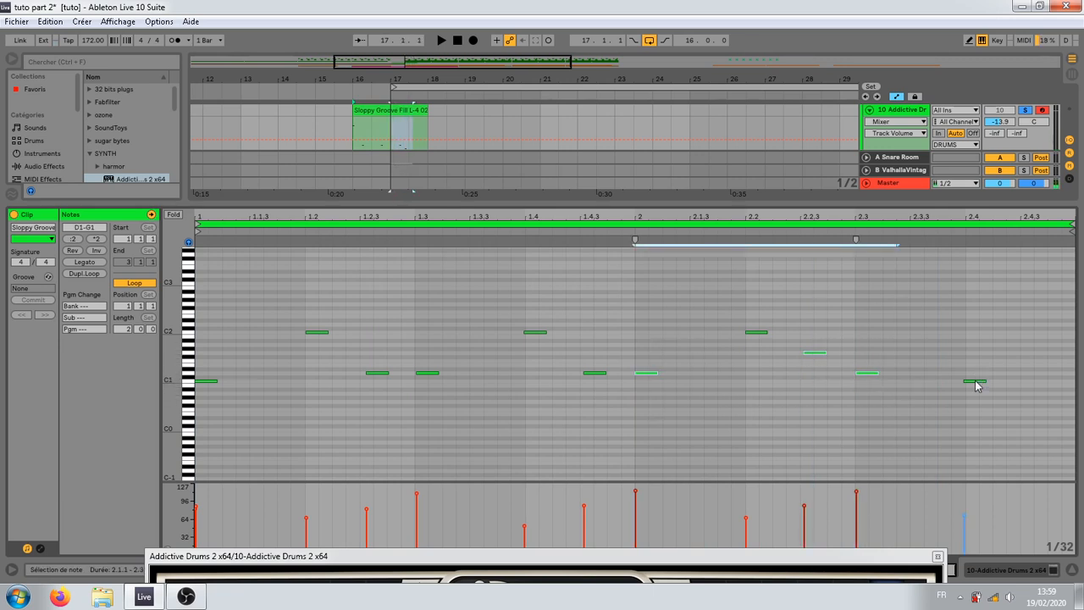
{"action": "left_click_drag", "start_coordinate": [893, 346], "coordinate": [379, 265]}
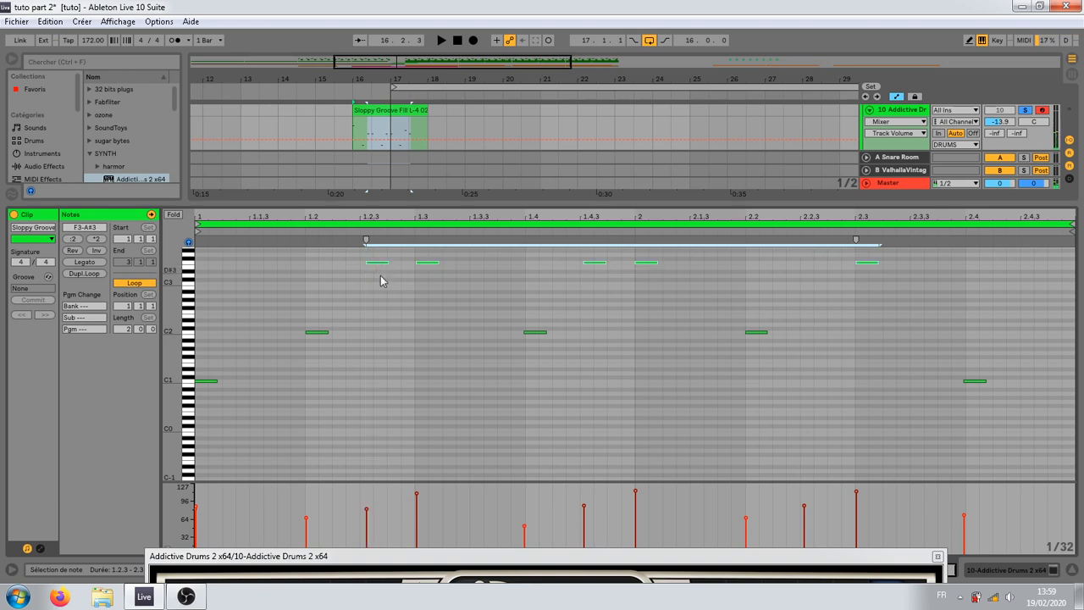
{"action": "left_click", "coordinate": [382, 277]}
Step: Try raising the two notes at 1.4.3 and 2 to A3, and return them to F3
{"action": "left_click_drag", "start_coordinate": [566, 255], "coordinate": [667, 271]}
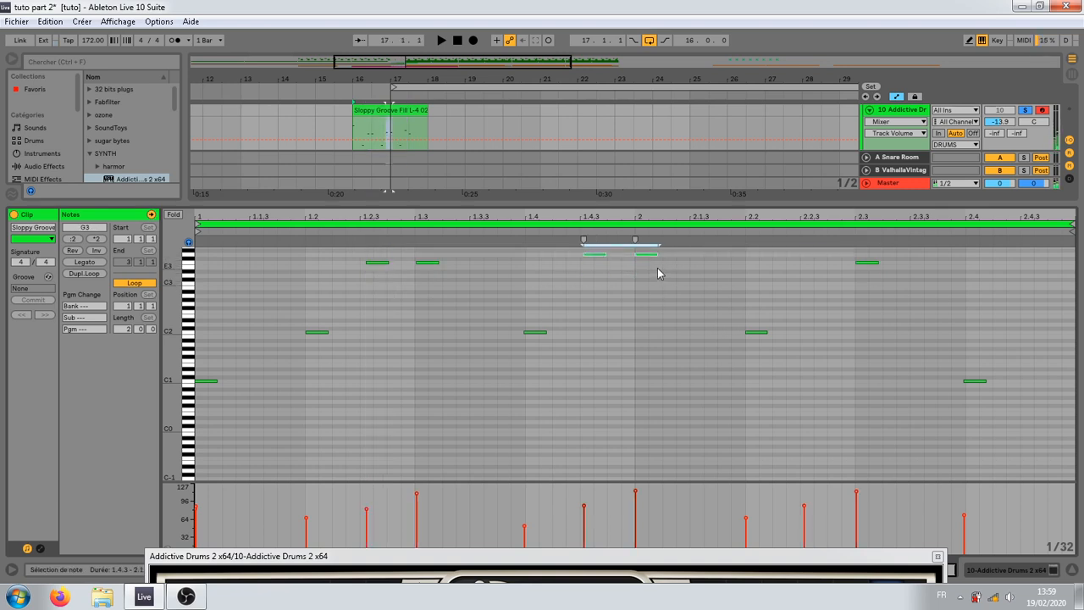
{"action": "scroll", "coordinate": [611, 346], "scroll_direction": "up", "scroll_amount": 3}
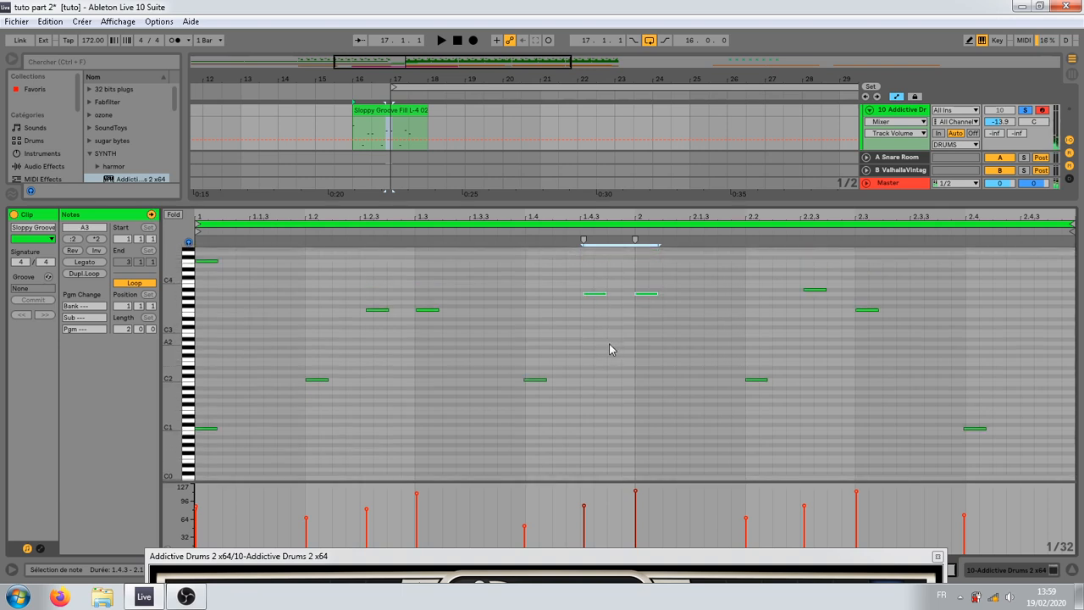
{"action": "key", "text": "Down"}
{"action": "key", "text": "Down"}
{"action": "key", "text": "Down"}
{"action": "key", "text": "Down"}
Step: Raise the two notes at 1.2.3 and 1.3 to G#3
{"action": "left_click_drag", "start_coordinate": [345, 282], "coordinate": [473, 333]}
{"action": "key", "text": "Up"}
{"action": "key", "text": "Up"}
{"action": "key", "text": "Up"}
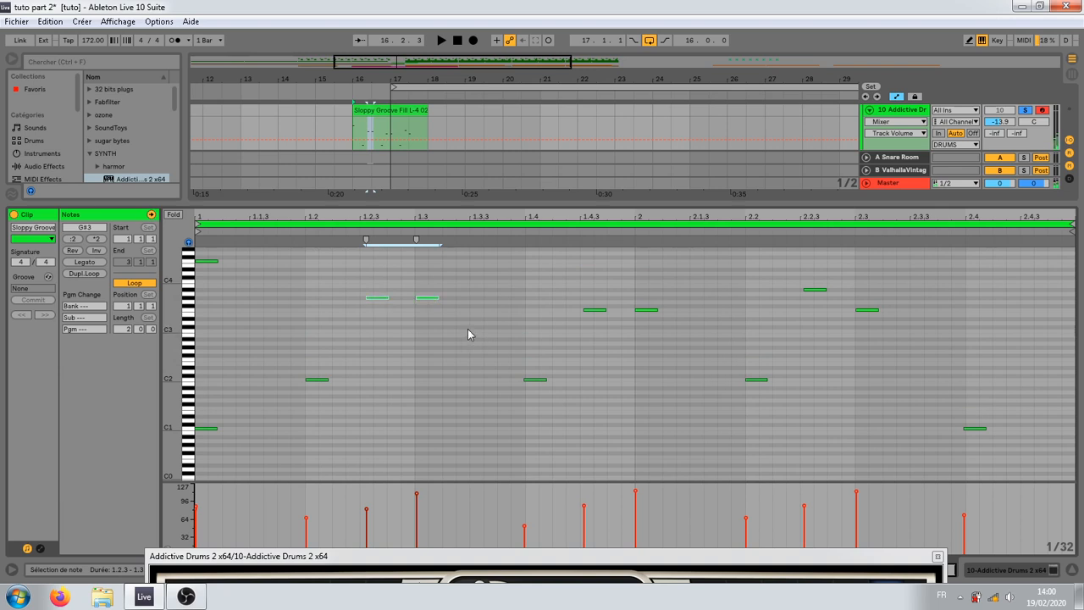
Step: Shift the change in the DRUMS group's Auto Filter Device On automation to the start of bar 16
{"action": "left_click_drag", "start_coordinate": [343, 198], "coordinate": [343, 318]}
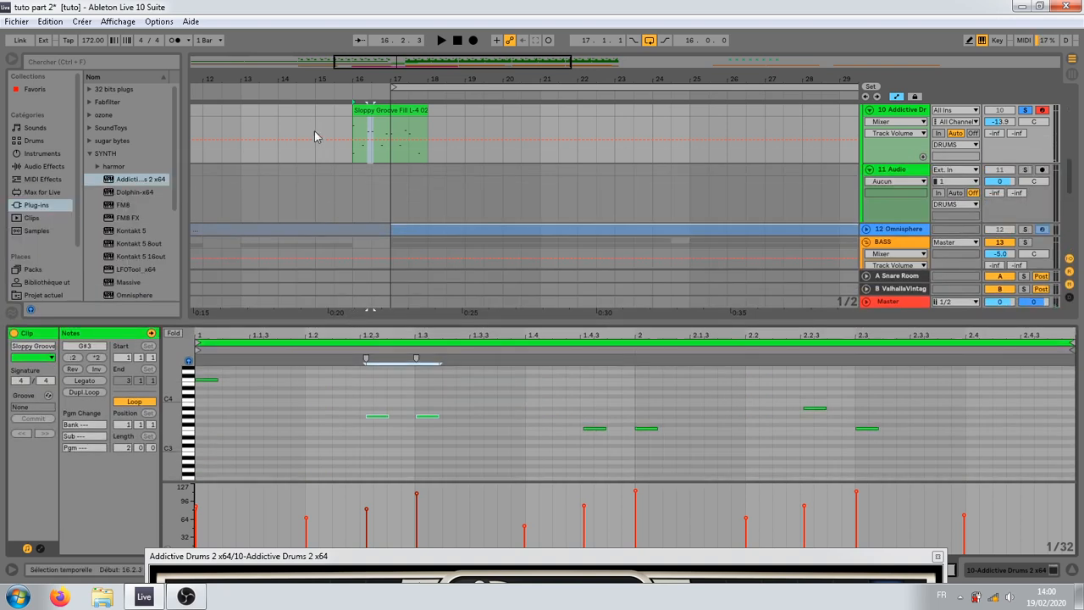
{"action": "left_click", "coordinate": [314, 138]}
{"action": "scroll", "coordinate": [338, 216], "scroll_direction": "up", "scroll_amount": 8}
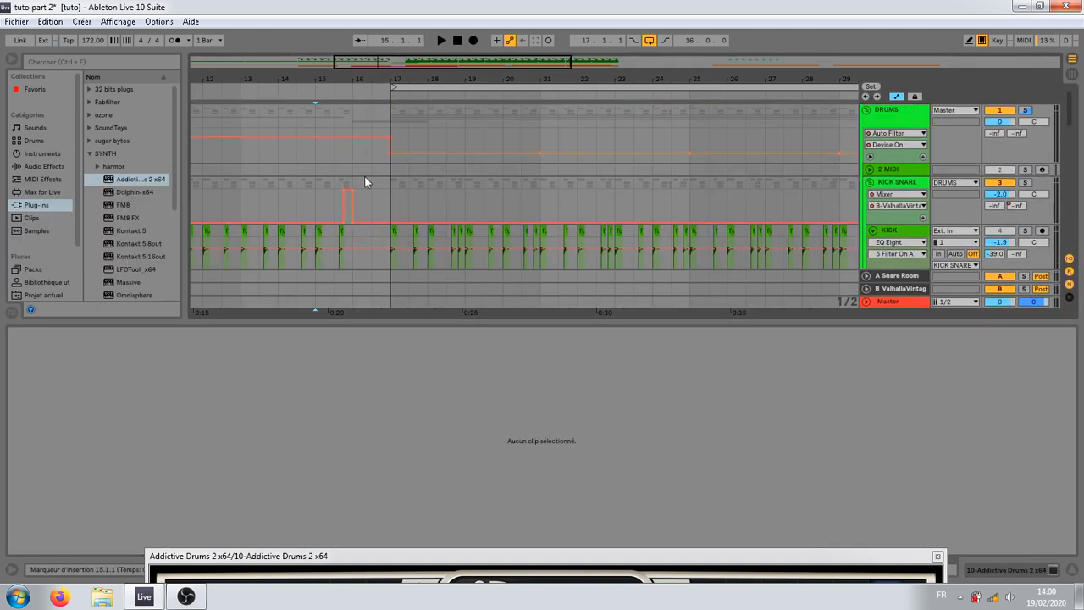
{"action": "left_click", "coordinate": [371, 144]}
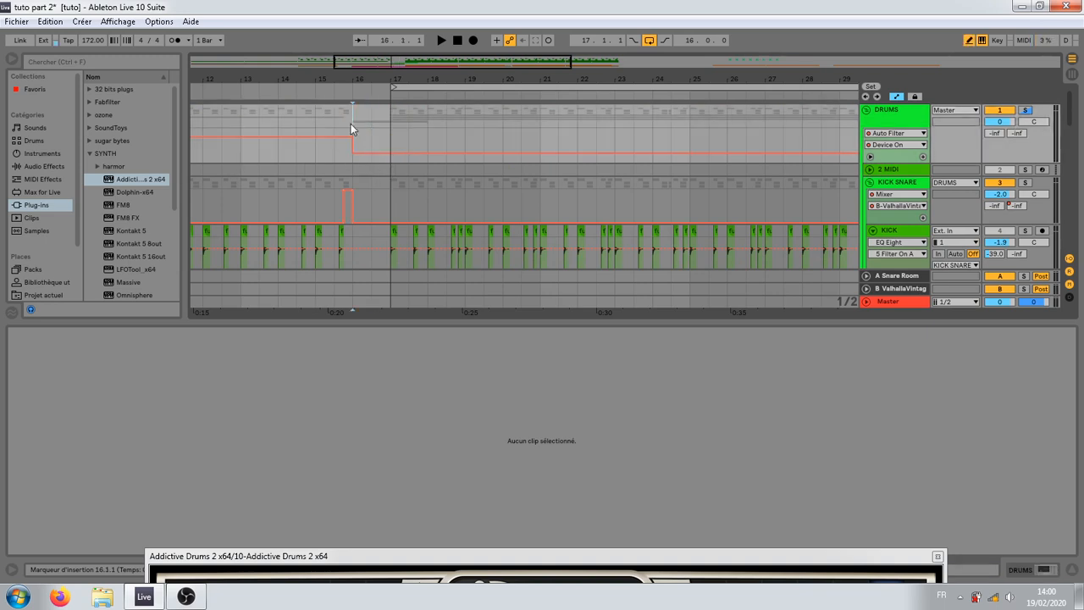
Step: Play back the fill clip from bar 16 and check its two G#3 notes at 1.2.3 and 1.3
{"action": "scroll", "coordinate": [375, 181], "scroll_direction": "down", "scroll_amount": 5}
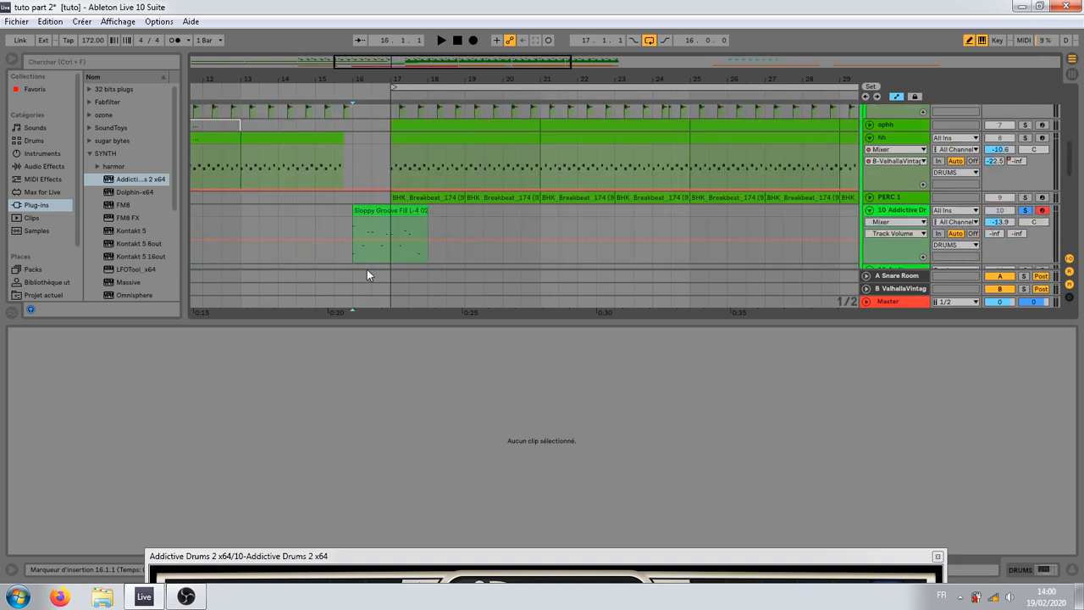
{"action": "left_click", "coordinate": [369, 214]}
{"action": "key", "text": "space"}
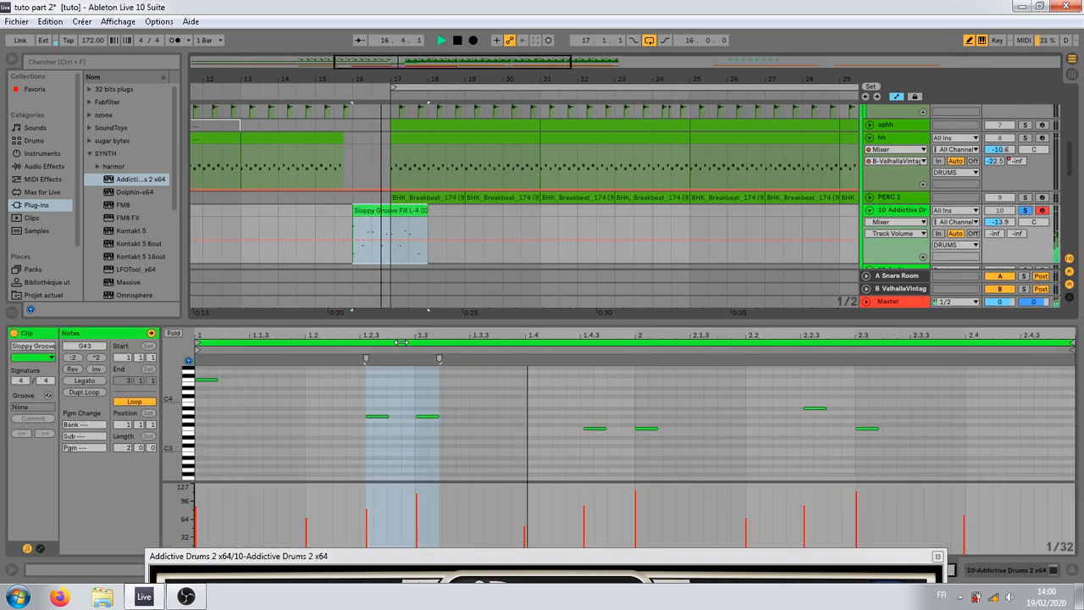
{"action": "key", "text": "space"}
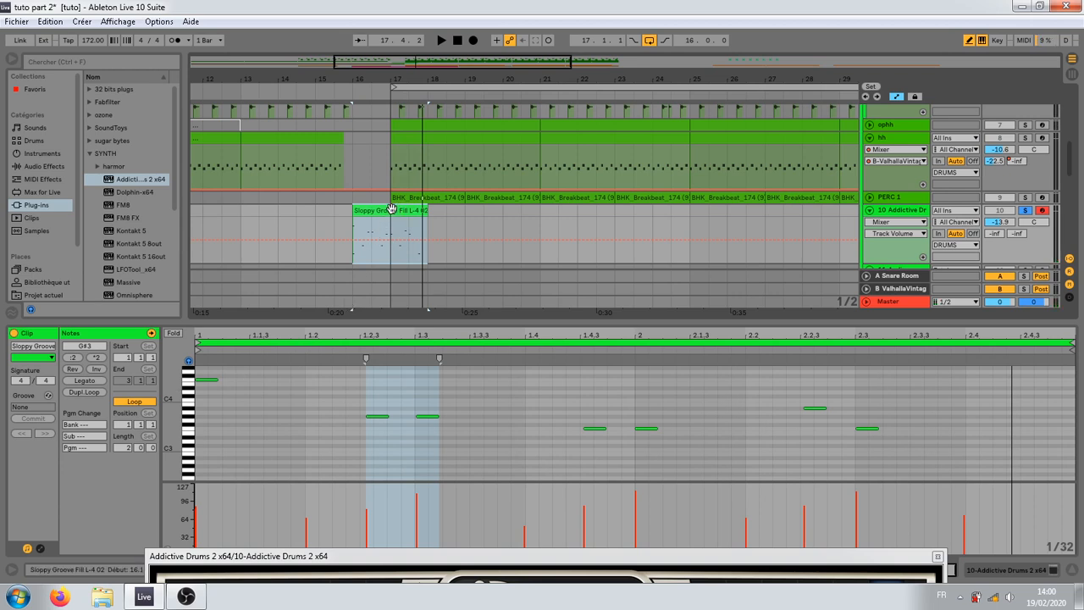
{"action": "left_click", "coordinate": [372, 423]}
{"action": "left_click_drag", "start_coordinate": [348, 396], "coordinate": [456, 430]}
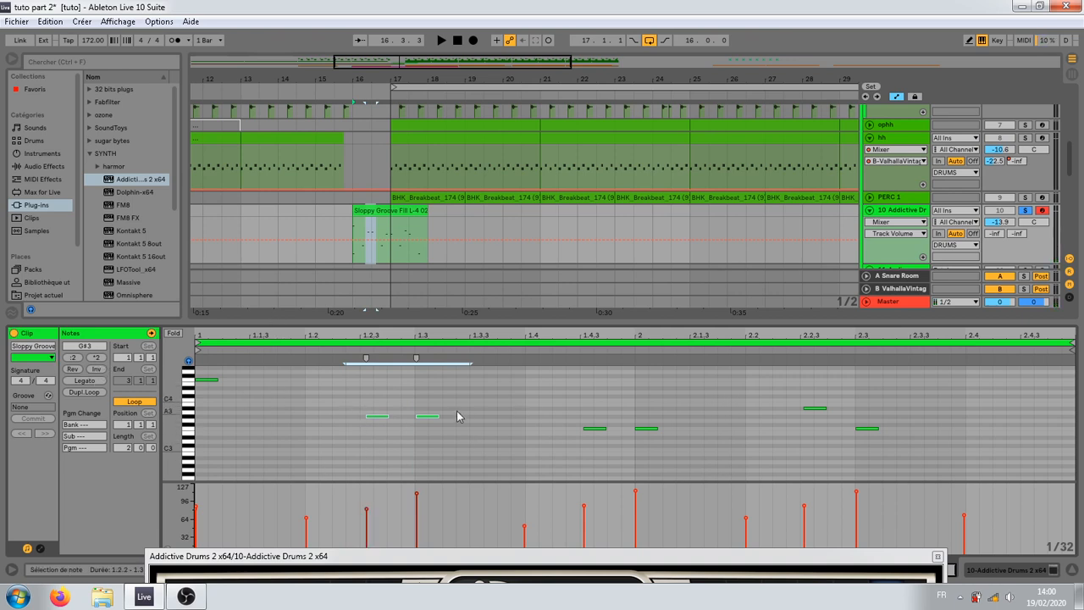
{"action": "left_click", "coordinate": [314, 431]}
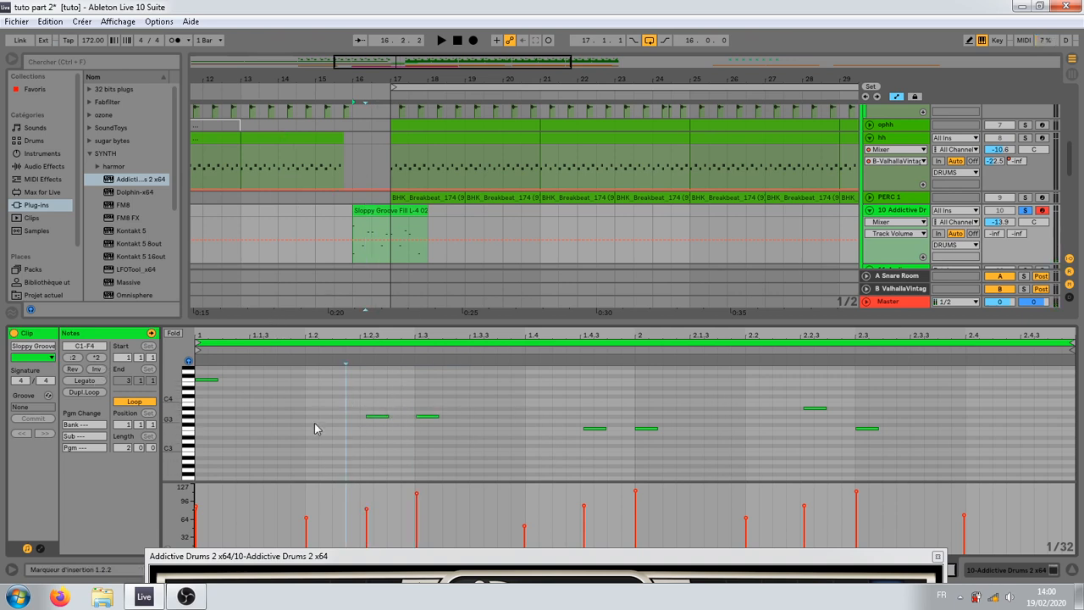
Step: Halve the fill's note timing, shorten the clip to end at bar 17, and play it back
{"action": "left_click", "coordinate": [370, 206]}
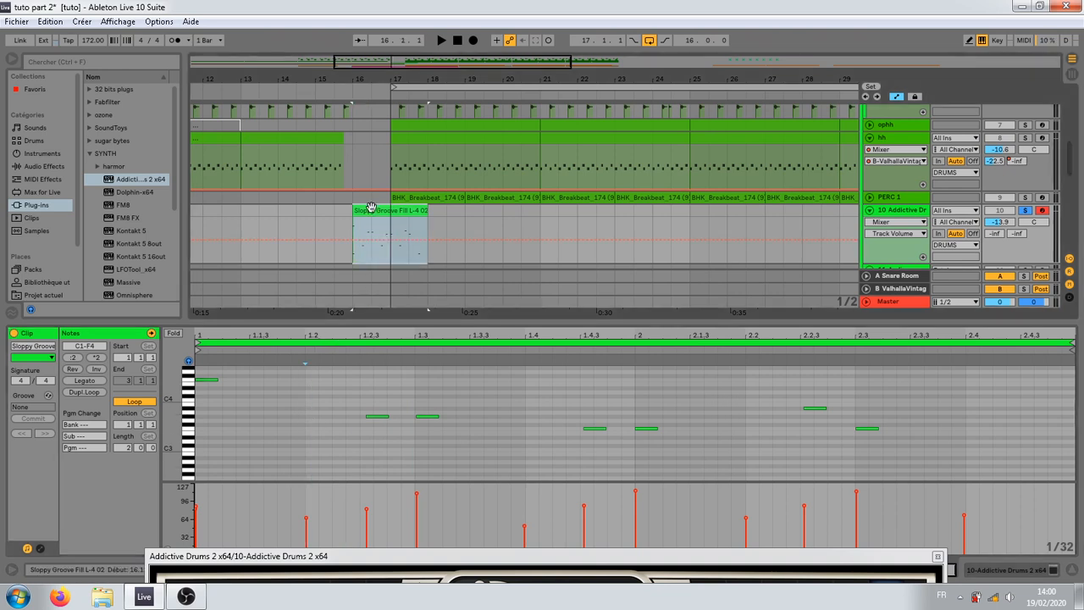
{"action": "left_click", "coordinate": [71, 358]}
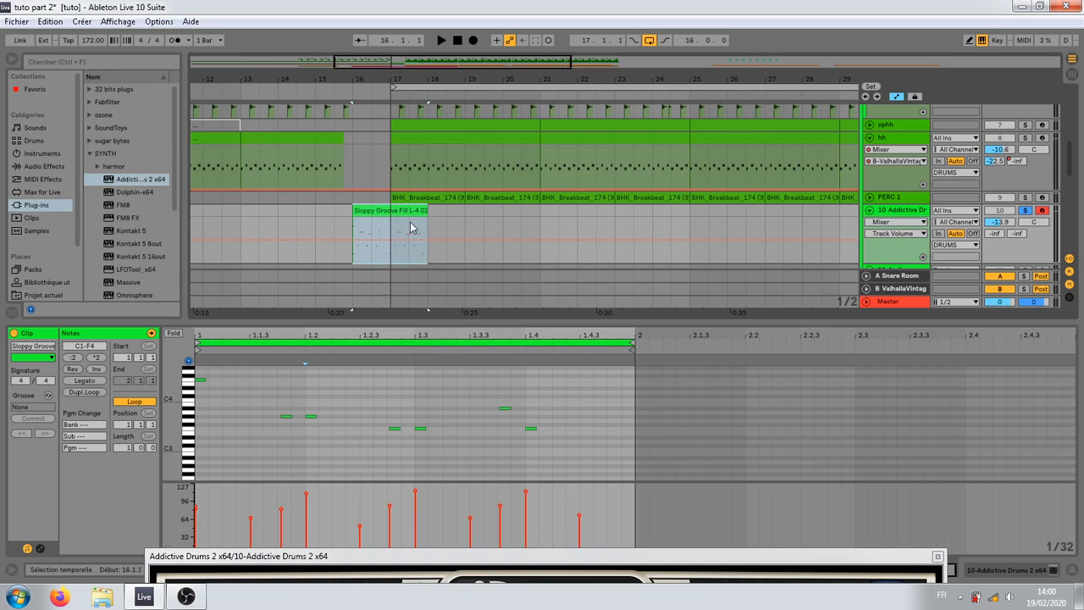
{"action": "key", "text": "space"}
{"action": "left_click_drag", "start_coordinate": [427, 211], "coordinate": [392, 212]}
{"action": "key", "text": "space"}
{"action": "key", "text": "space"}
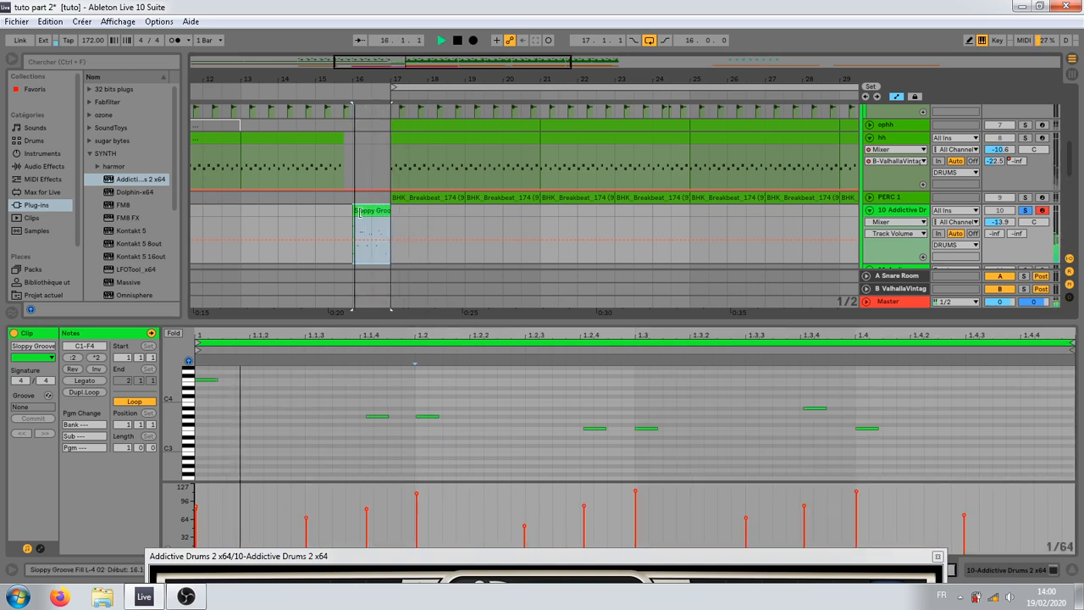
{"action": "key", "text": "space"}
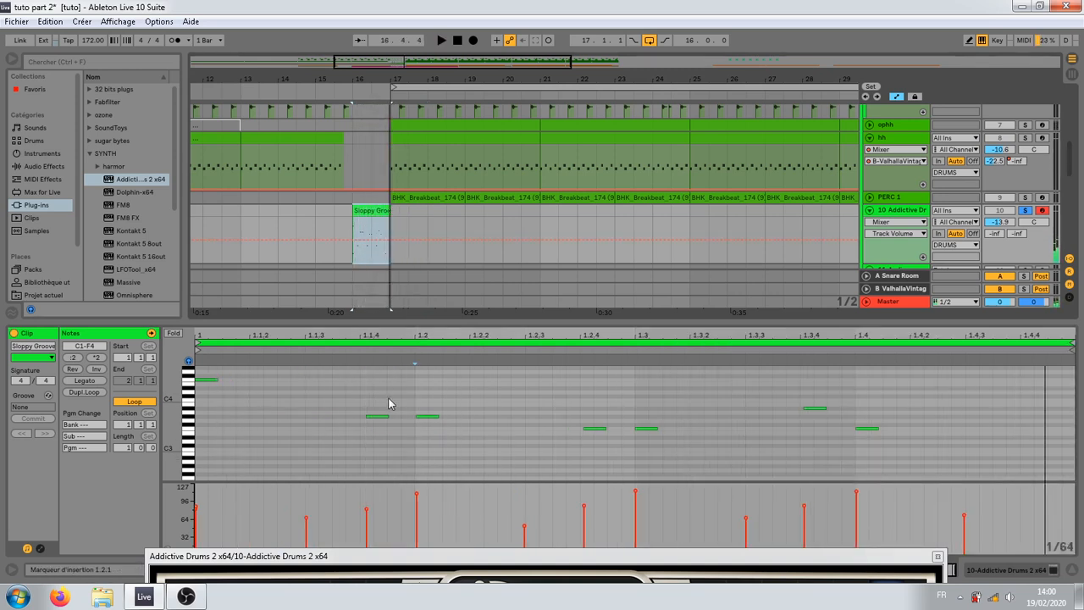
{"action": "key", "text": "space"}
{"action": "key", "text": "space"}
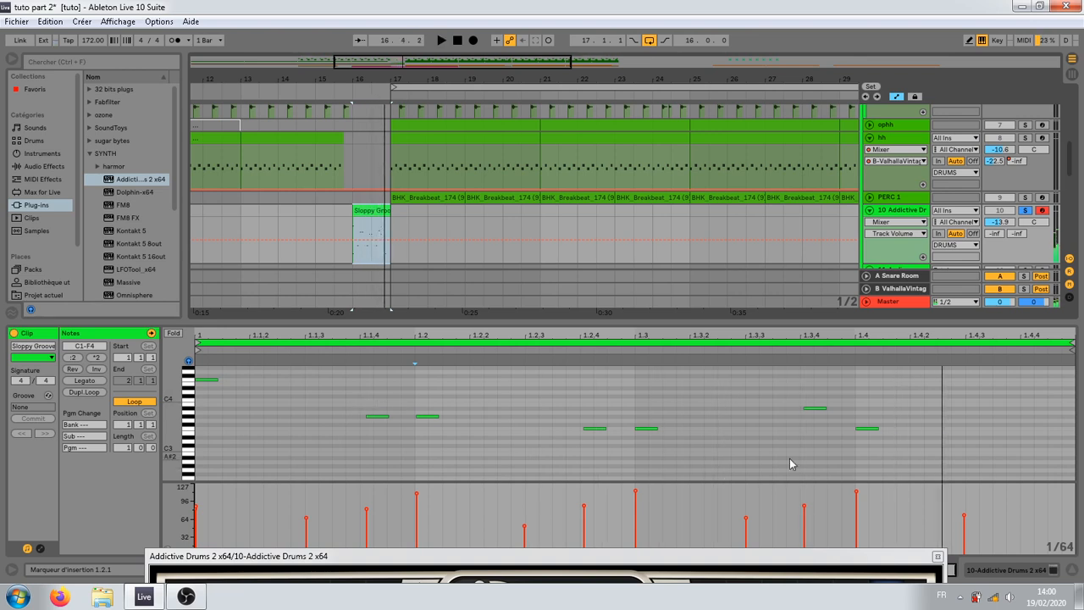
Step: Try the two notes at 1.2.4 and 1.3 on G3, compare them in playback, and return them to F3
{"action": "left_click", "coordinate": [815, 409]}
{"action": "left_click_drag", "start_coordinate": [551, 419], "coordinate": [640, 453]}
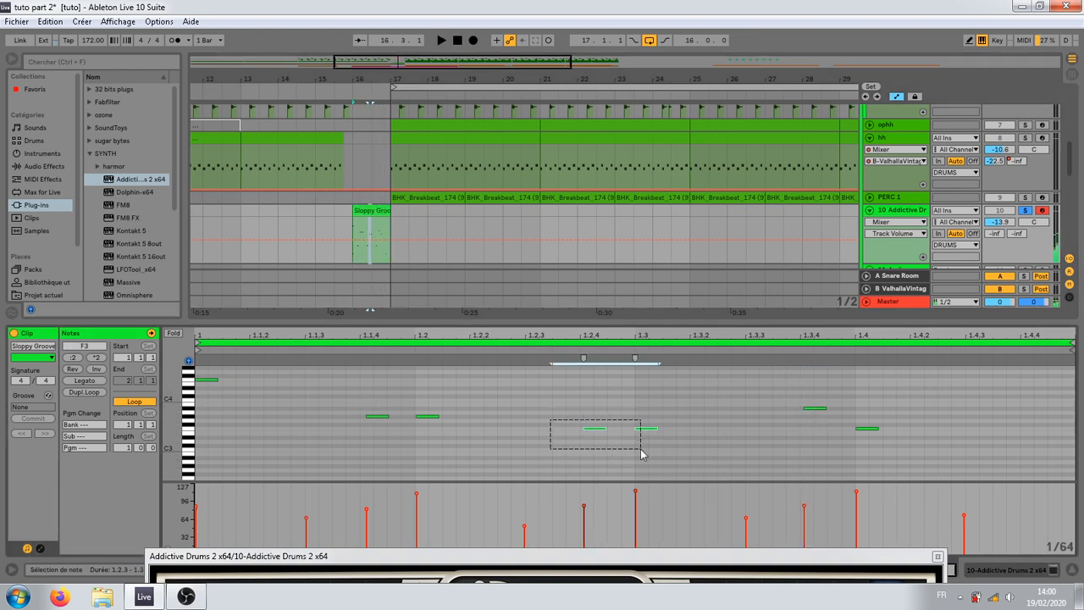
{"action": "key", "text": "Up"}
{"action": "key", "text": "Up"}
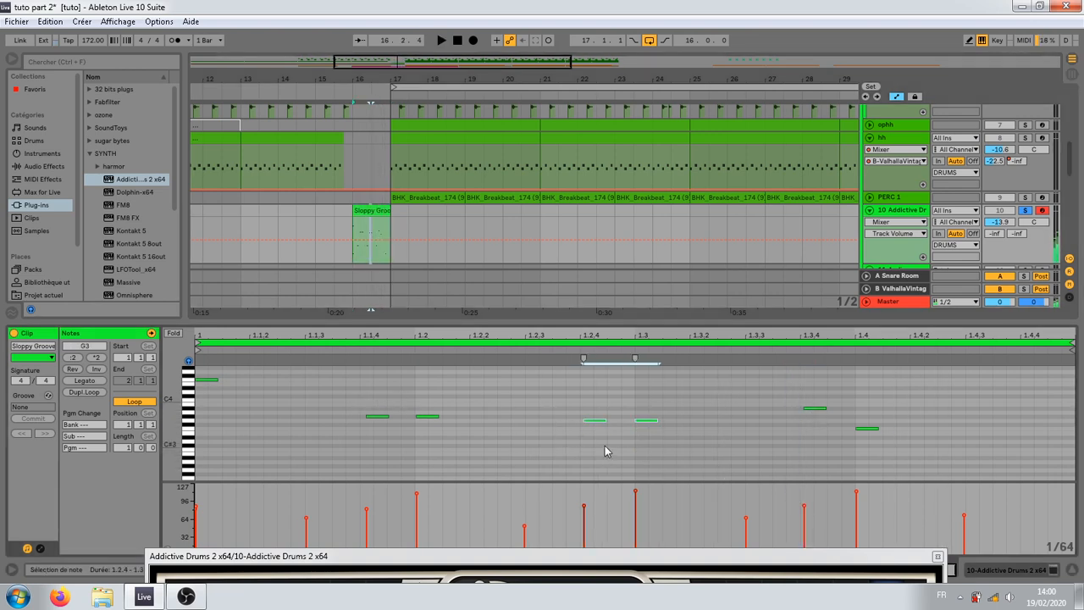
{"action": "key", "text": "space"}
{"action": "key", "text": "space"}
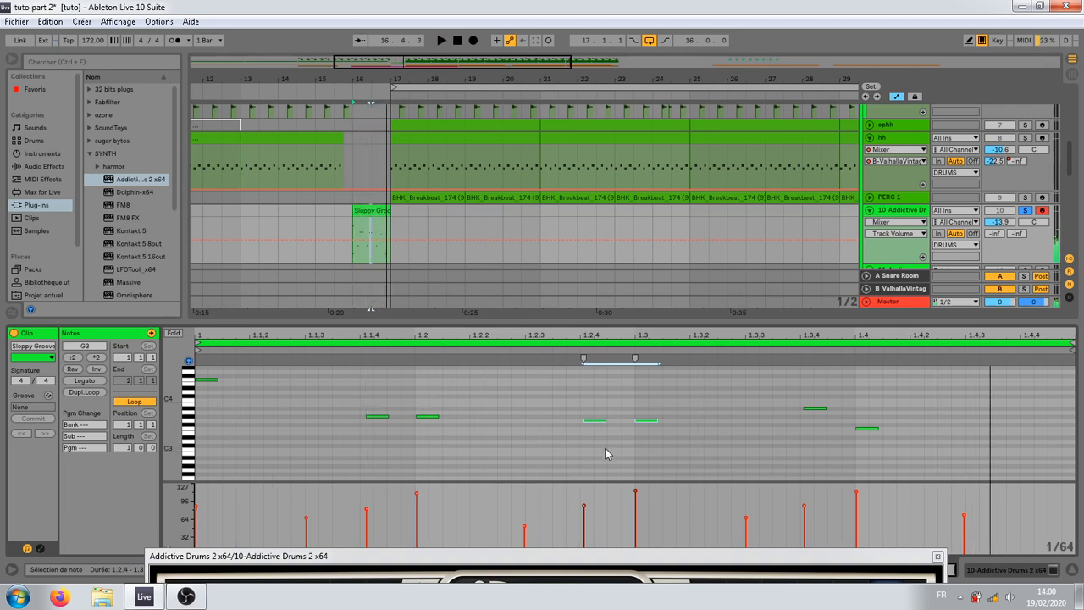
{"action": "key", "text": "space"}
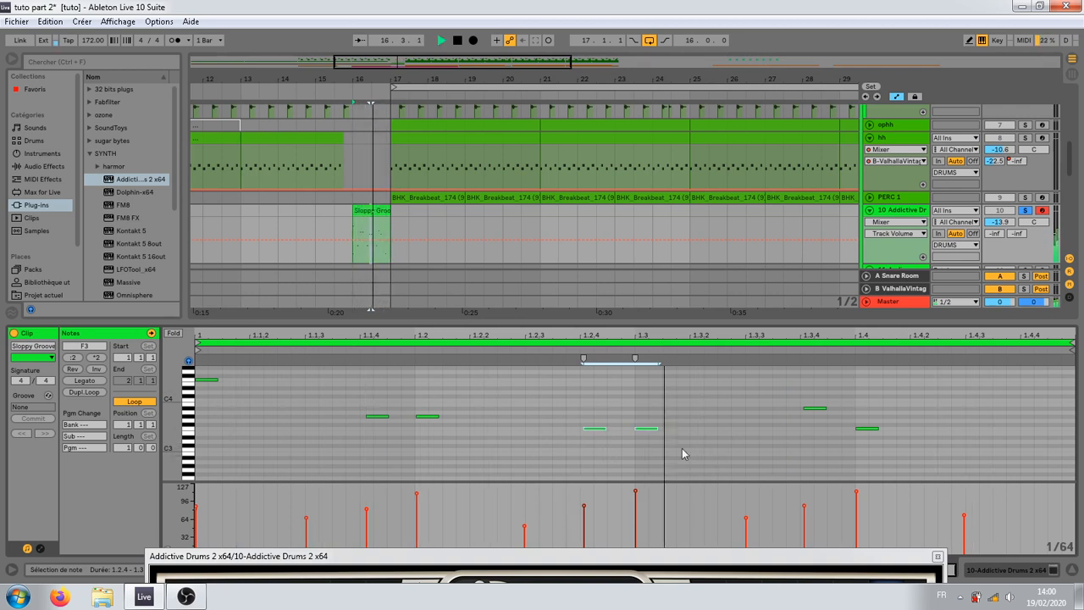
{"action": "key", "text": "space"}
Step: Audition the fill's opening F4 note, and add a short C2 note halfway between 1 and 1.1.2
{"action": "scroll", "coordinate": [326, 400], "scroll_direction": "down", "scroll_amount": 3}
{"action": "scroll", "coordinate": [279, 434], "scroll_direction": "up", "scroll_amount": 5}
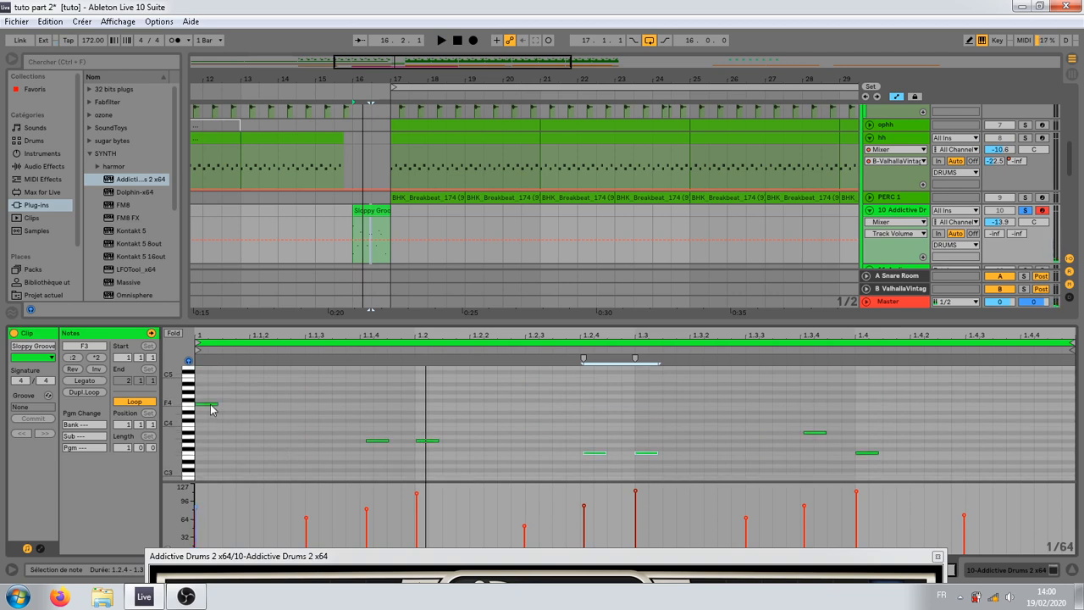
{"action": "left_click", "coordinate": [211, 404]}
{"action": "left_click", "coordinate": [194, 425]}
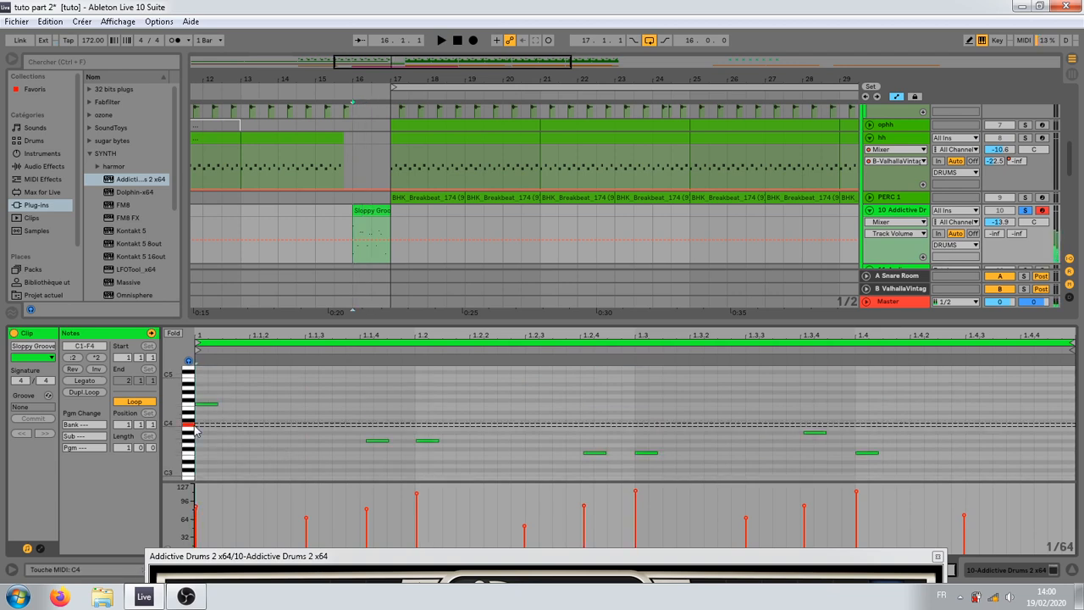
{"action": "left_click", "coordinate": [200, 406]}
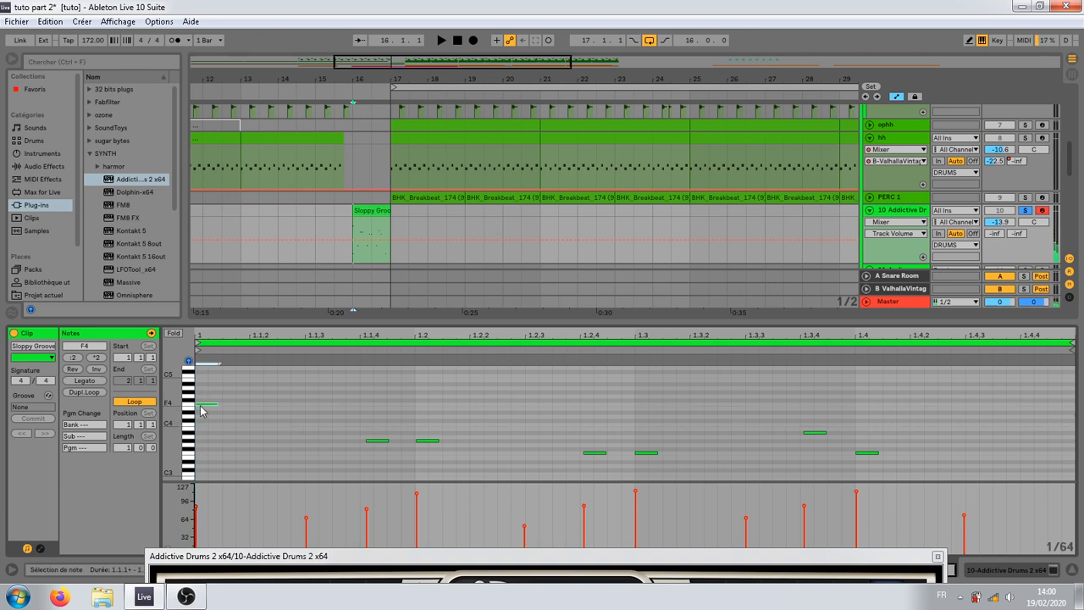
{"action": "double_click", "coordinate": [228, 474]}
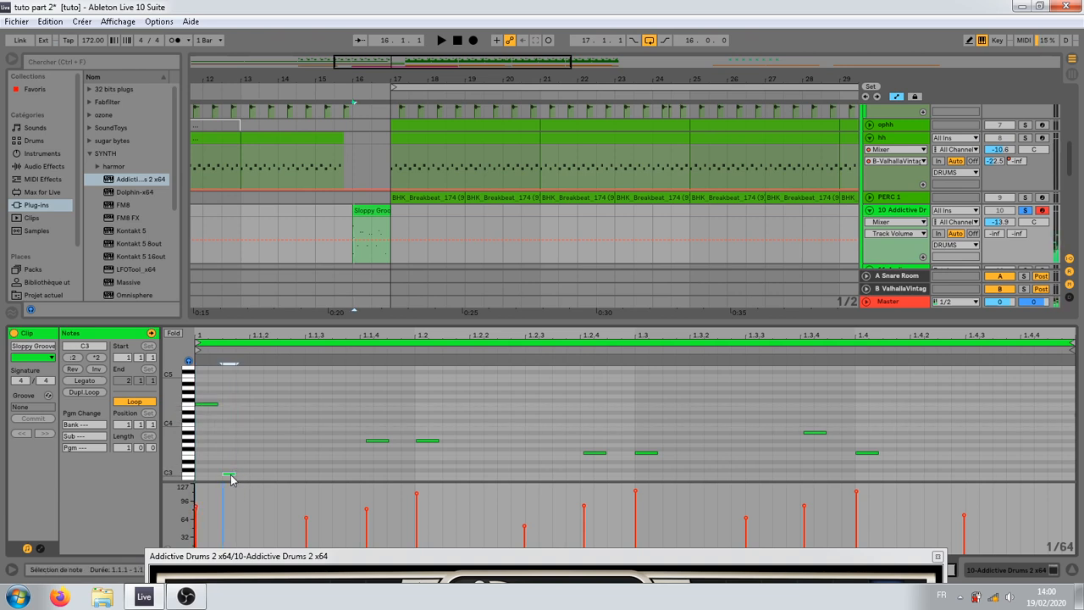
{"action": "mouse_move", "coordinate": [230, 476]}
{"action": "left_mouse_down"}
{"action": "mouse_move", "coordinate": [229, 495]}
{"action": "mouse_move", "coordinate": [235, 460]}
{"action": "left_mouse_up"}
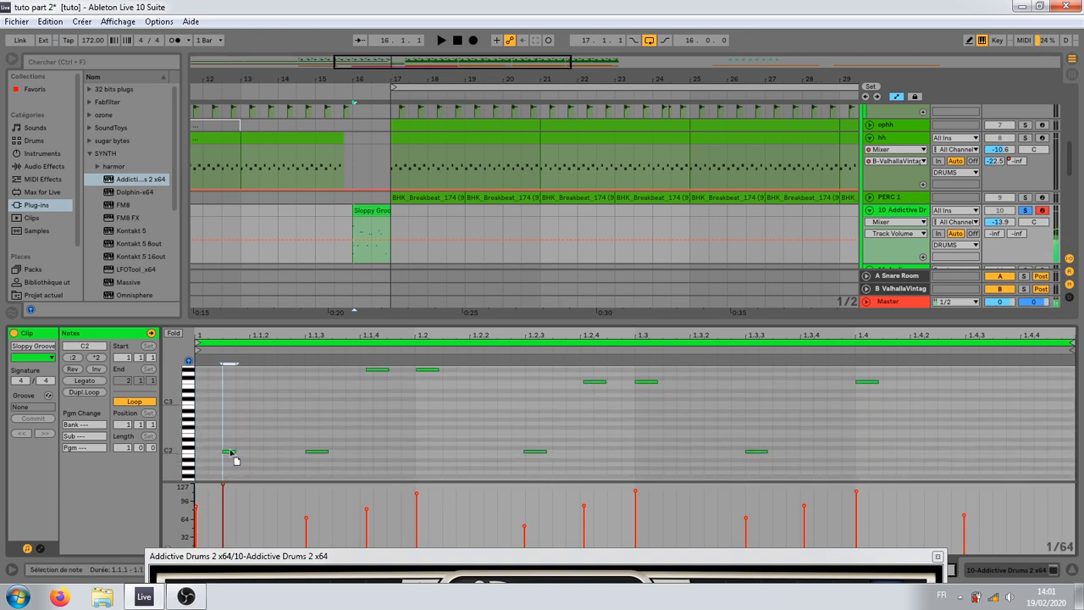
Step: Deactivate the fill's opening F4 note, delete the short C2 note near the clip's start, and play the fill back
{"action": "scroll", "coordinate": [232, 458], "scroll_direction": "up", "scroll_amount": 5}
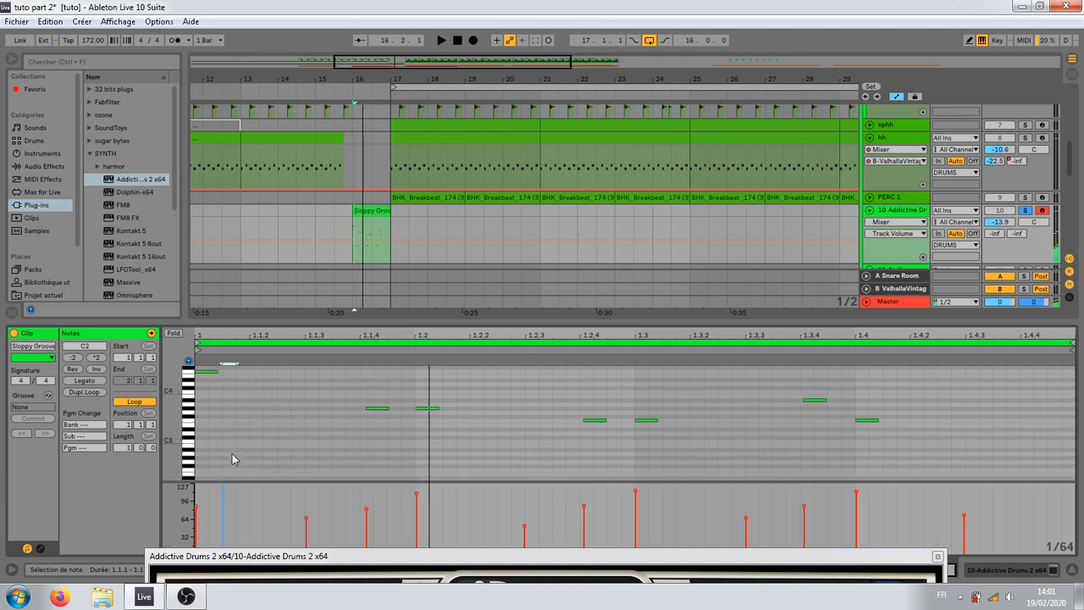
{"action": "left_click", "coordinate": [229, 475]}
{"action": "left_click", "coordinate": [197, 501]}
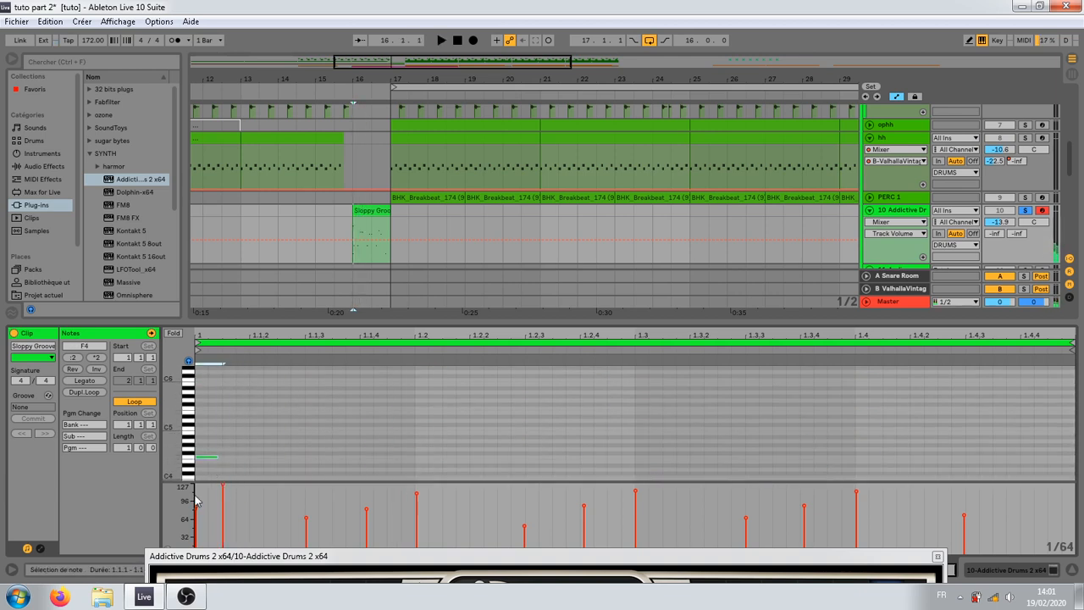
{"action": "left_click_drag", "start_coordinate": [188, 503], "coordinate": [232, 484]}
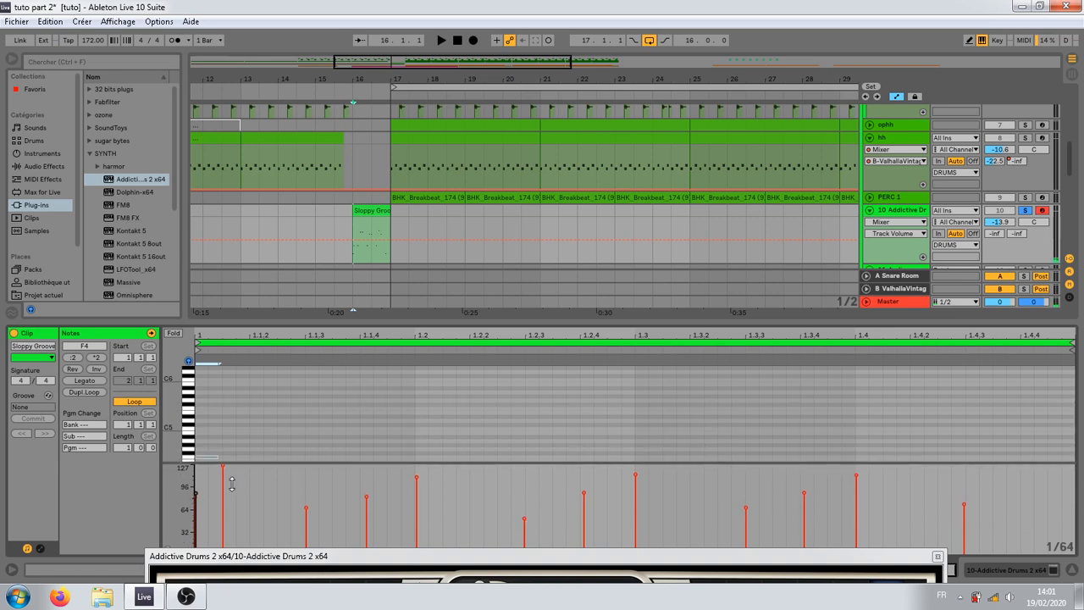
{"action": "scroll", "coordinate": [249, 451], "scroll_direction": "down", "scroll_amount": 3}
{"action": "scroll", "coordinate": [250, 452], "scroll_direction": "down", "scroll_amount": 4}
{"action": "left_click", "coordinate": [235, 464]}
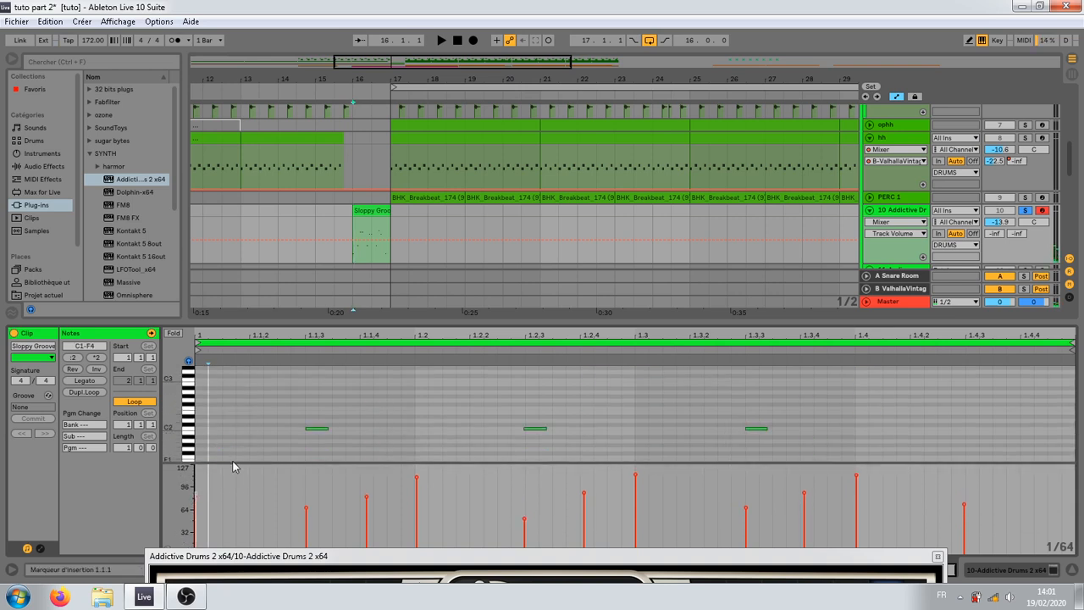
{"action": "key", "text": "space"}
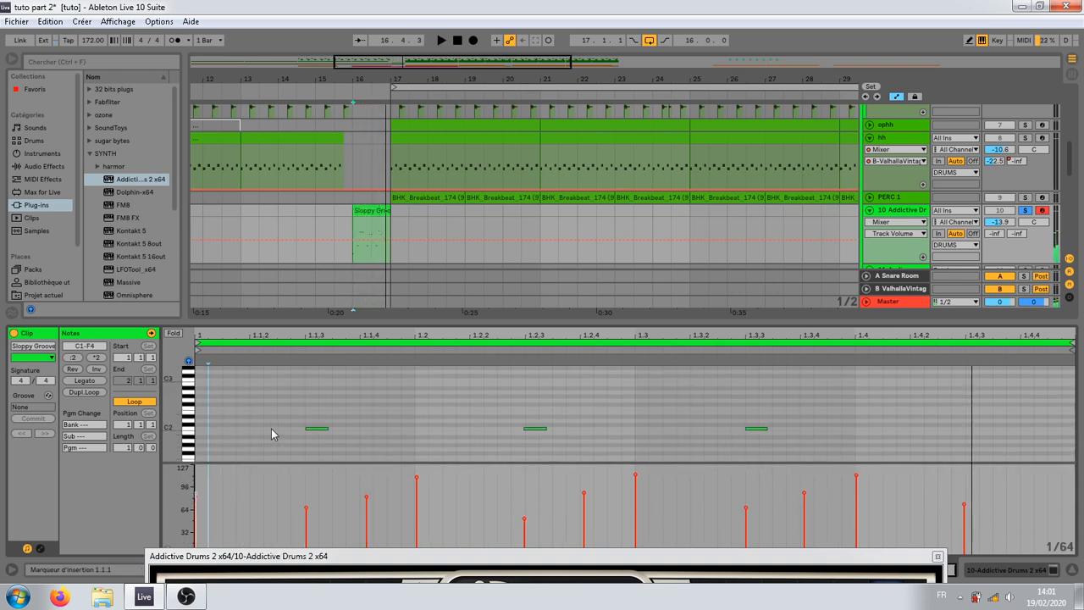
Step: Bring up the Addictive Drums 2 kit page and audition Tom 1 through Tom 4
{"action": "left_click_drag", "start_coordinate": [402, 557], "coordinate": [354, 71]}
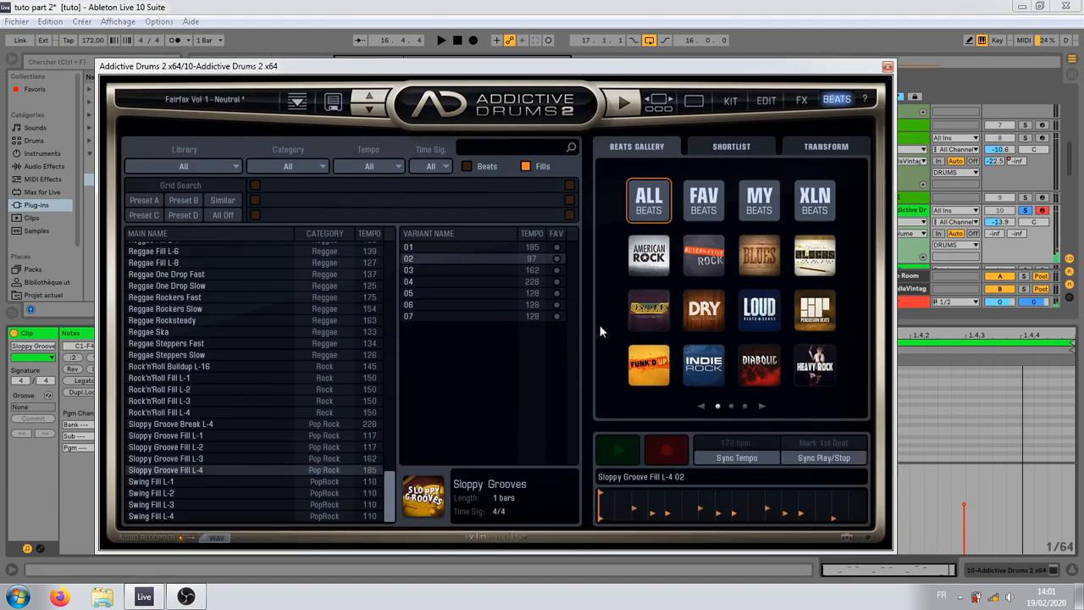
{"action": "left_click", "coordinate": [729, 102]}
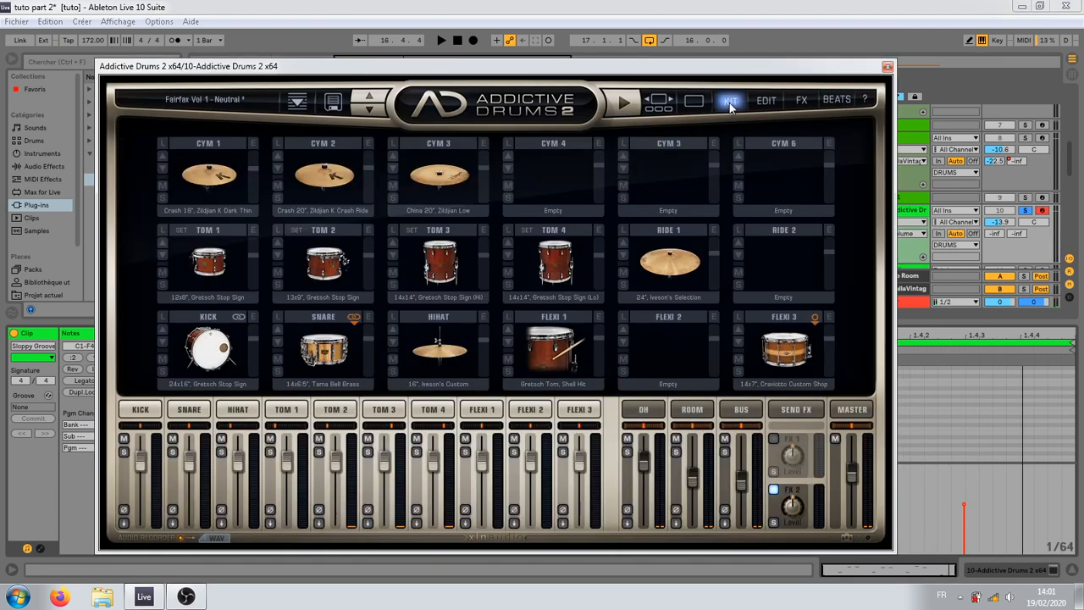
{"action": "left_click", "coordinate": [209, 264]}
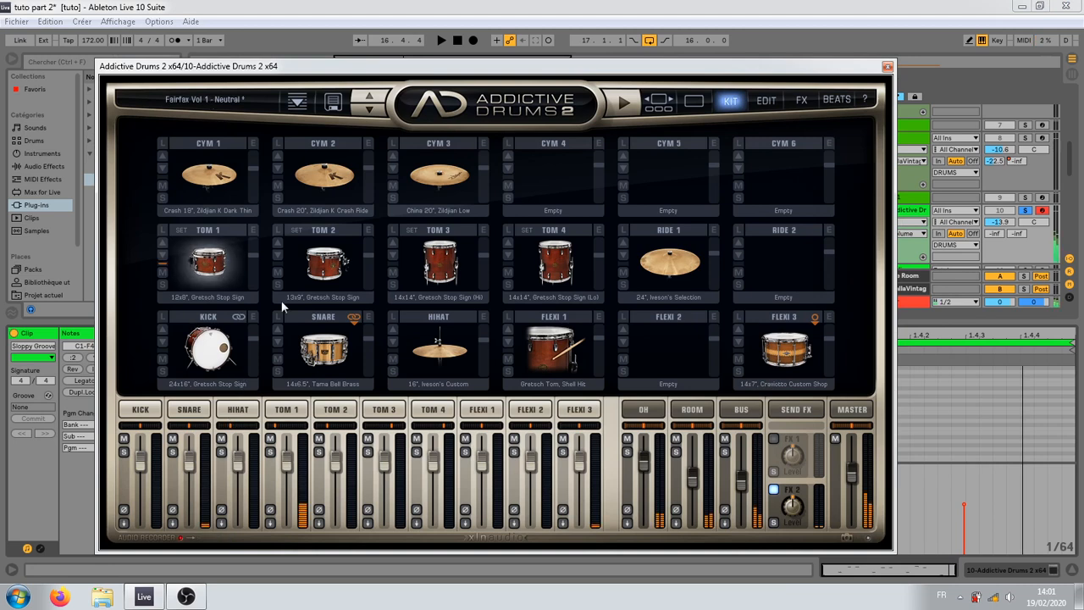
{"action": "left_click", "coordinate": [209, 264]}
{"action": "left_click", "coordinate": [343, 279]}
{"action": "left_click", "coordinate": [455, 269]}
{"action": "left_click", "coordinate": [542, 283]}
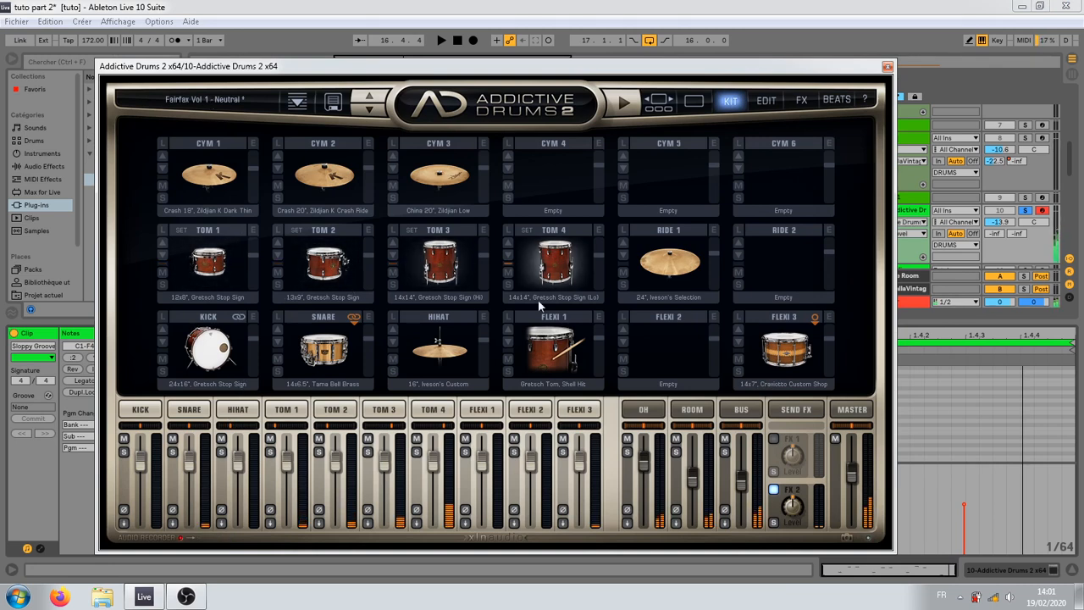
Step: Enable the kitpiece controls and volume envelope on Tom 1 and Tom 2, with 1.00 s decay and -∞ dB sustain level
{"action": "left_click", "coordinate": [307, 408]}
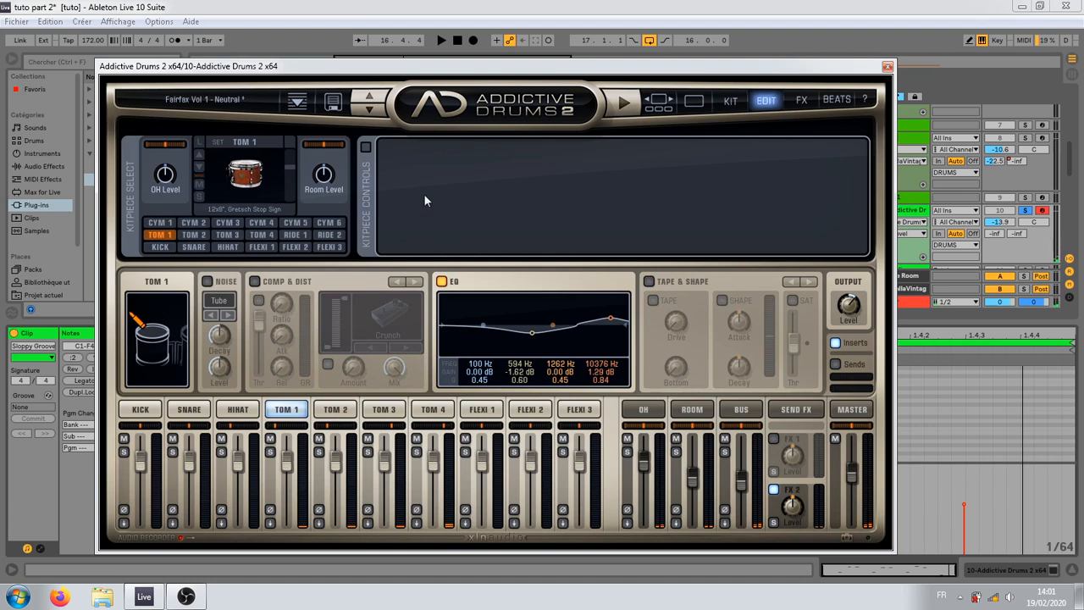
{"action": "left_click", "coordinate": [365, 149]}
{"action": "left_click", "coordinate": [631, 148]}
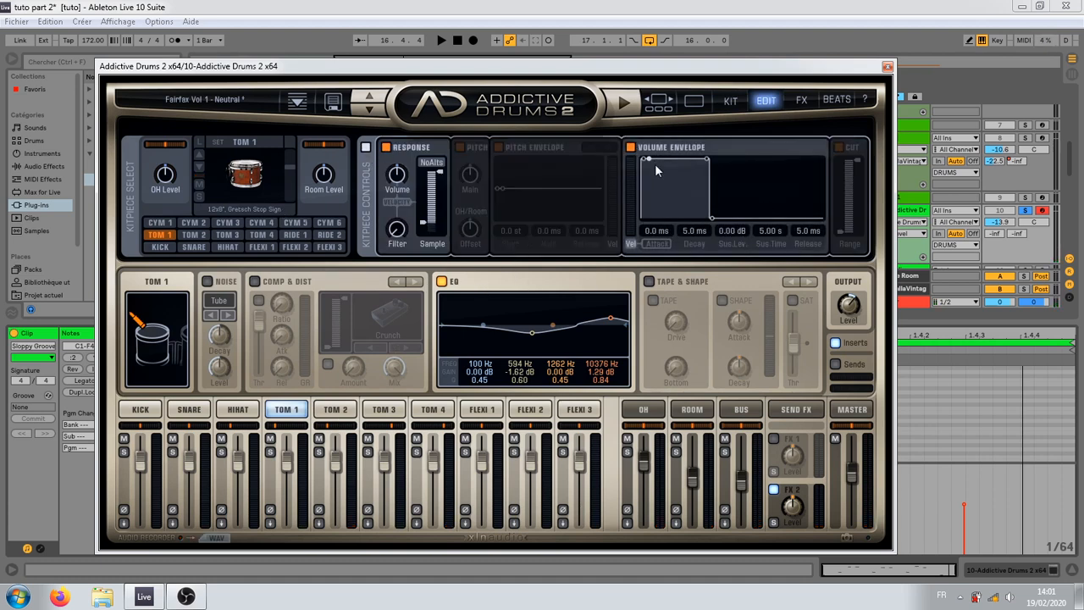
{"action": "left_click_drag", "start_coordinate": [650, 159], "coordinate": [865, 243]}
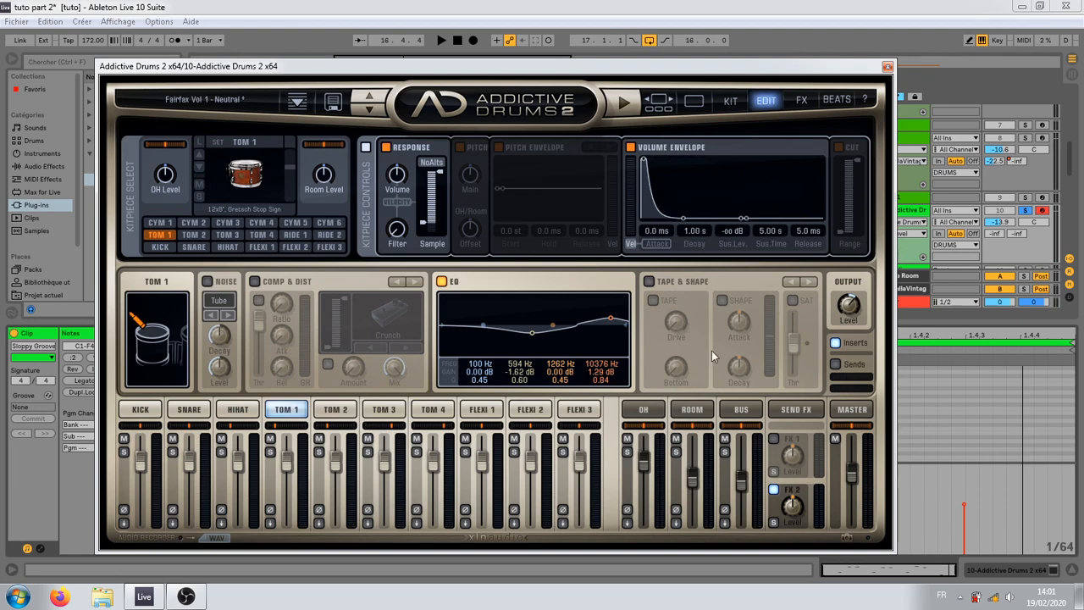
{"action": "left_click", "coordinate": [352, 410]}
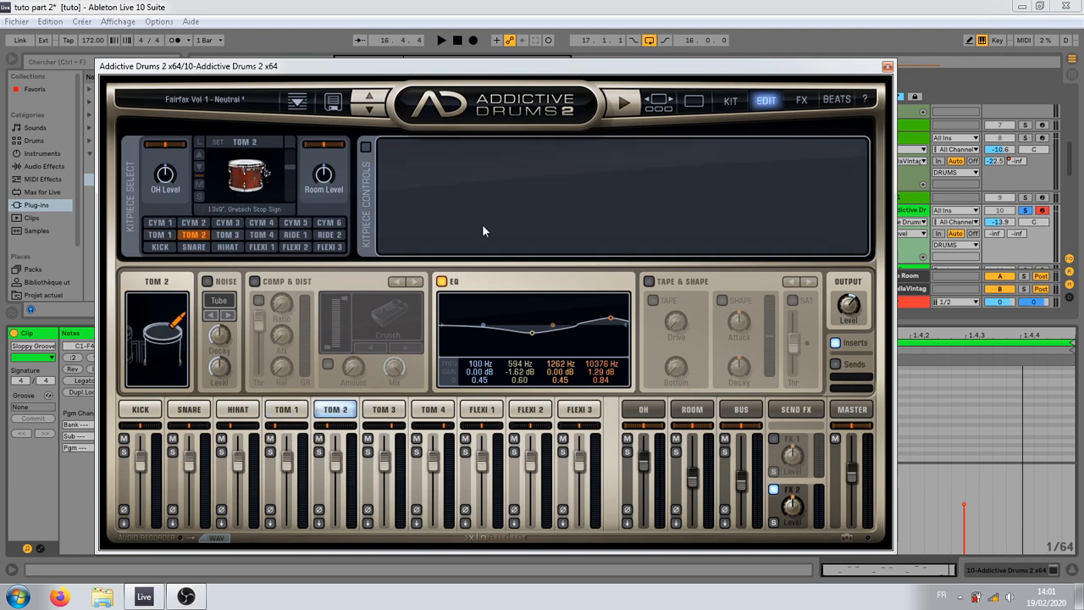
{"action": "left_click", "coordinate": [364, 149]}
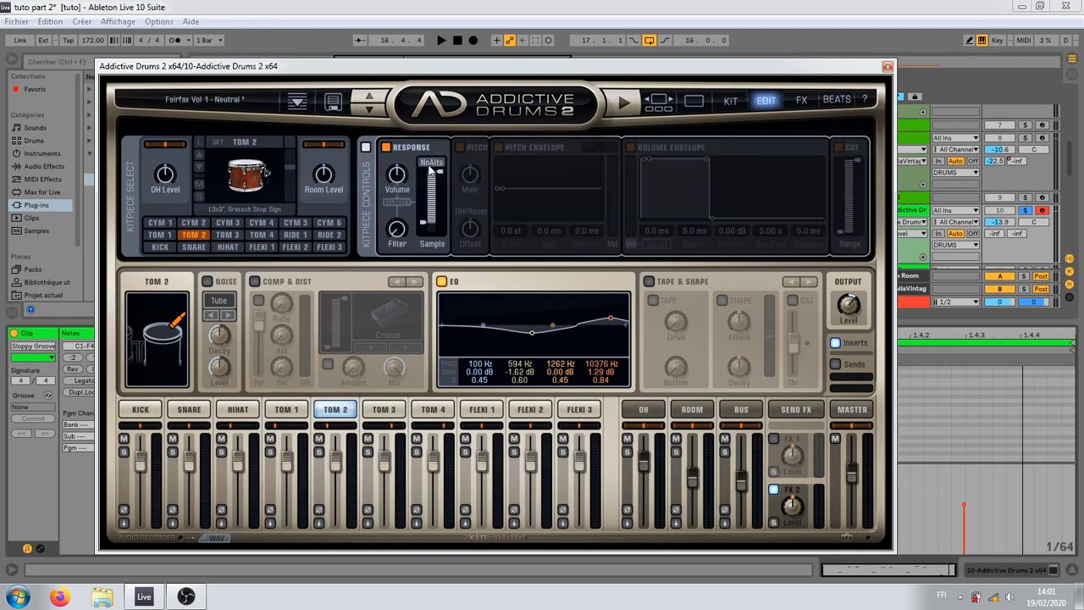
{"action": "left_click", "coordinate": [630, 148]}
{"action": "left_click_drag", "start_coordinate": [648, 161], "coordinate": [1078, 329]}
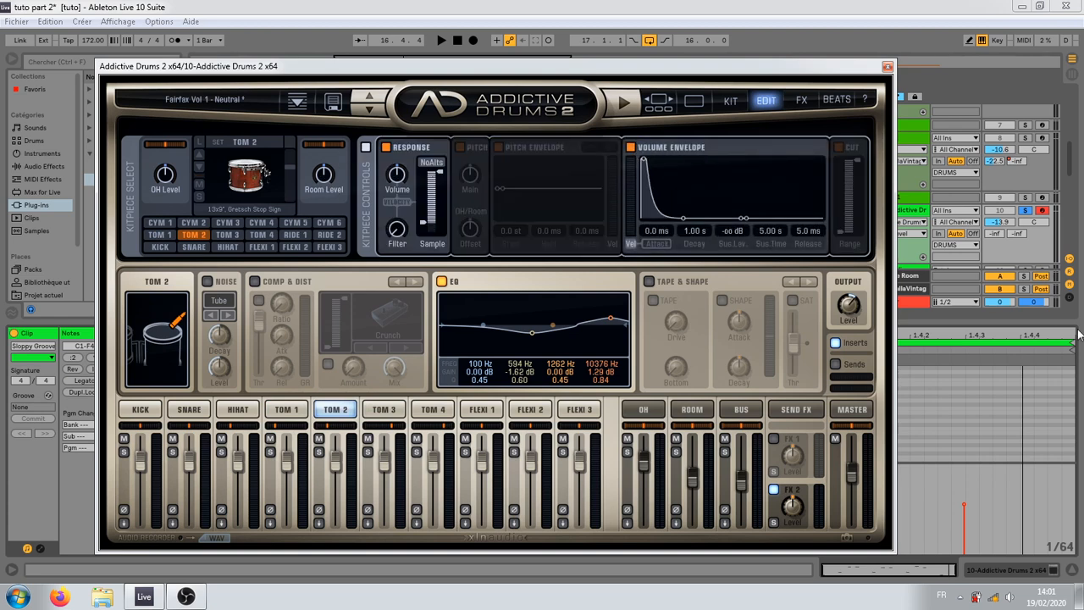
Step: Give Tom 3 and Tom 4 the same volume envelope, with 1.00 s decay and -∞ dB sustain level
{"action": "left_click", "coordinate": [384, 409]}
{"action": "left_click", "coordinate": [365, 148]}
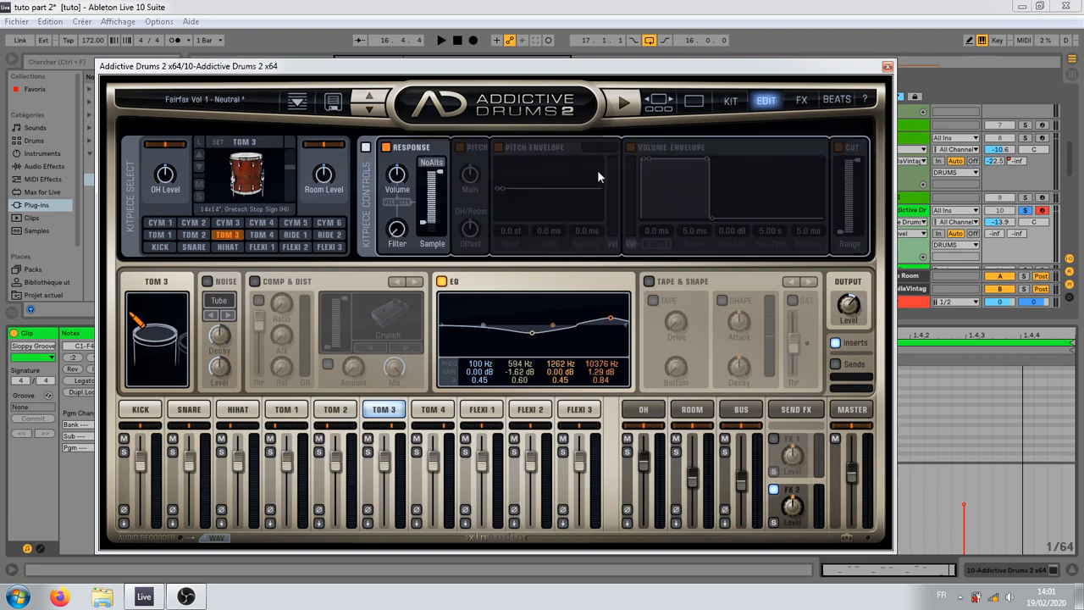
{"action": "left_click", "coordinate": [643, 157]}
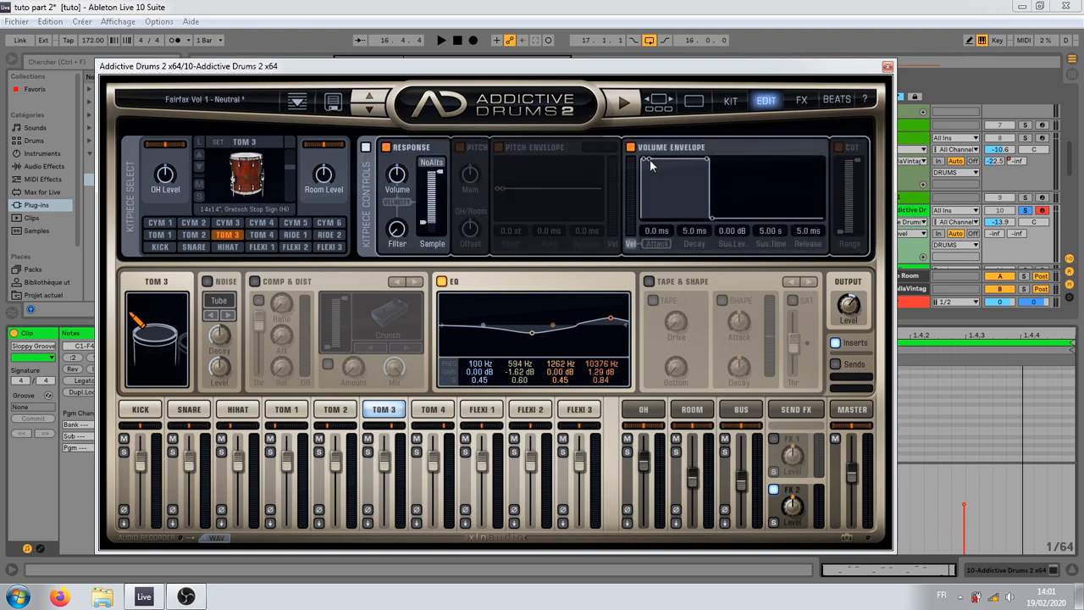
{"action": "left_click", "coordinate": [429, 412]}
{"action": "left_click", "coordinate": [365, 148]}
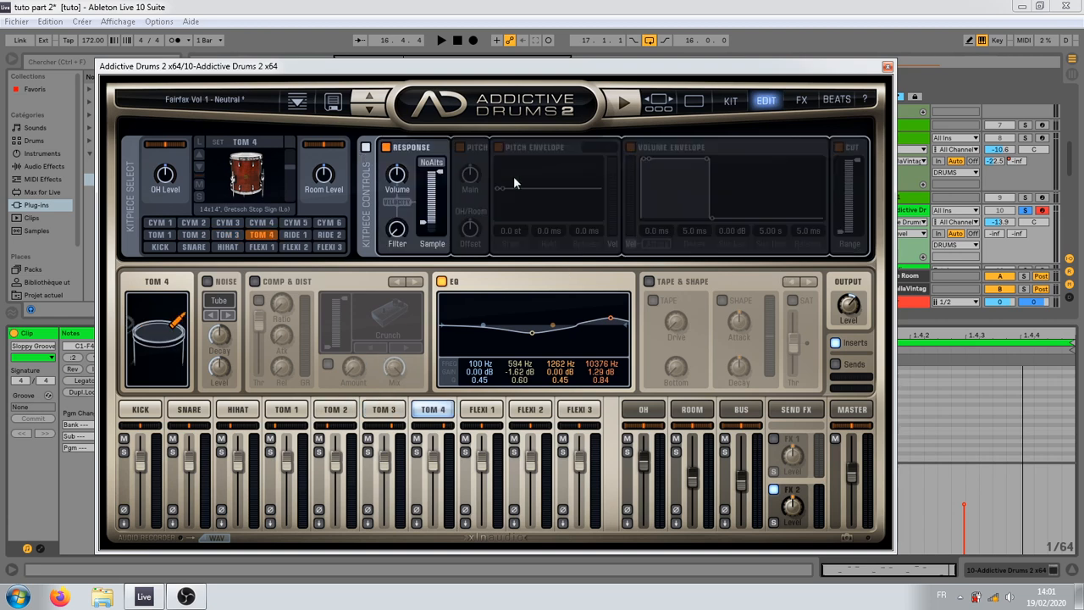
{"action": "left_click", "coordinate": [629, 149]}
Step: Play back the fill with the shortened toms, turn off the FX 2 effect, and close the Addictive Drums 2 window
{"action": "key", "text": "space"}
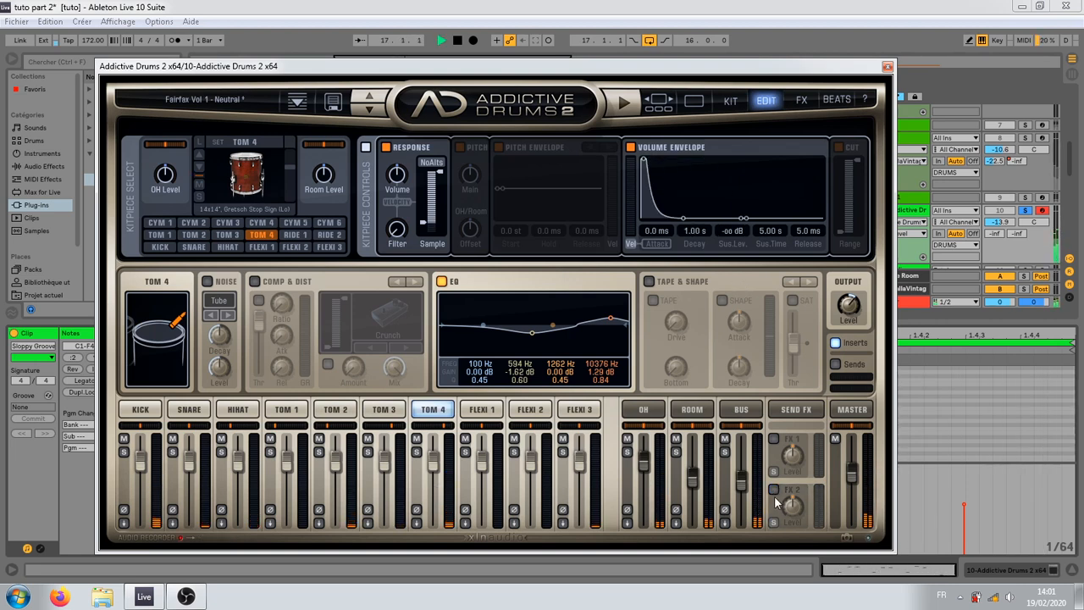
{"action": "key", "text": "space"}
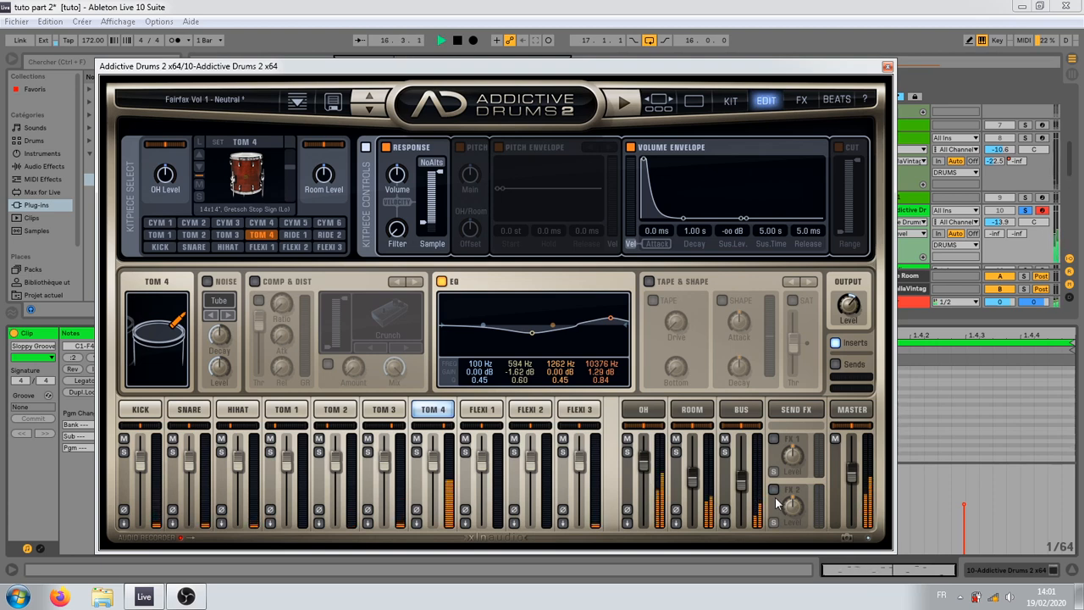
{"action": "left_click", "coordinate": [886, 66]}
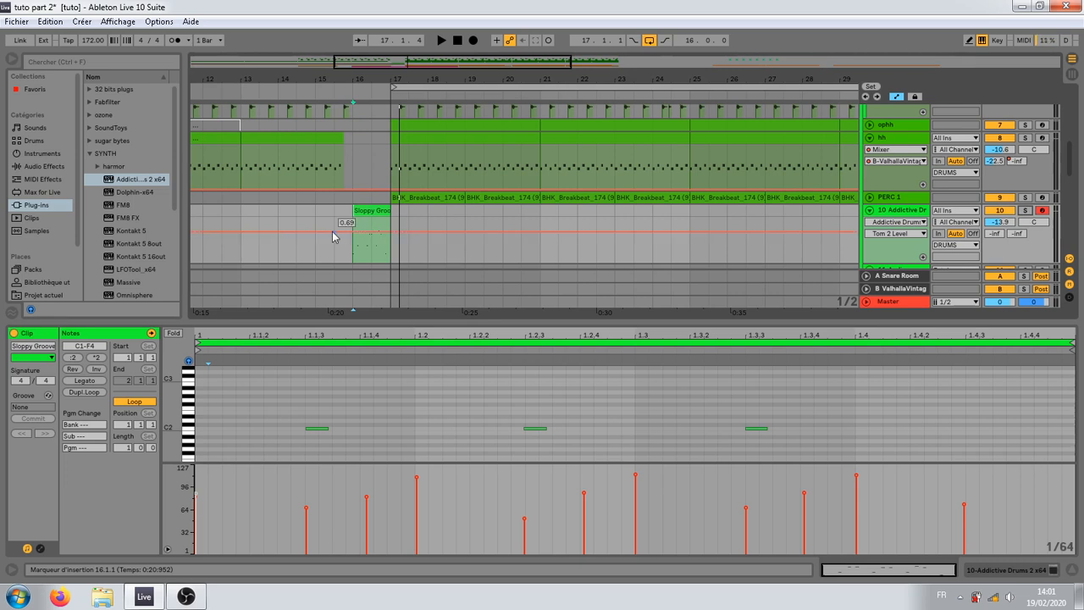
Step: Play the unsoloed fill in context from bar 15 and raise the Addictive Drums track volume to -6.7 dB
{"action": "left_click", "coordinate": [316, 250]}
{"action": "key", "text": "space"}
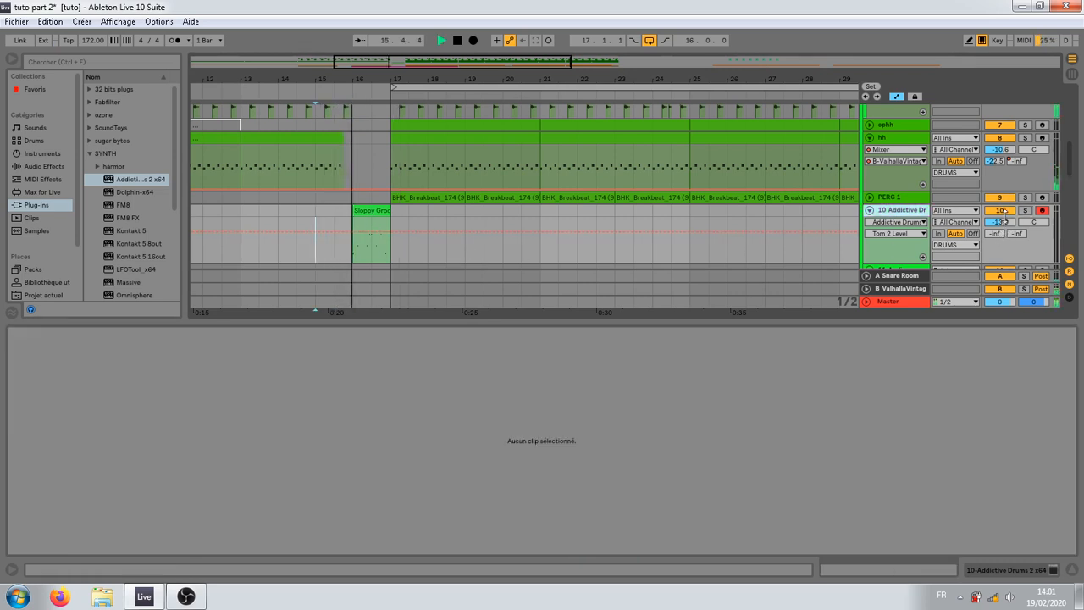
{"action": "left_click_drag", "start_coordinate": [1003, 222], "coordinate": [1001, 216]}
{"action": "key", "text": "space"}
{"action": "key", "text": "space"}
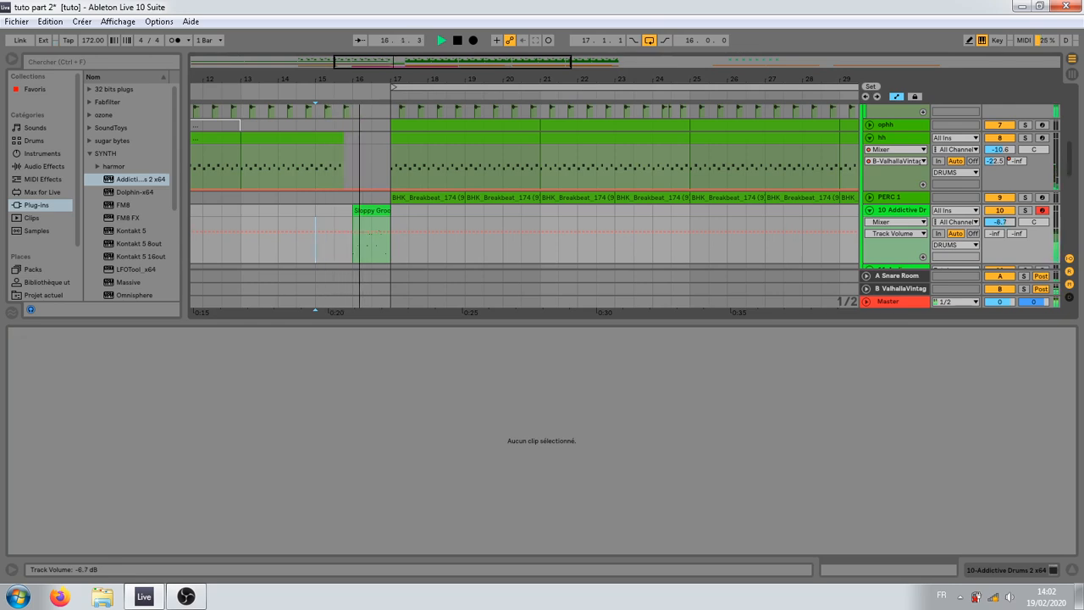
{"action": "key", "text": "space"}
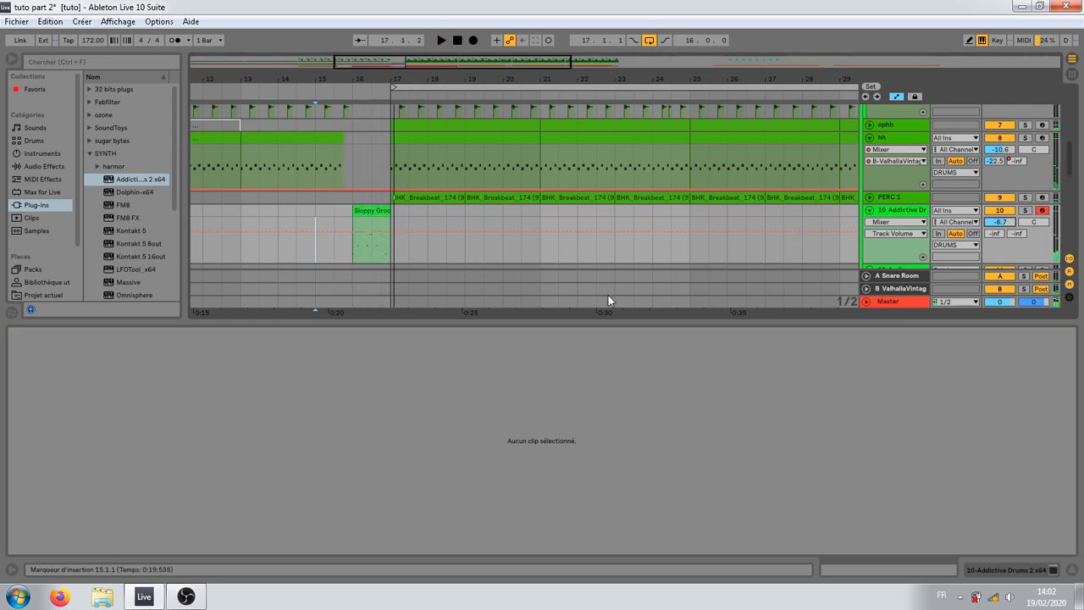
Step: Solo the Addictive Drums track and play back the fill clip from bar 16
{"action": "left_click", "coordinate": [1024, 211]}
{"action": "left_click", "coordinate": [373, 210]}
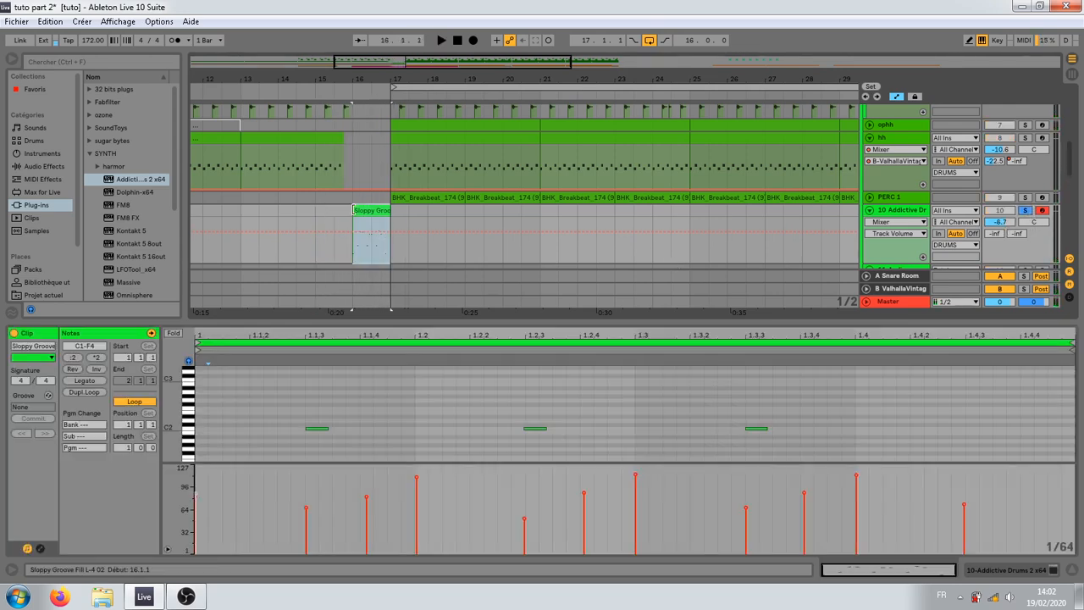
{"action": "key", "text": "space"}
{"action": "key", "text": "space"}
Step: Enlarge the note editor, lower the two fill notes at 1.1.4 and 1.2 to G3, and play them back
{"action": "left_click_drag", "start_coordinate": [531, 321], "coordinate": [525, 128]}
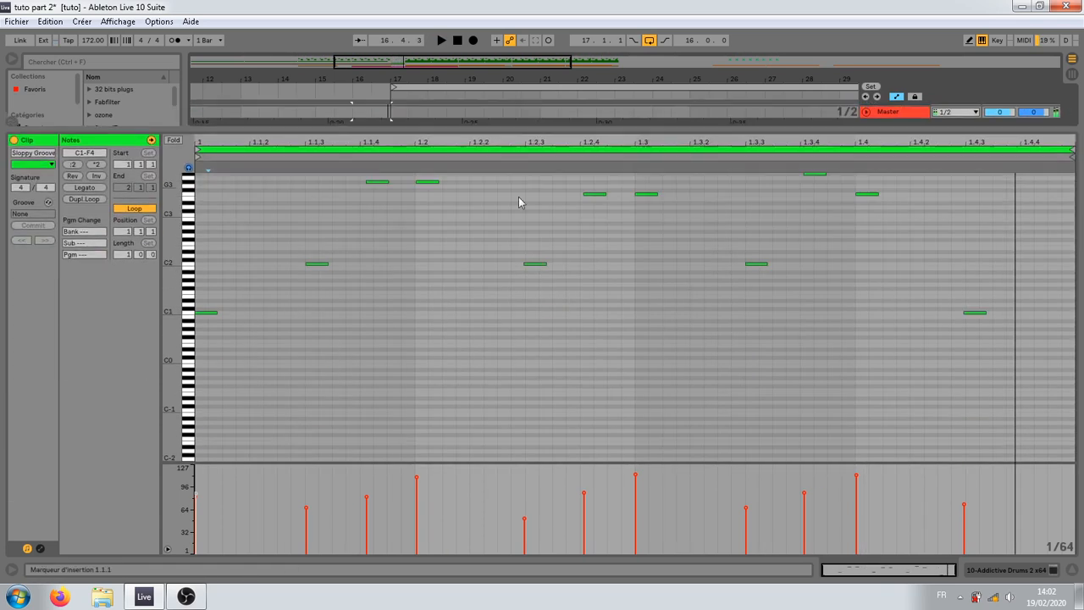
{"action": "left_click", "coordinate": [484, 314]}
{"action": "scroll", "coordinate": [466, 400], "scroll_direction": "up", "scroll_amount": 1}
{"action": "scroll", "coordinate": [466, 400], "scroll_direction": "up", "scroll_amount": 3}
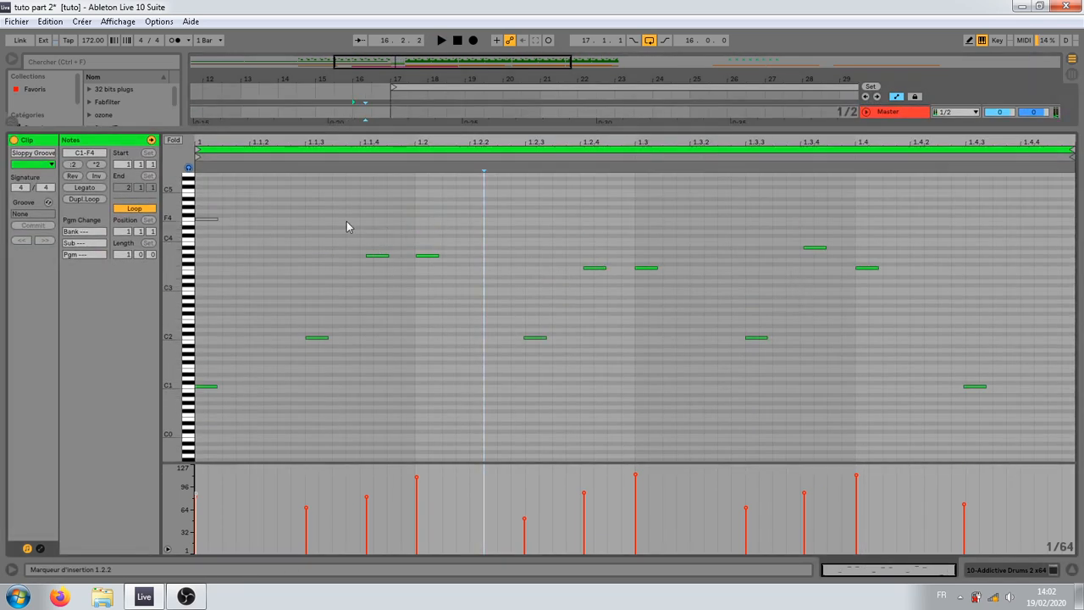
{"action": "left_click_drag", "start_coordinate": [346, 227], "coordinate": [453, 264]}
{"action": "key", "text": "Down"}
{"action": "key", "text": "space"}
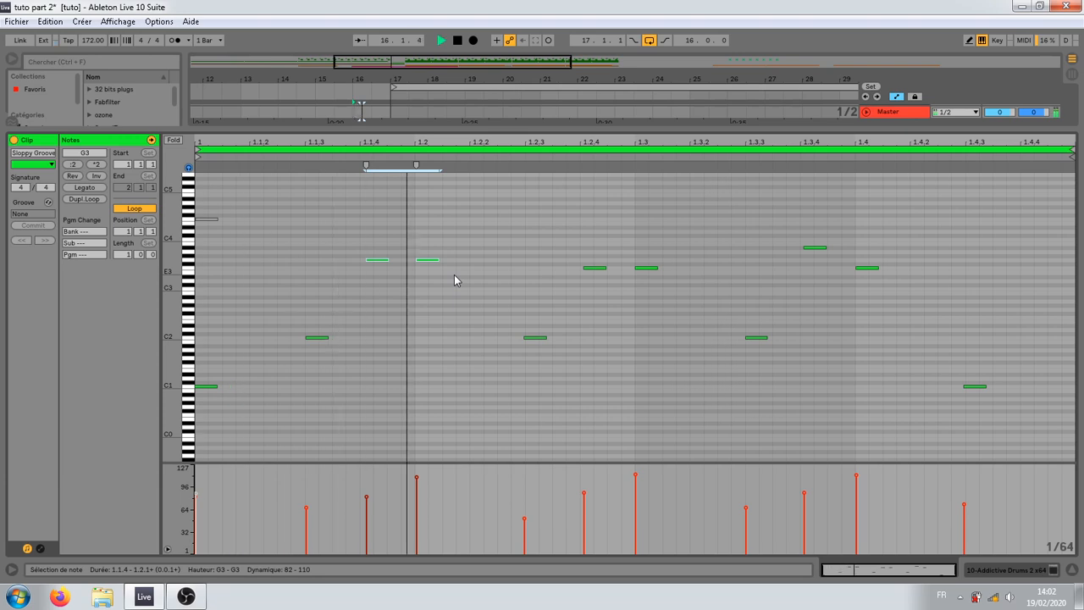
{"action": "key", "text": "space"}
Step: Try the two notes at 1.2.4 and 1.3 on lower pitches down to D3, and return them to F3
{"action": "left_click_drag", "start_coordinate": [559, 249], "coordinate": [664, 283]}
{"action": "key", "text": "Down"}
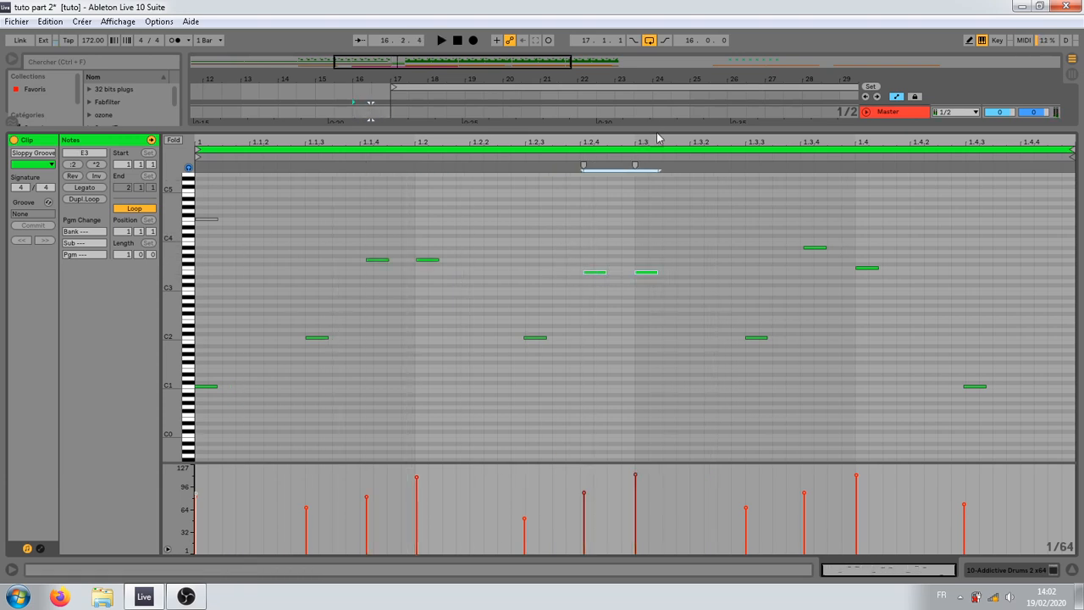
{"action": "left_click_drag", "start_coordinate": [657, 136], "coordinate": [657, 237]}
{"action": "key", "text": "Down"}
{"action": "key", "text": "Down"}
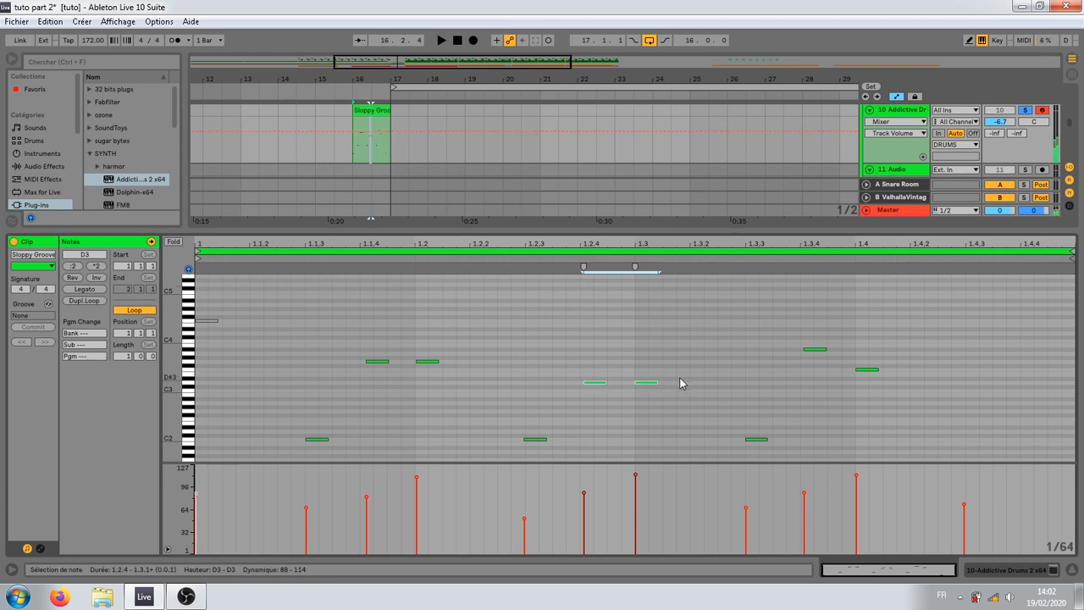
{"action": "key", "text": "Up"}
{"action": "key", "text": "Up"}
Step: Lower the note at 1.3.4 to G3 as a trial, settle it on A3, and audition the F3 note at 1.4
{"action": "left_click_drag", "start_coordinate": [785, 339], "coordinate": [850, 370]}
{"action": "key", "text": "Down"}
{"action": "key", "text": "Down"}
{"action": "key", "text": "Down"}
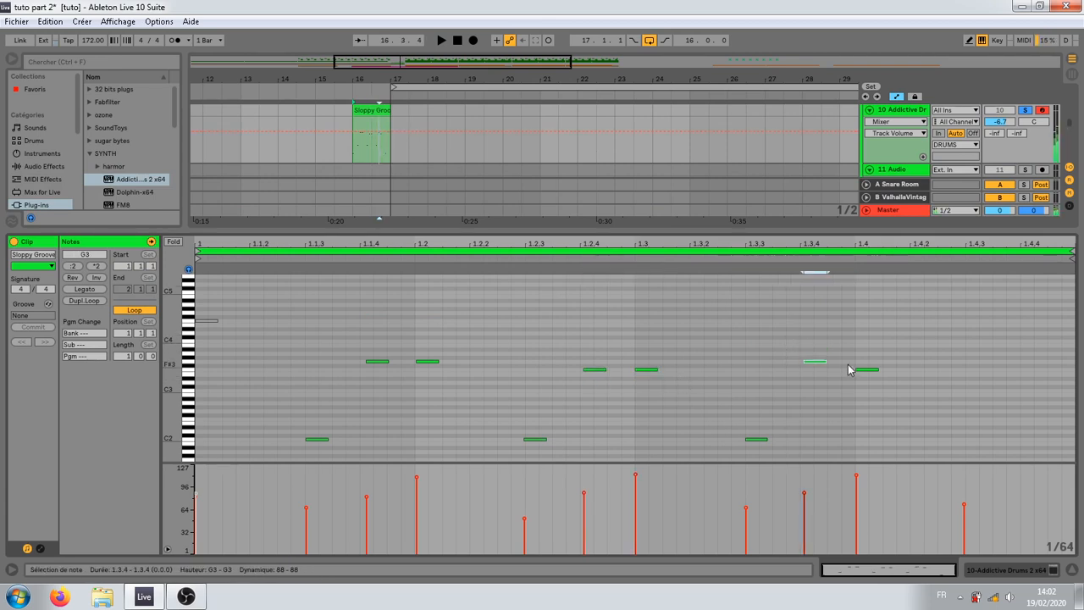
{"action": "key", "text": "Up"}
{"action": "key", "text": "Up"}
{"action": "left_click", "coordinate": [874, 369]}
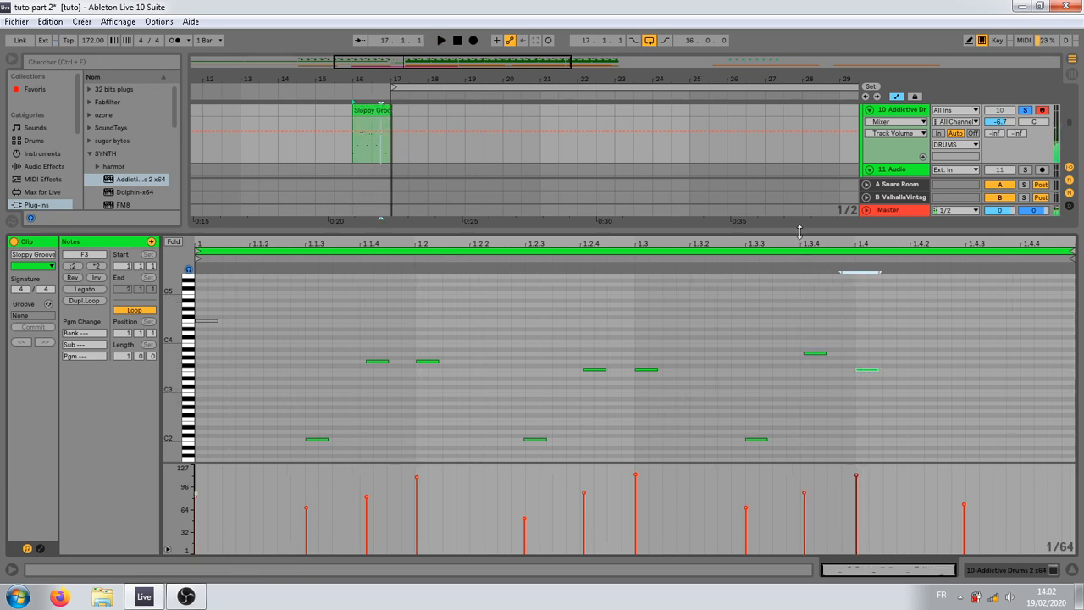
Step: Unsolo the Addictive Drums track, raise its volume to -3.5 dB, and play the arrangement from bar 13 into the drop
{"action": "left_click_drag", "start_coordinate": [799, 231], "coordinate": [799, 373]}
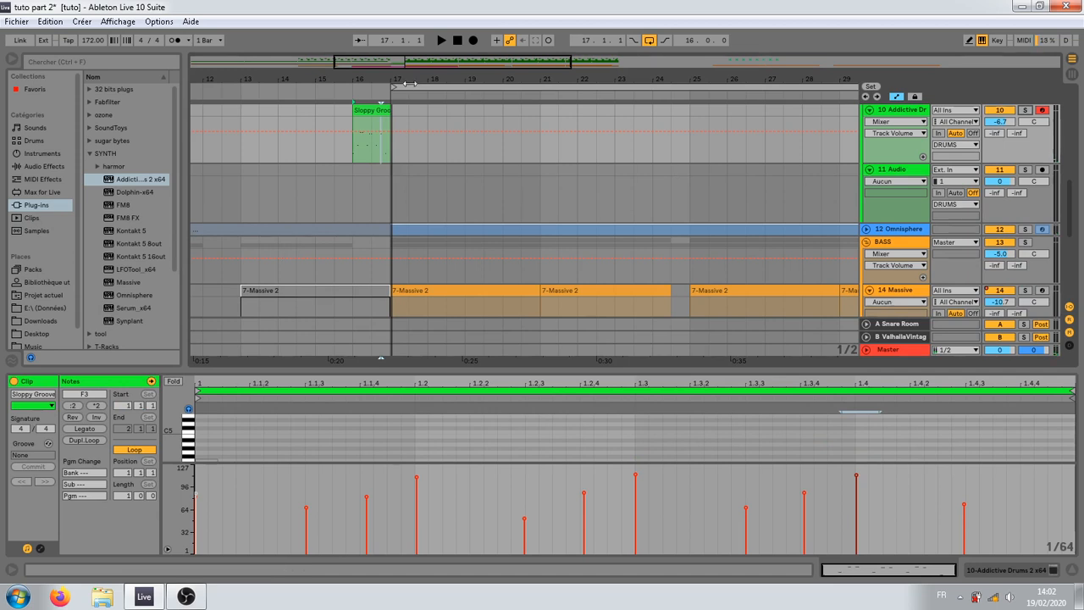
{"action": "scroll", "coordinate": [259, 271], "scroll_direction": "up", "scroll_amount": 3}
{"action": "left_click", "coordinate": [240, 275]}
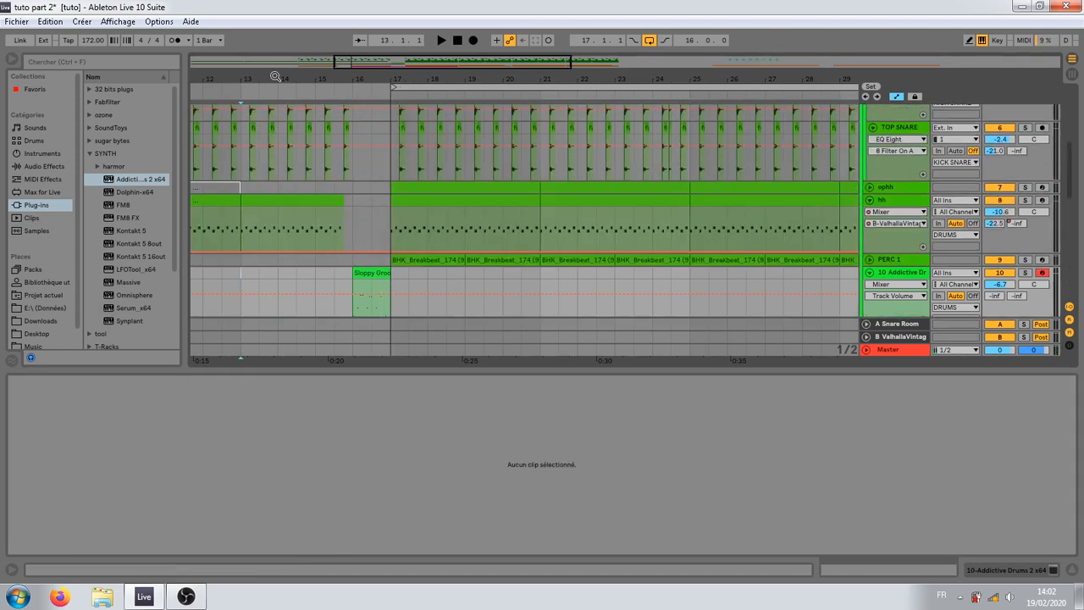
{"action": "left_click_drag", "start_coordinate": [275, 77], "coordinate": [338, 42]}
{"action": "key", "text": "space"}
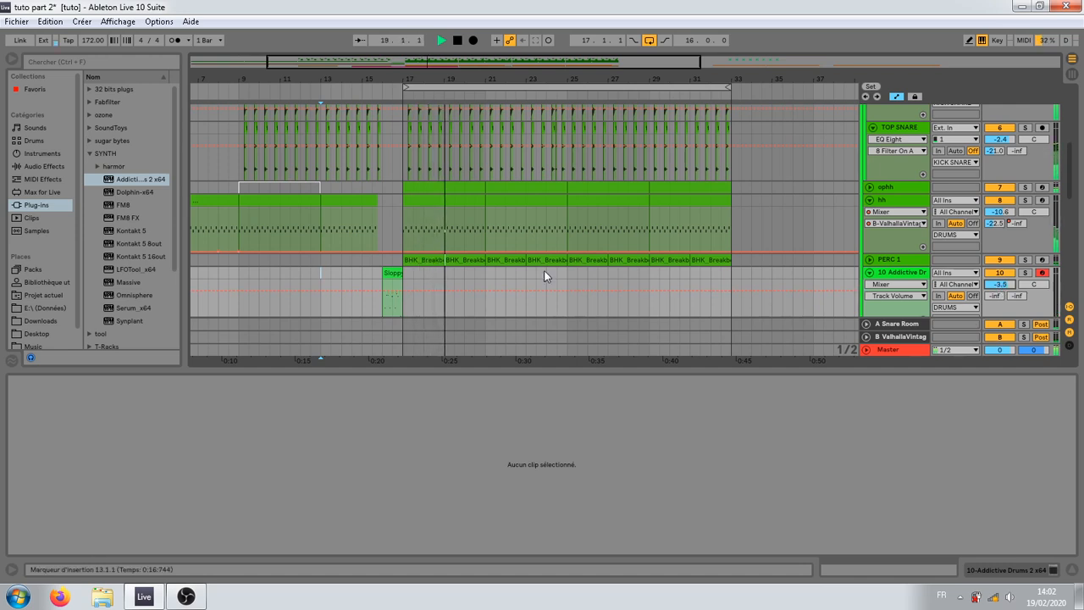
Step: Copy the Sloppy Groove fill clip from bar 16 to bar 20 and trim its start to 20.3.1
{"action": "left_click", "coordinate": [392, 279]}
{"action": "scroll", "coordinate": [407, 282], "scroll_direction": "down", "scroll_amount": 2}
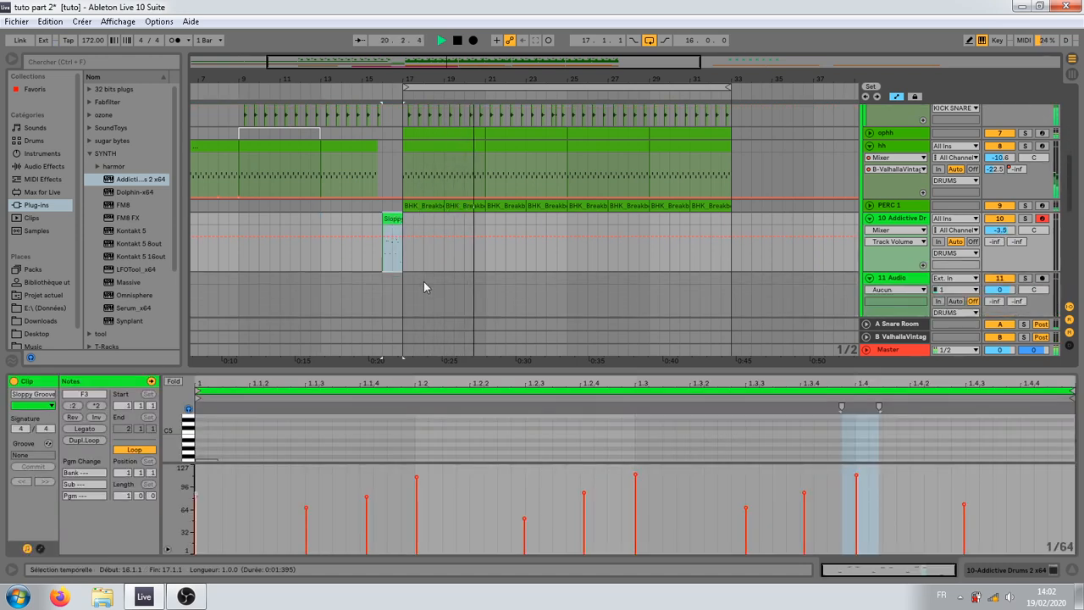
{"action": "key", "text": "space"}
{"action": "left_click_drag", "start_coordinate": [389, 225], "coordinate": [478, 225]}
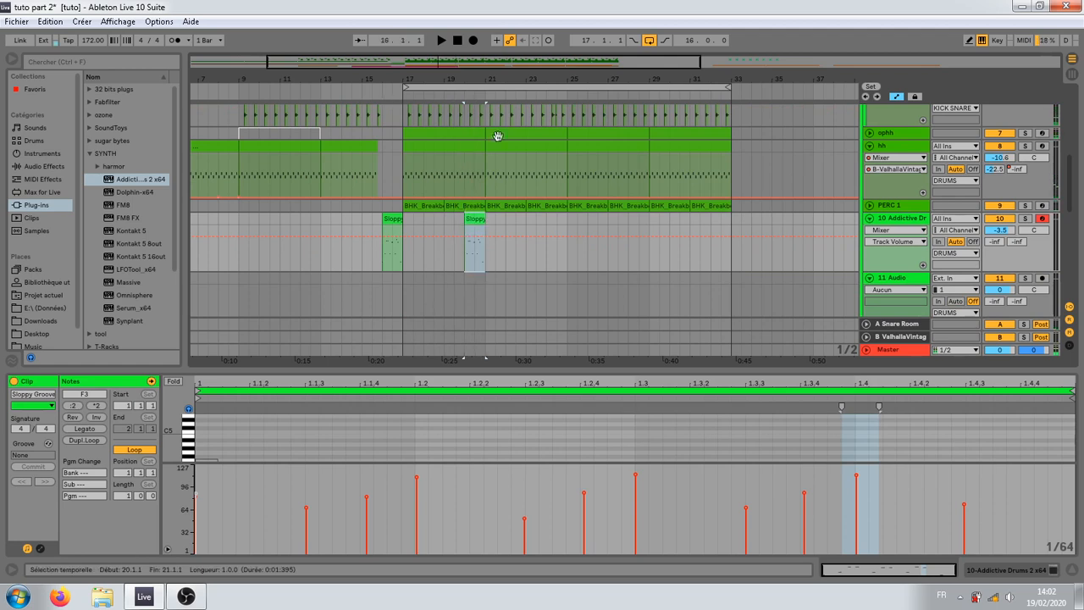
{"action": "mouse_move", "coordinate": [469, 78]}
{"action": "left_mouse_down"}
{"action": "mouse_move", "coordinate": [457, 217]}
{"action": "mouse_move", "coordinate": [488, 222]}
{"action": "left_mouse_up"}
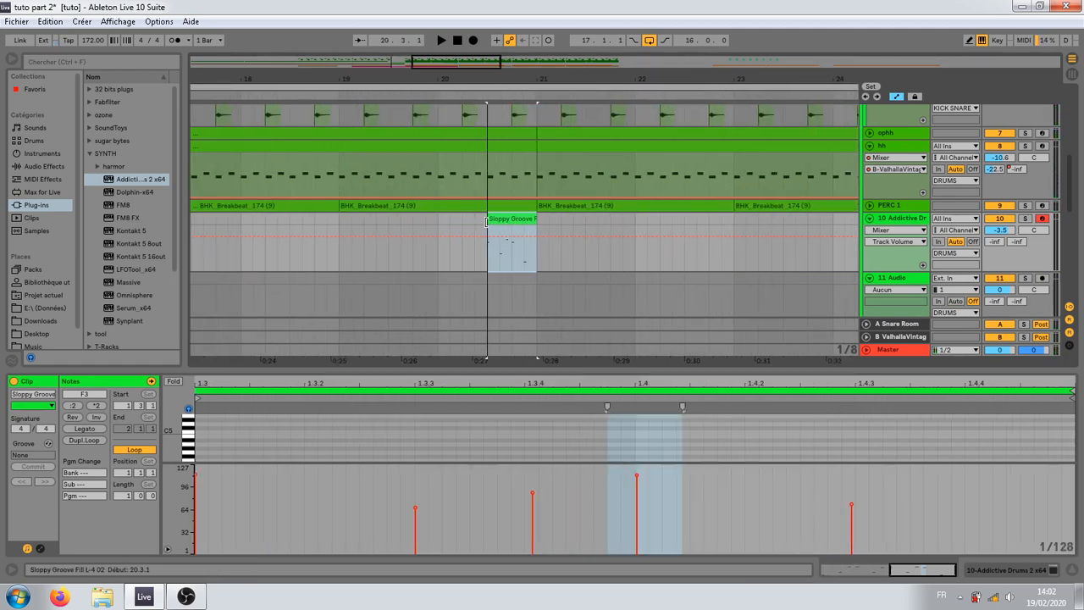
Step: Play the shortened fill from bar 20 in the full mix and with the Addictive Drums track soloed
{"action": "left_click", "coordinate": [440, 271]}
{"action": "key", "text": "space"}
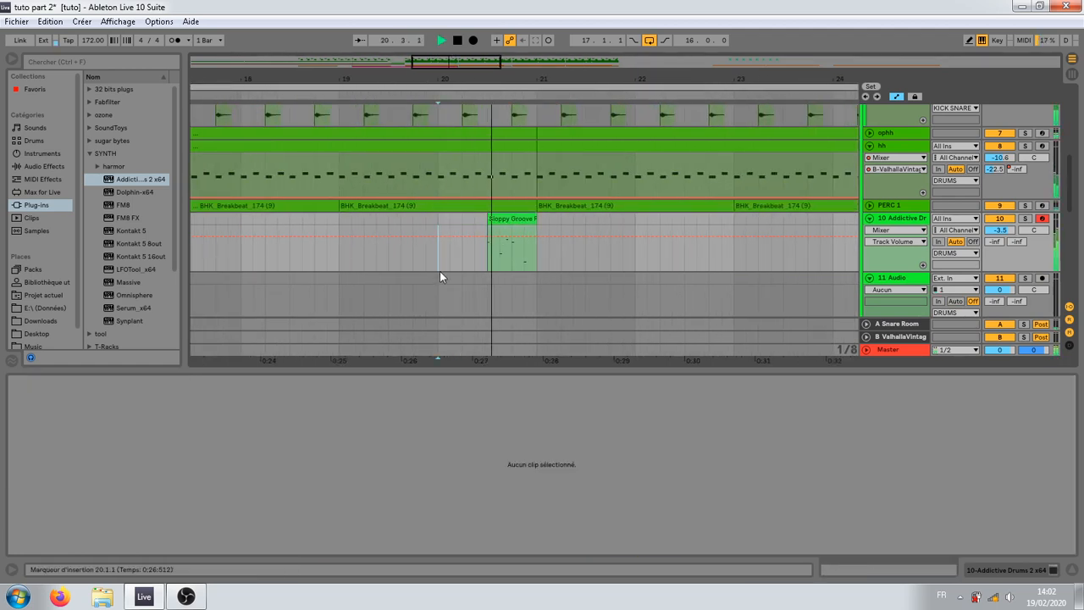
{"action": "key", "text": "space"}
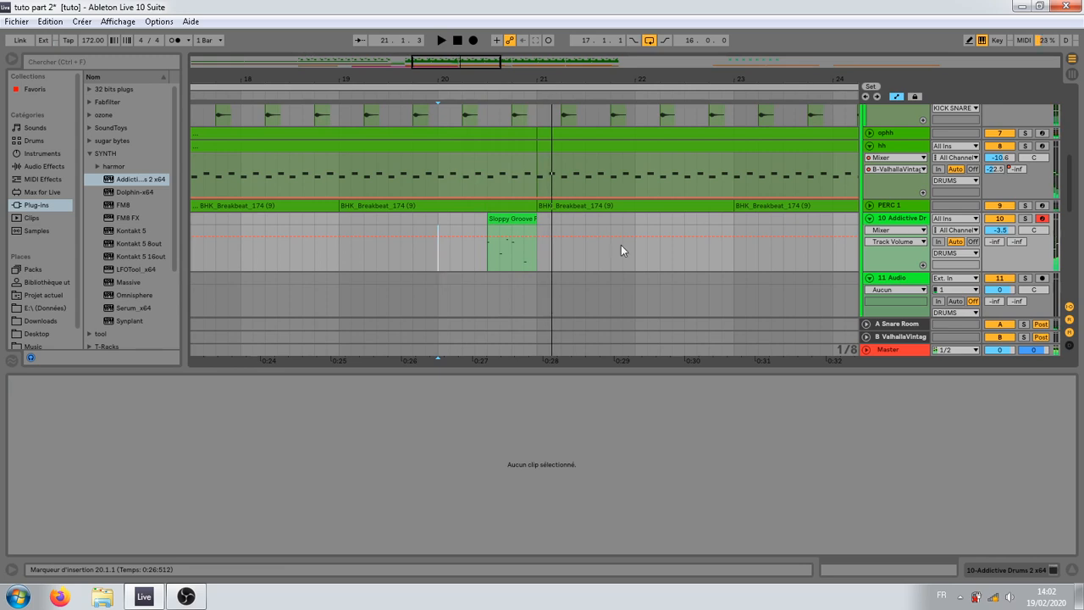
{"action": "left_click", "coordinate": [1025, 219]}
{"action": "key", "text": "space"}
{"action": "key", "text": "space"}
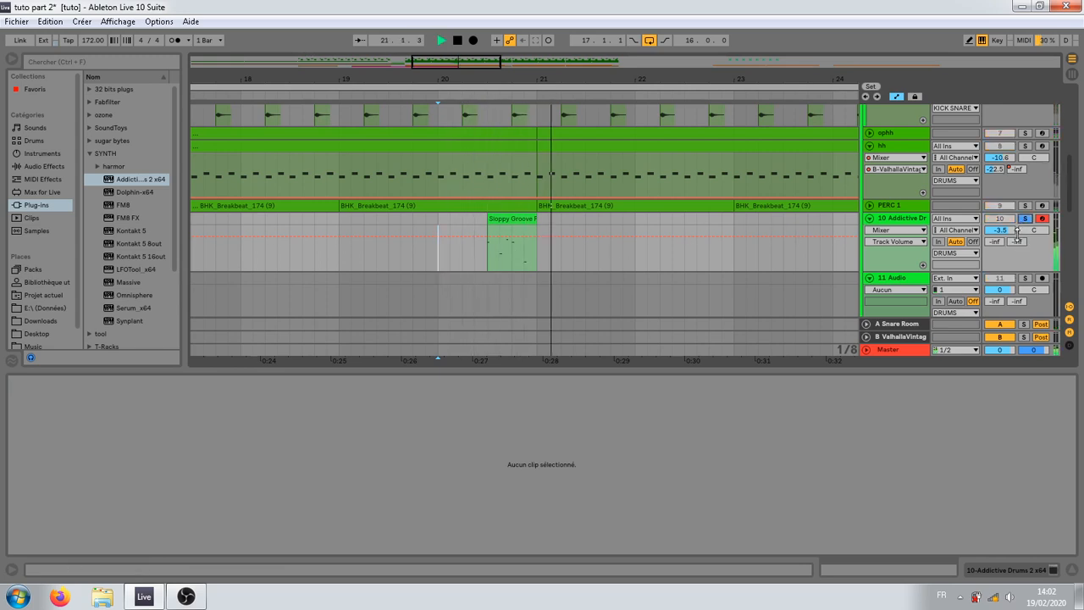
Step: Reopen the Addictive Drums 2 editor and, during playback, pull the Bus level fully down and lower the Room and OH levels
{"action": "left_click", "coordinate": [895, 223]}
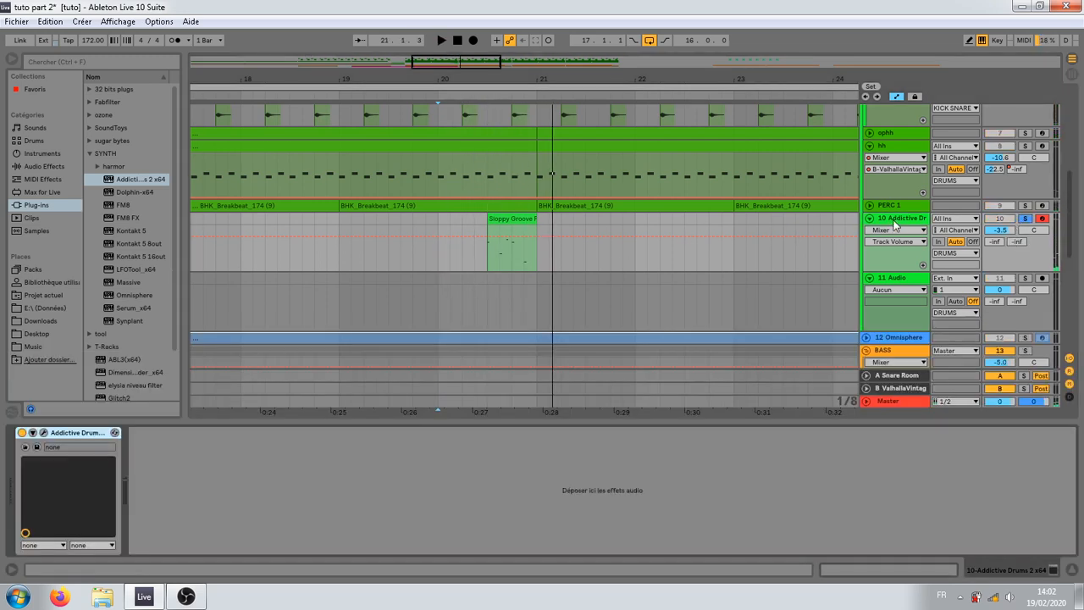
{"action": "left_click", "coordinate": [44, 432]}
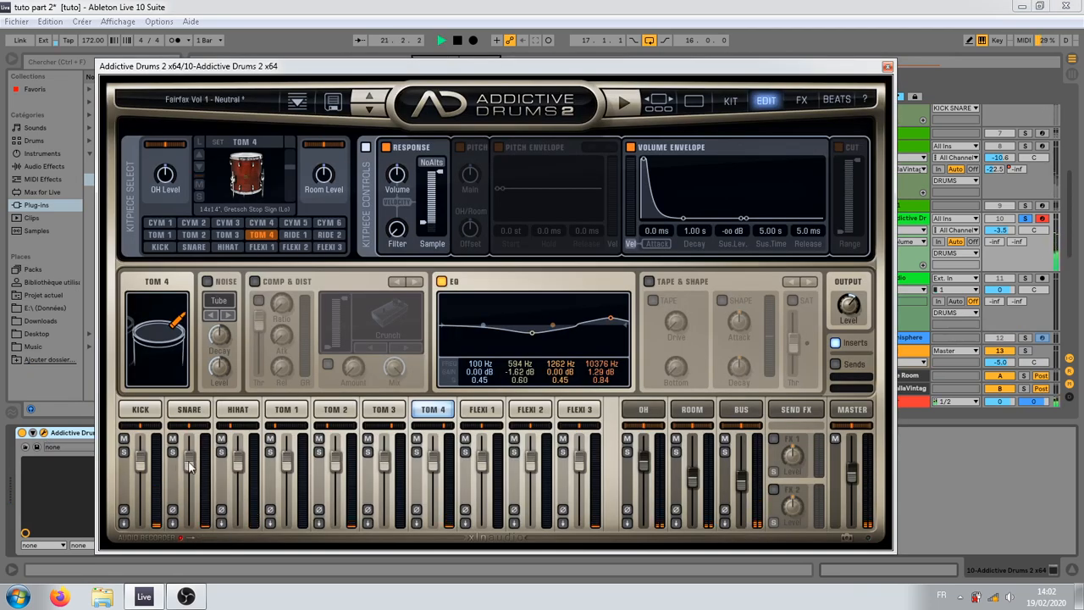
{"action": "key", "text": "space"}
{"action": "left_click_drag", "start_coordinate": [745, 486], "coordinate": [745, 523]}
{"action": "key", "text": "space"}
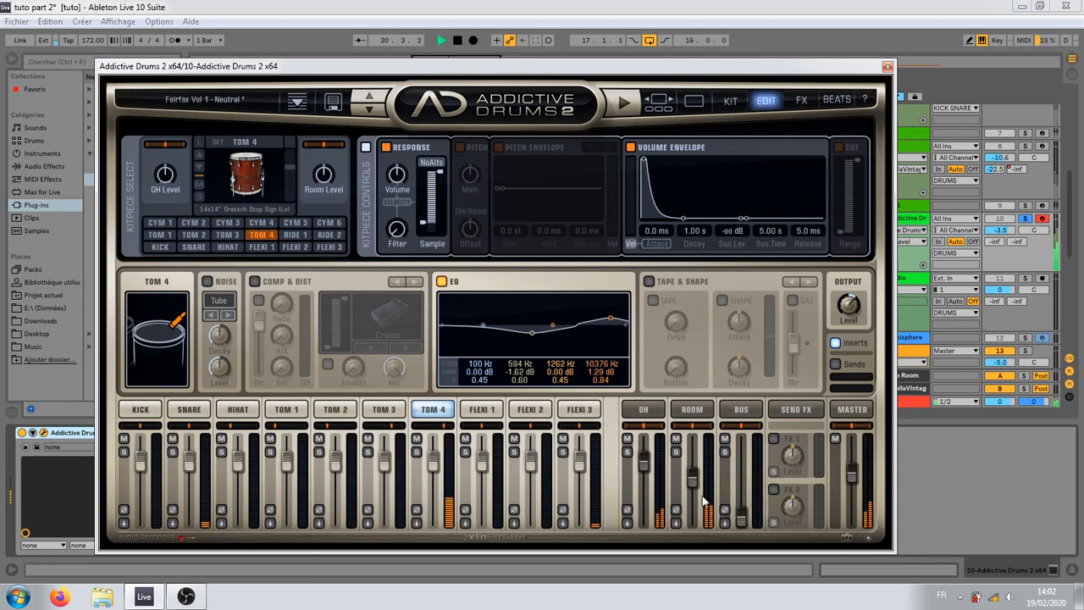
{"action": "left_click_drag", "start_coordinate": [693, 480], "coordinate": [693, 492]}
{"action": "left_click_drag", "start_coordinate": [643, 463], "coordinate": [641, 478]}
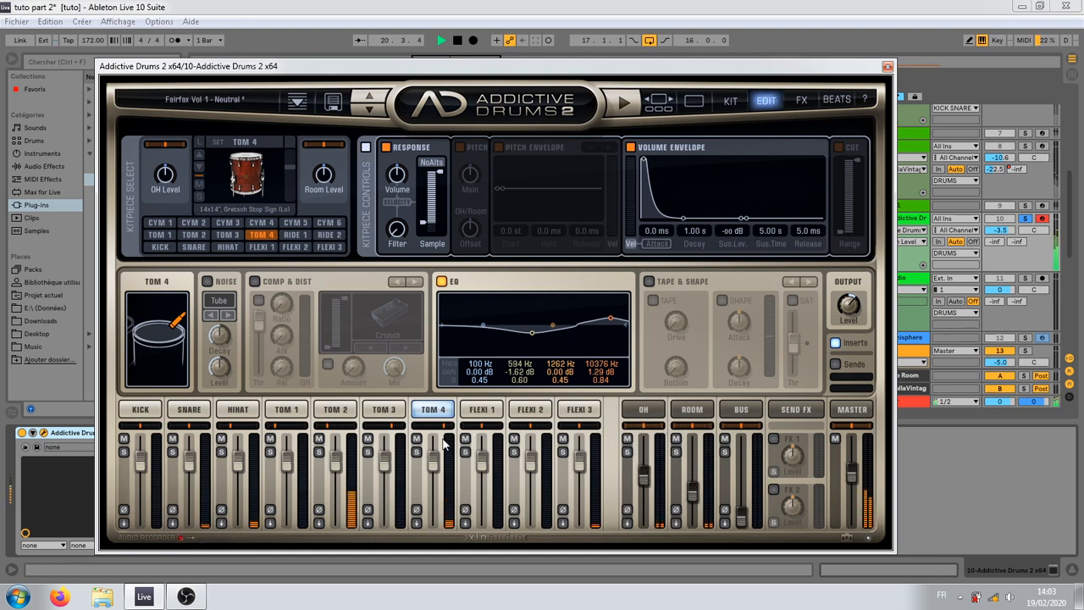
Step: Enable the kick's volume envelope with a 258 ms decay and -25.5 dB sustain level, and try a shorter Tom 4 decay
{"action": "left_click", "coordinate": [155, 414]}
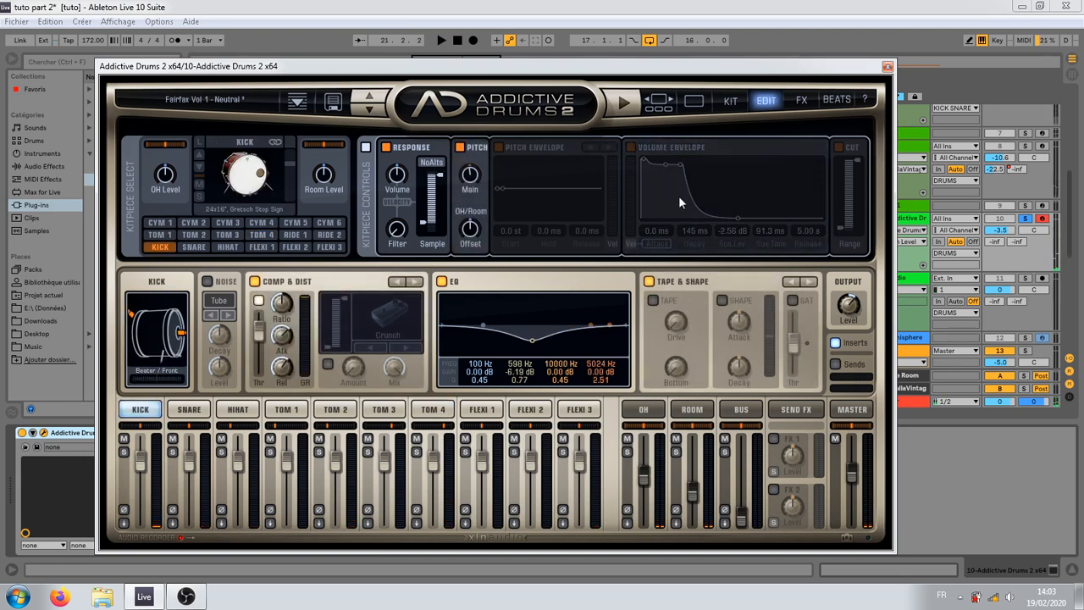
{"action": "left_click", "coordinate": [630, 148]}
{"action": "left_click_drag", "start_coordinate": [684, 173], "coordinate": [684, 207]}
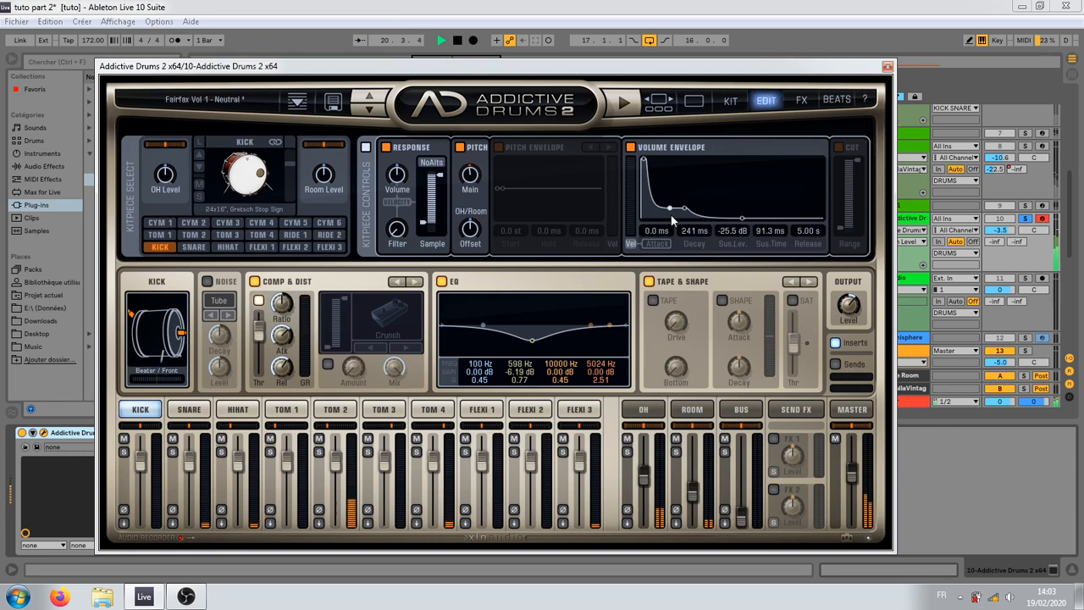
{"action": "left_click_drag", "start_coordinate": [670, 216], "coordinate": [671, 216]}
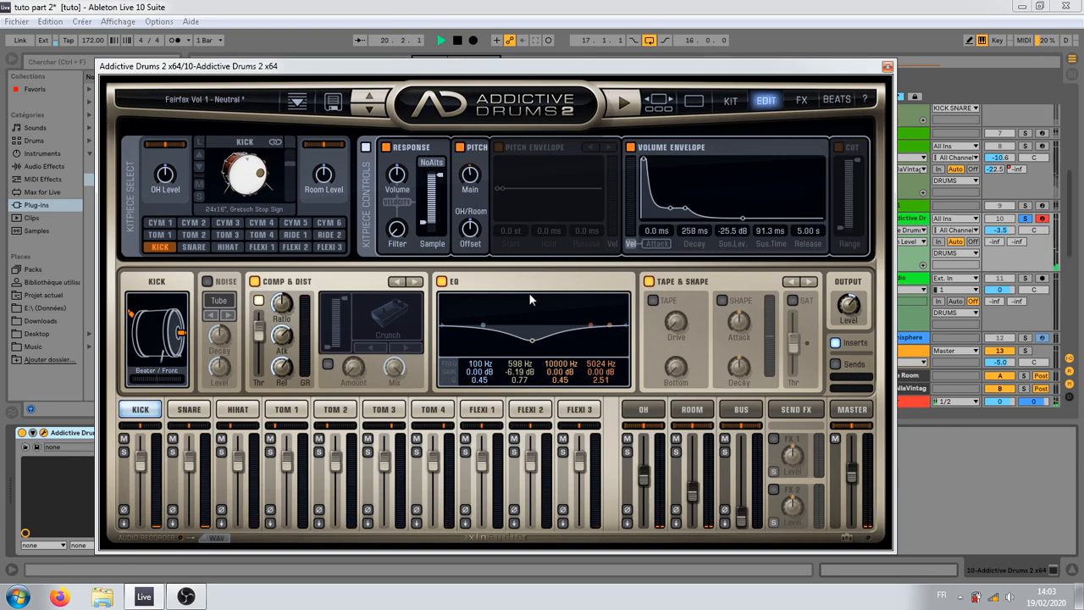
{"action": "left_click", "coordinate": [433, 409]}
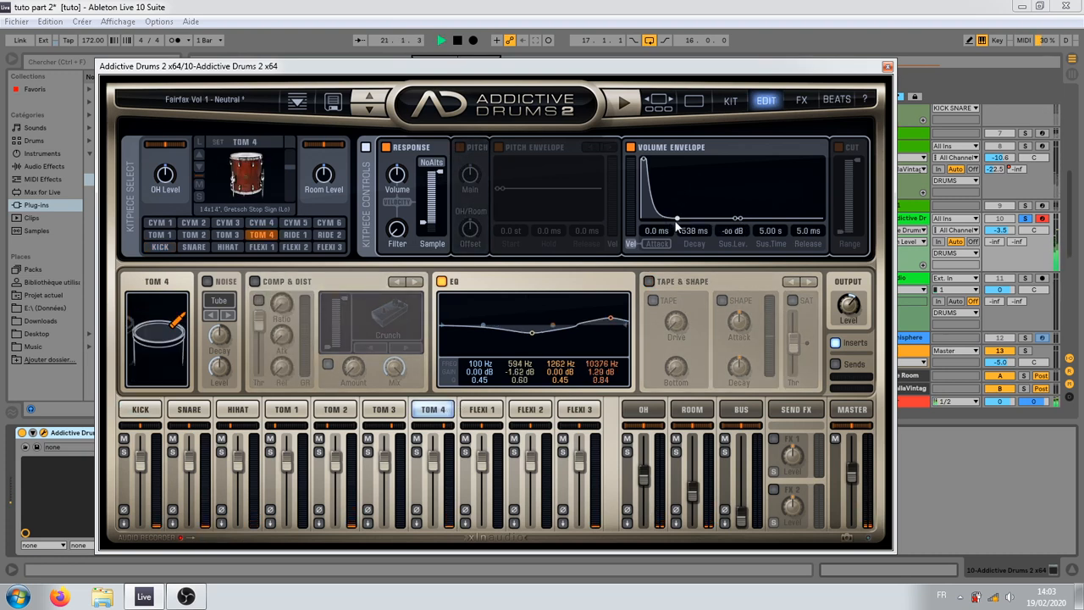
{"action": "left_click", "coordinate": [887, 67]}
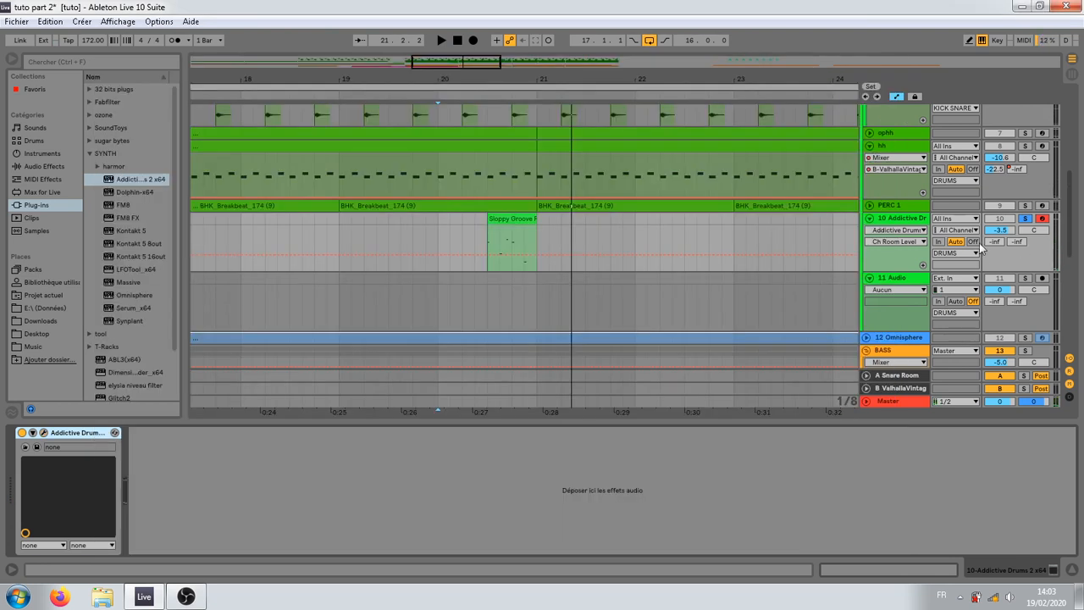
Step: Unsolo the Addictive Drums track and play the arrangement from bar 15 through the fill into the drop
{"action": "scroll", "coordinate": [443, 276], "scroll_direction": "up", "scroll_amount": 3}
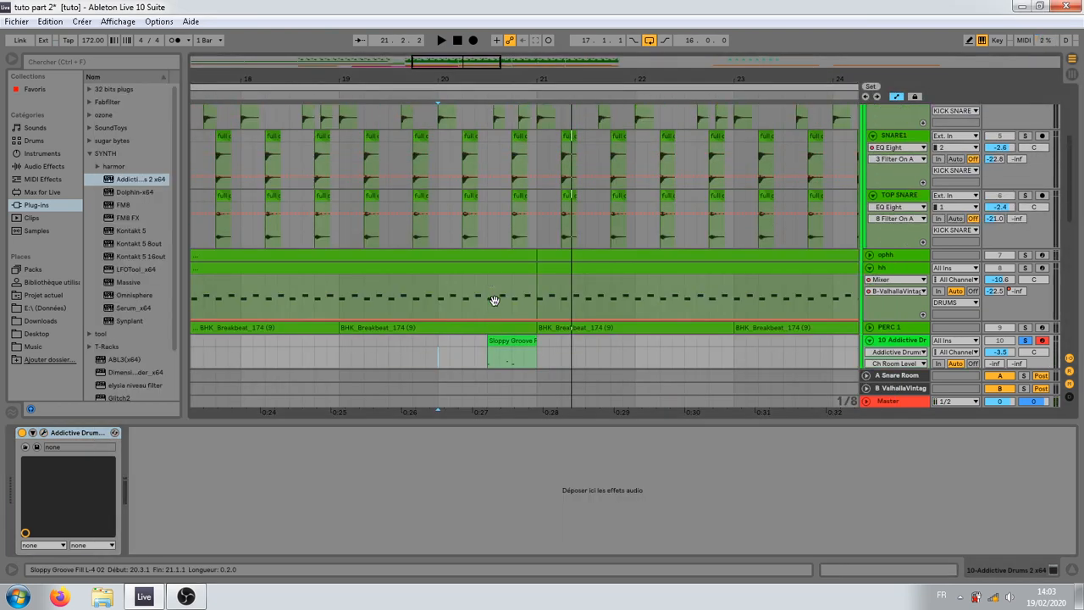
{"action": "left_click", "coordinate": [339, 311]}
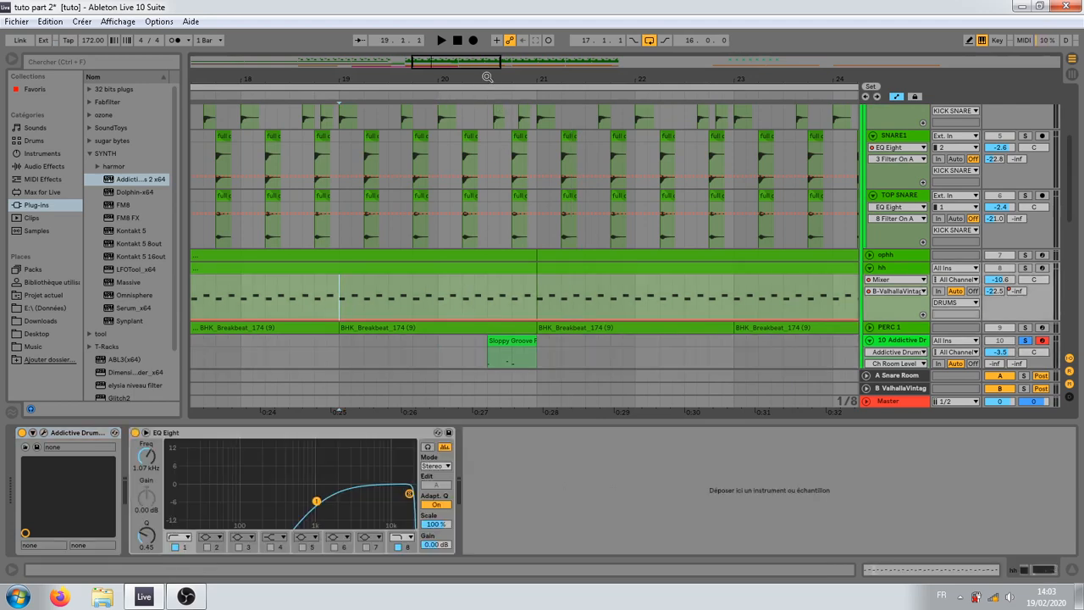
{"action": "left_click_drag", "start_coordinate": [487, 77], "coordinate": [488, 107]}
{"action": "left_click", "coordinate": [426, 286]}
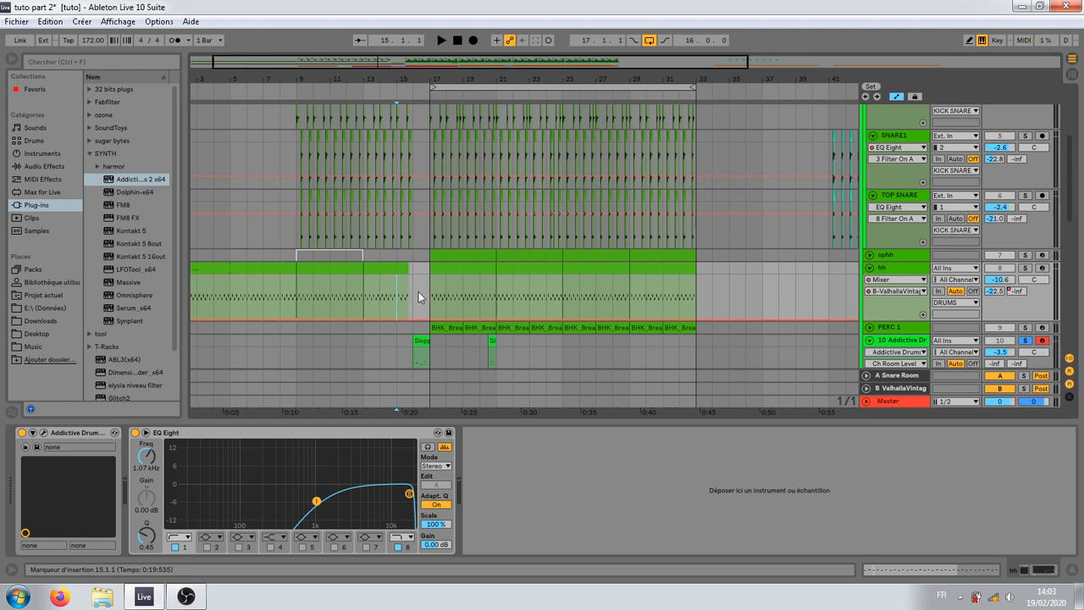
{"action": "key", "text": "space"}
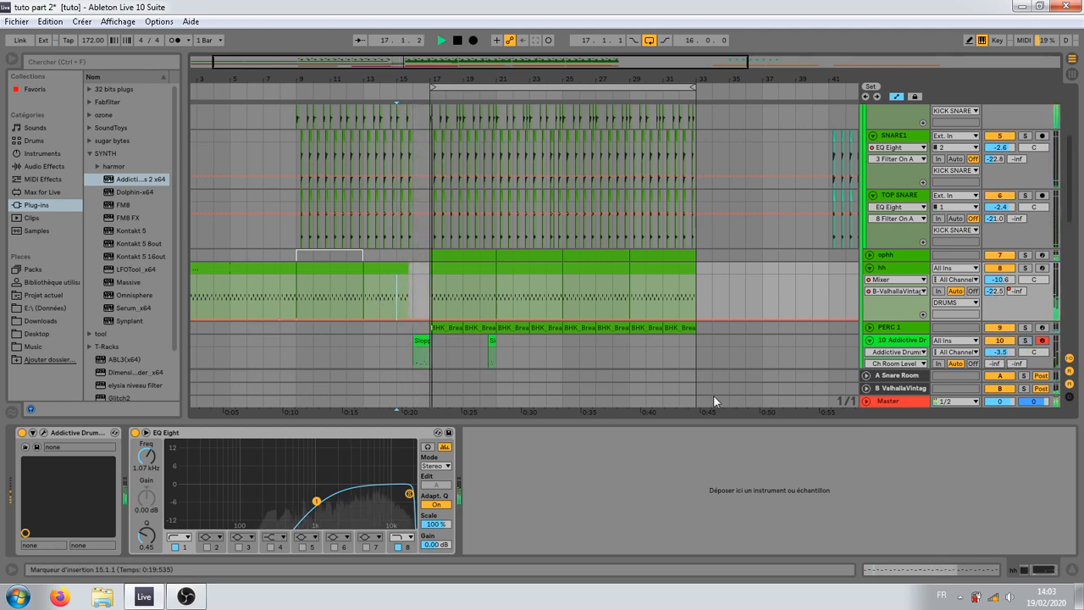
{"action": "key", "text": "space"}
{"action": "key", "text": "space"}
{"action": "scroll", "coordinate": [498, 360], "scroll_direction": "down", "scroll_amount": 3}
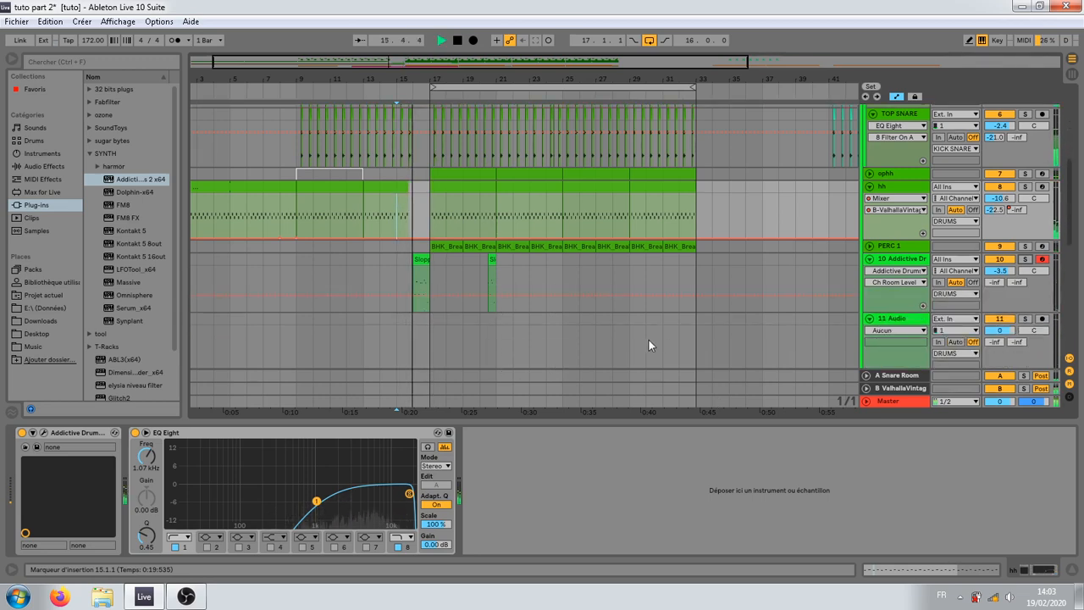
{"action": "key", "text": "space"}
Step: Copy the last kick clip of bar 15 to 16.1.1 on the KICK track and audition it
{"action": "left_click", "coordinate": [915, 260]}
{"action": "scroll", "coordinate": [421, 298], "scroll_direction": "up", "scroll_amount": 4}
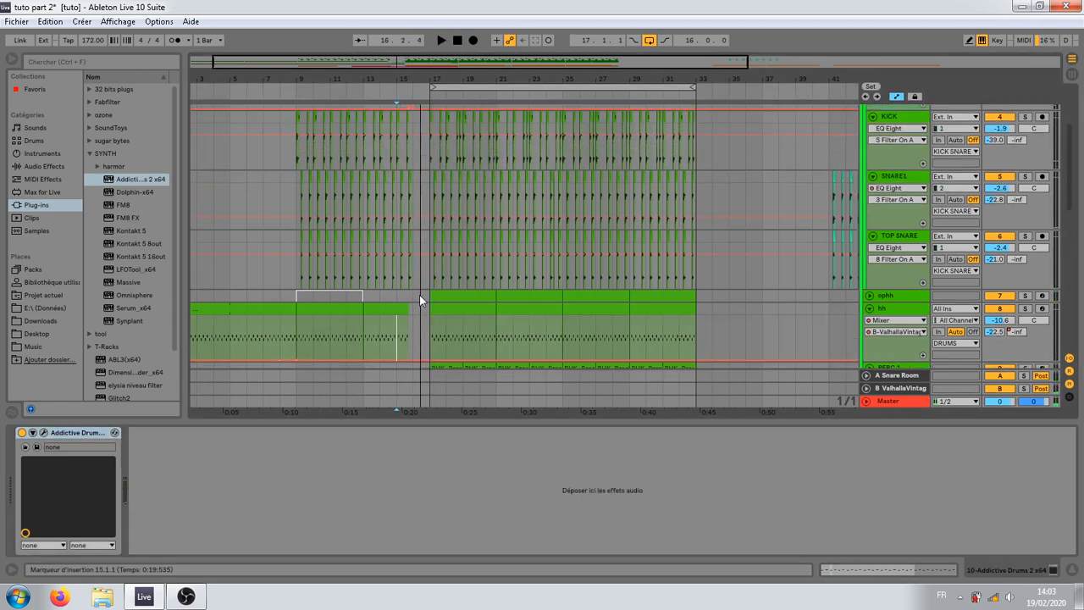
{"action": "scroll", "coordinate": [421, 297], "scroll_direction": "up", "scroll_amount": 4}
{"action": "left_click_drag", "start_coordinate": [426, 76], "coordinate": [429, 153]}
{"action": "left_click", "coordinate": [390, 251]}
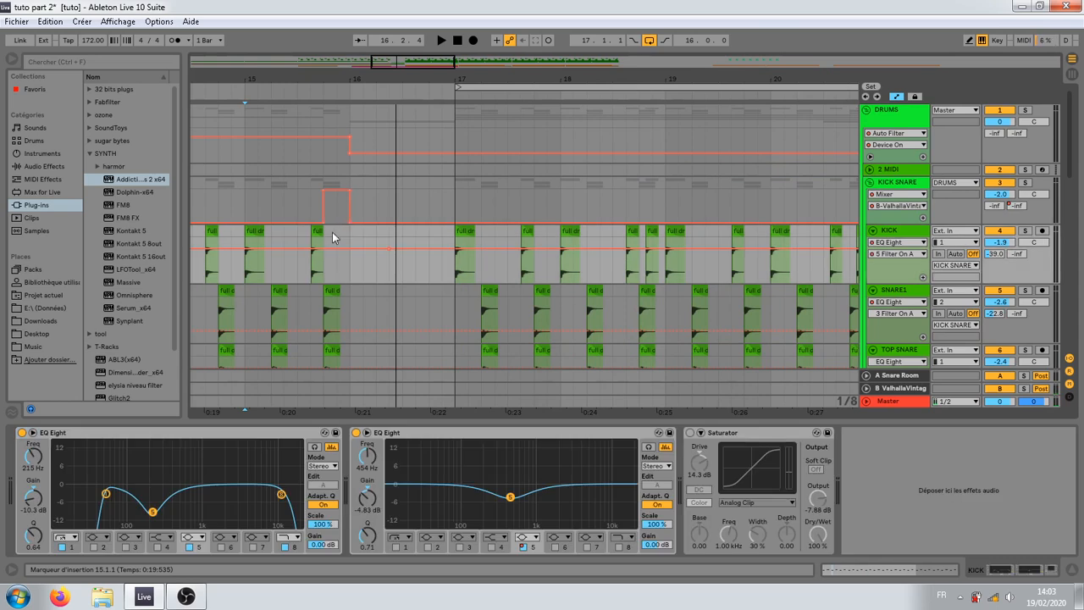
{"action": "mouse_move", "coordinate": [329, 239]}
{"action": "left_mouse_down"}
{"action": "mouse_move", "coordinate": [315, 242]}
{"action": "mouse_move", "coordinate": [339, 240]}
{"action": "mouse_move", "coordinate": [315, 243]}
{"action": "mouse_move", "coordinate": [374, 244]}
{"action": "mouse_move", "coordinate": [356, 242]}
{"action": "left_mouse_up"}
{"action": "left_click", "coordinate": [313, 243]}
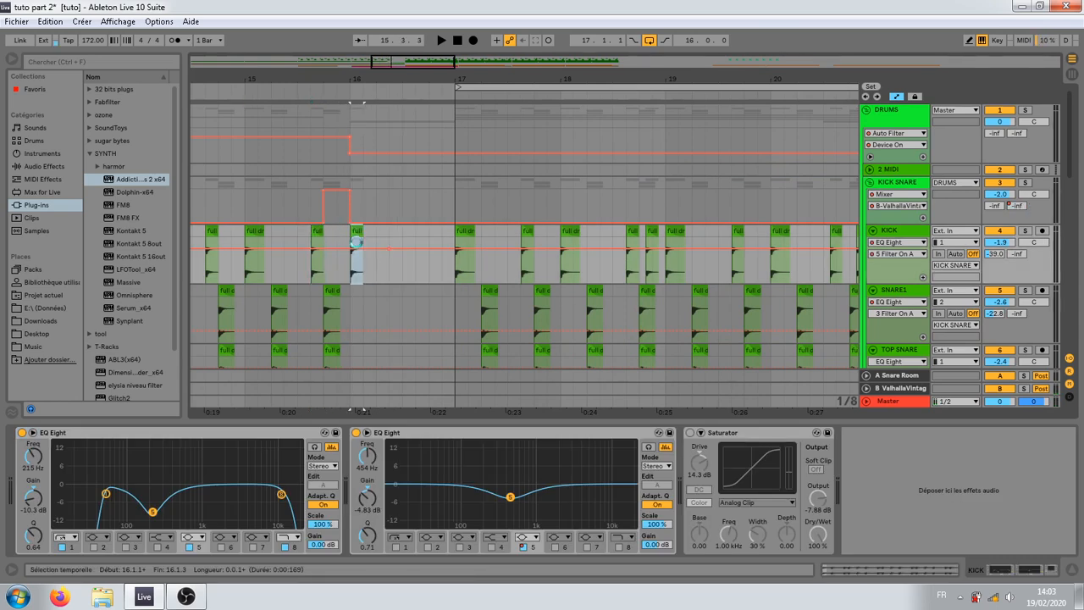
{"action": "left_click", "coordinate": [358, 230]}
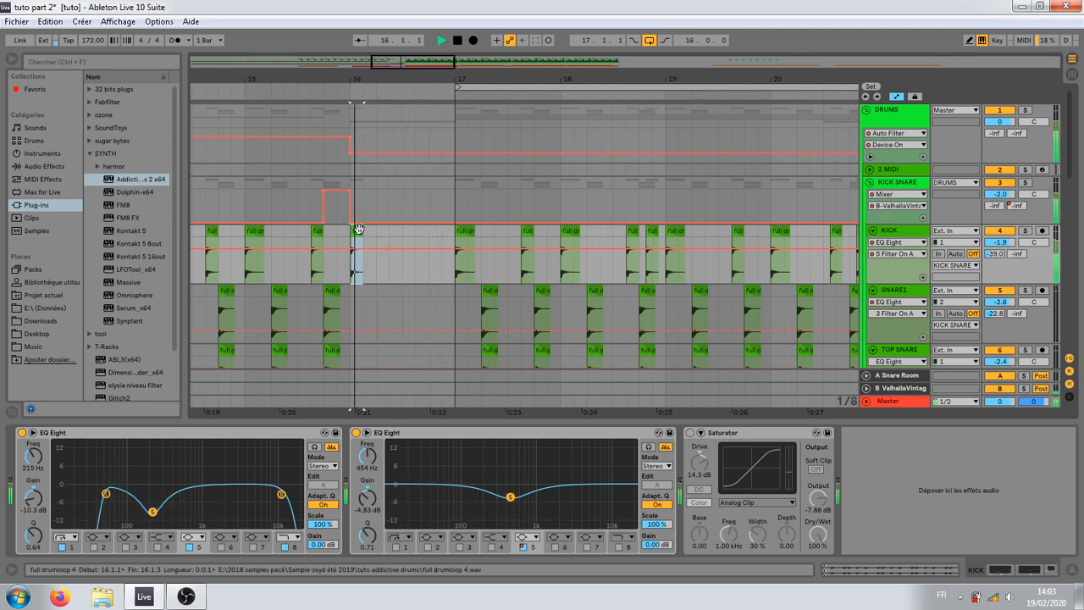
{"action": "key", "text": "space"}
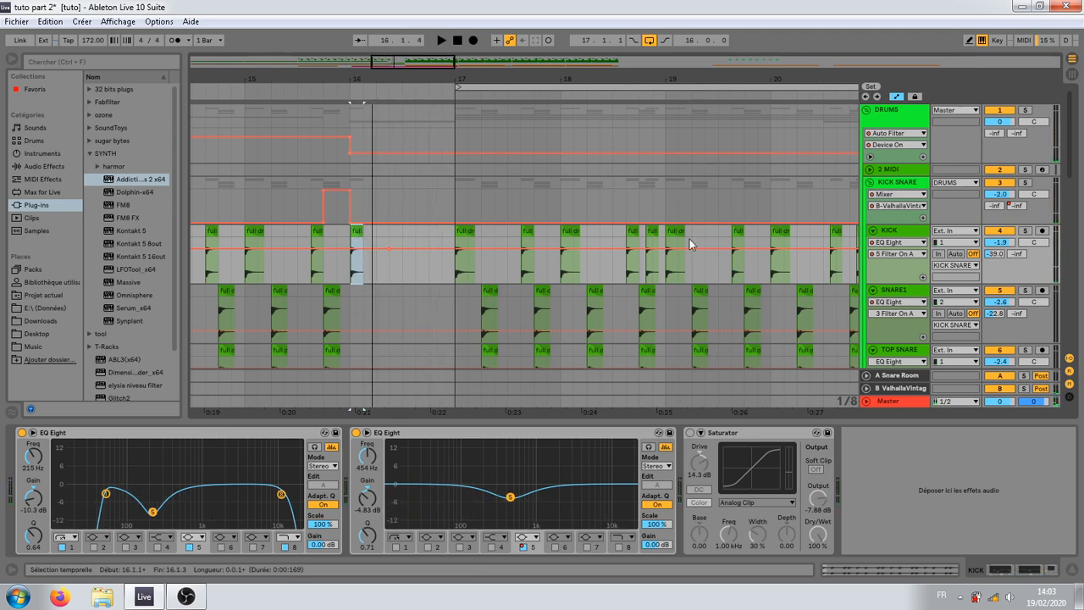
Step: Lower the copied kick clip's gain to -5.69 dB and play from bar 15 through the fill
{"action": "double_click", "coordinate": [358, 230]}
{"action": "left_click_drag", "start_coordinate": [109, 469], "coordinate": [109, 476]}
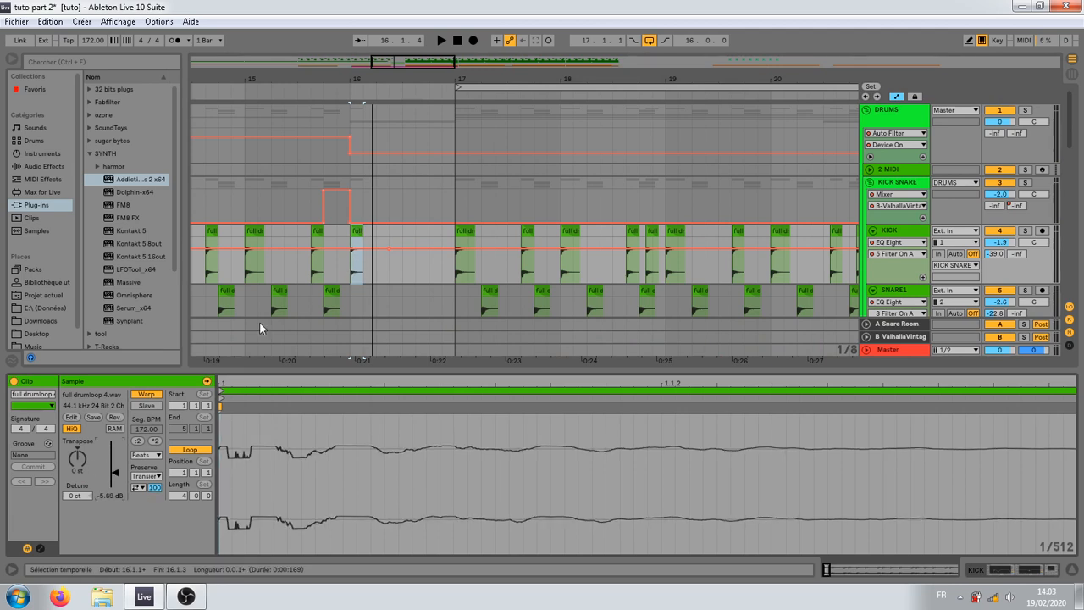
{"action": "key", "text": "space"}
{"action": "left_click", "coordinate": [260, 277]}
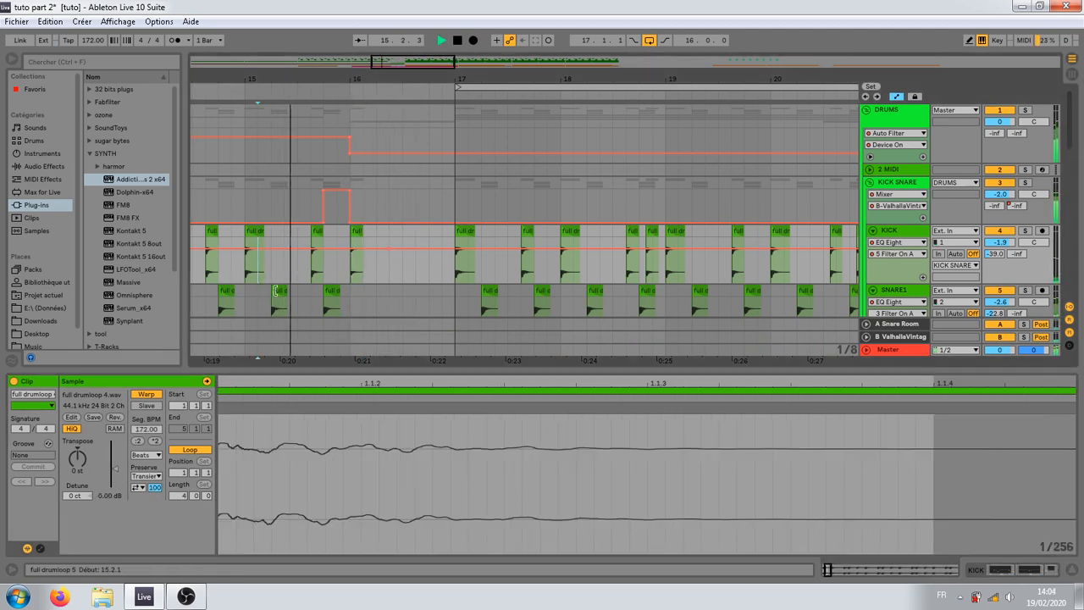
{"action": "scroll", "coordinate": [370, 285], "scroll_direction": "down", "scroll_amount": 5}
{"action": "scroll", "coordinate": [376, 284], "scroll_direction": "down", "scroll_amount": 3}
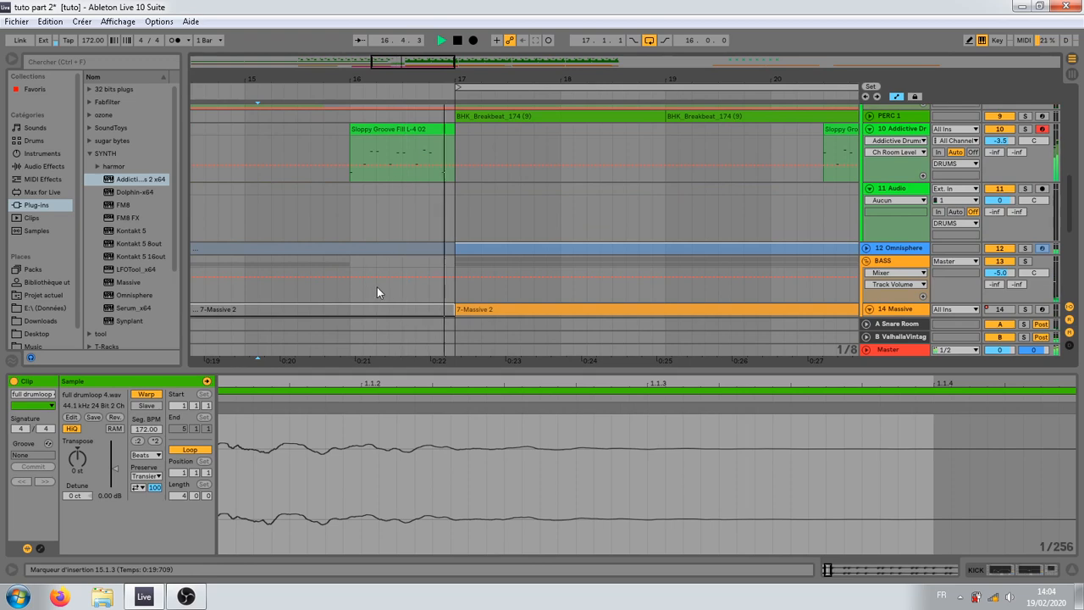
Step: In Addictive Drums 2, set the kick's volume envelope to 457 ms decay, -20.5 dB sustain level and 554 ms release
{"action": "double_click", "coordinate": [916, 130]}
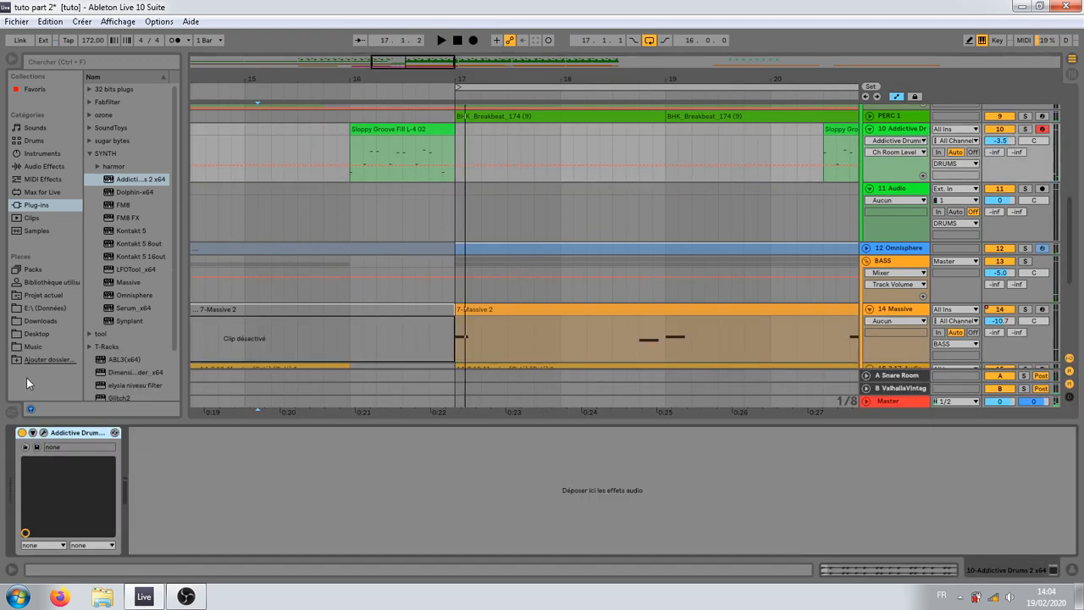
{"action": "left_click", "coordinate": [44, 433]}
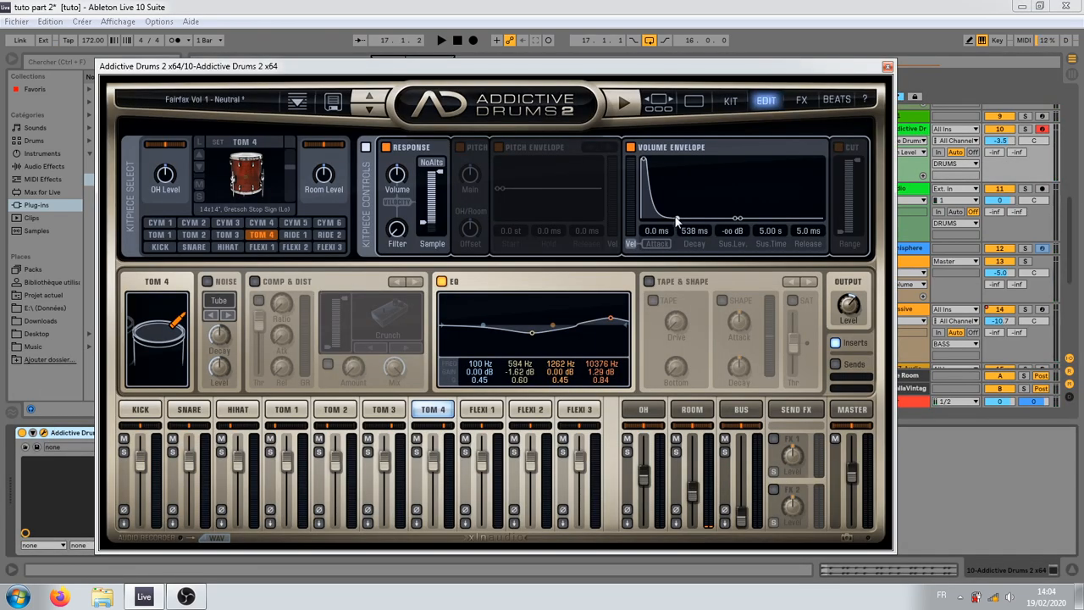
{"action": "left_click", "coordinate": [133, 411]}
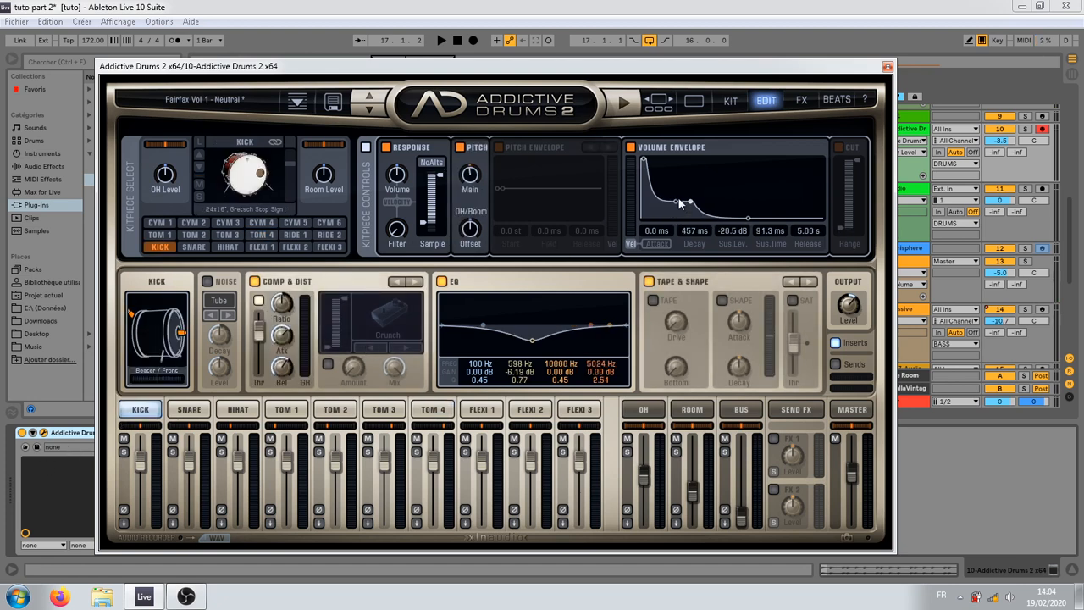
Step: Play the fill into bar 17 with Addictive Drums soloed and in the full mix, moving the plug-in window clear of the arrangement
{"action": "left_click", "coordinate": [1029, 129]}
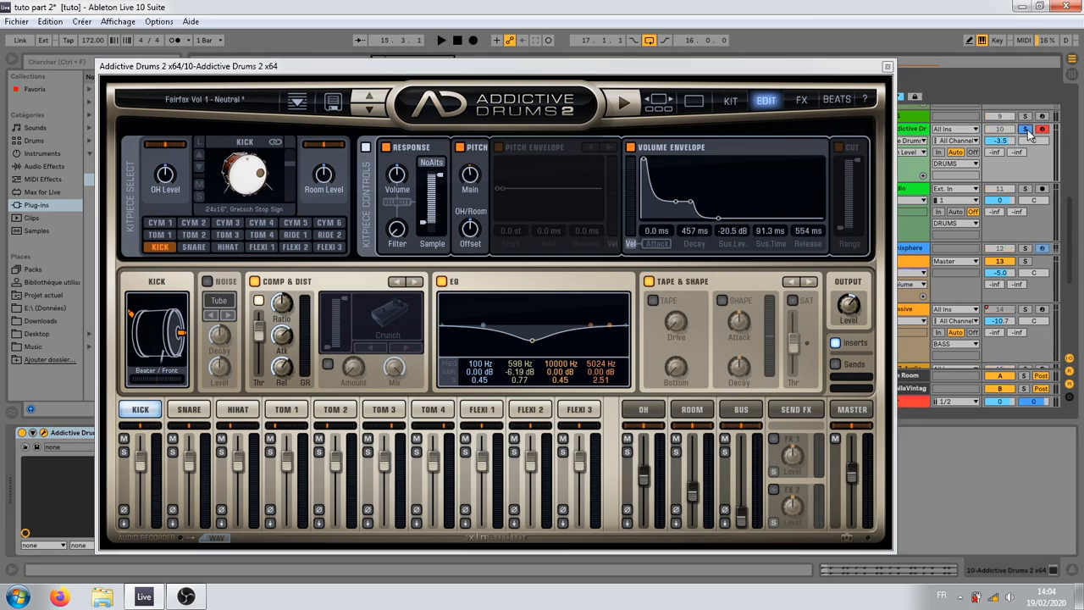
{"action": "left_click_drag", "start_coordinate": [857, 71], "coordinate": [801, 417]}
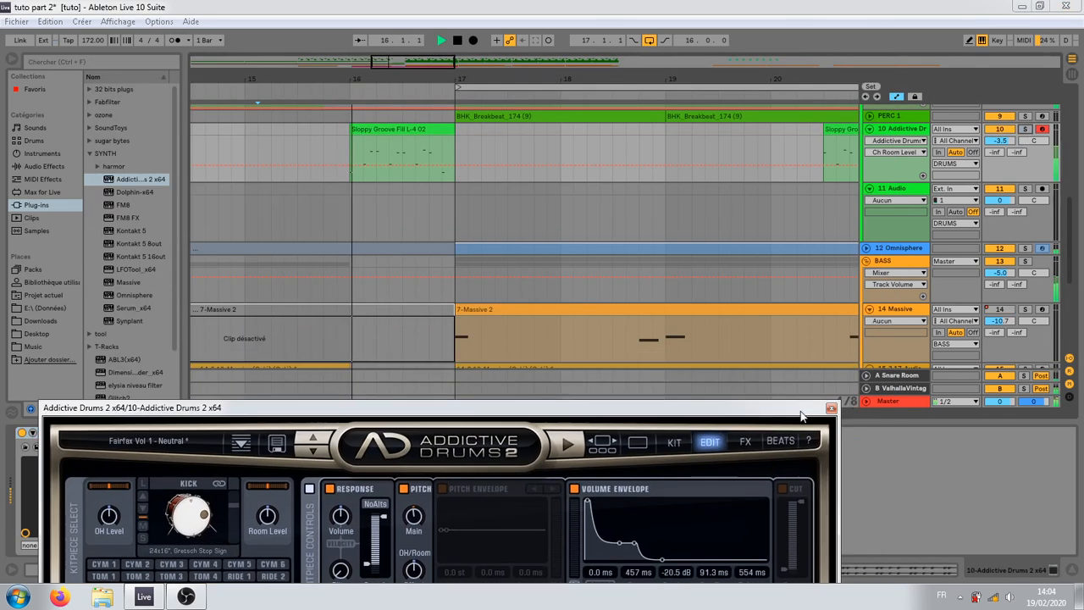
{"action": "key", "text": "space"}
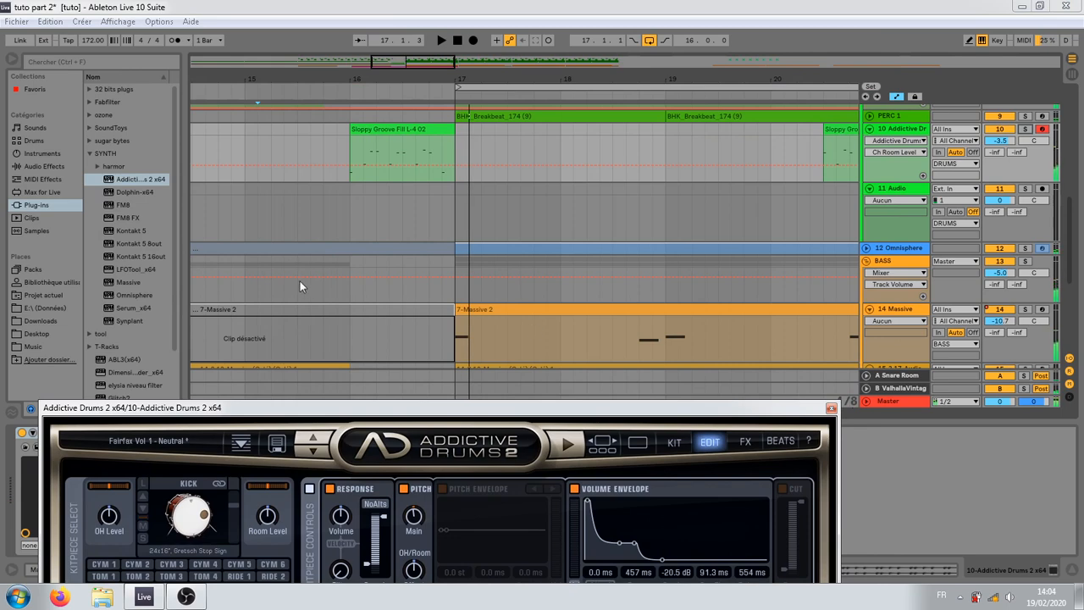
{"action": "scroll", "coordinate": [351, 228], "scroll_direction": "up", "scroll_amount": 5}
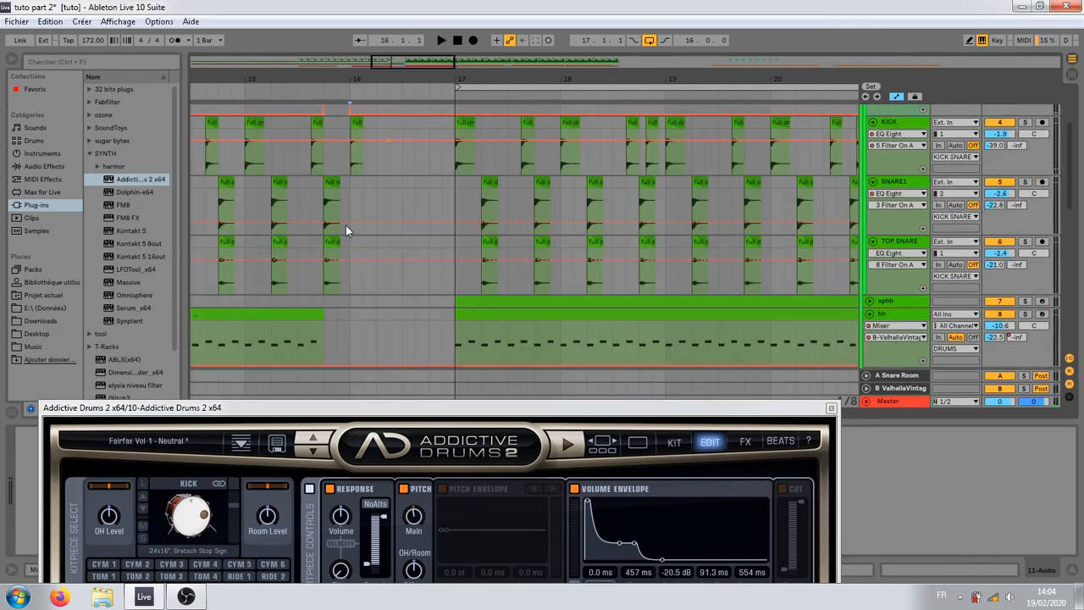
Step: Play the bar 16 fill repeatedly from the added kick clip to judge how the kick supports it
{"action": "left_click", "coordinate": [348, 225]}
{"action": "key", "text": "space"}
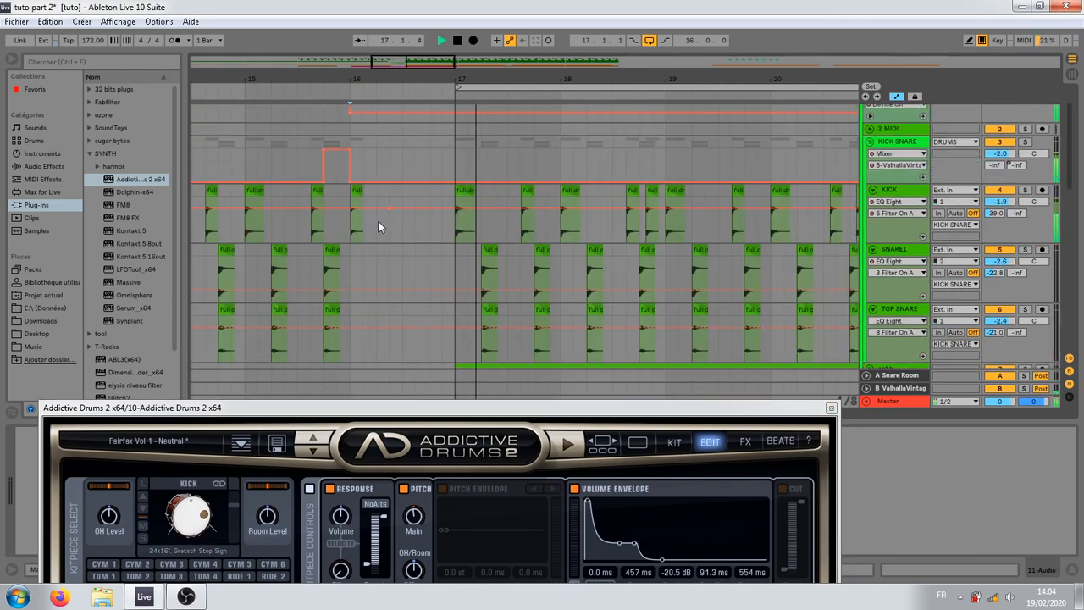
{"action": "key", "text": "space"}
{"action": "key", "text": "space"}
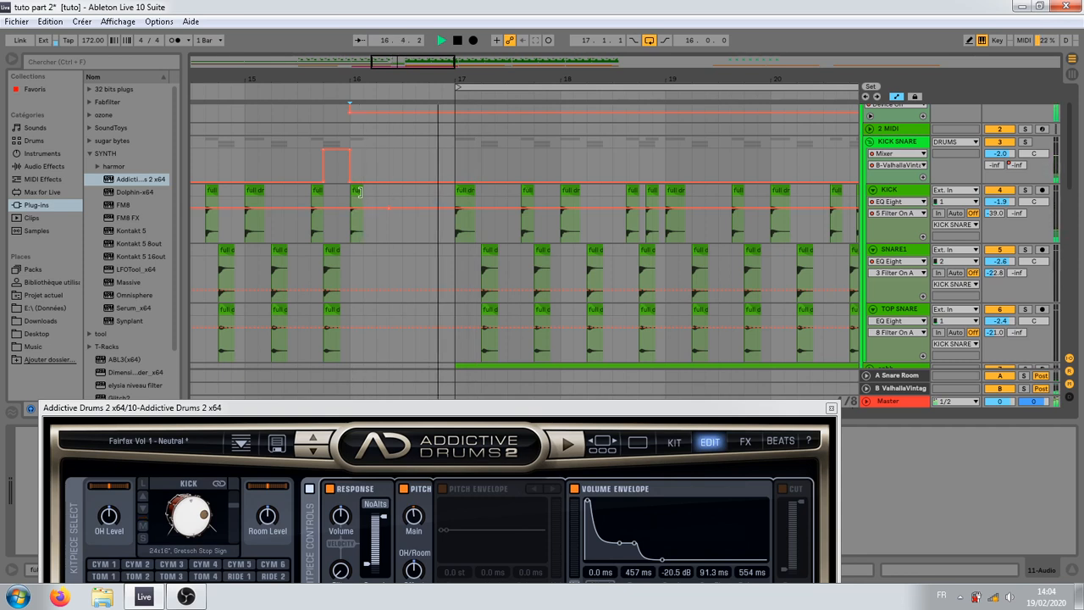
{"action": "left_click", "coordinate": [362, 196]}
{"action": "key", "text": "space"}
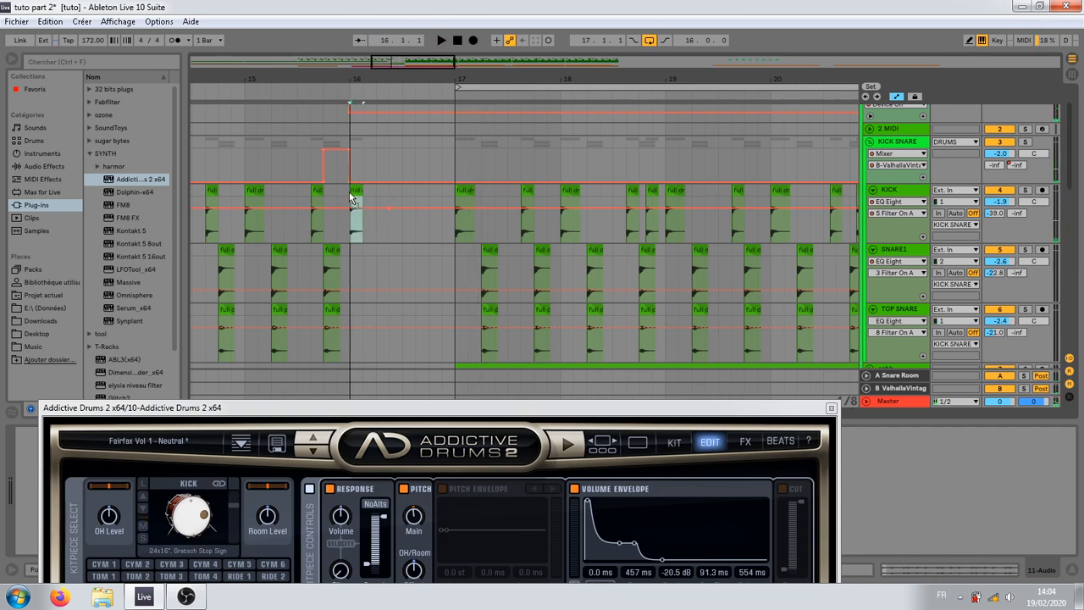
{"action": "left_click", "coordinate": [366, 222]}
{"action": "key", "text": "space"}
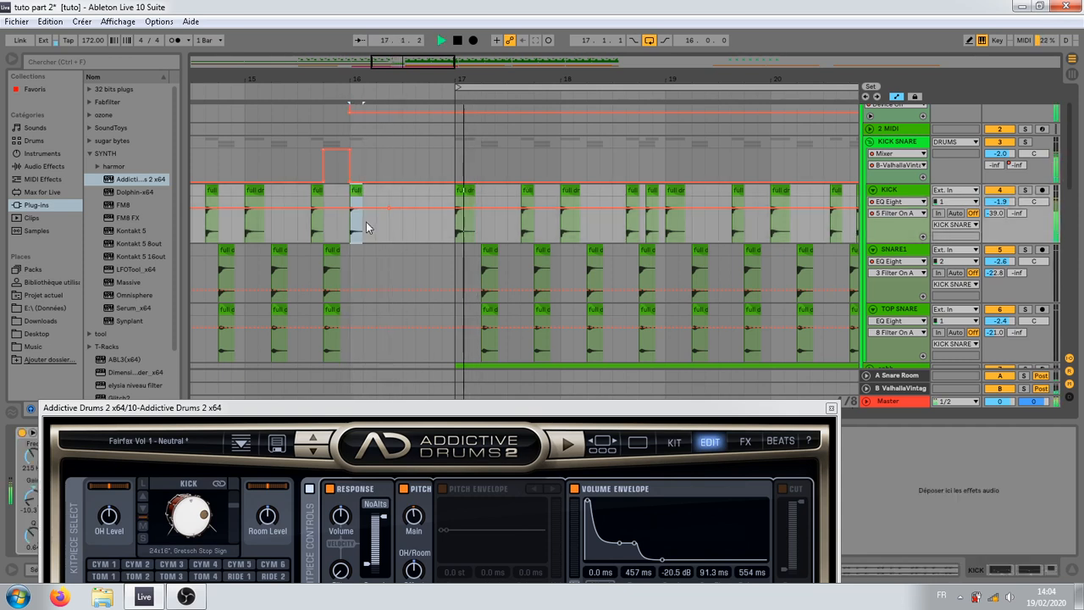
Step: Play the arrangement from bar 15 through the bar 16 and bar 20 fills up to bar 25
{"action": "left_click", "coordinate": [233, 223]}
{"action": "key", "text": "space"}
{"action": "key", "text": "space"}
{"action": "scroll", "coordinate": [434, 258], "scroll_direction": "down", "scroll_amount": 6}
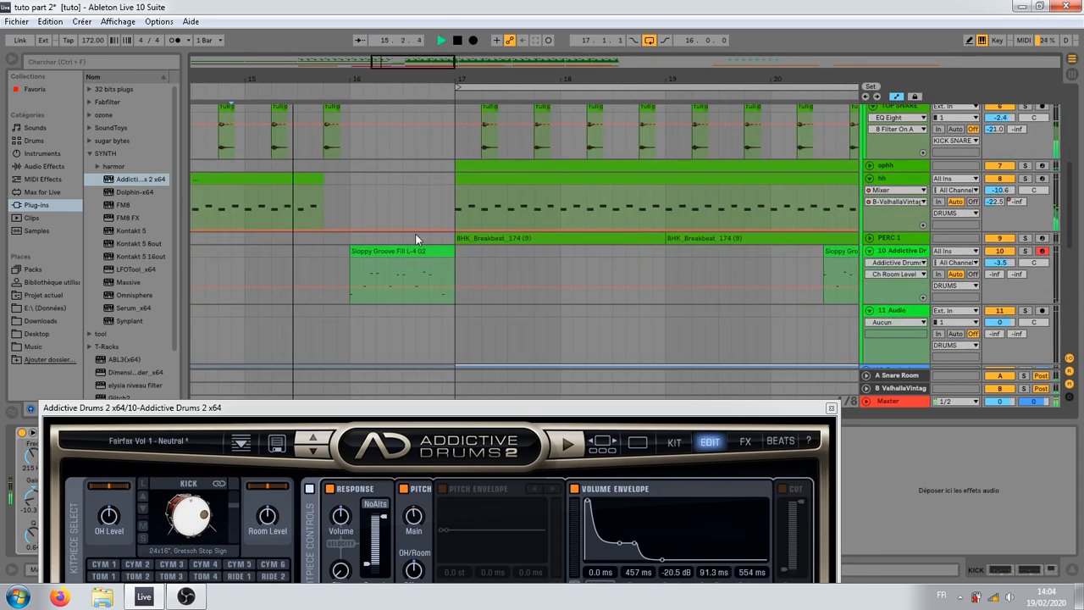
{"action": "left_click_drag", "start_coordinate": [658, 80], "coordinate": [510, 42]}
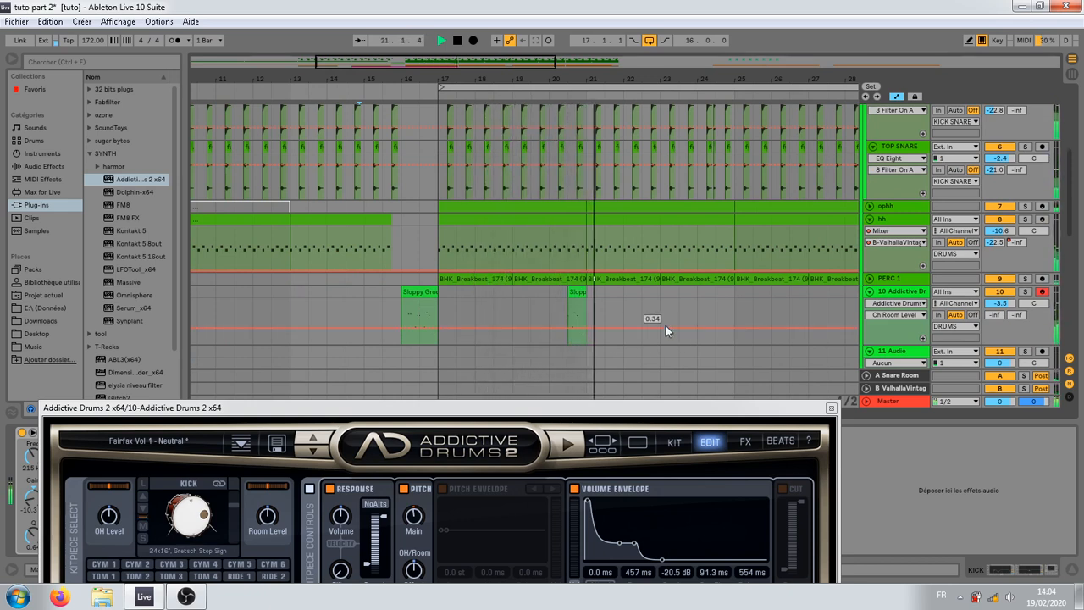
{"action": "left_click", "coordinate": [641, 291]}
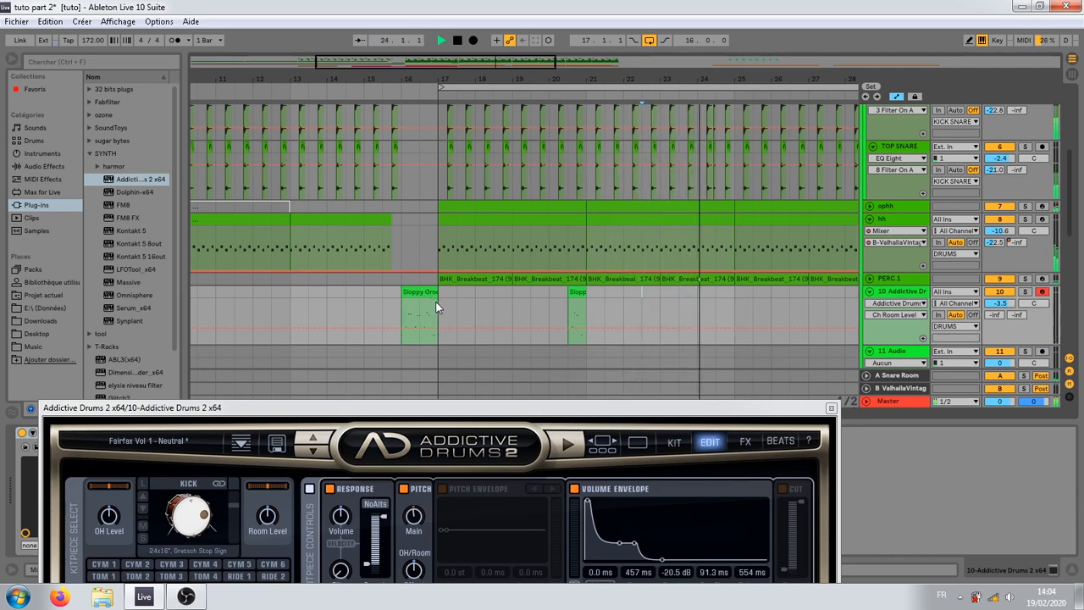
{"action": "key", "text": "space"}
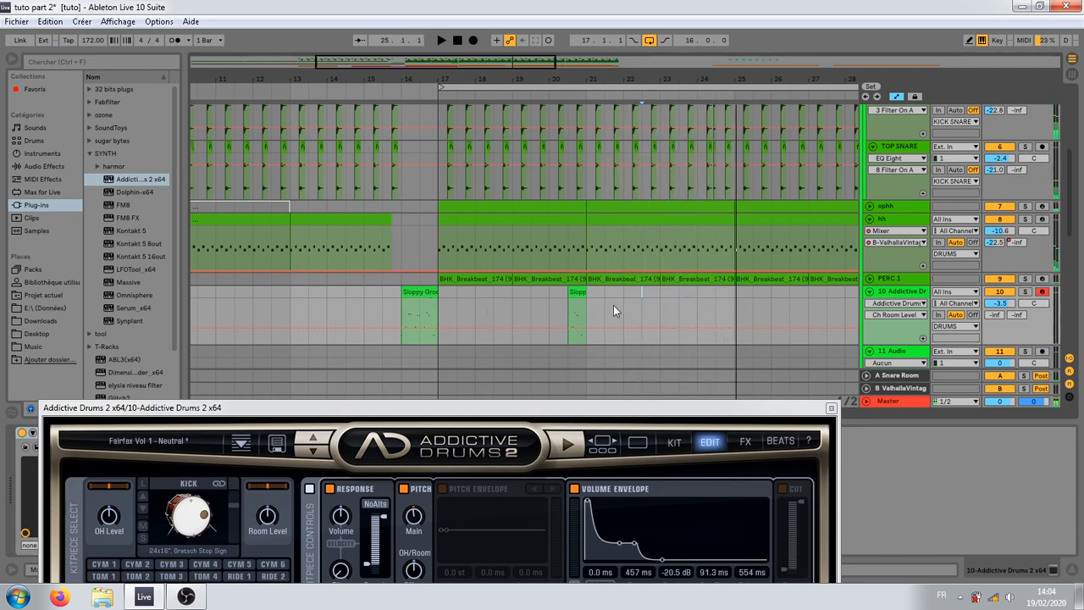
Step: Copy the bar 20 fill clip on the Addictive Drums track to 24.3, ending at bar 25, and audition it
{"action": "left_click_drag", "start_coordinate": [578, 313], "coordinate": [727, 297]}
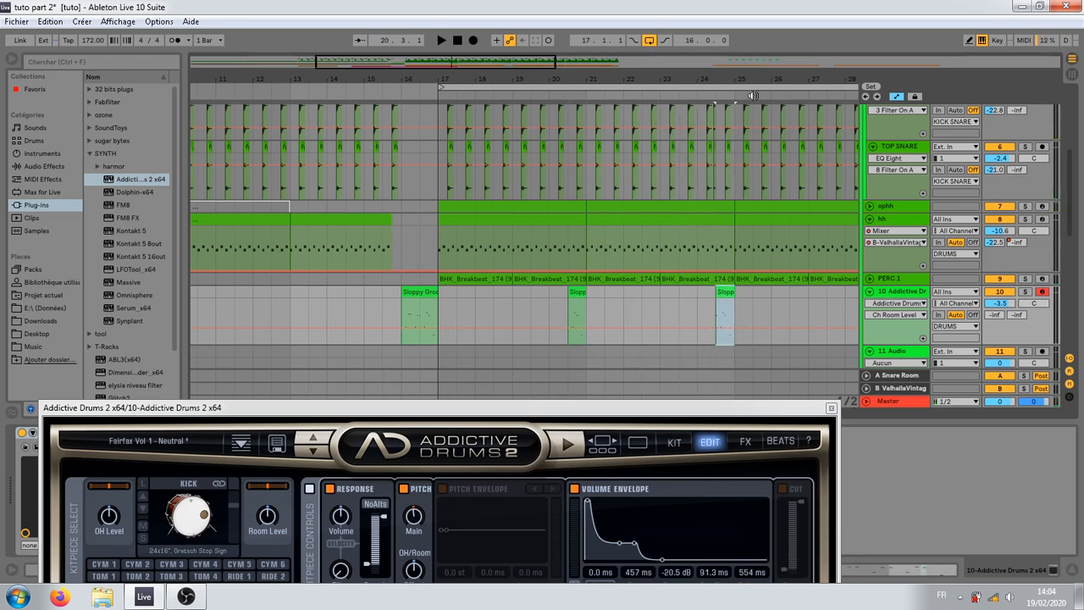
{"action": "key", "text": "space"}
{"action": "key", "text": "space"}
{"action": "left_click_drag", "start_coordinate": [730, 80], "coordinate": [712, 199]}
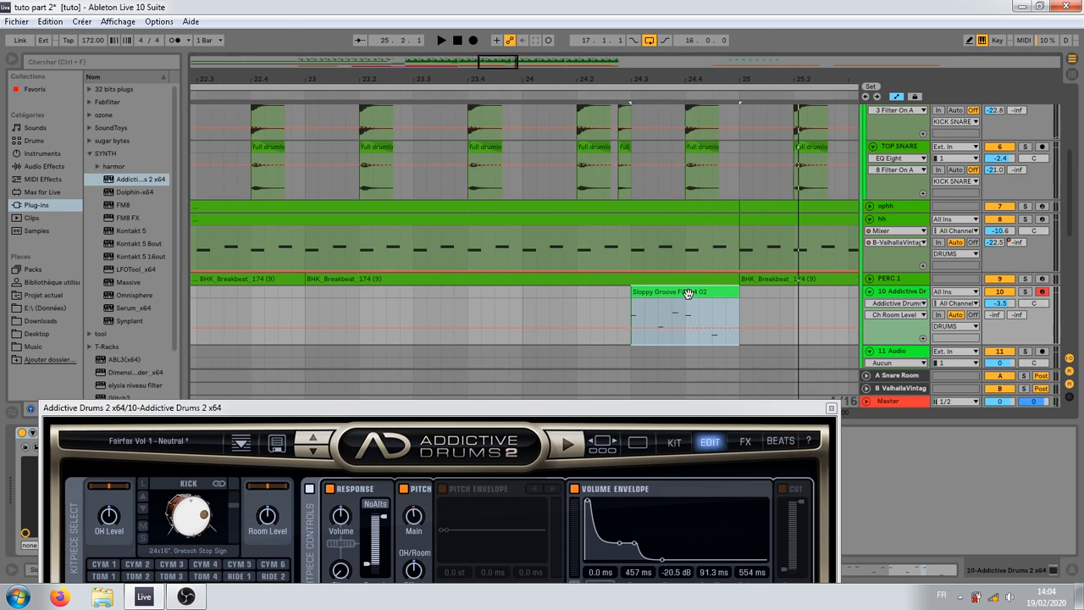
Step: Try extending the copied fill's start back to 24.2, moving the clip to 24.4 and trimming its end at bar 25
{"action": "left_click_drag", "start_coordinate": [632, 294], "coordinate": [580, 305]}
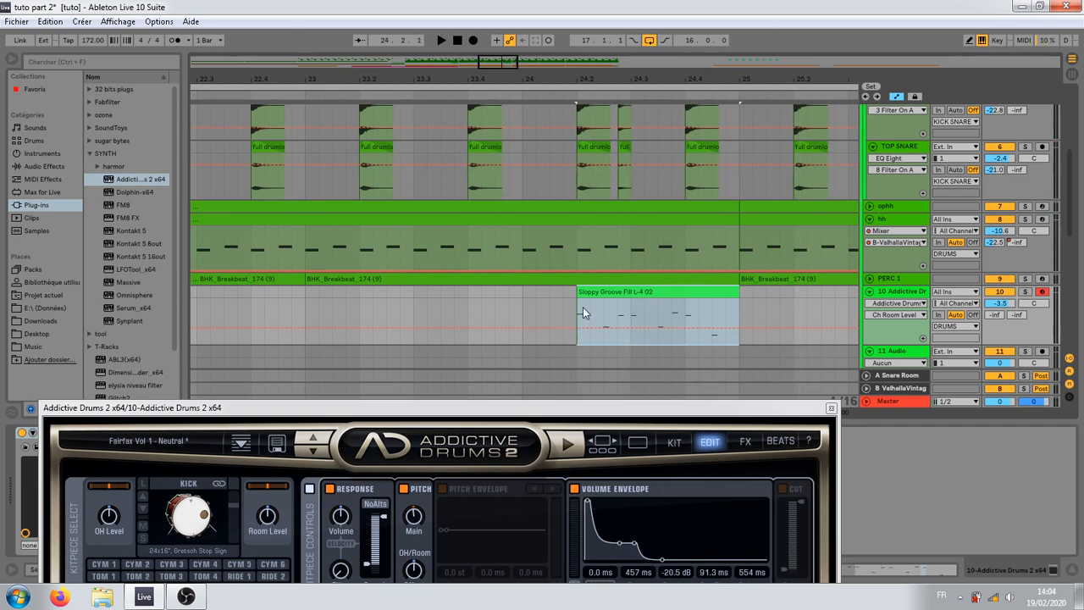
{"action": "left_click_drag", "start_coordinate": [608, 292], "coordinate": [703, 291]}
{"action": "key", "text": "space"}
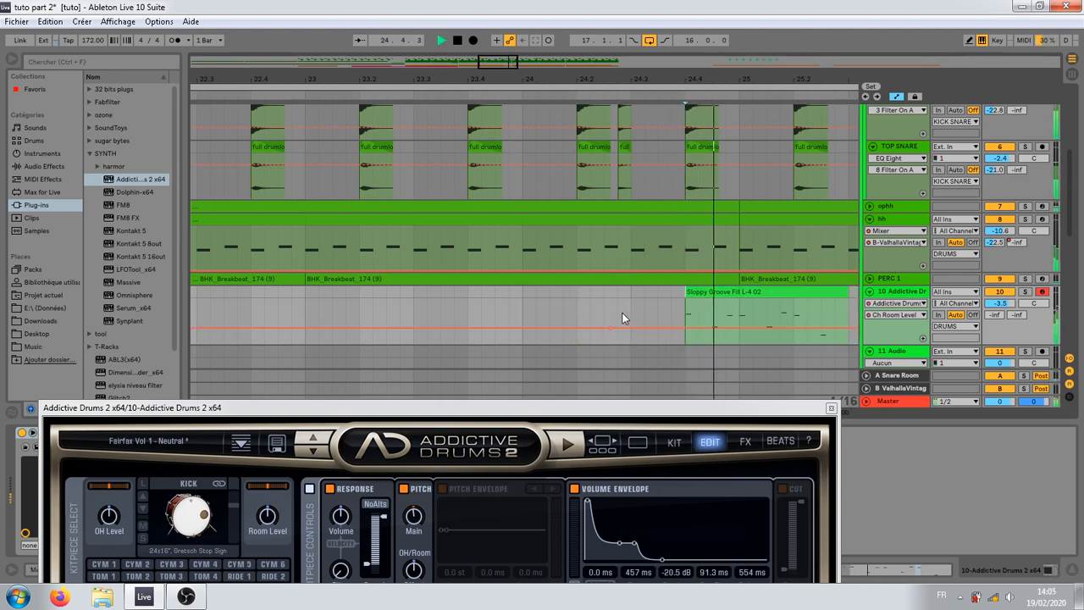
{"action": "key", "text": "space"}
{"action": "mouse_move", "coordinate": [848, 301]}
{"action": "left_mouse_down"}
{"action": "mouse_move", "coordinate": [730, 298]}
{"action": "mouse_move", "coordinate": [740, 303]}
{"action": "left_mouse_up"}
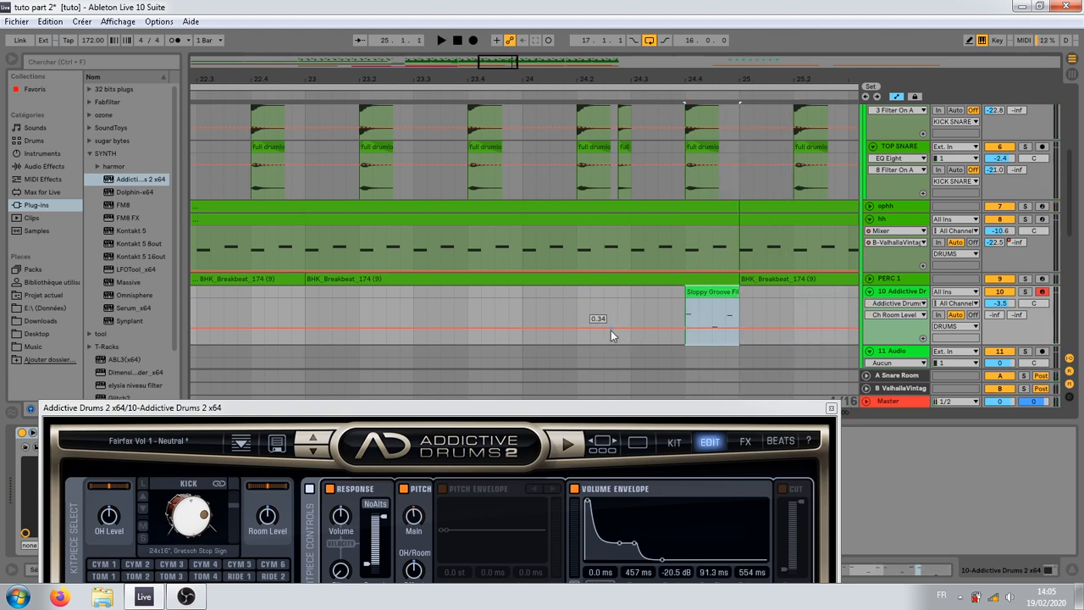
Step: Play the shortened fill from bar 24 in the full mix and with the Addictive Drums track soloed
{"action": "left_click", "coordinate": [536, 306]}
{"action": "key", "text": "space"}
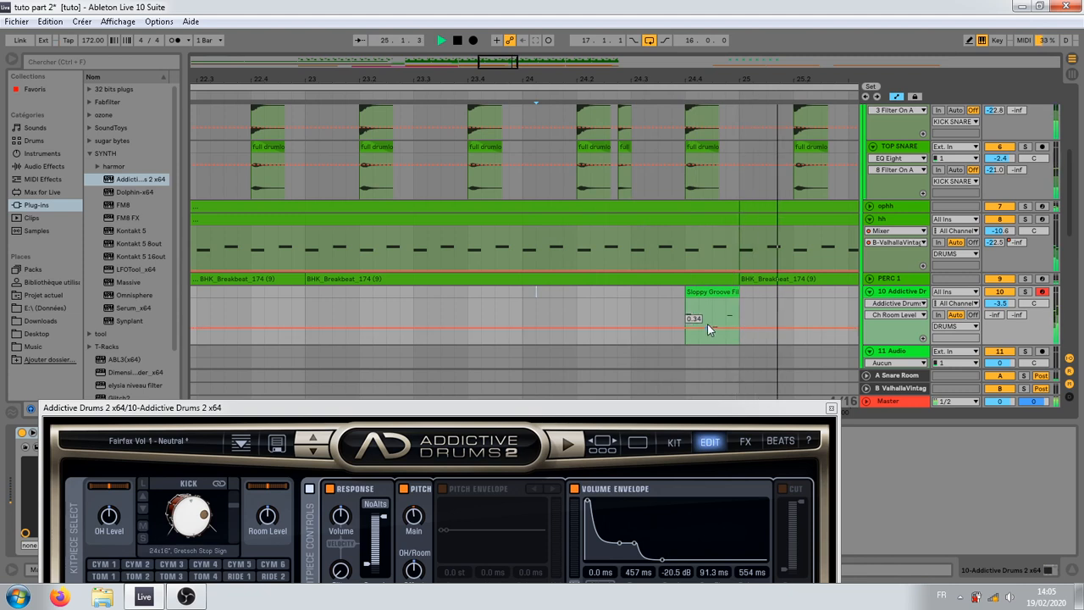
{"action": "left_click", "coordinate": [1025, 292]}
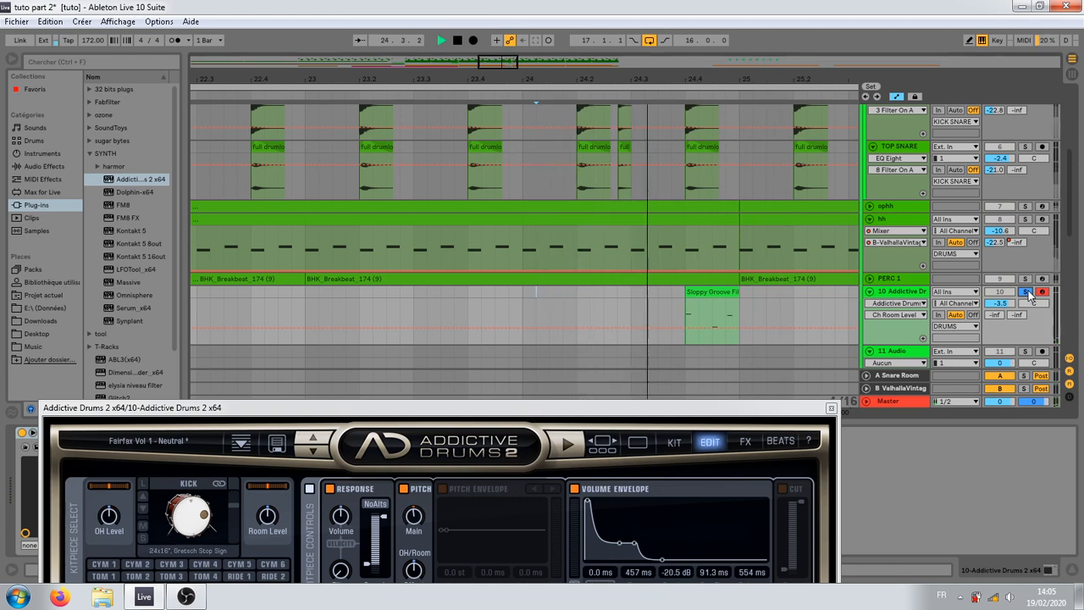
{"action": "left_click", "coordinate": [1025, 292]}
Step: Try moving the shortened fill earlier to 24.3.3 and compare it with the kick and snare clips above
{"action": "left_click", "coordinate": [716, 293]}
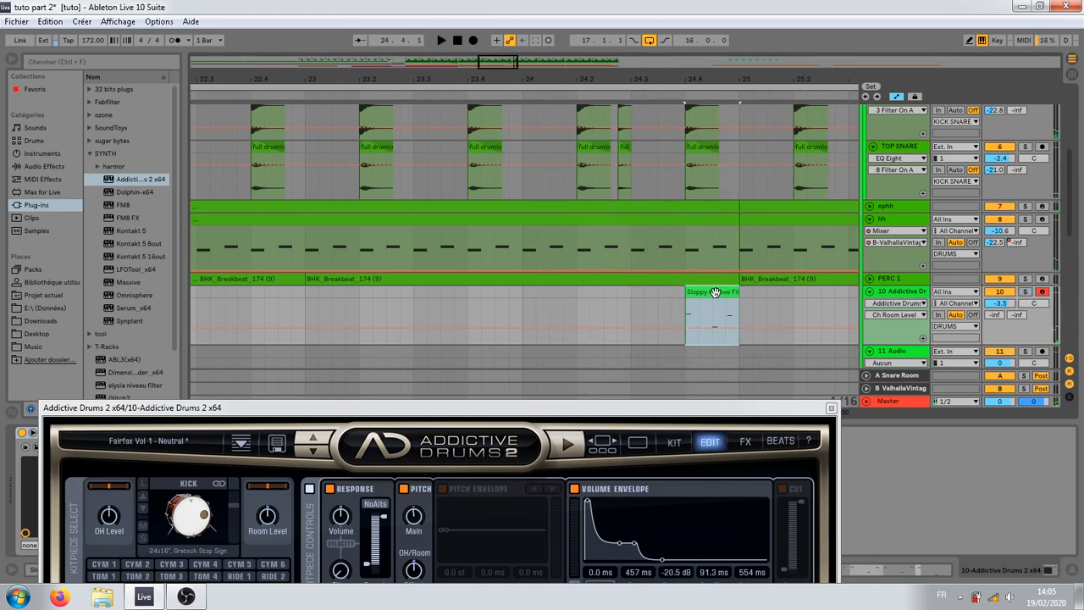
{"action": "left_click_drag", "start_coordinate": [715, 292], "coordinate": [694, 295]}
{"action": "left_click", "coordinate": [614, 316]}
{"action": "left_click", "coordinate": [673, 293]}
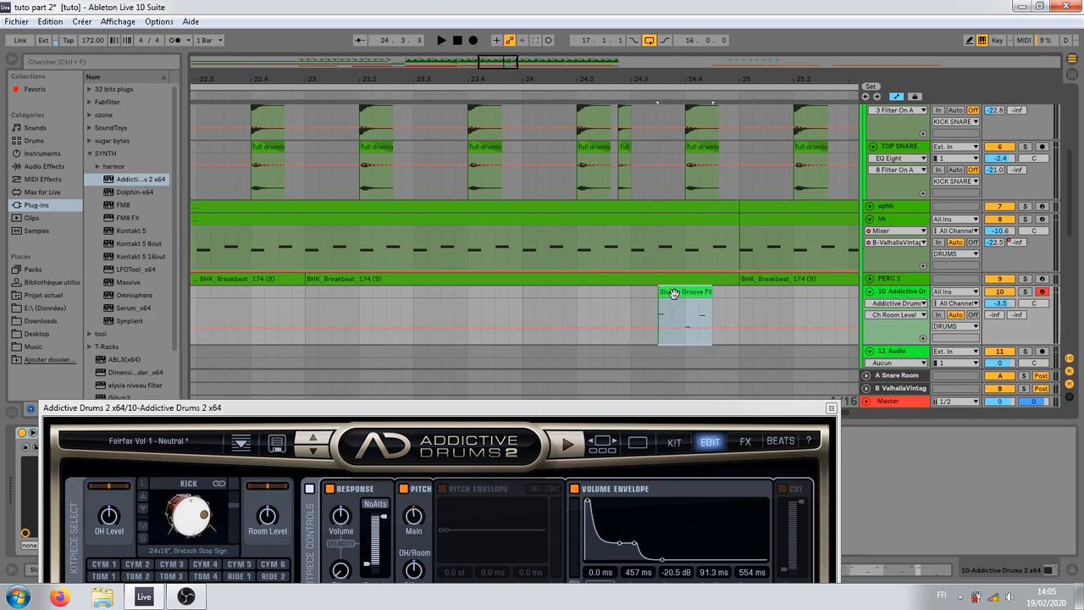
{"action": "scroll", "coordinate": [670, 245], "scroll_direction": "up", "scroll_amount": 3}
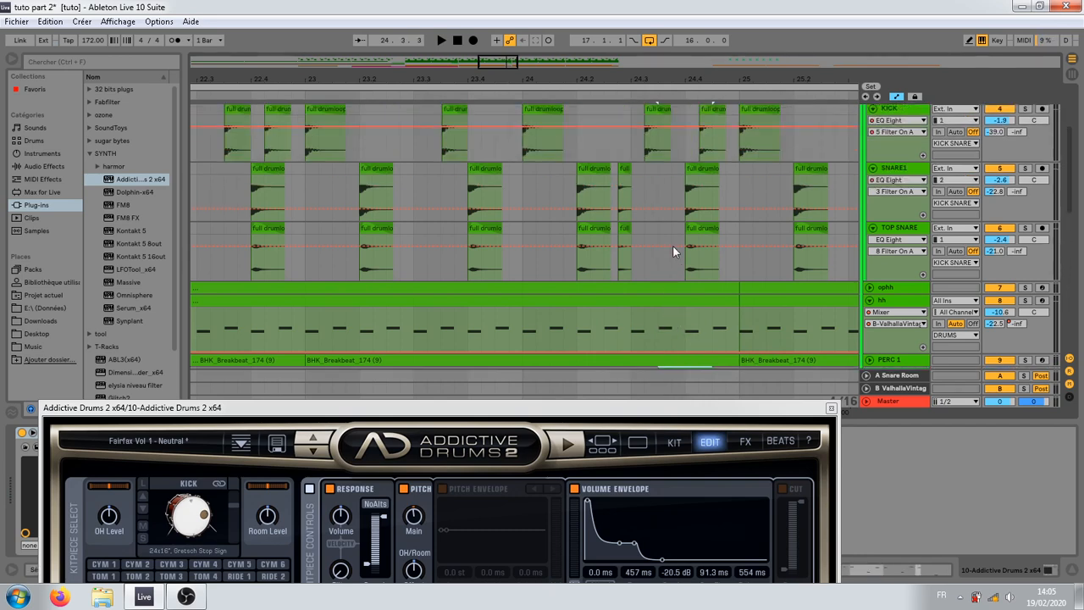
{"action": "scroll", "coordinate": [634, 184], "scroll_direction": "down", "scroll_amount": 3}
Step: Try placing the fill at 24.3.2 with its end extended to 24.4.3, and audition it in the mix and soloed
{"action": "left_click", "coordinate": [668, 303]}
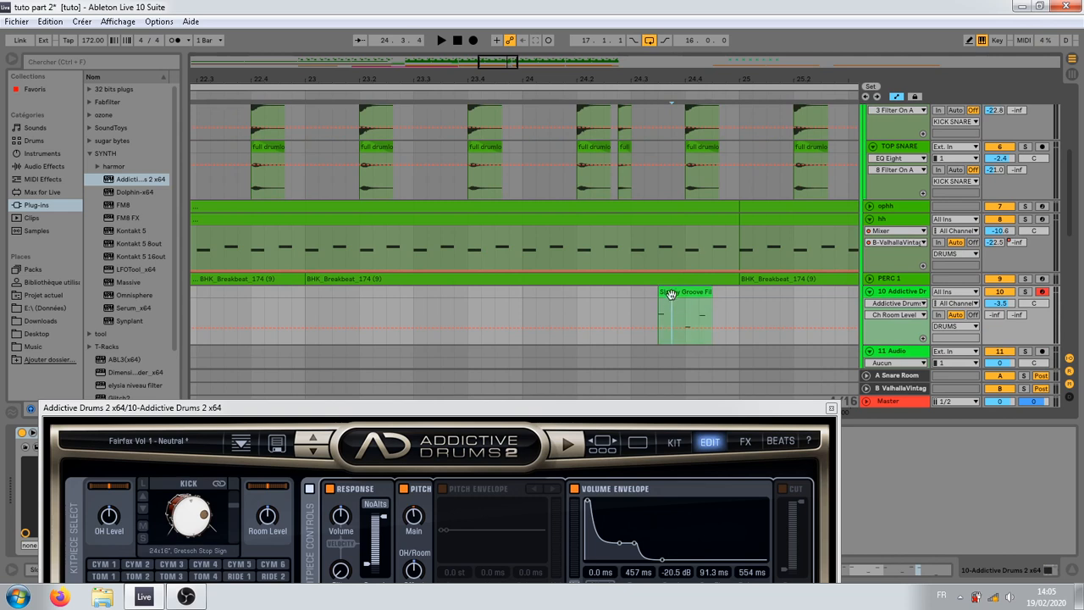
{"action": "left_click", "coordinate": [674, 291]}
{"action": "left_click", "coordinate": [688, 291]}
{"action": "left_click_drag", "start_coordinate": [679, 287], "coordinate": [711, 293]}
{"action": "key", "text": "space"}
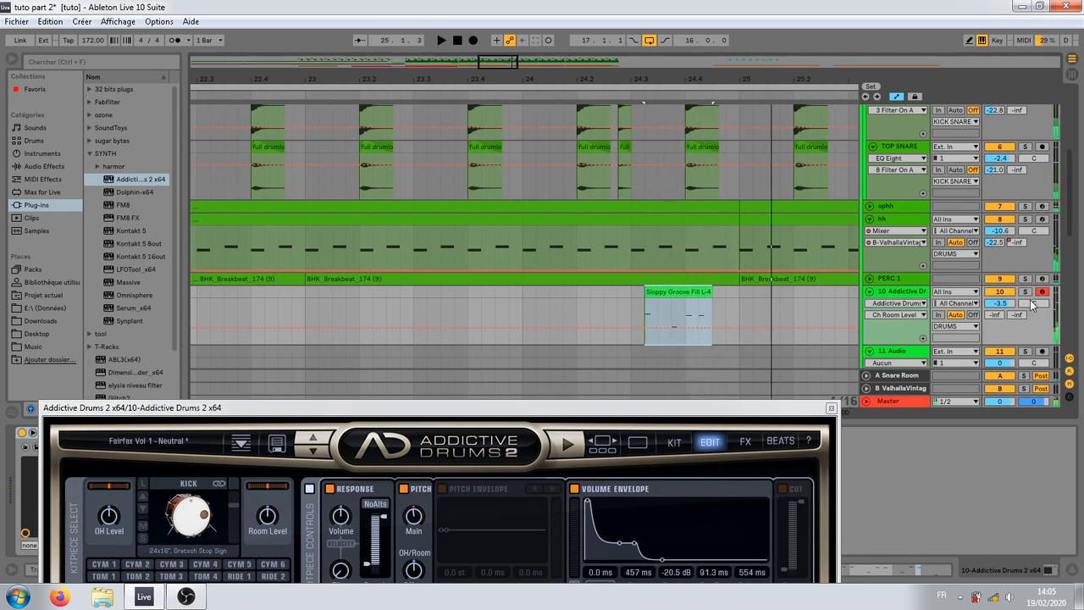
{"action": "left_click", "coordinate": [1025, 292]}
{"action": "key", "text": "space"}
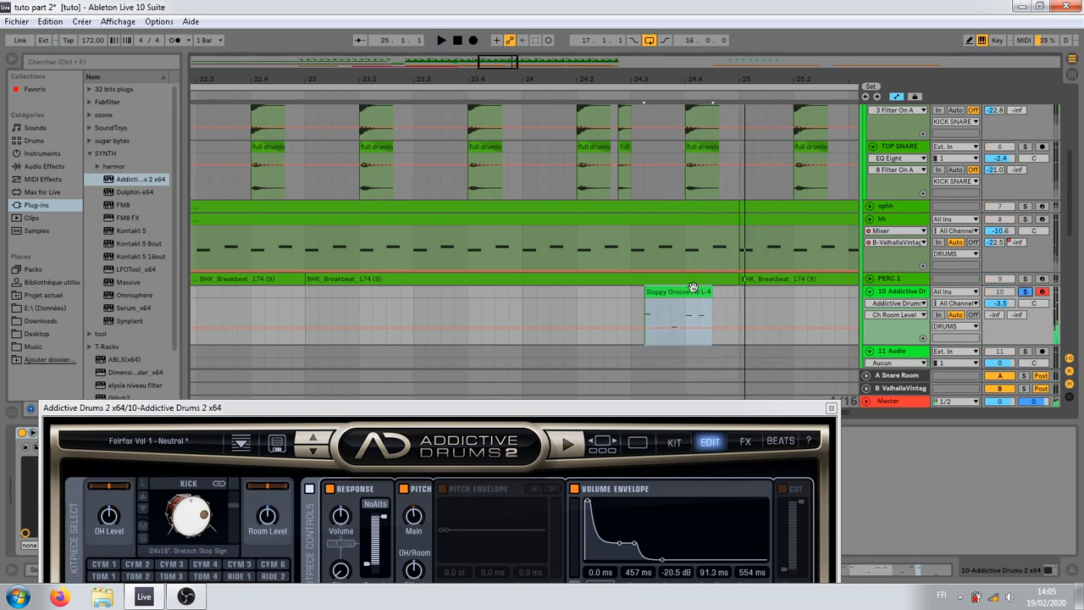
Step: Open the fill clip's notes and deactivate the F3 note at 1.2.4
{"action": "double_click", "coordinate": [687, 293]}
{"action": "left_click_drag", "start_coordinate": [687, 411], "coordinate": [692, 459]}
{"action": "left_click_drag", "start_coordinate": [697, 370], "coordinate": [694, 177]}
{"action": "left_click", "coordinate": [677, 323]}
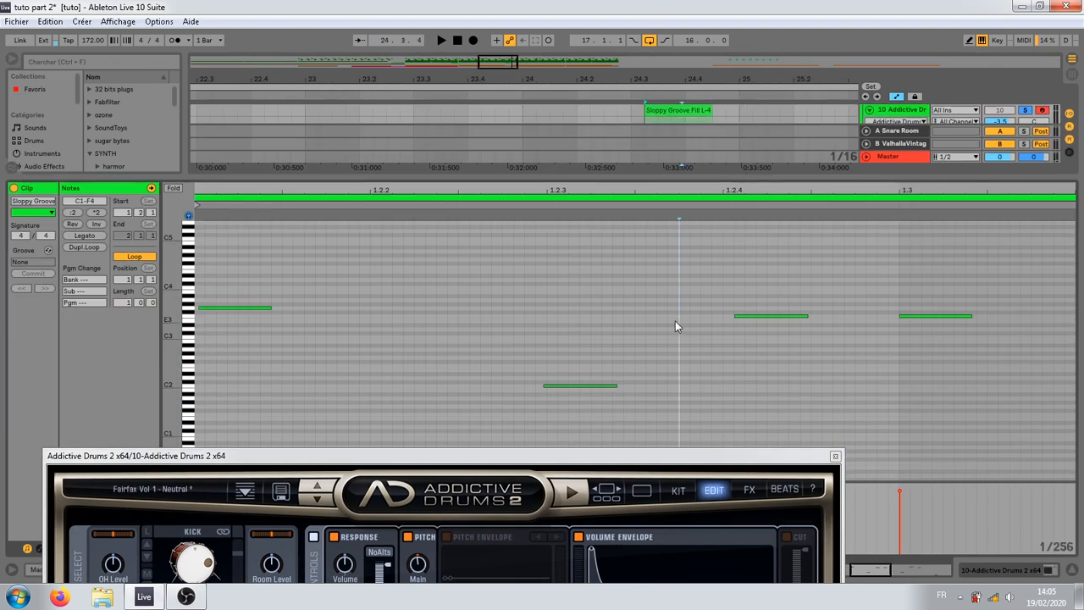
{"action": "left_click", "coordinate": [753, 316]}
{"action": "key", "text": "0"}
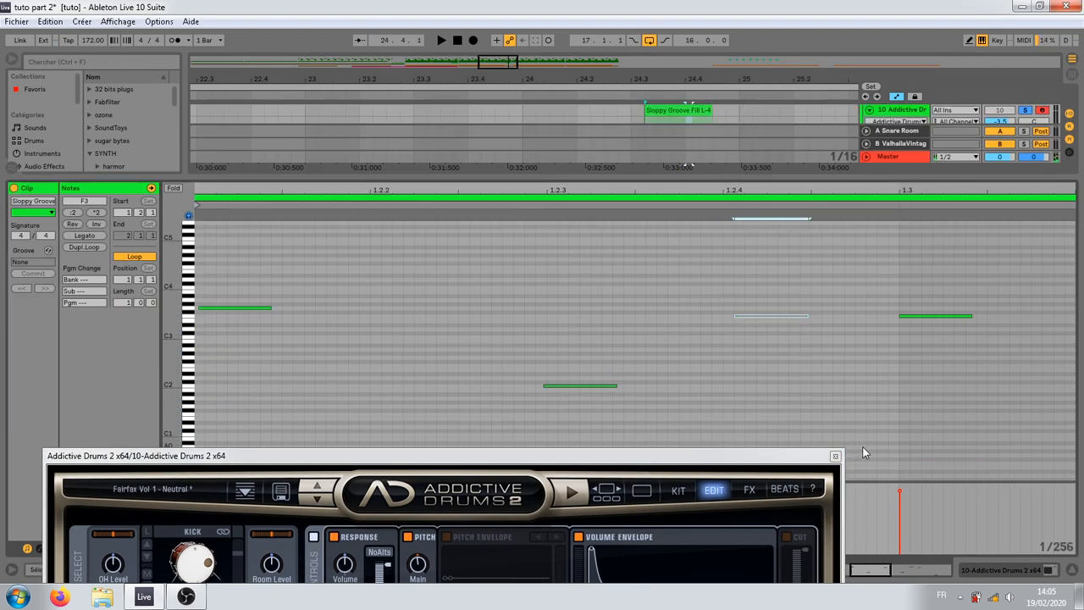
{"action": "left_click_drag", "start_coordinate": [763, 179], "coordinate": [747, 324]}
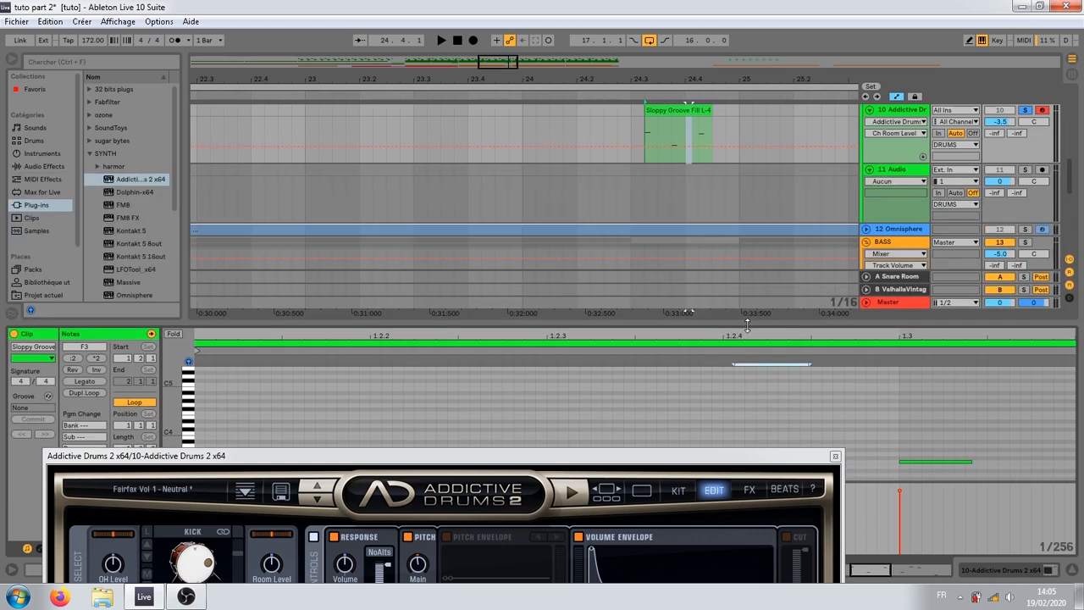
Step: Play the edited fill with Addictive Drums soloed, and unsolo the track to hear it in the full mix
{"action": "left_click", "coordinate": [591, 137]}
{"action": "key", "text": "space"}
{"action": "key", "text": "space"}
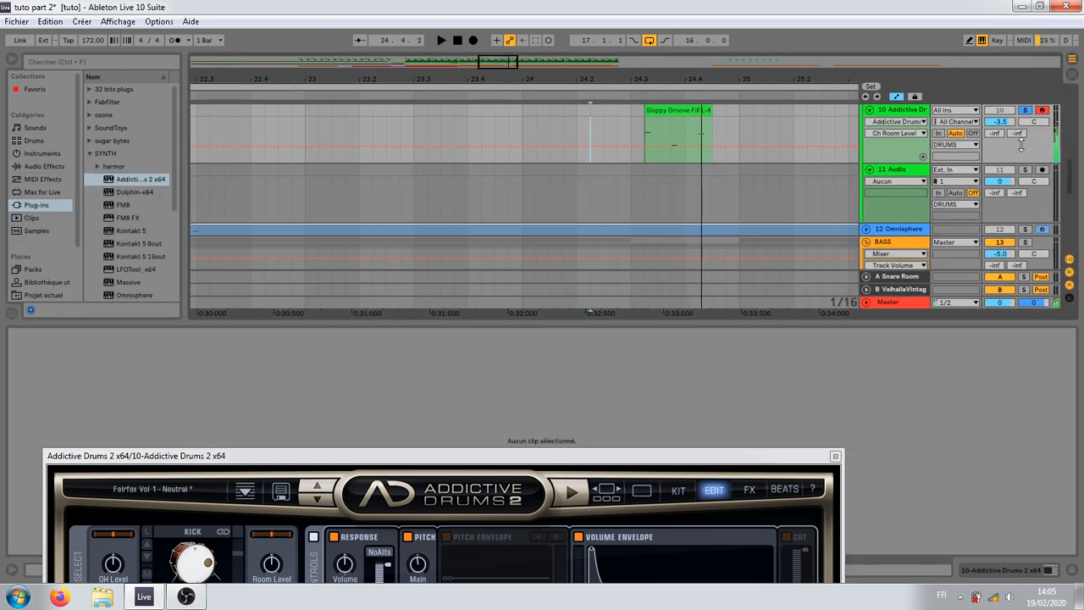
{"action": "left_click", "coordinate": [1012, 112]}
{"action": "key", "text": "space"}
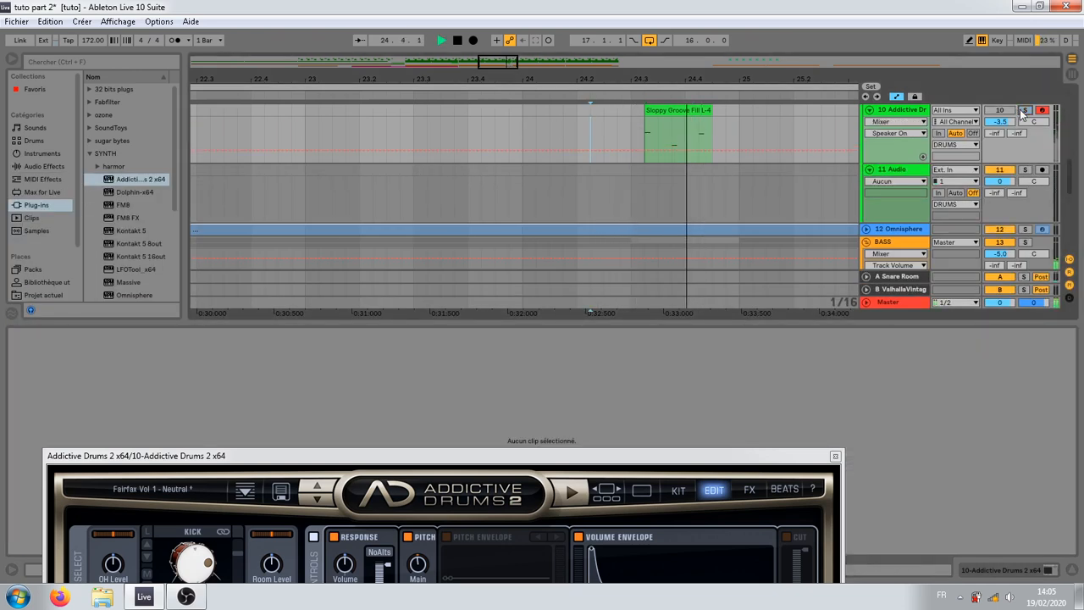
{"action": "key", "text": "space"}
{"action": "key", "text": "space"}
{"action": "key", "text": "space"}
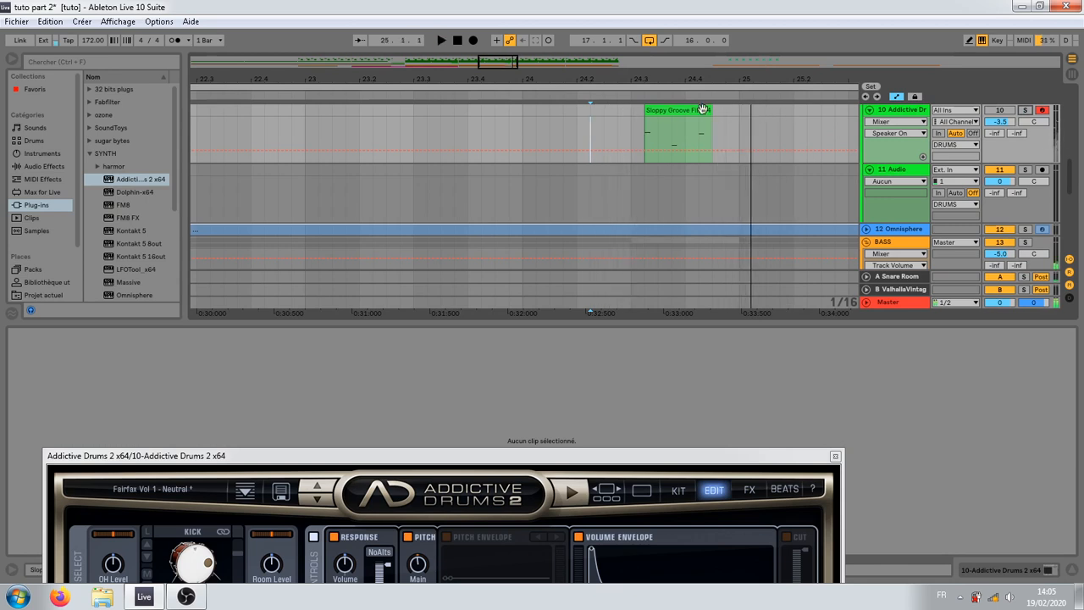
Step: Extend the fill's end to bar 25 and play it from 24.2
{"action": "left_click_drag", "start_coordinate": [710, 111], "coordinate": [737, 111]}
{"action": "left_click", "coordinate": [581, 134]}
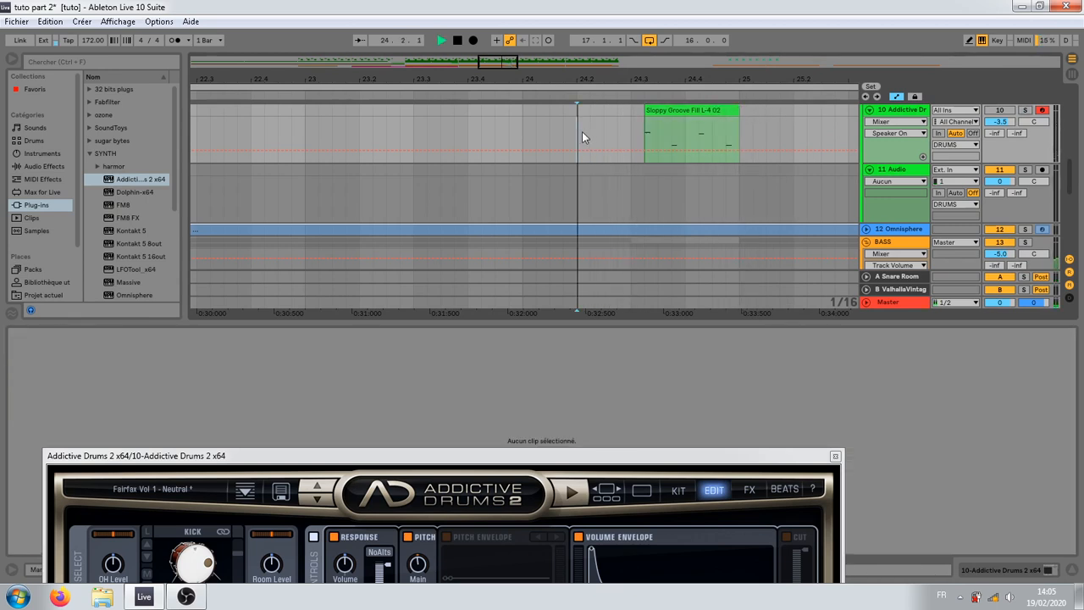
{"action": "key", "text": "space"}
{"action": "key", "text": "space"}
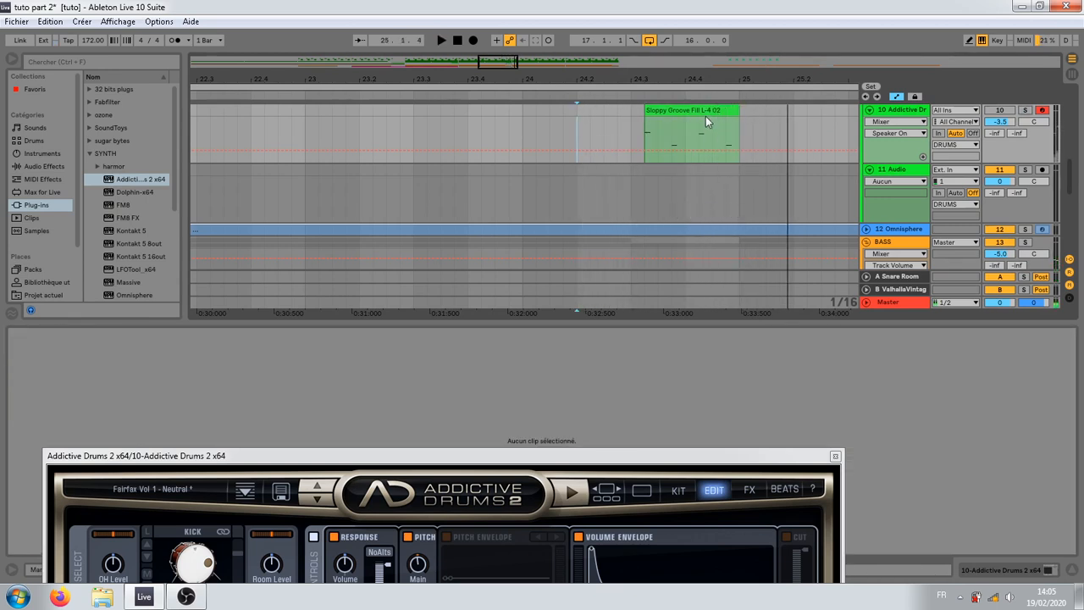
Step: Try to move the fill one sixteenth later to 24.3.3, and undo the move
{"action": "left_click_drag", "start_coordinate": [705, 111], "coordinate": [720, 109]}
{"action": "scroll", "coordinate": [707, 148], "scroll_direction": "up", "scroll_amount": 1}
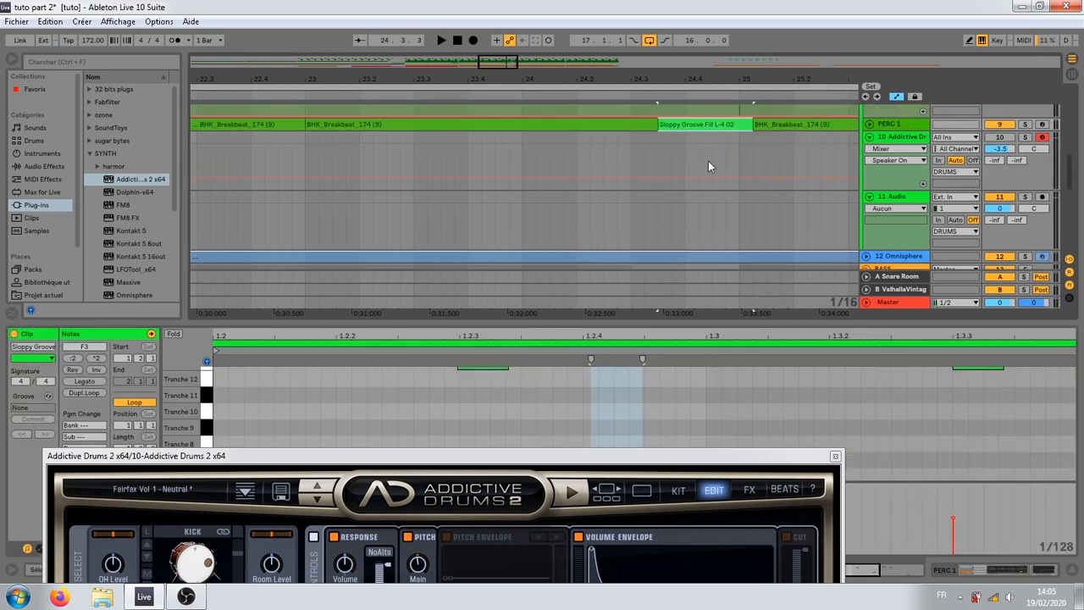
{"action": "key", "text": "ctrl+z"}
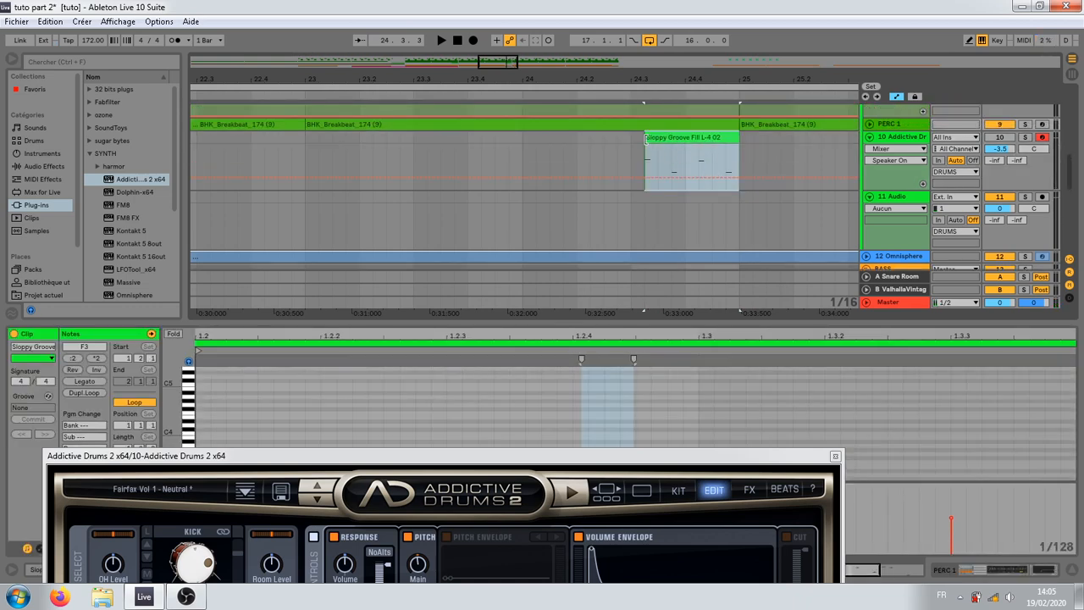
Step: Extend the fill clip to its full one-bar length, align it from bar 24 to bar 25, and audition it
{"action": "left_click_drag", "start_coordinate": [646, 138], "coordinate": [612, 146]}
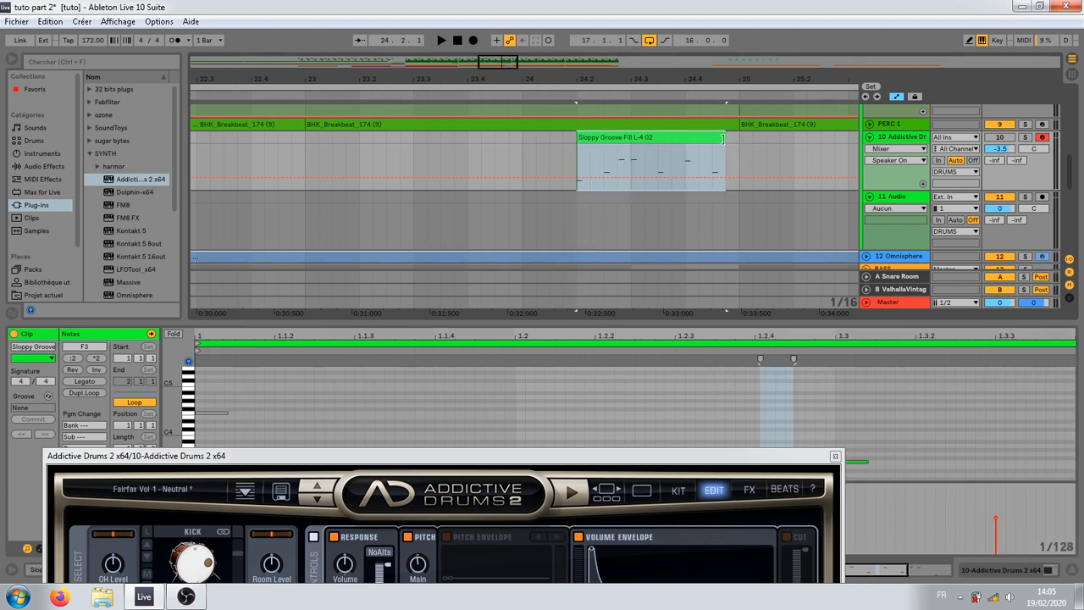
{"action": "left_click_drag", "start_coordinate": [722, 138], "coordinate": [795, 145]}
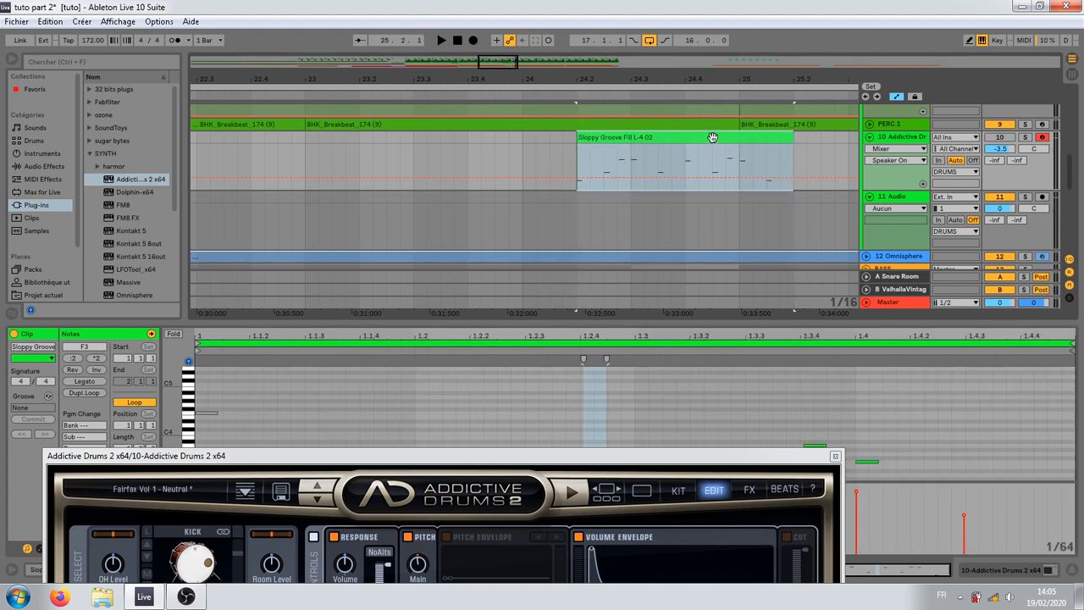
{"action": "left_click_drag", "start_coordinate": [712, 137], "coordinate": [612, 148]}
{"action": "key", "text": "space"}
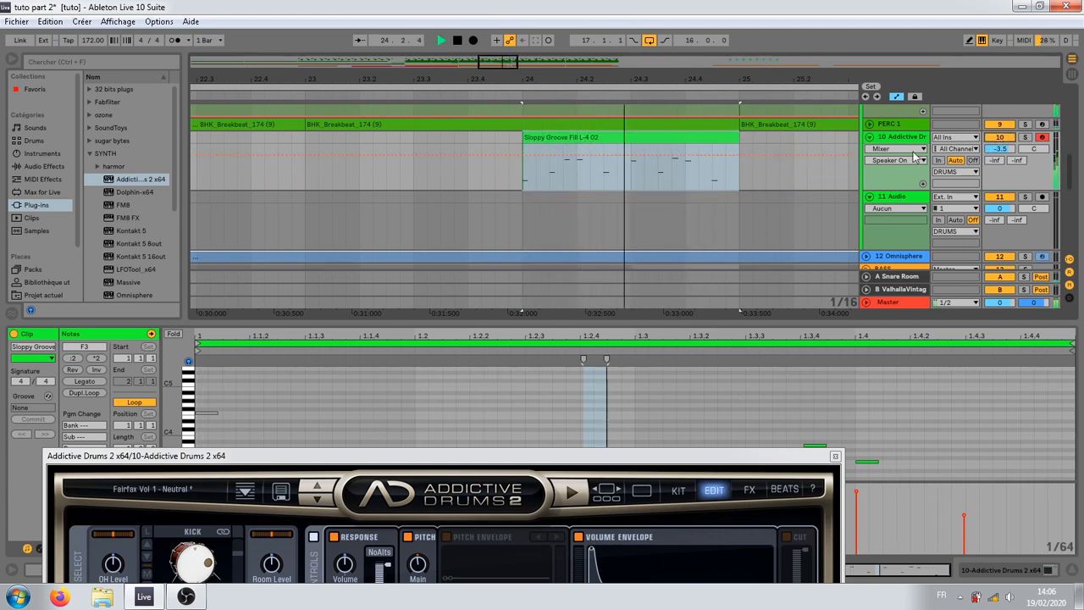
{"action": "key", "text": "space"}
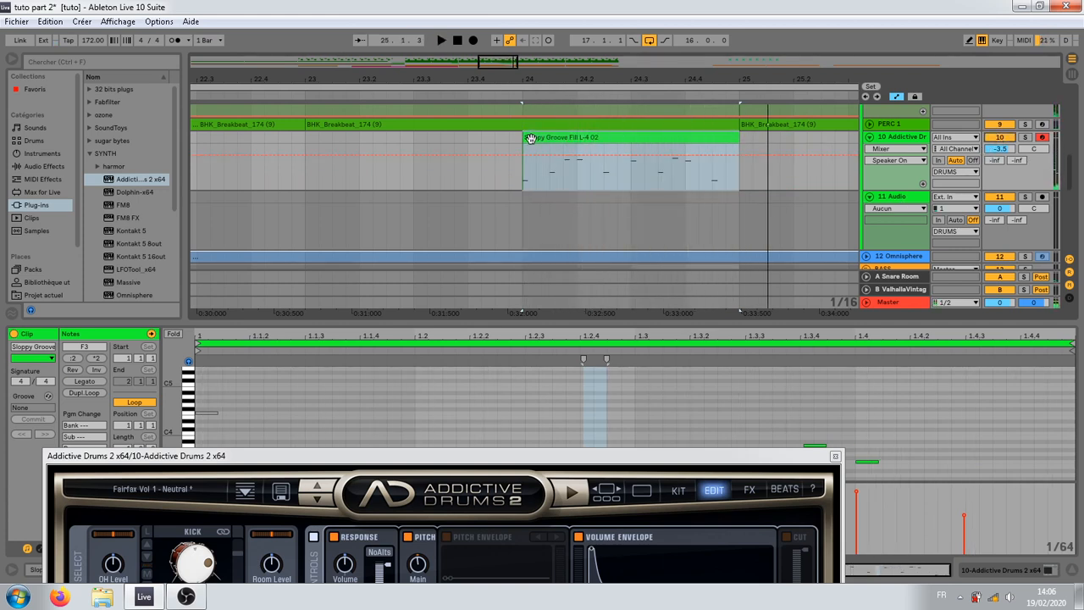
Step: Trim the fill's start to 24.3 and on to 24.3.2, auditioning it after each trim
{"action": "left_click_drag", "start_coordinate": [525, 138], "coordinate": [632, 139]}
{"action": "key", "text": "space"}
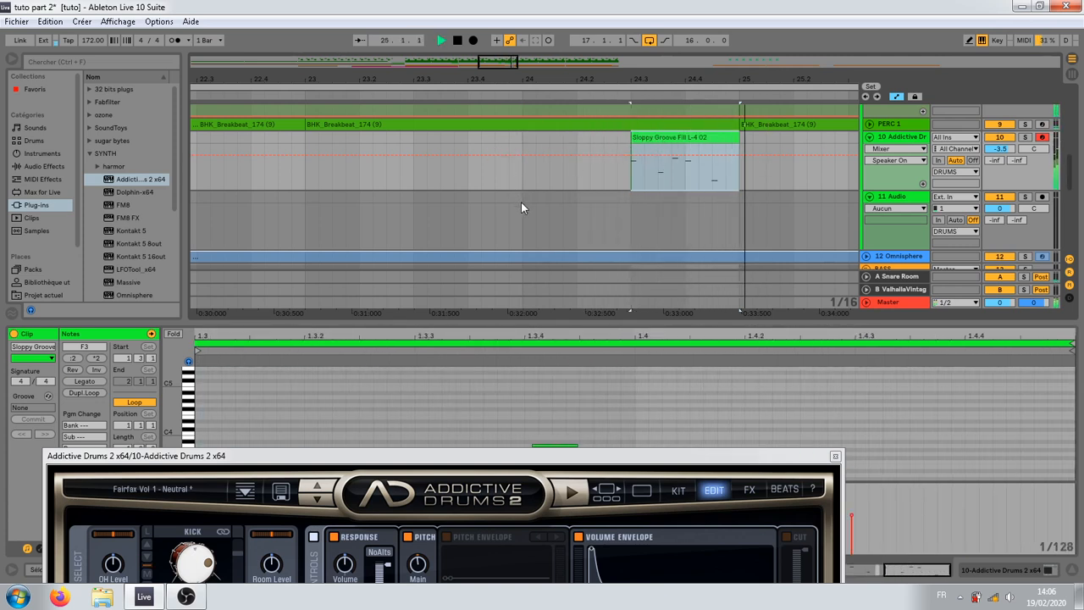
{"action": "key", "text": "space"}
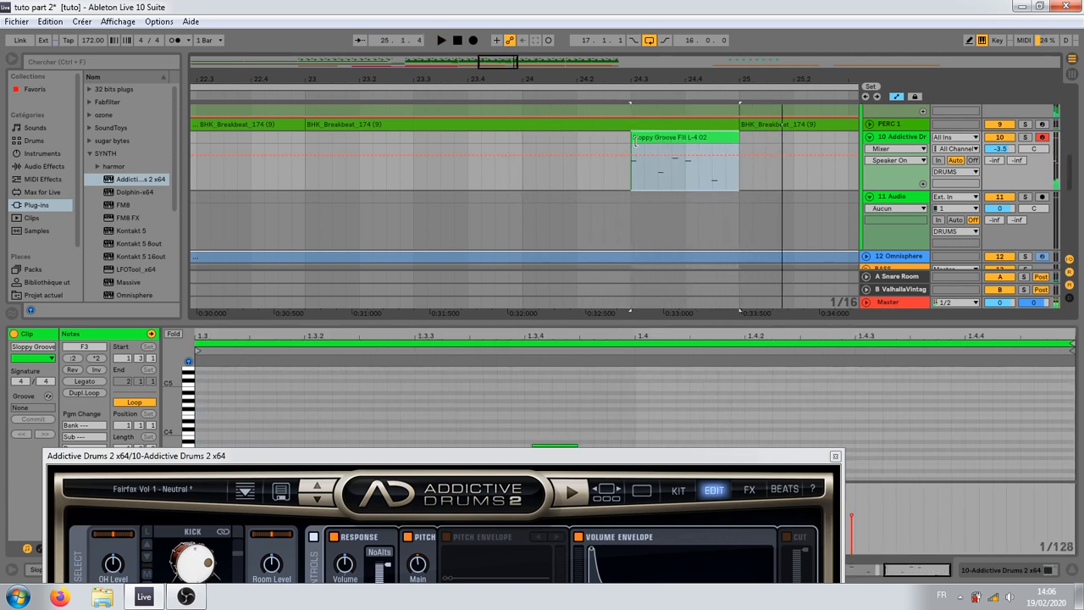
{"action": "left_click_drag", "start_coordinate": [635, 142], "coordinate": [645, 140]}
{"action": "key", "text": "space"}
Step: Play the arrangement from the start of the bar 16 fill with all three fills in view
{"action": "key", "text": "space"}
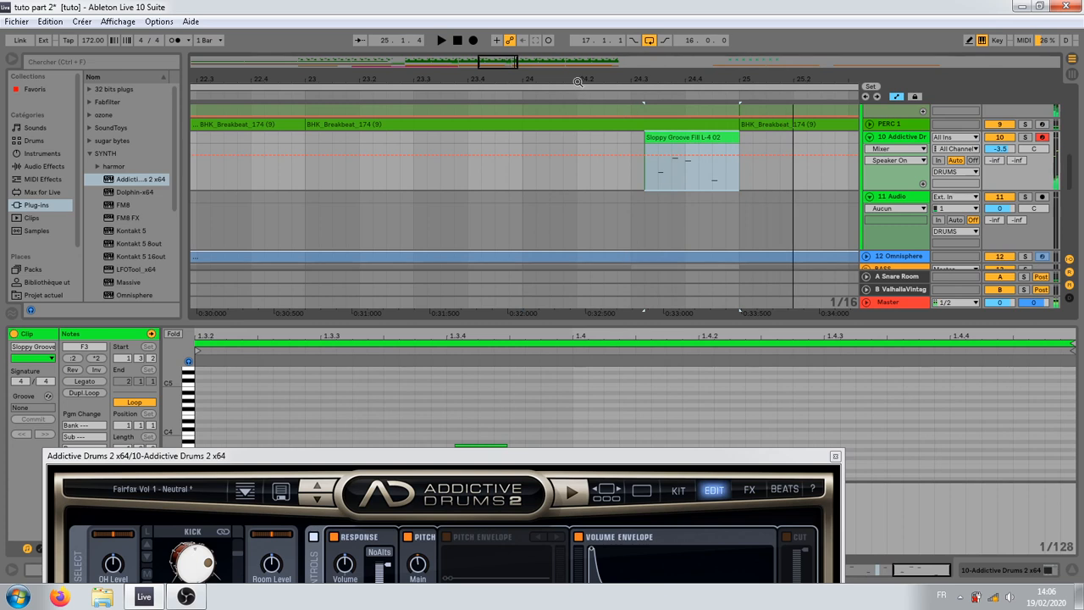
{"action": "left_click_drag", "start_coordinate": [578, 82], "coordinate": [583, 72]}
{"action": "left_click", "coordinate": [399, 178]}
{"action": "key", "text": "space"}
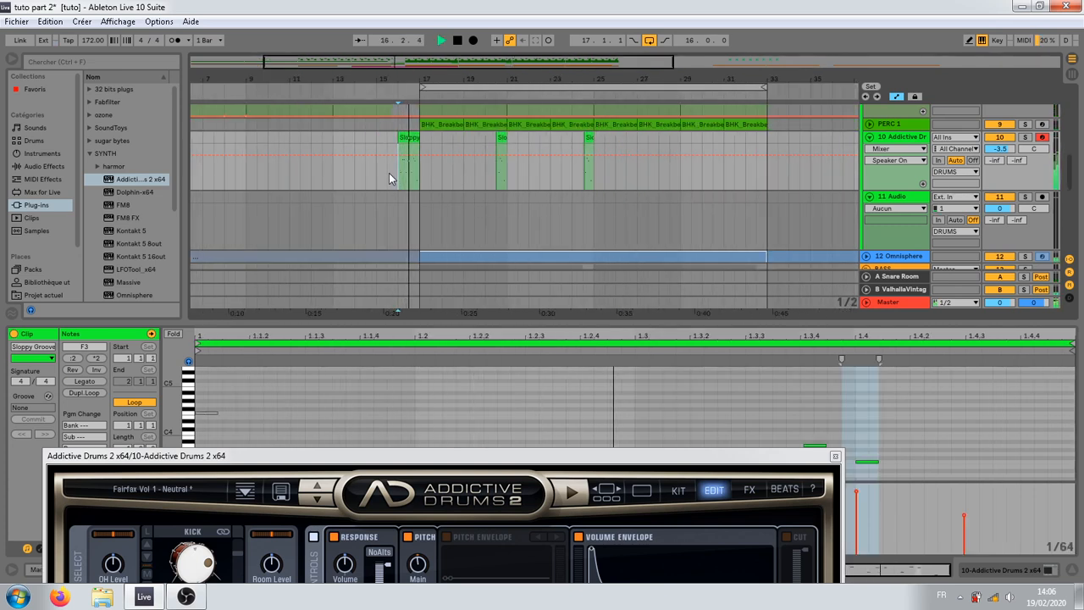
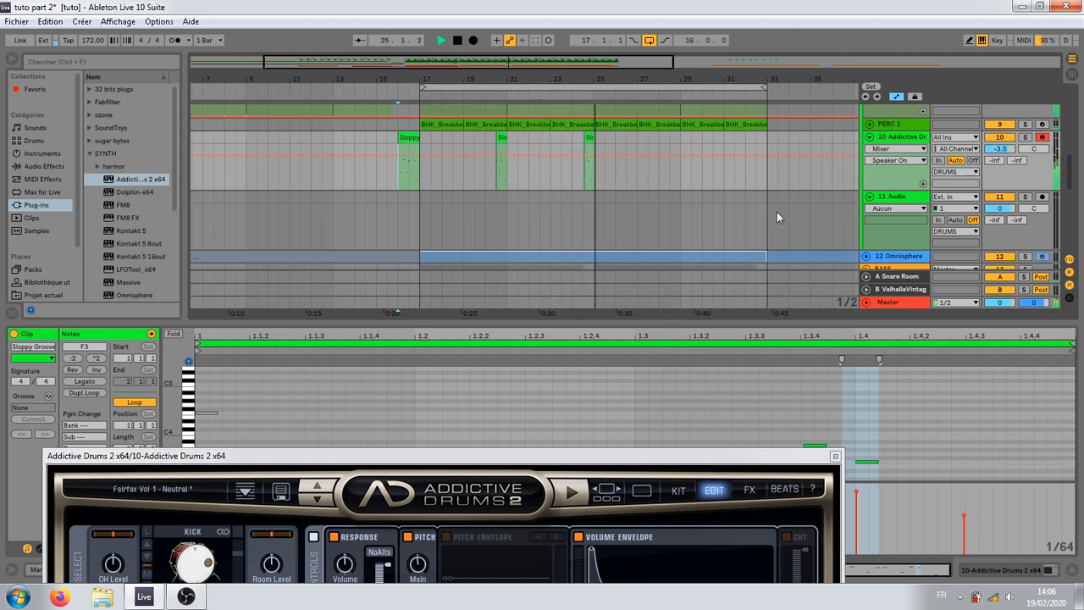
Step: Play the arrangement from bar 21 through the bar 24 fill while reviewing the drum tracks
{"action": "key", "text": "space"}
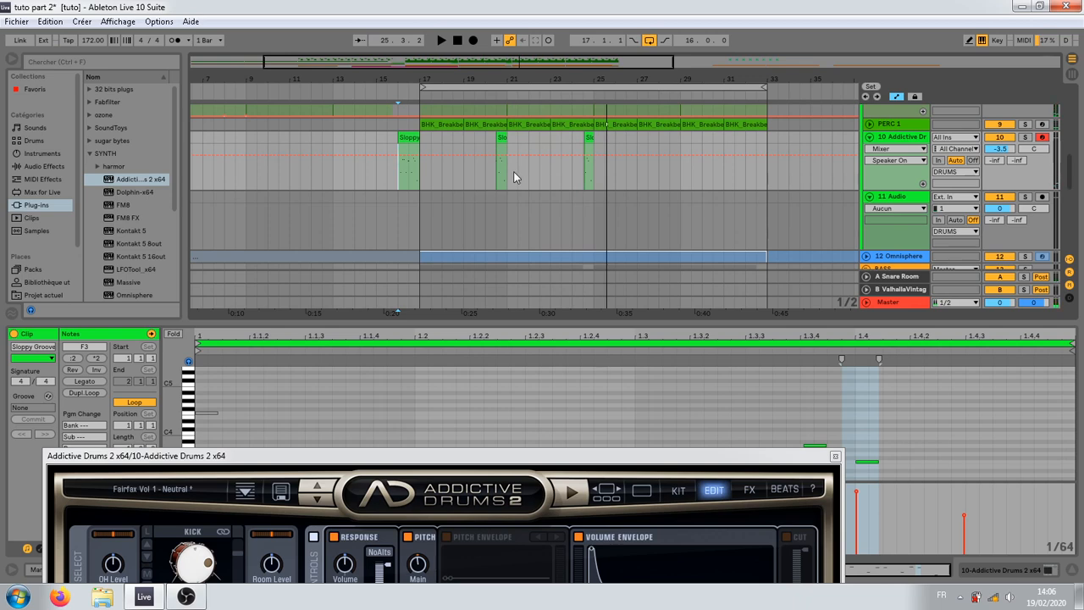
{"action": "left_click", "coordinate": [515, 176]}
{"action": "key", "text": "space"}
{"action": "scroll", "coordinate": [500, 214], "scroll_direction": "up", "scroll_amount": 3}
{"action": "scroll", "coordinate": [534, 222], "scroll_direction": "up", "scroll_amount": 2}
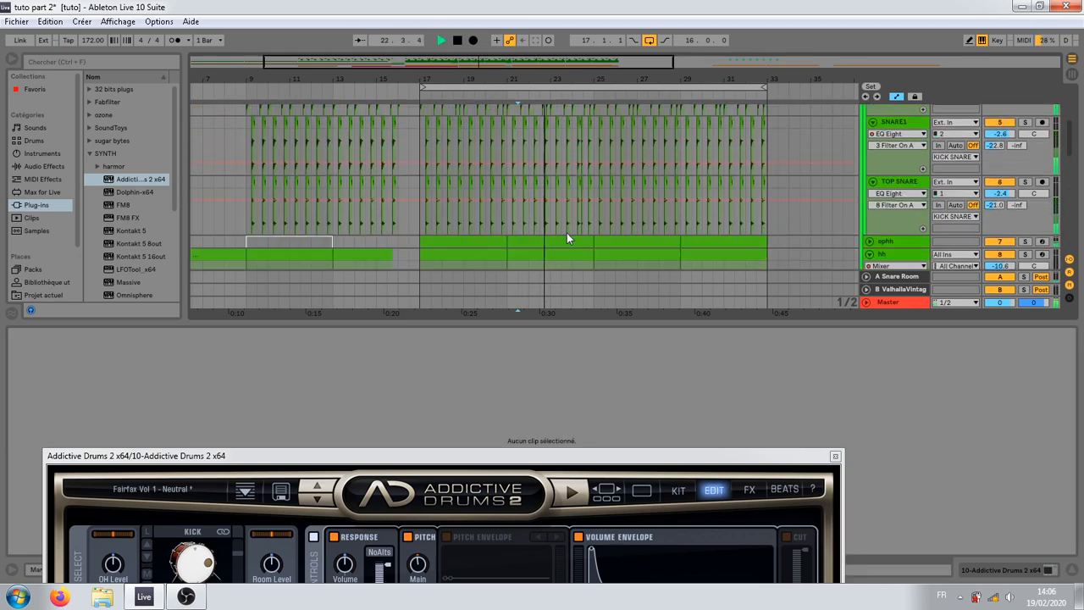
{"action": "scroll", "coordinate": [572, 242], "scroll_direction": "up", "scroll_amount": 2}
{"action": "scroll", "coordinate": [574, 241], "scroll_direction": "down", "scroll_amount": 3}
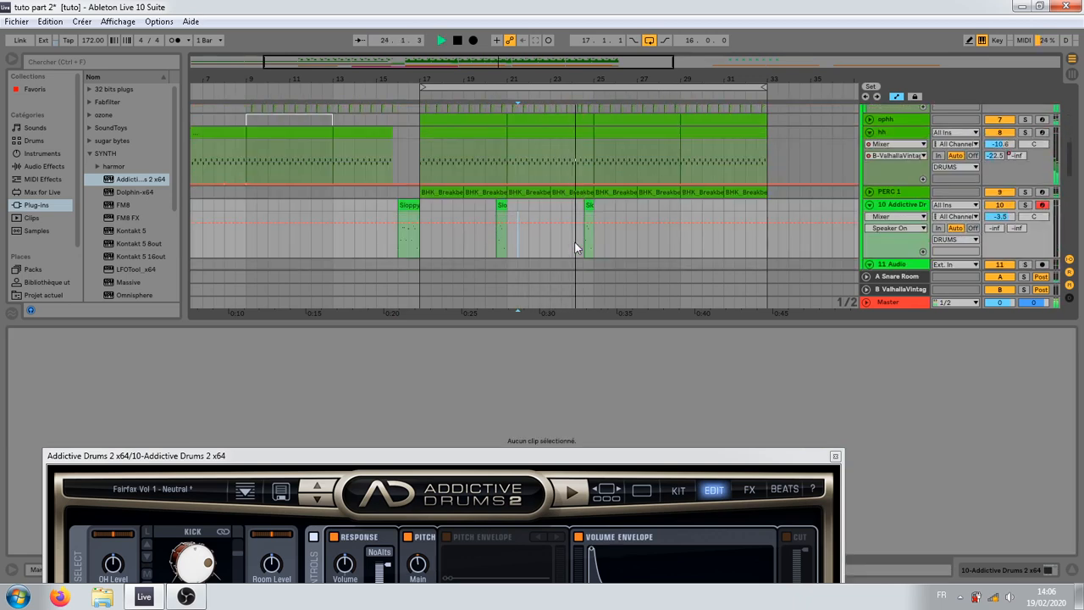
{"action": "key", "text": "space"}
{"action": "scroll", "coordinate": [885, 206], "scroll_direction": "down", "scroll_amount": 4}
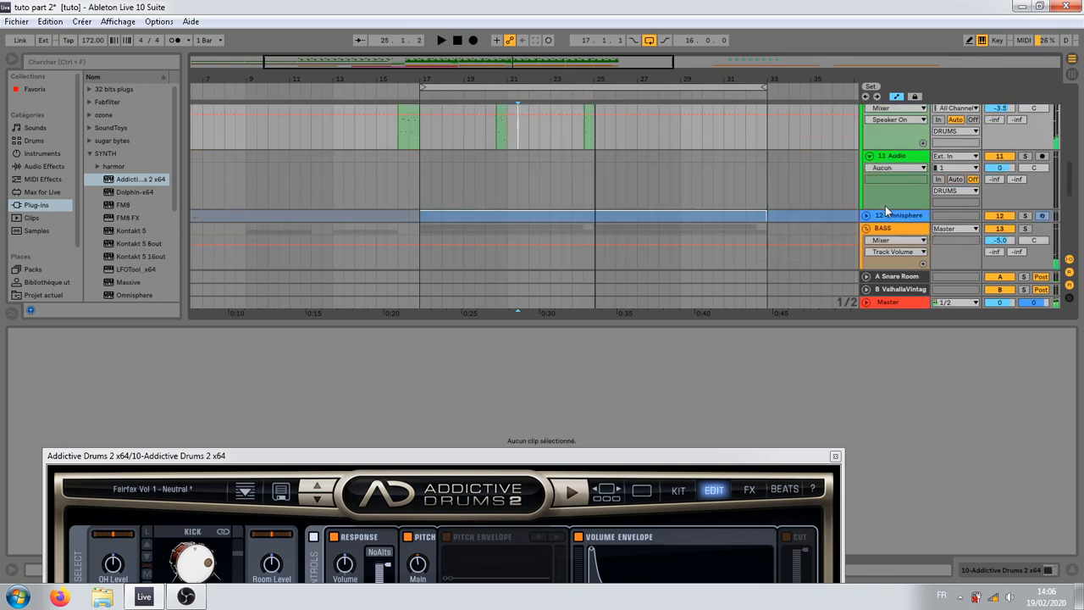
{"action": "scroll", "coordinate": [889, 207], "scroll_direction": "up", "scroll_amount": 3}
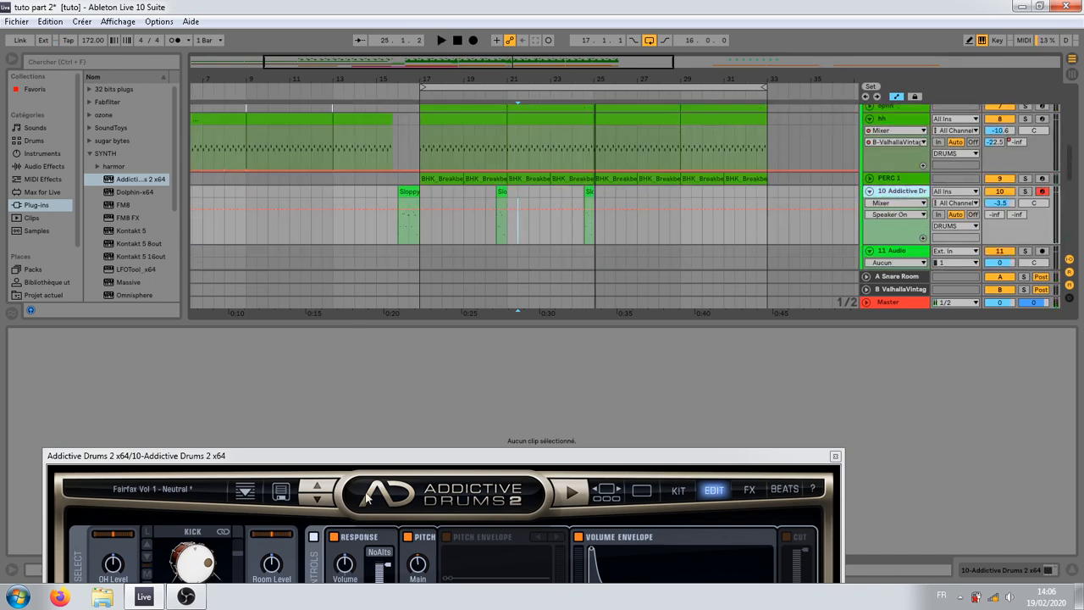
Step: Bring the Addictive Drums 2 window into full view on its Beats page and solo the Addictive Drums track
{"action": "left_click_drag", "start_coordinate": [367, 455], "coordinate": [194, 36]}
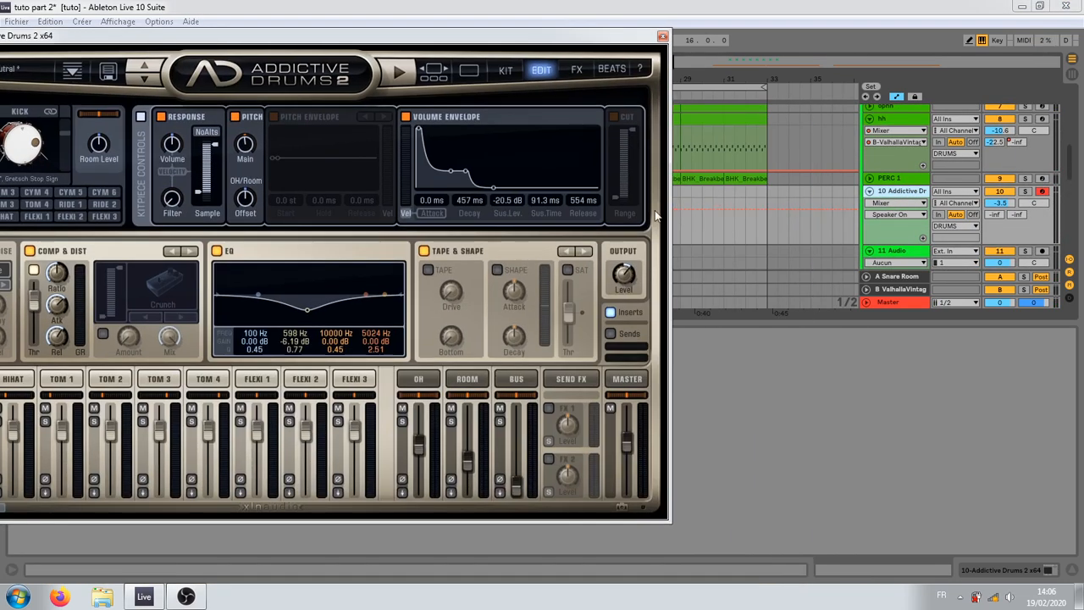
{"action": "left_click", "coordinate": [611, 69]}
{"action": "left_click_drag", "start_coordinate": [508, 38], "coordinate": [652, 30]}
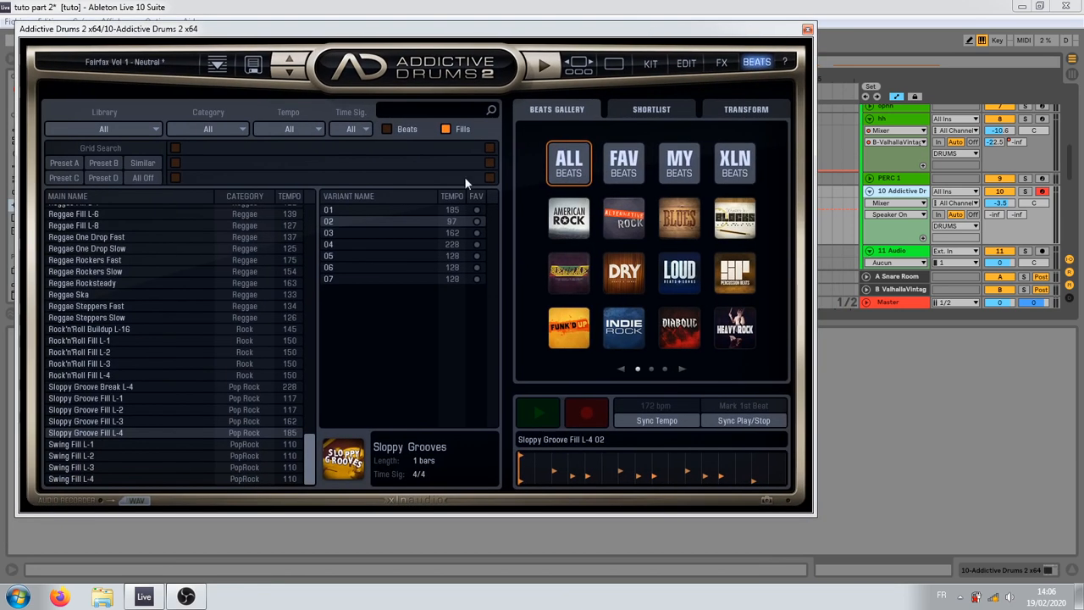
{"action": "left_click", "coordinate": [1023, 193]}
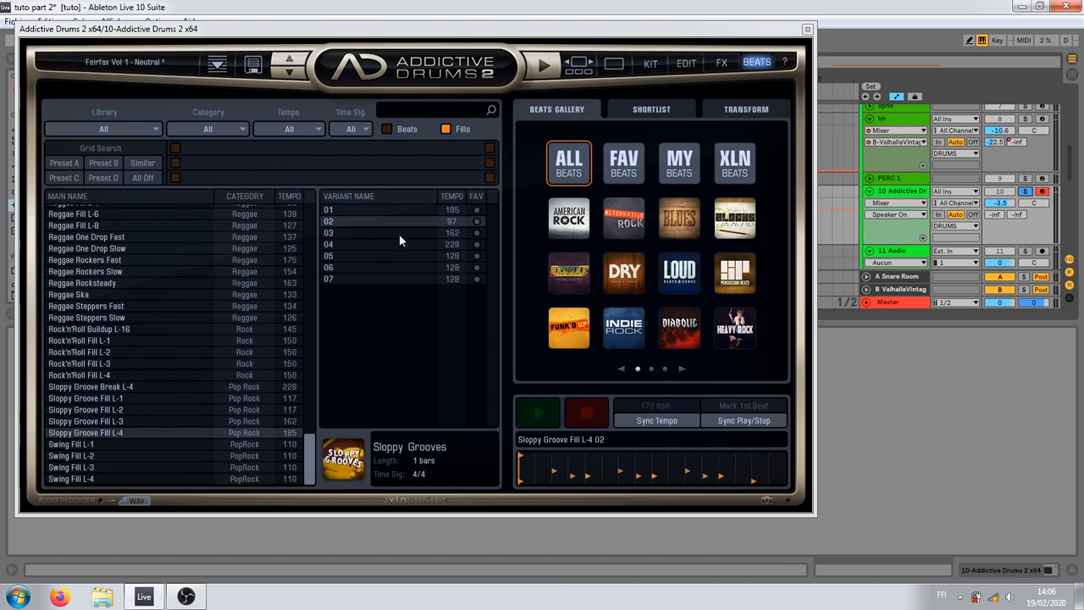
Step: Audition Sloppy Groove Fill L-3 variants 01 and 02, and Sloppy Groove Fill L-2 variants 01 and 03
{"action": "left_click", "coordinate": [368, 245]}
{"action": "left_click", "coordinate": [155, 421]}
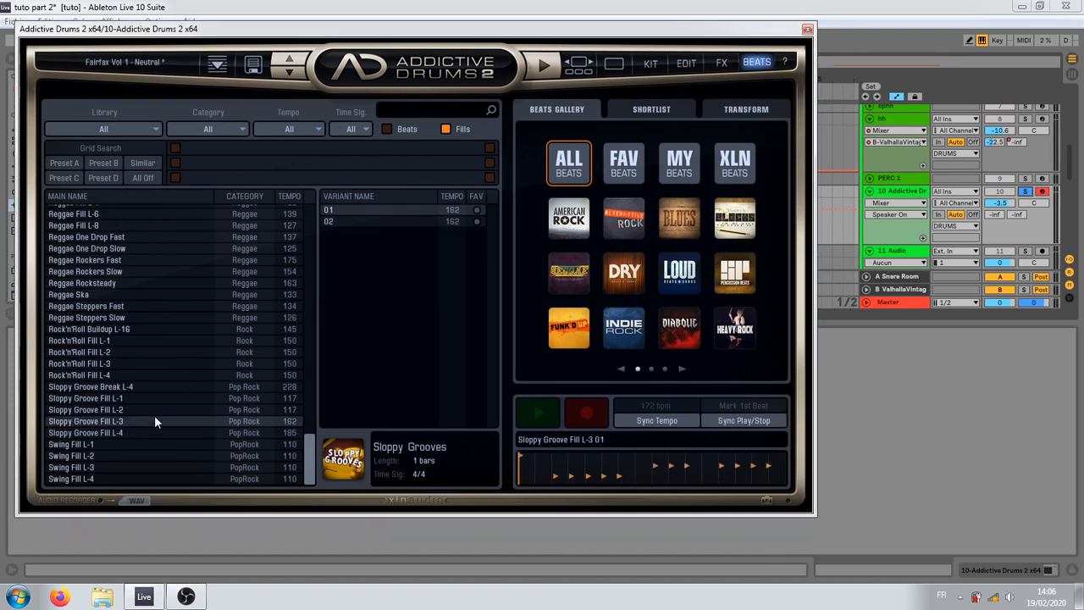
{"action": "left_click", "coordinate": [525, 411]}
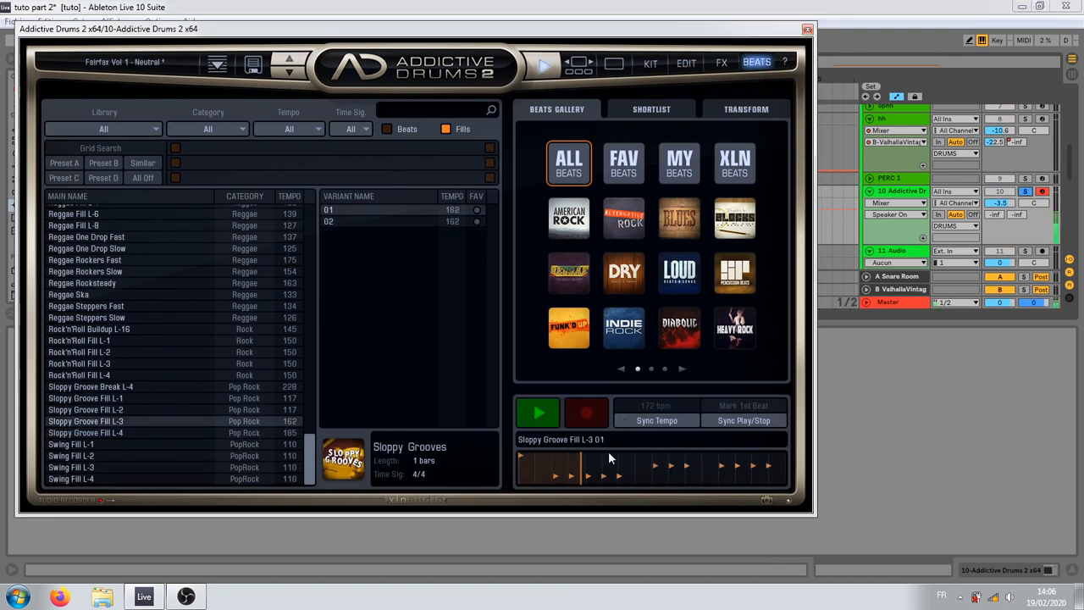
{"action": "left_click", "coordinate": [367, 223]}
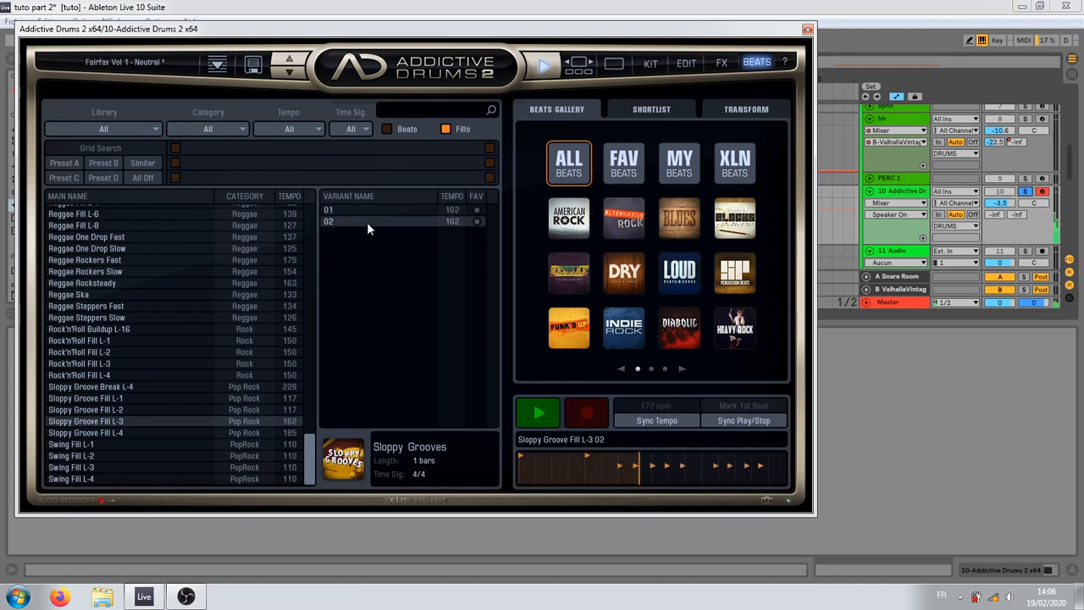
{"action": "left_click", "coordinate": [138, 410]}
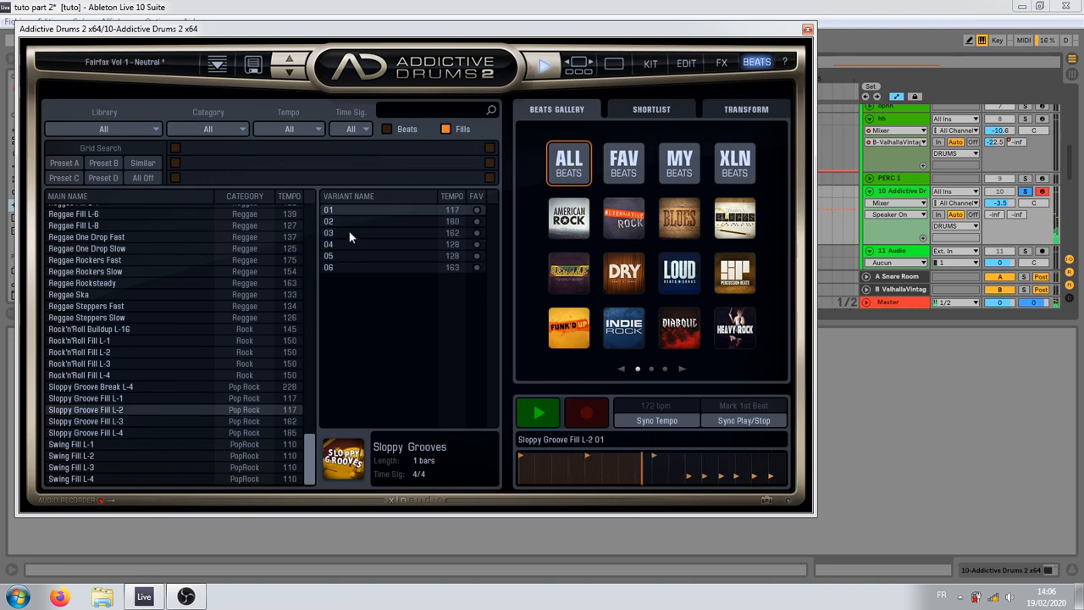
{"action": "left_click", "coordinate": [350, 232]}
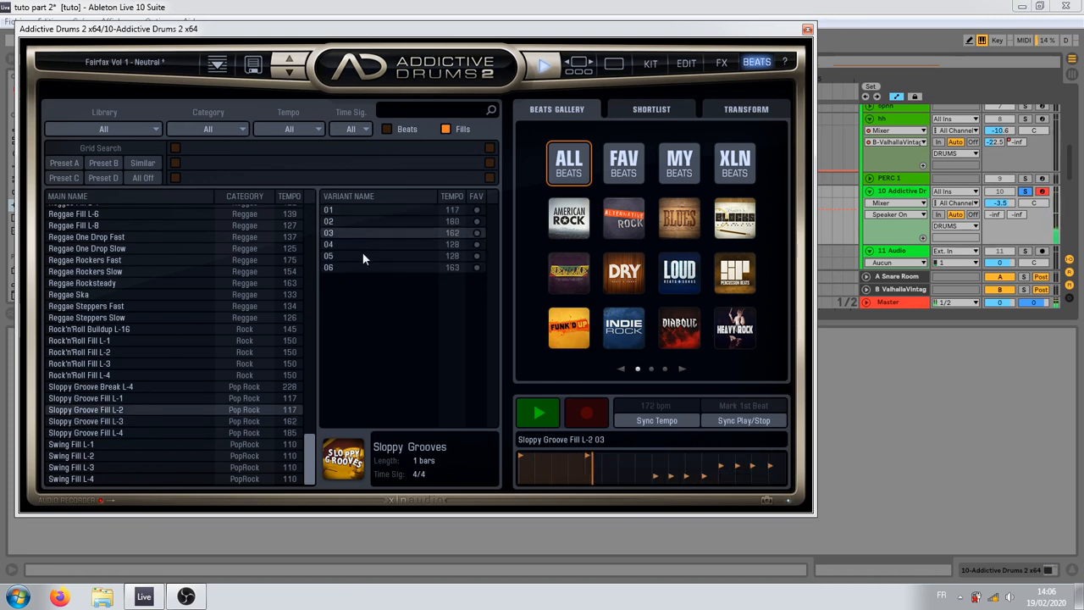
Step: Audition Rock'n'Roll Fill L-3 variants 01, 06, 07, 08 and 09, ending on variant 08
{"action": "left_click", "coordinate": [130, 364]}
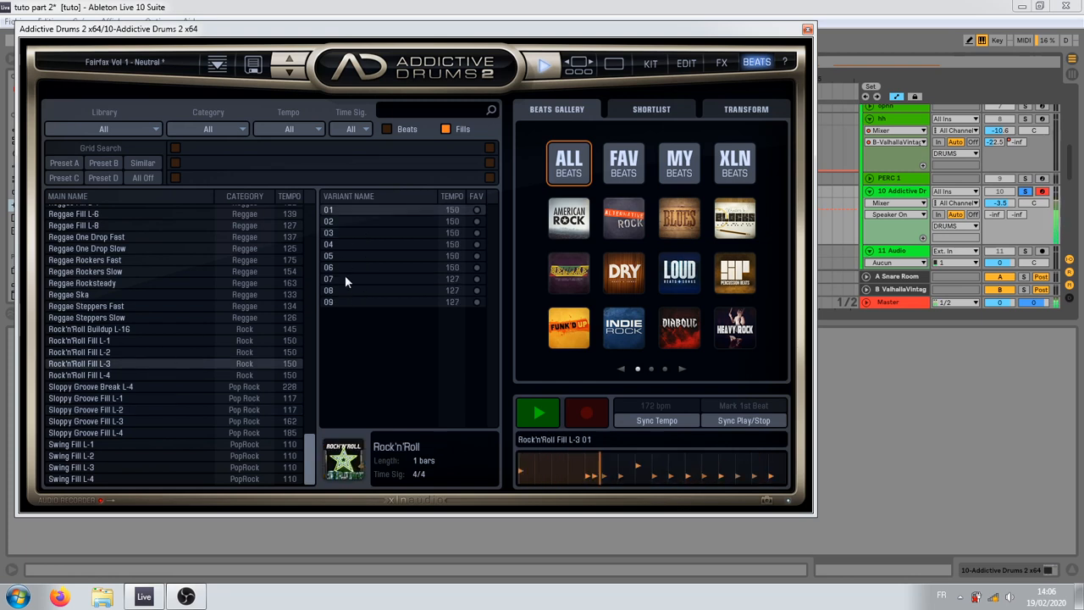
{"action": "left_click", "coordinate": [345, 268]}
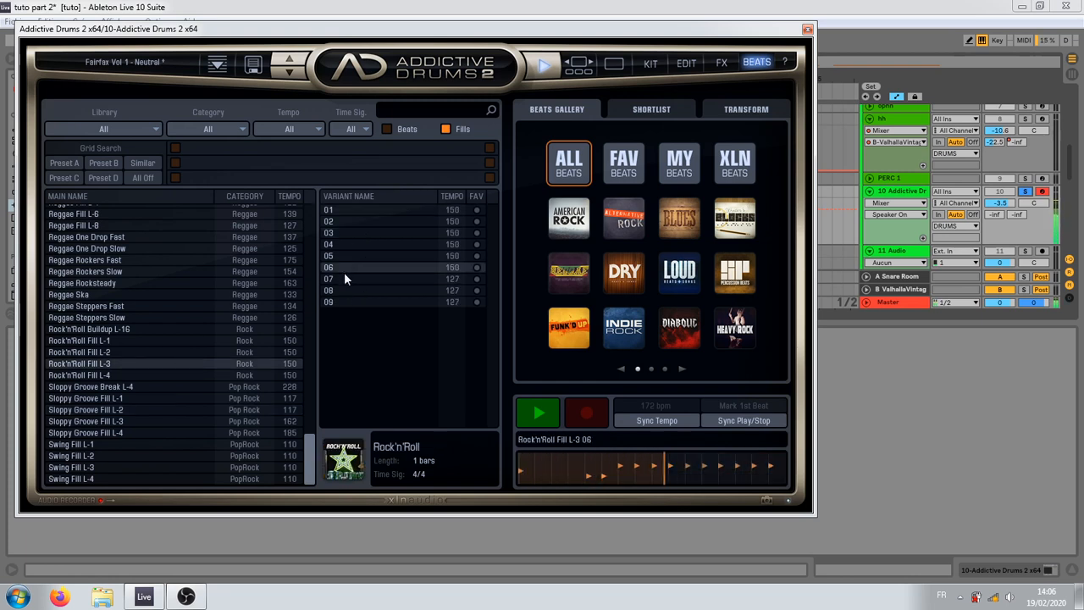
{"action": "left_click", "coordinate": [344, 278]}
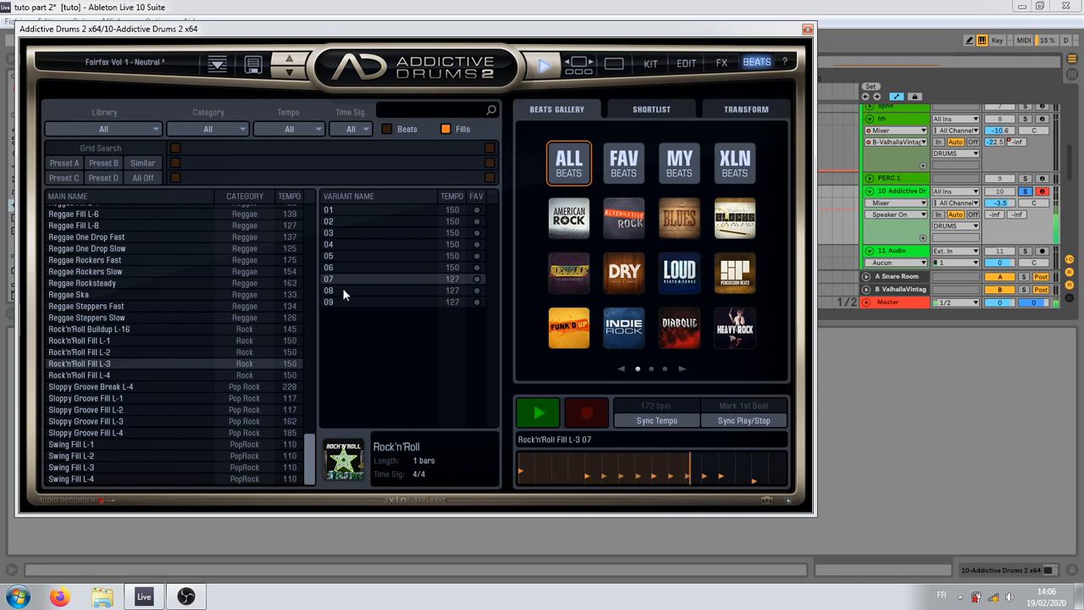
{"action": "left_click", "coordinate": [343, 291]}
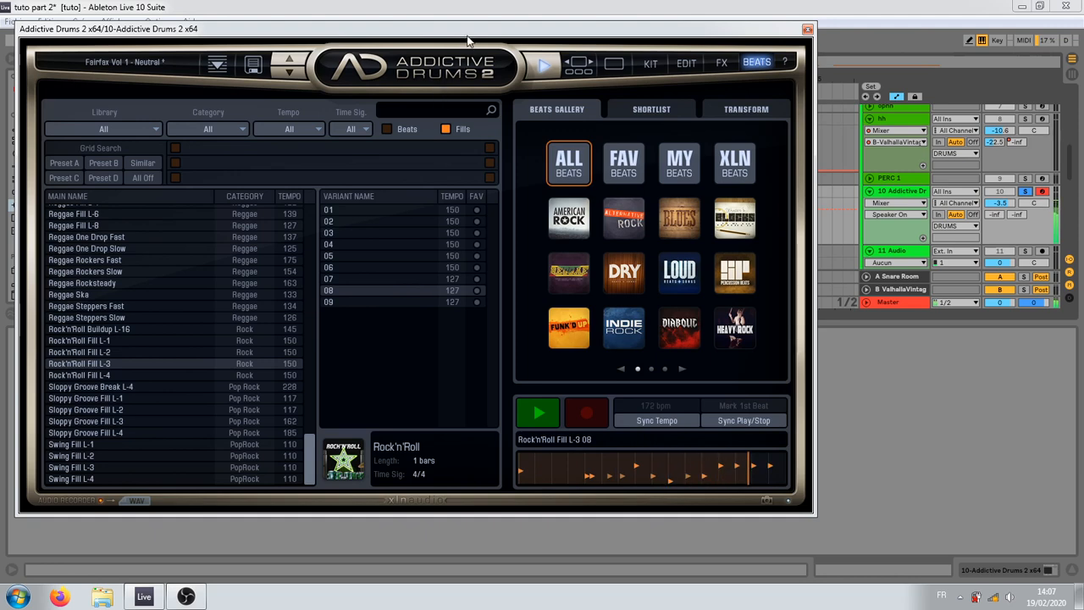
{"action": "left_click", "coordinate": [381, 300]}
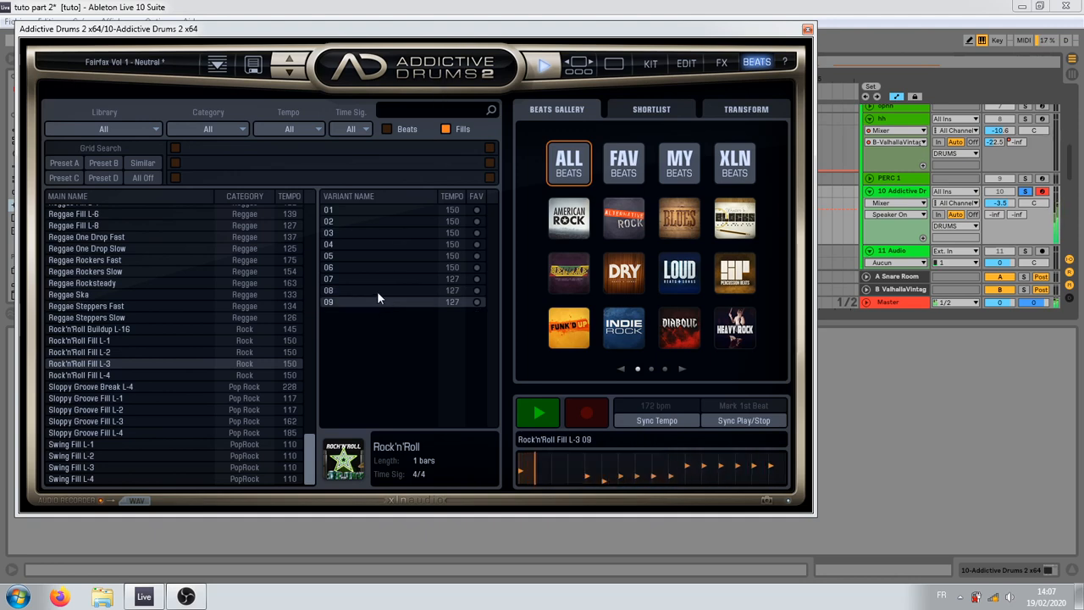
{"action": "left_click", "coordinate": [377, 290]}
Step: Place Rock'n'Roll Fill L-3 variant 08 at bar 32 of the Addictive Drums track and move the plug-in window clear of the arrangement
{"action": "left_click_drag", "start_coordinate": [554, 34], "coordinate": [567, 298]}
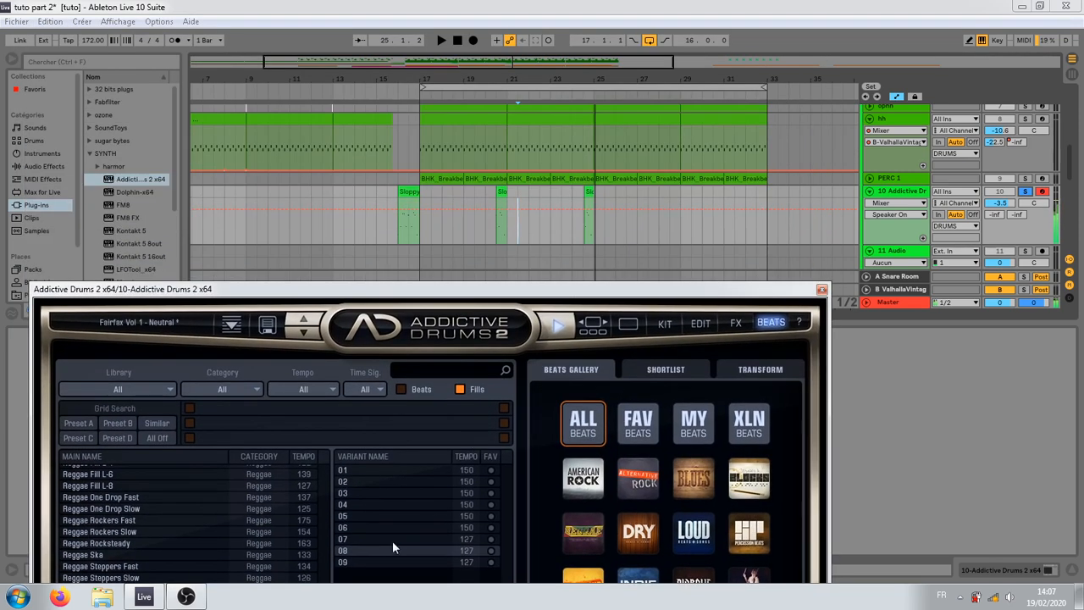
{"action": "left_click_drag", "start_coordinate": [715, 339], "coordinate": [747, 200]}
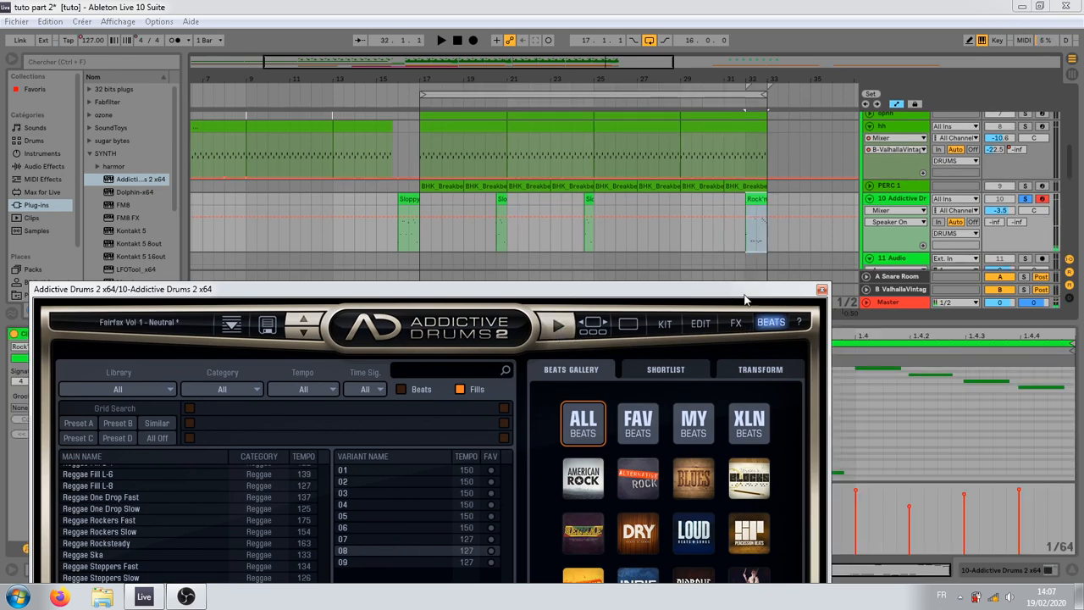
{"action": "left_click_drag", "start_coordinate": [745, 299], "coordinate": [758, 504]}
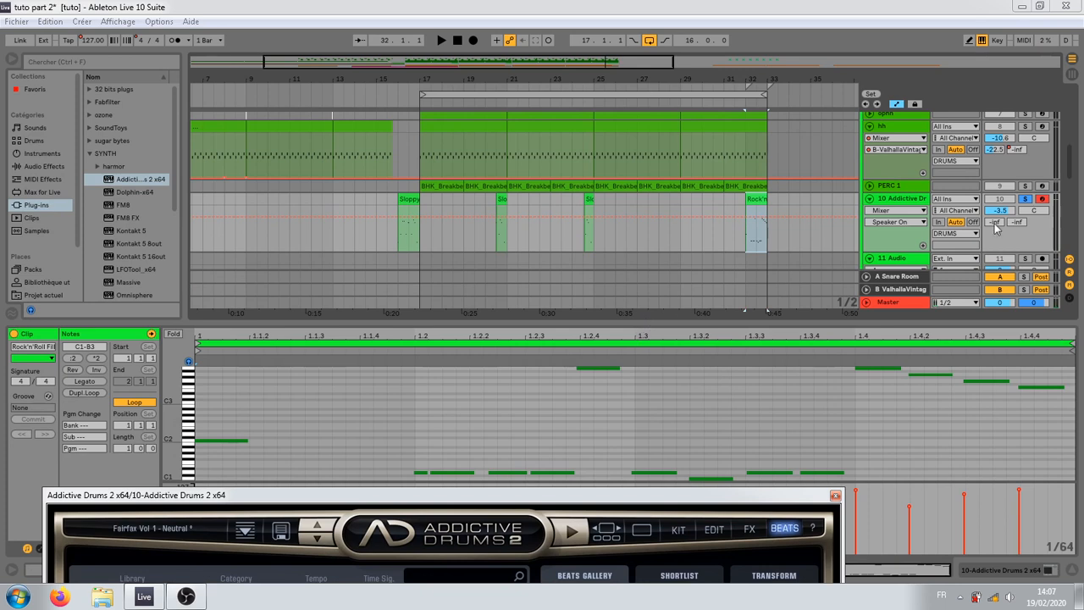
Step: Delete the tempo automation so the song runs at 172 BPM, and audition the soloed bar 32 fill
{"action": "key", "text": "space"}
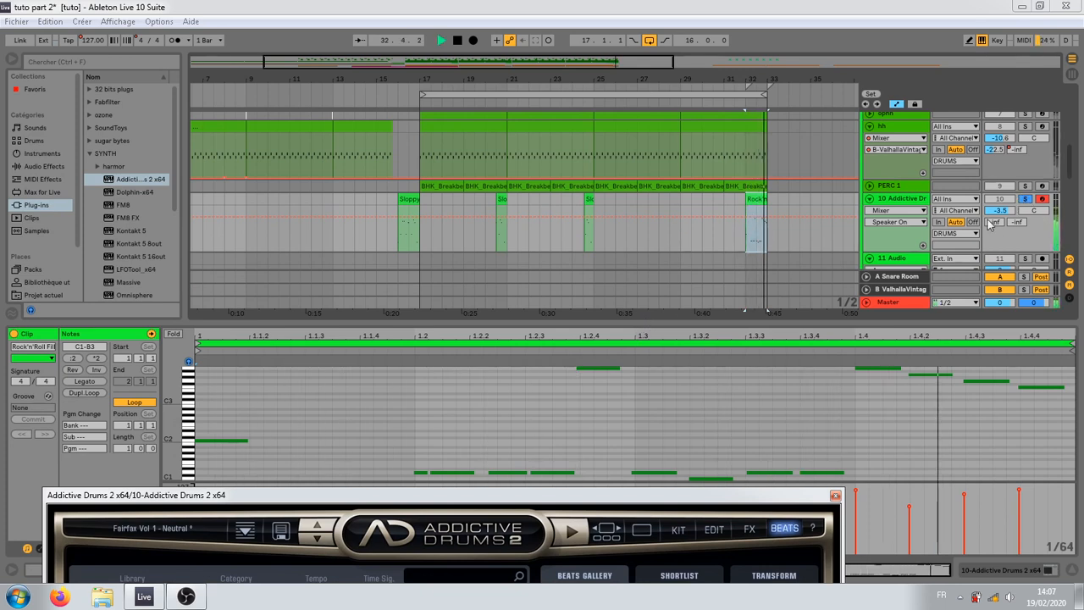
{"action": "key", "text": "space"}
{"action": "left_click", "coordinate": [87, 34]}
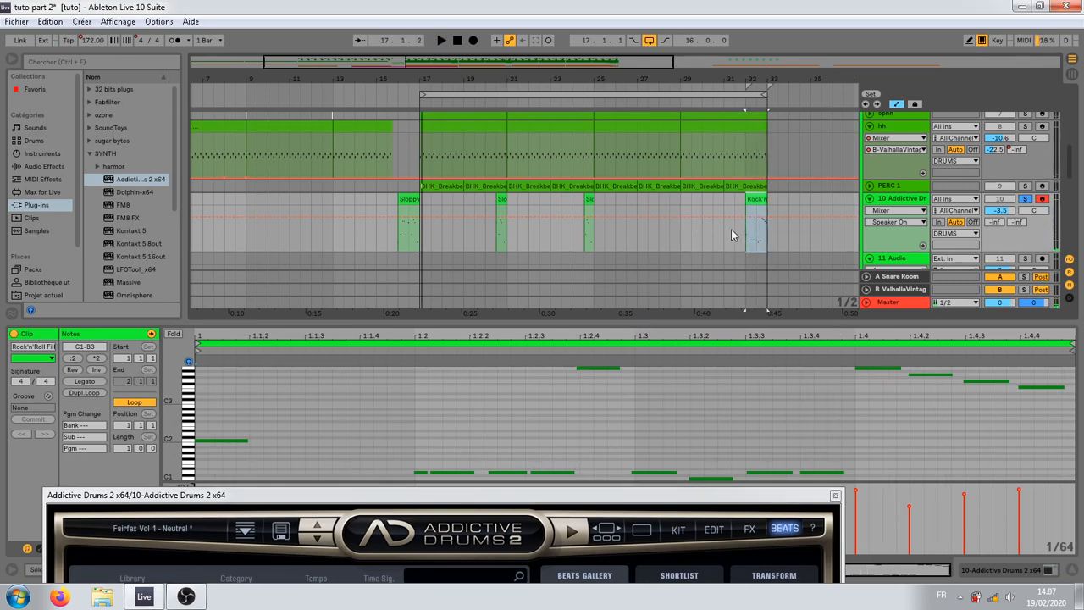
{"action": "right_click", "coordinate": [94, 40]}
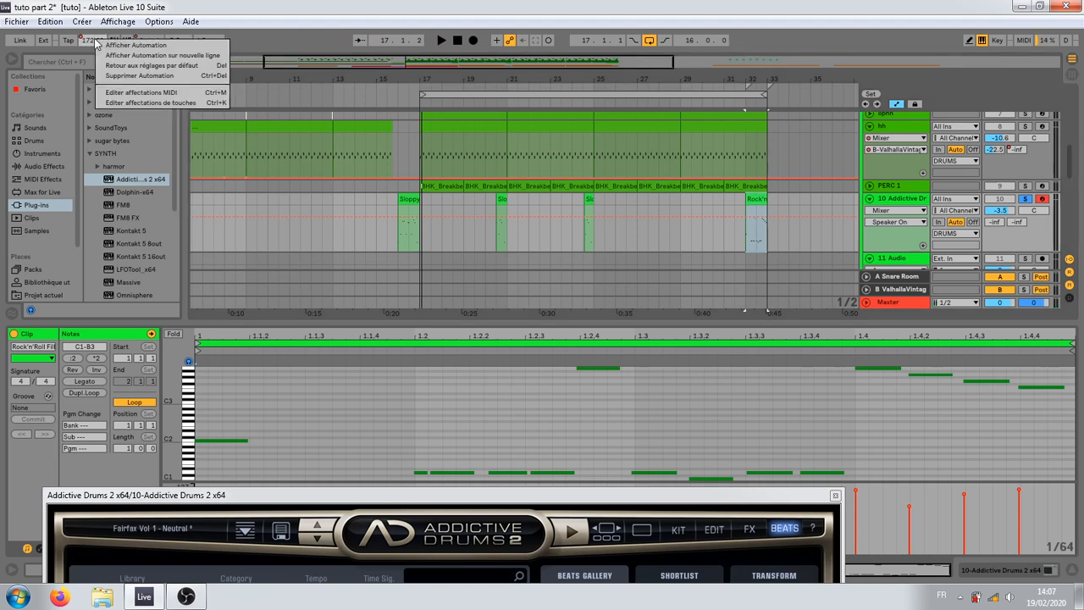
{"action": "left_click", "coordinate": [131, 75]}
{"action": "key", "text": "space"}
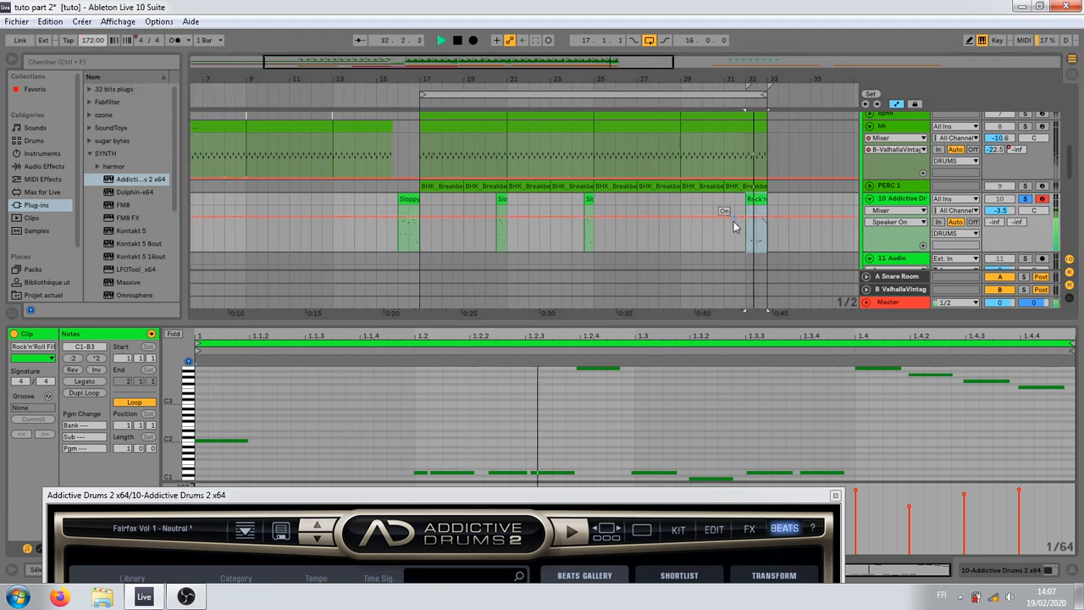
{"action": "key", "text": "space"}
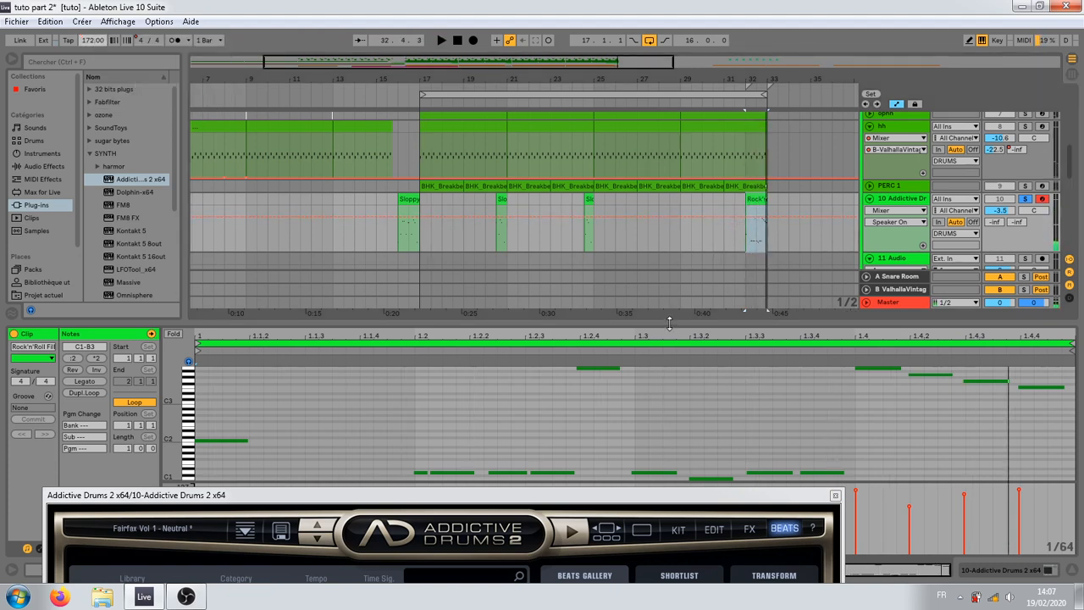
Step: Enlarge the note editor and examine the bar 32 fill's notes while auditioning it
{"action": "left_click_drag", "start_coordinate": [671, 325], "coordinate": [683, 196]}
{"action": "key", "text": "space"}
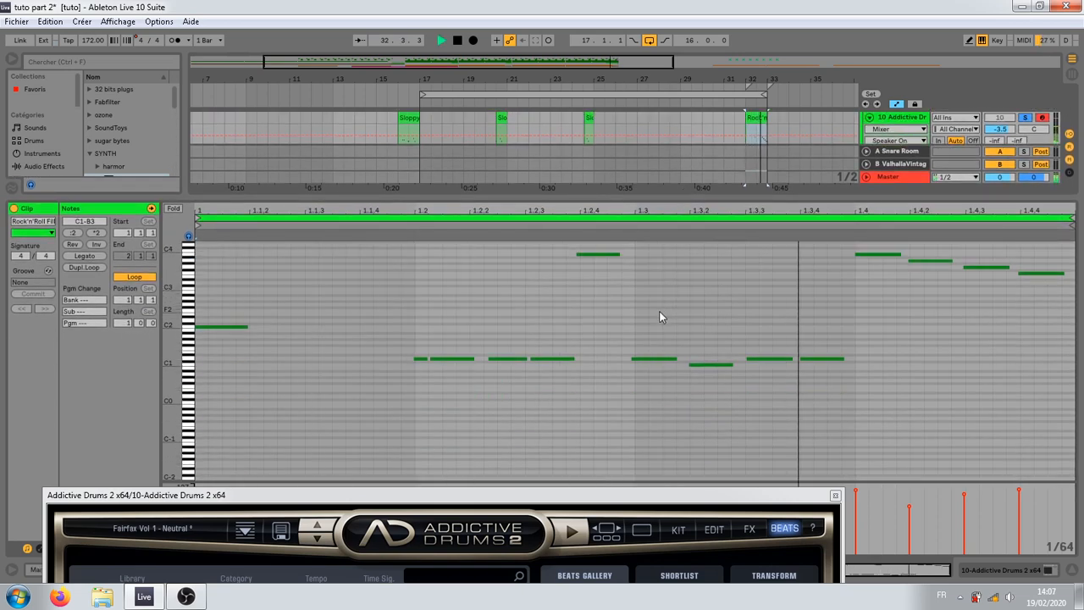
{"action": "key", "text": "space"}
{"action": "key", "text": "space"}
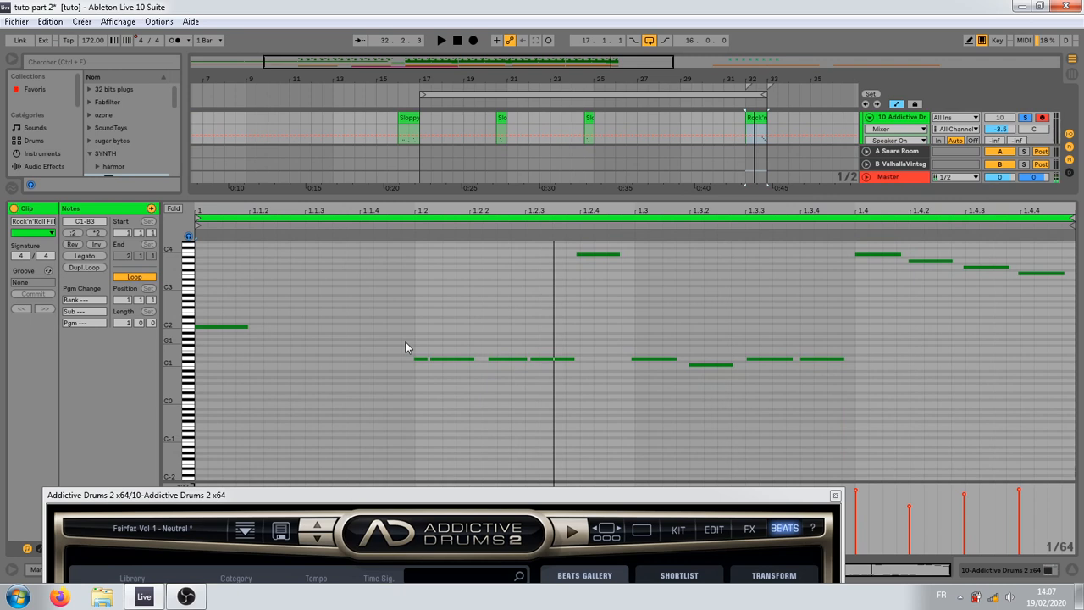
Step: Unsolo the Addictive Drums track, shrink the note editor and play the bar 32 fill with the full mix
{"action": "left_click", "coordinate": [1026, 118]}
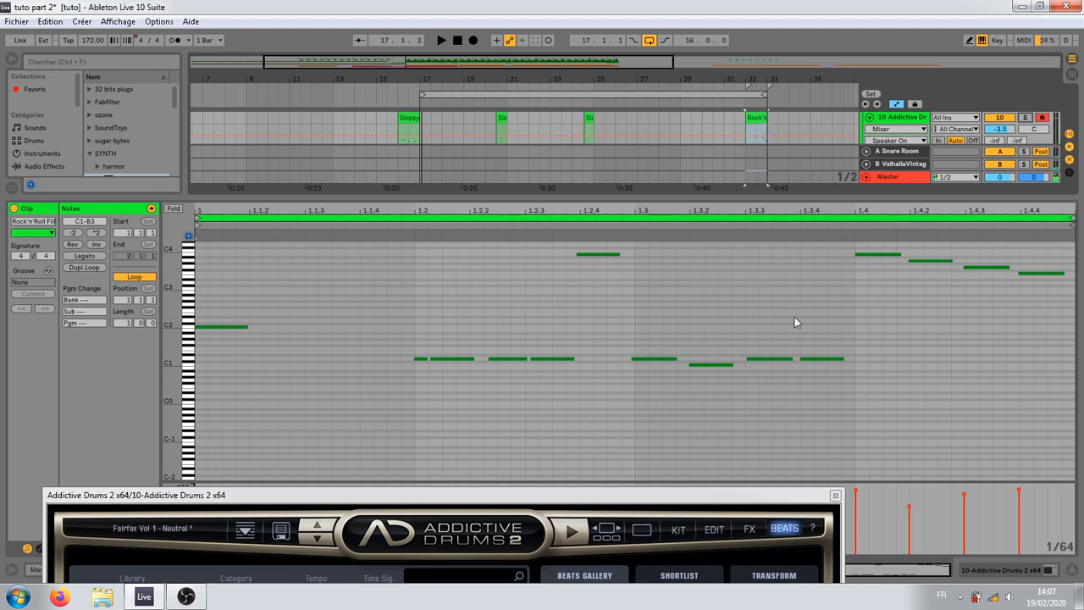
{"action": "left_click_drag", "start_coordinate": [774, 196], "coordinate": [762, 368]}
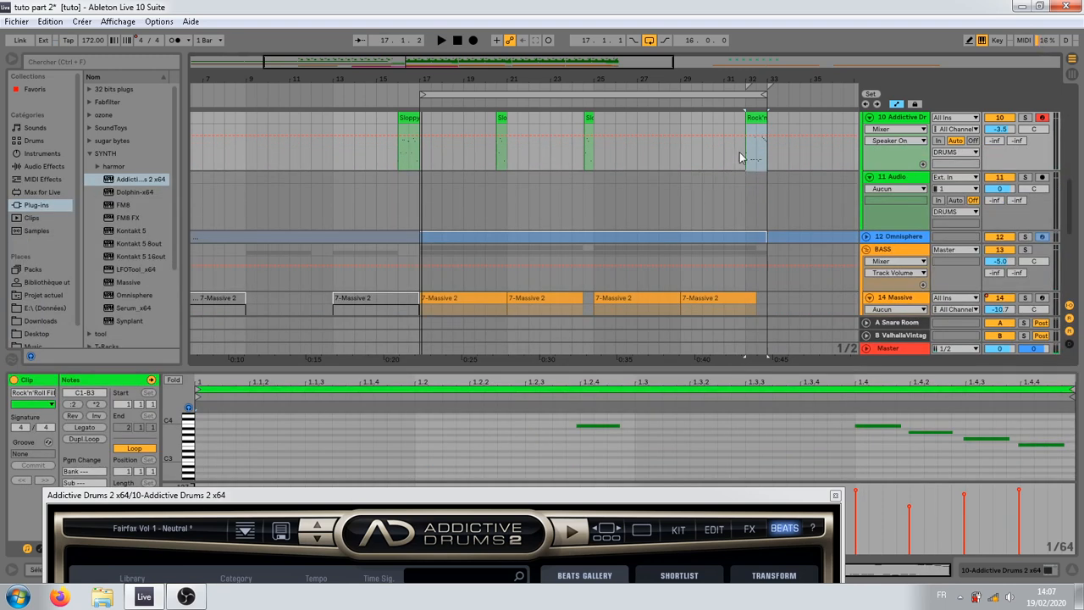
{"action": "left_click", "coordinate": [749, 179]}
{"action": "scroll", "coordinate": [758, 170], "scroll_direction": "up", "scroll_amount": 6}
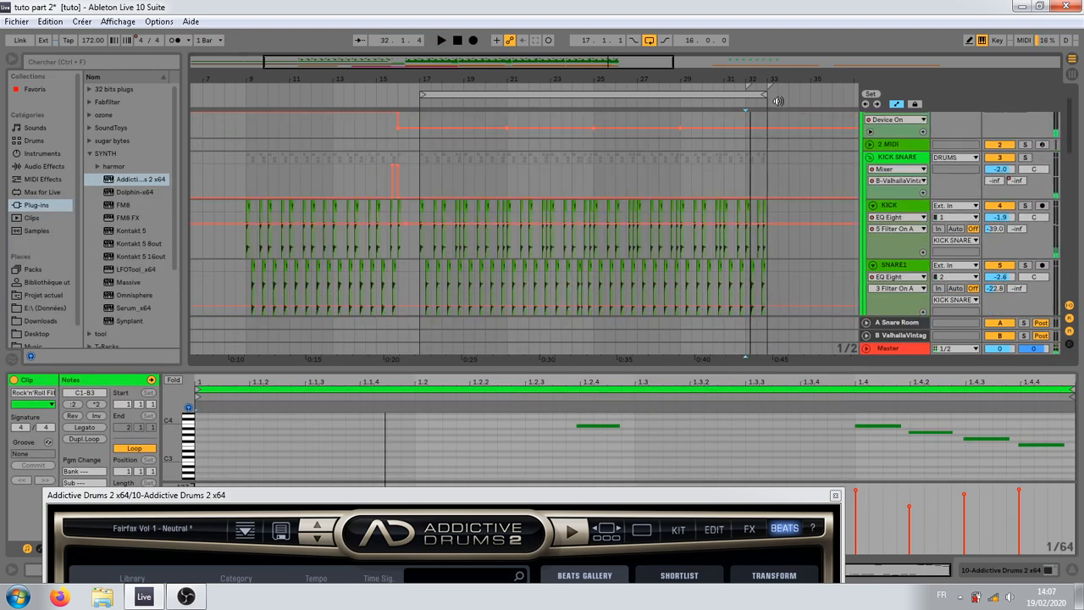
Step: Delete all time signature changes from the arrangement
{"action": "left_click_drag", "start_coordinate": [775, 78], "coordinate": [708, 80]}
{"action": "right_click", "coordinate": [696, 93]}
{"action": "right_click", "coordinate": [696, 89]}
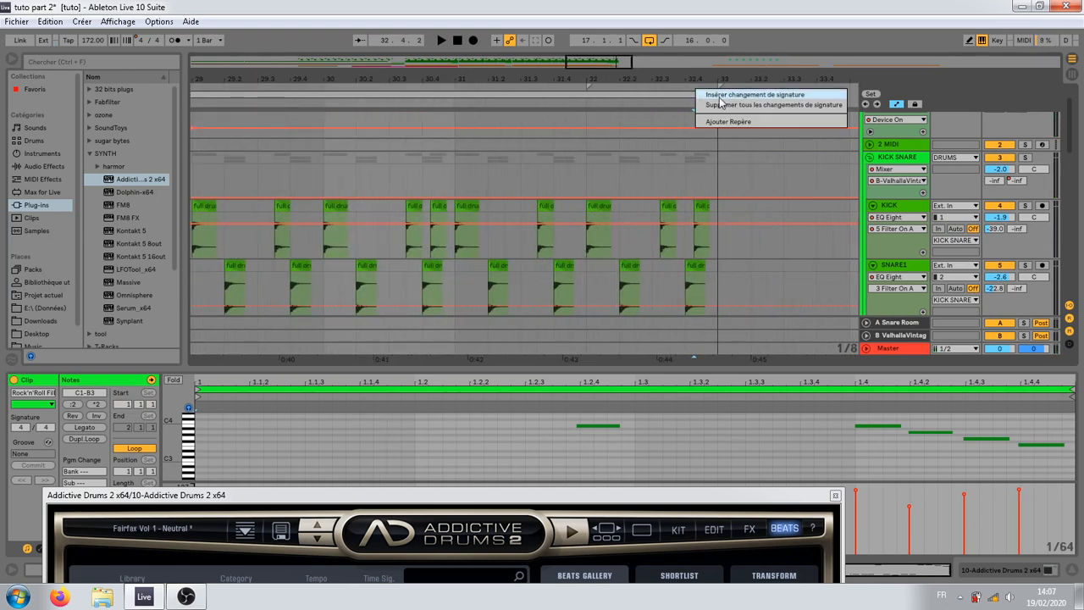
{"action": "left_click", "coordinate": [718, 97]}
{"action": "right_click", "coordinate": [726, 88]}
{"action": "right_click", "coordinate": [705, 85]}
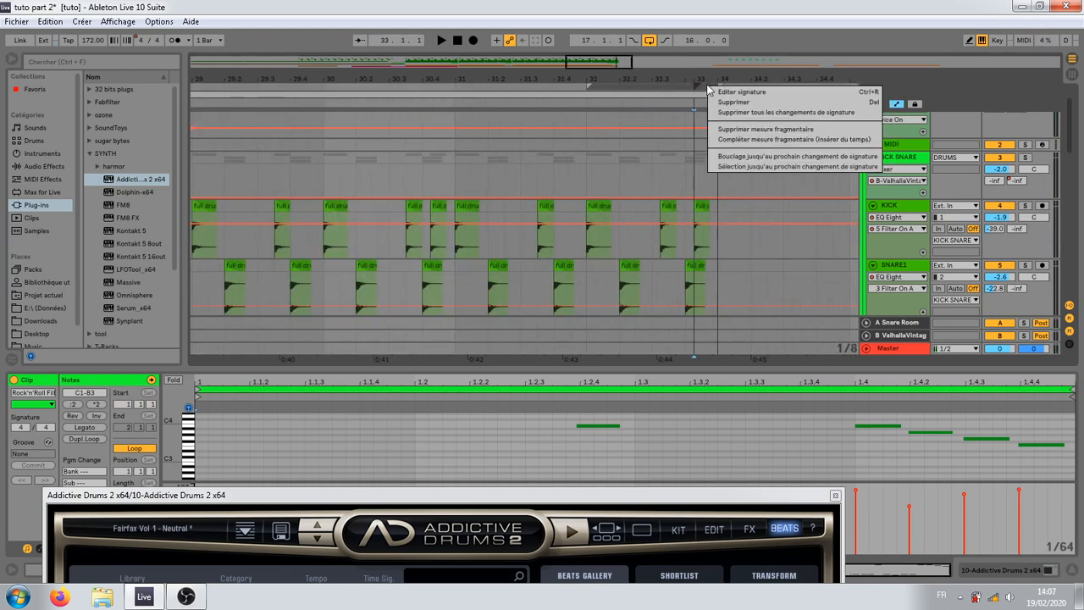
{"action": "left_click", "coordinate": [734, 112]}
Step: Delete the KICK, SNARE1 and TOP SNARE clips from 32.2 to bar 33
{"action": "scroll", "coordinate": [602, 186], "scroll_direction": "down", "scroll_amount": 2}
{"action": "scroll", "coordinate": [602, 186], "scroll_direction": "down", "scroll_amount": 2}
{"action": "scroll", "coordinate": [614, 205], "scroll_direction": "up", "scroll_amount": 2}
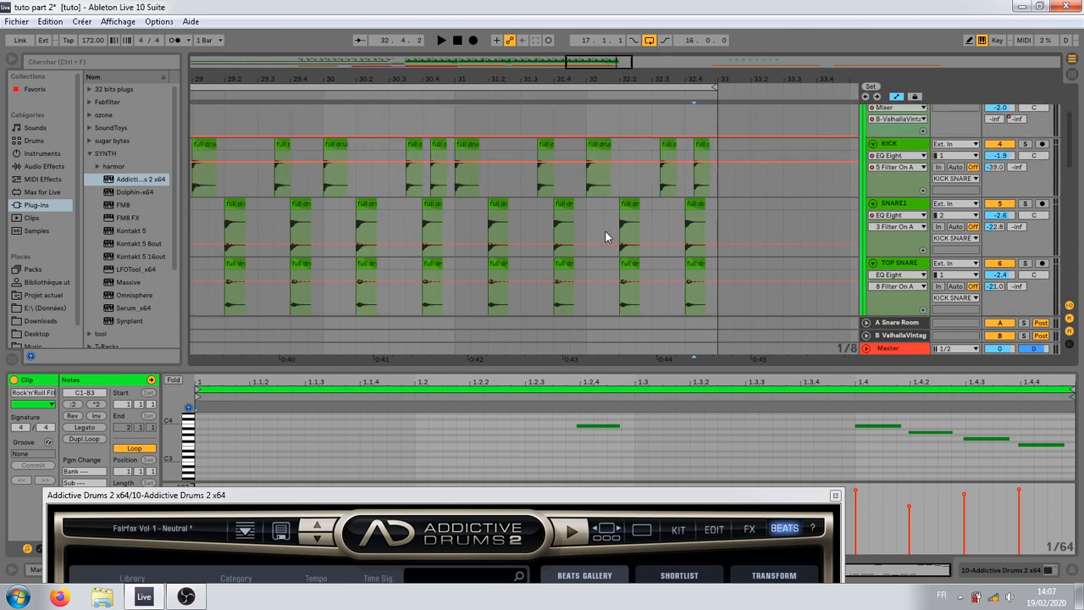
{"action": "left_click_drag", "start_coordinate": [716, 161], "coordinate": [614, 270]}
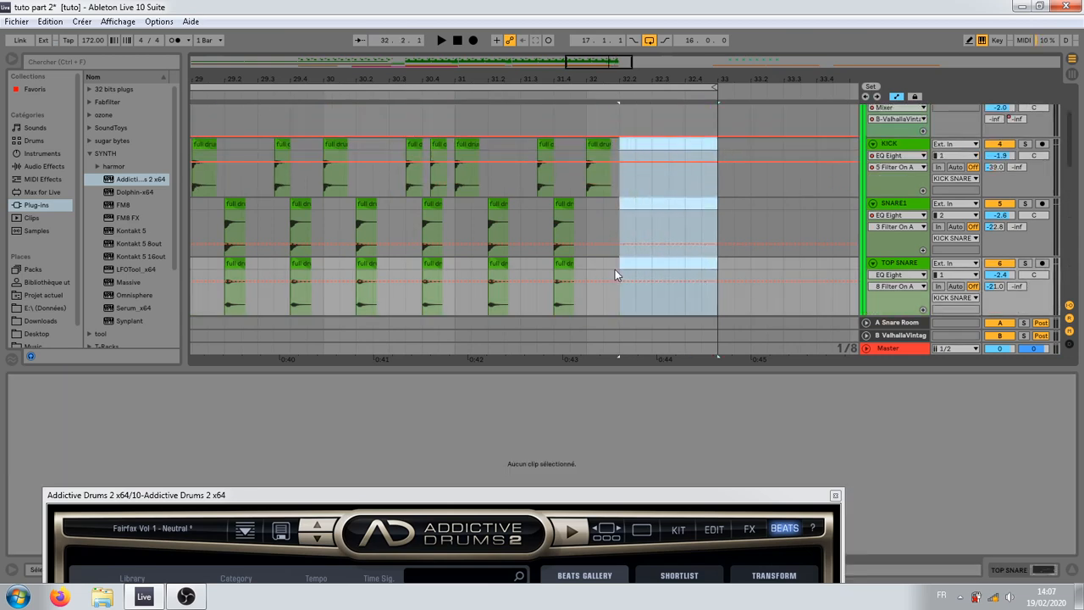
Step: Delete the ophh and hh clips from bar 32 to bar 33 and play the passage from bar 30
{"action": "scroll", "coordinate": [614, 254], "scroll_direction": "down", "scroll_amount": 2}
{"action": "scroll", "coordinate": [614, 241], "scroll_direction": "down", "scroll_amount": 2}
{"action": "left_click_drag", "start_coordinate": [718, 161], "coordinate": [586, 213]}
{"action": "key", "text": "Delete"}
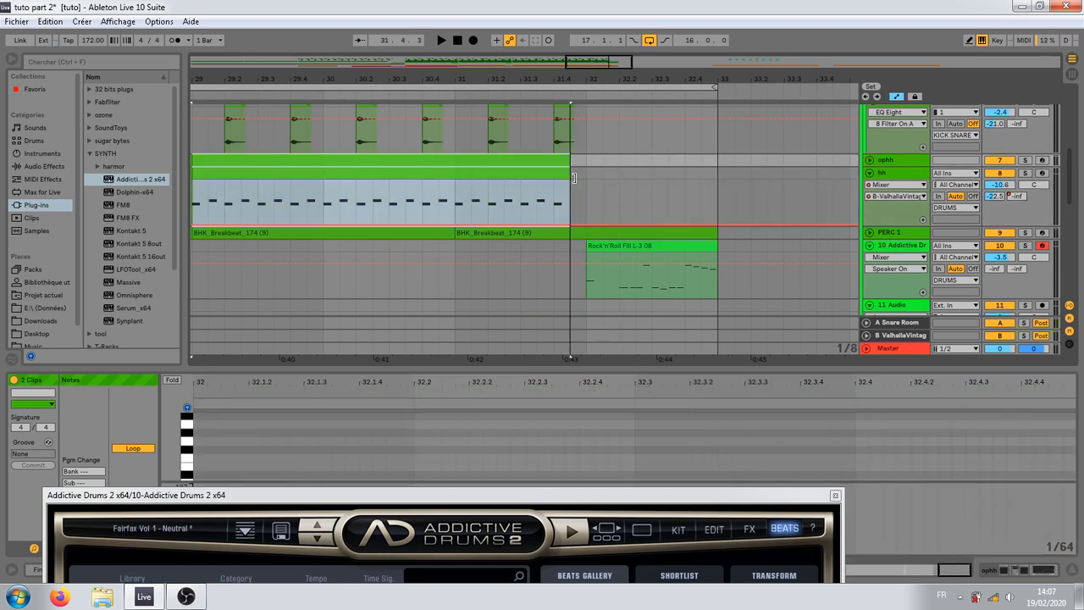
{"action": "left_click", "coordinate": [457, 207]}
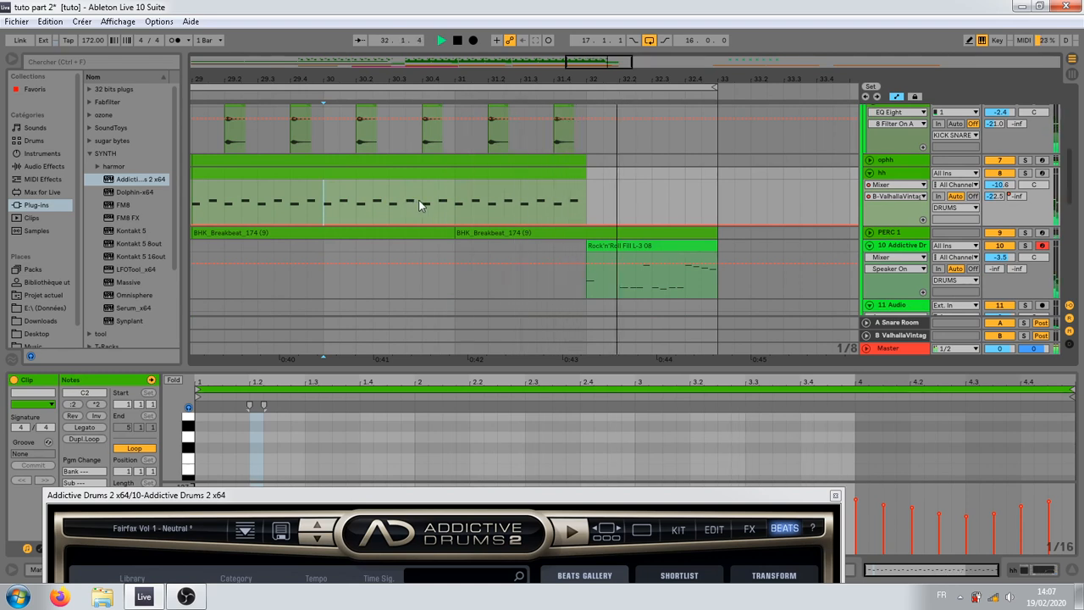
Step: In the bar 32 Rock'n'Roll fill, lower the B3 tom note at 1.2.4 to A3 and audition it
{"action": "left_click", "coordinate": [659, 246]}
{"action": "key", "text": "space"}
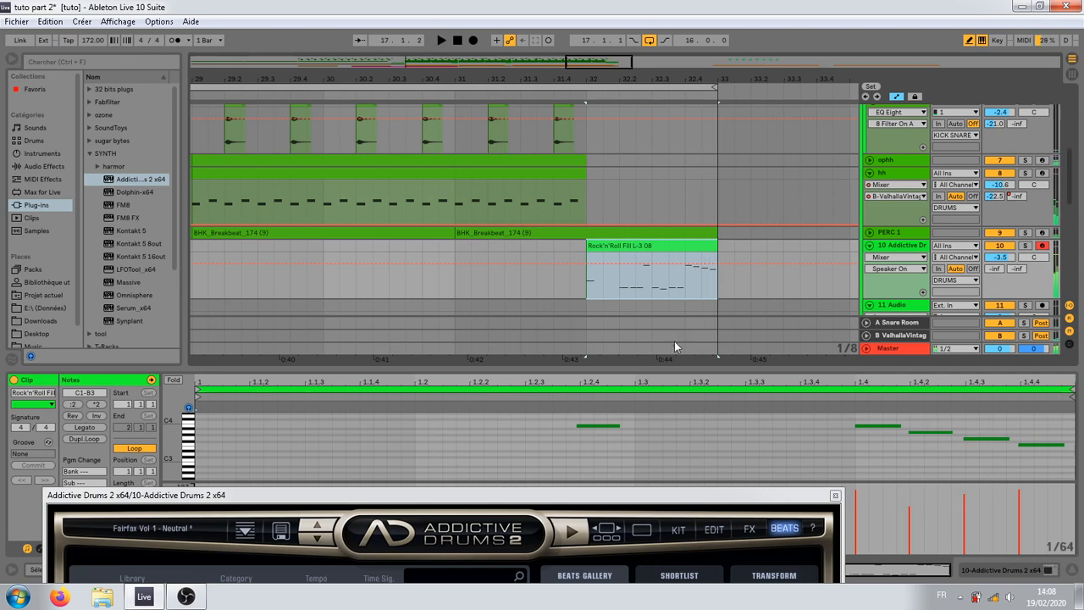
{"action": "left_click_drag", "start_coordinate": [672, 369], "coordinate": [680, 97]}
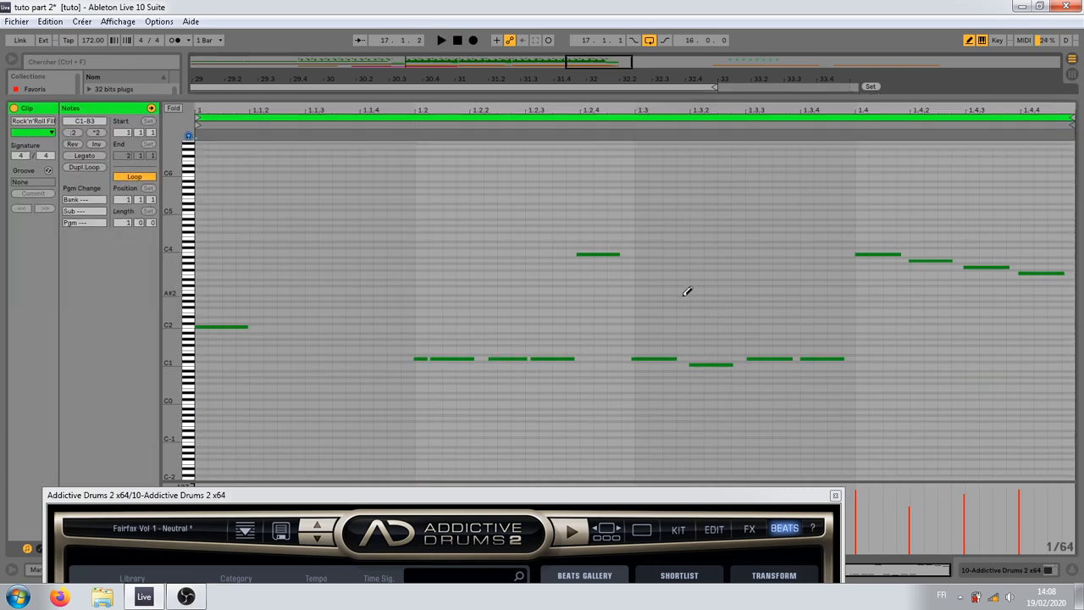
{"action": "left_click", "coordinate": [695, 364]}
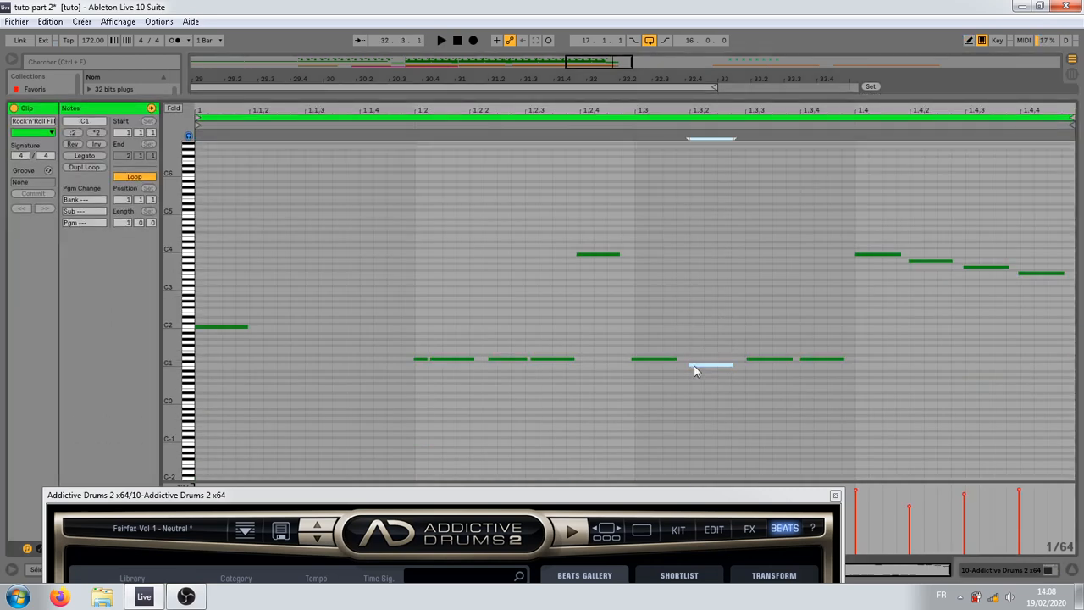
{"action": "key", "text": "space"}
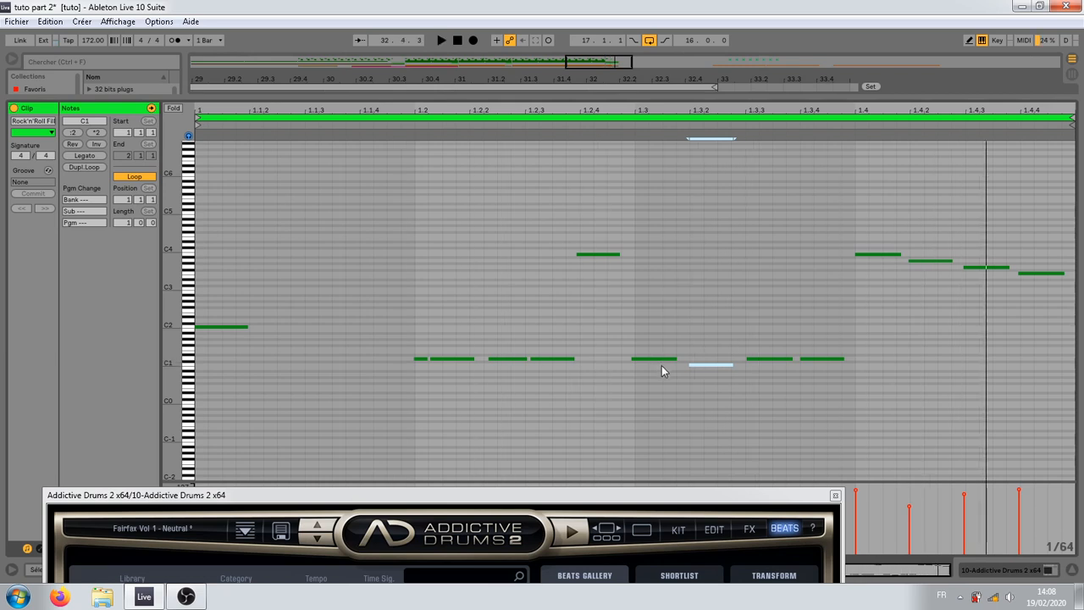
{"action": "left_click", "coordinate": [591, 254]}
{"action": "left_click_drag", "start_coordinate": [591, 256], "coordinate": [599, 271]}
{"action": "key", "text": "space"}
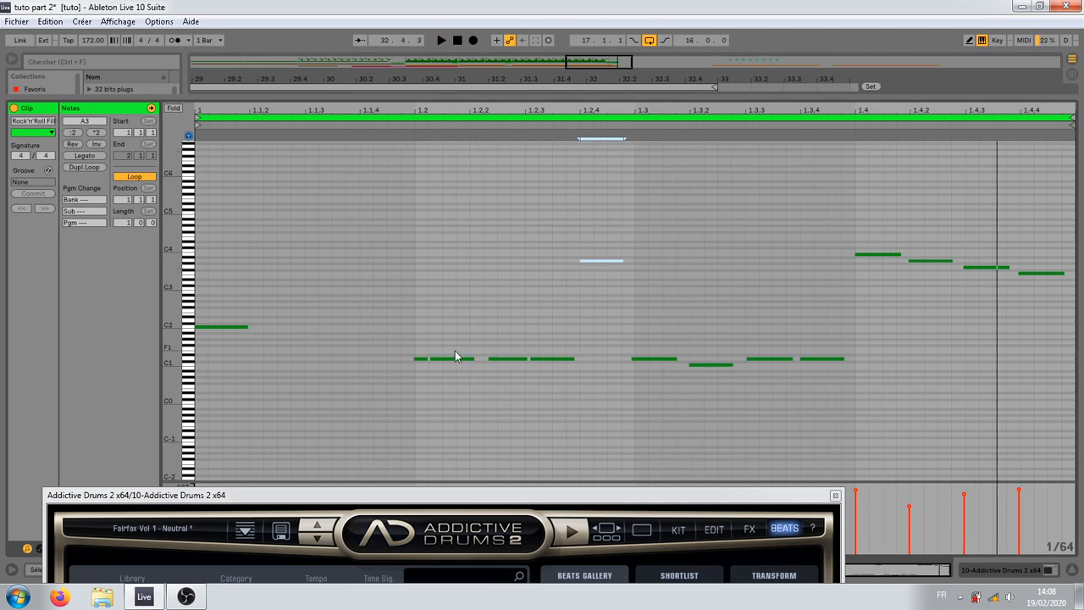
Step: Remove the short flam note at 1.2 of the fill and move the following D1 note onto beat 1.2
{"action": "left_click_drag", "start_coordinate": [455, 364], "coordinate": [579, 370]}
{"action": "key", "text": "space"}
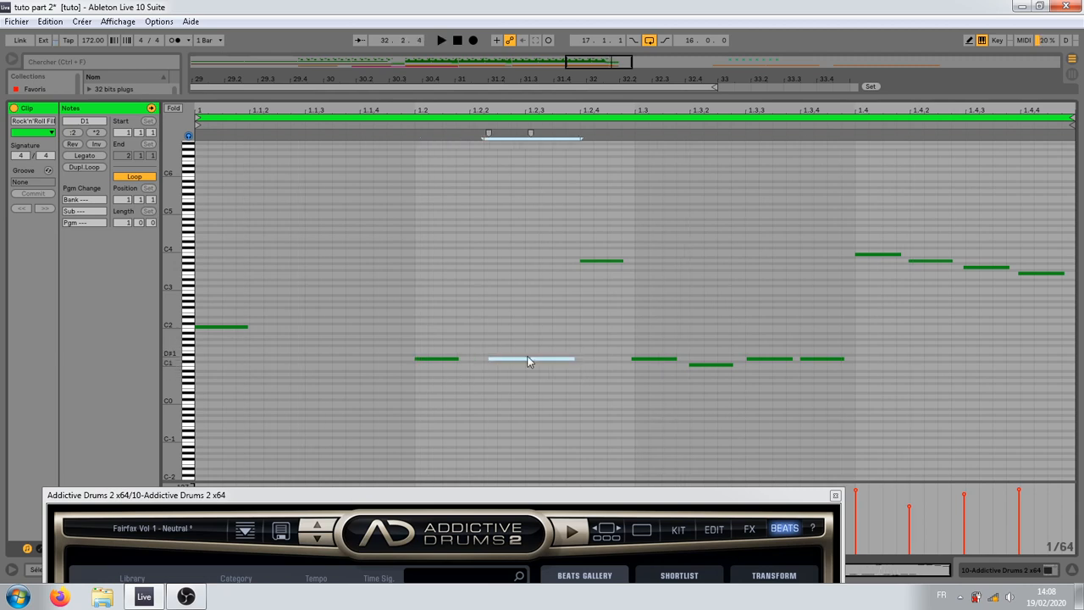
{"action": "key", "text": "space"}
{"action": "left_click", "coordinate": [772, 431]}
Step: Delete the fill's D1 note at 1.3.4, just before the tom run, and play the fill
{"action": "left_click", "coordinate": [928, 263]}
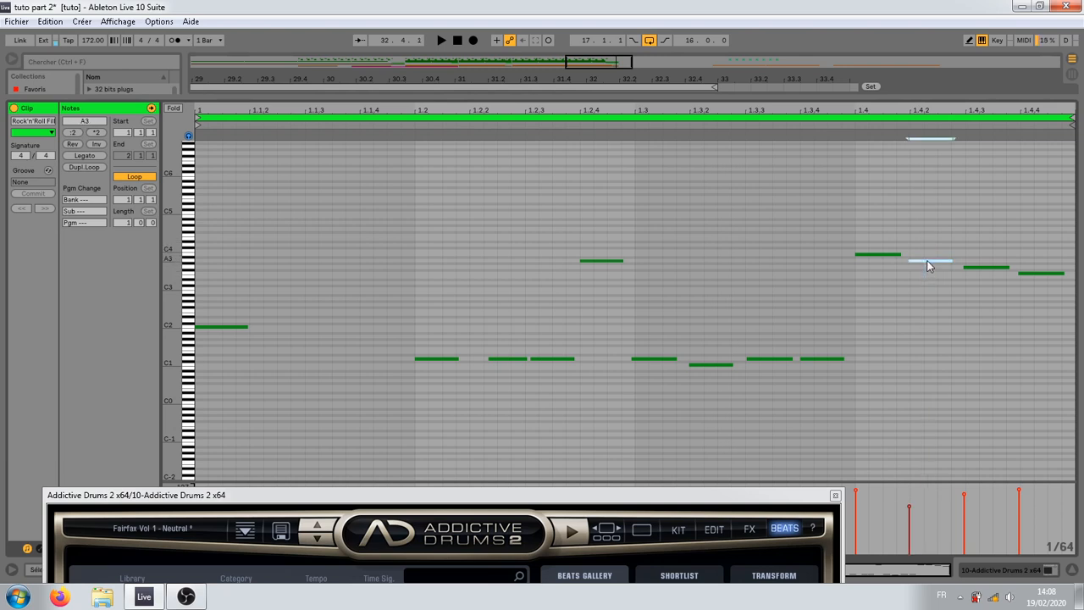
{"action": "left_click", "coordinate": [1020, 273]}
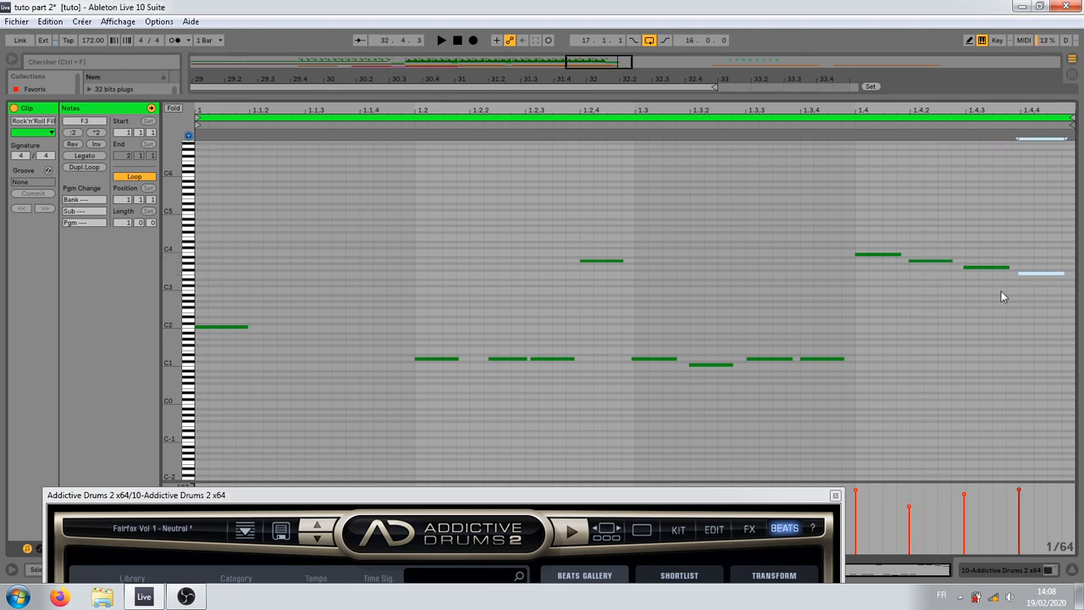
{"action": "left_click", "coordinate": [819, 360]}
{"action": "left_click", "coordinate": [754, 359]}
{"action": "left_click", "coordinate": [753, 340]}
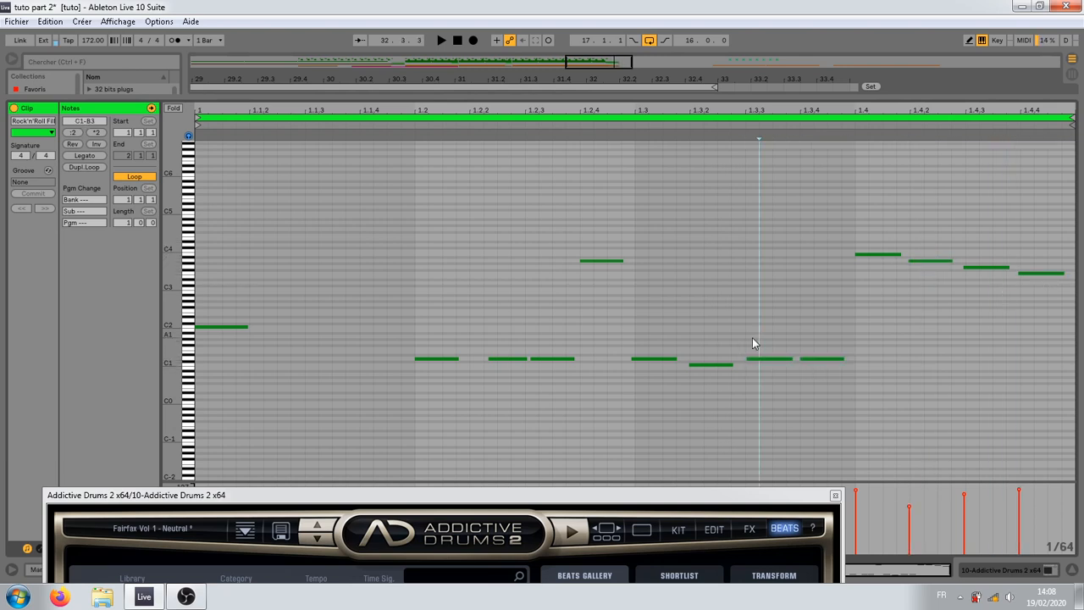
{"action": "left_click", "coordinate": [818, 359]}
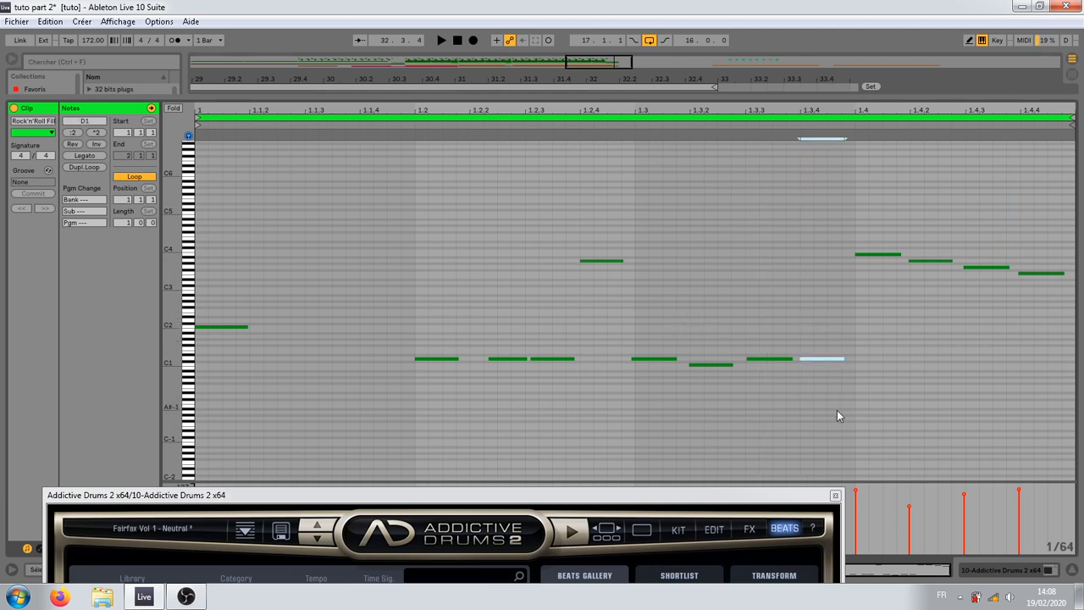
{"action": "key", "text": "Delete"}
{"action": "left_click", "coordinate": [726, 365]}
{"action": "key", "text": "space"}
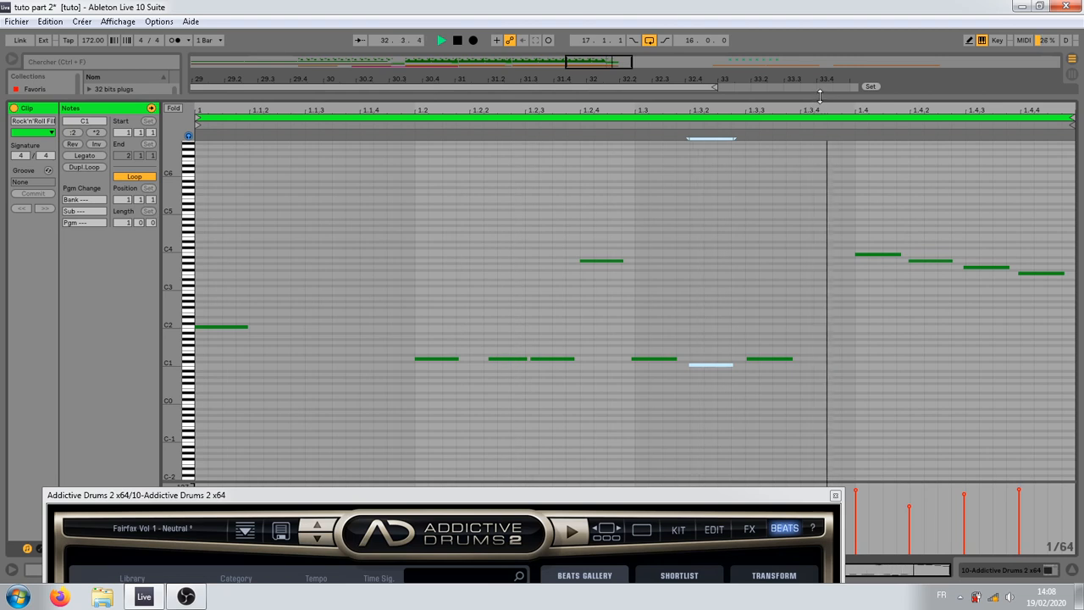
{"action": "key", "text": "space"}
Step: Play the edited fill in the arrangement and examine its notes, especially the first D1 hit at 1.2
{"action": "key", "text": "space"}
{"action": "left_click_drag", "start_coordinate": [823, 100], "coordinate": [782, 421]}
{"action": "key", "text": "space"}
{"action": "key", "text": "space"}
{"action": "left_click", "coordinate": [585, 191]}
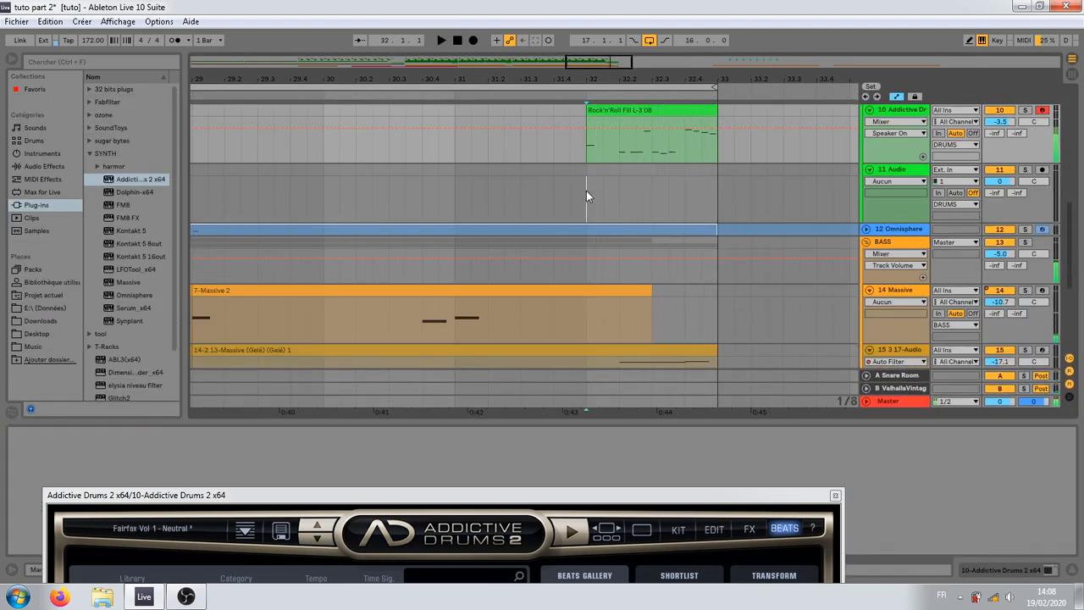
{"action": "left_click", "coordinate": [621, 144]}
{"action": "left_click", "coordinate": [627, 111]}
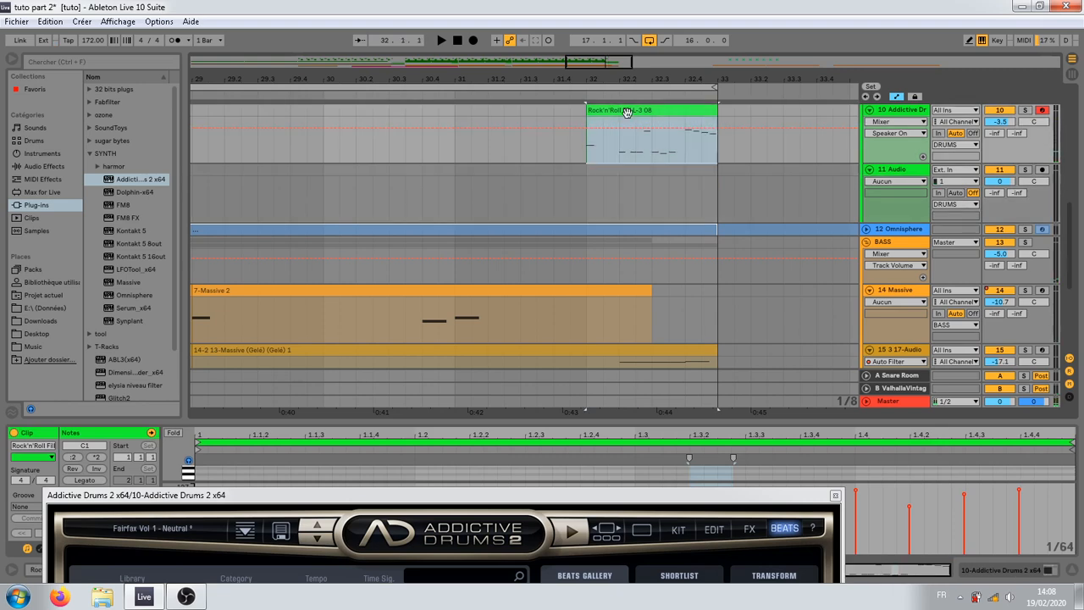
{"action": "left_click_drag", "start_coordinate": [587, 421], "coordinate": [559, 270]}
{"action": "scroll", "coordinate": [450, 388], "scroll_direction": "down", "scroll_amount": 5}
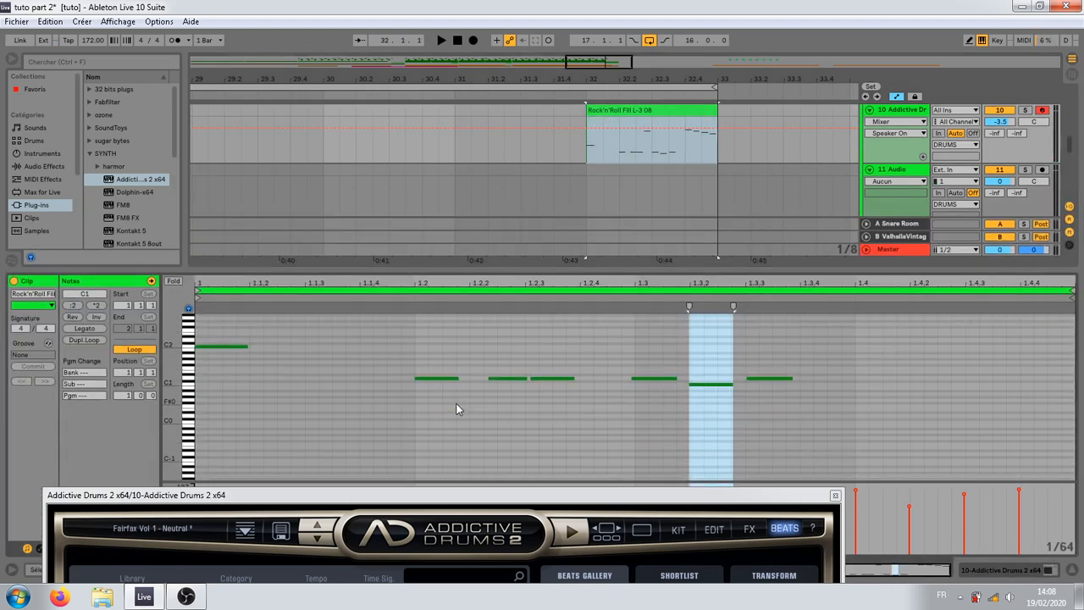
{"action": "left_click", "coordinate": [445, 378]}
{"action": "left_click", "coordinate": [442, 418]}
{"action": "scroll", "coordinate": [533, 325], "scroll_direction": "up", "scroll_amount": 8}
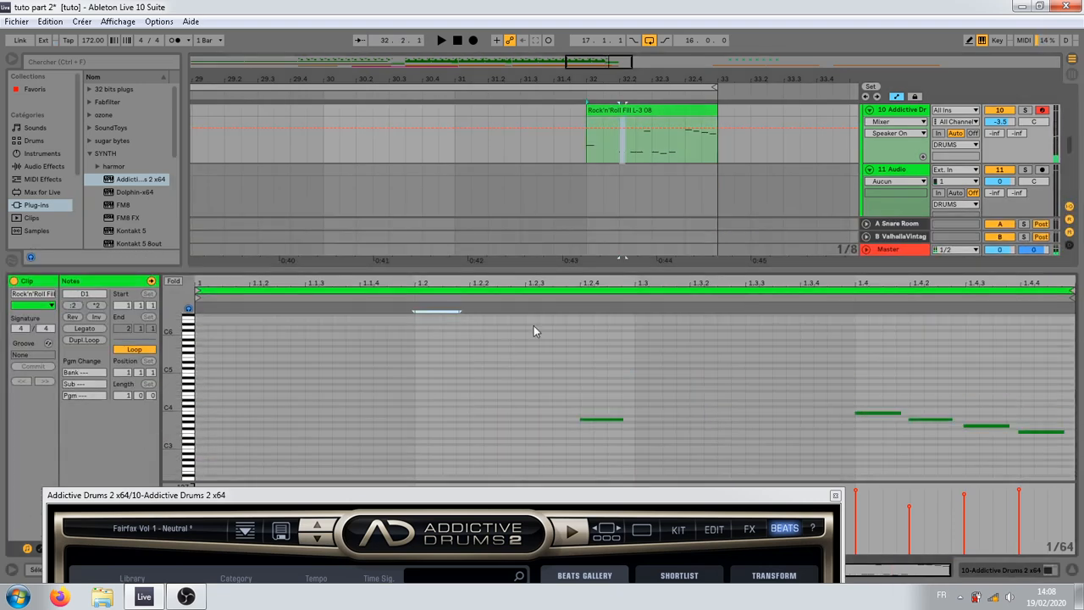
Step: Copy the SNARE1 and TOP SNARE clips from 31.2 to 32.2 to support the fill's first snare hit
{"action": "scroll", "coordinate": [547, 242], "scroll_direction": "up", "scroll_amount": 3}
{"action": "scroll", "coordinate": [537, 231], "scroll_direction": "up", "scroll_amount": 4}
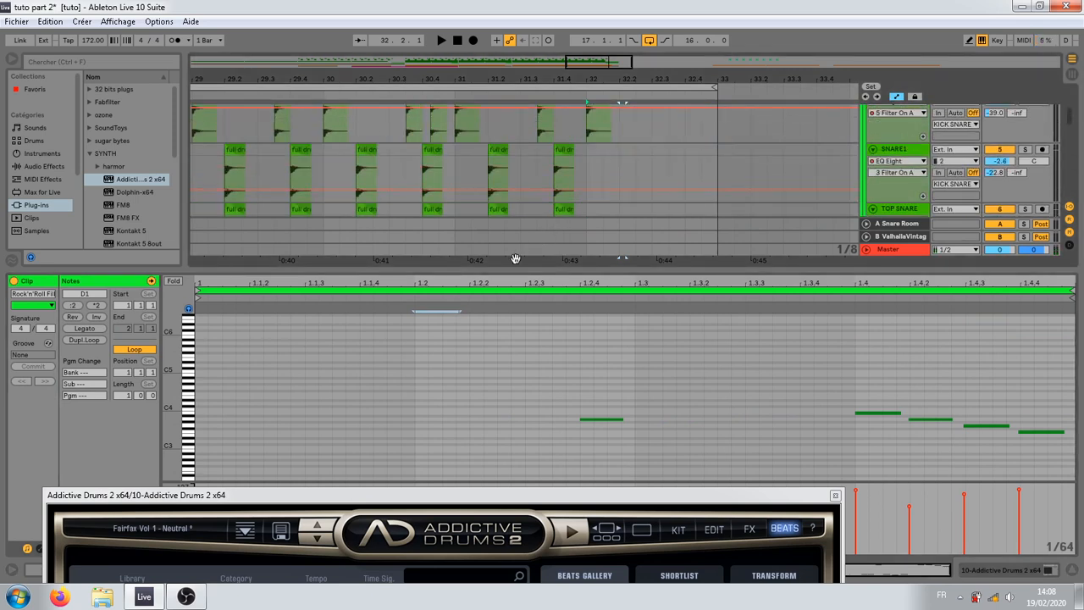
{"action": "left_click_drag", "start_coordinate": [518, 268], "coordinate": [515, 370]}
{"action": "left_click_drag", "start_coordinate": [459, 163], "coordinate": [502, 222]}
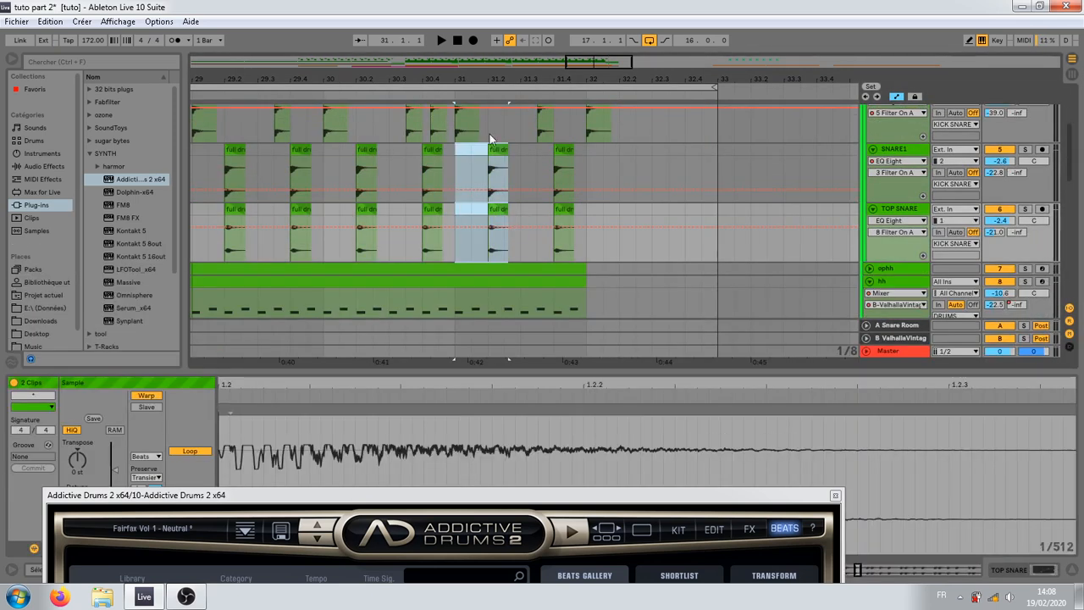
{"action": "left_click_drag", "start_coordinate": [502, 156], "coordinate": [628, 179]}
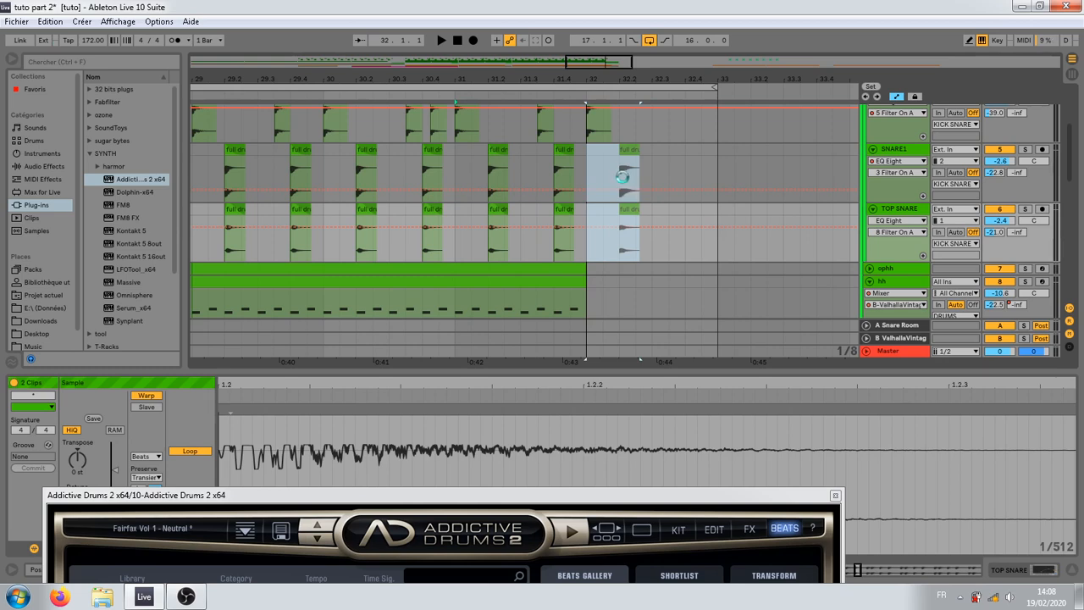
Step: Copy the start of the 31.2 SNARE1 and TOP SNARE hits to 31.2.4 as sixteenth-note clips
{"action": "left_click", "coordinate": [455, 170]}
{"action": "left_click_drag", "start_coordinate": [518, 58], "coordinate": [506, 87]}
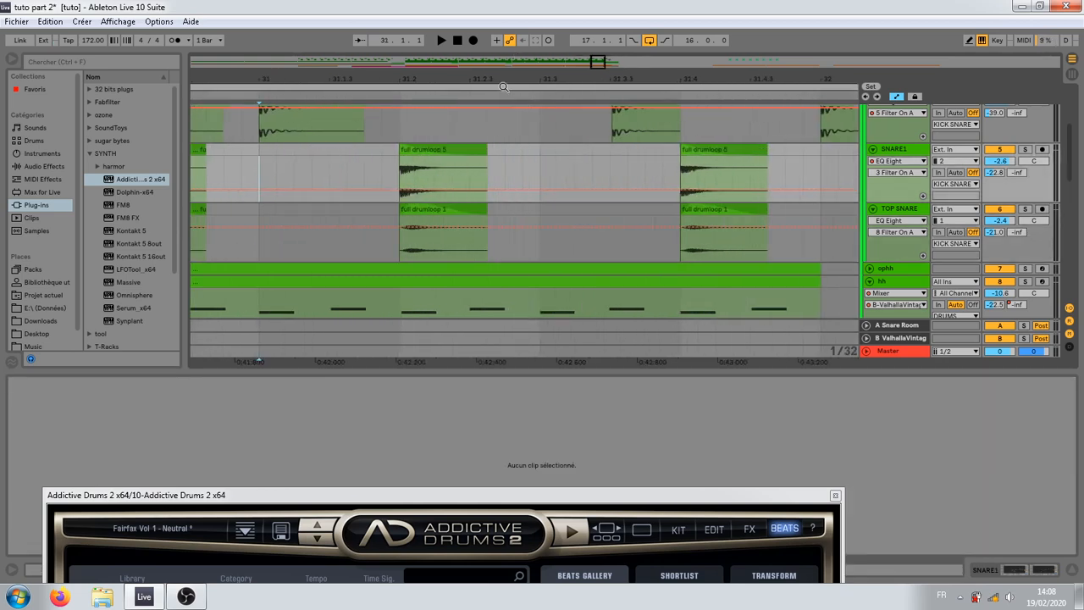
{"action": "left_click_drag", "start_coordinate": [401, 167], "coordinate": [523, 217]}
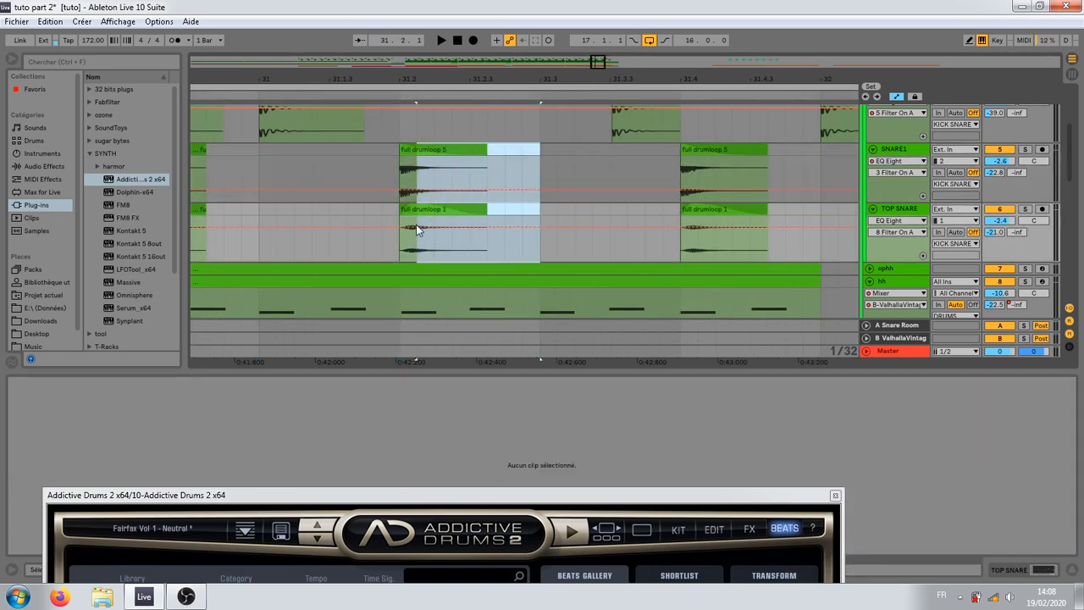
{"action": "left_click_drag", "start_coordinate": [427, 217], "coordinate": [542, 221]}
{"action": "left_click_drag", "start_coordinate": [587, 149], "coordinate": [543, 212]}
{"action": "left_click", "coordinate": [575, 154]}
{"action": "scroll", "coordinate": [542, 212], "scroll_direction": "down", "scroll_amount": 3}
{"action": "left_click", "coordinate": [520, 156]}
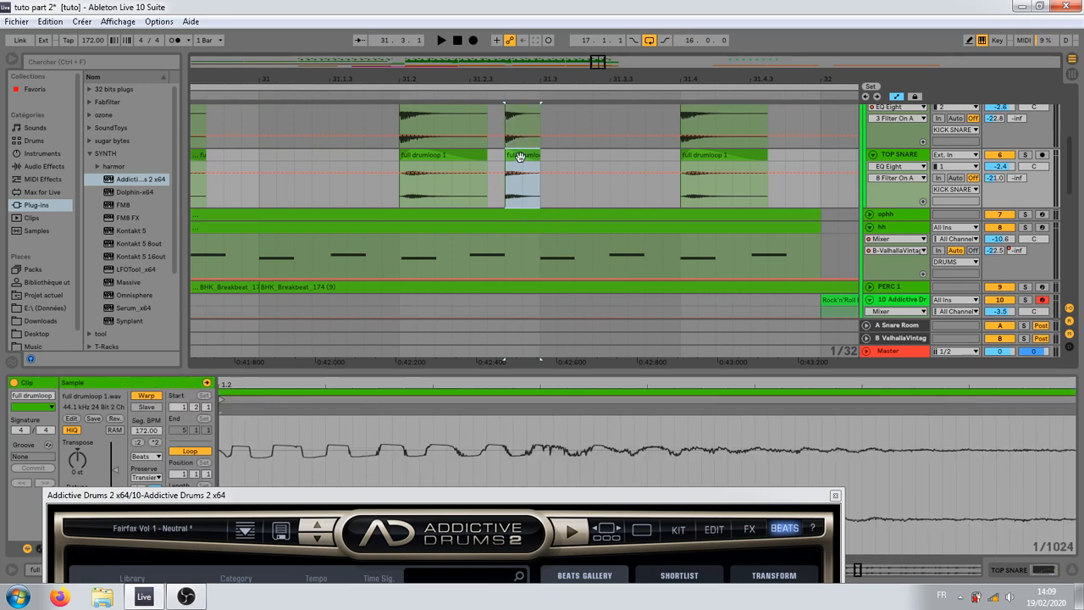
Step: Select the short SNARE1 and TOP SNARE clips at 31.2.4 and lower their clip gain to -8.66 dB
{"action": "left_click_drag", "start_coordinate": [560, 168], "coordinate": [516, 121]}
{"action": "scroll", "coordinate": [458, 166], "scroll_direction": "up", "scroll_amount": 1}
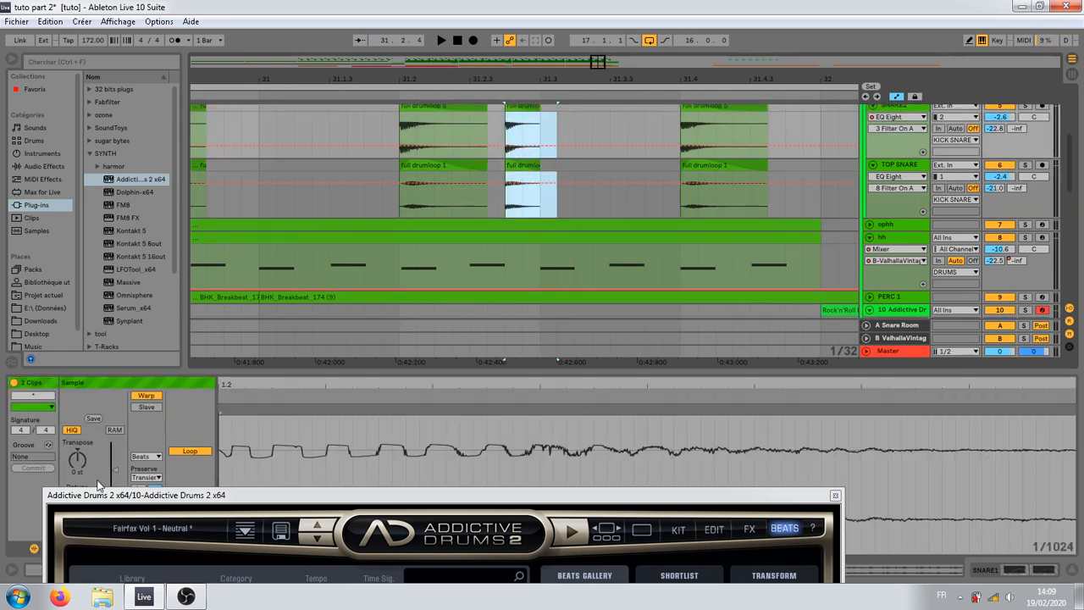
{"action": "left_click_drag", "start_coordinate": [108, 493], "coordinate": [122, 528]}
{"action": "left_click_drag", "start_coordinate": [111, 472], "coordinate": [116, 483]}
Step: Duplicate the quiet SNARE1 and TOP SNARE clips from 31.2.4 to 31.3.2
{"action": "scroll", "coordinate": [584, 185], "scroll_direction": "up", "scroll_amount": 2}
{"action": "left_click_drag", "start_coordinate": [556, 153], "coordinate": [507, 242]}
{"action": "scroll", "coordinate": [556, 165], "scroll_direction": "down", "scroll_amount": 2}
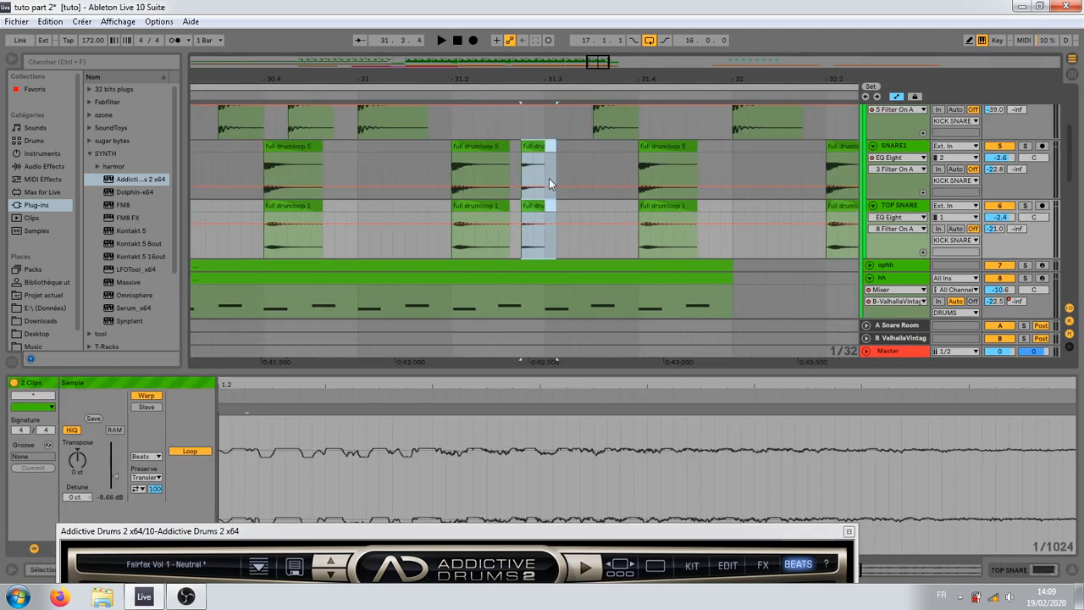
{"action": "left_click", "coordinate": [549, 178]}
{"action": "left_click_drag", "start_coordinate": [567, 154], "coordinate": [613, 235]}
Step: Check the kick at 31.3.3 against the ghost snares and play the passage from 30.4 into the fill
{"action": "scroll", "coordinate": [566, 233], "scroll_direction": "up", "scroll_amount": 3}
{"action": "scroll", "coordinate": [566, 233], "scroll_direction": "up", "scroll_amount": 1}
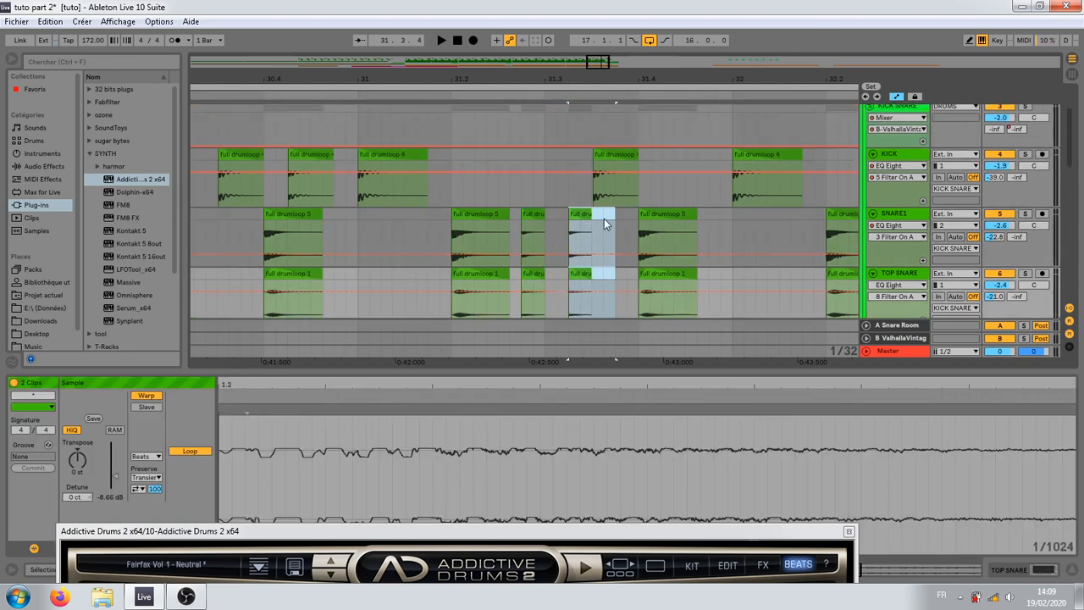
{"action": "left_click", "coordinate": [613, 150]}
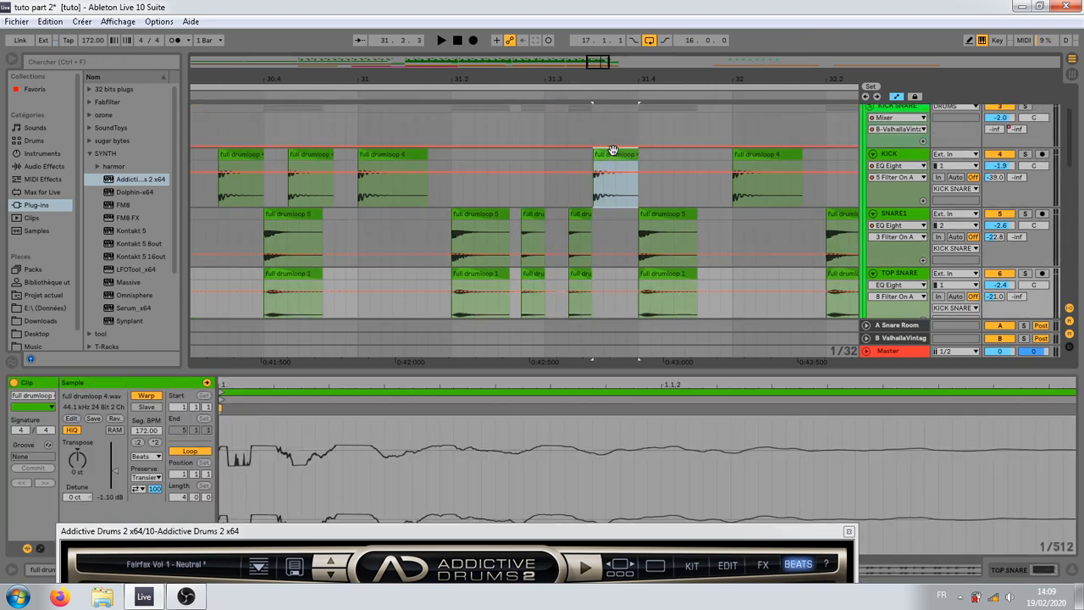
{"action": "left_click", "coordinate": [613, 151]}
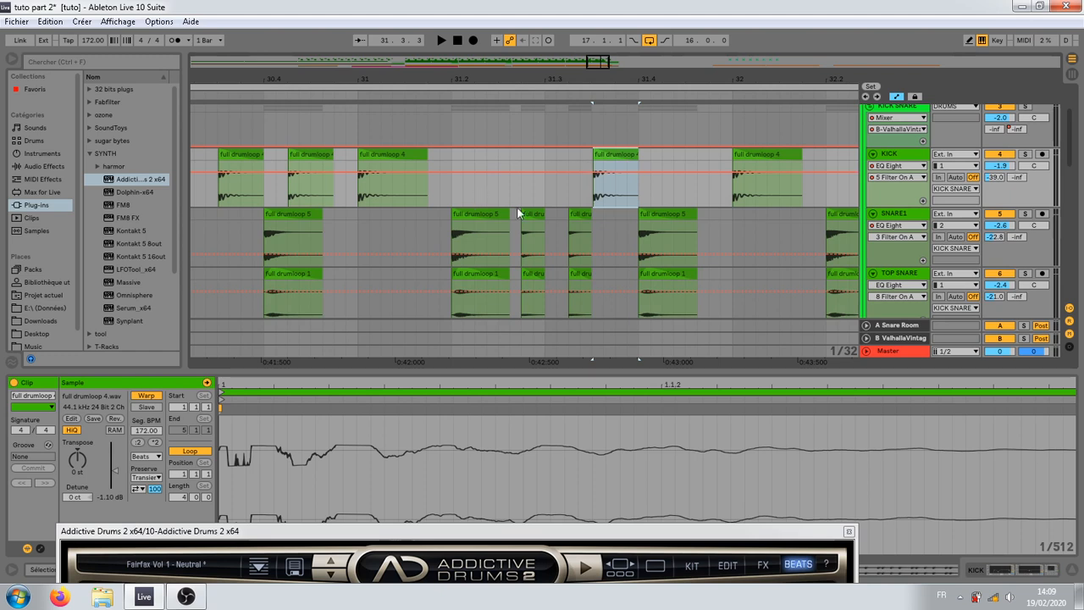
{"action": "left_click", "coordinate": [323, 191]}
{"action": "key", "text": "space"}
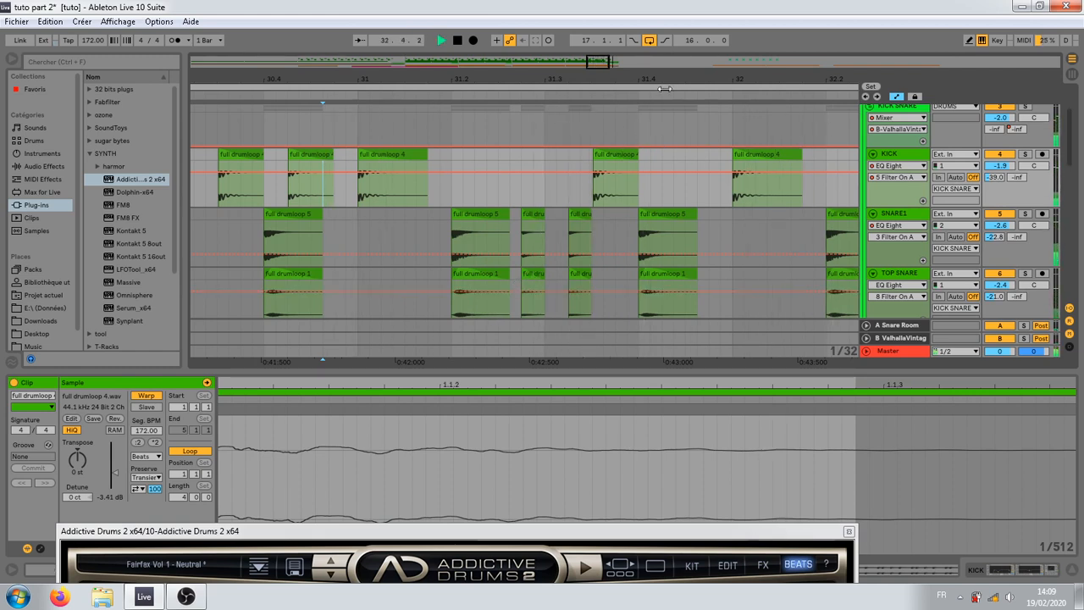
{"action": "key", "text": "space"}
{"action": "left_click_drag", "start_coordinate": [669, 73], "coordinate": [608, 73]}
{"action": "key", "text": "space"}
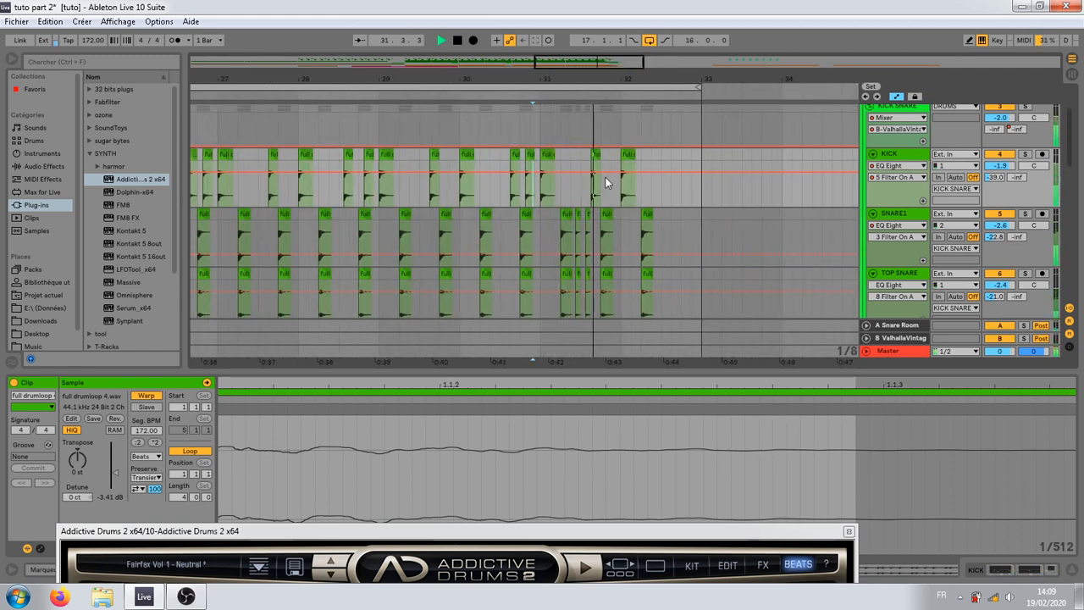
{"action": "key", "text": "space"}
Step: Unfold the ophh track and examine its notes in bars 29 to 32 against the kicks and snares
{"action": "scroll", "coordinate": [549, 278], "scroll_direction": "down", "scroll_amount": 3}
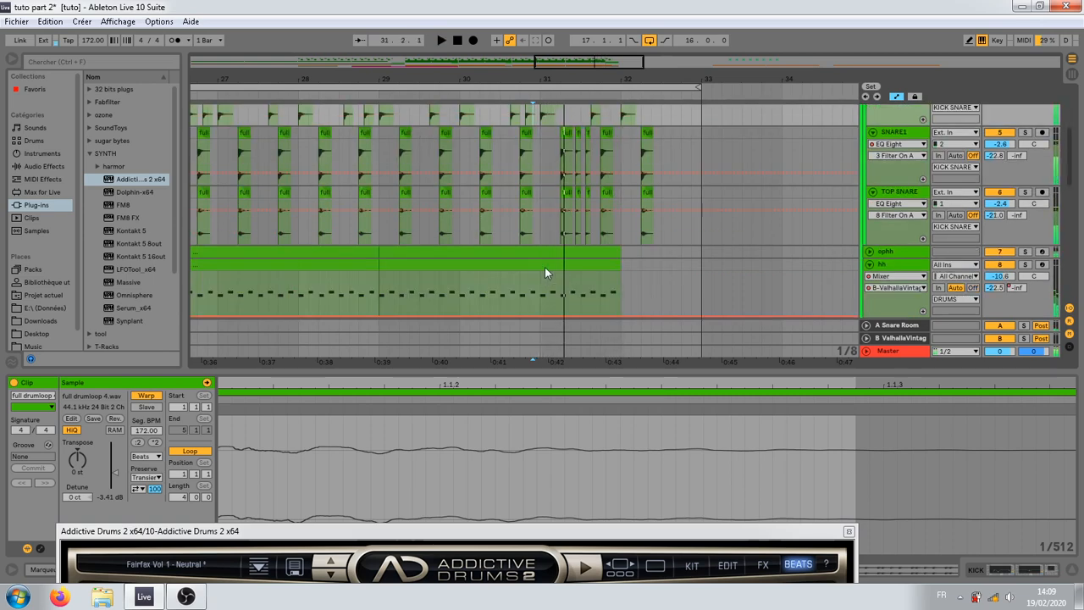
{"action": "left_click", "coordinate": [553, 254]}
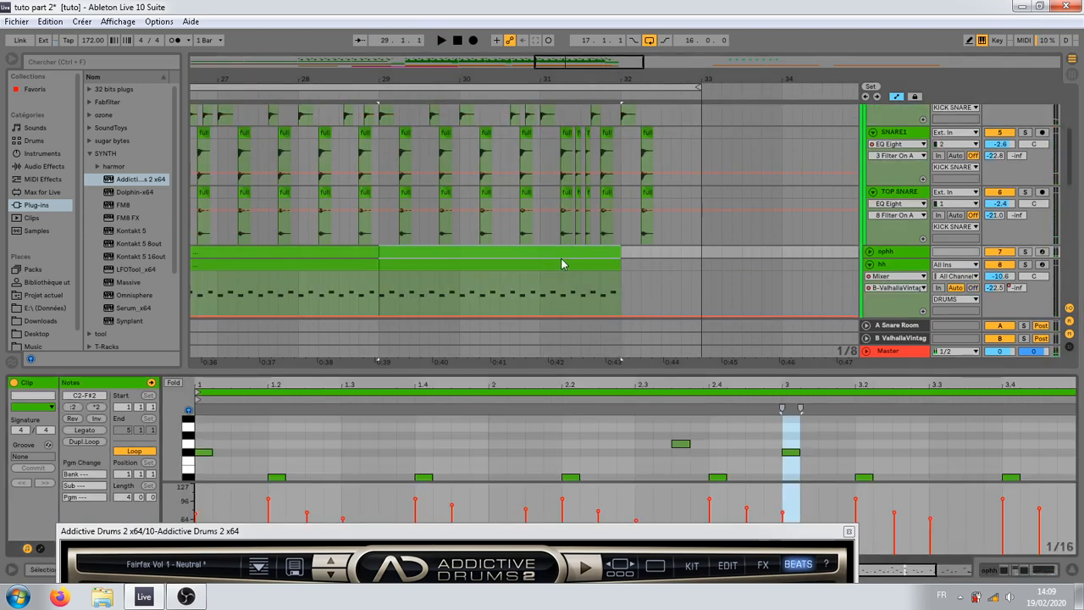
{"action": "left_click", "coordinate": [868, 253]}
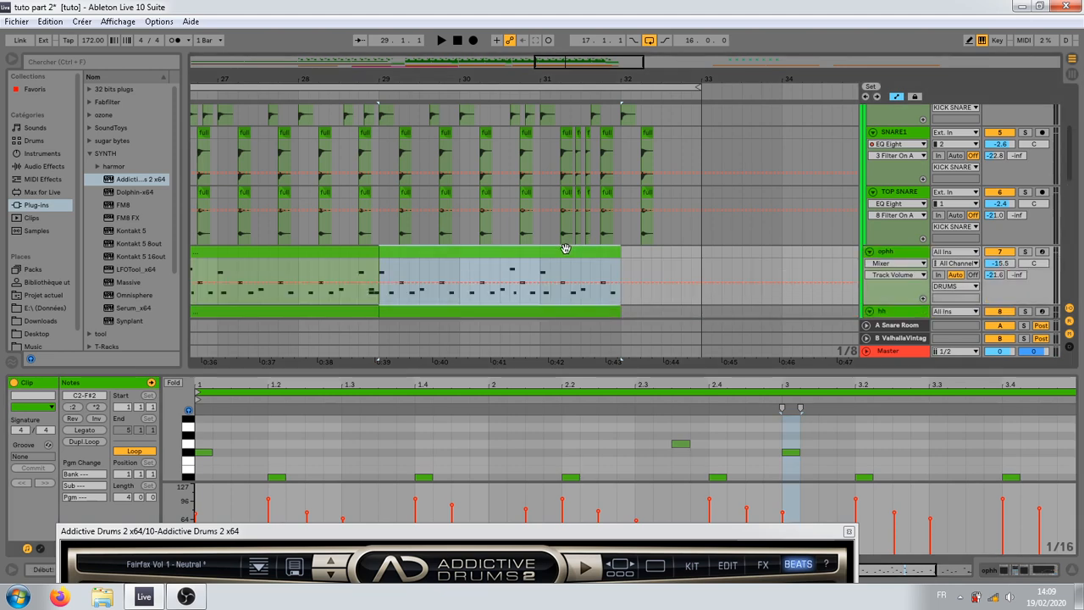
{"action": "left_click", "coordinate": [450, 271]}
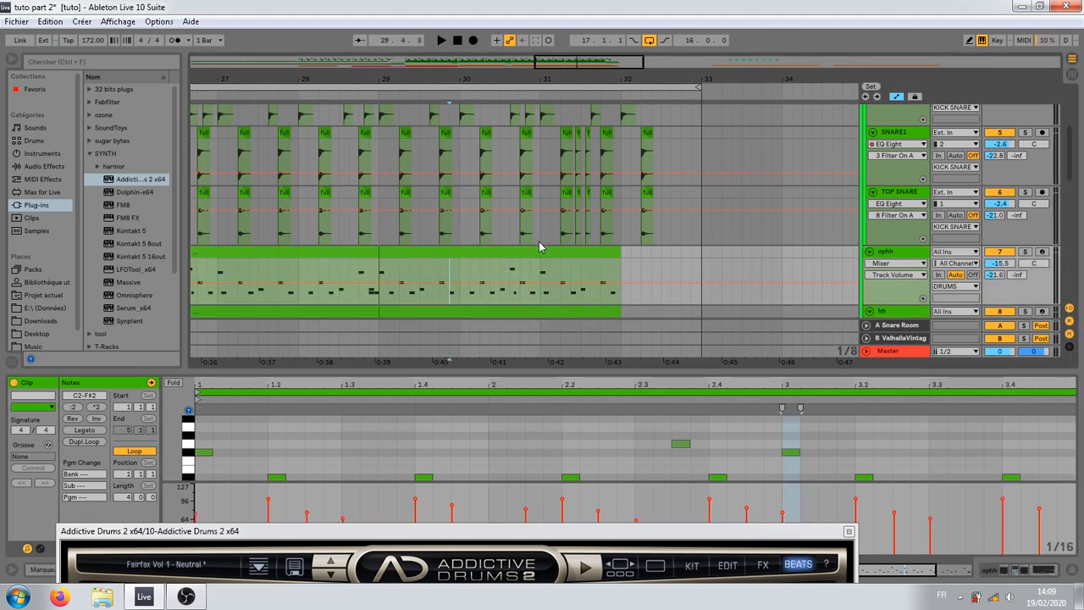
{"action": "scroll", "coordinate": [506, 271], "scroll_direction": "up", "scroll_amount": 2}
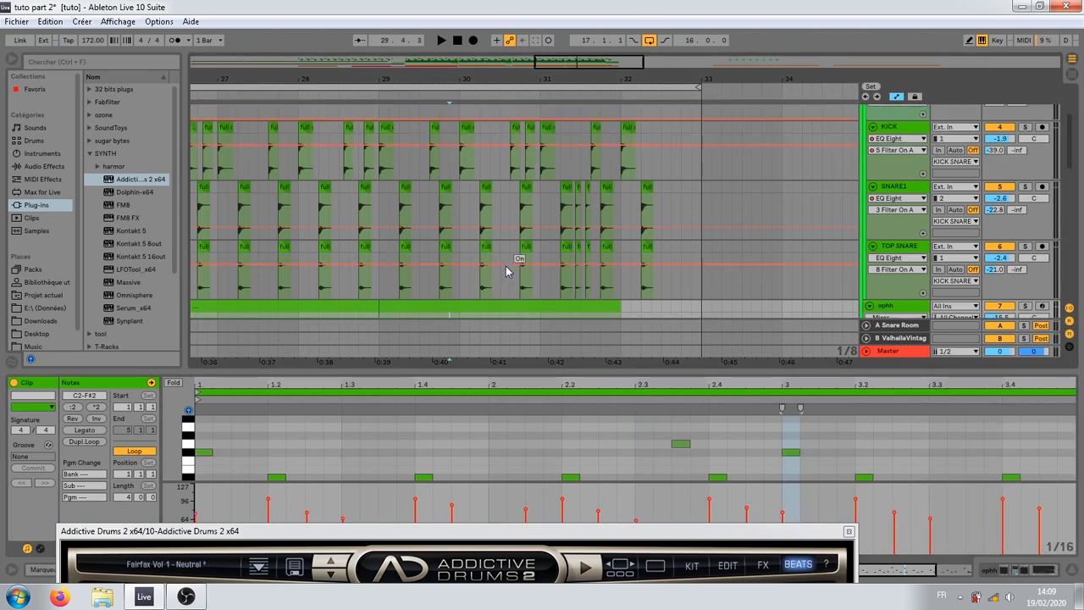
Step: Open the ophh clip of bars 29 to 32 and enlarge its note editor
{"action": "left_click", "coordinate": [542, 129]}
{"action": "scroll", "coordinate": [574, 263], "scroll_direction": "down", "scroll_amount": 2}
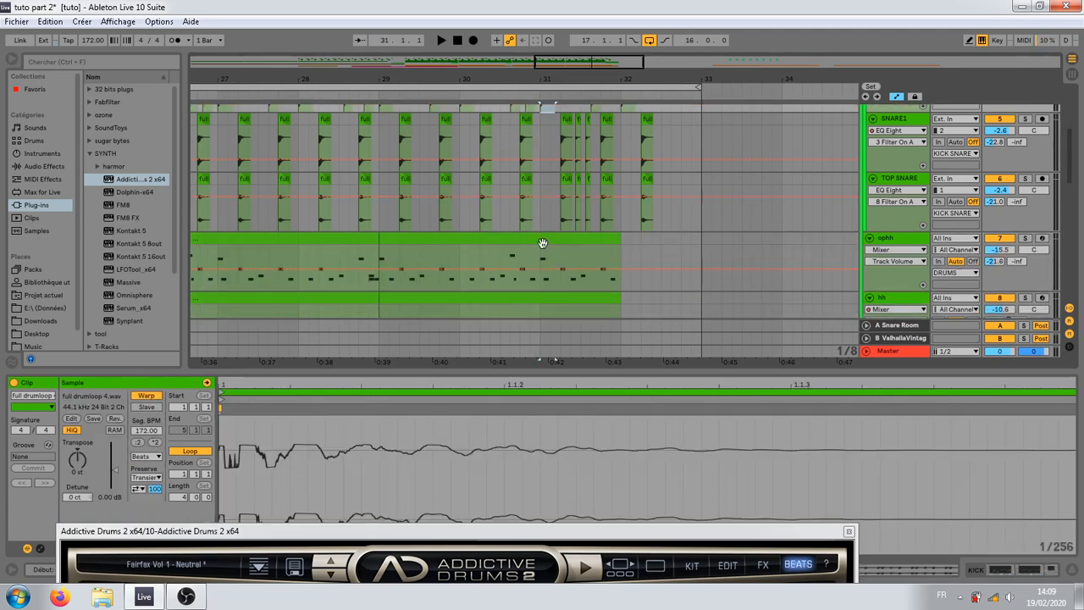
{"action": "left_click", "coordinate": [542, 243]}
{"action": "key", "text": "space"}
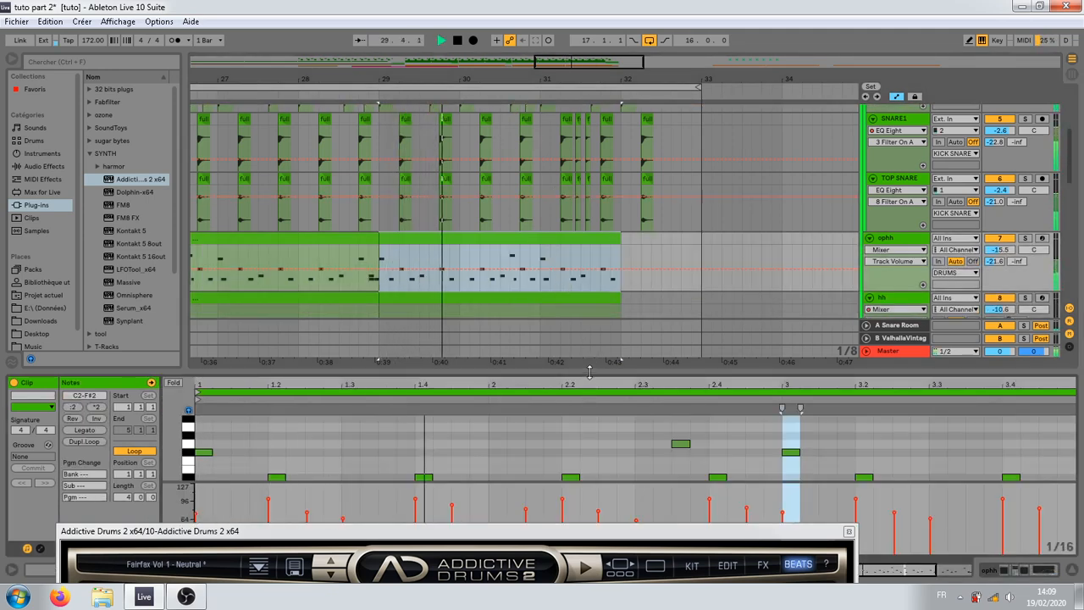
{"action": "left_click_drag", "start_coordinate": [589, 370], "coordinate": [589, 283]}
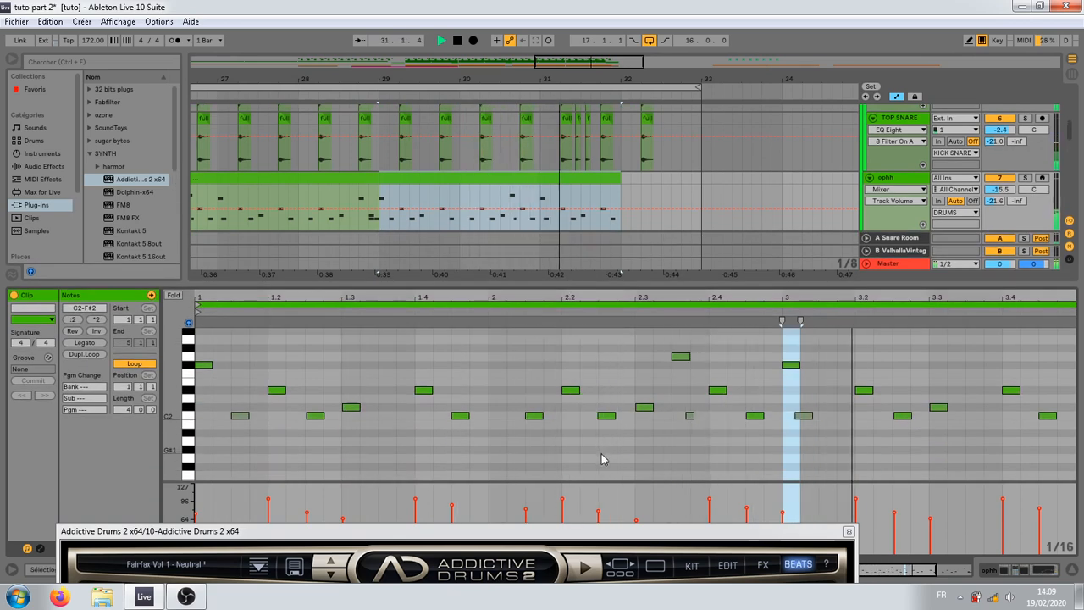
Step: Play the ophh pattern from bar 31 to check its notes against the snare fill
{"action": "key", "text": "space"}
{"action": "key", "text": "space"}
{"action": "key", "text": "space"}
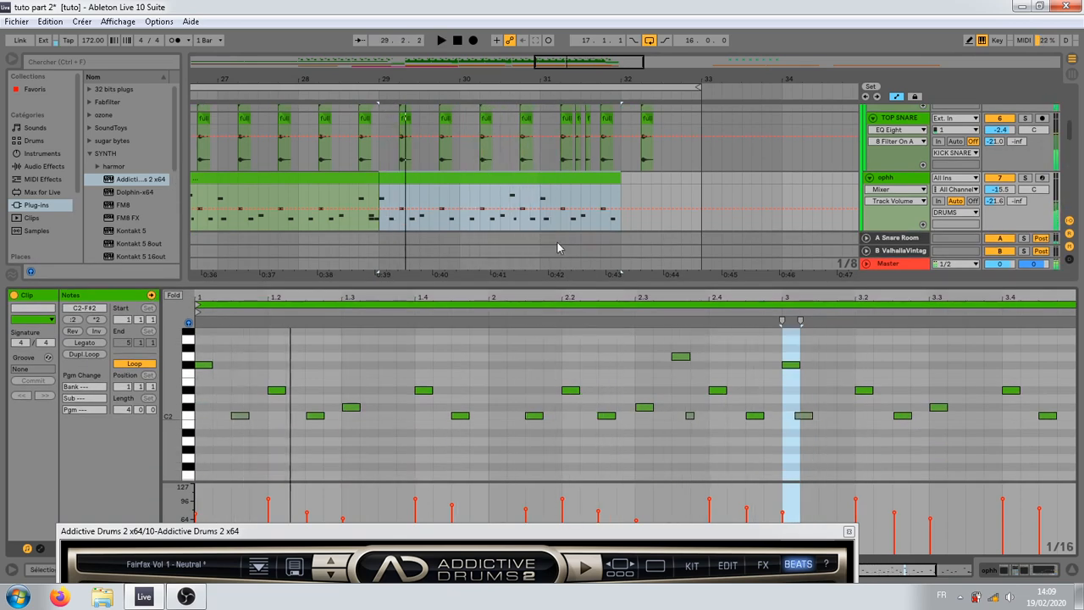
{"action": "left_click", "coordinate": [542, 199]}
{"action": "key", "text": "space"}
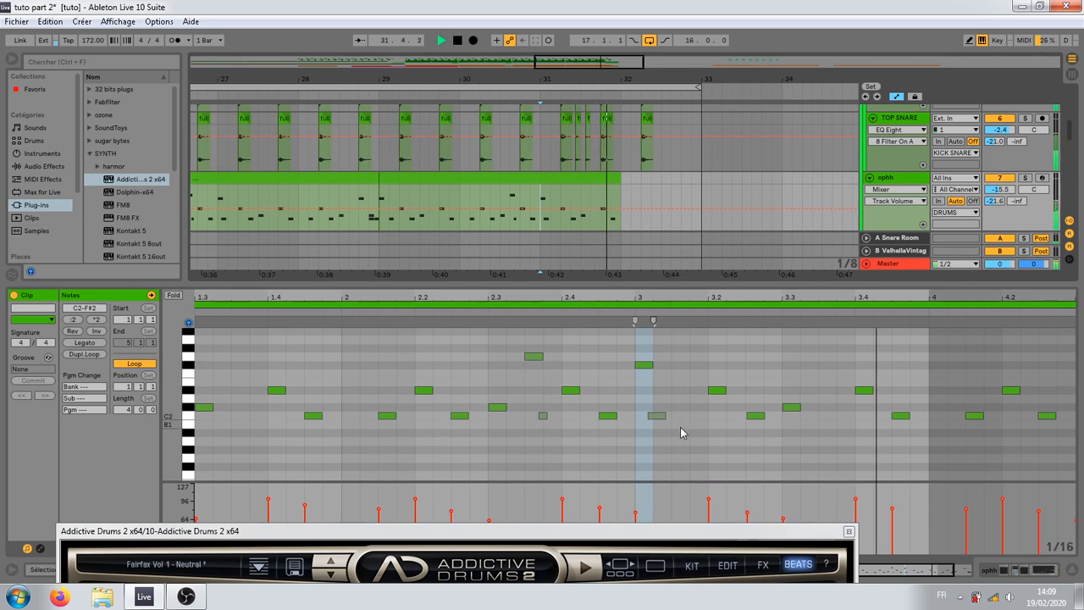
Step: Move the quiet C2 note just after beat 3 of the ophh clip to 3.1.4
{"action": "key", "text": "space"}
{"action": "left_click_drag", "start_coordinate": [658, 417], "coordinate": [708, 424]}
{"action": "left_click", "coordinate": [634, 315]}
{"action": "key", "text": "space"}
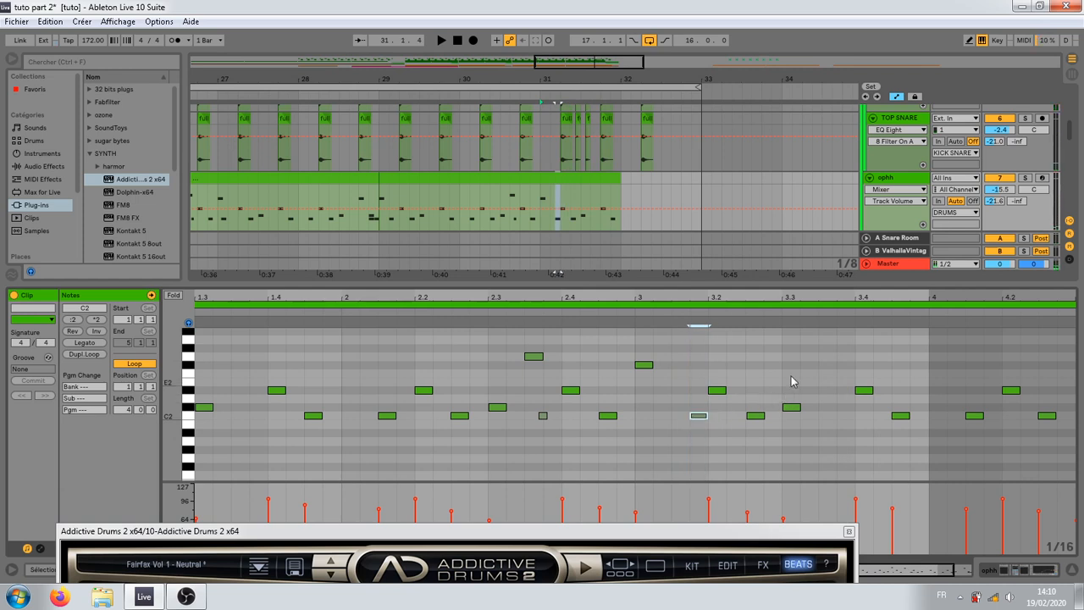
Step: Add a G2 note at 3.3.3 in the ophh clip with reduced velocity and play the passage from bar 31
{"action": "double_click", "coordinate": [820, 377]}
{"action": "left_click_drag", "start_coordinate": [821, 378], "coordinate": [828, 359]}
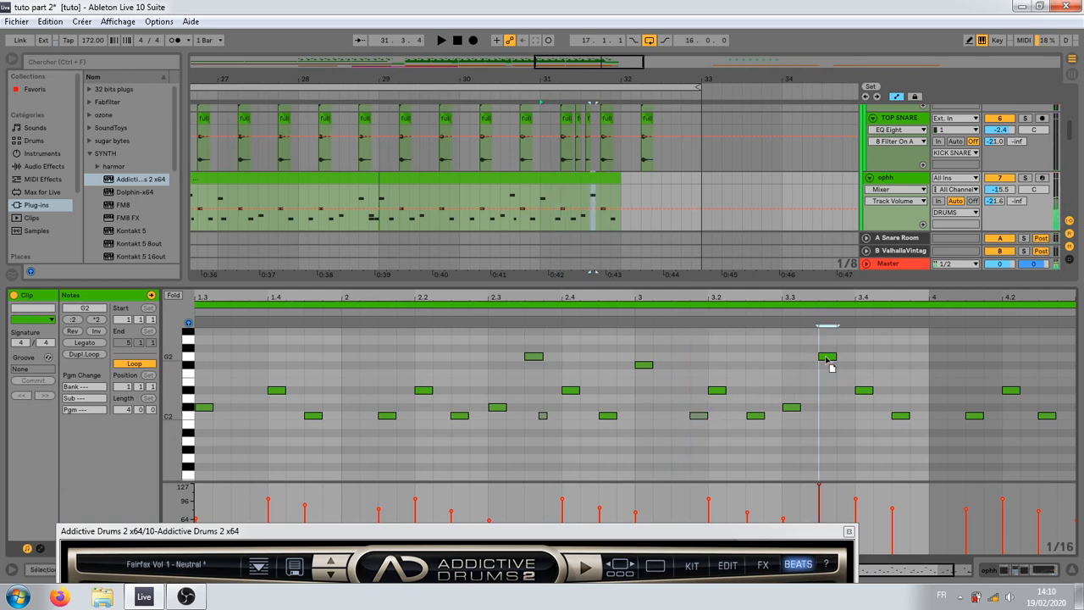
{"action": "key", "text": "space"}
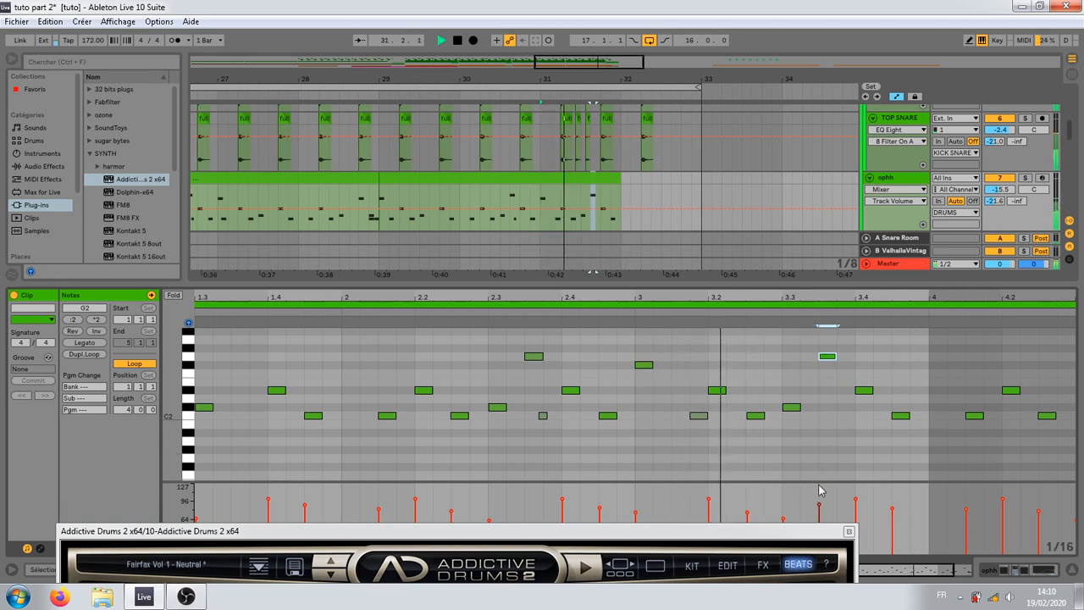
{"action": "key", "text": "space"}
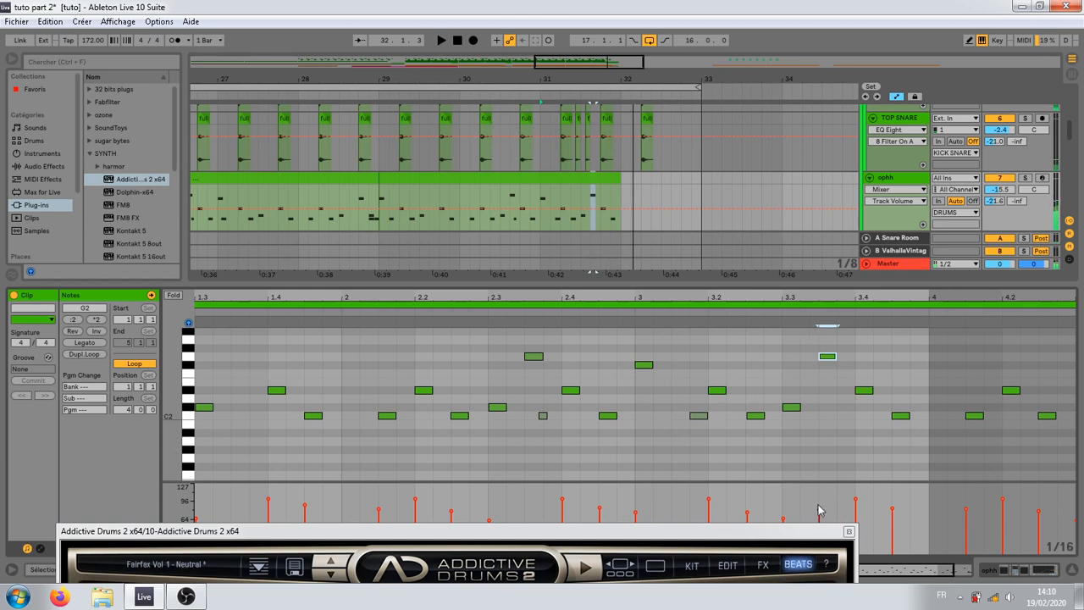
{"action": "key", "text": "space"}
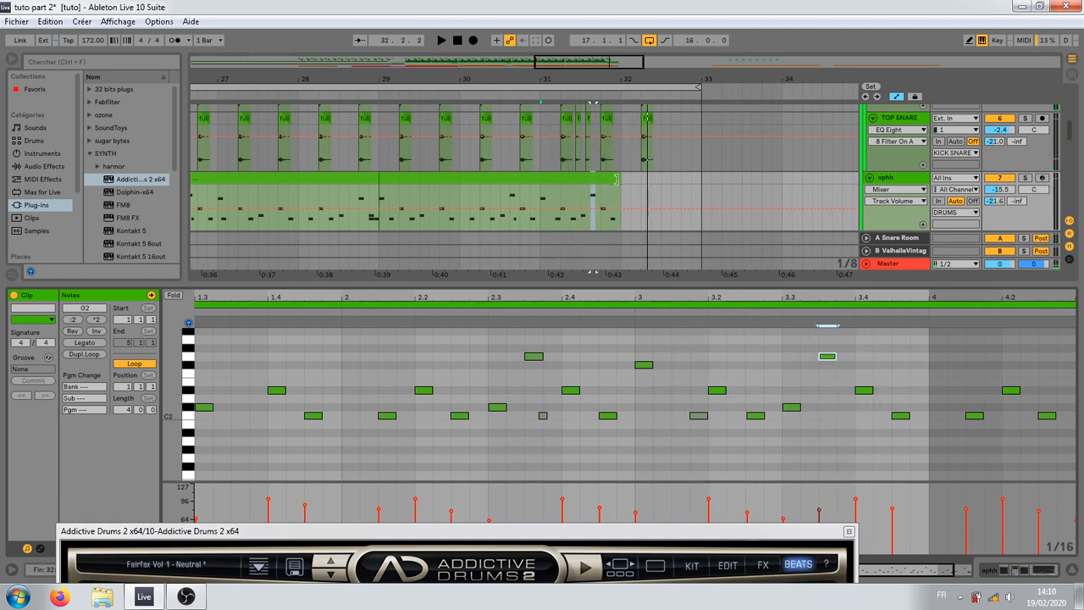
Step: Extend the ophh clip slightly into bar 32 and add an F#2 note with reduced velocity at 32.1.1
{"action": "left_click_drag", "start_coordinate": [615, 178], "coordinate": [625, 179]}
{"action": "left_click", "coordinate": [930, 414]}
{"action": "left_click_drag", "start_coordinate": [944, 296], "coordinate": [820, 297]}
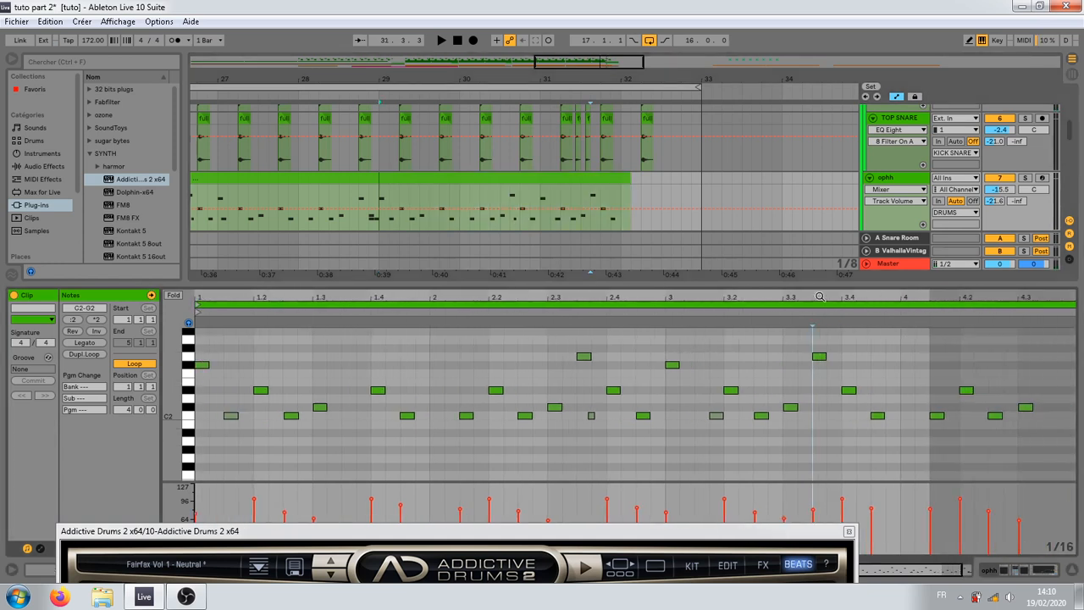
{"action": "double_click", "coordinate": [906, 357]}
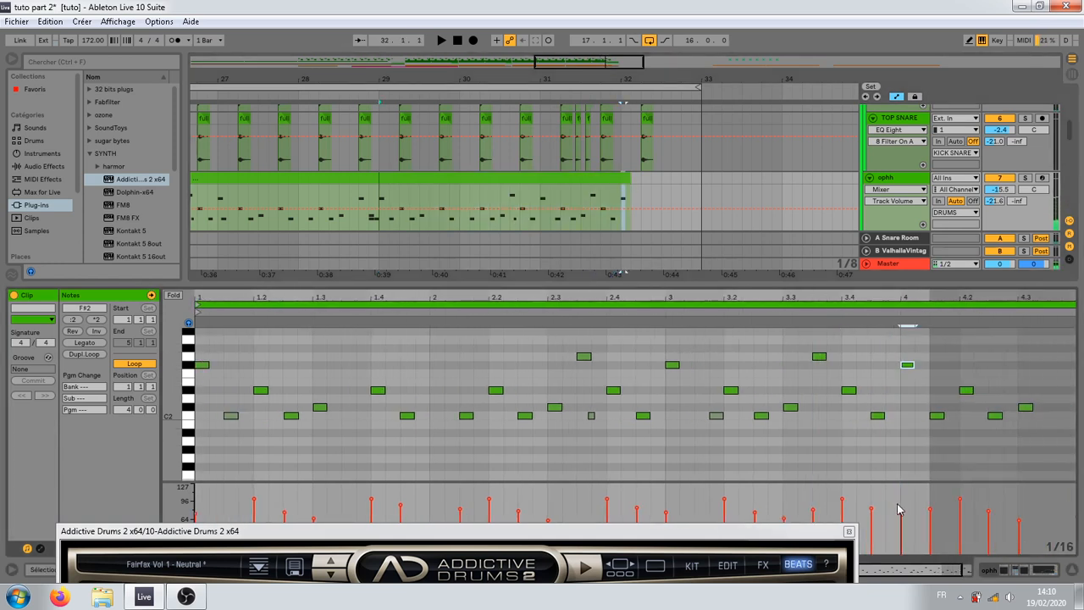
{"action": "key", "text": "space"}
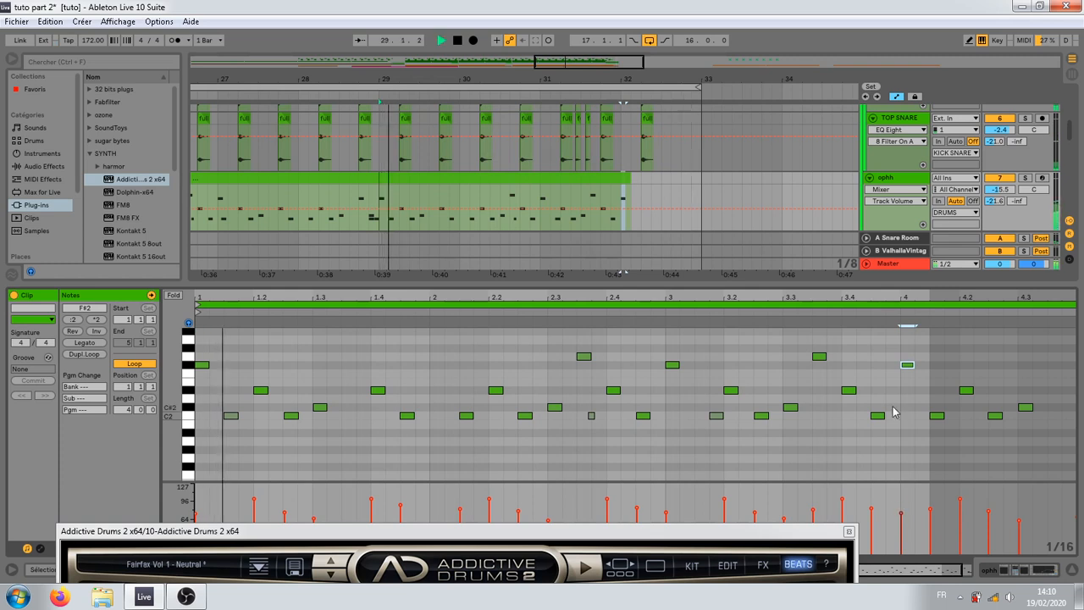
Step: Raise the ophh note at 32.1.1 to F4 and on to G4, playing the fill to audition each pitch
{"action": "mouse_move", "coordinate": [911, 376]}
{"action": "left_mouse_down"}
{"action": "mouse_move", "coordinate": [909, 324]}
{"action": "mouse_move", "coordinate": [913, 362]}
{"action": "left_mouse_up"}
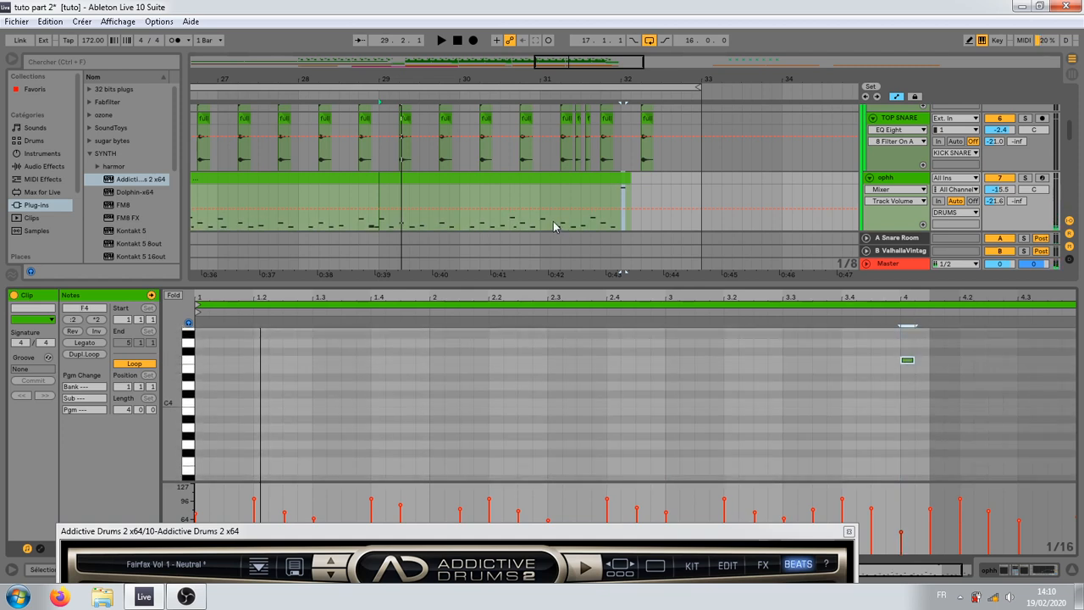
{"action": "left_click", "coordinate": [573, 203]}
{"action": "key", "text": "space"}
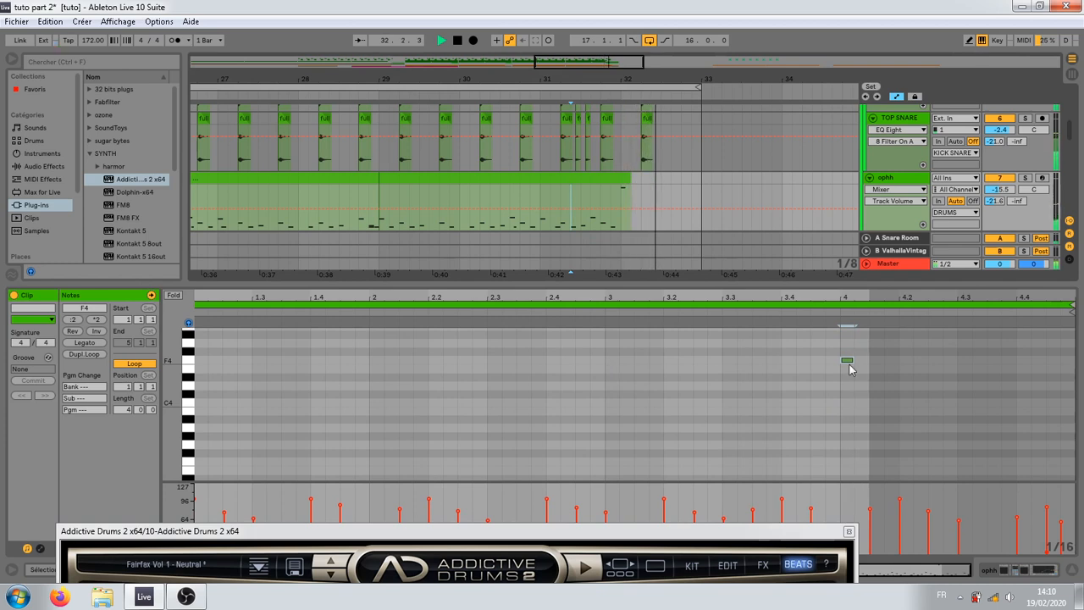
{"action": "key", "text": "space"}
{"action": "left_click_drag", "start_coordinate": [850, 364], "coordinate": [853, 374]}
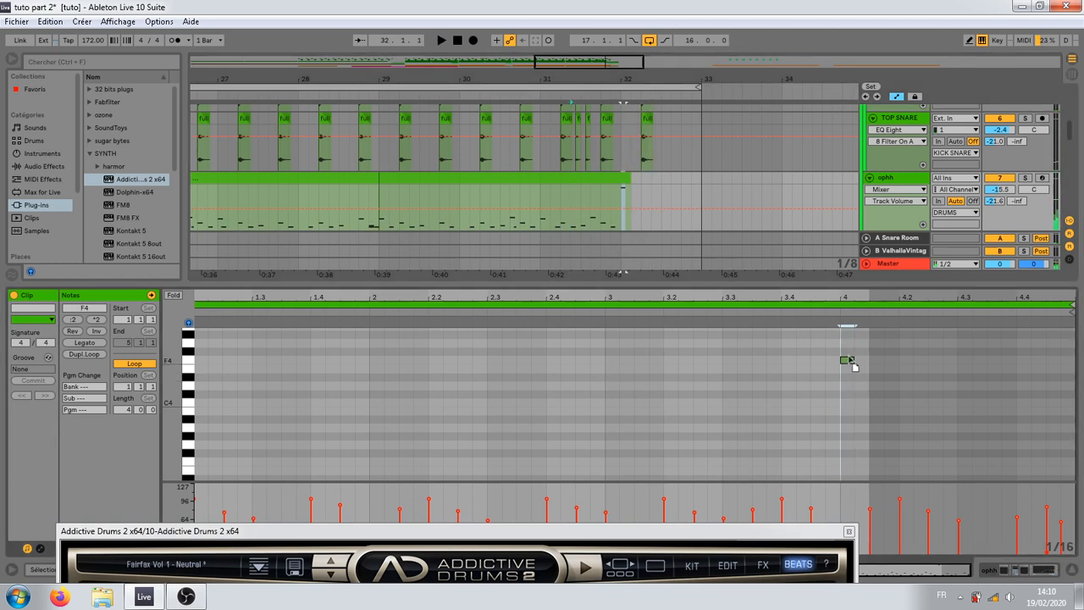
{"action": "key", "text": "space"}
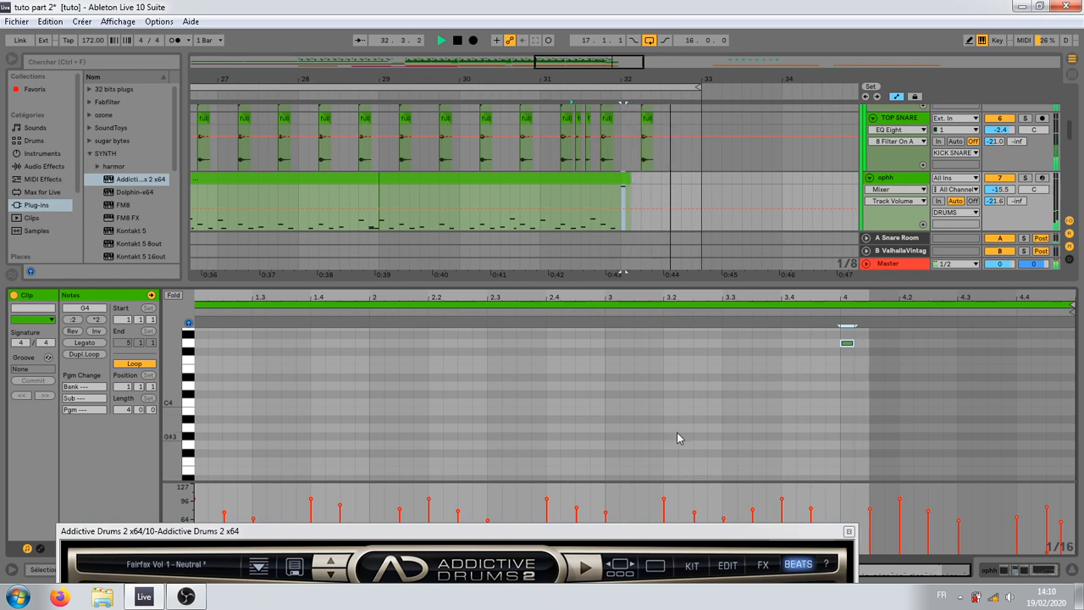
{"action": "key", "text": "space"}
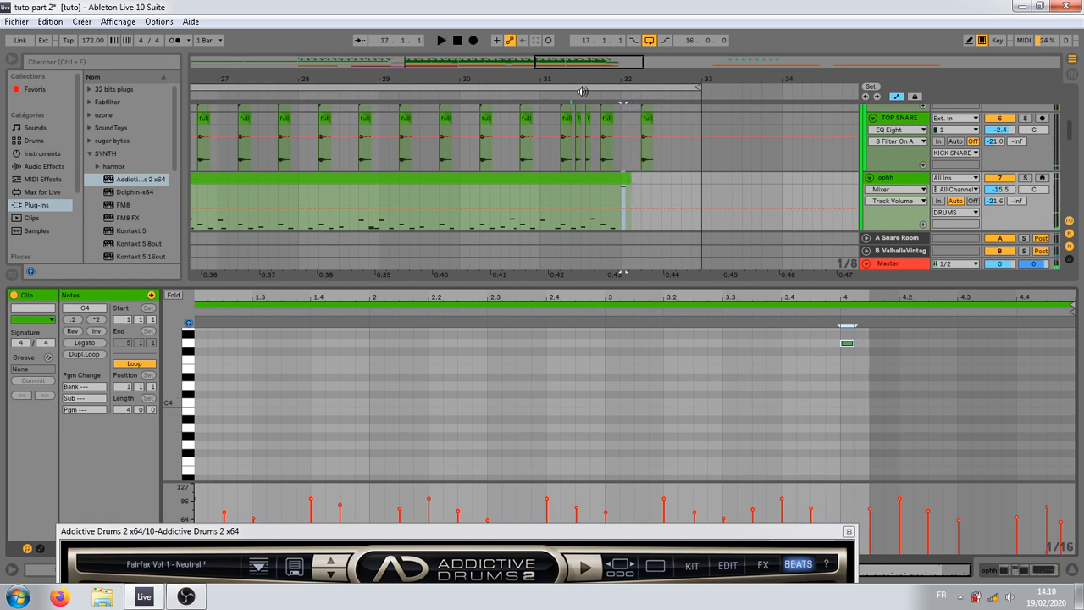
Step: Enlarge the arrangement area and play from bar 24 through the Sloppy Groove fill into bar 25
{"action": "left_click_drag", "start_coordinate": [583, 81], "coordinate": [630, 78]}
{"action": "left_click", "coordinate": [371, 203]}
{"action": "scroll", "coordinate": [391, 201], "scroll_direction": "down", "scroll_amount": 1}
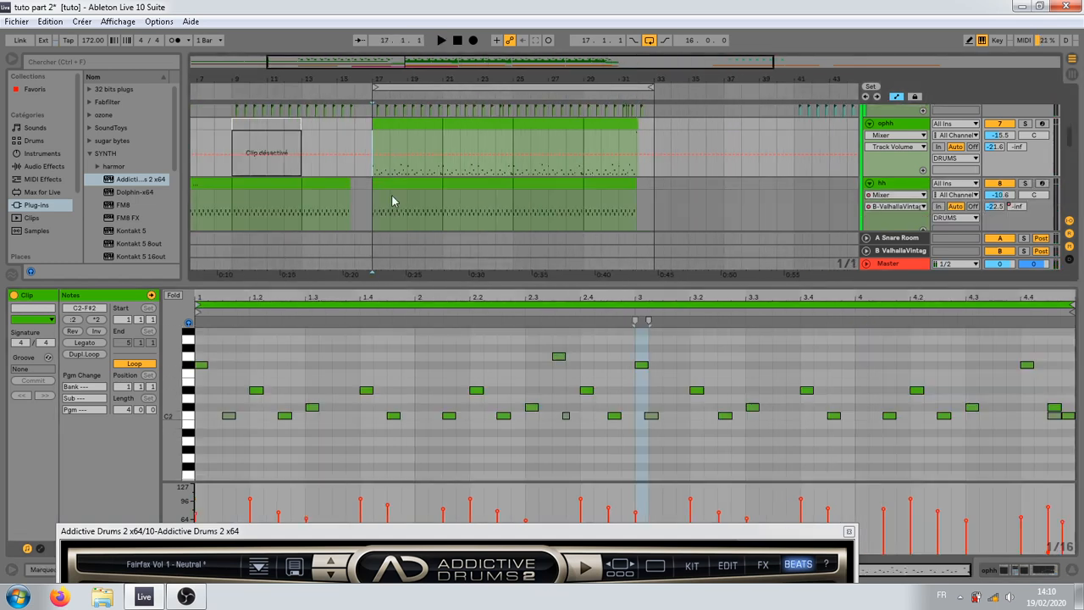
{"action": "scroll", "coordinate": [523, 133], "scroll_direction": "up", "scroll_amount": 1}
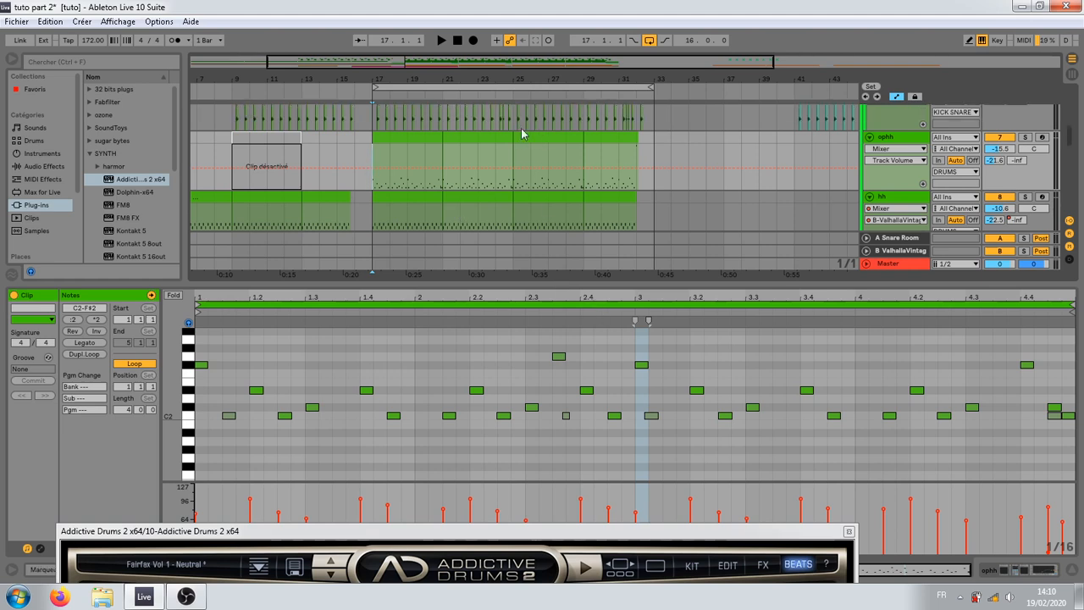
{"action": "left_click", "coordinate": [634, 155]}
{"action": "left_click", "coordinate": [494, 188]}
{"action": "left_click_drag", "start_coordinate": [514, 81], "coordinate": [514, 85]}
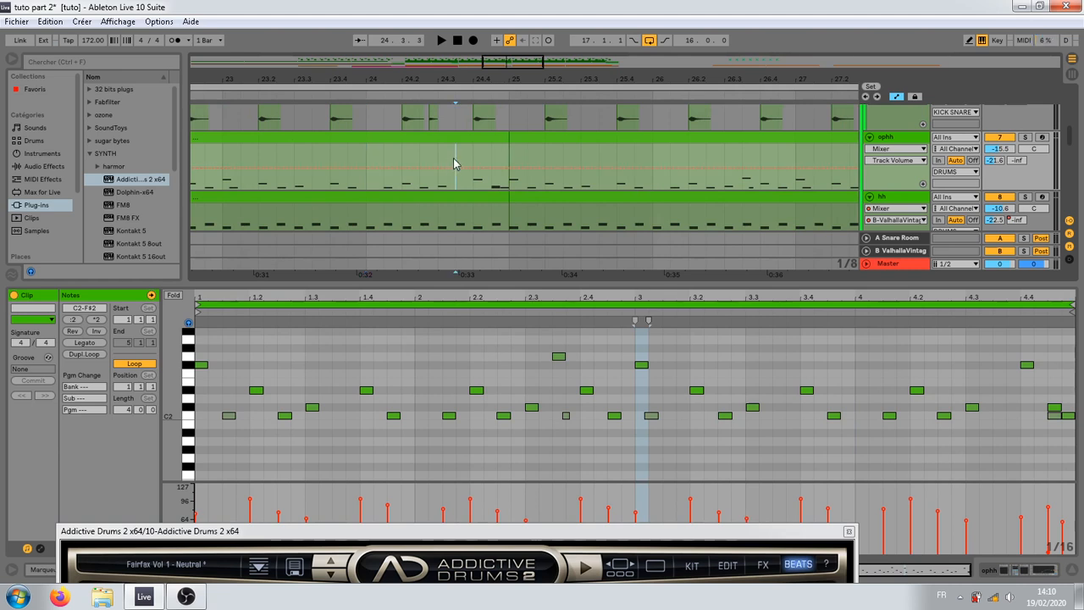
{"action": "left_click_drag", "start_coordinate": [405, 282], "coordinate": [406, 421]}
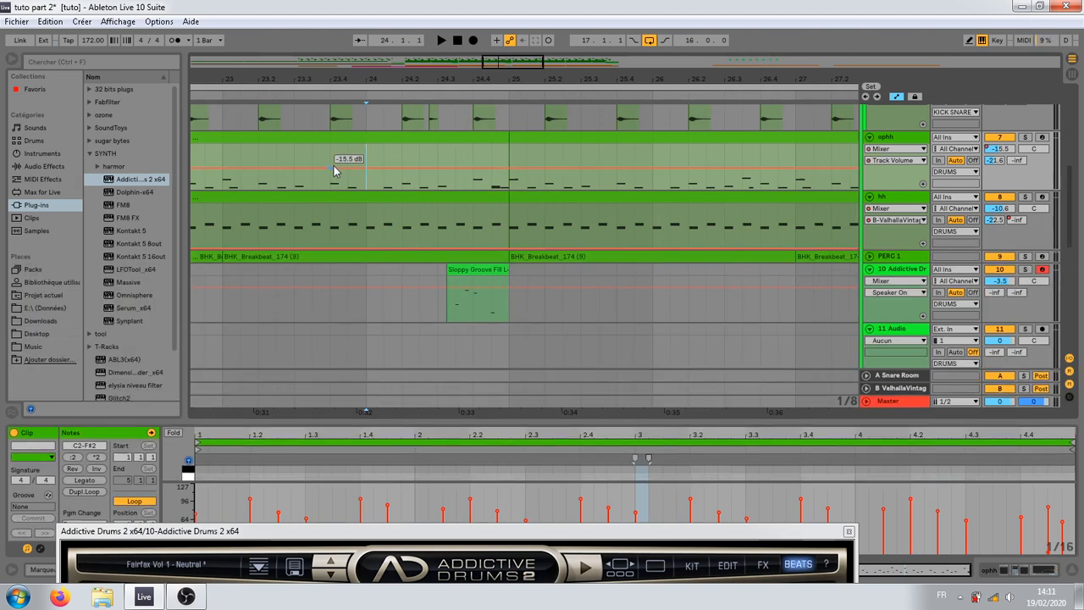
{"action": "key", "text": "space"}
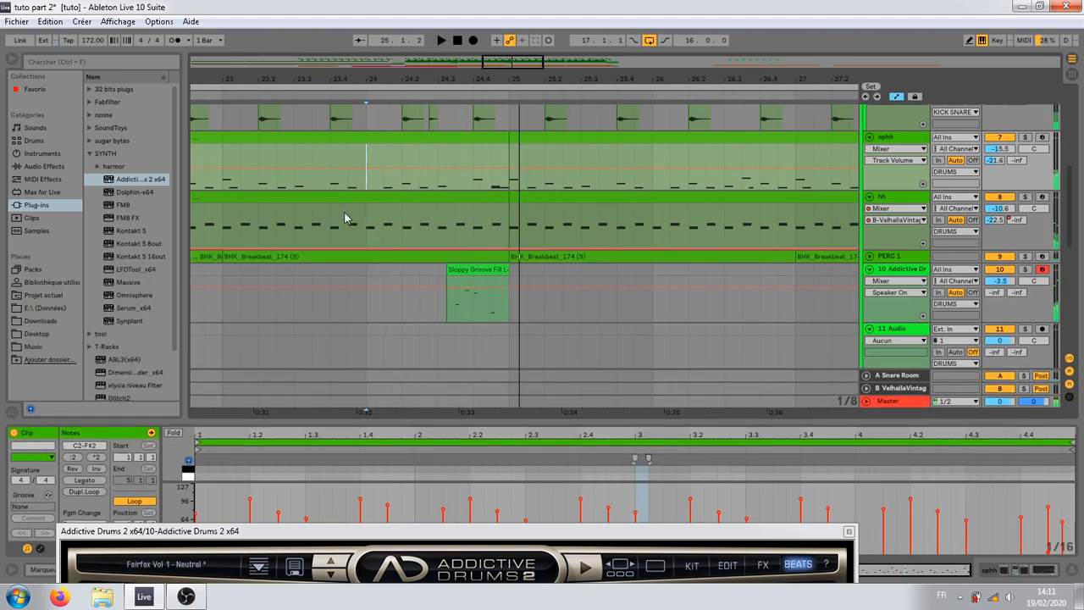
Step: Play the arrangement from bar 9 and examine the drum and bass tracks
{"action": "left_click_drag", "start_coordinate": [362, 81], "coordinate": [417, 86]}
{"action": "left_click", "coordinate": [290, 281]}
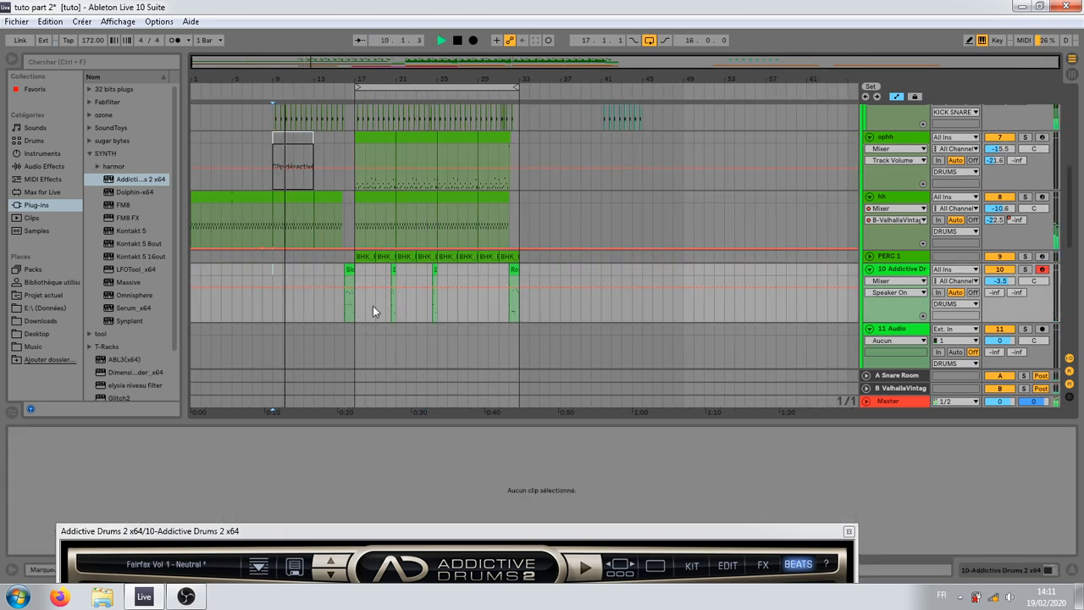
{"action": "scroll", "coordinate": [372, 306], "scroll_direction": "down", "scroll_amount": 3}
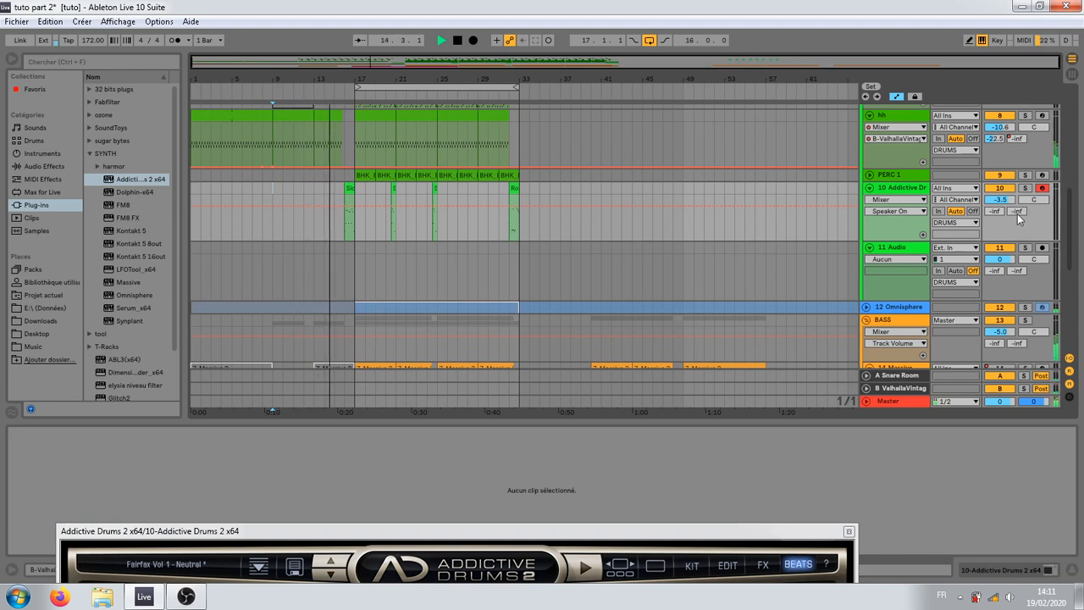
Step: Move the Addictive Drums 2 window up and show its drum kit
{"action": "left_click_drag", "start_coordinate": [761, 534], "coordinate": [739, 366]}
{"action": "left_click_drag", "start_coordinate": [740, 346], "coordinate": [735, 325]}
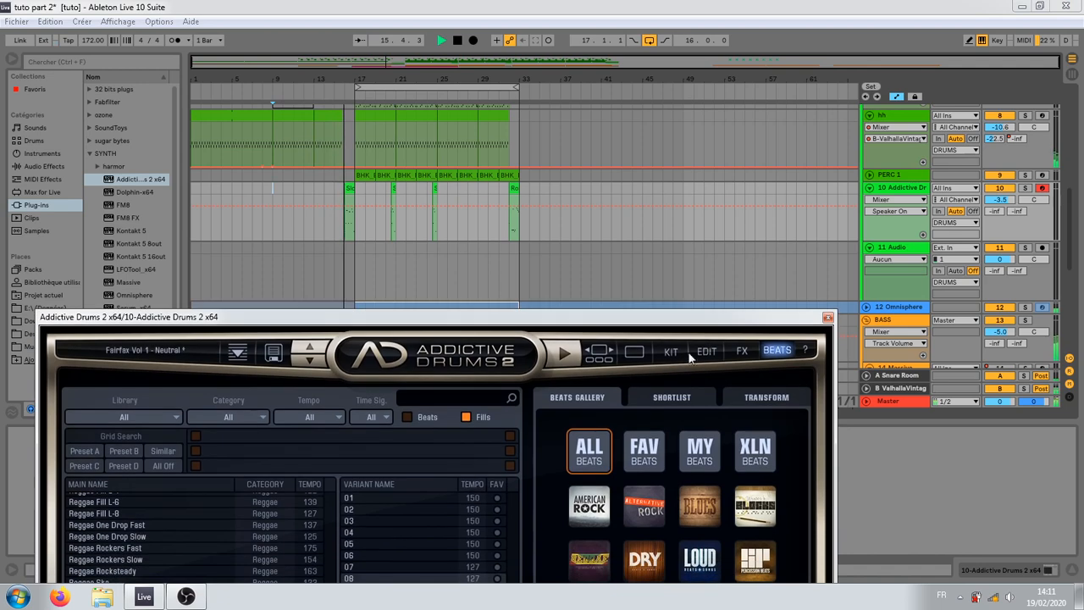
{"action": "left_click", "coordinate": [670, 351]}
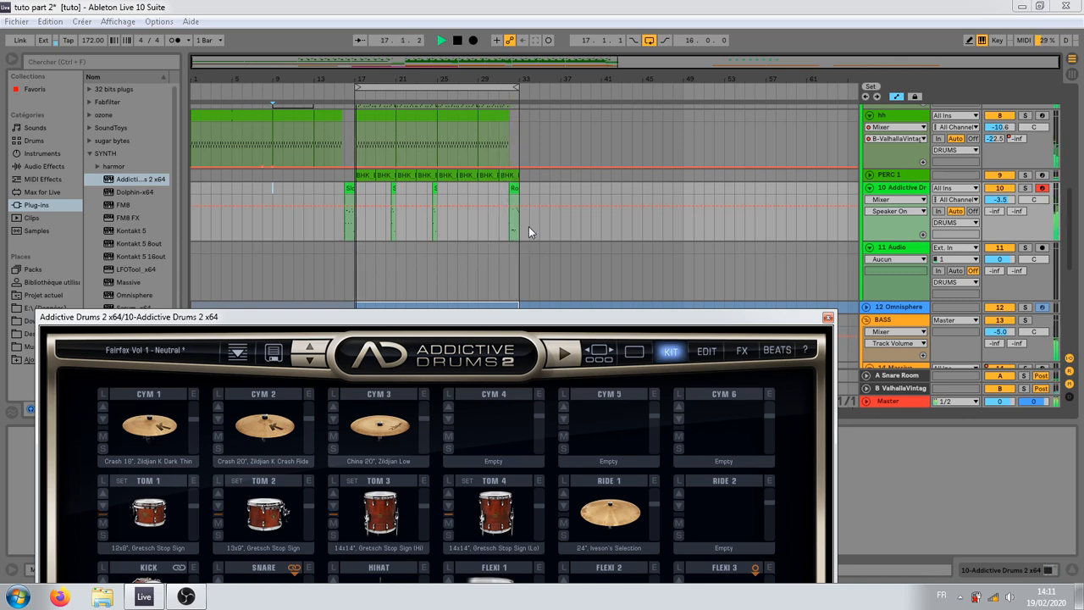
Step: Select the Rock'n'Roll Fill L-3 08 clip and play it from bar 32
{"action": "key", "text": "space"}
{"action": "left_click", "coordinate": [514, 193]}
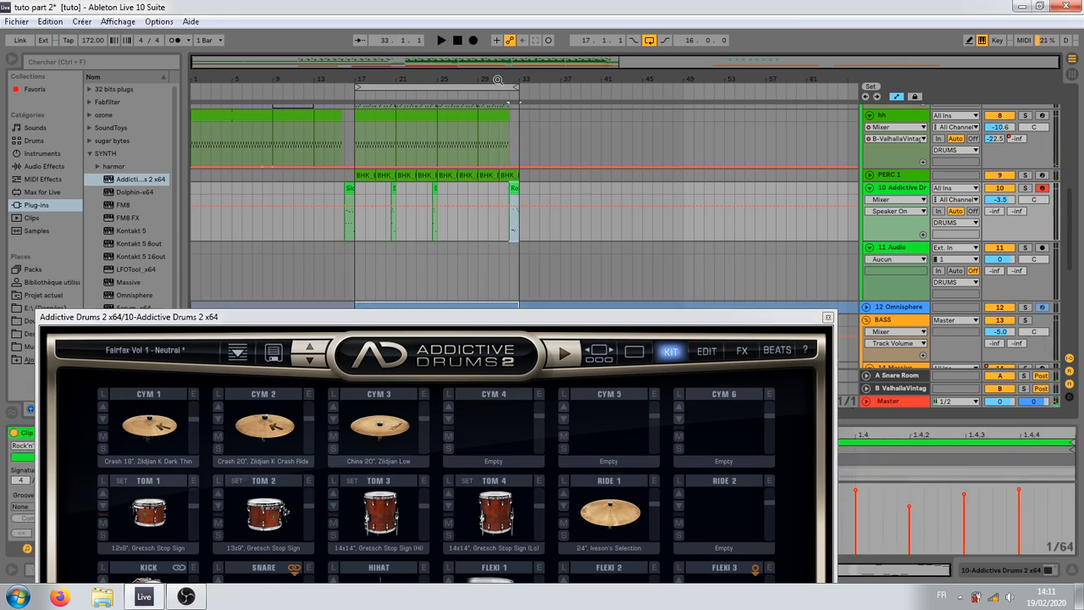
{"action": "left_click_drag", "start_coordinate": [505, 80], "coordinate": [513, 211]}
{"action": "left_click", "coordinate": [633, 231]}
{"action": "key", "text": "space"}
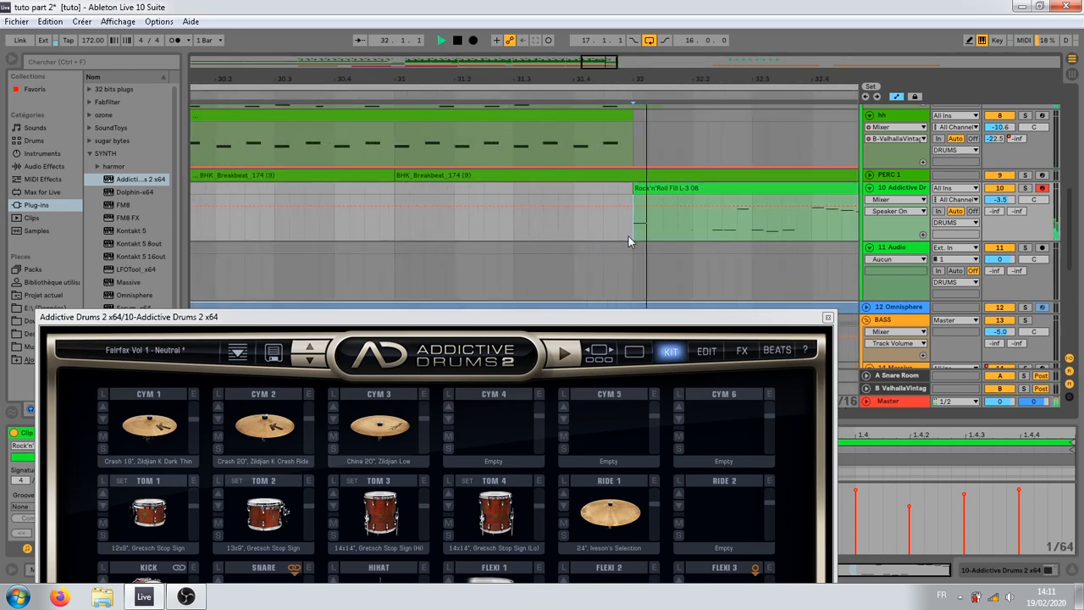
{"action": "key", "text": "space"}
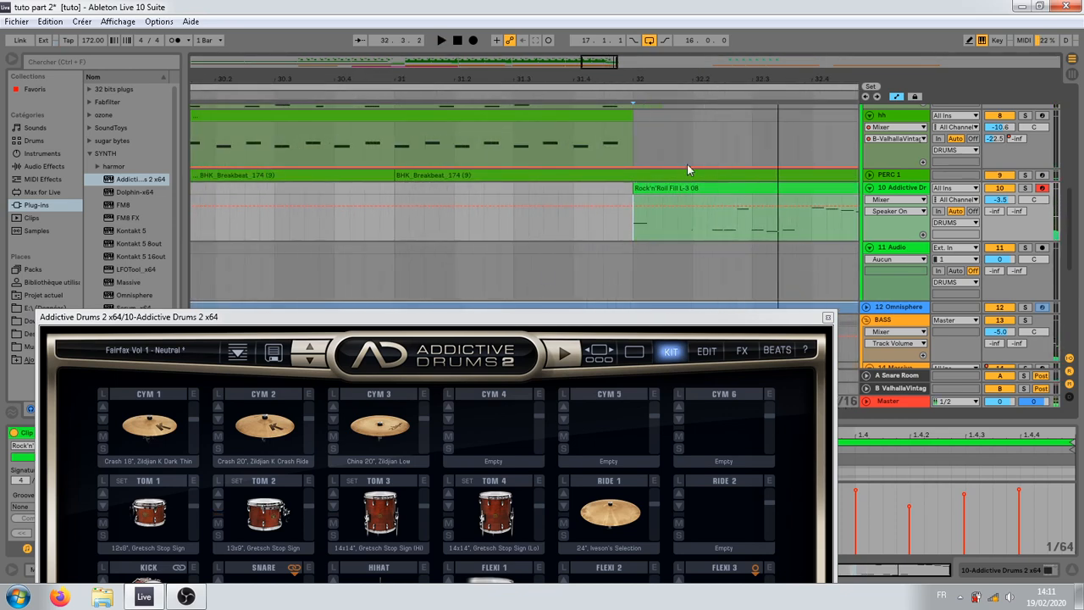
Step: Close the Addictive Drums 2 window and set the insertion point at bar 25 on the 11 Audio track
{"action": "left_click_drag", "start_coordinate": [695, 77], "coordinate": [512, 77]}
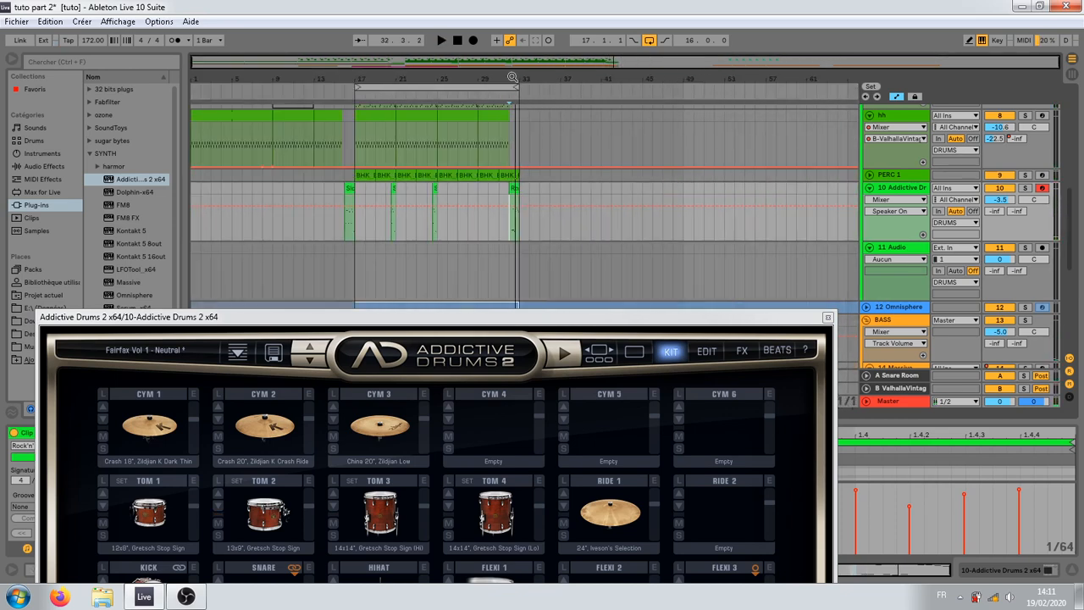
{"action": "left_click", "coordinate": [352, 234]}
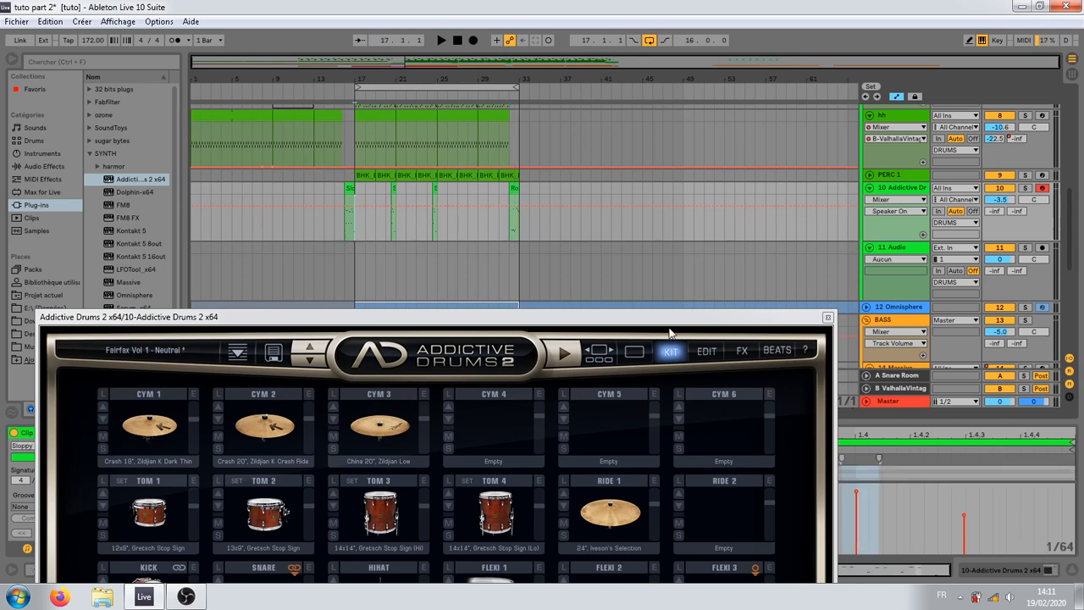
{"action": "left_click", "coordinate": [827, 318]}
{"action": "left_click", "coordinate": [353, 260]}
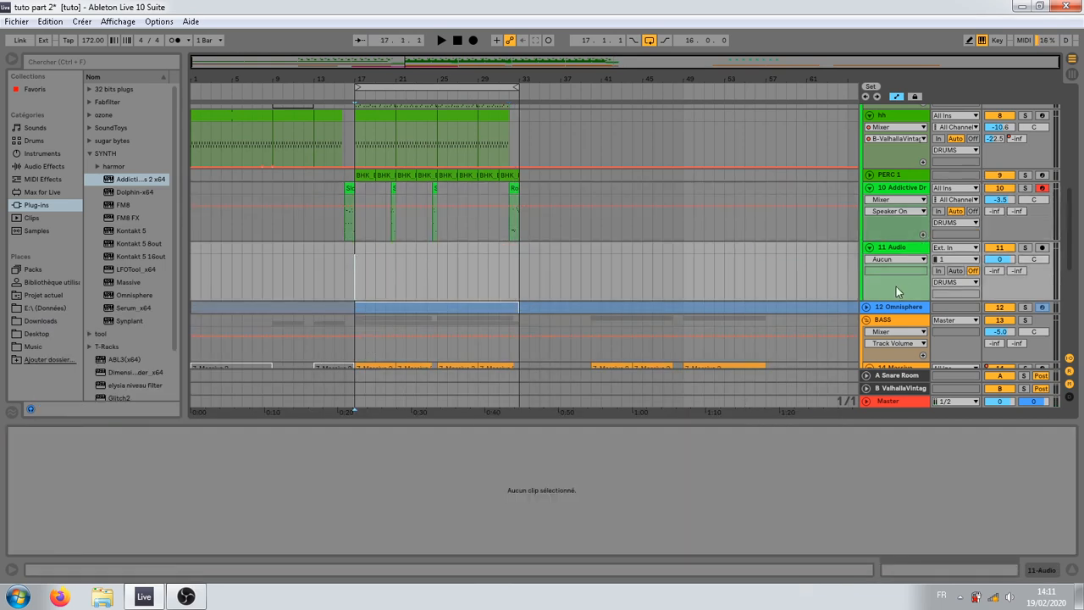
{"action": "left_click", "coordinate": [906, 198]}
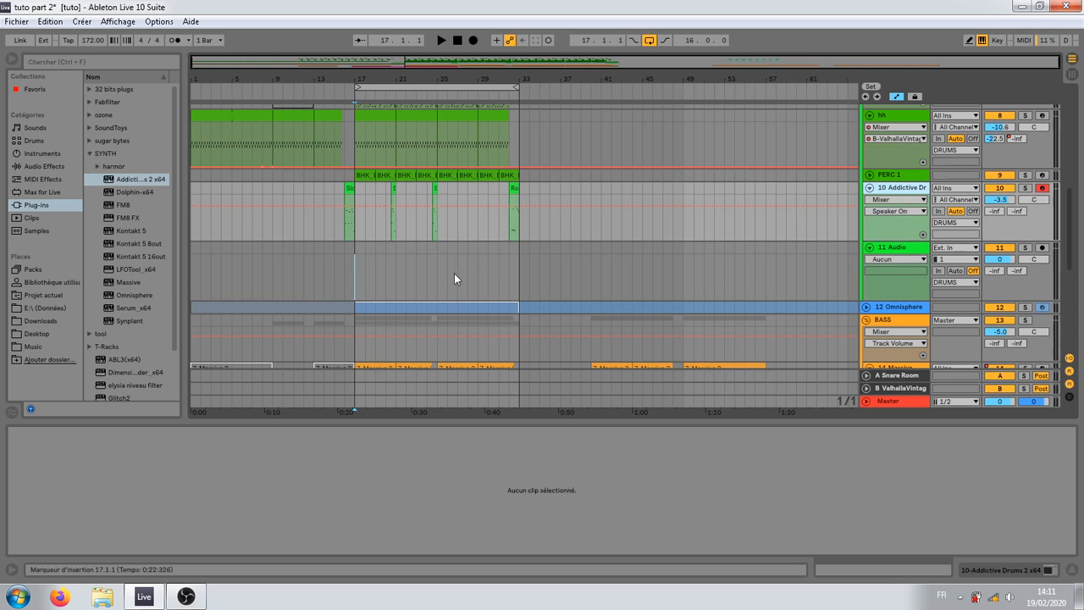
{"action": "left_click", "coordinate": [437, 258]}
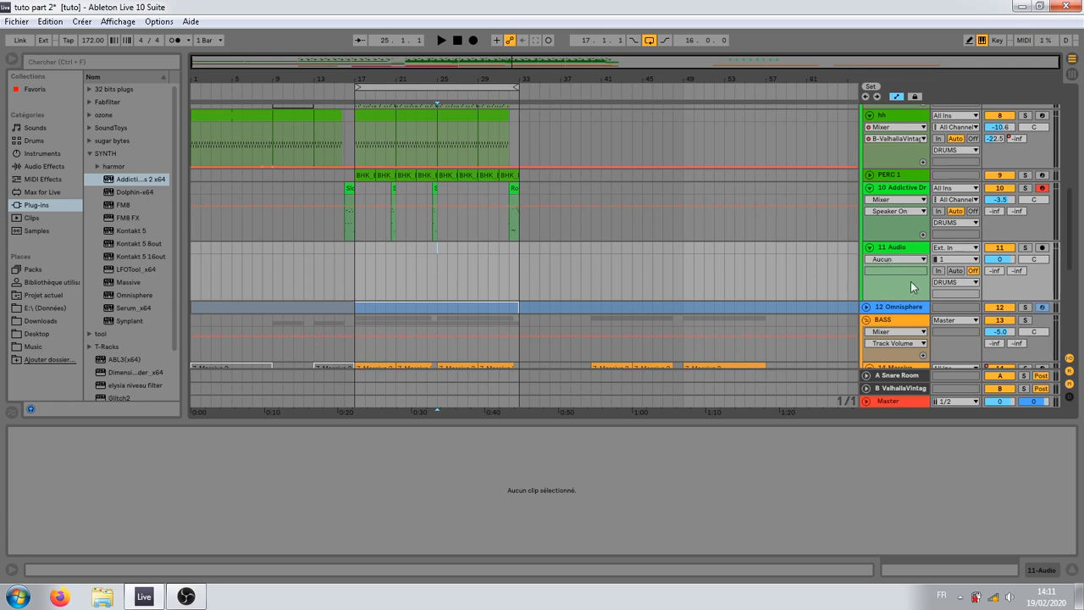
Step: Insert a MIDI track below the Addictive Drums 2 track and load an empty Drum Rack on it
{"action": "left_click", "coordinate": [904, 251]}
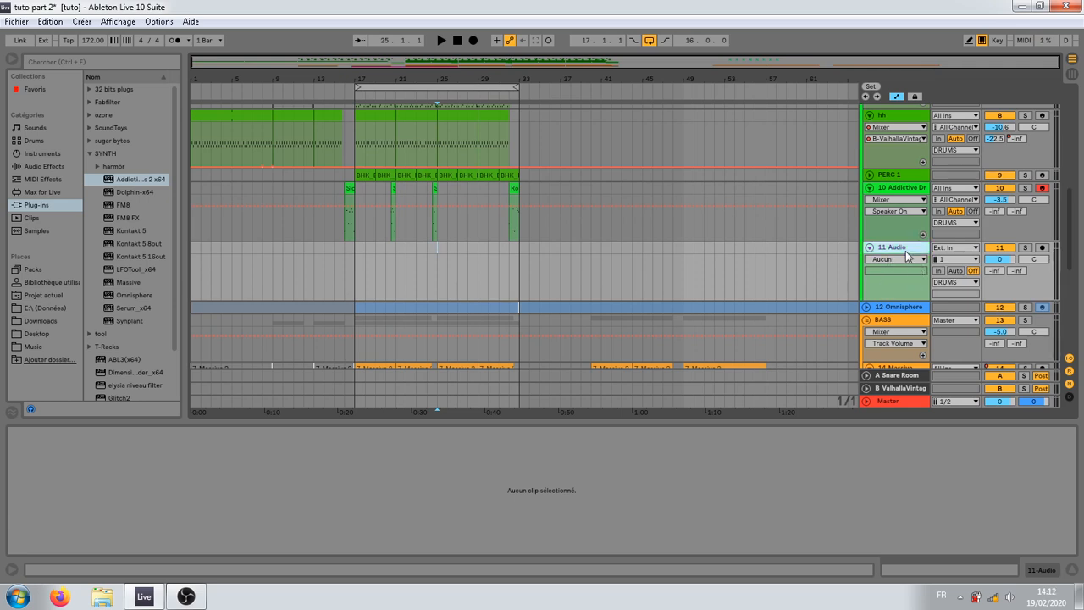
{"action": "right_click", "coordinate": [906, 193]}
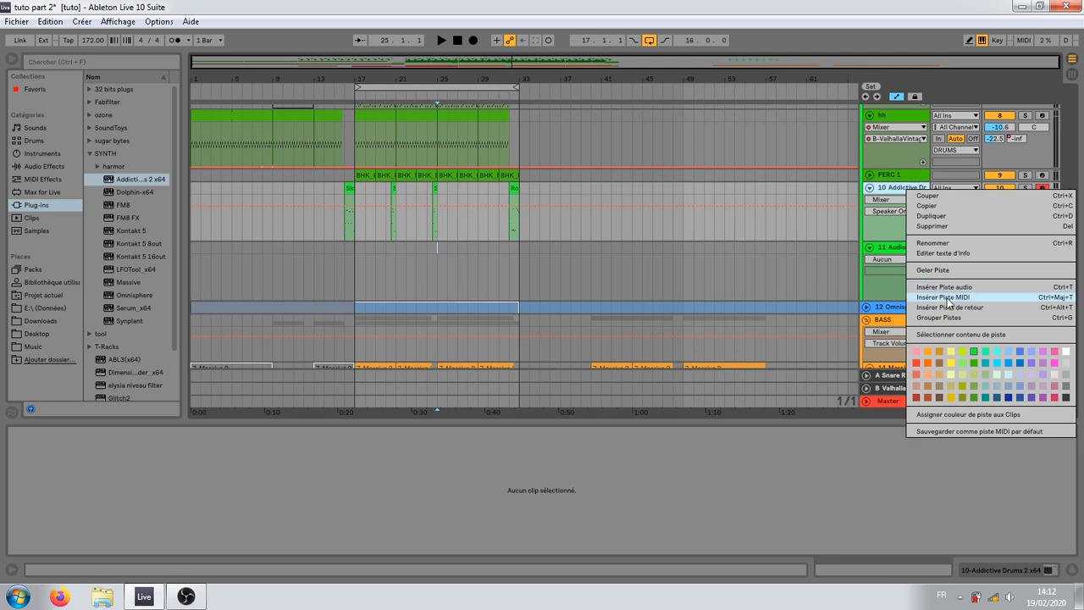
{"action": "left_click", "coordinate": [923, 298]}
{"action": "left_click", "coordinate": [44, 166]}
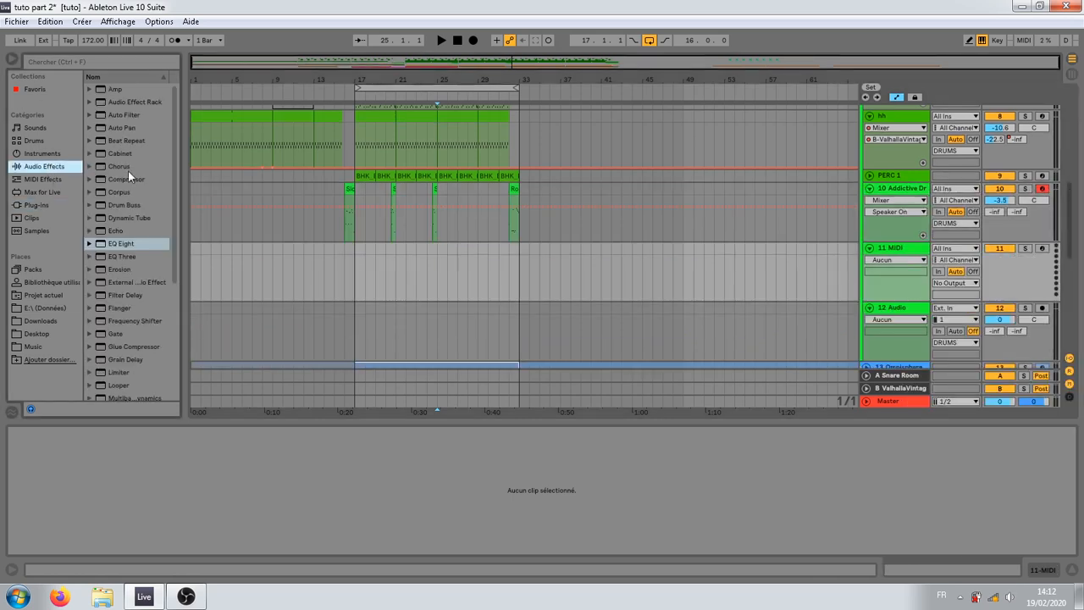
{"action": "left_click", "coordinate": [50, 153]}
{"action": "left_click", "coordinate": [47, 142]}
{"action": "left_click", "coordinate": [42, 155]}
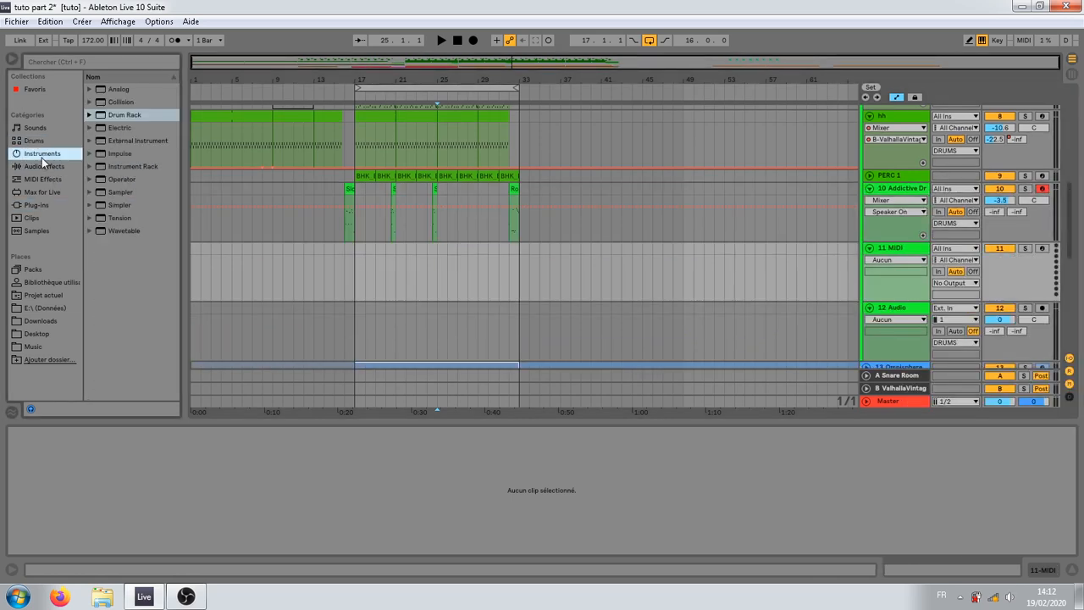
{"action": "double_click", "coordinate": [125, 116]}
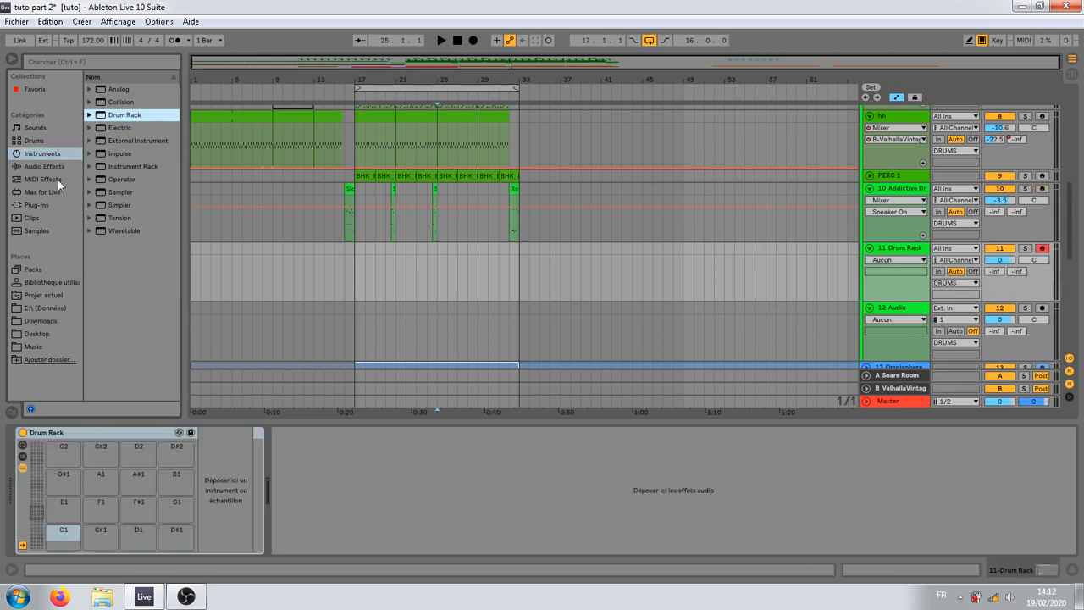
Step: Widen the browser, expand the Drum Hits library and audition tambourine samples
{"action": "left_click", "coordinate": [36, 143]}
{"action": "left_click", "coordinate": [35, 127]}
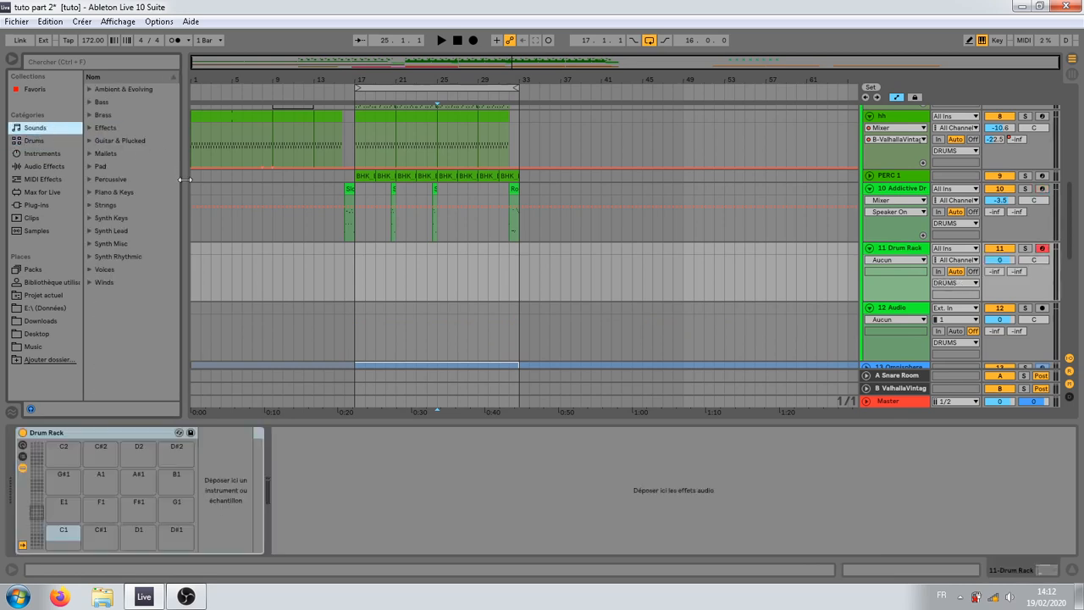
{"action": "left_click_drag", "start_coordinate": [181, 176], "coordinate": [219, 176]}
{"action": "left_click", "coordinate": [64, 140]}
{"action": "left_click", "coordinate": [89, 89]}
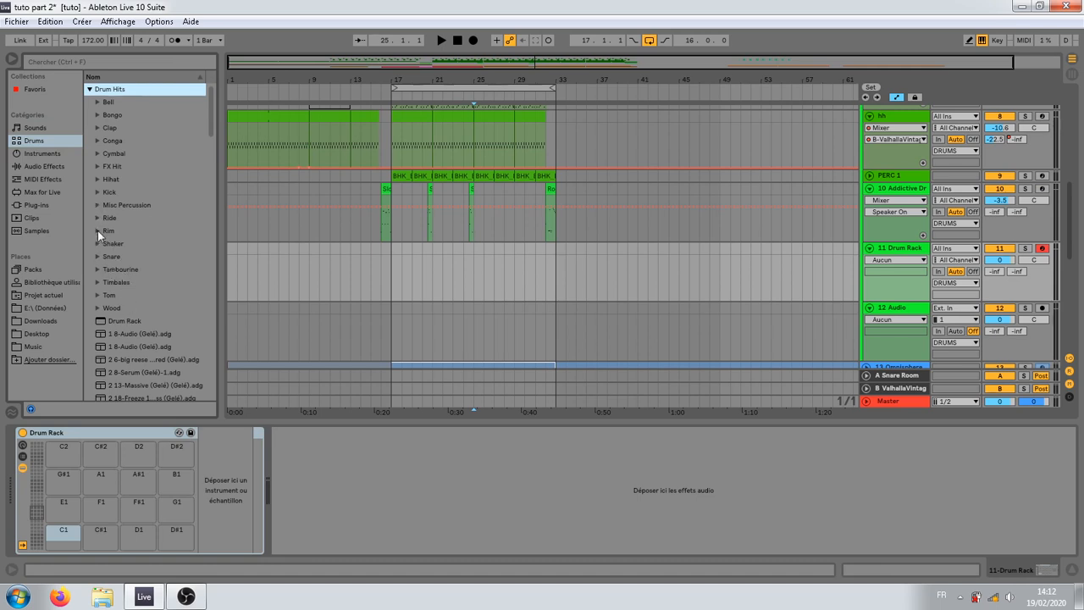
{"action": "left_click", "coordinate": [97, 268]}
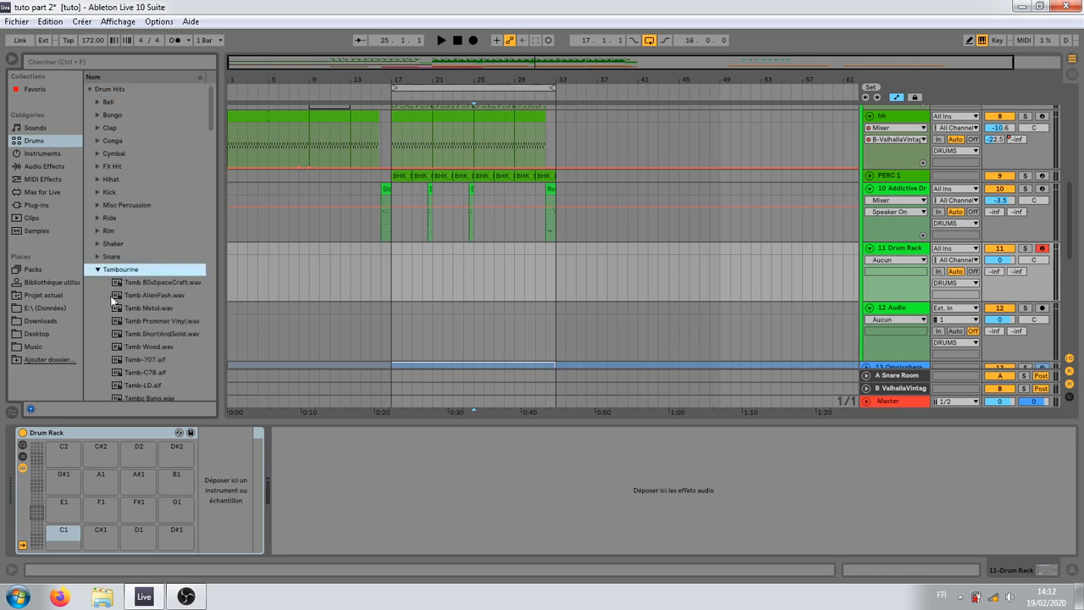
{"action": "left_click", "coordinate": [112, 298]}
{"action": "left_click", "coordinate": [136, 372]}
{"action": "key", "text": "Left"}
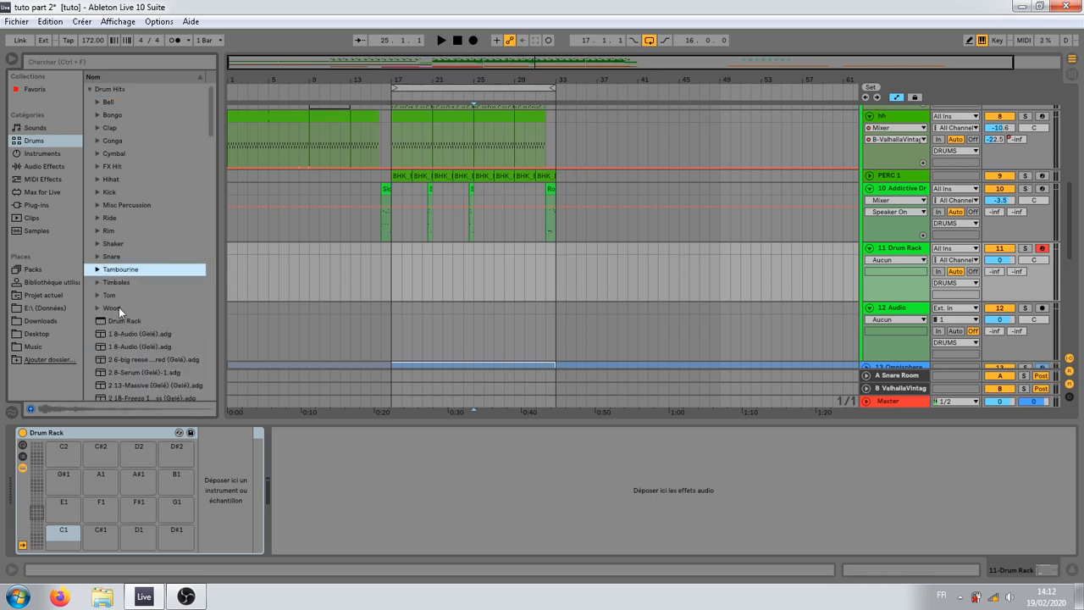
Step: Audition the Shaker samples and load Cabassa SP.wav onto the Drum Rack's C1 pad
{"action": "left_click", "coordinate": [97, 244]}
{"action": "left_click", "coordinate": [127, 268]}
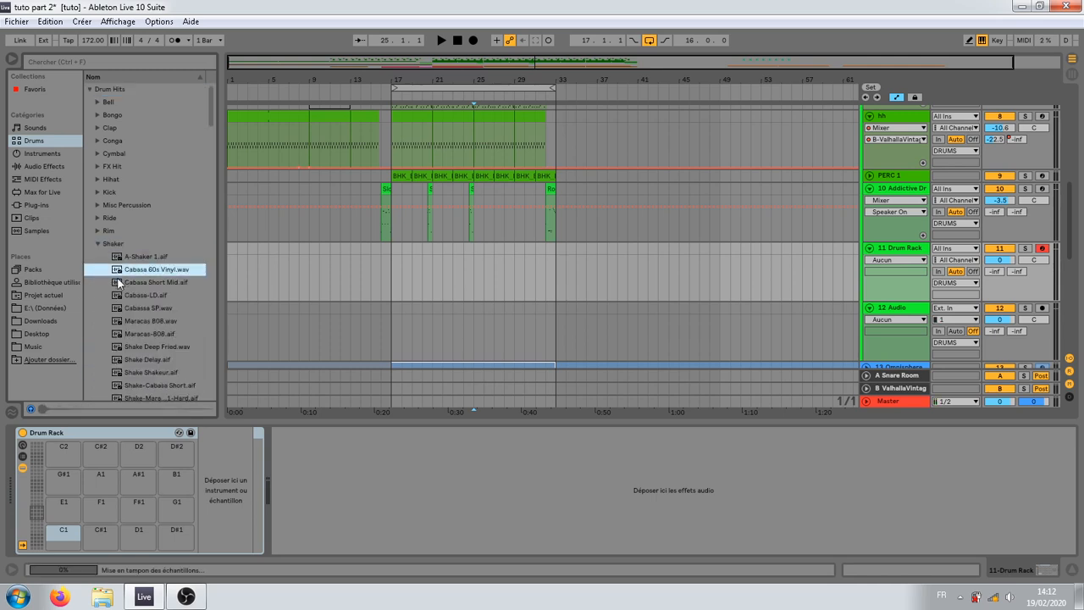
{"action": "left_click", "coordinate": [151, 296]}
{"action": "left_click", "coordinate": [156, 309]}
{"action": "left_click", "coordinate": [158, 322]}
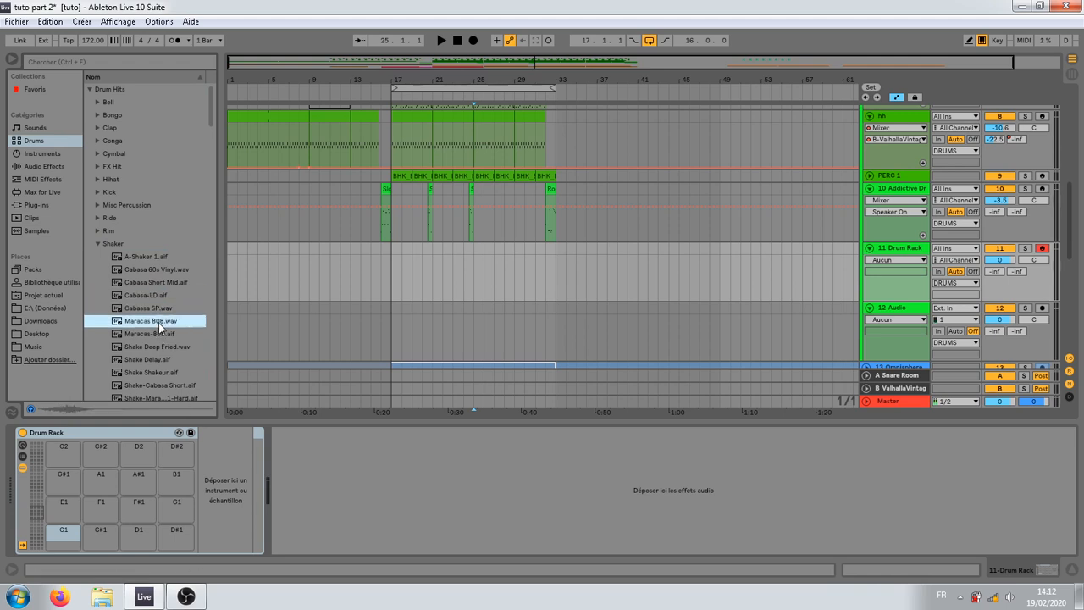
{"action": "left_click", "coordinate": [159, 333]}
{"action": "left_click", "coordinate": [158, 346]}
{"action": "left_click", "coordinate": [149, 310]}
{"action": "left_click_drag", "start_coordinate": [149, 309], "coordinate": [92, 508]}
Step: Audition more shaker samples and load Shake-Cabasa Short.aif onto the Drum Rack's C#1 pad
{"action": "scroll", "coordinate": [158, 345], "scroll_direction": "down", "scroll_amount": 3}
{"action": "left_click", "coordinate": [158, 320]}
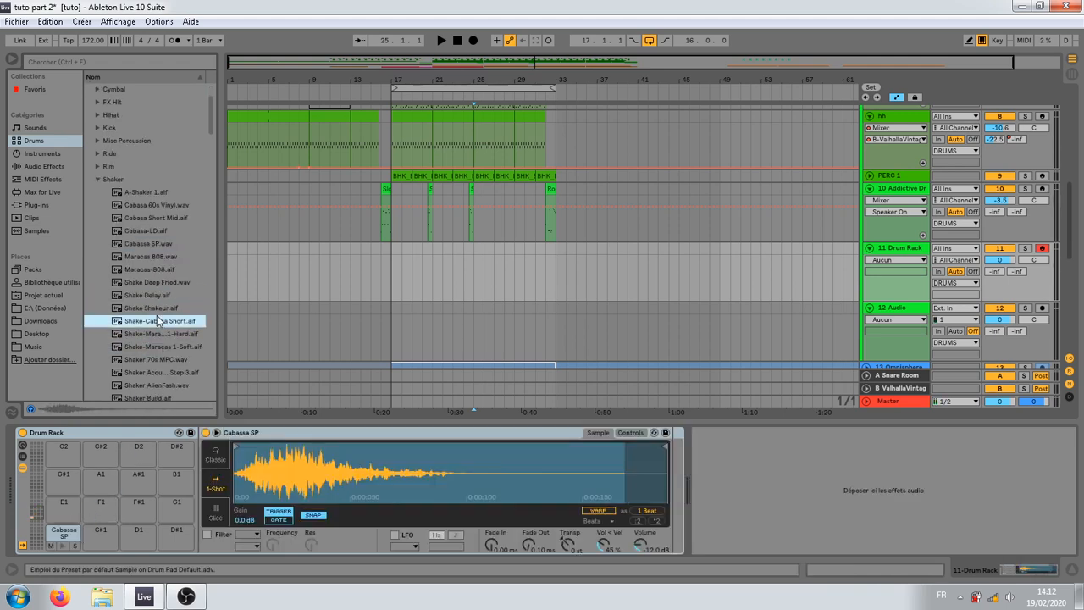
{"action": "left_click", "coordinate": [167, 341]}
{"action": "left_click", "coordinate": [170, 331]}
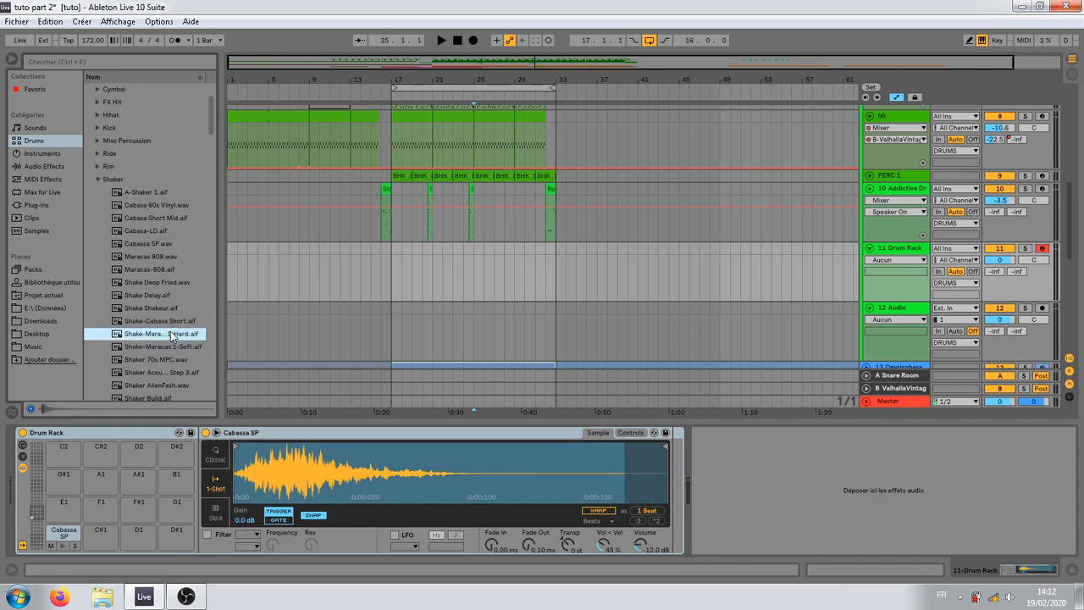
{"action": "left_click", "coordinate": [166, 348]}
{"action": "left_click", "coordinate": [162, 359]}
{"action": "key", "text": "Up"}
{"action": "key", "text": "Up"}
{"action": "key", "text": "Up"}
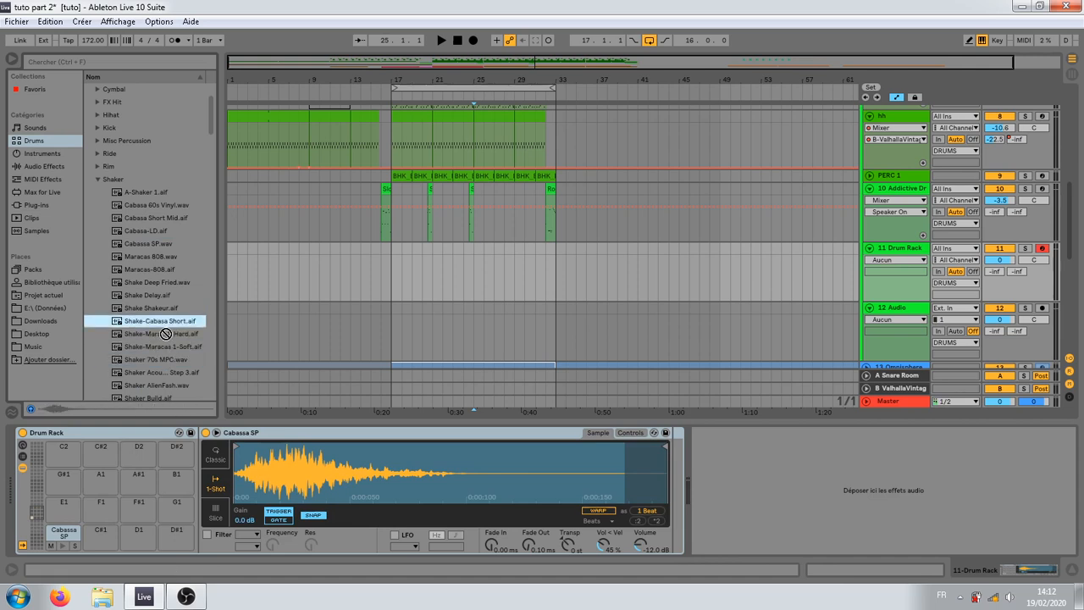
{"action": "left_click_drag", "start_coordinate": [165, 333], "coordinate": [87, 536]}
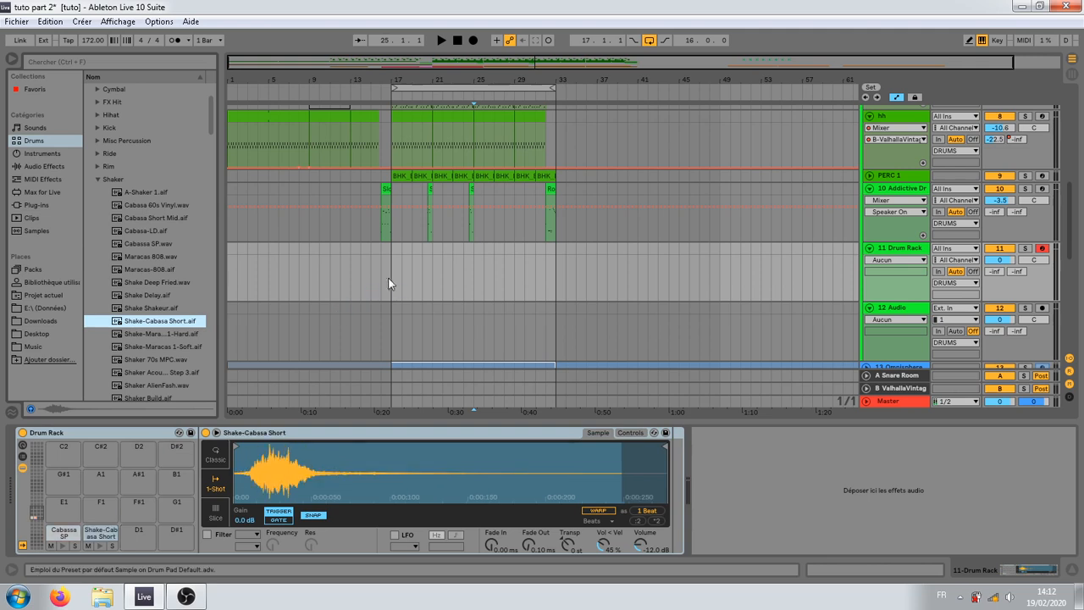
Step: Create an empty MIDI clip from bar 25 to bar 33 on the Drum Rack track and enlarge its note editor
{"action": "left_click_drag", "start_coordinate": [474, 250], "coordinate": [553, 258]}
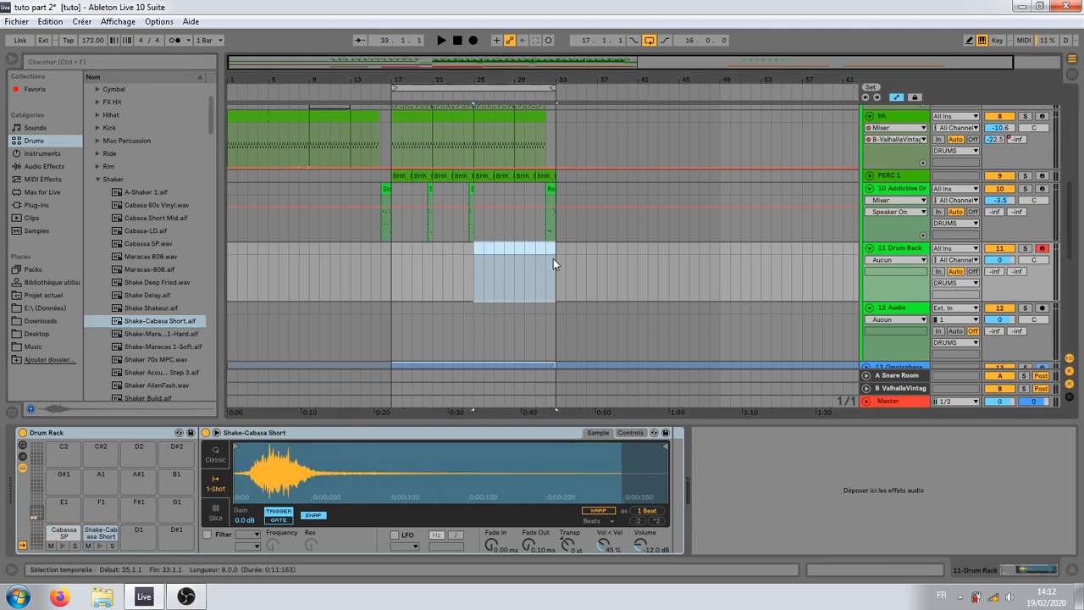
{"action": "right_click", "coordinate": [553, 259]}
{"action": "left_click", "coordinate": [589, 369]}
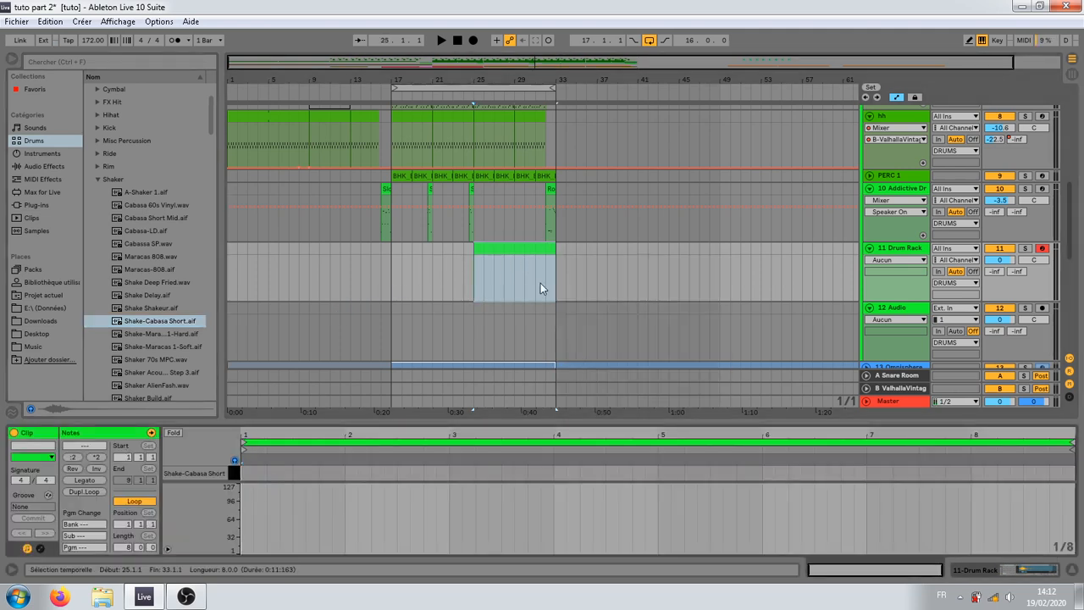
{"action": "left_click_drag", "start_coordinate": [434, 419], "coordinate": [448, 275]}
{"action": "left_click", "coordinate": [306, 335]}
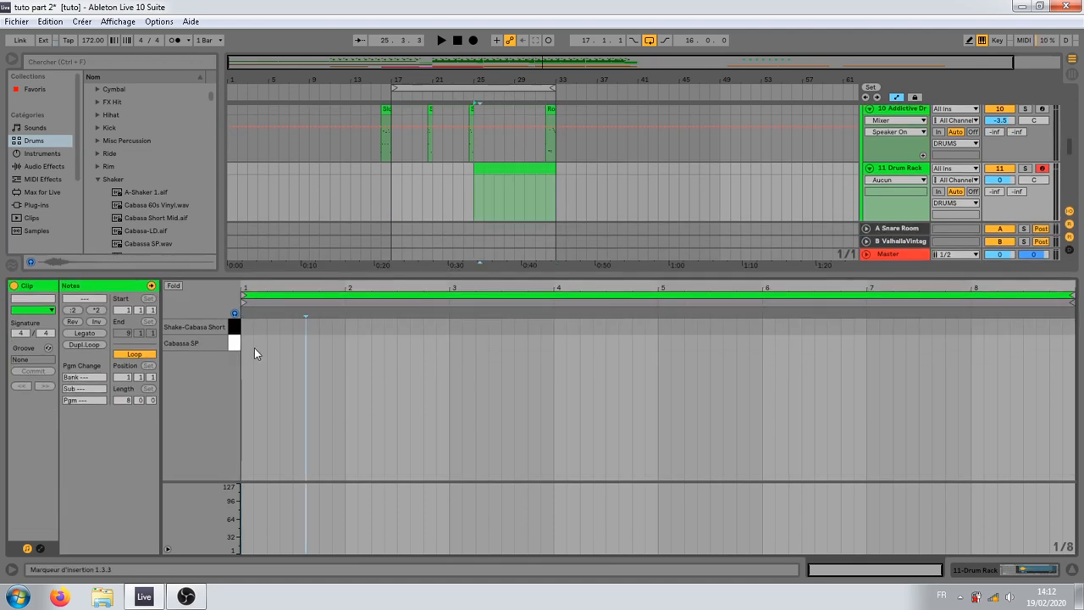
Step: Draw a row of eighth-note Cabassa SP hits at velocity 100 from the clip's start to 3.2.1, and lower the track volume to -13.4 dB
{"action": "key", "text": "b"}
{"action": "left_click_drag", "start_coordinate": [254, 341], "coordinate": [452, 339]}
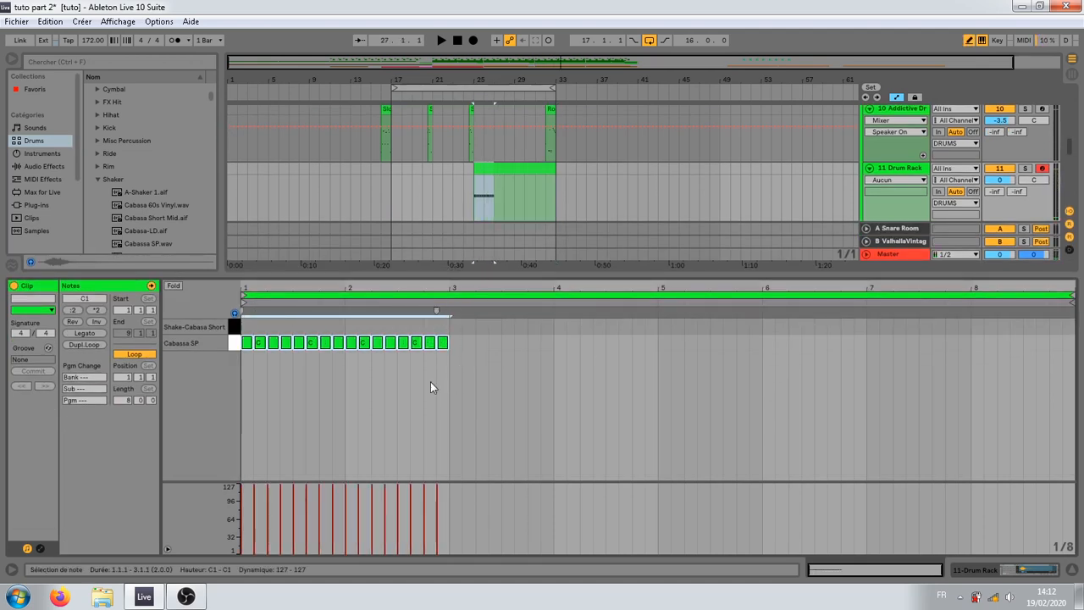
{"action": "key", "text": "v"}
{"action": "key", "text": "b"}
{"action": "left_click", "coordinate": [474, 342]}
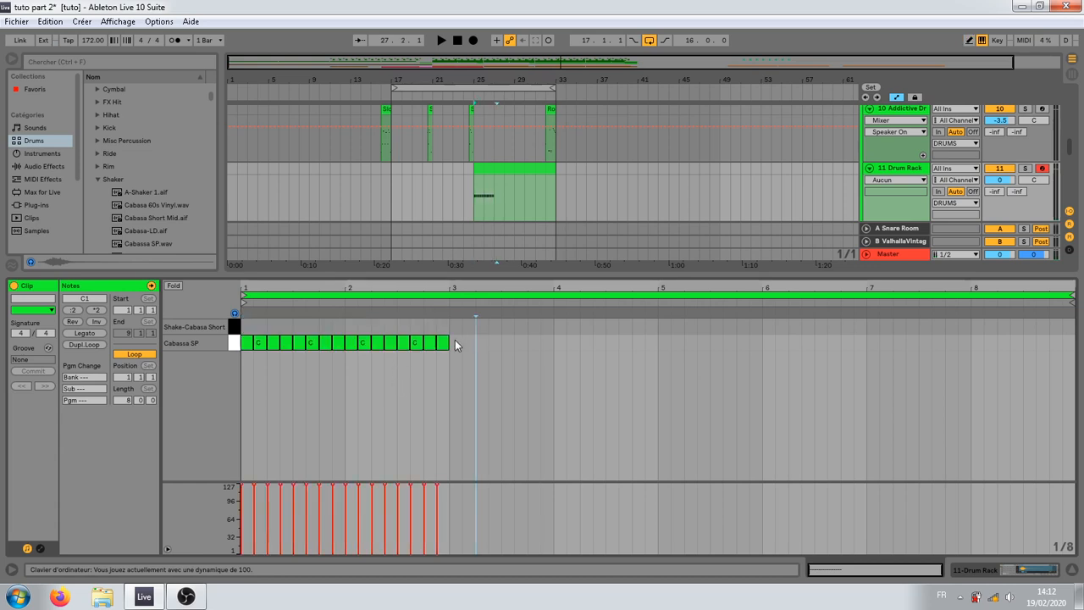
{"action": "key", "text": "b"}
{"action": "left_click", "coordinate": [457, 341]}
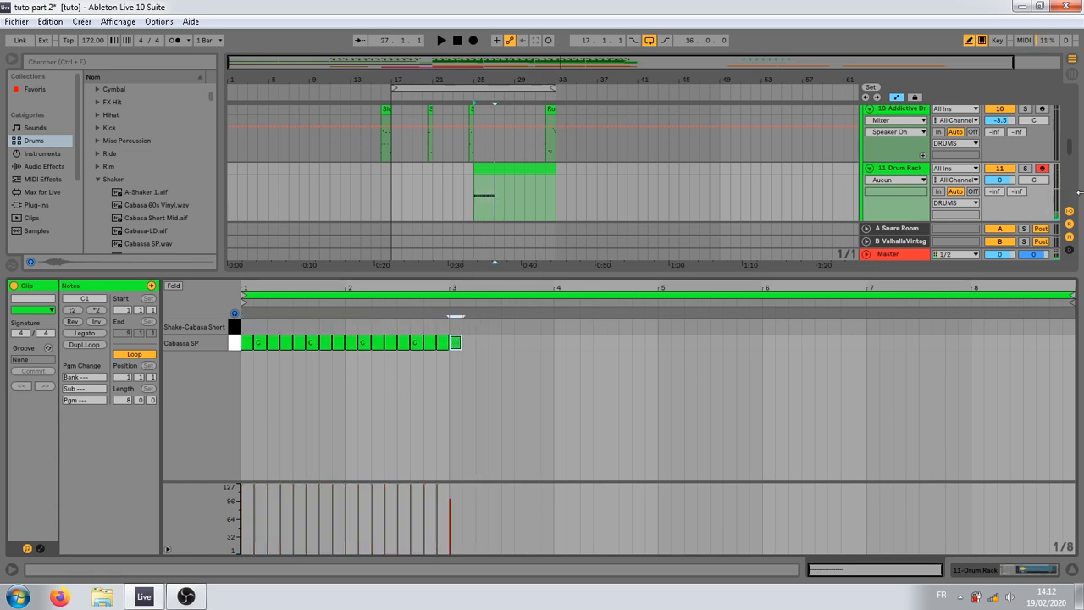
{"action": "left_click_drag", "start_coordinate": [1005, 179], "coordinate": [1004, 202]}
{"action": "left_click_drag", "start_coordinate": [470, 343], "coordinate": [236, 350]}
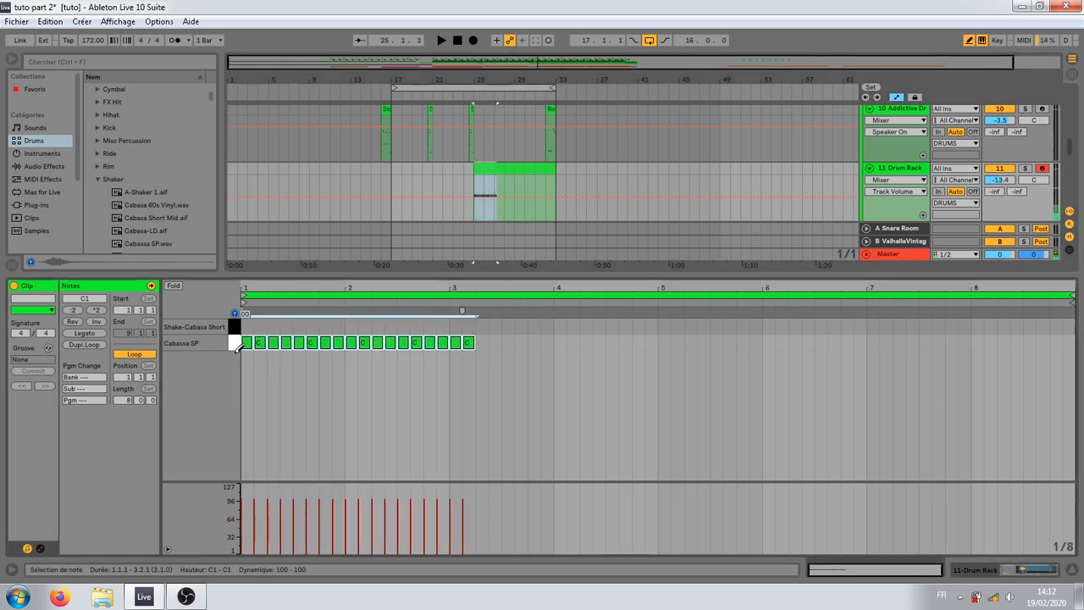
Step: Play the shaker notes from bar 25 with the Drum Rack track soloed
{"action": "key", "text": "space"}
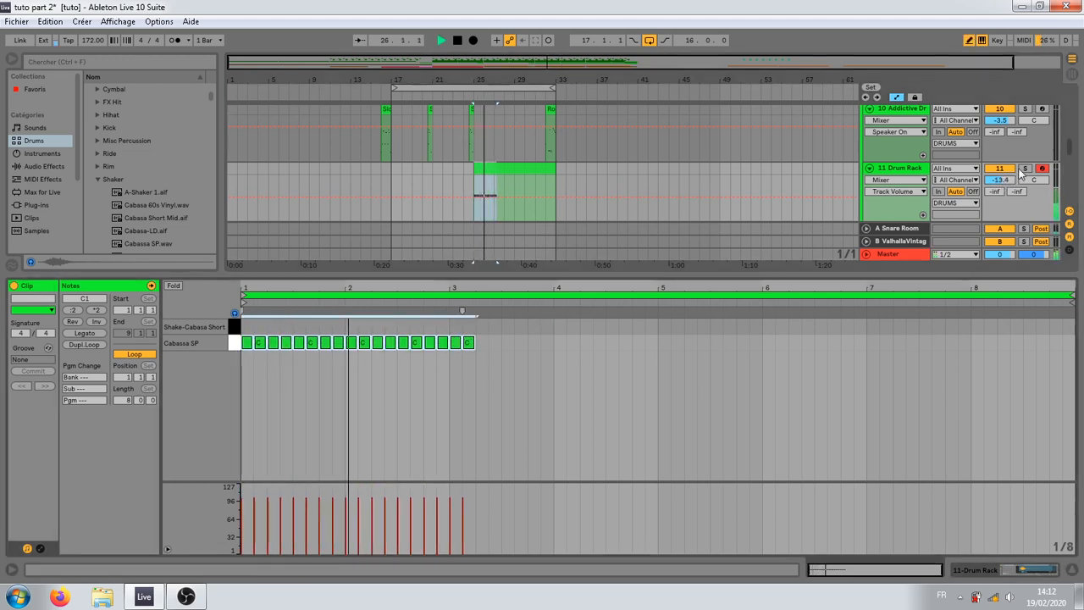
{"action": "key", "text": "s"}
{"action": "key", "text": "space"}
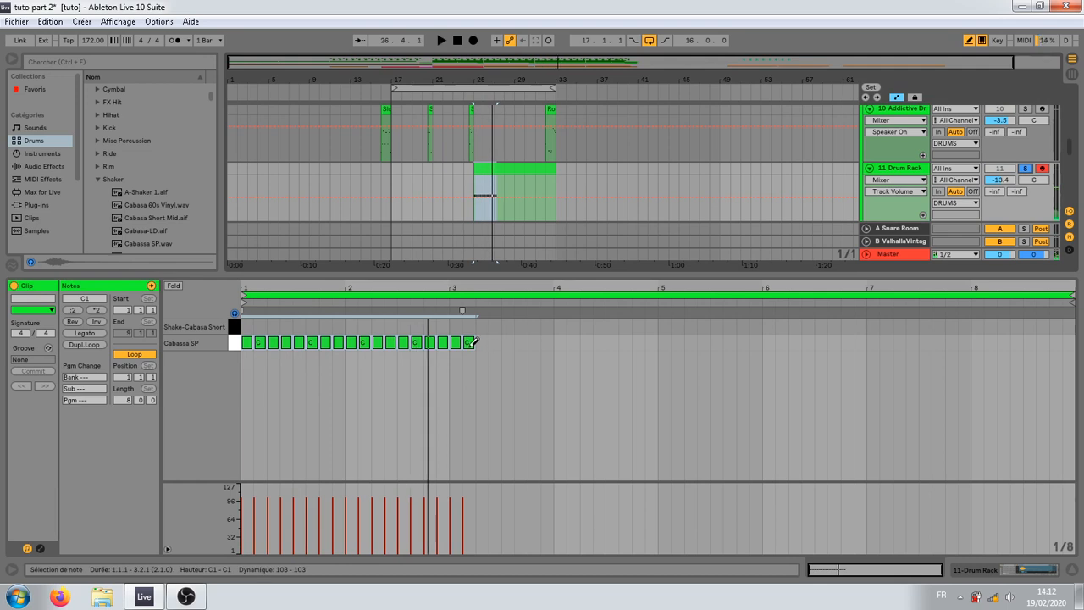
Step: Delete the notes from the clip's bar 2 onward and draw eighth-note Shake-Cabasa Short hits across bar 2
{"action": "left_click", "coordinate": [468, 326]}
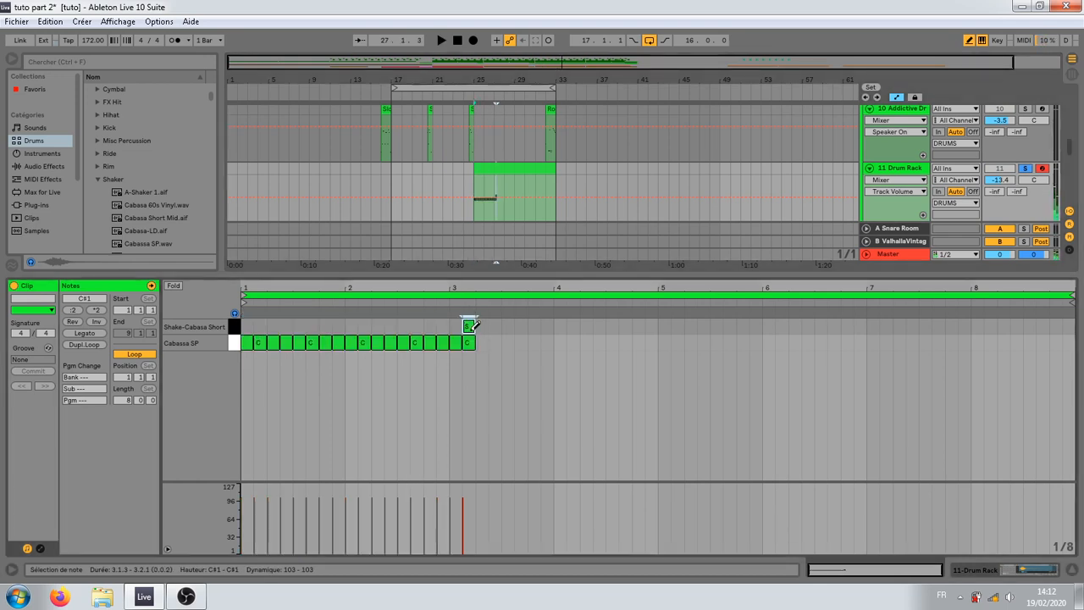
{"action": "left_click_drag", "start_coordinate": [484, 312], "coordinate": [345, 364]}
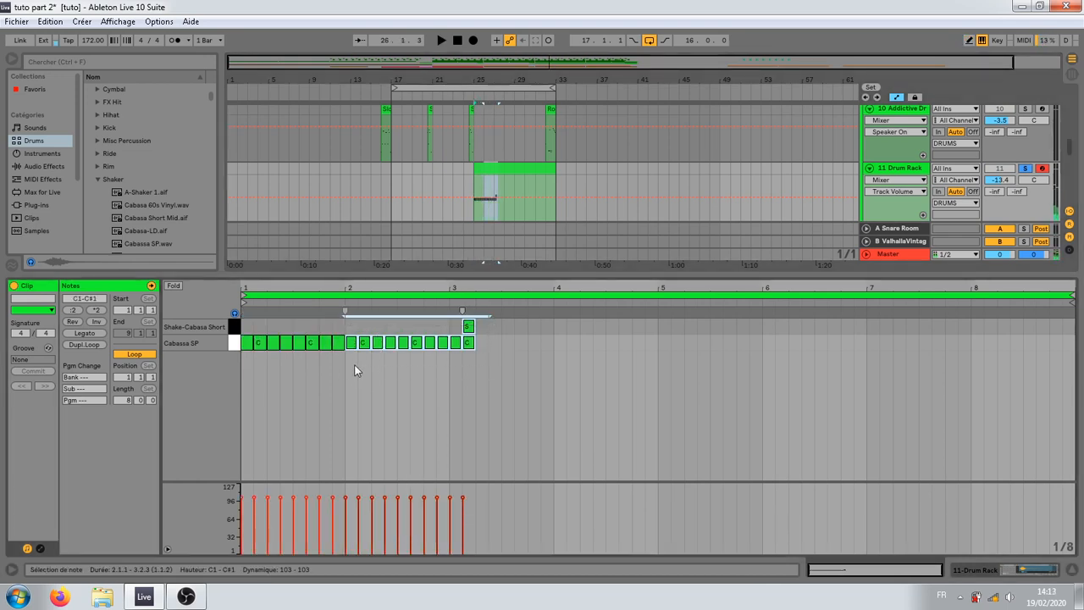
{"action": "key", "text": "Delete"}
{"action": "key", "text": "b"}
{"action": "left_click_drag", "start_coordinate": [349, 326], "coordinate": [448, 326]}
{"action": "key", "text": "b"}
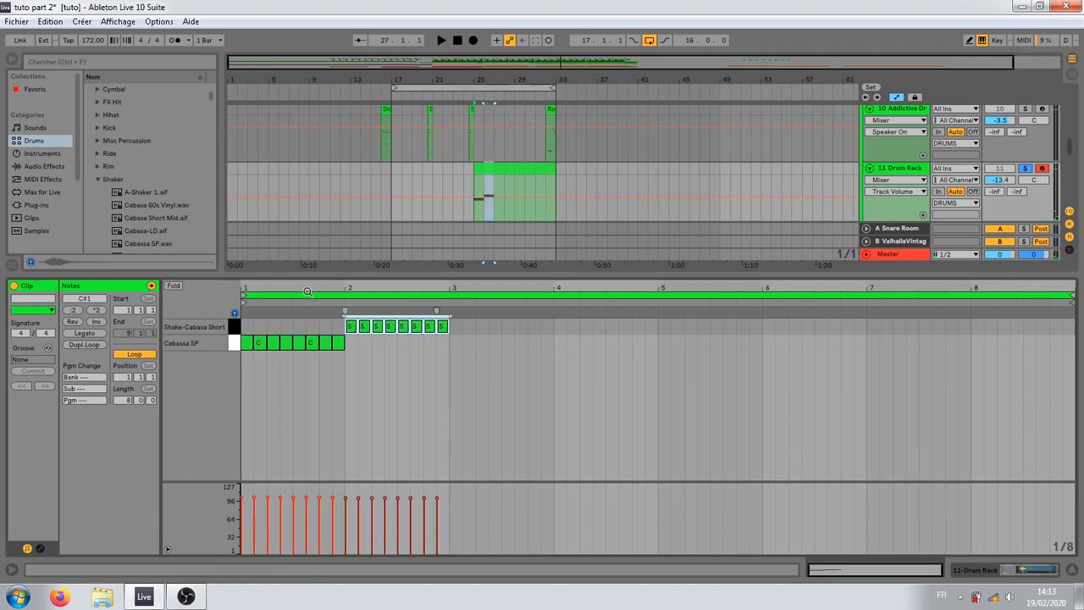
Step: Shorten all shaker notes to sixteenths and move the Shake-Cabasa Short notes into bar 1 between the Cabassa SP hits, starting at 1.1.2
{"action": "left_click_drag", "start_coordinate": [307, 291], "coordinate": [814, 373]}
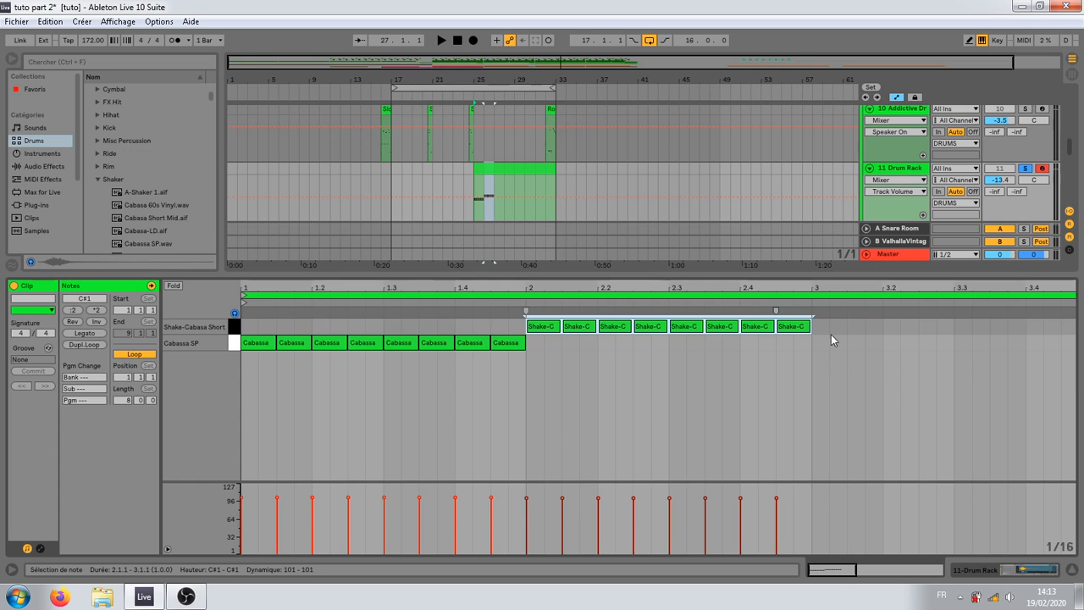
{"action": "left_click_drag", "start_coordinate": [836, 329], "coordinate": [252, 445]}
{"action": "left_click_drag", "start_coordinate": [526, 347], "coordinate": [511, 351]}
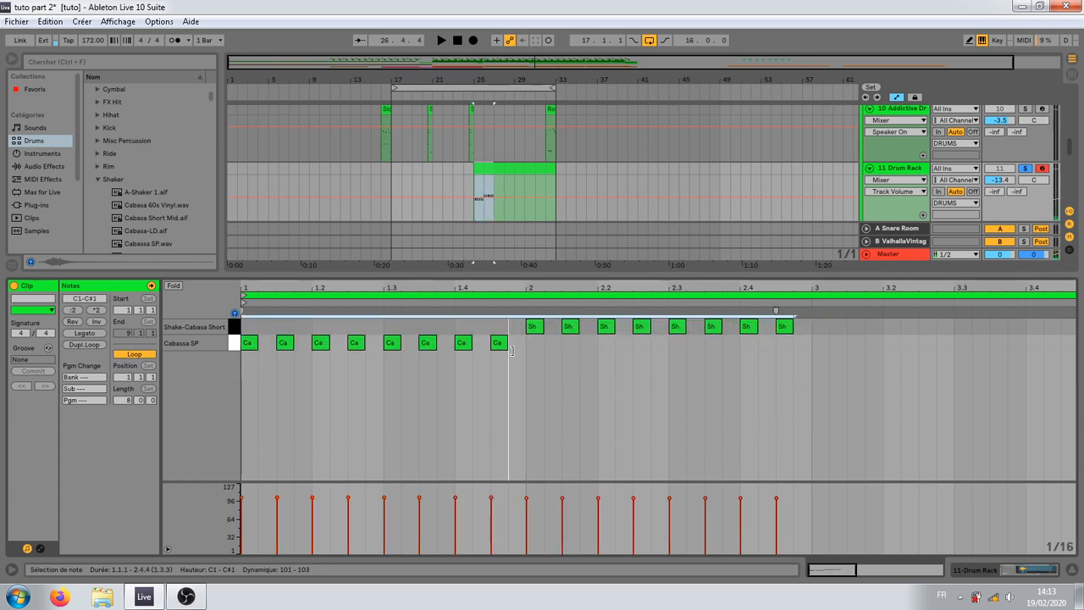
{"action": "mouse_move", "coordinate": [817, 320]}
{"action": "left_mouse_down"}
{"action": "mouse_move", "coordinate": [551, 335]}
{"action": "mouse_move", "coordinate": [276, 331]}
{"action": "left_mouse_up"}
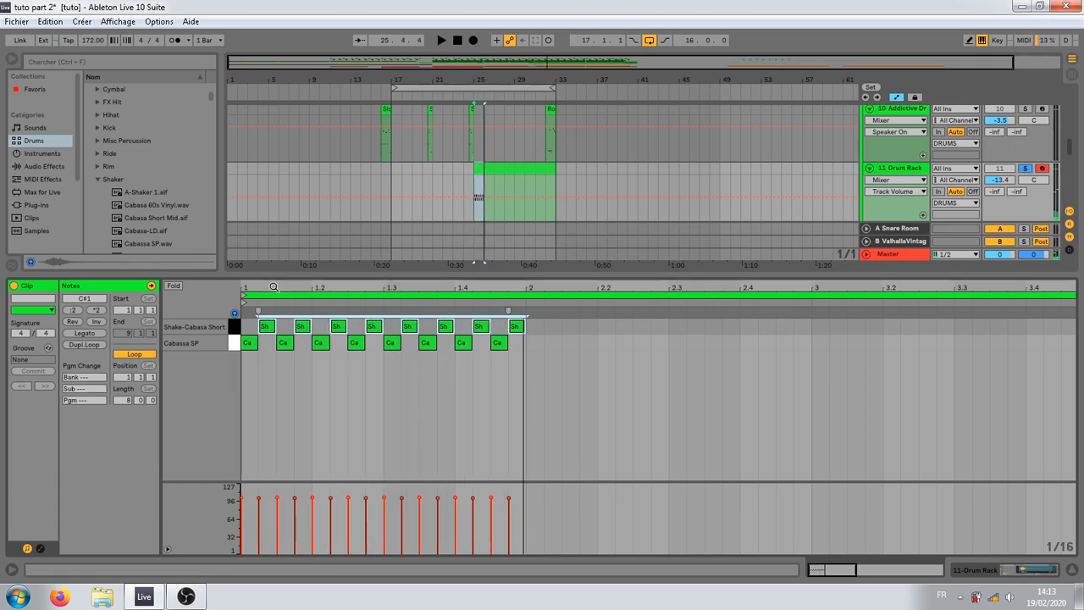
Step: Nudge individual Shake-Cabasa Short and Cabassa SP notes across bar 1 slightly off the grid to humanize their timing
{"action": "mouse_move", "coordinate": [264, 288]}
{"action": "left_mouse_down"}
{"action": "mouse_move", "coordinate": [263, 330]}
{"action": "mouse_move", "coordinate": [297, 363]}
{"action": "left_mouse_up"}
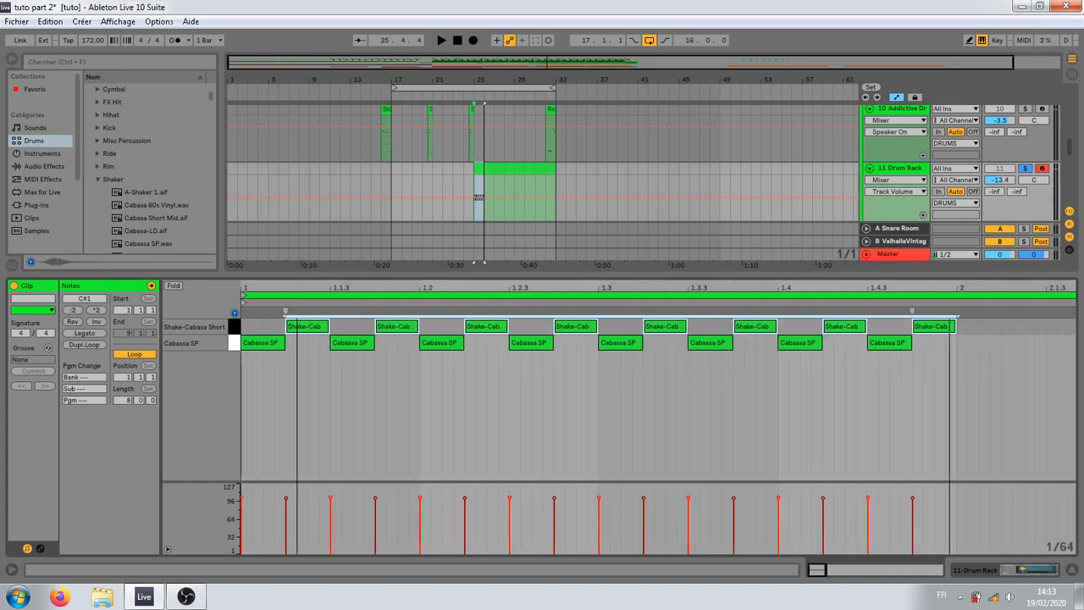
{"action": "left_click", "coordinate": [365, 367]}
{"action": "left_click", "coordinate": [294, 332]}
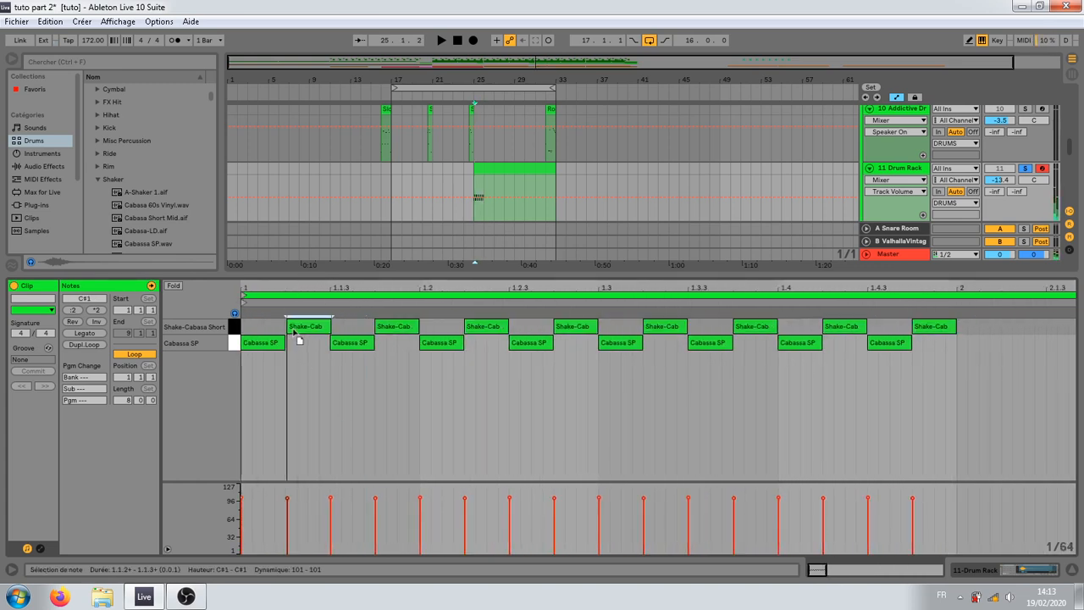
{"action": "left_click", "coordinate": [341, 343]}
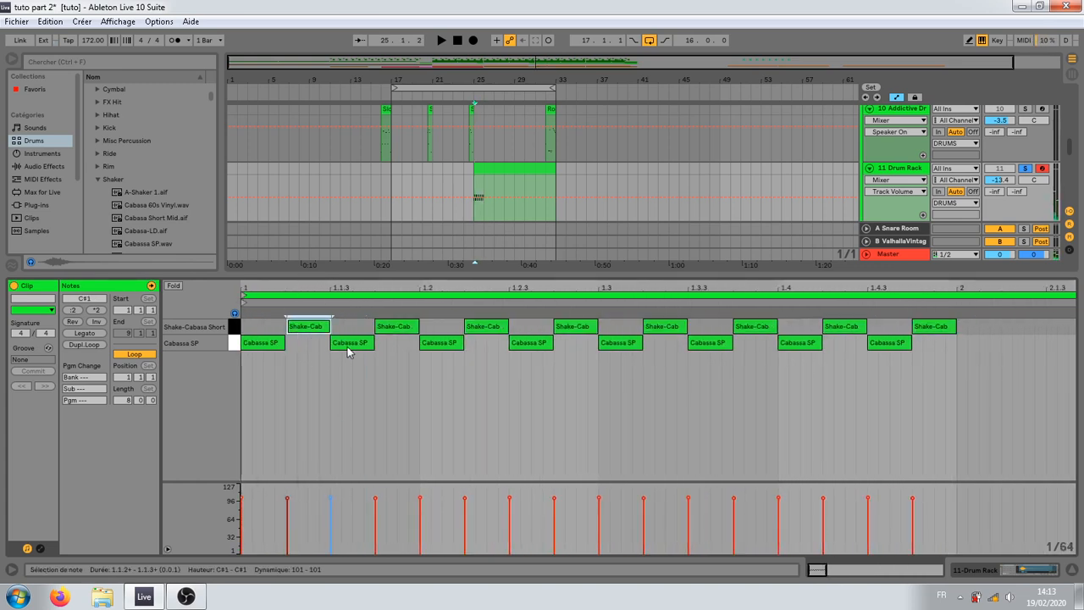
{"action": "left_click", "coordinate": [430, 345]}
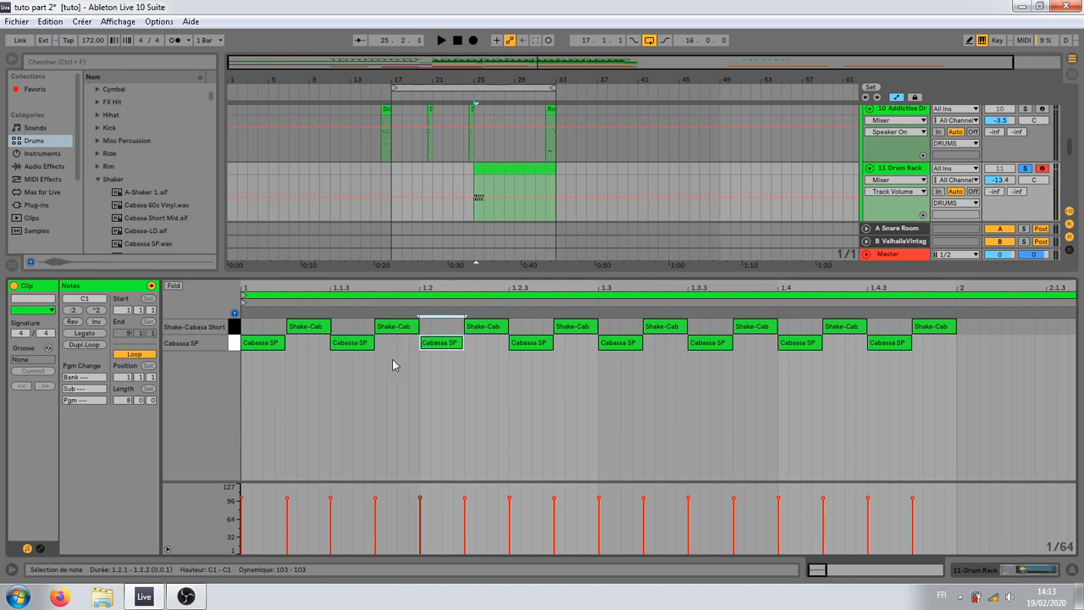
{"action": "left_click", "coordinate": [477, 335]}
{"action": "left_click", "coordinate": [523, 344]}
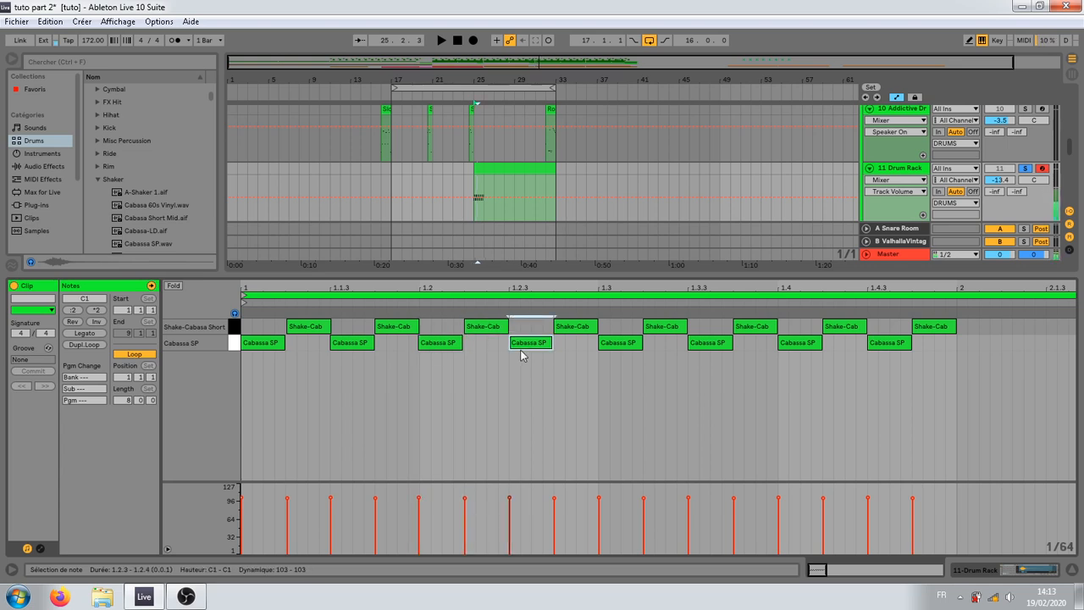
{"action": "left_click", "coordinate": [565, 336]}
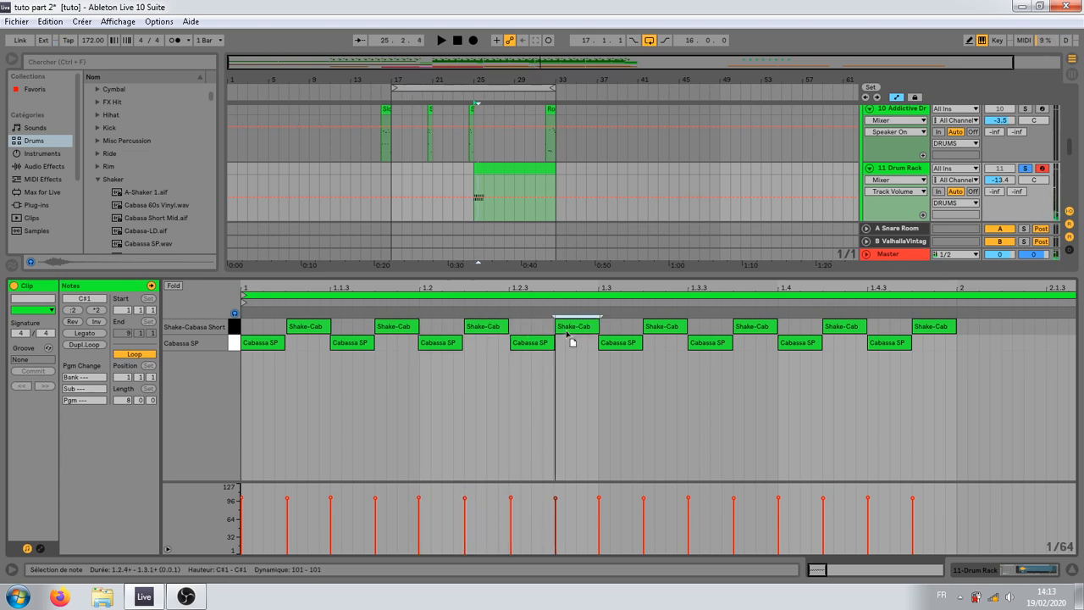
{"action": "left_click", "coordinate": [705, 342]}
{"action": "left_click", "coordinate": [748, 330]}
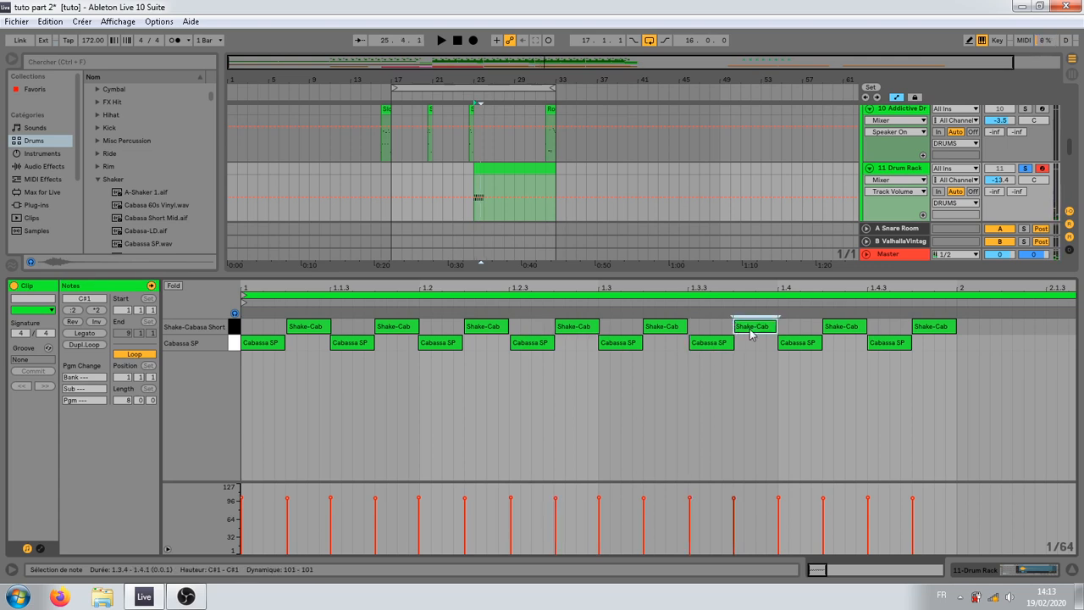
{"action": "left_click_drag", "start_coordinate": [749, 330], "coordinate": [752, 331]}
{"action": "left_click", "coordinate": [874, 343]}
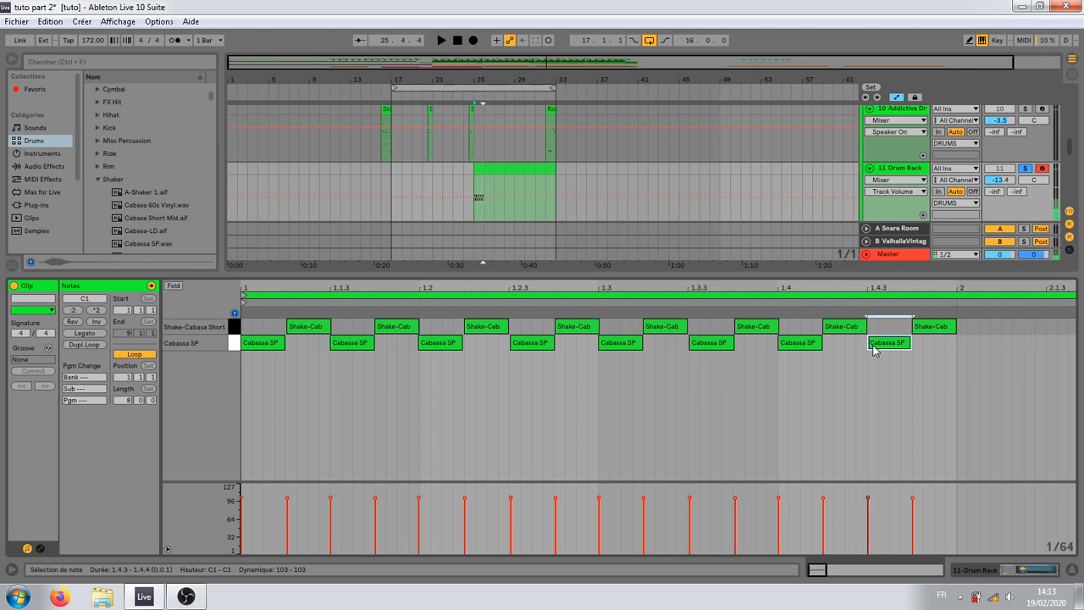
Step: Duplicate all the humanized shaker notes of the clip's bar 1 into bar 2
{"action": "left_click_drag", "start_coordinate": [955, 359], "coordinate": [258, 320]}
{"action": "key", "text": "ctrl+d"}
{"action": "left_click_drag", "start_coordinate": [406, 288], "coordinate": [409, 203]}
{"action": "left_click", "coordinate": [435, 383]}
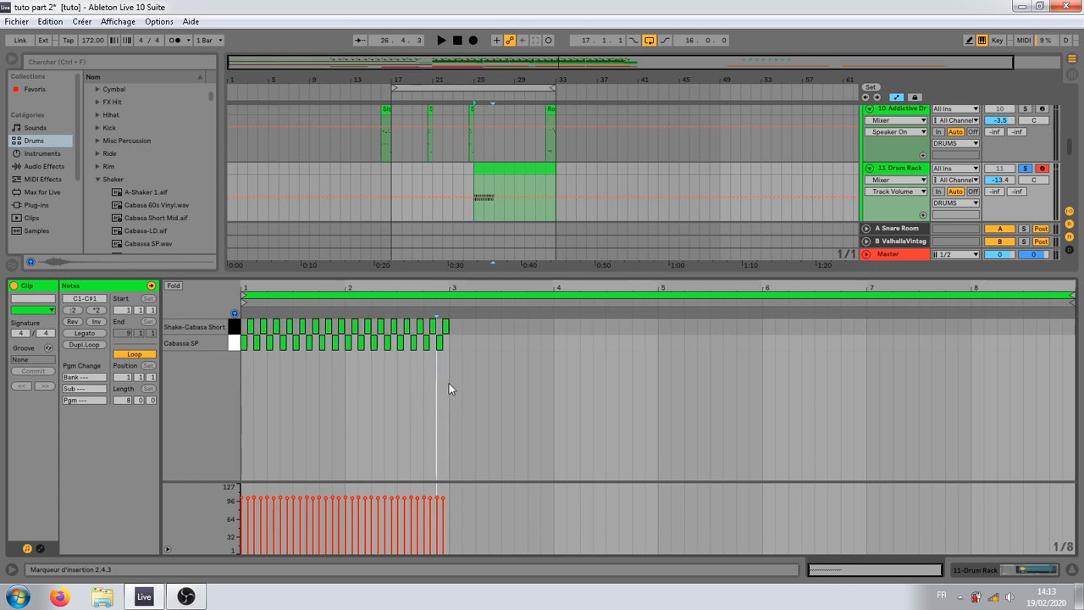
Step: Lower the velocity of all Shake-Cabasa Short notes to 66 and play the pattern from bar 25
{"action": "key", "text": "b"}
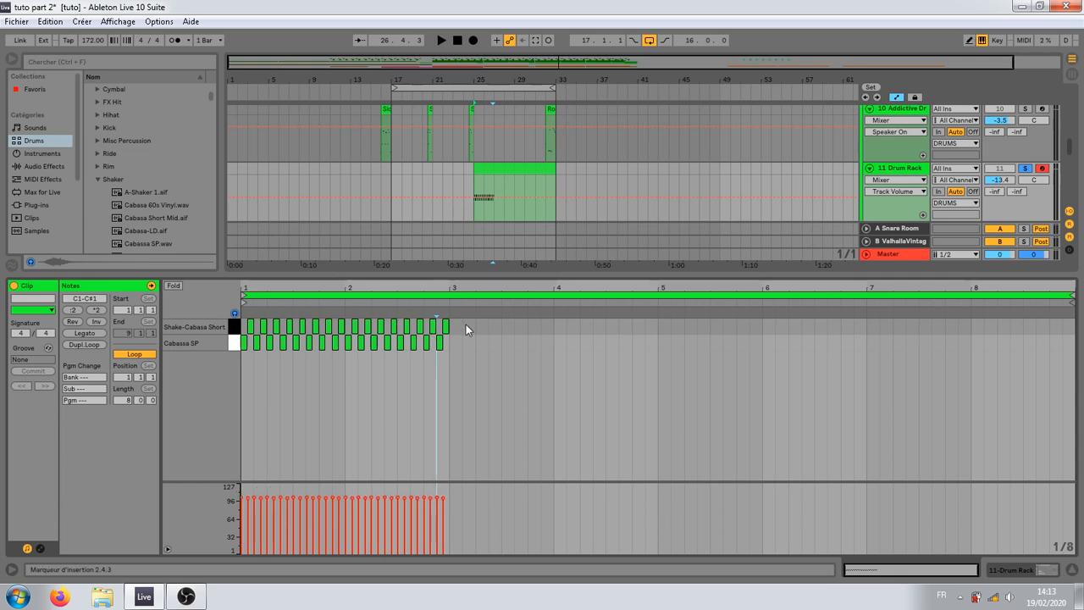
{"action": "left_click_drag", "start_coordinate": [464, 324], "coordinate": [244, 329]}
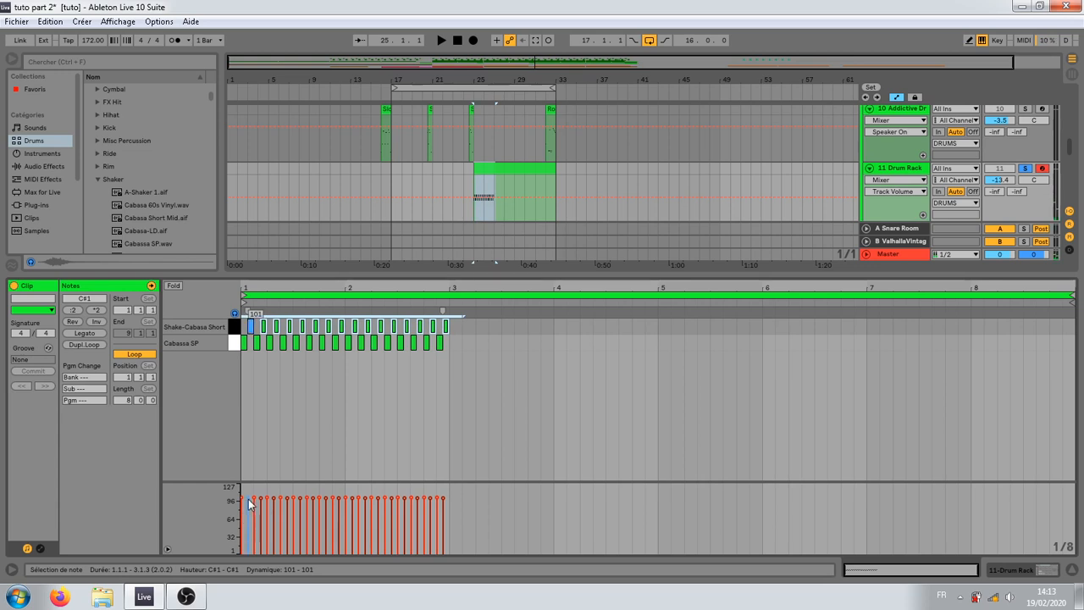
{"action": "left_click_drag", "start_coordinate": [253, 498], "coordinate": [255, 509]}
{"action": "key", "text": "space"}
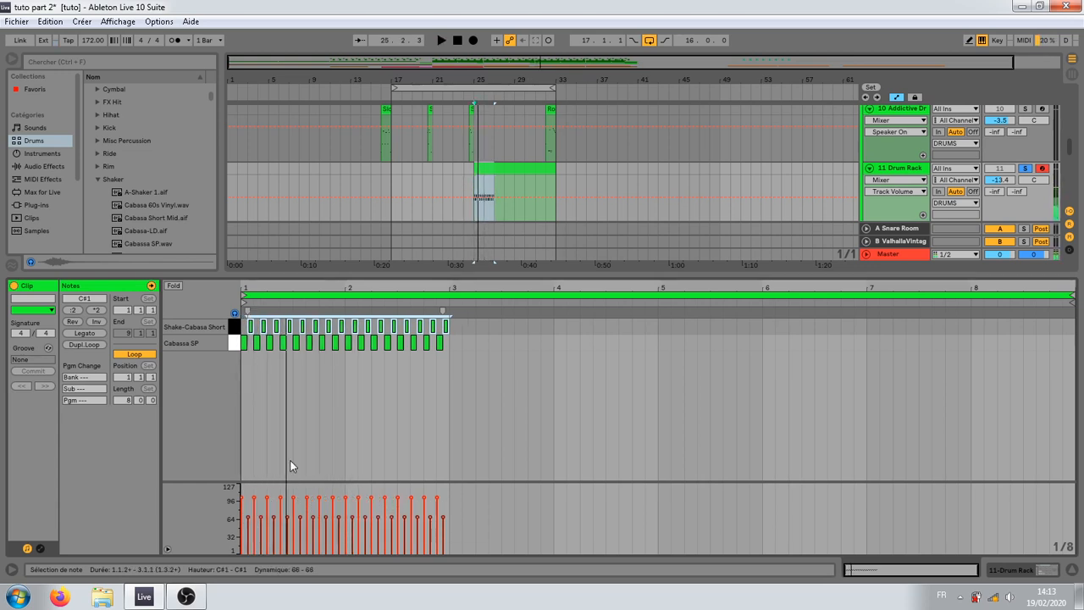
{"action": "left_click_drag", "start_coordinate": [462, 319], "coordinate": [215, 327]}
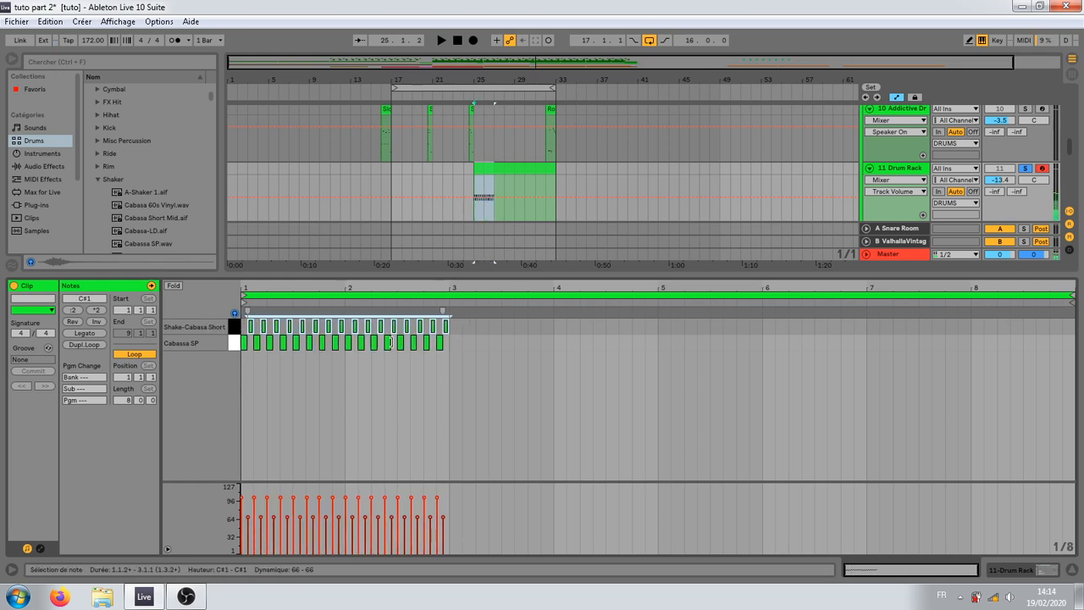
{"action": "key", "text": "space"}
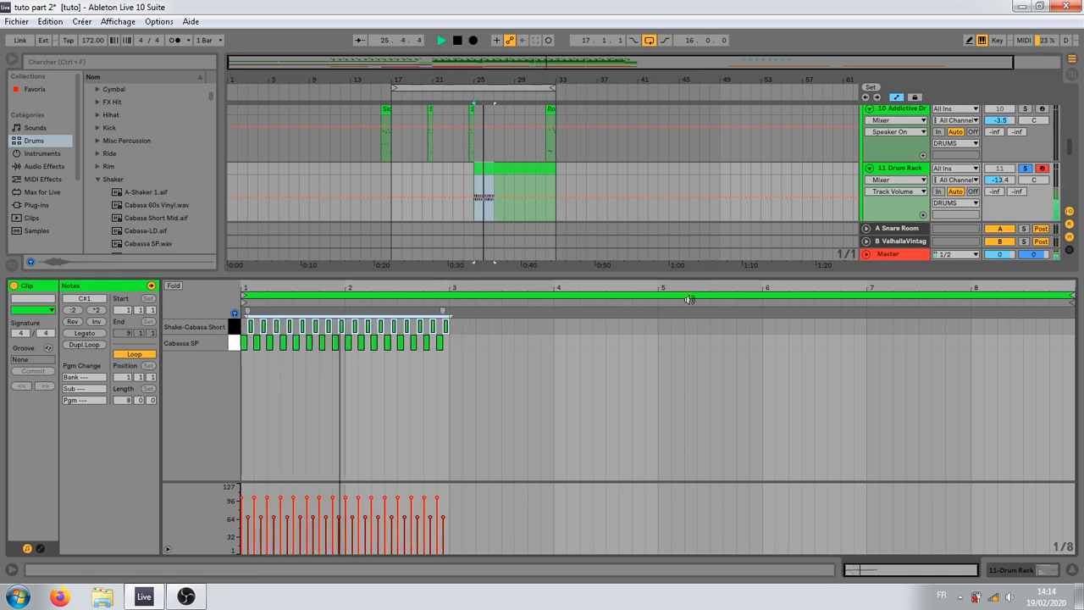
{"action": "left_click_drag", "start_coordinate": [455, 340], "coordinate": [241, 337]}
{"action": "key", "text": "space"}
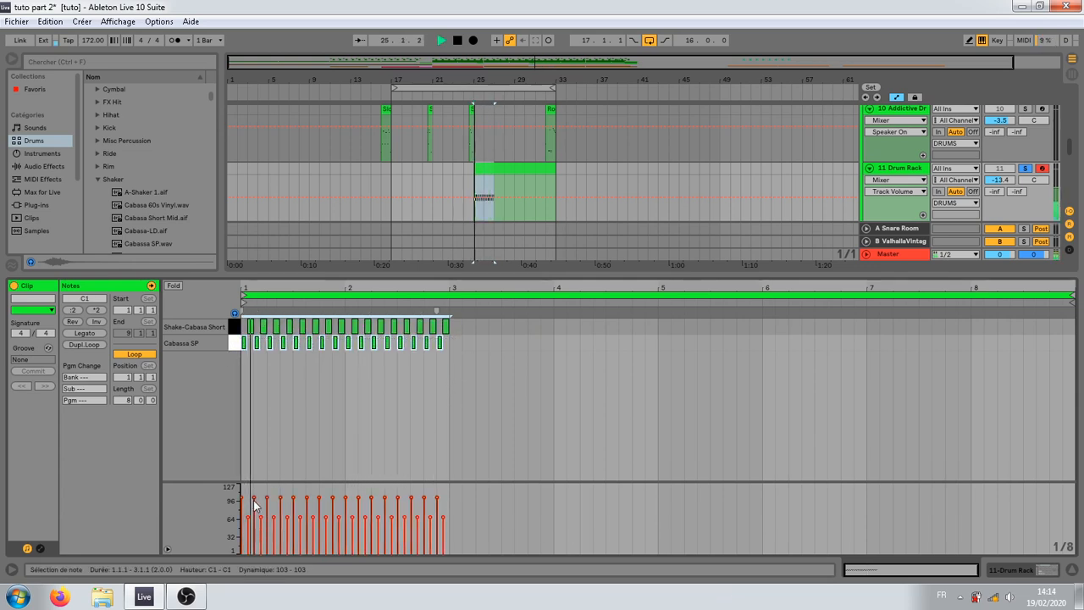
Step: Draw a wavy velocity curve between about 80 and 105 over all shaker notes in bars 1 and 2, and play it
{"action": "left_click", "coordinate": [234, 324]}
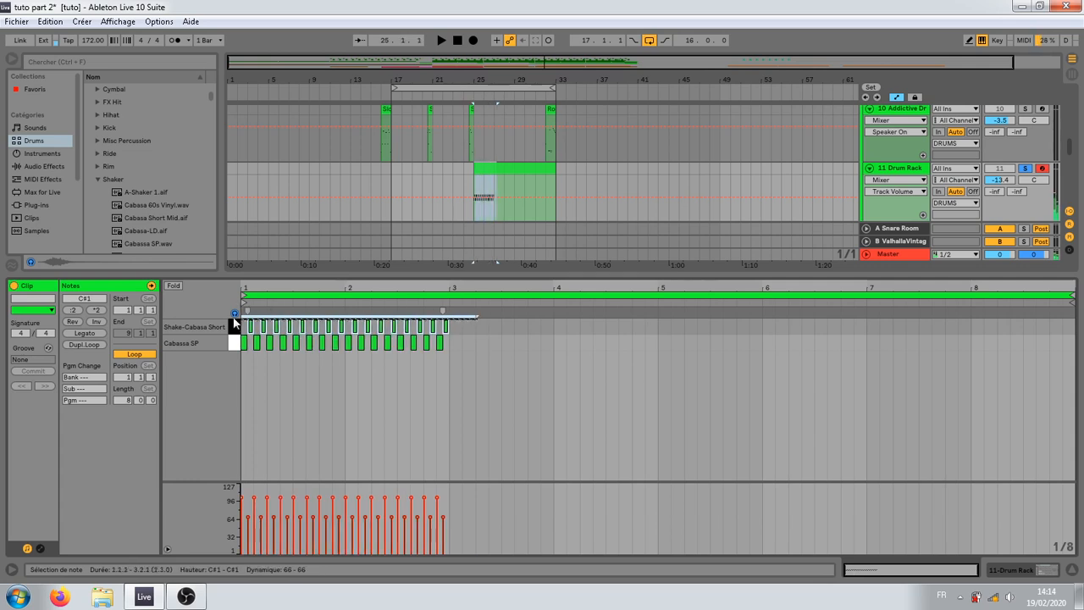
{"action": "left_click", "coordinate": [437, 343]}
{"action": "left_click", "coordinate": [479, 370]}
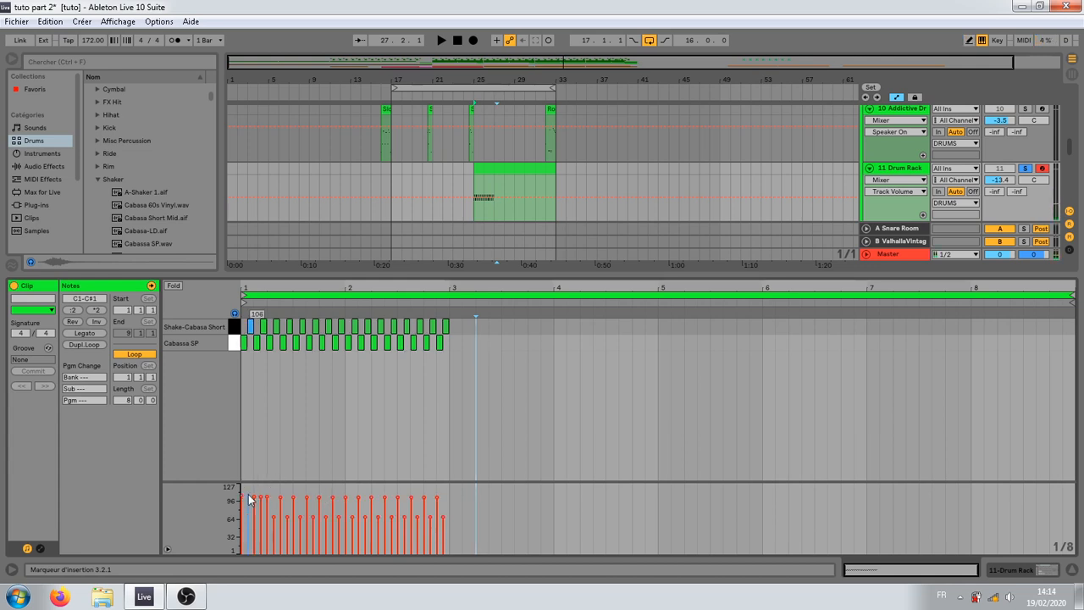
{"action": "left_click_drag", "start_coordinate": [248, 490], "coordinate": [463, 495]}
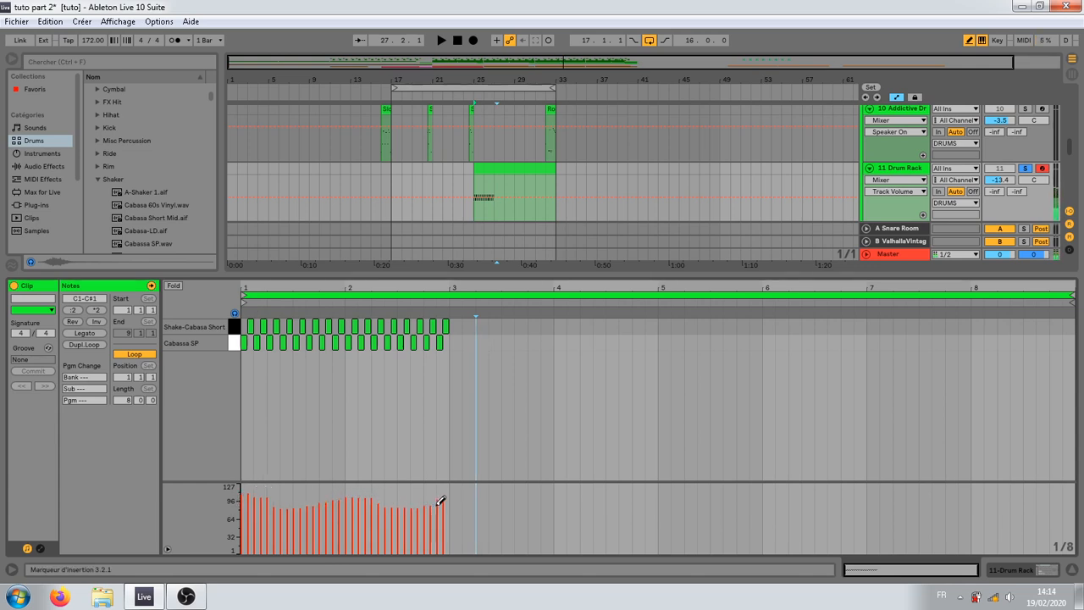
{"action": "key", "text": "b"}
{"action": "key", "text": "b"}
{"action": "key", "text": "space"}
{"action": "key", "text": "b"}
{"action": "key", "text": "space"}
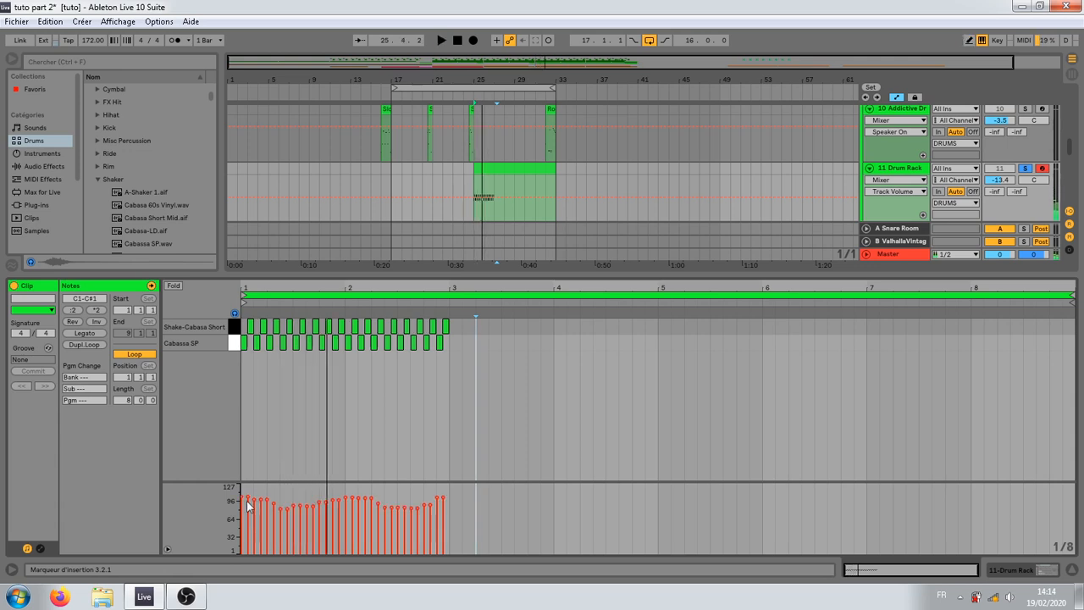
Step: Lower the Shake-Cabasa Short velocities in bar 1 to varied values between about 62 and 85, and set the Cabassa SP hit at 1.2 to 93
{"action": "left_click", "coordinate": [250, 326]}
{"action": "left_click", "coordinate": [263, 322]}
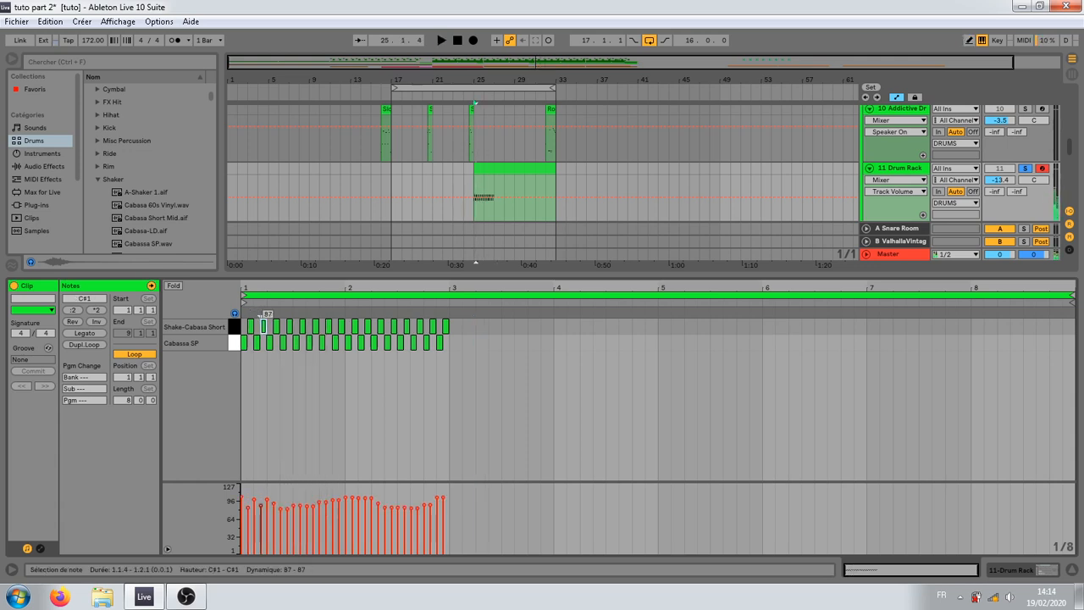
{"action": "left_click_drag", "start_coordinate": [288, 510], "coordinate": [288, 513]}
{"action": "left_click", "coordinate": [305, 509]}
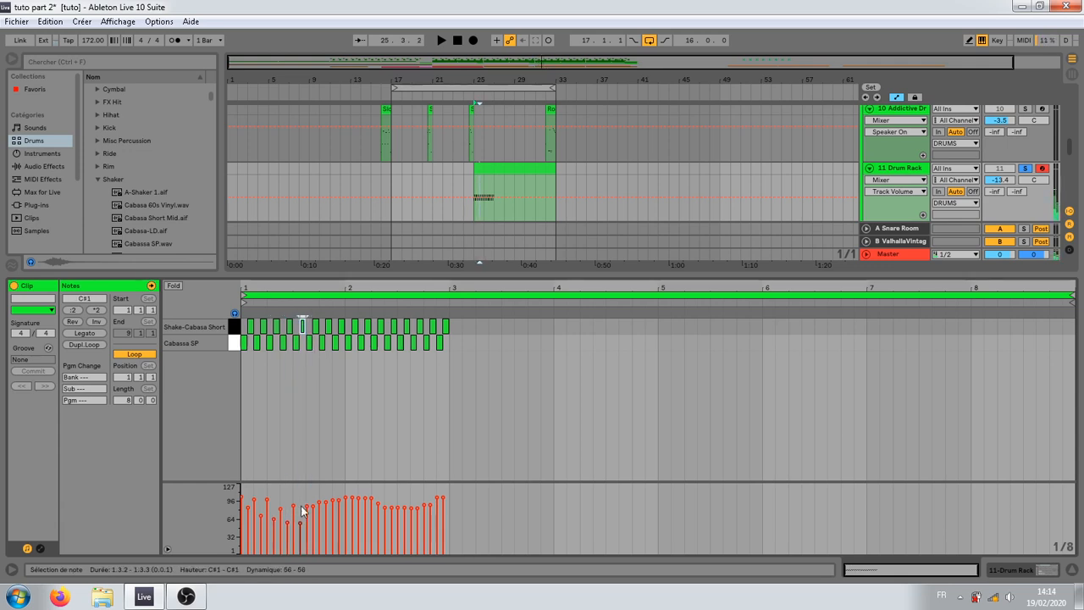
{"action": "mouse_move", "coordinate": [313, 508]}
{"action": "left_mouse_down"}
{"action": "mouse_move", "coordinate": [313, 519]}
{"action": "mouse_move", "coordinate": [329, 506]}
{"action": "left_mouse_up"}
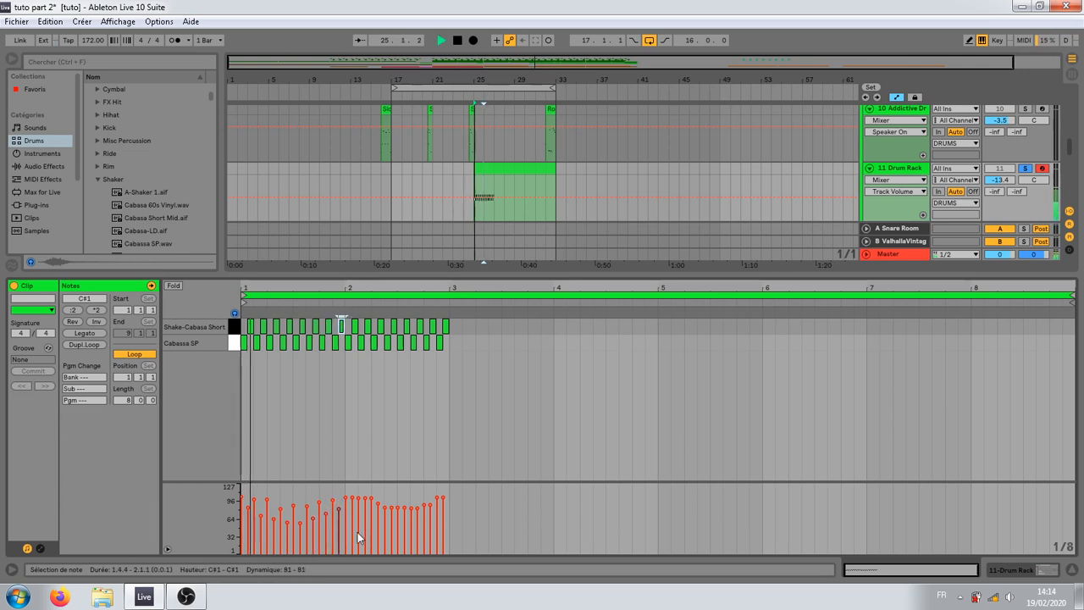
{"action": "key", "text": "space"}
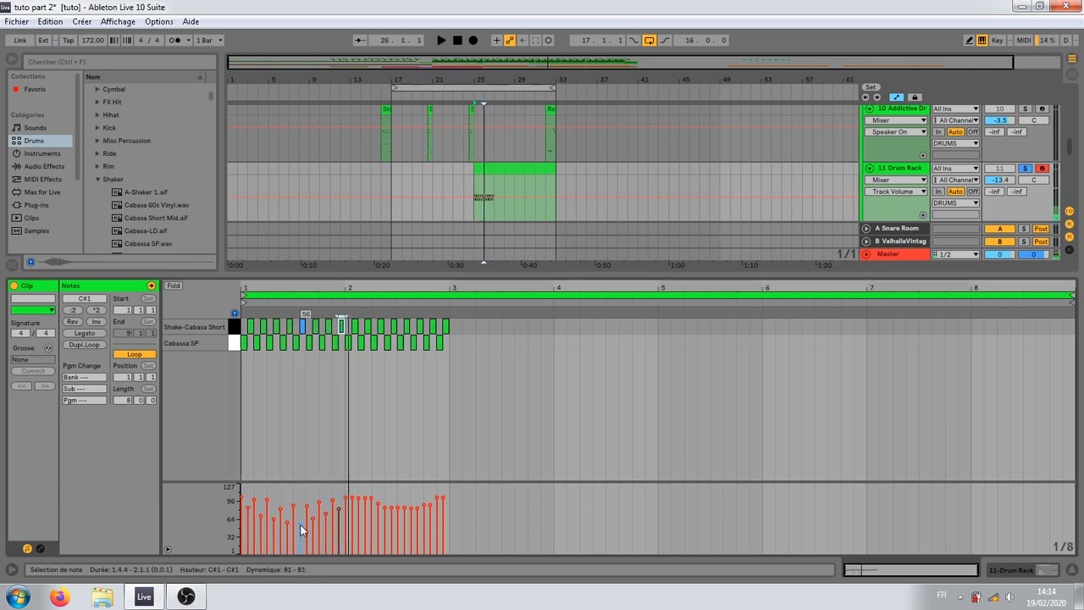
{"action": "left_click_drag", "start_coordinate": [285, 524], "coordinate": [274, 520]}
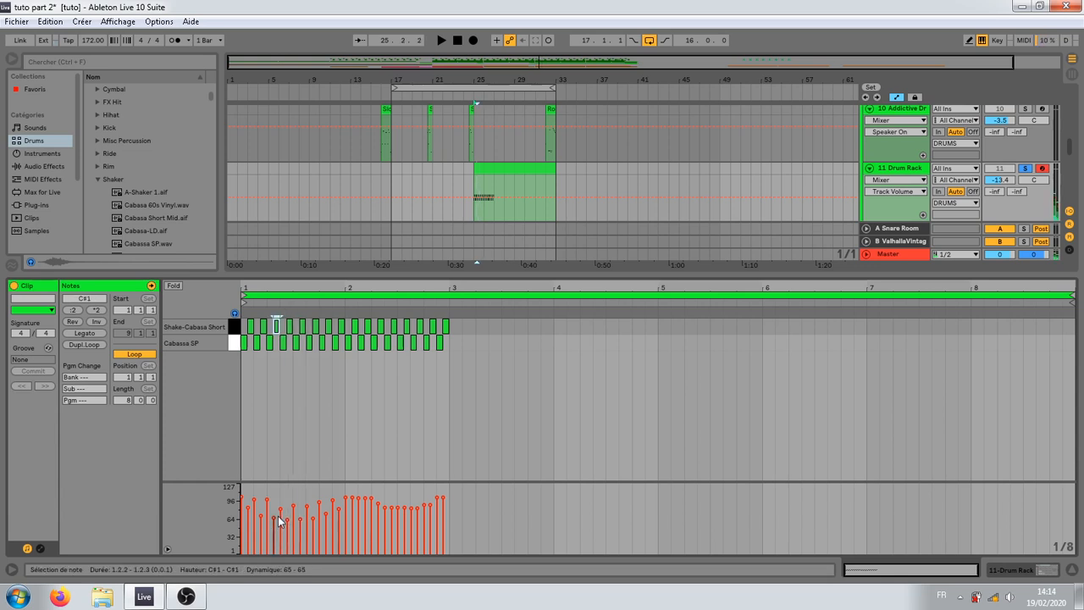
{"action": "left_click", "coordinate": [265, 505]}
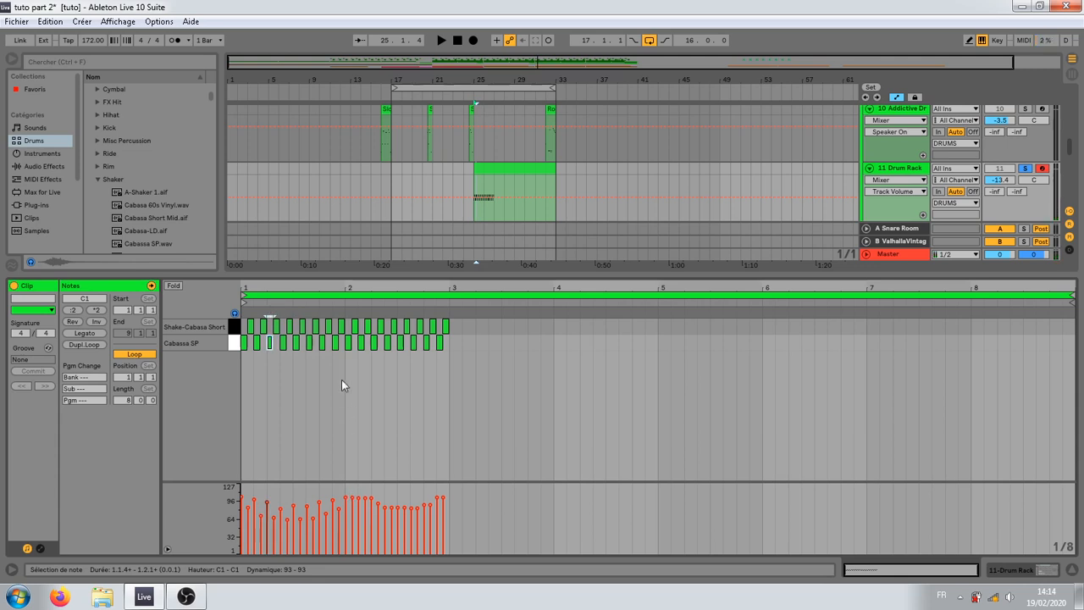
Step: Replace bar 2 with a duplicate of bar 1, and duplicate the two-bar pattern three times to fill the eight-bar clip
{"action": "left_click_drag", "start_coordinate": [342, 380], "coordinate": [207, 321]}
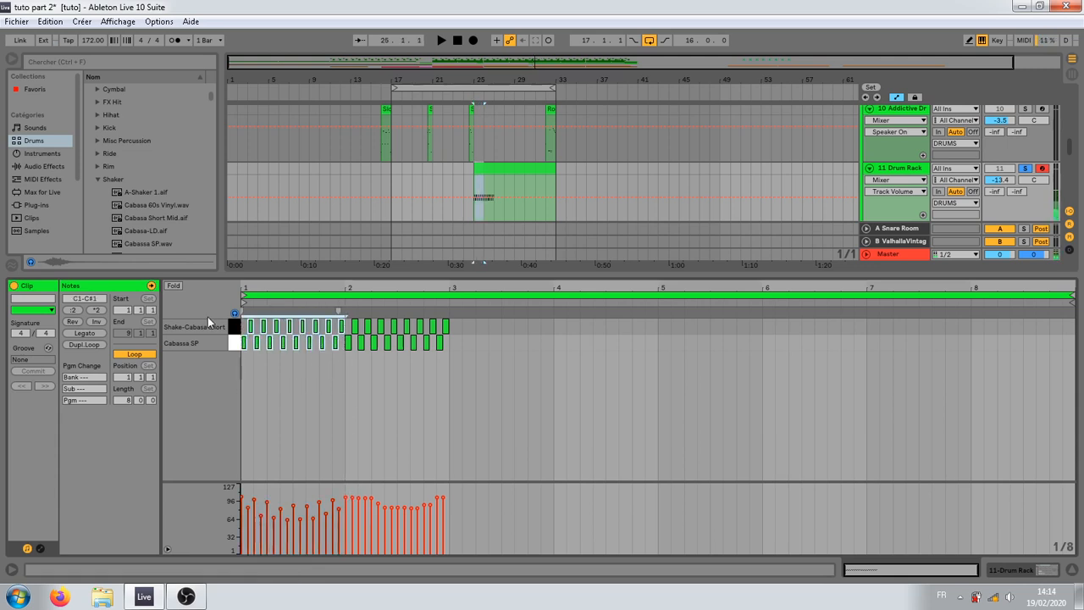
{"action": "left_click", "coordinate": [449, 377]}
{"action": "left_click_drag", "start_coordinate": [450, 377], "coordinate": [241, 309]}
{"action": "key", "text": "ctrl+d"}
{"action": "key", "text": "ctrl+d"}
{"action": "key", "text": "ctrl+d"}
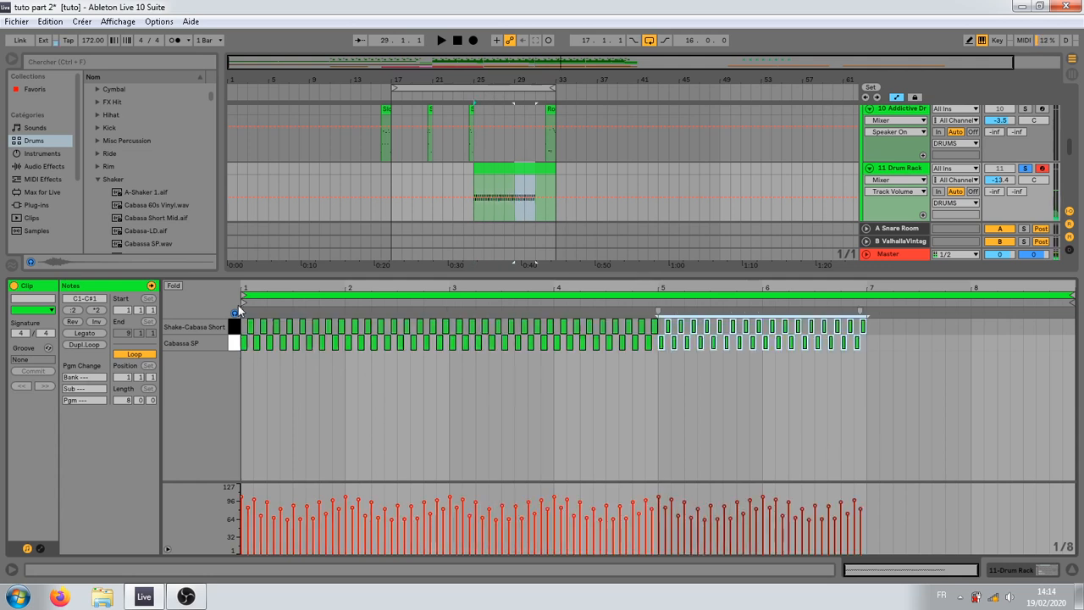
Step: Set the Drum Rack track's A-Snare Room send to -18.7 dB and play the shakers in the mix and soloed
{"action": "left_click", "coordinate": [1016, 191]}
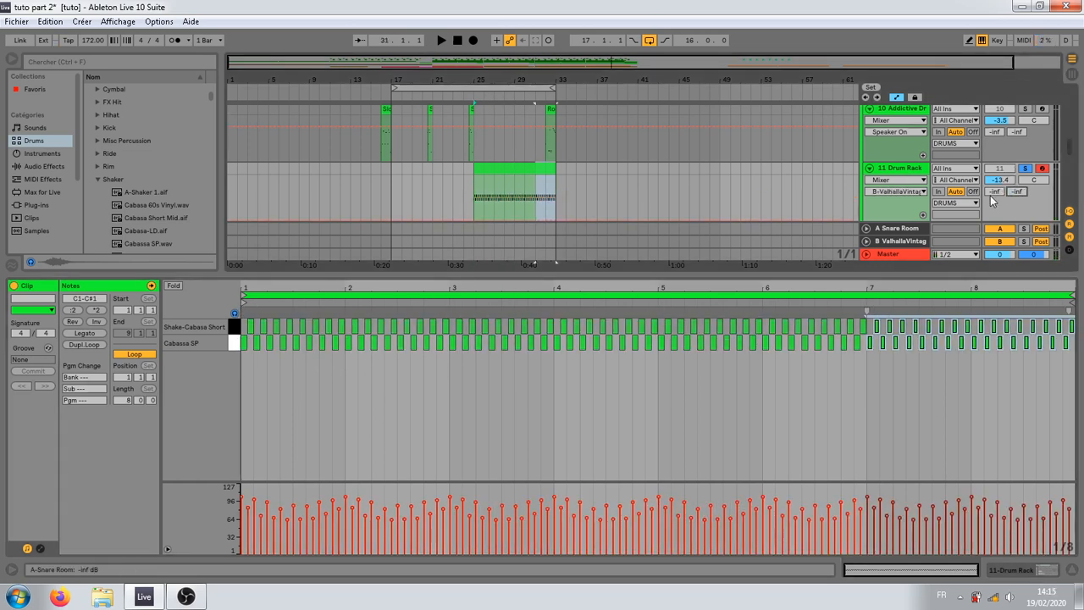
{"action": "key", "text": "space"}
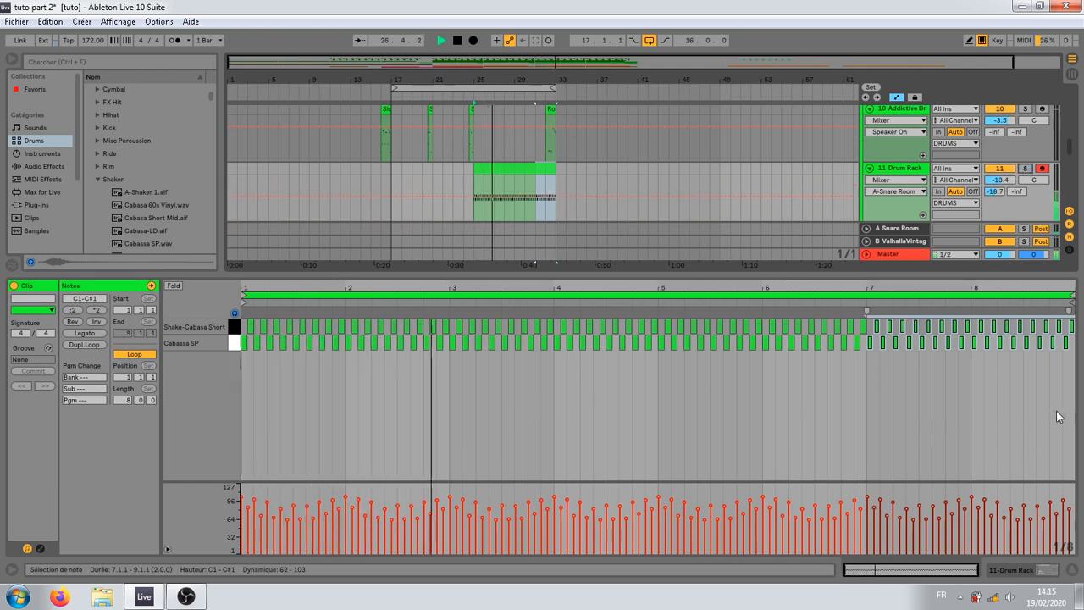
{"action": "left_click_drag", "start_coordinate": [1072, 432], "coordinate": [111, 288]}
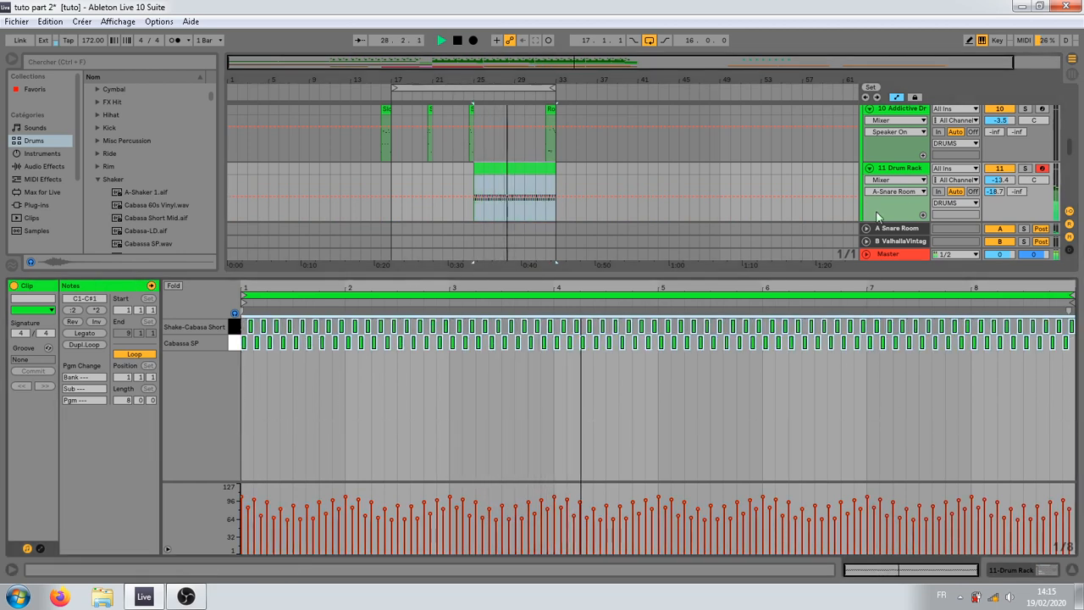
{"action": "left_click", "coordinate": [914, 172]}
{"action": "left_click", "coordinate": [1025, 170]}
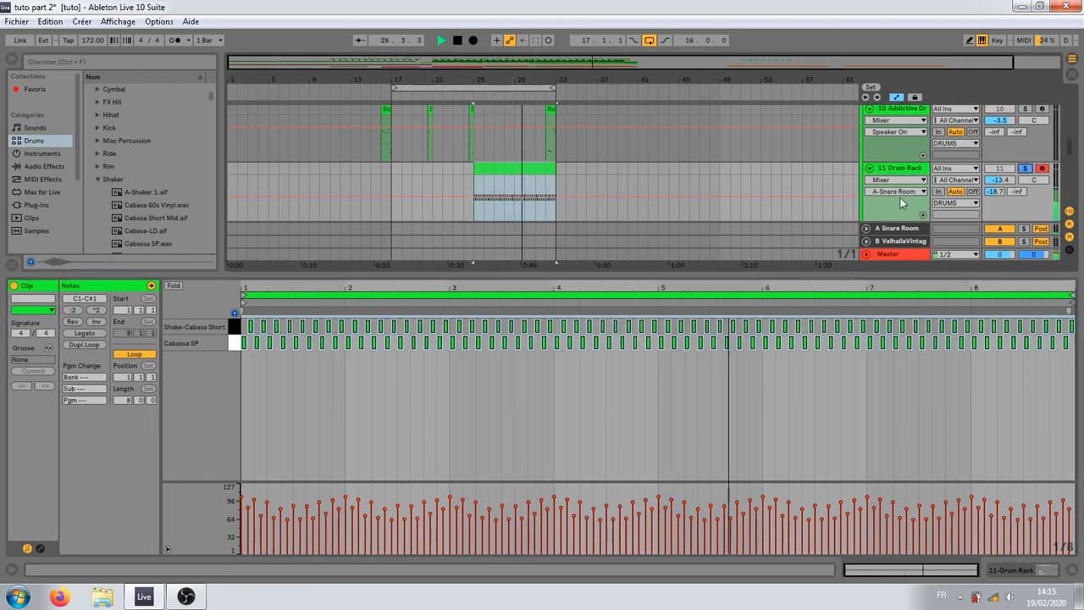
{"action": "key", "text": "space"}
Step: Show the Drum Rack's devices and set the Cabassa SP sample's Fade Out to 46.6 ms
{"action": "left_click", "coordinate": [493, 170]}
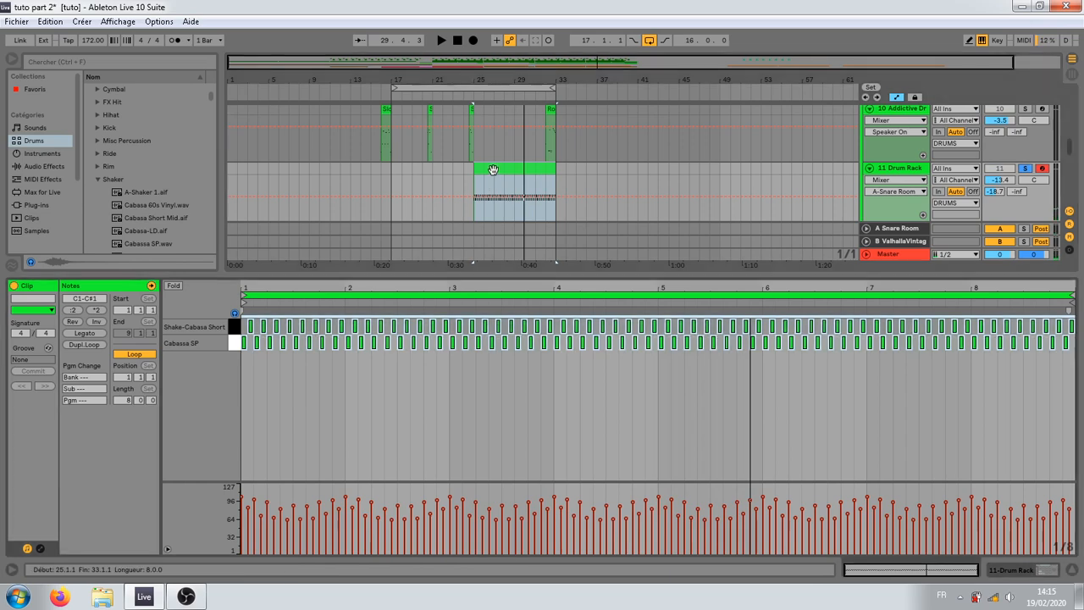
{"action": "left_click", "coordinate": [898, 172]}
{"action": "double_click", "coordinate": [899, 172]}
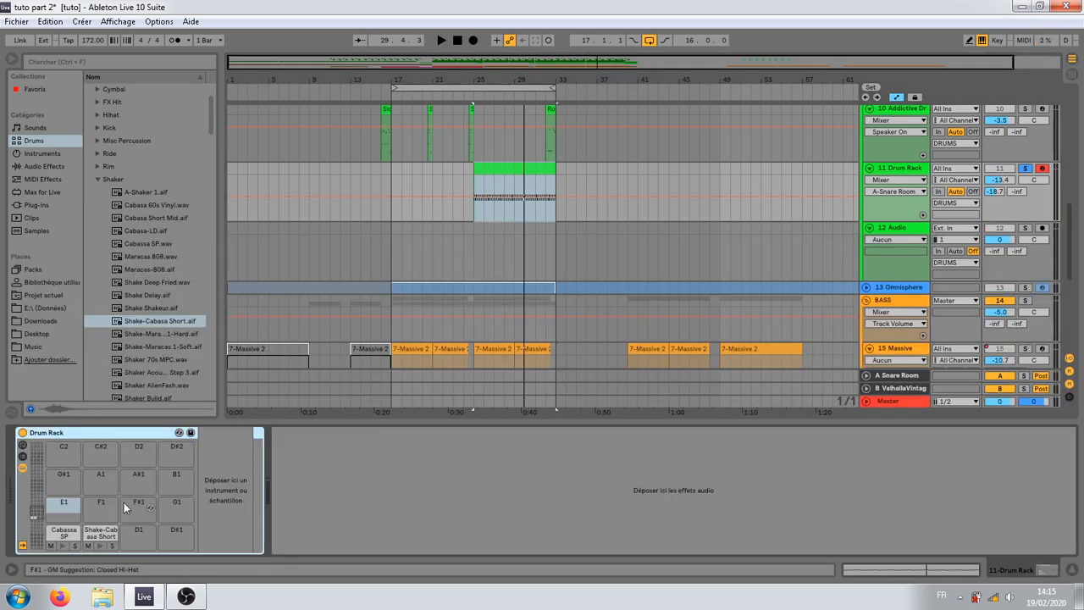
{"action": "left_click", "coordinate": [66, 534]}
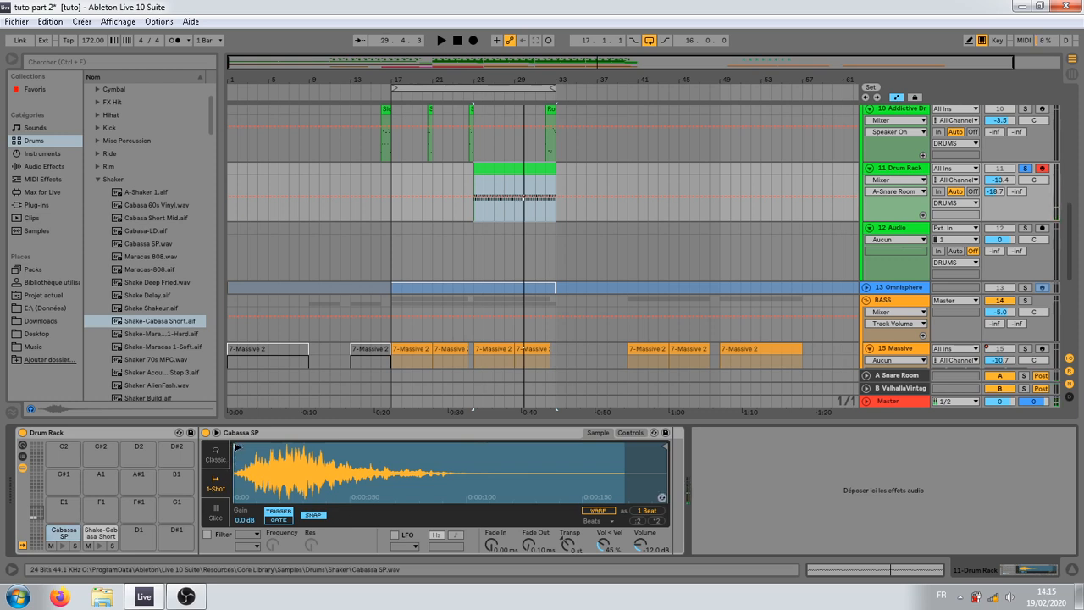
{"action": "left_click_drag", "start_coordinate": [530, 546], "coordinate": [531, 521]}
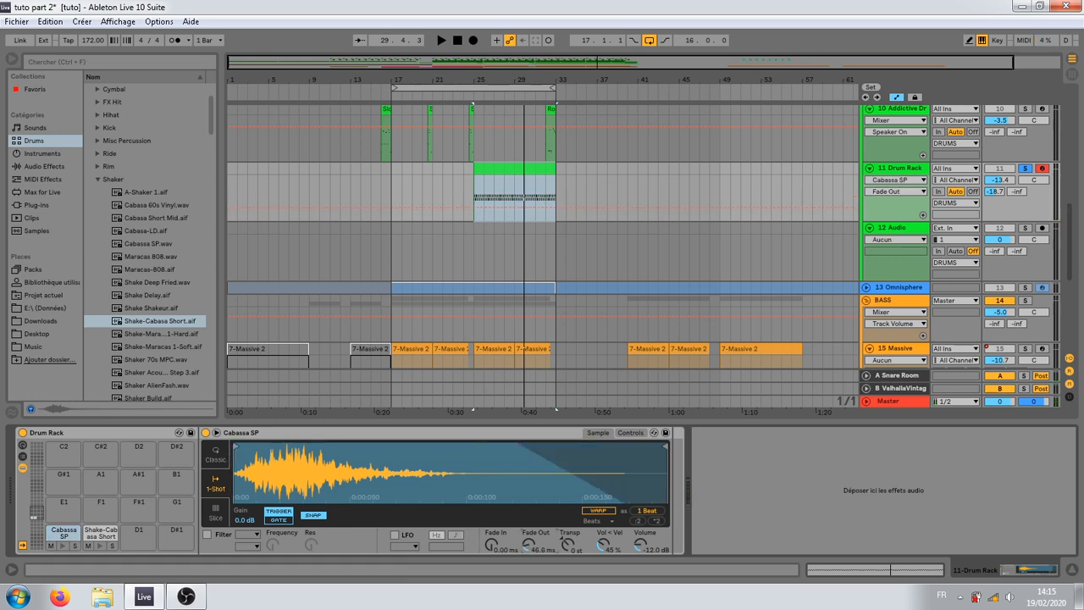
Step: Trim the Cabassa SP sample to about 100 ms with a 65.7 ms Fade Out, and set the track's A-Snare Room send to -24.0 dB
{"action": "mouse_move", "coordinate": [668, 449]}
{"action": "left_mouse_down"}
{"action": "mouse_move", "coordinate": [406, 458]}
{"action": "mouse_move", "coordinate": [508, 461]}
{"action": "mouse_move", "coordinate": [472, 465]}
{"action": "left_mouse_up"}
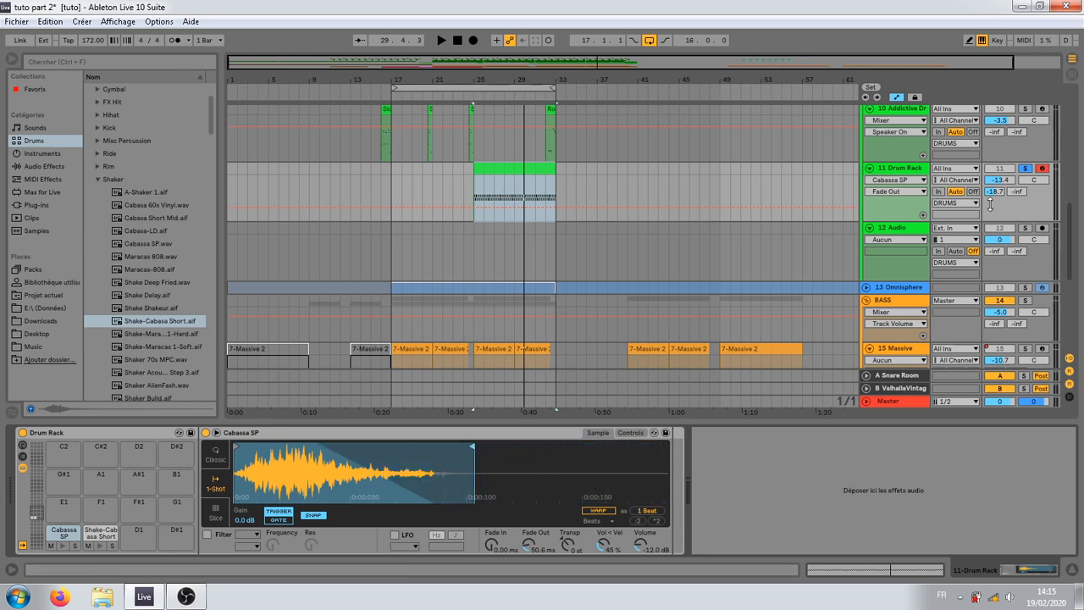
{"action": "key", "text": "space"}
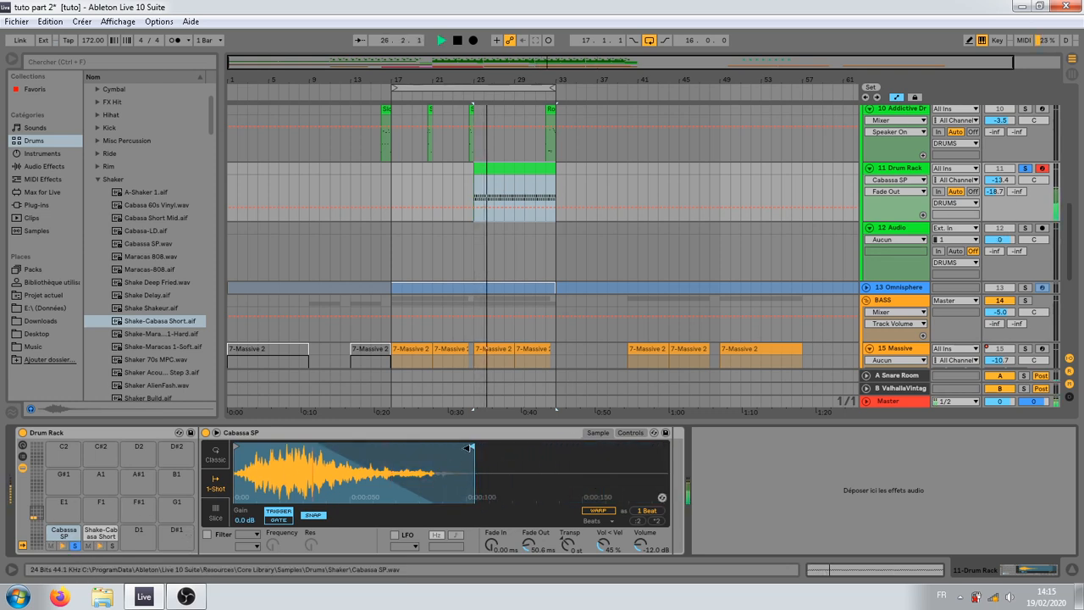
{"action": "mouse_move", "coordinate": [471, 446]}
{"action": "left_mouse_down"}
{"action": "mouse_move", "coordinate": [668, 435]}
{"action": "mouse_move", "coordinate": [647, 447]}
{"action": "mouse_move", "coordinate": [471, 464]}
{"action": "mouse_move", "coordinate": [488, 467]}
{"action": "left_mouse_up"}
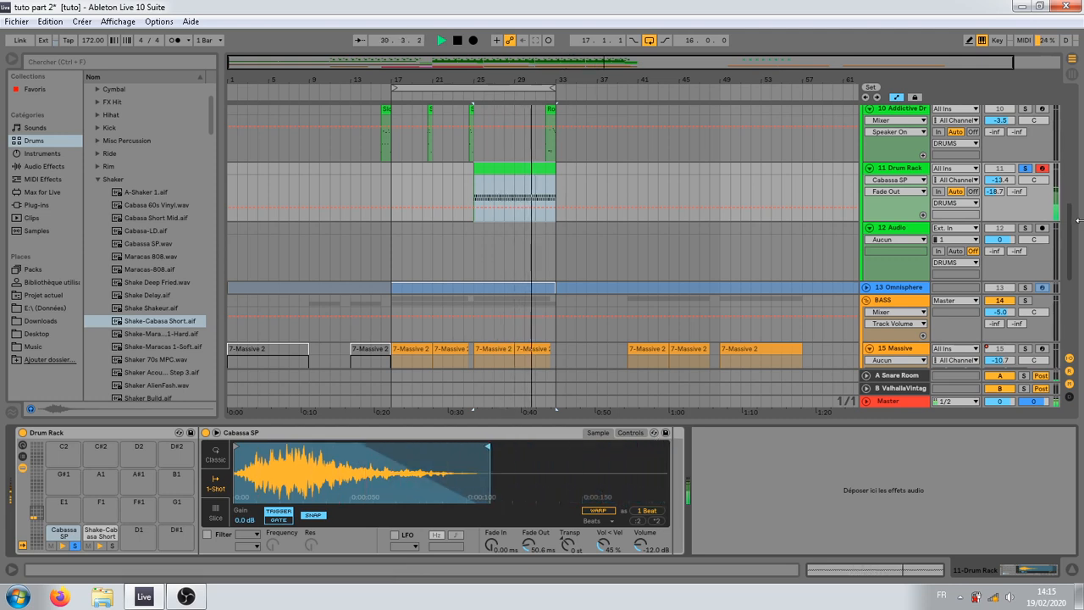
{"action": "left_click_drag", "start_coordinate": [995, 191], "coordinate": [988, 218]}
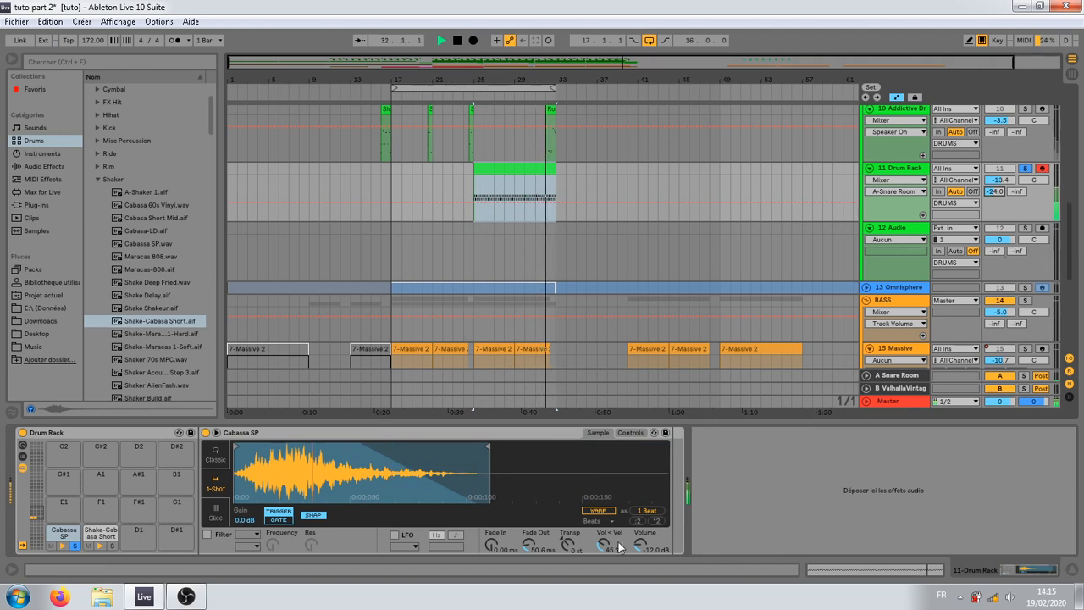
{"action": "mouse_move", "coordinate": [528, 545]}
{"action": "left_mouse_down"}
{"action": "mouse_move", "coordinate": [528, 528]}
{"action": "mouse_move", "coordinate": [527, 550]}
{"action": "mouse_move", "coordinate": [527, 541]}
{"action": "left_mouse_up"}
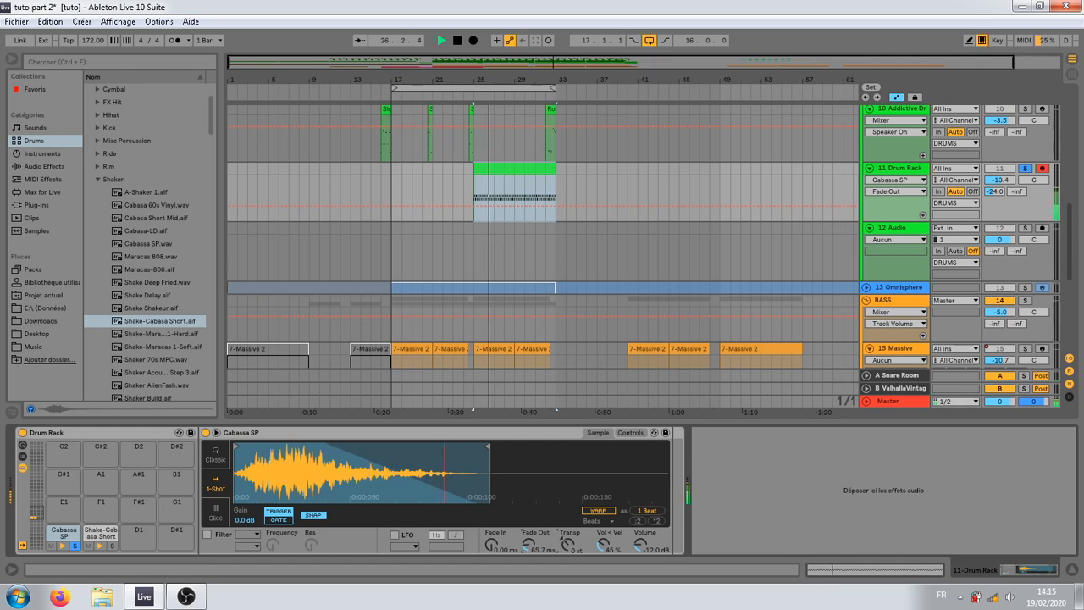
Step: Solo the Shake-Cabasa Short pad, set its Fade Out to 125 ms and trim the sample's end to about 200 ms
{"action": "left_click", "coordinate": [111, 546]}
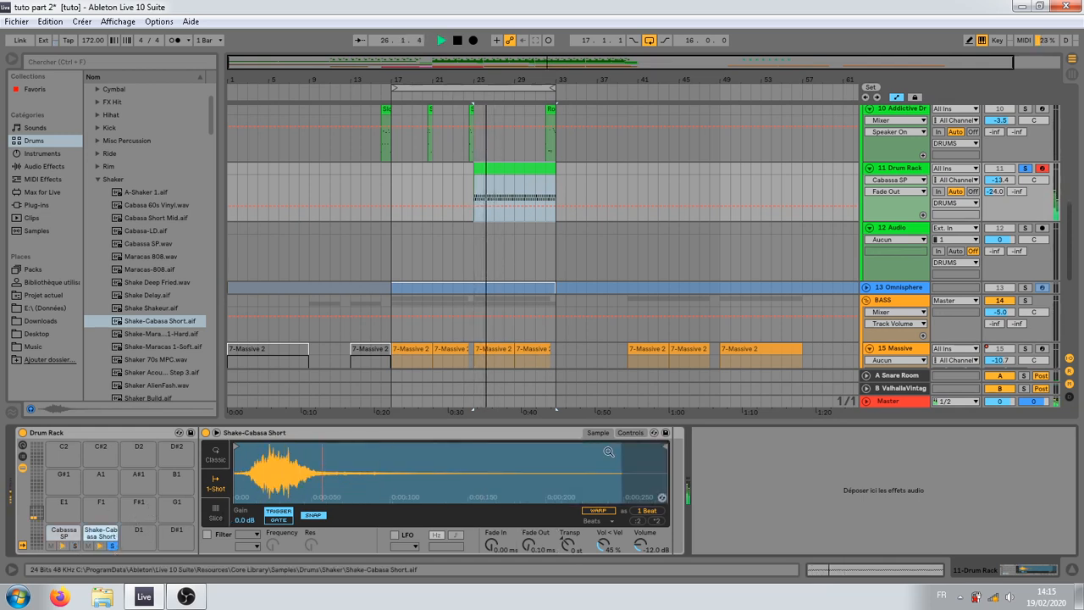
{"action": "left_click_drag", "start_coordinate": [529, 546], "coordinate": [529, 524]}
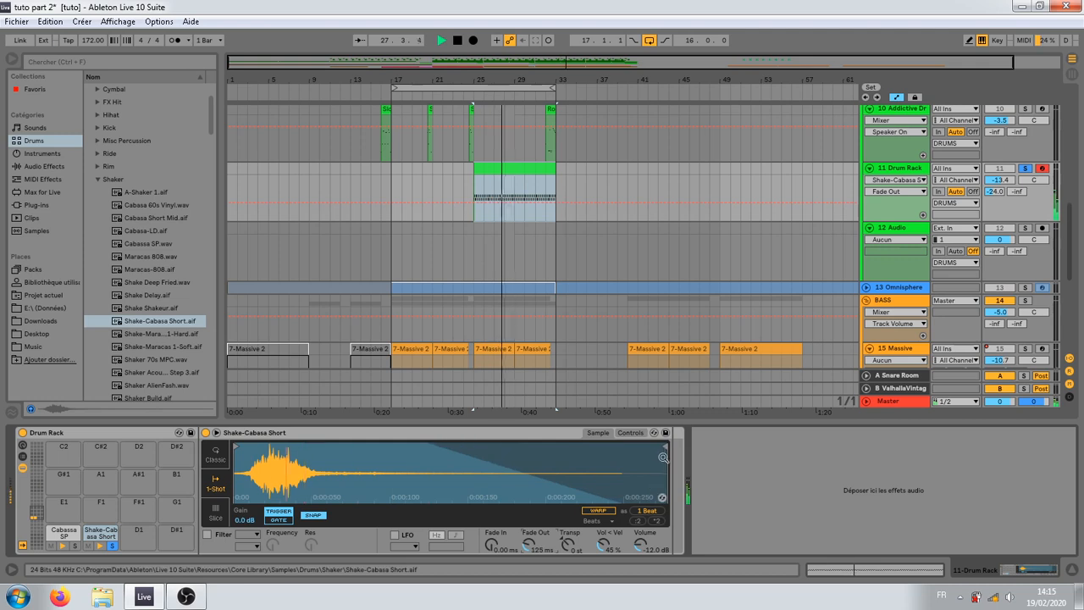
{"action": "left_click_drag", "start_coordinate": [665, 447], "coordinate": [564, 447]}
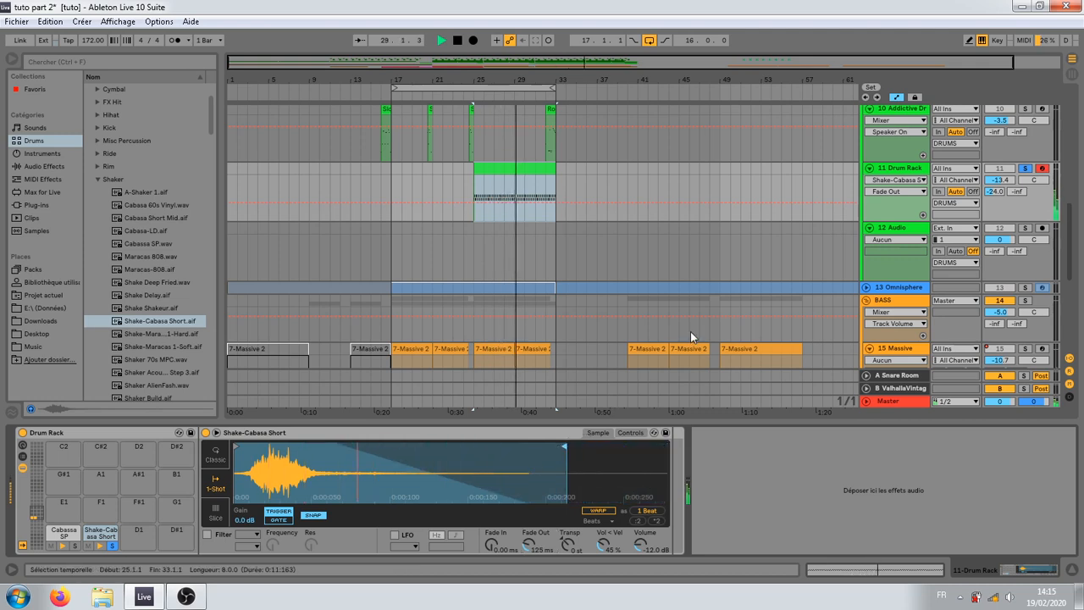
Step: Unsolo the Drum Rack track and its pads, and set the Shake-Cabasa Short Volume to -19.4 dB while playing the full mix
{"action": "key", "text": "space"}
{"action": "left_click", "coordinate": [1024, 170]}
{"action": "key", "text": "space"}
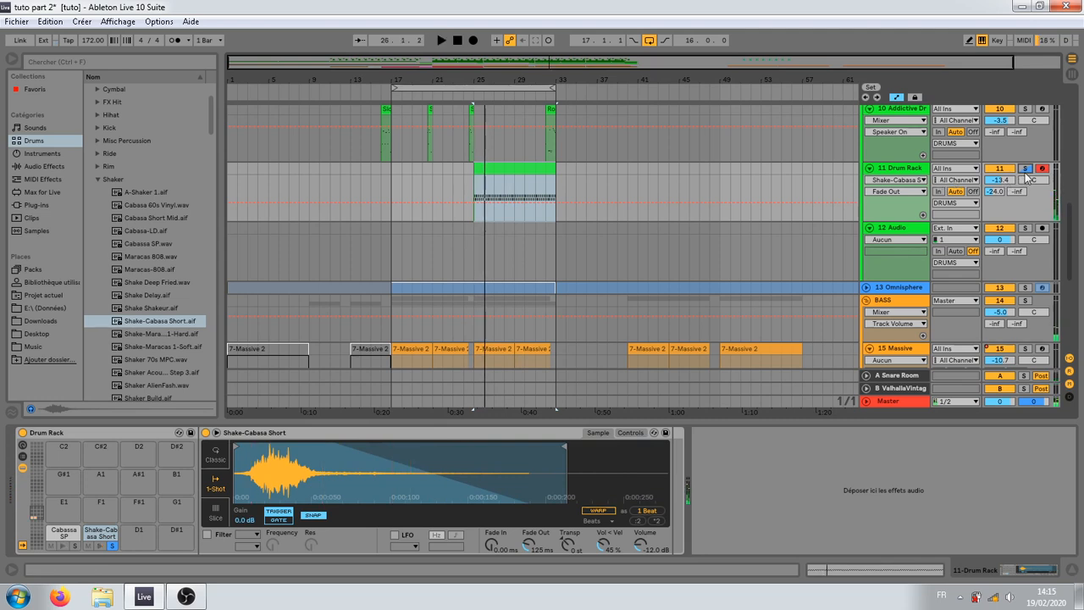
{"action": "left_click", "coordinate": [109, 543]}
{"action": "key", "text": "space"}
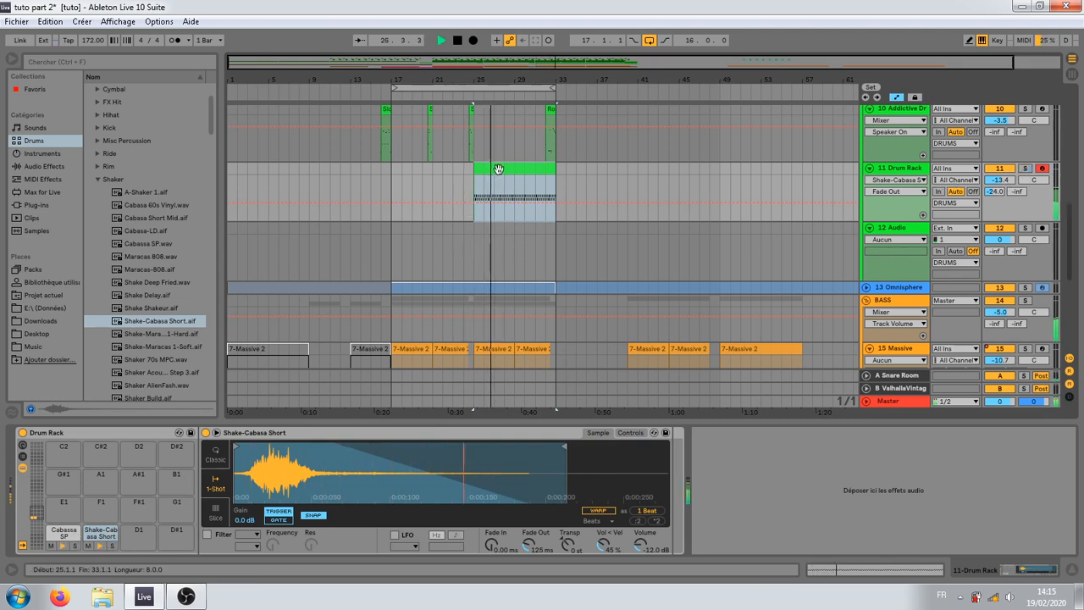
{"action": "left_click_drag", "start_coordinate": [629, 547], "coordinate": [629, 578]}
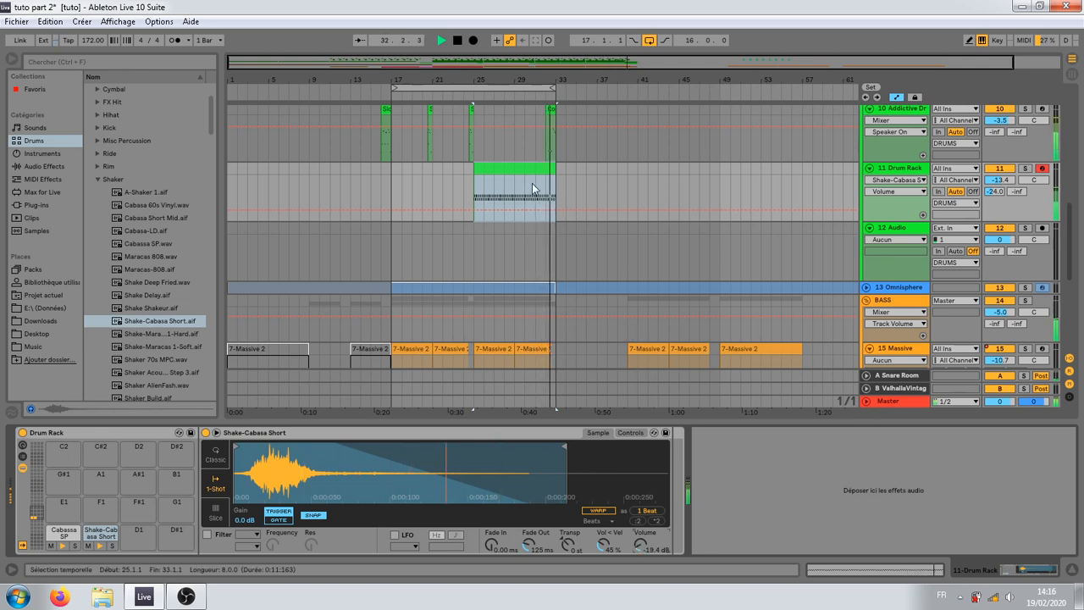
Step: Relocate the eight-bar shaker clip to start at bar 33, leaving a one-bar shaker clip from bar 31 to 32
{"action": "key", "text": "space"}
{"action": "left_click", "coordinate": [362, 191]}
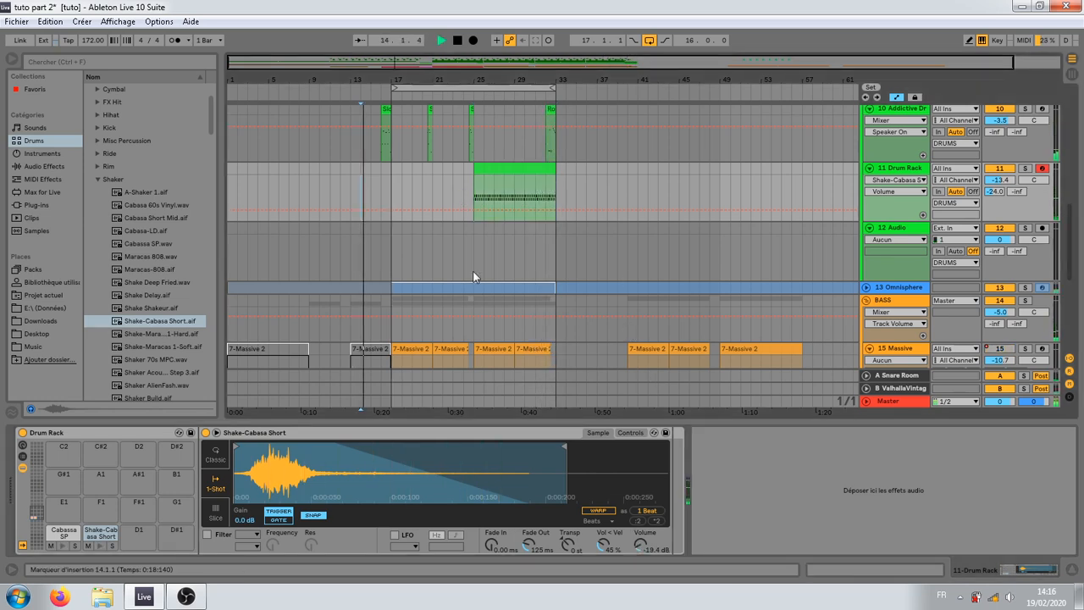
{"action": "left_click", "coordinate": [513, 168]}
{"action": "left_click_drag", "start_coordinate": [513, 167], "coordinate": [572, 177]}
{"action": "left_click_drag", "start_coordinate": [514, 78], "coordinate": [693, 169]}
{"action": "left_click_drag", "start_coordinate": [595, 171], "coordinate": [576, 173]}
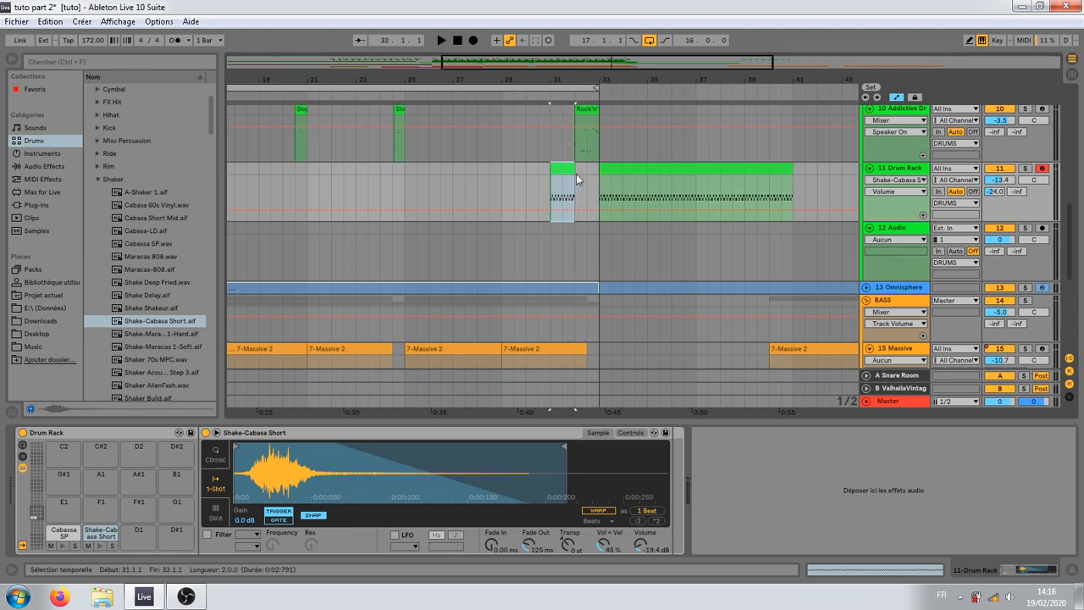
Step: Play the section from bar 29 and extend the one-bar shaker clip so it covers bars 29 to 32
{"action": "key", "text": "space"}
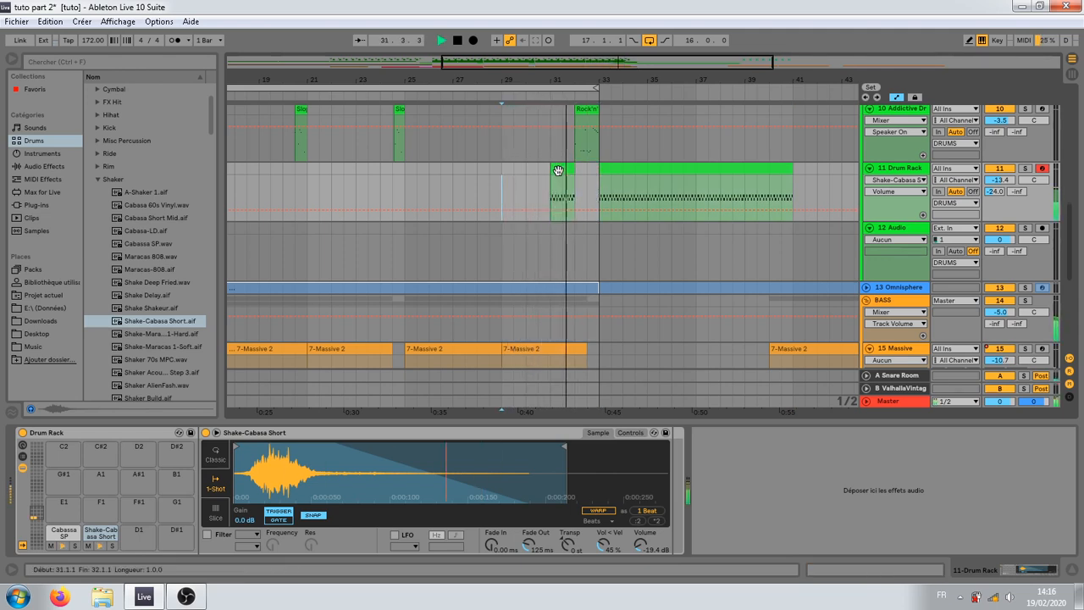
{"action": "key", "text": "space"}
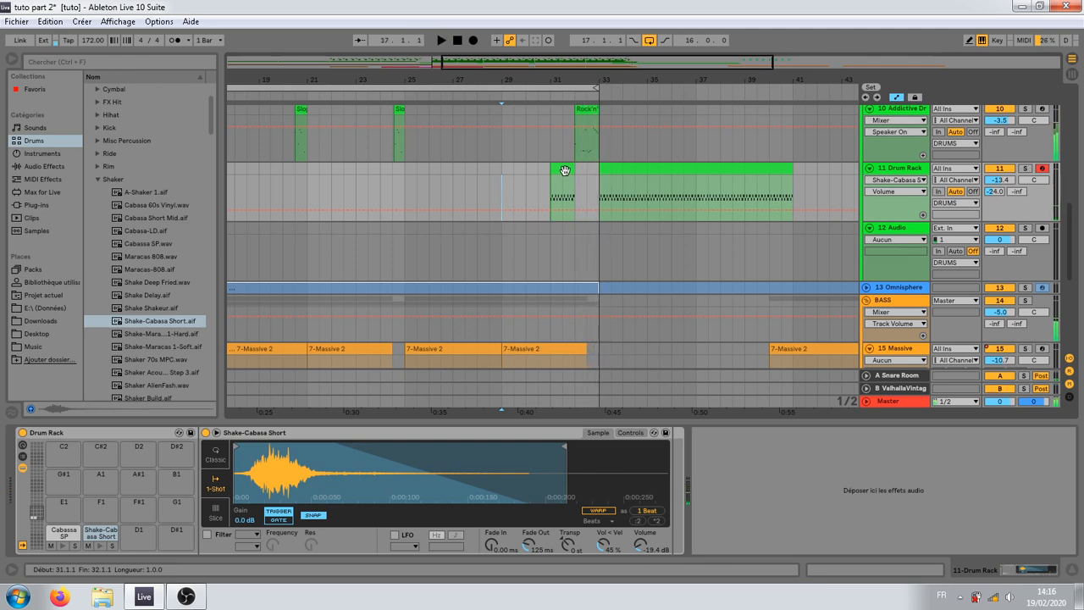
{"action": "mouse_move", "coordinate": [563, 171]}
{"action": "left_mouse_down"}
{"action": "mouse_move", "coordinate": [504, 177]}
{"action": "mouse_move", "coordinate": [536, 183]}
{"action": "mouse_move", "coordinate": [515, 171]}
{"action": "mouse_move", "coordinate": [574, 171]}
{"action": "left_mouse_up"}
{"action": "left_click_drag", "start_coordinate": [453, 76], "coordinate": [550, 75]}
{"action": "left_click", "coordinate": [555, 252]}
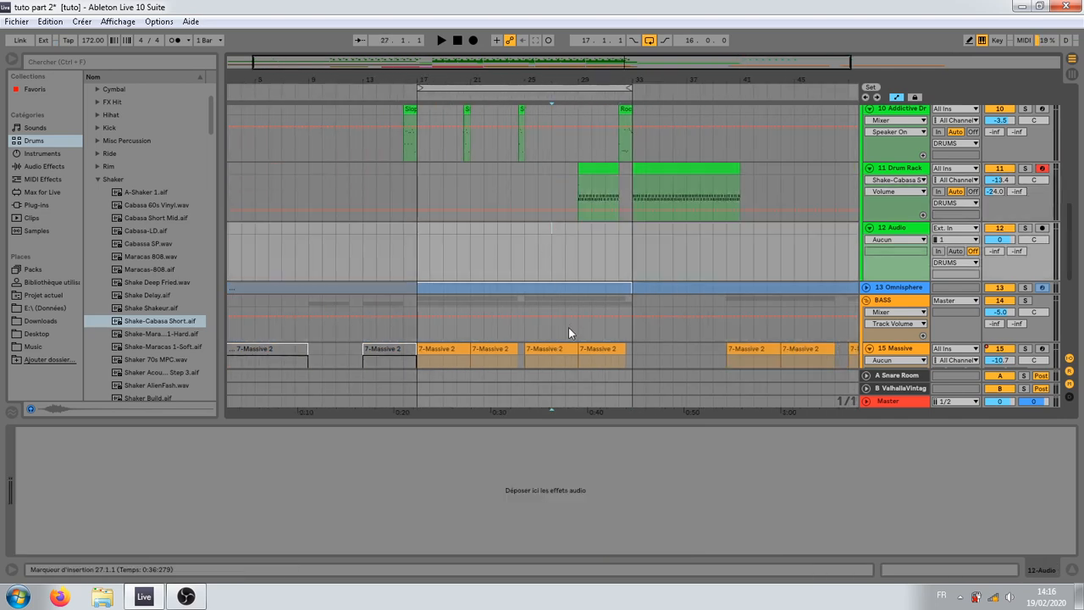
Step: Copy a half-bar piece of the shaker clip to bar 24 on the Drum Rack track
{"action": "left_click", "coordinate": [565, 320]}
{"action": "left_click", "coordinate": [583, 237]}
{"action": "left_click", "coordinate": [595, 174]}
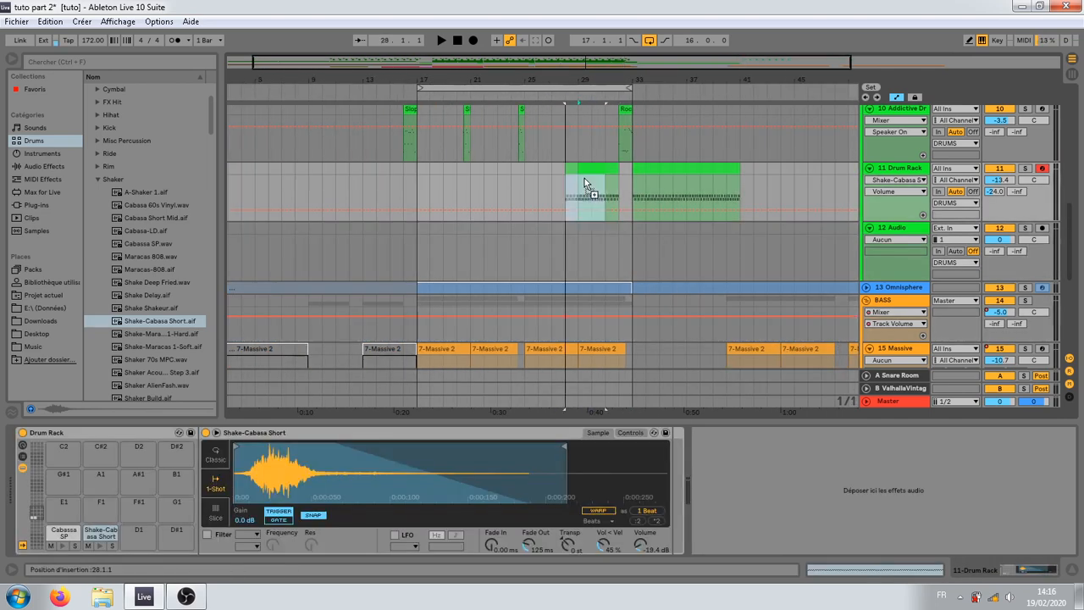
{"action": "left_click_drag", "start_coordinate": [584, 178], "coordinate": [518, 179]}
{"action": "key", "text": "plus"}
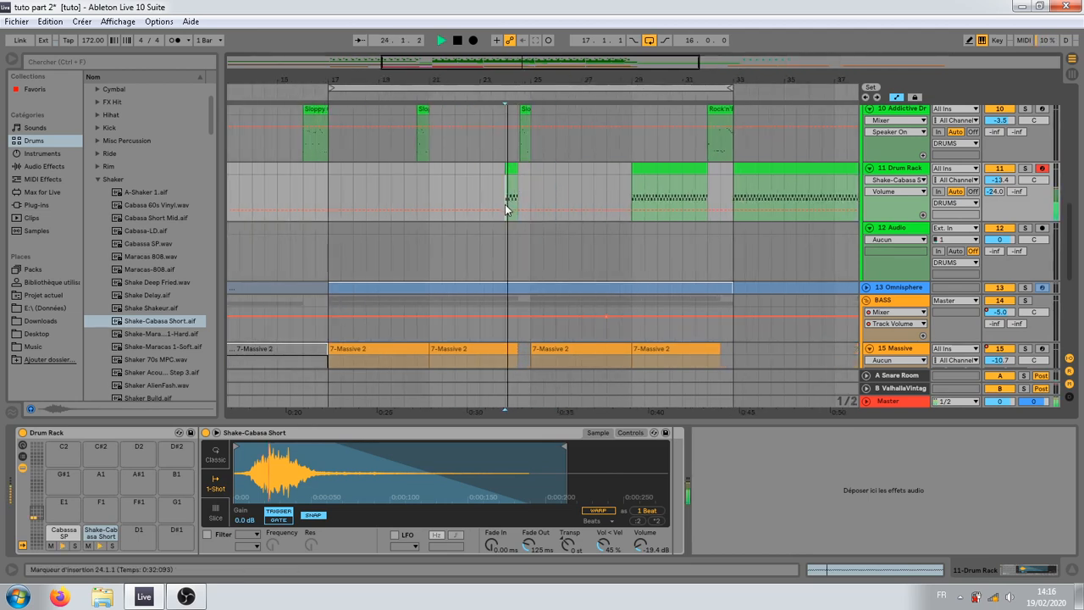
Step: Extend the end of the short shaker clip at bar 24 to 24.4 and play it from bar 24
{"action": "key", "text": "space"}
{"action": "key", "text": "plus"}
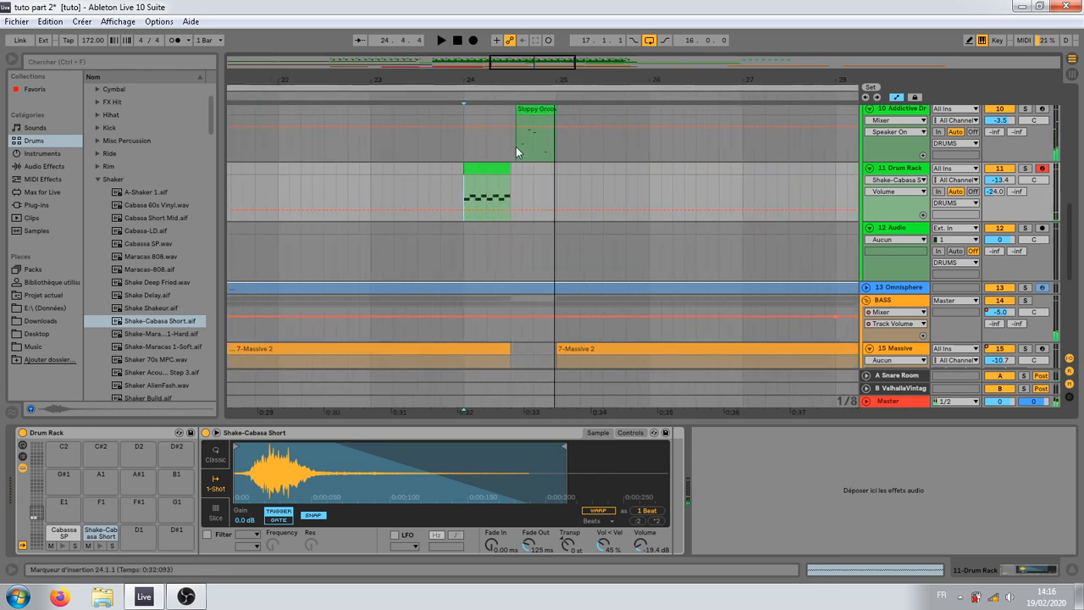
{"action": "left_click_drag", "start_coordinate": [511, 178], "coordinate": [532, 178]}
{"action": "left_click", "coordinate": [467, 194]}
{"action": "key", "text": "space"}
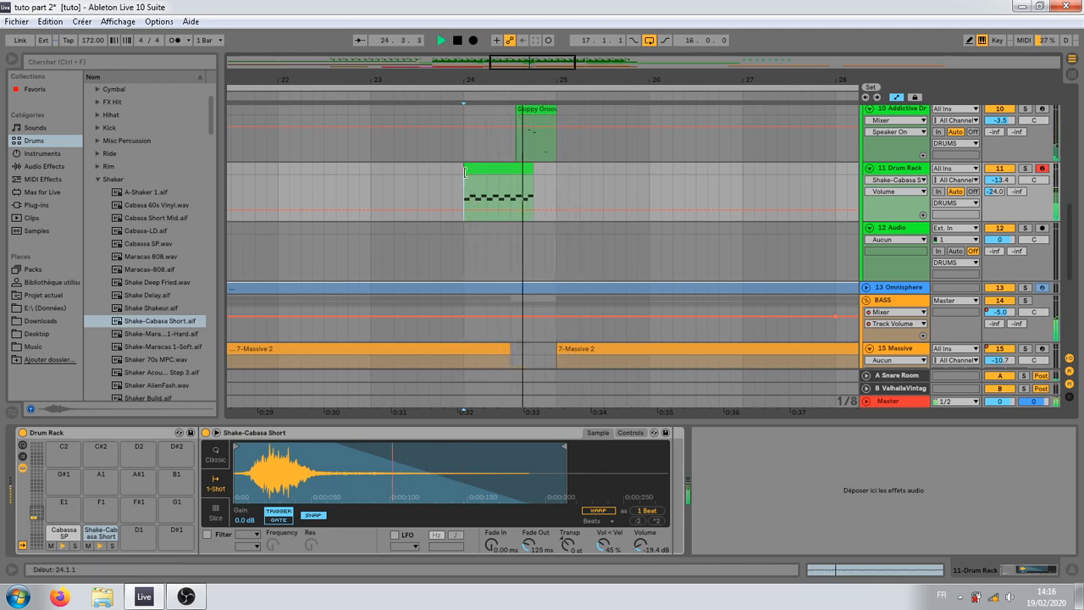
Step: Trim the start of the short shaker clip to 24.2 and play it again from bar 24
{"action": "key", "text": "space"}
{"action": "left_click_drag", "start_coordinate": [464, 170], "coordinate": [487, 169]}
{"action": "left_click", "coordinate": [460, 205]}
{"action": "key", "text": "space"}
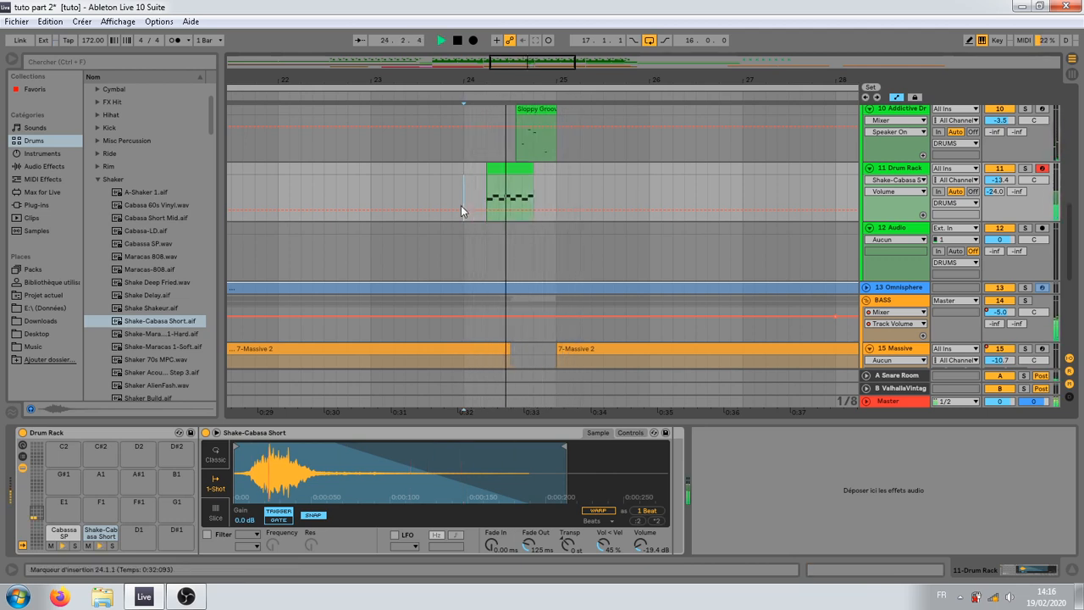
{"action": "key", "text": "space"}
{"action": "key", "text": "minus"}
{"action": "key", "text": "minus"}
{"action": "key", "text": "minus"}
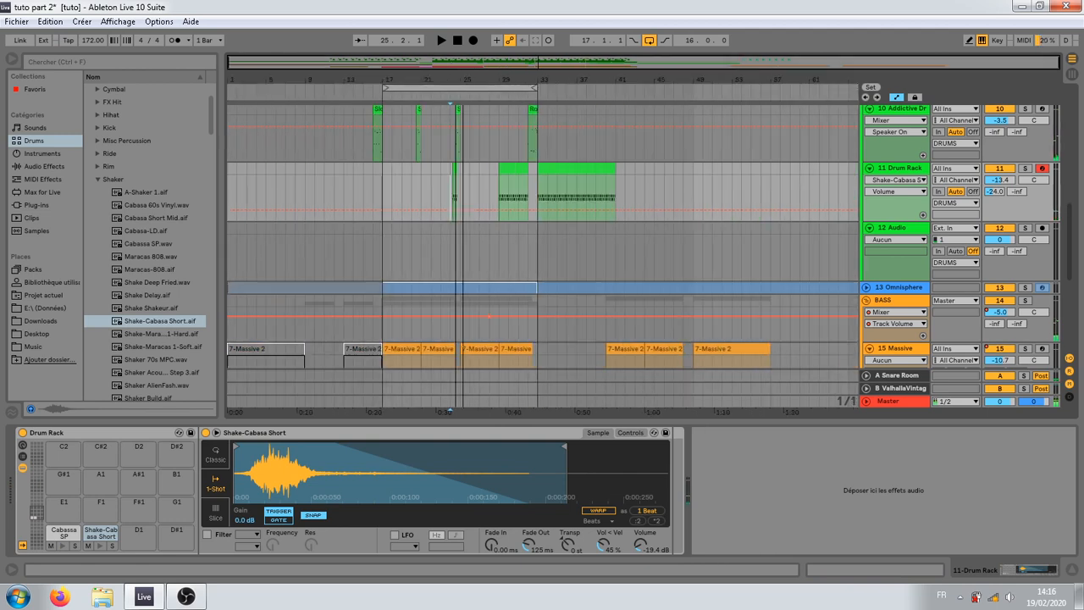
Step: Play the arrangement from bar 9 and set the Drum Rack track's volume to -14.4 dB
{"action": "left_click", "coordinate": [311, 187]}
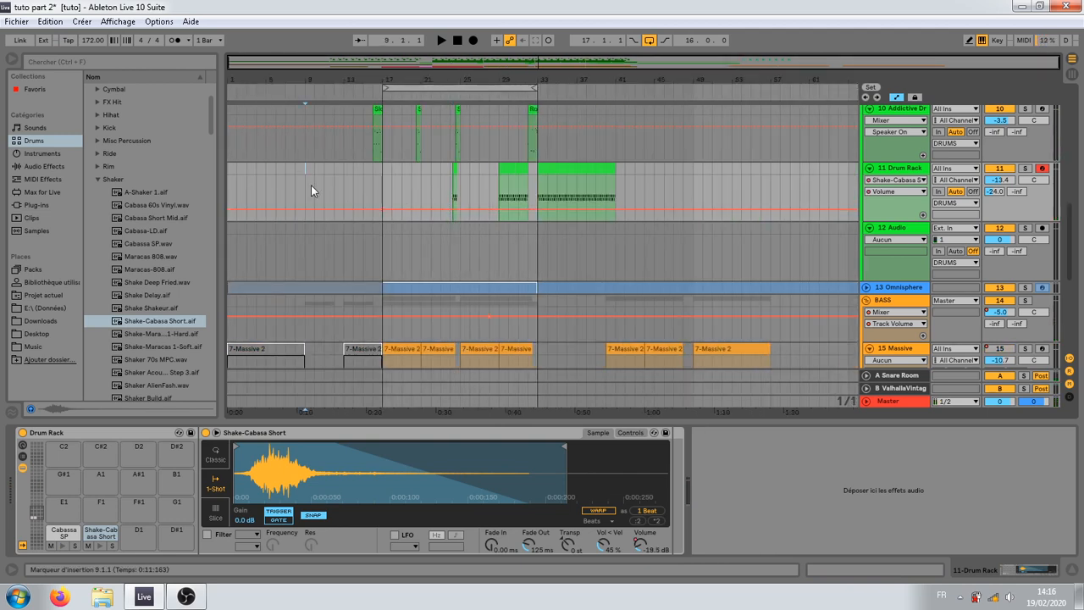
{"action": "key", "text": "space"}
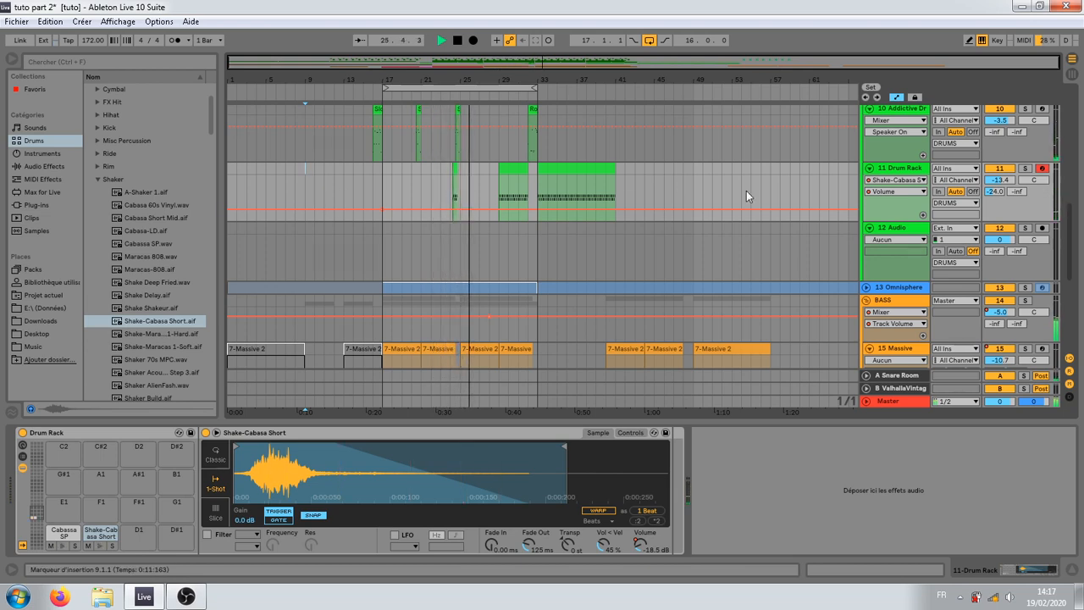
{"action": "left_click", "coordinate": [1000, 181]}
{"action": "key", "text": "Up"}
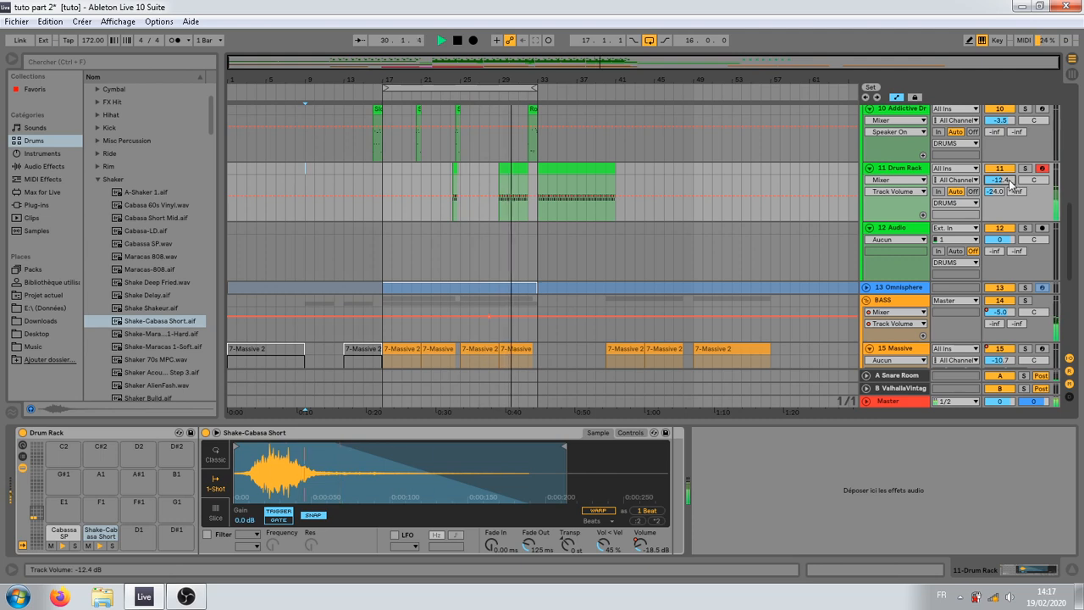
{"action": "key", "text": "Down"}
{"action": "key", "text": "Down"}
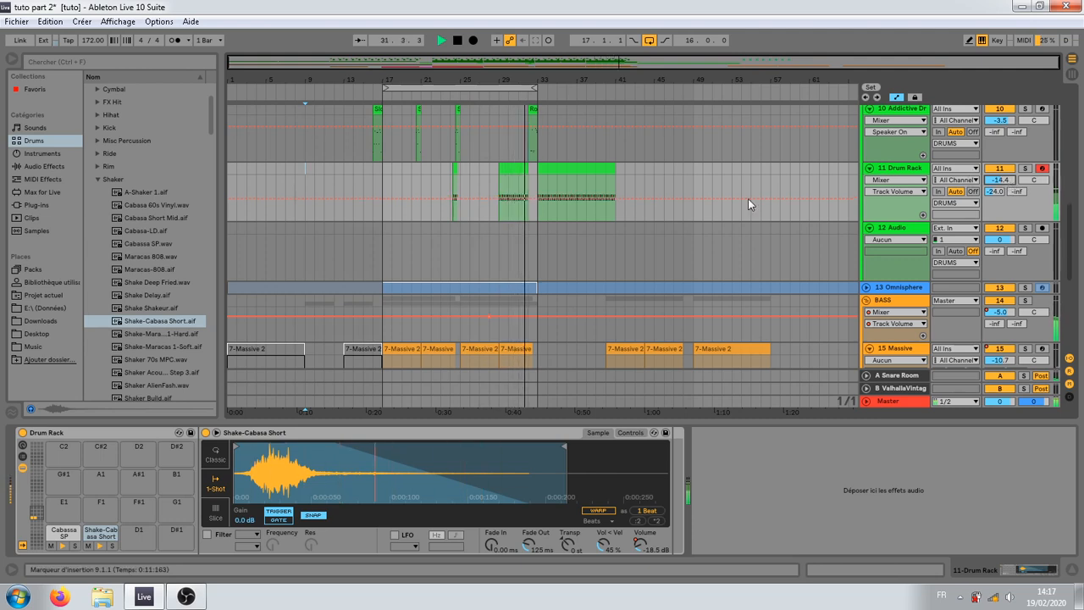
{"action": "key", "text": "space"}
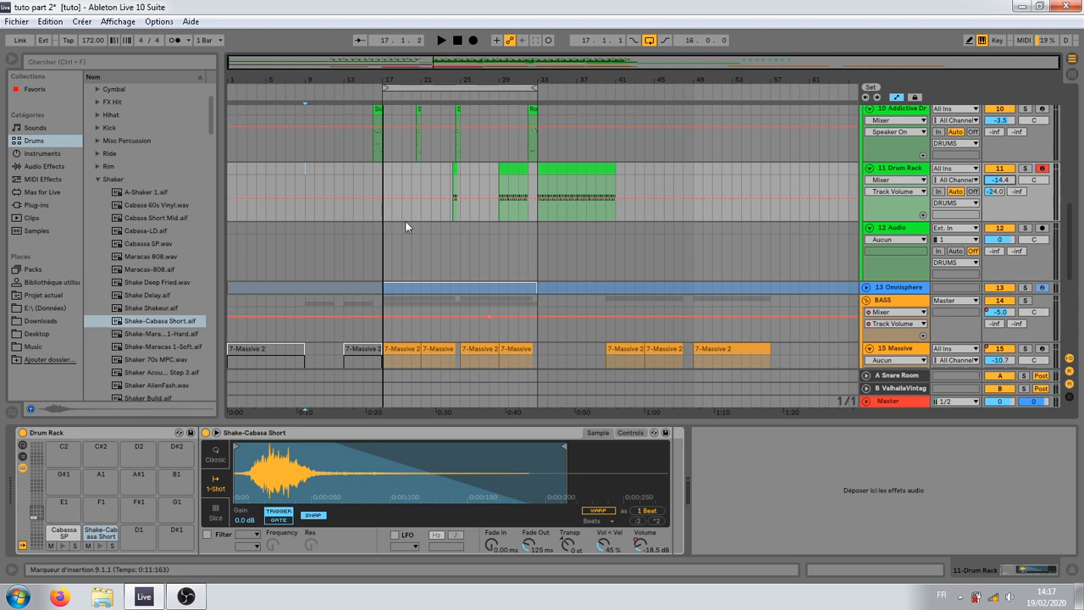
Step: Fold the Addictive Drums and Drum Rack tracks and unfold the PERC 1 track
{"action": "left_click", "coordinate": [441, 253]}
{"action": "scroll", "coordinate": [690, 249], "scroll_direction": "up", "scroll_amount": 5}
{"action": "left_click", "coordinate": [869, 245]}
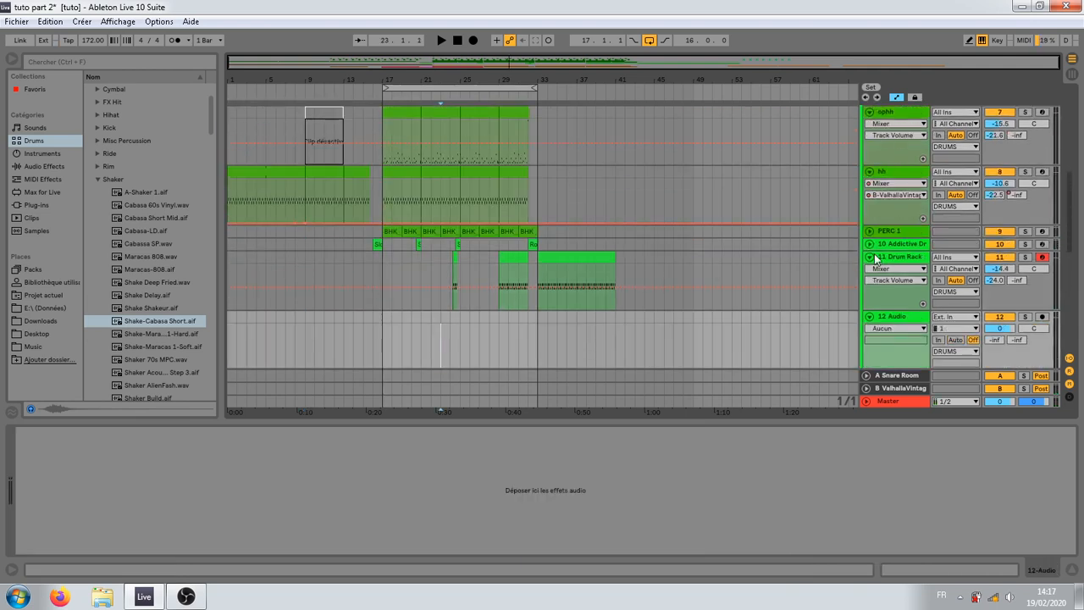
{"action": "left_click", "coordinate": [871, 257]}
{"action": "right_click", "coordinate": [881, 239]}
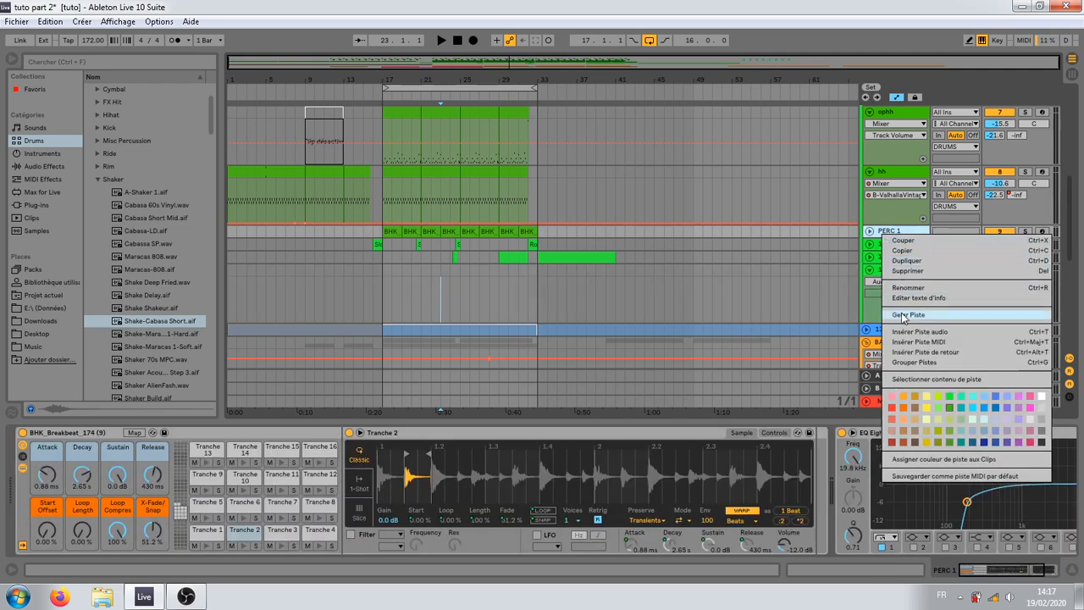
{"action": "left_click", "coordinate": [588, 292]}
{"action": "left_click", "coordinate": [870, 231]}
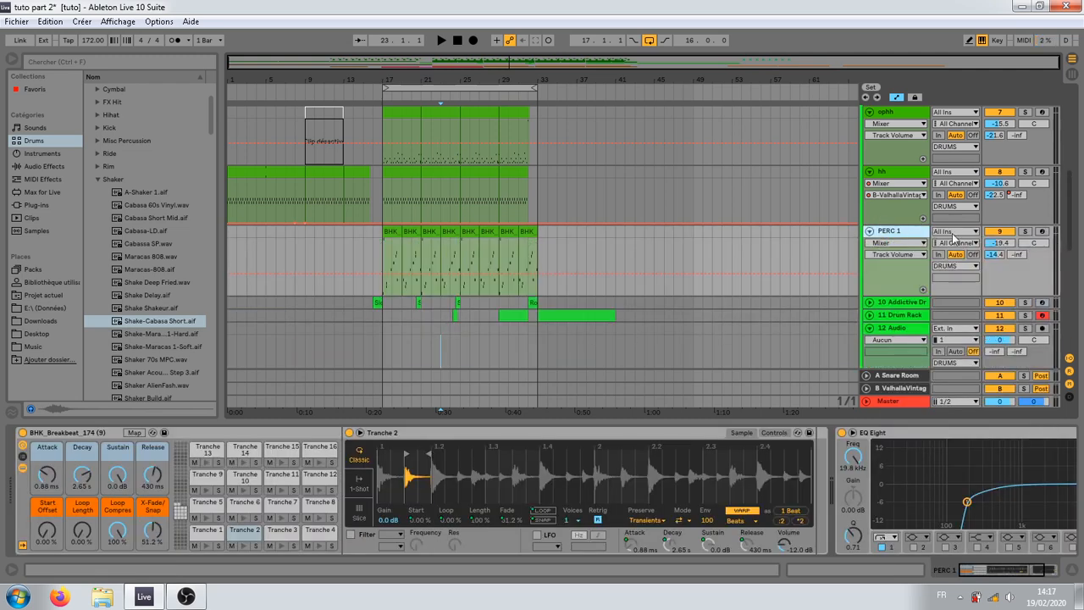
Step: Play the PERC 1 breakbeat track soloed from bar 17
{"action": "left_click", "coordinate": [388, 256]}
{"action": "scroll", "coordinate": [583, 269], "scroll_direction": "up", "scroll_amount": 10}
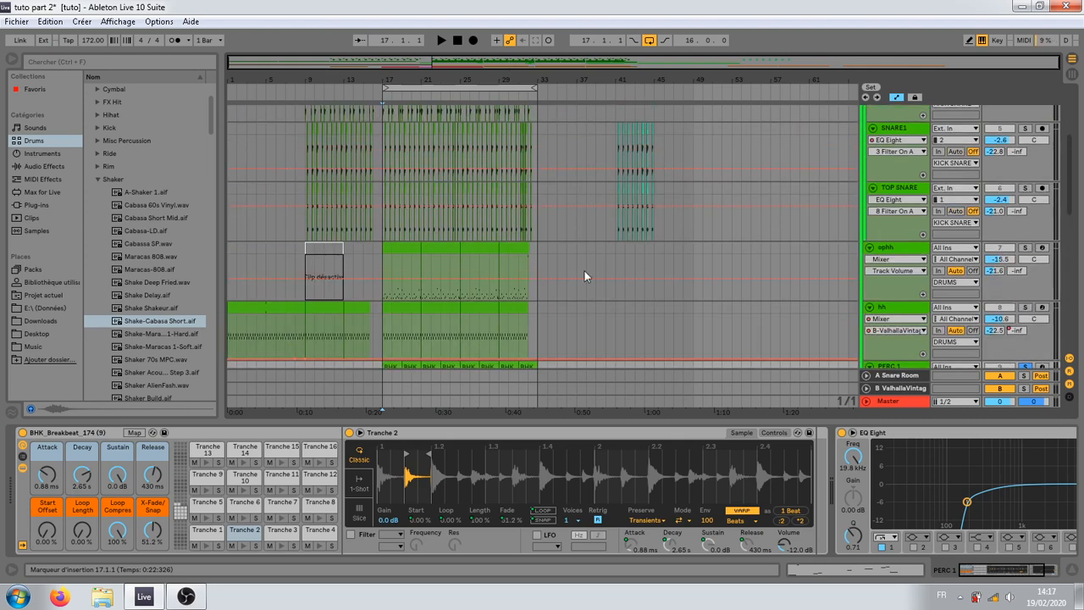
{"action": "scroll", "coordinate": [877, 141], "scroll_direction": "up", "scroll_amount": 1}
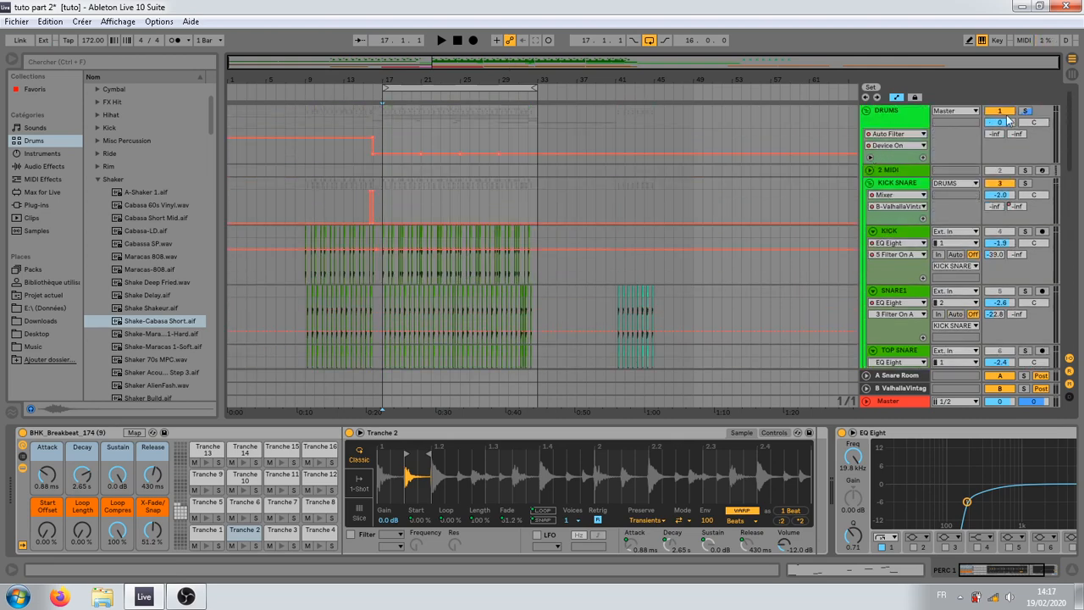
{"action": "key", "text": "space"}
{"action": "scroll", "coordinate": [394, 308], "scroll_direction": "down", "scroll_amount": 15}
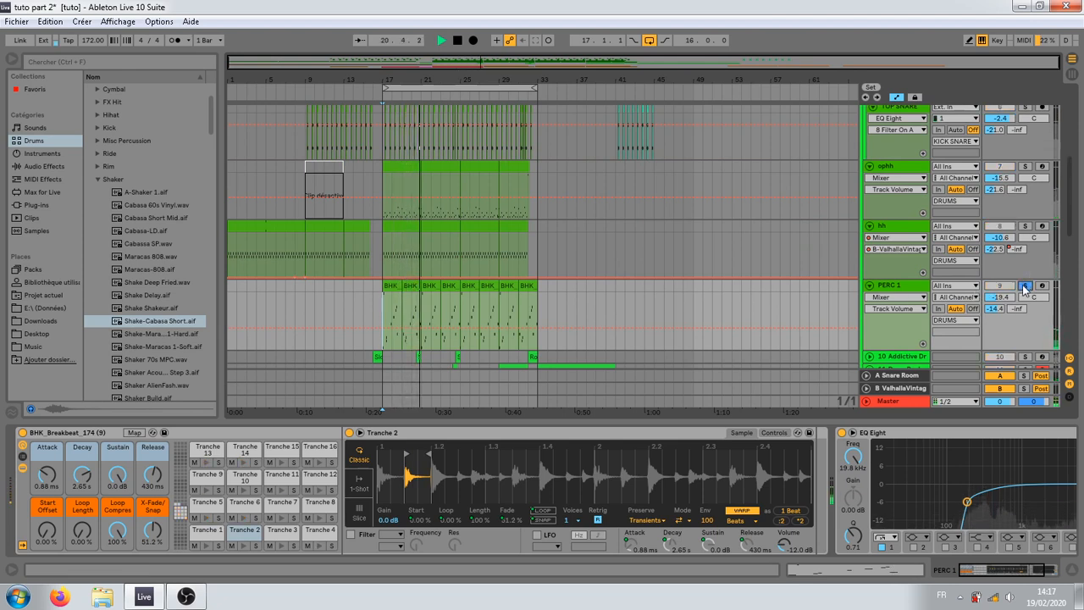
{"action": "key", "text": "space"}
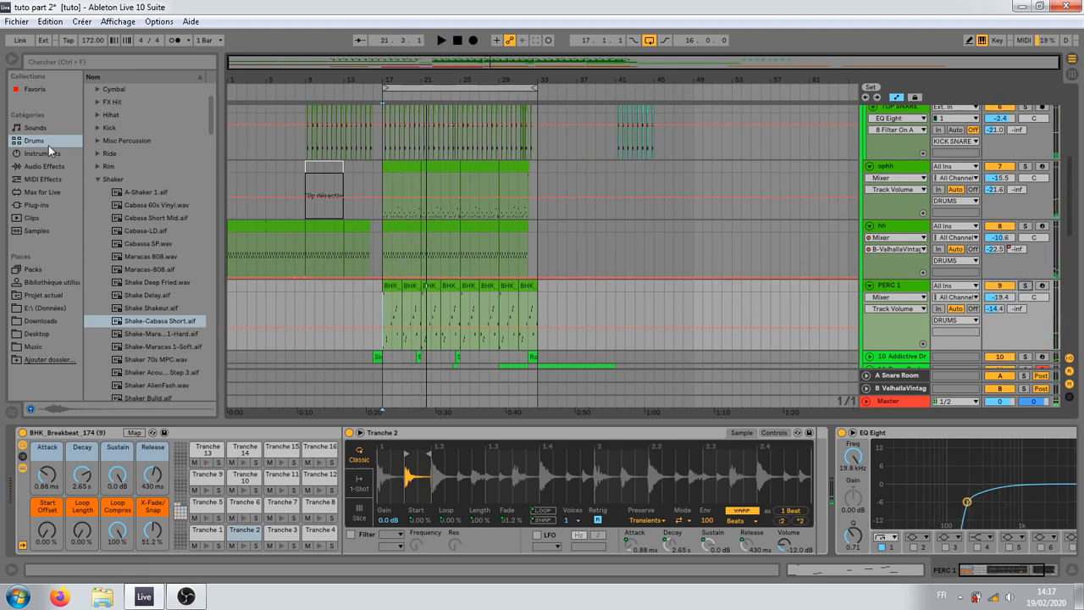
Step: Collapse the Shaker folder in the drum sample browser
{"action": "left_click", "coordinate": [99, 179]}
{"action": "scroll", "coordinate": [818, 268], "scroll_direction": "down", "scroll_amount": 6}
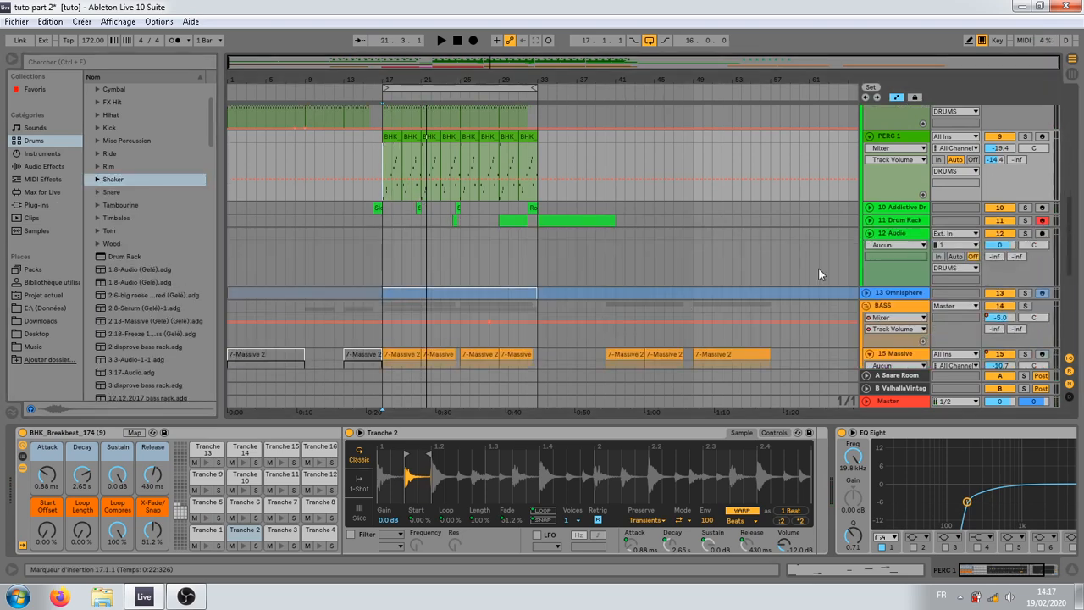
Step: Select the 12 Audio track, show the E:\ (Données) sample drive in the browser and widen the browser
{"action": "left_click", "coordinate": [888, 245]}
{"action": "left_click", "coordinate": [890, 235]}
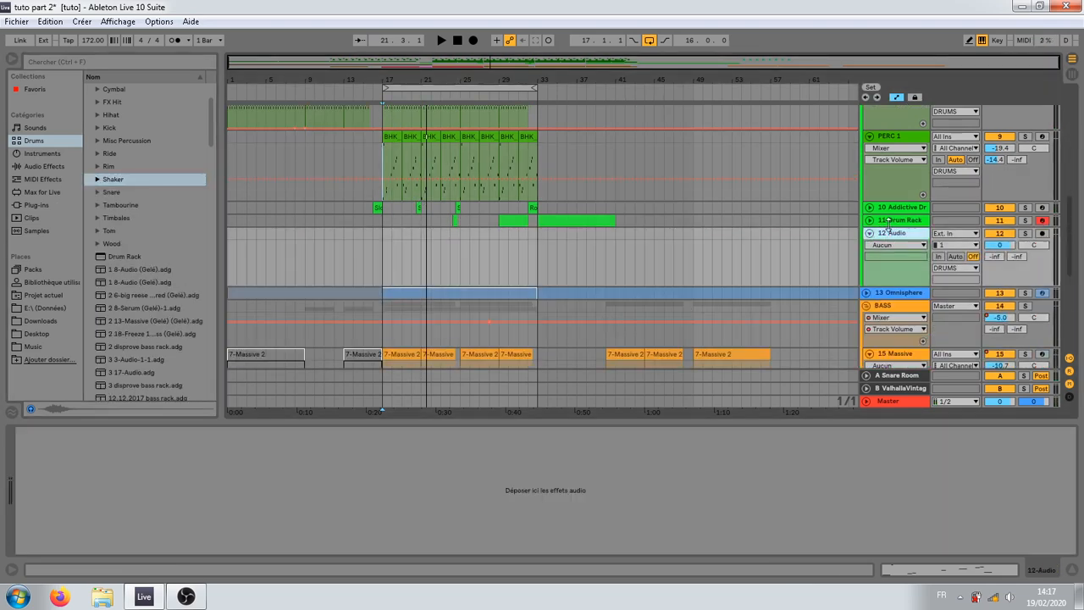
{"action": "left_click", "coordinate": [32, 207]}
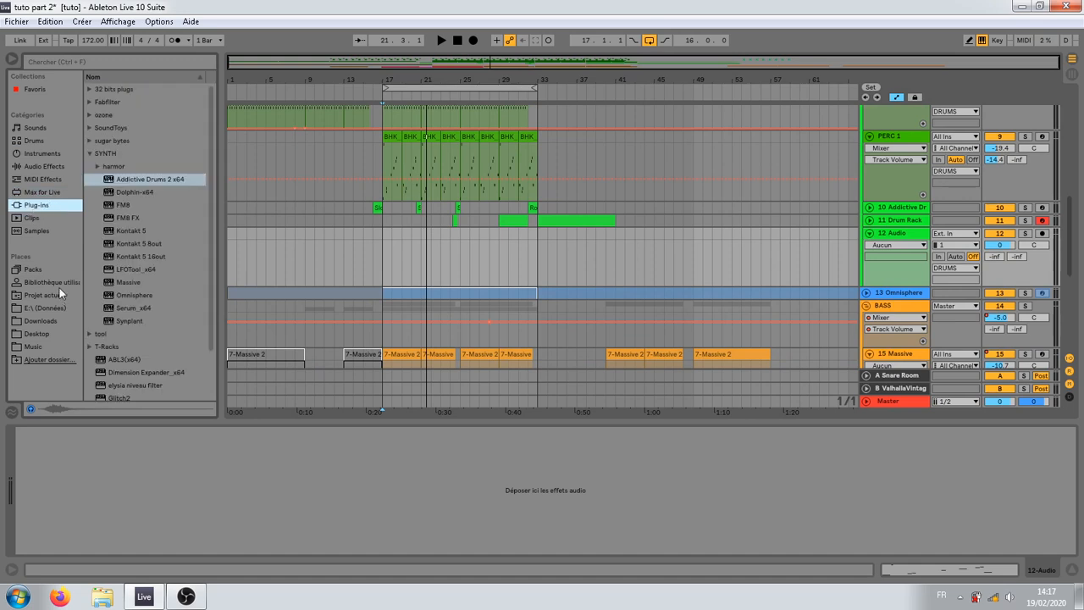
{"action": "left_click", "coordinate": [58, 285]}
{"action": "left_click", "coordinate": [56, 296]}
{"action": "left_click", "coordinate": [54, 306]}
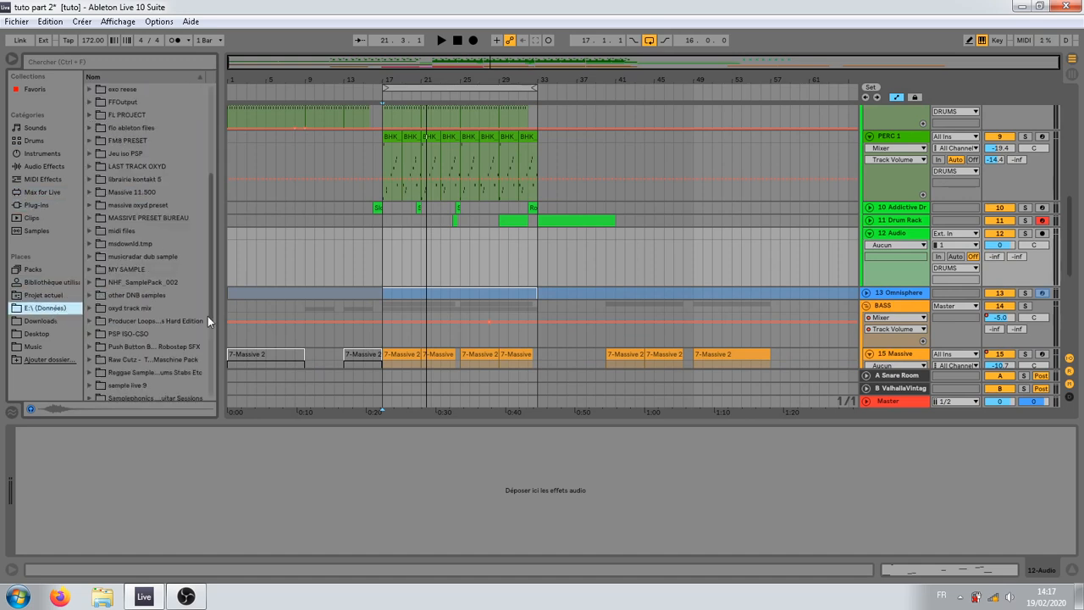
{"action": "left_click_drag", "start_coordinate": [212, 316], "coordinate": [273, 316]}
{"action": "left_click", "coordinate": [169, 283]}
{"action": "scroll", "coordinate": [105, 207], "scroll_direction": "up", "scroll_amount": 5}
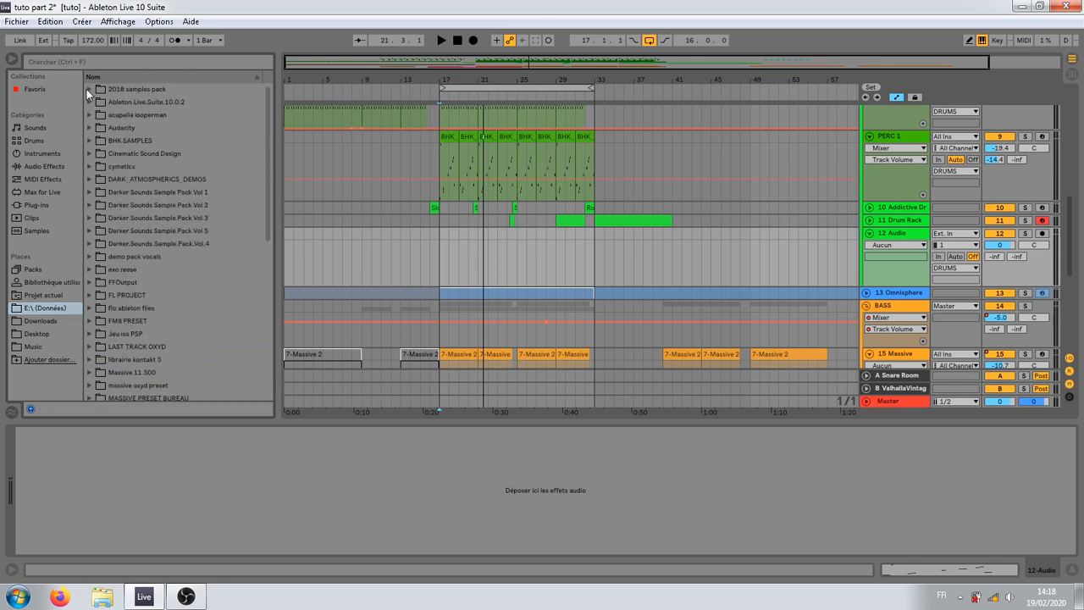
Step: Browse through BHK SAMPLES and BHK Samples_XMAS 2015_PACK to the contents of the BHK Samples_XMAS_Breaks folder
{"action": "left_click", "coordinate": [87, 89]}
{"action": "left_click", "coordinate": [87, 89]}
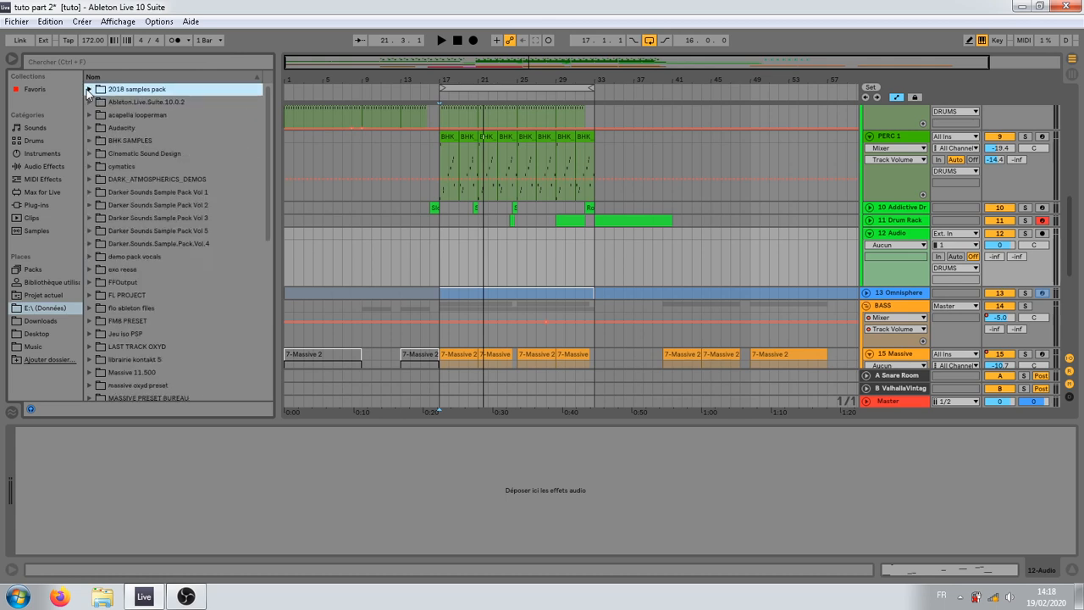
{"action": "left_click", "coordinate": [90, 139]}
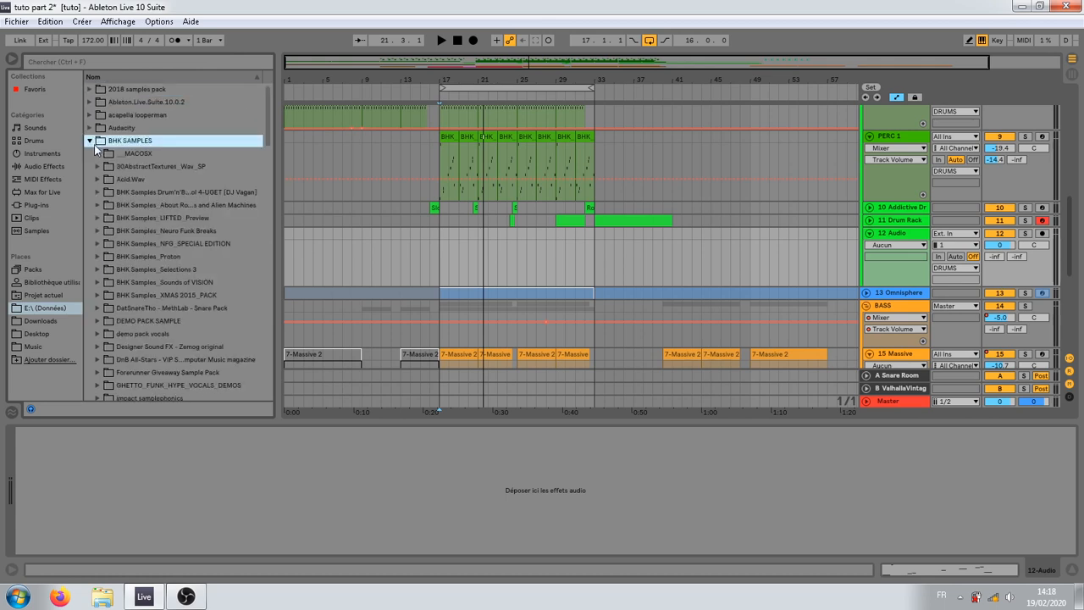
{"action": "left_click", "coordinate": [98, 295]}
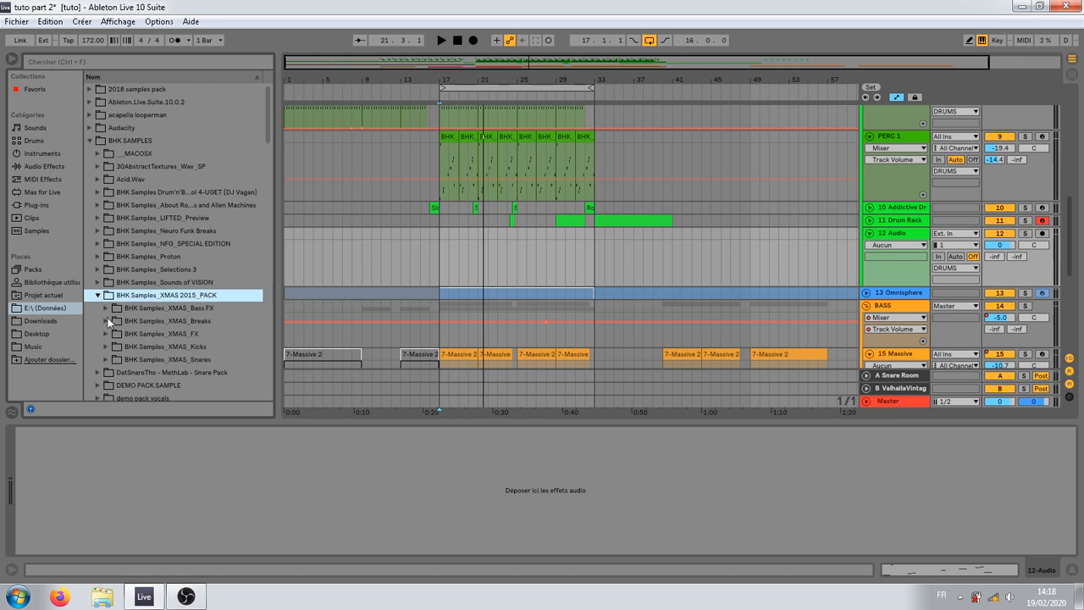
{"action": "left_click", "coordinate": [106, 330]}
{"action": "left_click", "coordinate": [129, 358]}
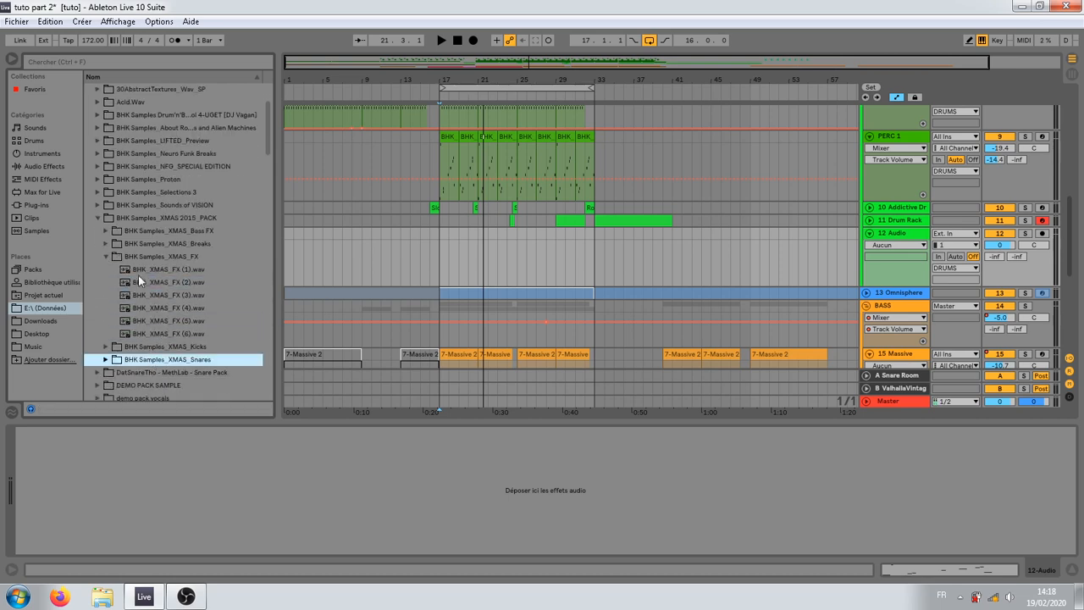
{"action": "left_click", "coordinate": [154, 245]}
{"action": "left_click", "coordinate": [107, 244]}
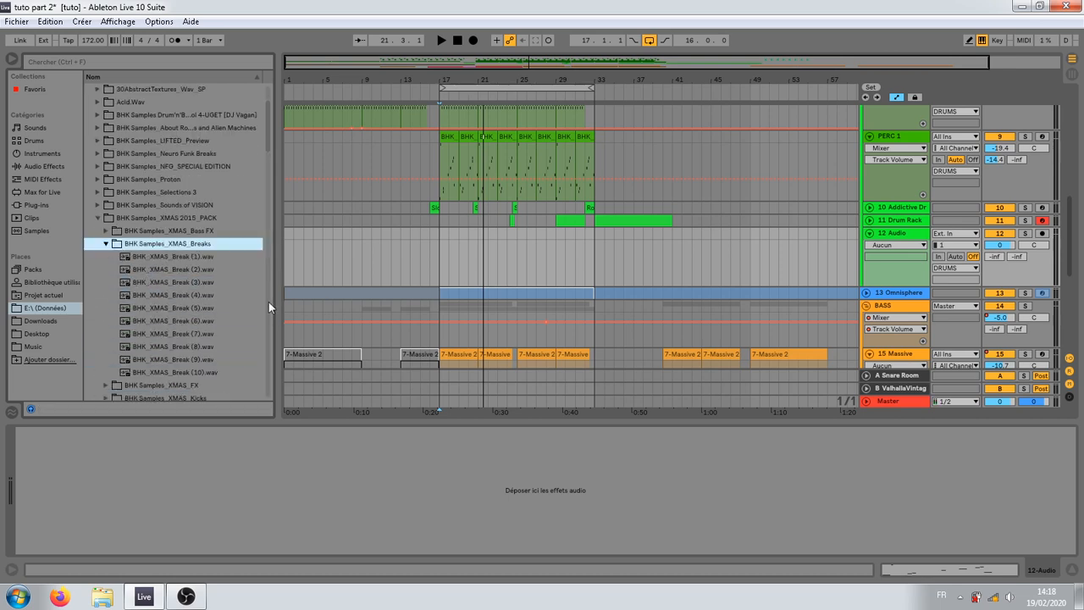
Step: Audition several of the BHK_XMAS_Break samples to find a suitable breakbeat
{"action": "left_click", "coordinate": [233, 309]}
{"action": "left_click", "coordinate": [171, 337]}
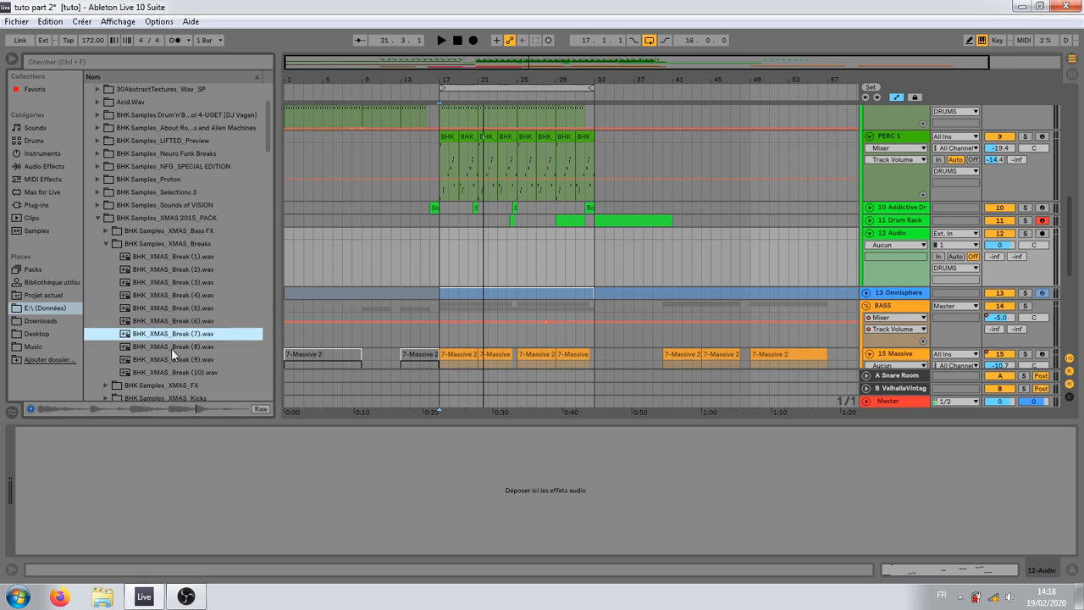
{"action": "left_click", "coordinate": [174, 348]}
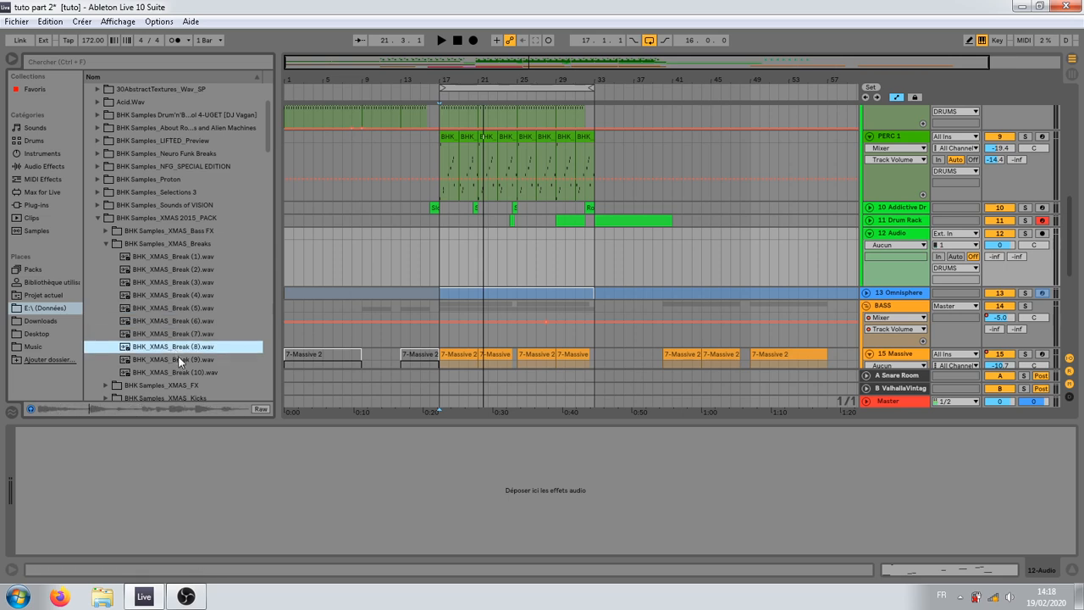
{"action": "left_click", "coordinate": [179, 257]}
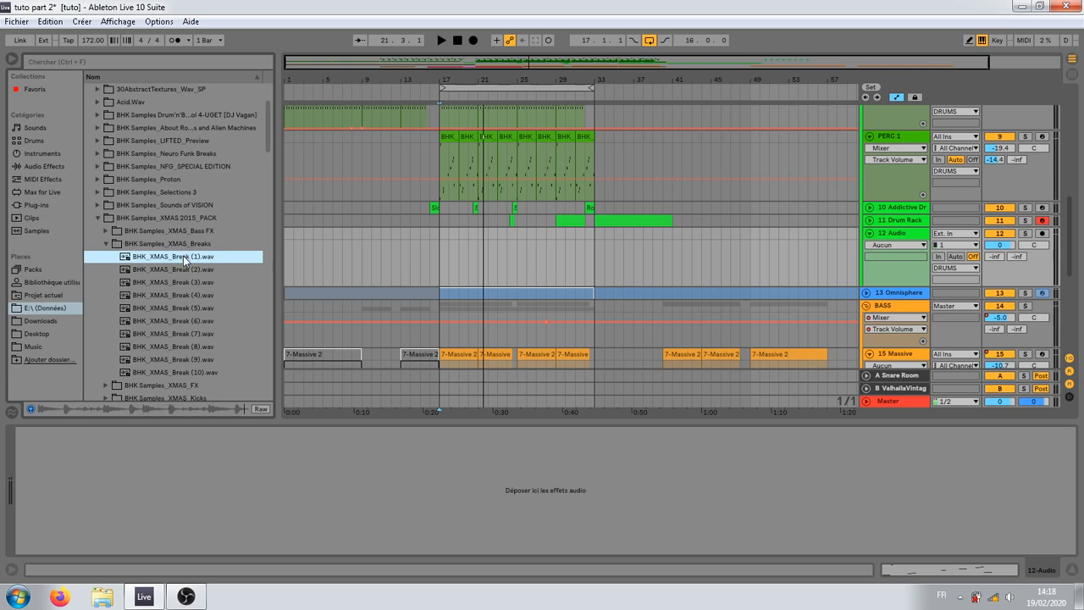
{"action": "left_click", "coordinate": [183, 275]}
{"action": "left_click", "coordinate": [183, 290]}
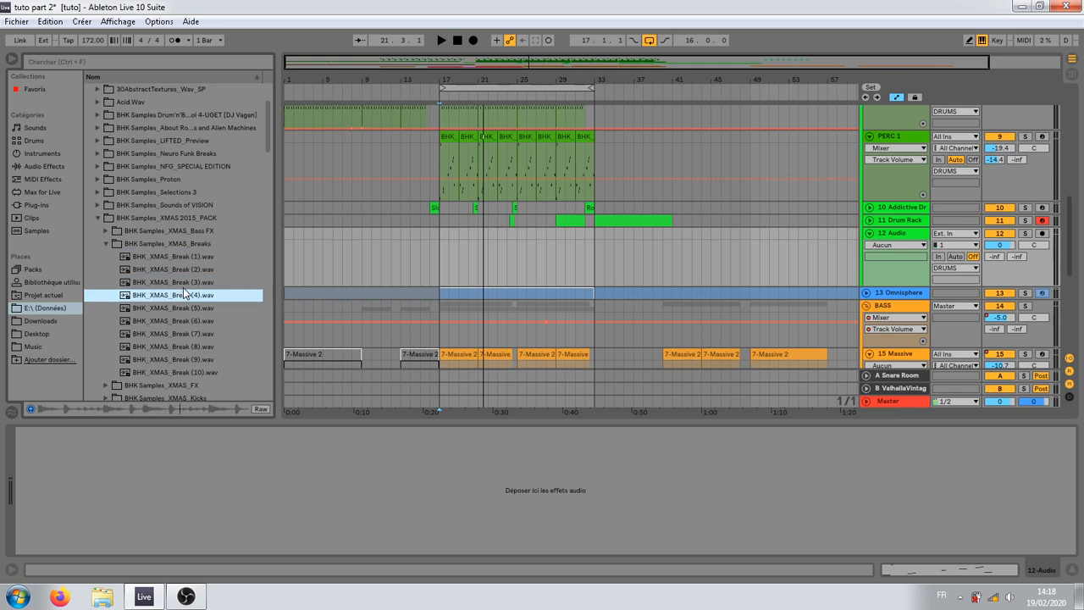
Step: Place BHK_XMAS_Break (4).wav on the 12 Audio track at bar 17 and show the clip's waveform
{"action": "left_click_drag", "start_coordinate": [183, 287], "coordinate": [440, 245]}
{"action": "left_click_drag", "start_coordinate": [437, 80], "coordinate": [442, 120]}
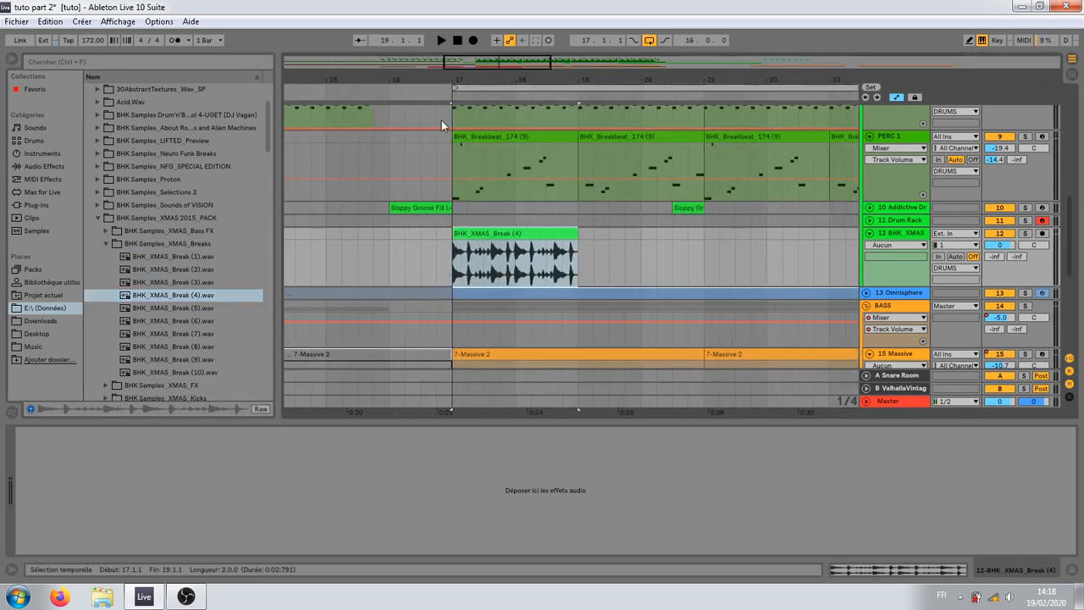
{"action": "left_click", "coordinate": [494, 230]}
{"action": "double_click", "coordinate": [494, 230]}
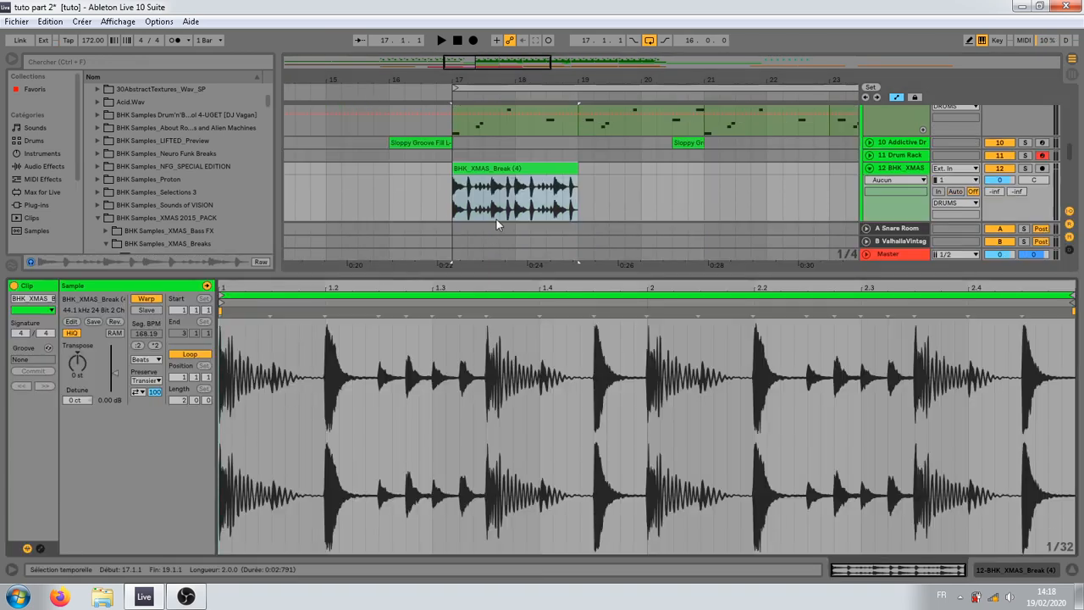
Step: Slice the BHK_XMAS_Break (4) clip to a new MIDI track
{"action": "right_click", "coordinate": [505, 173]}
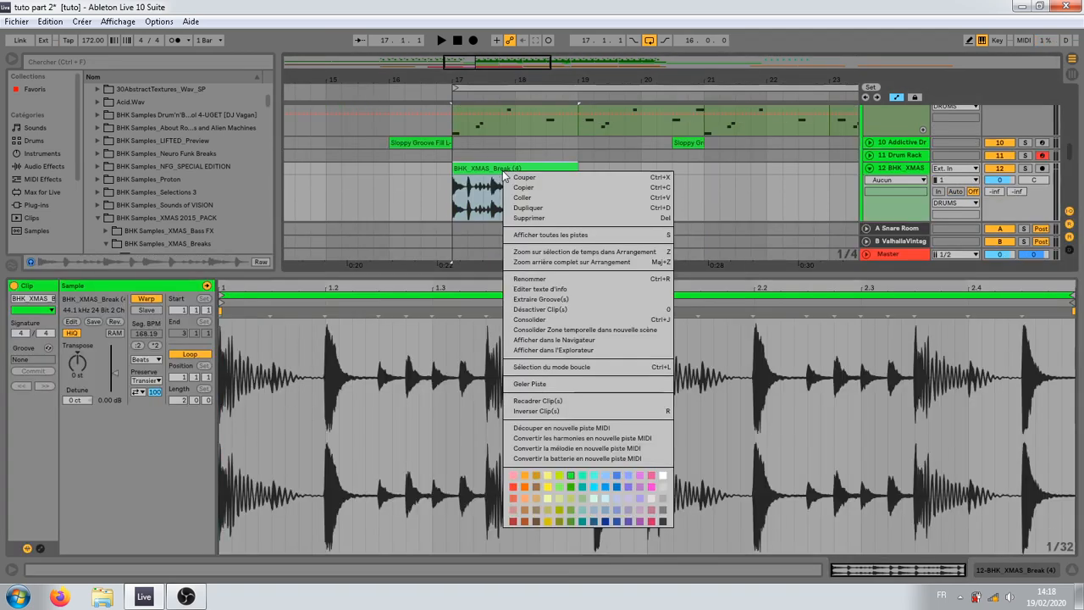
{"action": "left_click", "coordinate": [583, 429]}
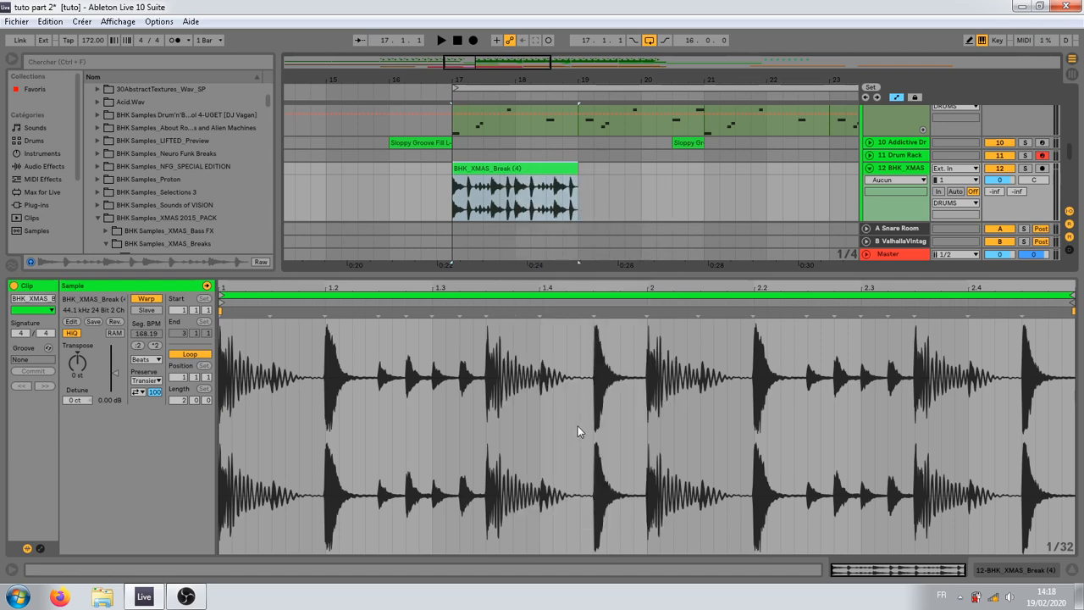
{"action": "left_click", "coordinate": [596, 397]}
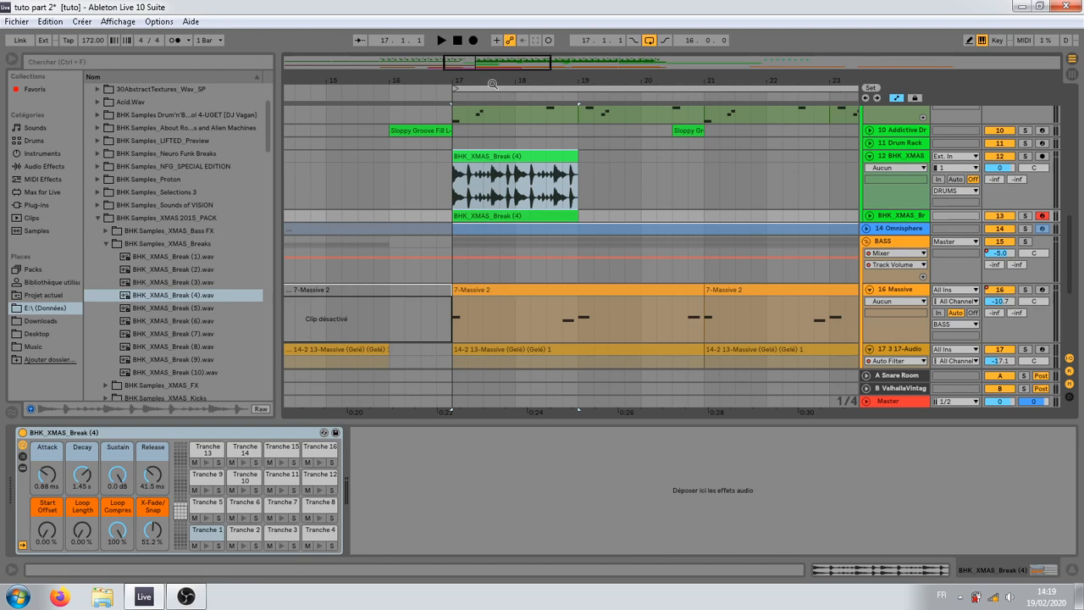
Step: Mute and fold the original audio break track, unfold the sliced MIDI track and delete the BHK_XMAS_Break (4) audio clip
{"action": "left_click_drag", "start_coordinate": [497, 81], "coordinate": [497, 146]}
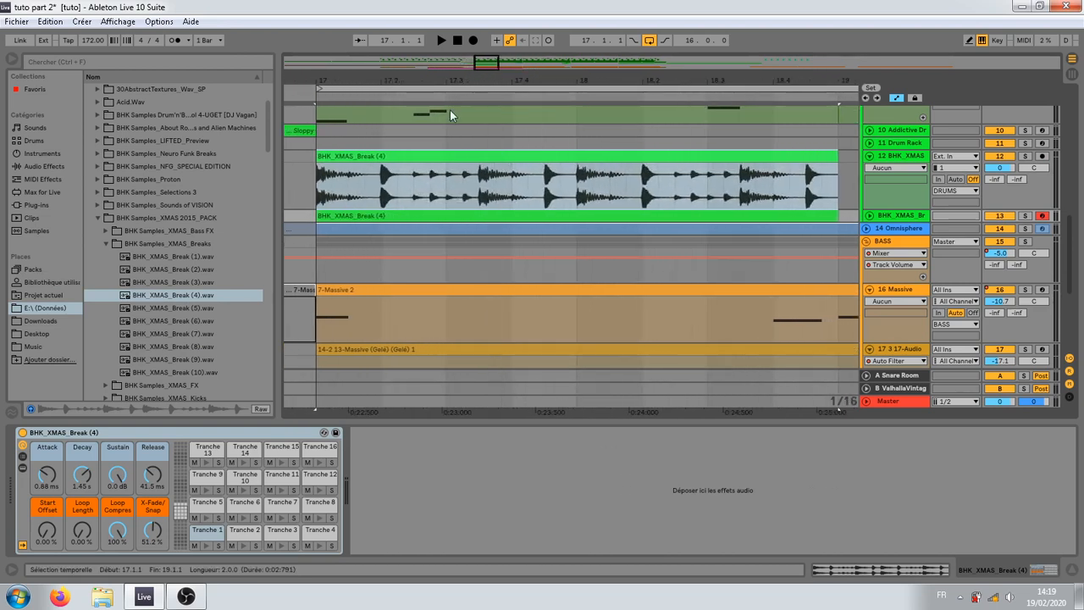
{"action": "left_click", "coordinate": [318, 157]}
{"action": "left_click", "coordinate": [1001, 157]}
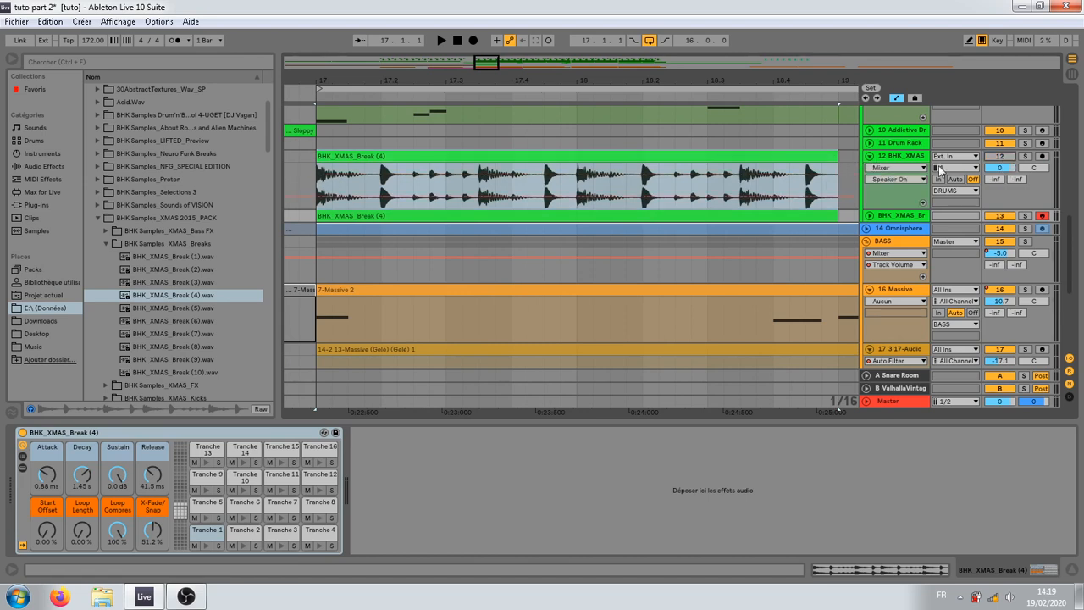
{"action": "left_click", "coordinate": [868, 157]}
{"action": "left_click", "coordinate": [868, 170]}
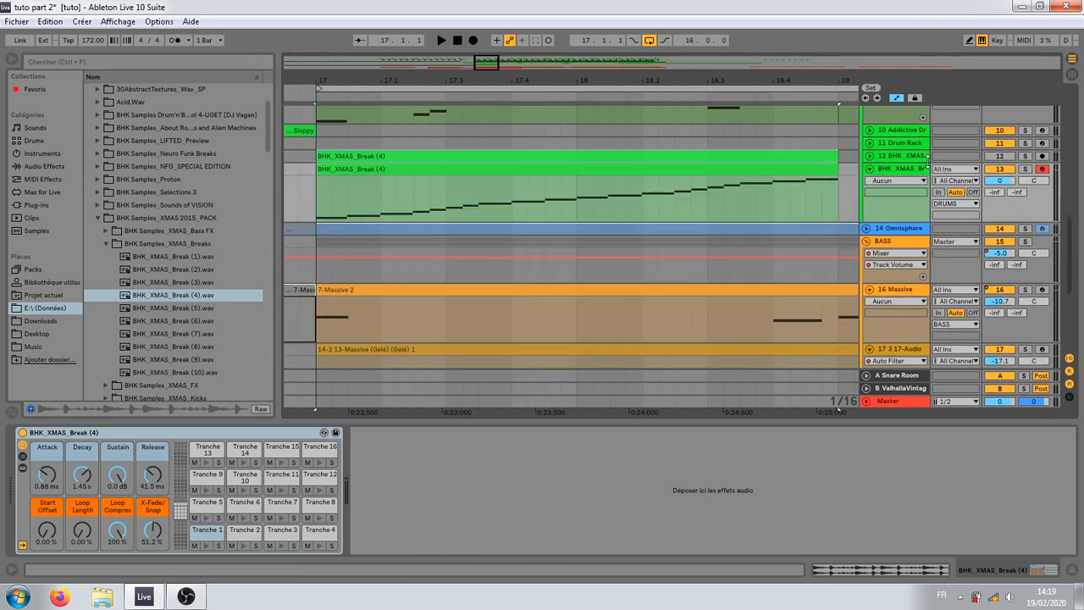
{"action": "left_click", "coordinate": [803, 153]}
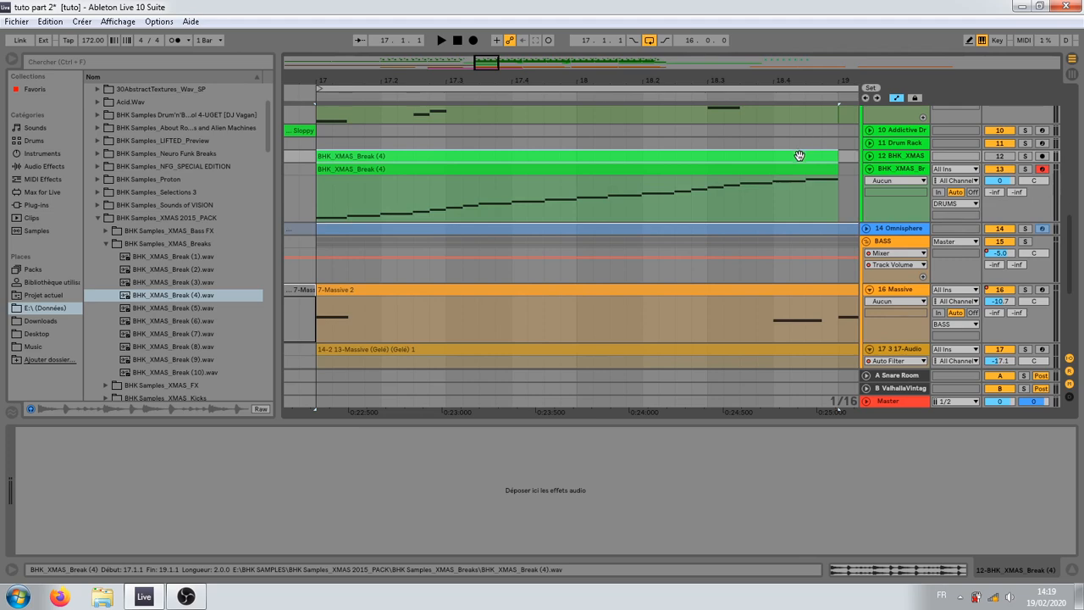
{"action": "key", "text": "Delete"}
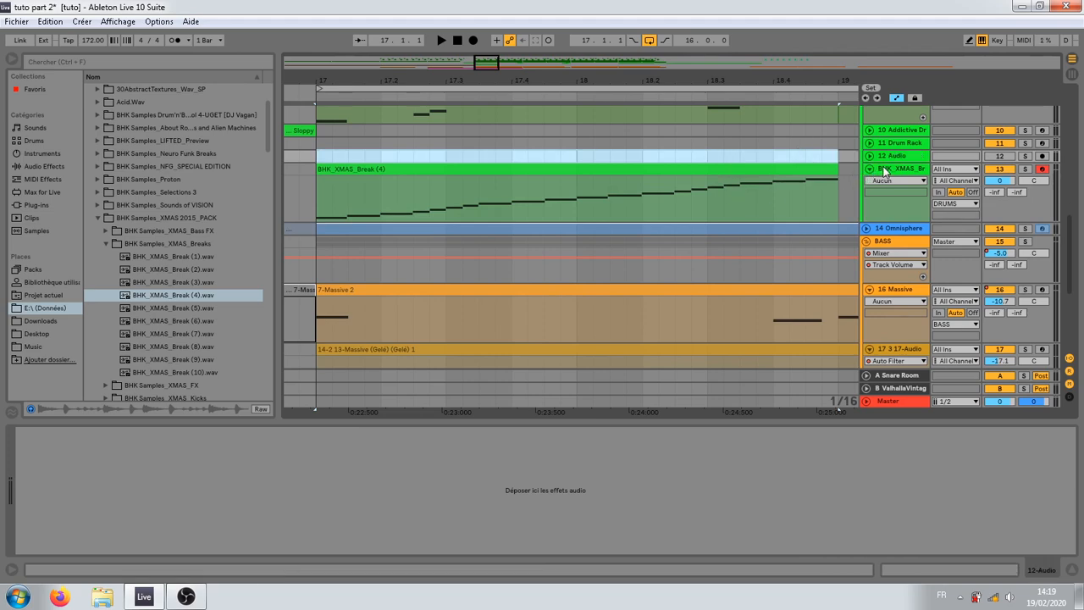
Step: Set the sliced break track's volume to -8.6 dB and audition the first two slice notes of its clip
{"action": "left_click", "coordinate": [884, 171]}
{"action": "double_click", "coordinate": [767, 169]}
{"action": "left_click", "coordinate": [997, 180]}
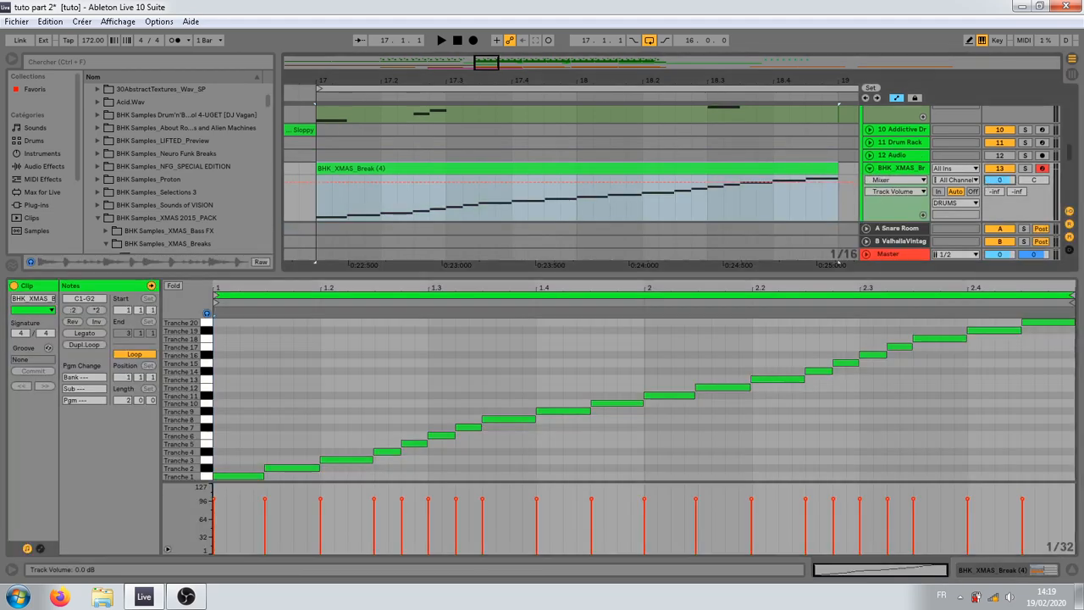
{"action": "left_click_drag", "start_coordinate": [998, 181], "coordinate": [997, 206]}
{"action": "left_click_drag", "start_coordinate": [949, 274], "coordinate": [937, 238]}
{"action": "left_click", "coordinate": [229, 476]}
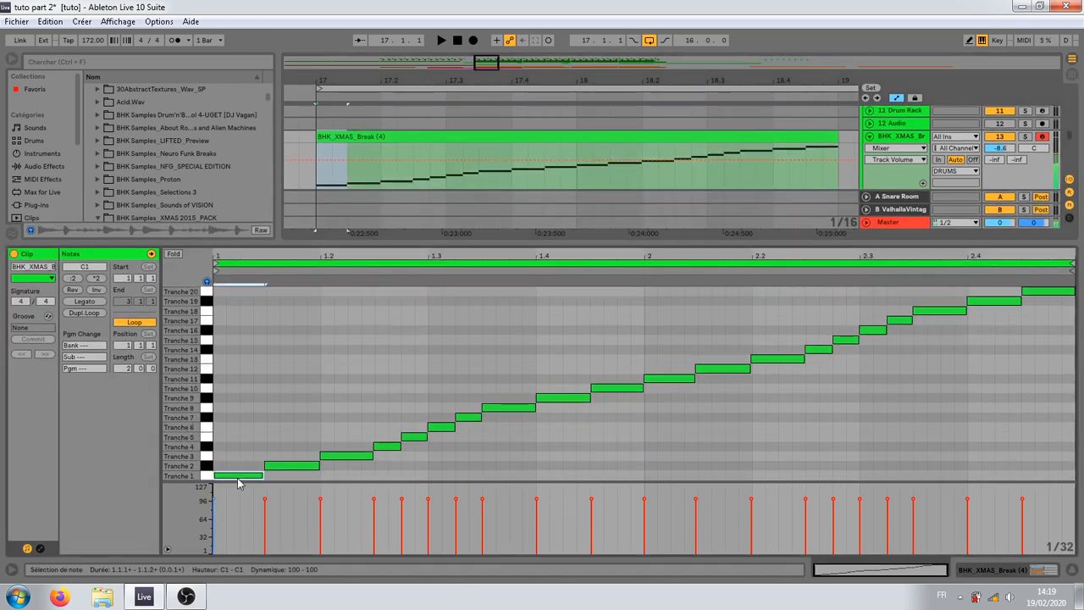
{"action": "left_click", "coordinate": [288, 466]}
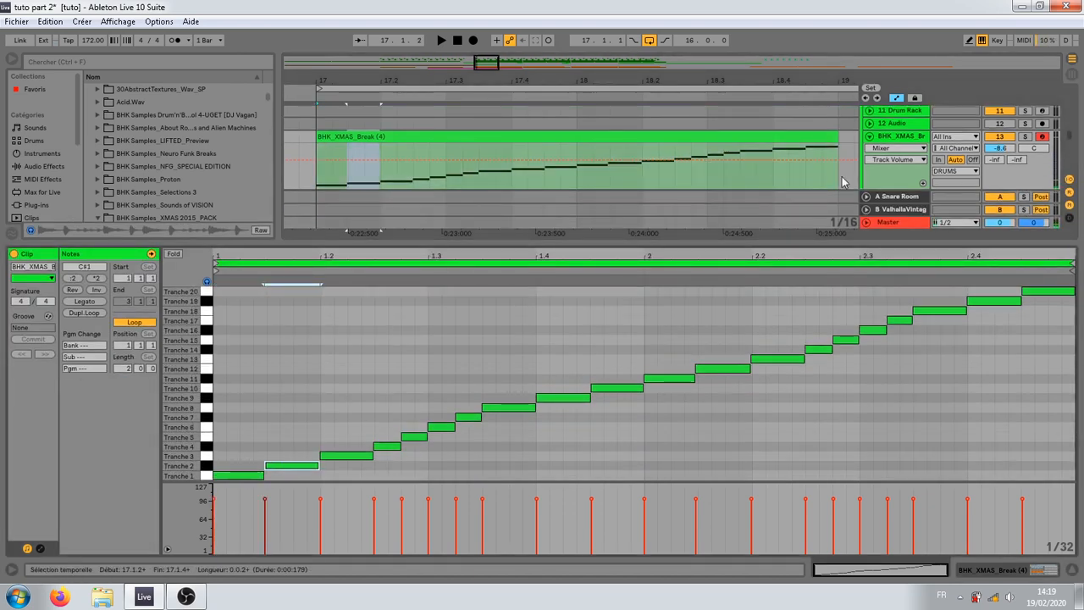
Step: Add an EQ Eight to the sliced break track with a low cut at 194 Hz
{"action": "left_click", "coordinate": [881, 138]}
{"action": "left_click", "coordinate": [47, 168]}
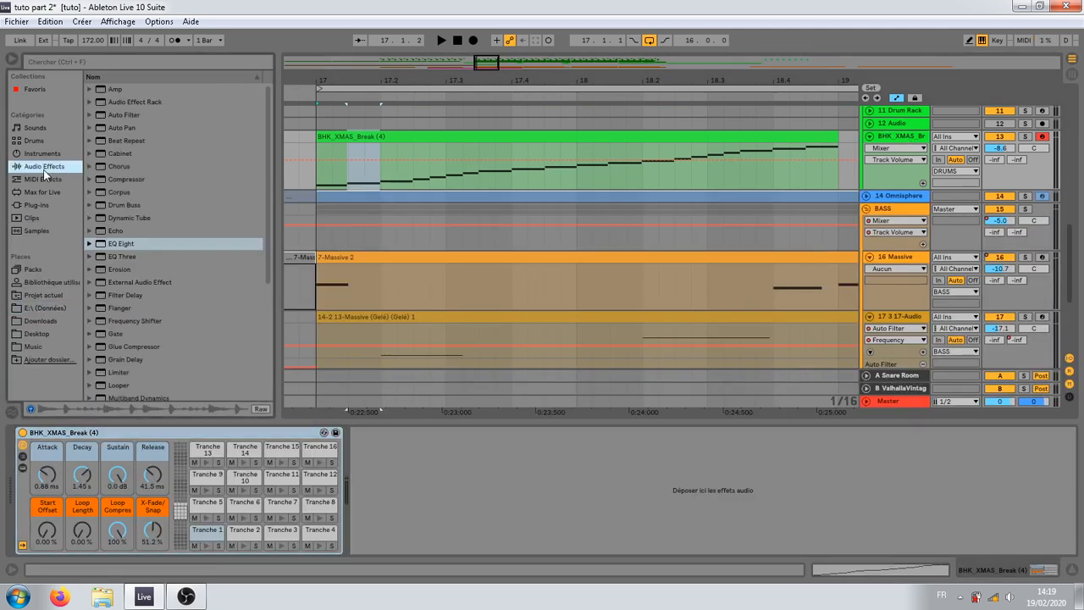
{"action": "left_click_drag", "start_coordinate": [127, 244], "coordinate": [484, 494]}
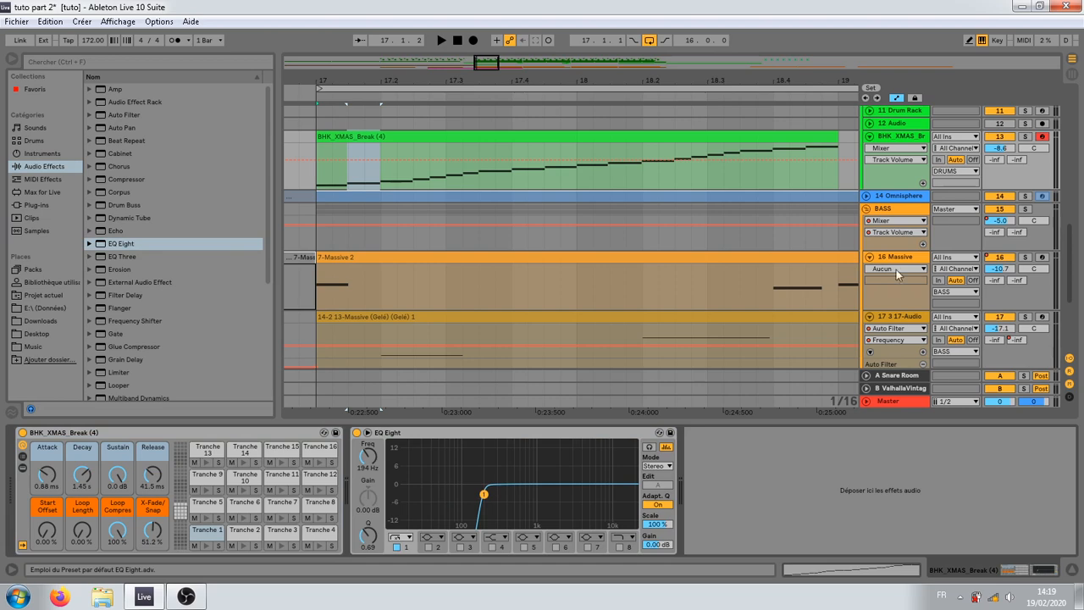
Step: Audition the early slices of the break clip and delete the Tranche 1 and Tranche 3 notes
{"action": "double_click", "coordinate": [706, 161]}
{"action": "left_click", "coordinate": [247, 478]}
{"action": "left_click", "coordinate": [295, 467]}
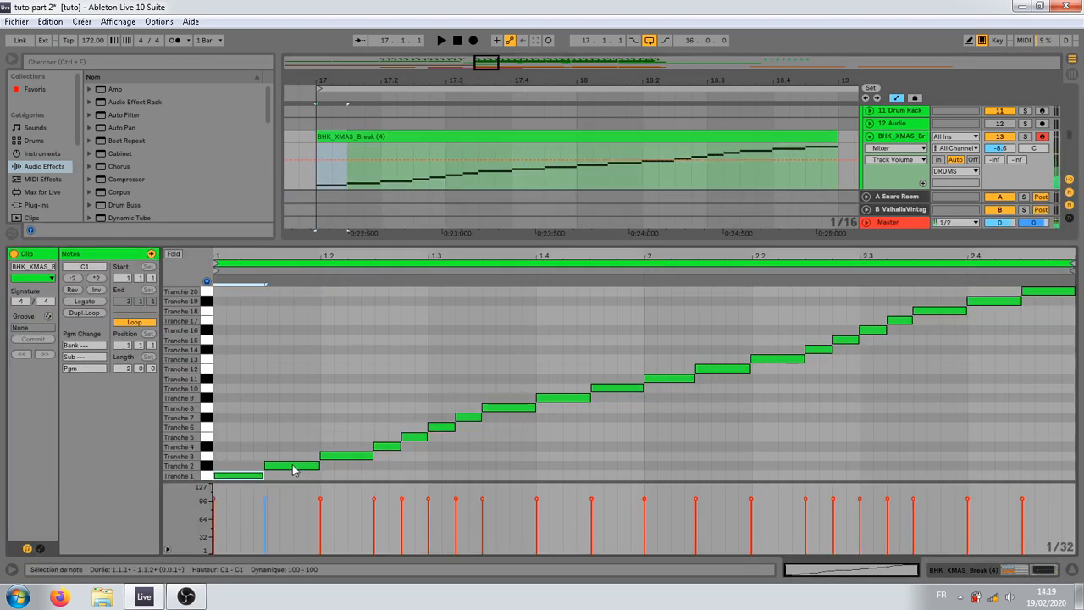
{"action": "double_click", "coordinate": [249, 477]}
{"action": "left_click", "coordinate": [340, 457]}
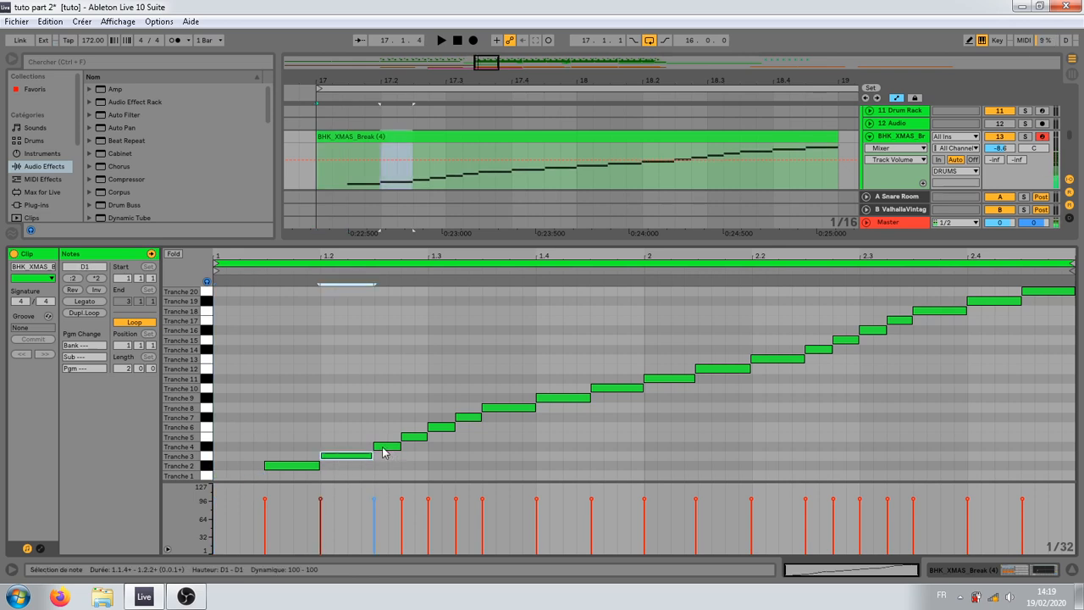
{"action": "left_click", "coordinate": [382, 449]}
{"action": "left_click", "coordinate": [418, 438]}
{"action": "left_click", "coordinate": [439, 429]}
{"action": "left_click", "coordinate": [461, 419]}
{"action": "double_click", "coordinate": [364, 456]}
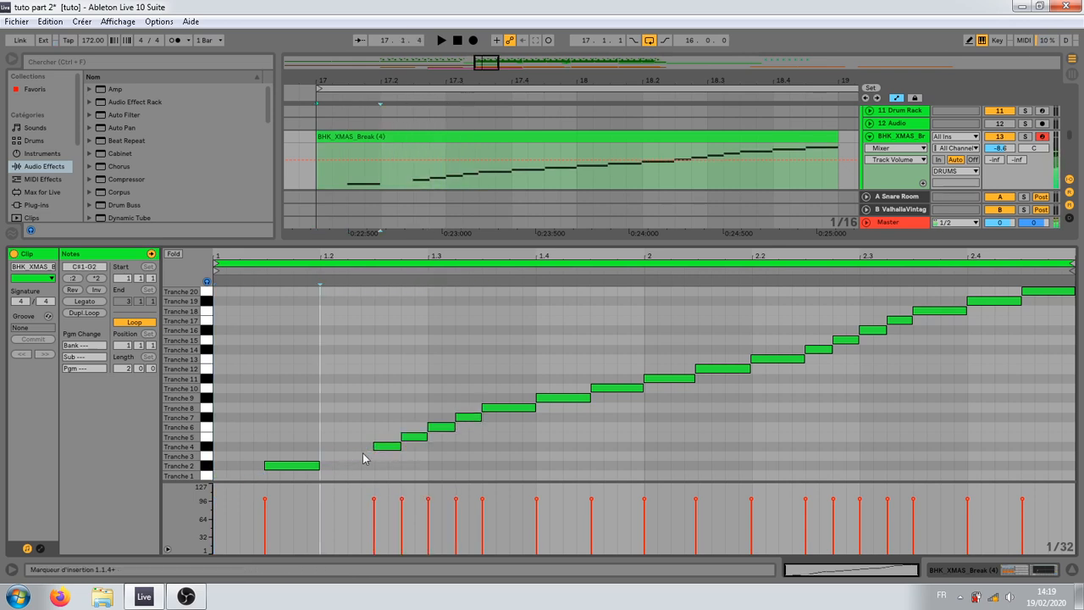
Step: Delete the Tranche 8, 10, 11 and 13 notes from the break clip, auditioning slices along the way
{"action": "left_click", "coordinate": [503, 409]}
{"action": "left_click", "coordinate": [557, 398]}
{"action": "double_click", "coordinate": [514, 411]}
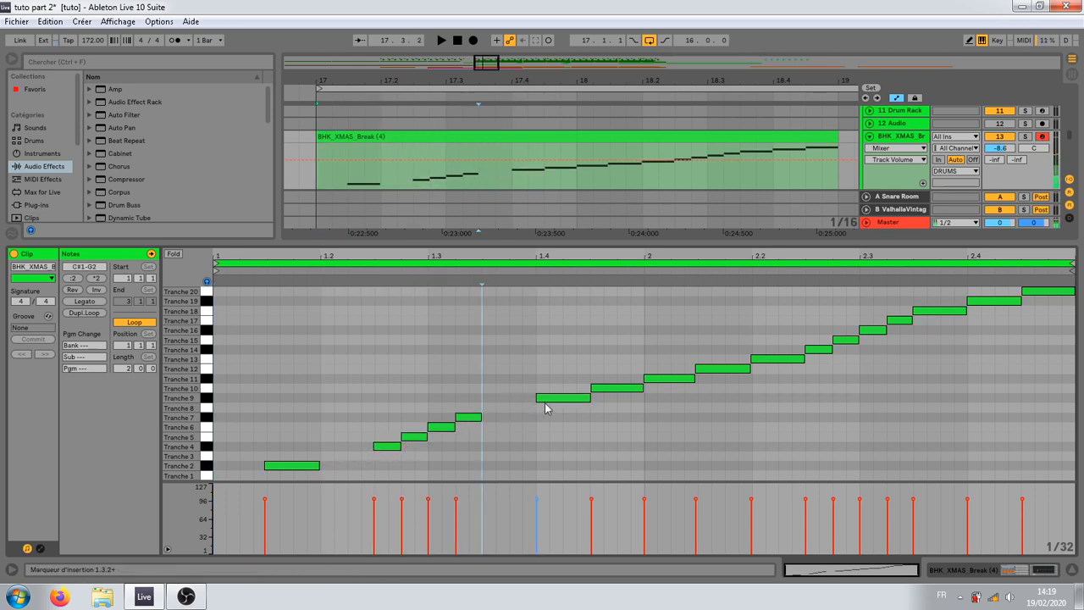
{"action": "left_click", "coordinate": [550, 399]}
{"action": "left_click", "coordinate": [621, 393]}
{"action": "double_click", "coordinate": [618, 392]}
{"action": "left_click", "coordinate": [680, 378]}
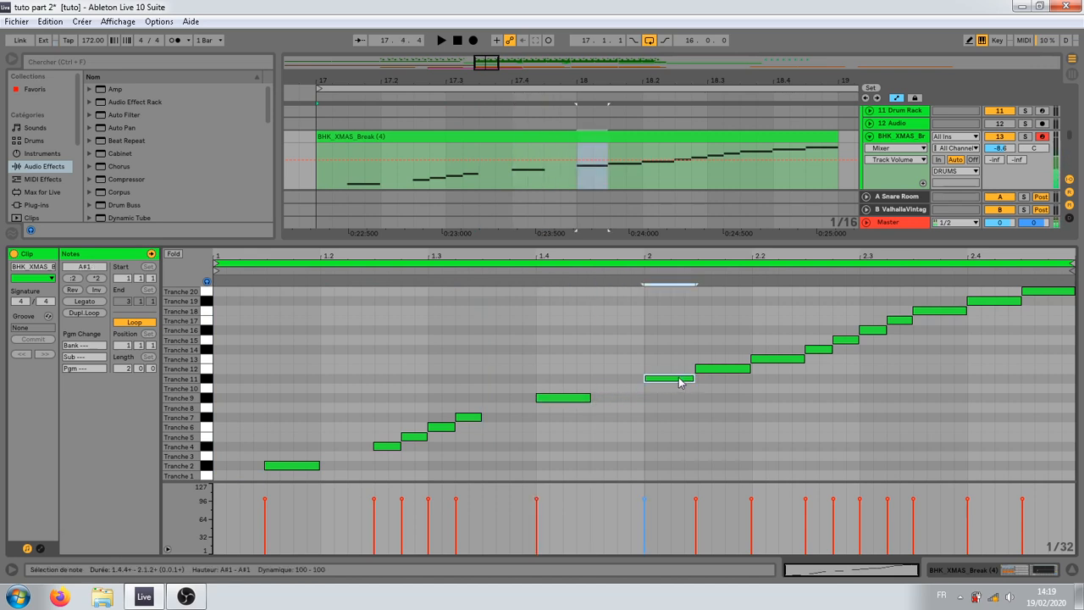
{"action": "double_click", "coordinate": [685, 379]}
{"action": "left_click", "coordinate": [757, 358]}
{"action": "double_click", "coordinate": [783, 359]}
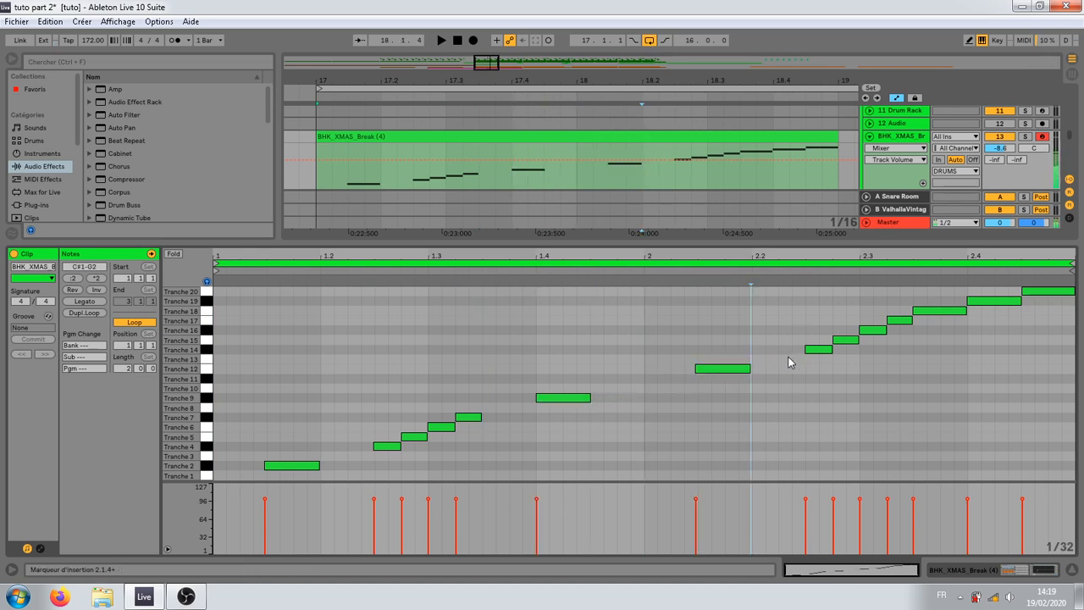
Step: Audition the later slices of the break clip and delete the Tranche 18 and Tranche 20 notes
{"action": "left_click", "coordinate": [843, 342]}
{"action": "left_click", "coordinate": [864, 341]}
{"action": "left_click", "coordinate": [875, 331]}
{"action": "left_click", "coordinate": [897, 329]}
{"action": "left_click", "coordinate": [902, 321]}
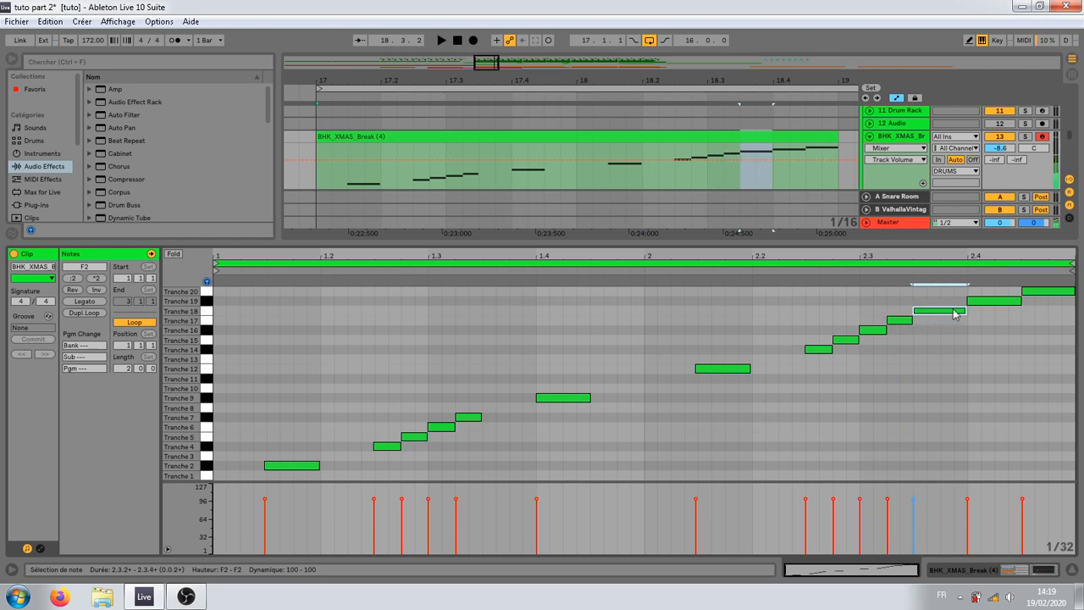
{"action": "left_click", "coordinate": [938, 311]}
{"action": "double_click", "coordinate": [939, 310]}
{"action": "left_click", "coordinate": [987, 301]}
{"action": "double_click", "coordinate": [1047, 291]}
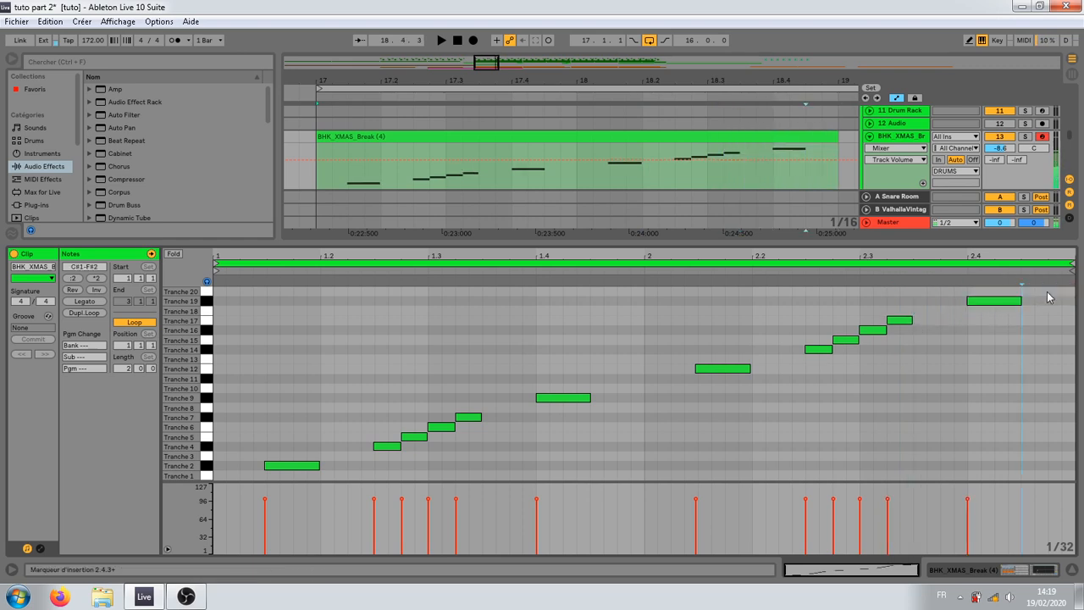
Step: Audition the Tranche 2, 4, 5, 6 and 7 notes in the first bar of the break clip
{"action": "left_click", "coordinate": [430, 447]}
{"action": "left_click", "coordinate": [415, 439]}
{"action": "left_click", "coordinate": [387, 447]}
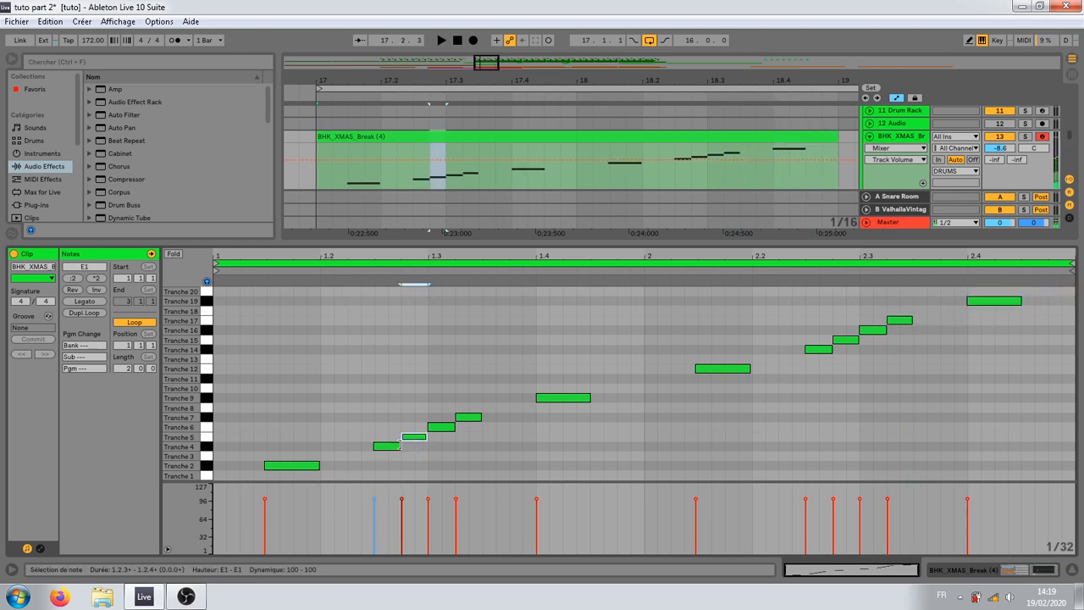
{"action": "left_click", "coordinate": [433, 427]}
{"action": "left_click", "coordinate": [461, 417]}
{"action": "left_click", "coordinate": [449, 412]}
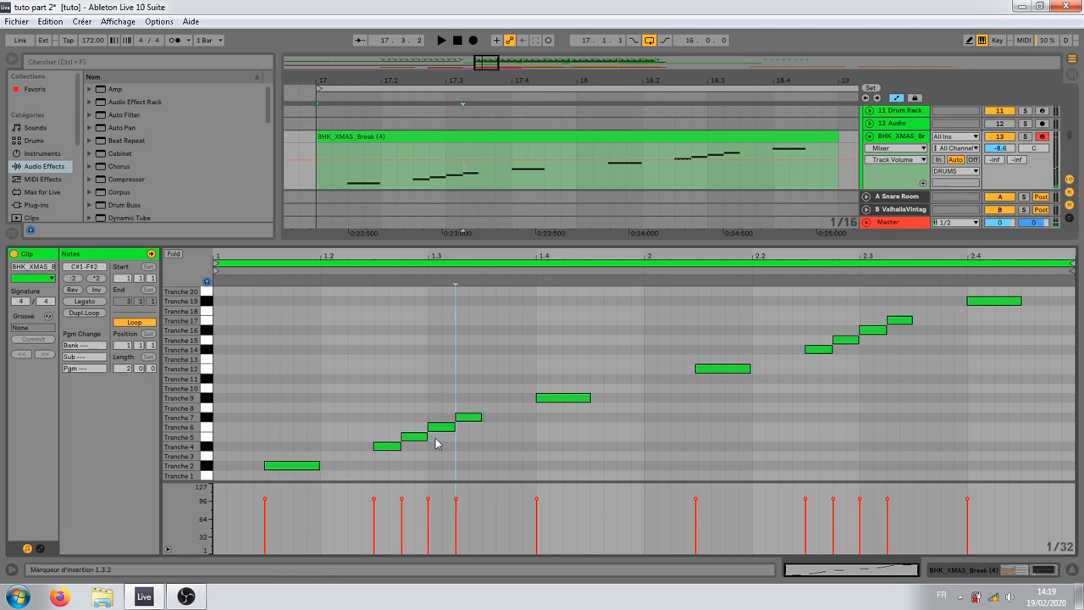
{"action": "left_click", "coordinate": [418, 430]}
{"action": "left_click", "coordinate": [422, 436]}
{"action": "left_click", "coordinate": [442, 435]}
{"action": "left_click", "coordinate": [468, 418]}
{"action": "left_click", "coordinate": [447, 431]}
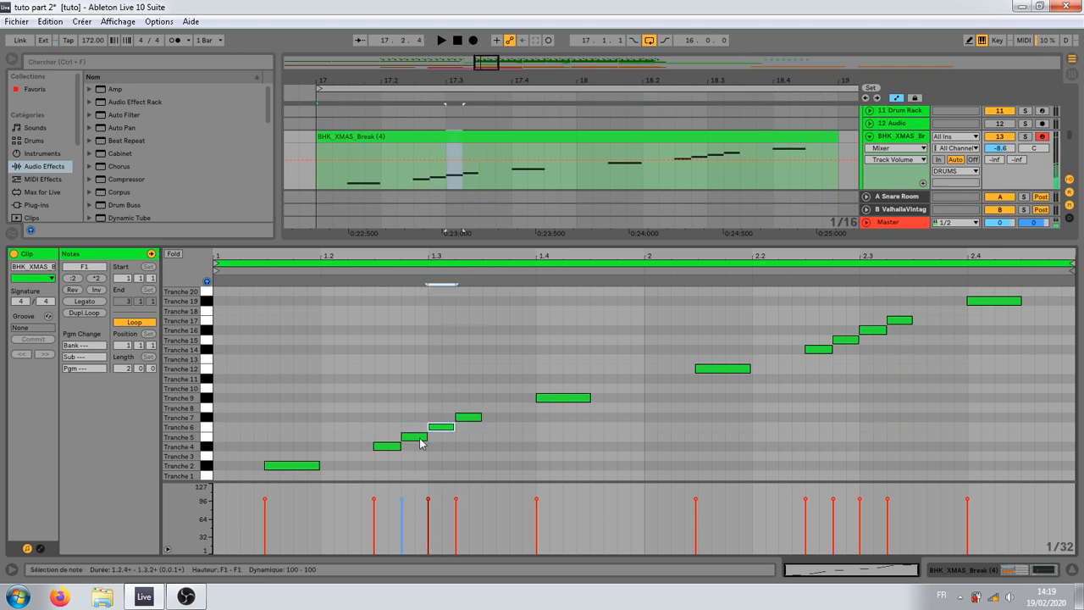
{"action": "left_click", "coordinate": [419, 438]}
{"action": "left_click", "coordinate": [394, 453]}
{"action": "left_click", "coordinate": [394, 449]}
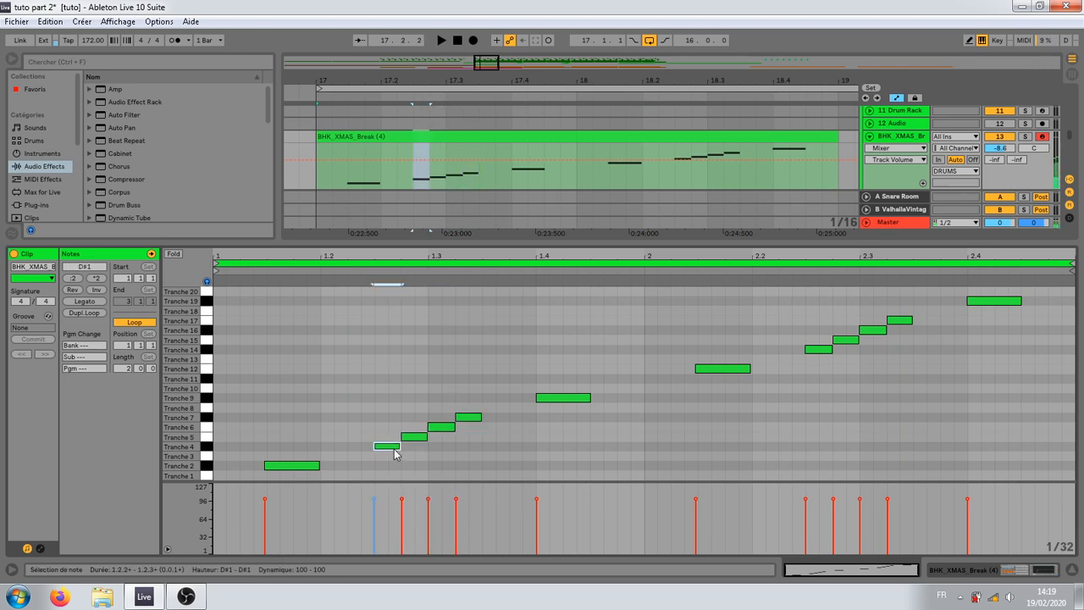
{"action": "left_click", "coordinate": [298, 465]}
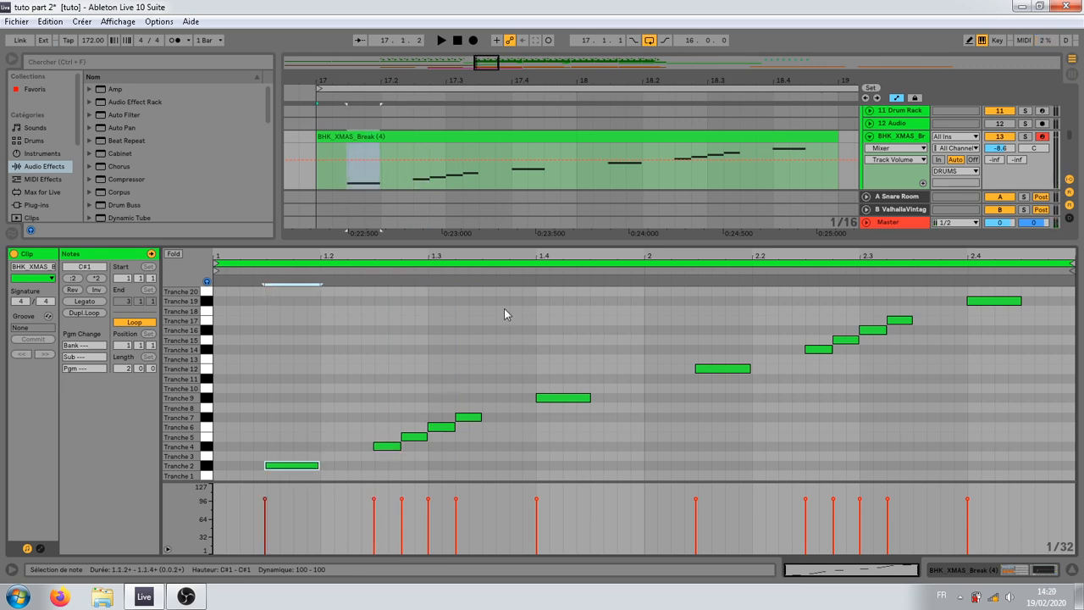
Step: Delete the Tranche 6 and Tranche 7 notes around beat 1.3 from the break clip
{"action": "left_click_drag", "start_coordinate": [525, 242], "coordinate": [533, 238]}
{"action": "left_click", "coordinate": [546, 469]}
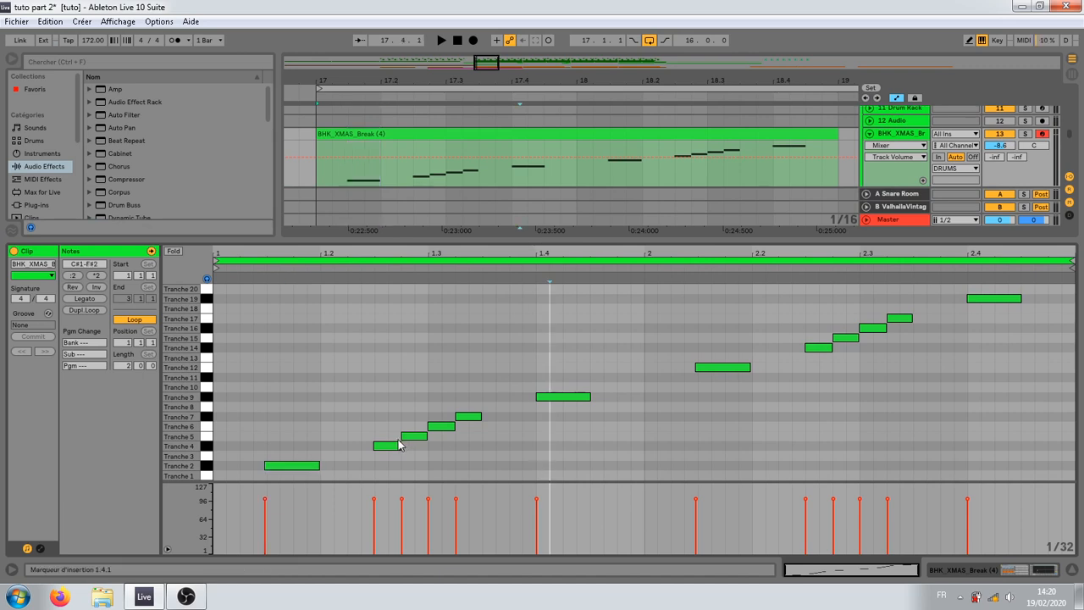
{"action": "left_click_drag", "start_coordinate": [440, 397], "coordinate": [473, 456]}
{"action": "key", "text": "Delete"}
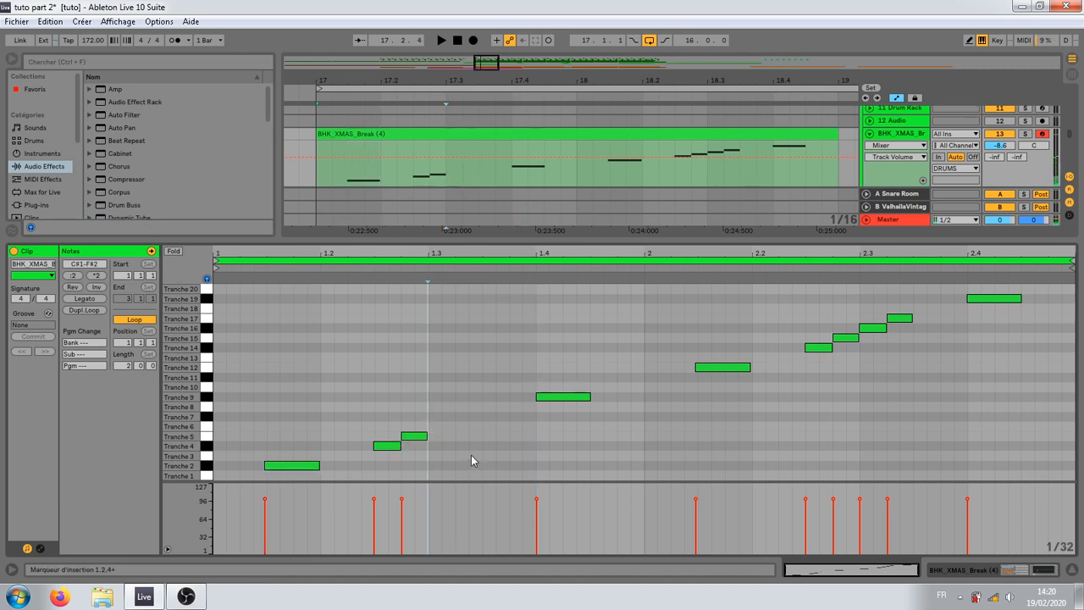
Step: Play the thinned break and copy the Tranche 5 note to directly after the Tranche 9 note
{"action": "key", "text": "space"}
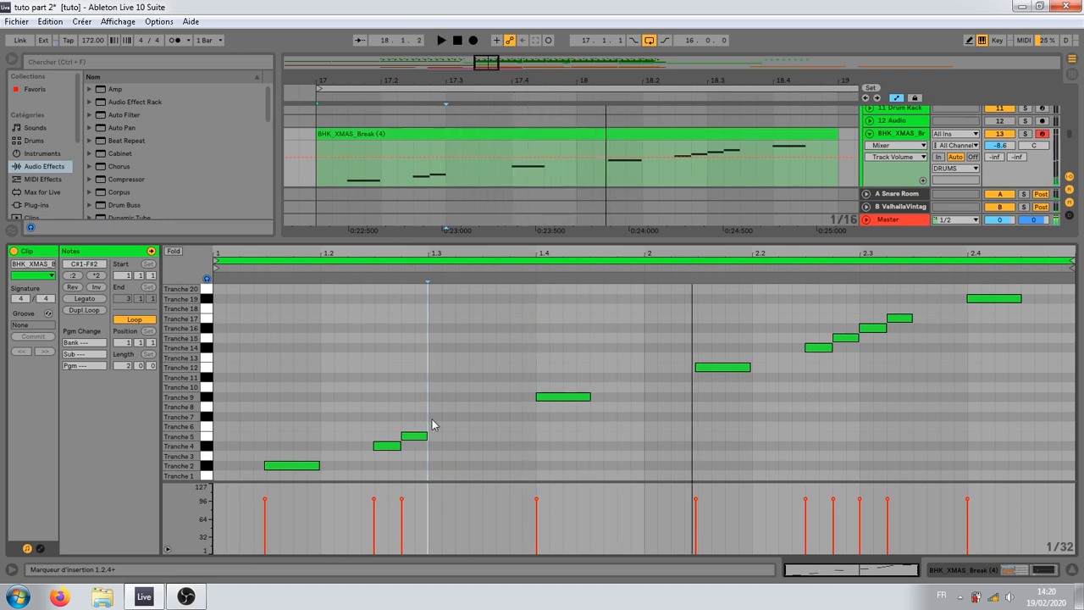
{"action": "left_click", "coordinate": [411, 439]}
{"action": "mouse_move", "coordinate": [411, 439]}
{"action": "left_mouse_down"}
{"action": "mouse_move", "coordinate": [585, 407]}
{"action": "mouse_move", "coordinate": [601, 446]}
{"action": "mouse_move", "coordinate": [606, 437]}
{"action": "mouse_move", "coordinate": [593, 439]}
{"action": "left_mouse_up"}
{"action": "key", "text": "space"}
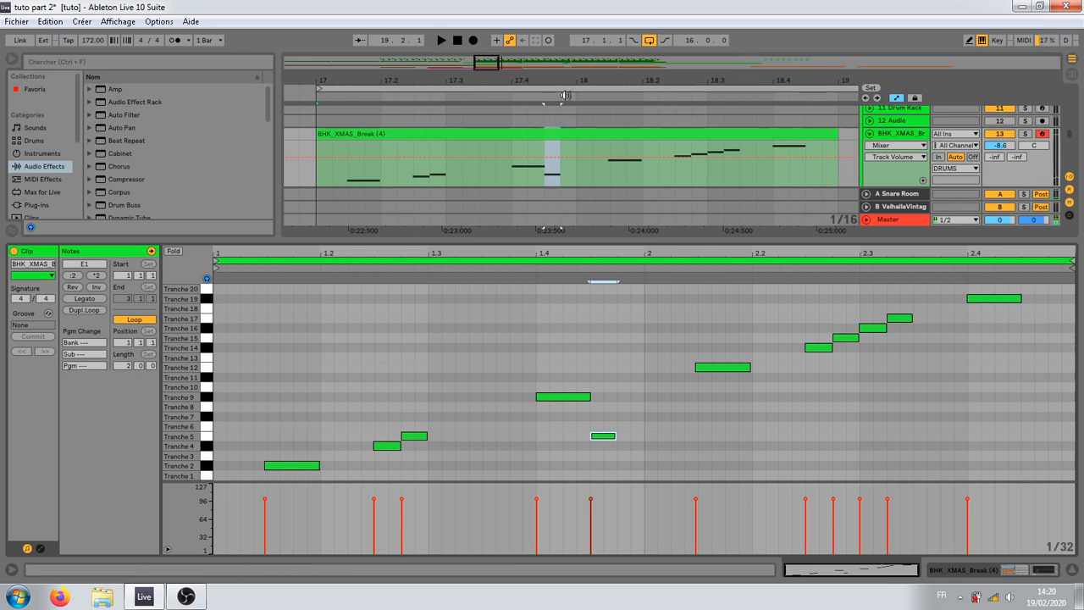
Step: Duplicate the two-bar break clip to bar 19 and play the arrangement from bar 17
{"action": "left_click_drag", "start_coordinate": [569, 79], "coordinate": [569, 59]}
{"action": "left_click", "coordinate": [556, 125]}
{"action": "left_click", "coordinate": [548, 135]}
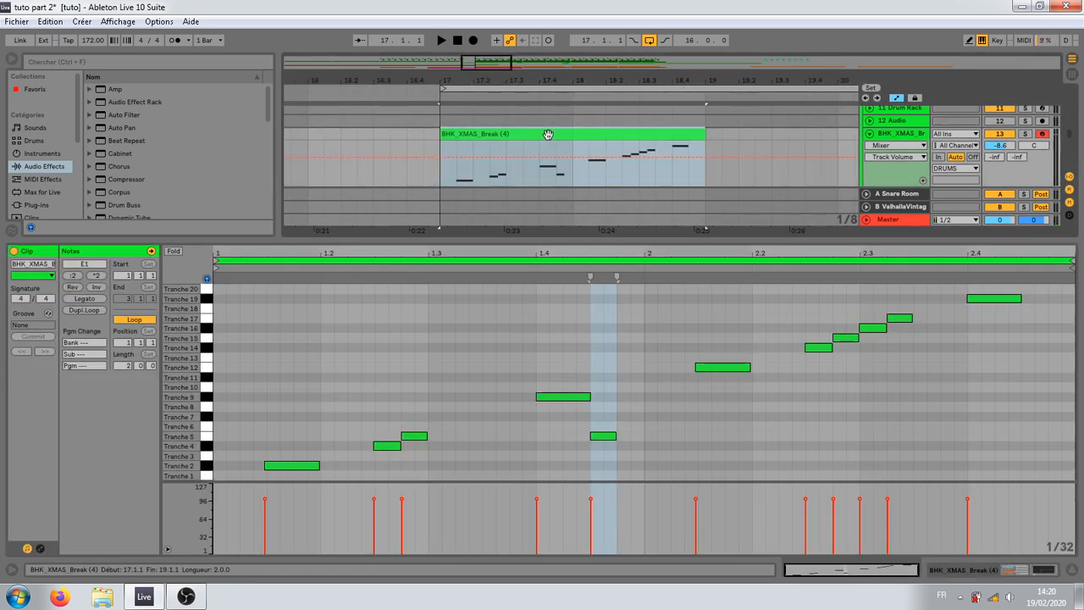
{"action": "key", "text": "ctrl+d"}
{"action": "left_click_drag", "start_coordinate": [430, 81], "coordinate": [452, 72]}
{"action": "left_click", "coordinate": [362, 148]}
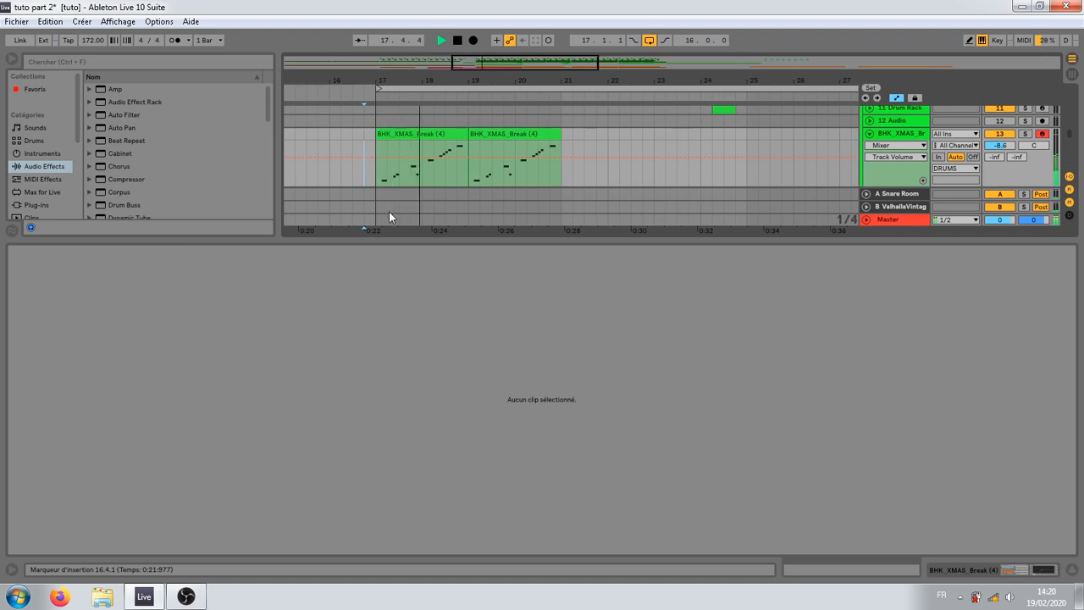
{"action": "left_click", "coordinate": [426, 133]}
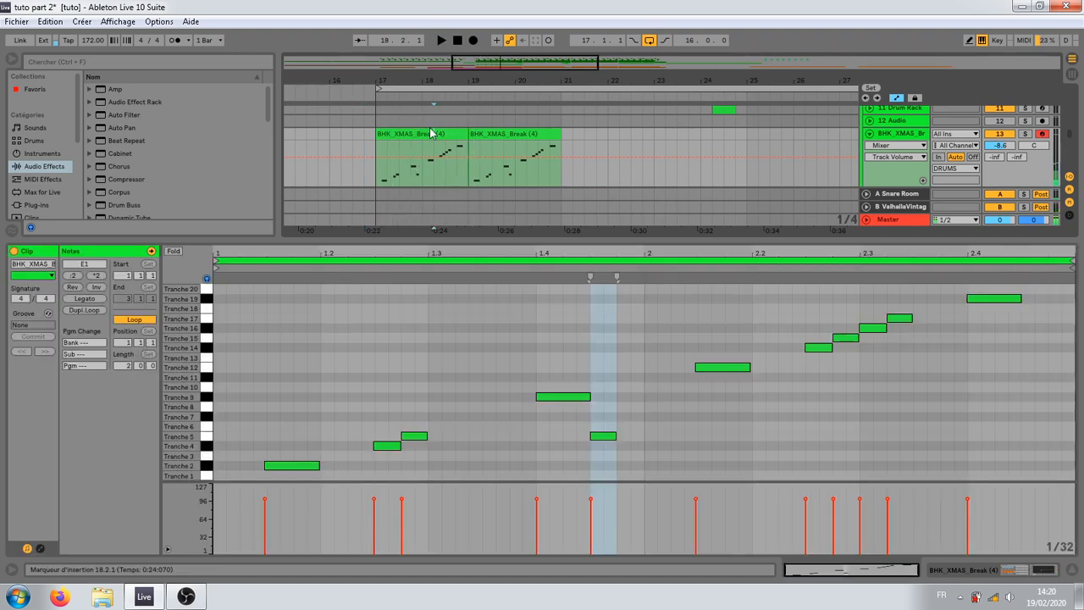
{"action": "key", "text": "space"}
Step: Copy the first clip's Tranche 16 and 17 notes to its end at 2.4.3, and duplicate the clip over bar 19 again
{"action": "left_click", "coordinate": [618, 409]}
{"action": "left_click", "coordinate": [778, 389]}
{"action": "left_click", "coordinate": [849, 352]}
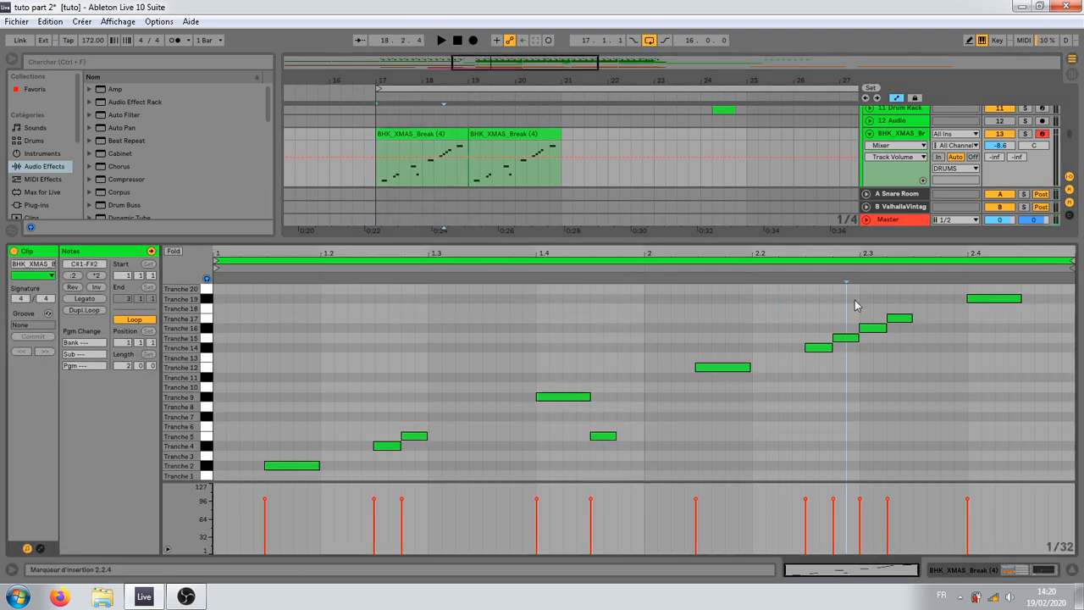
{"action": "mouse_move", "coordinate": [855, 300]}
{"action": "left_mouse_down"}
{"action": "mouse_move", "coordinate": [943, 352]}
{"action": "mouse_move", "coordinate": [886, 332]}
{"action": "mouse_move", "coordinate": [1054, 334]}
{"action": "mouse_move", "coordinate": [1043, 337]}
{"action": "left_mouse_up"}
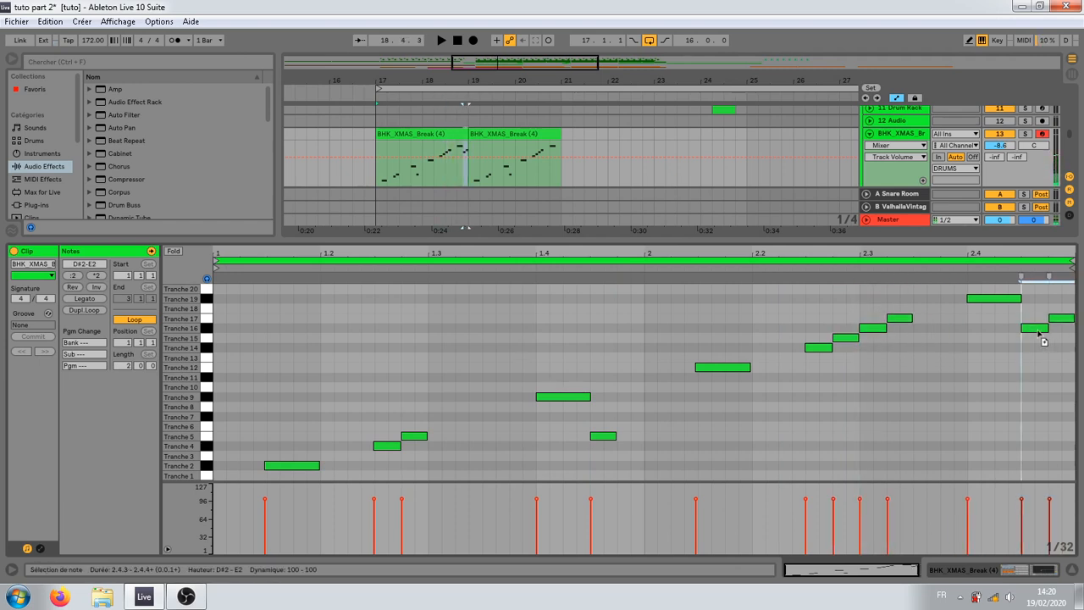
{"action": "left_click", "coordinate": [914, 421]}
{"action": "left_click", "coordinate": [437, 146]}
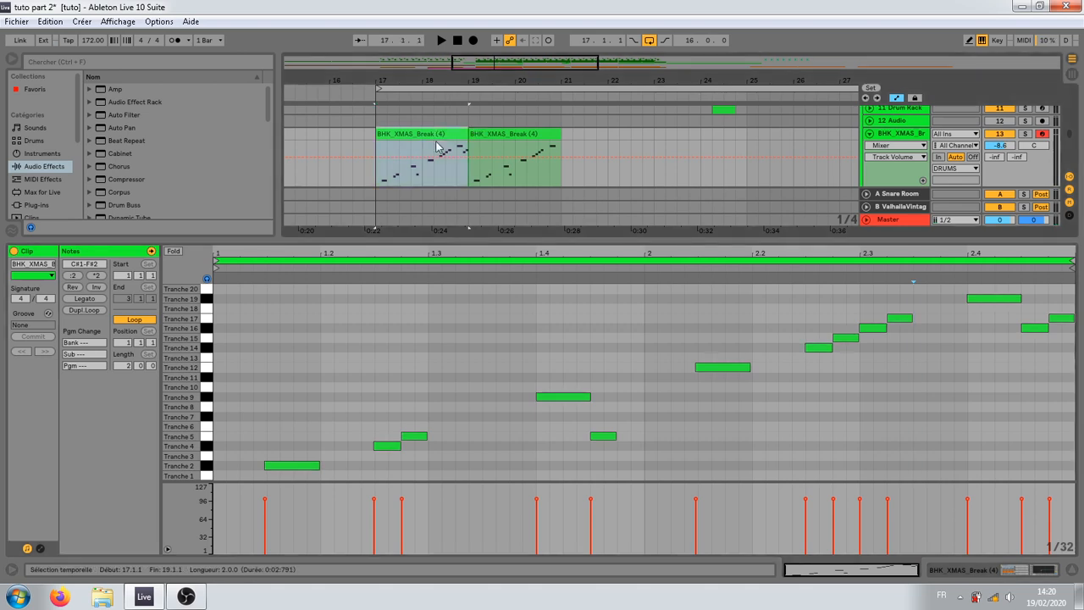
{"action": "key", "text": "ctrl+d"}
Step: Delete the Tranche 16 and 17 notes at beat 2.3 from the first break clip and open the second clip
{"action": "left_click", "coordinate": [429, 137]}
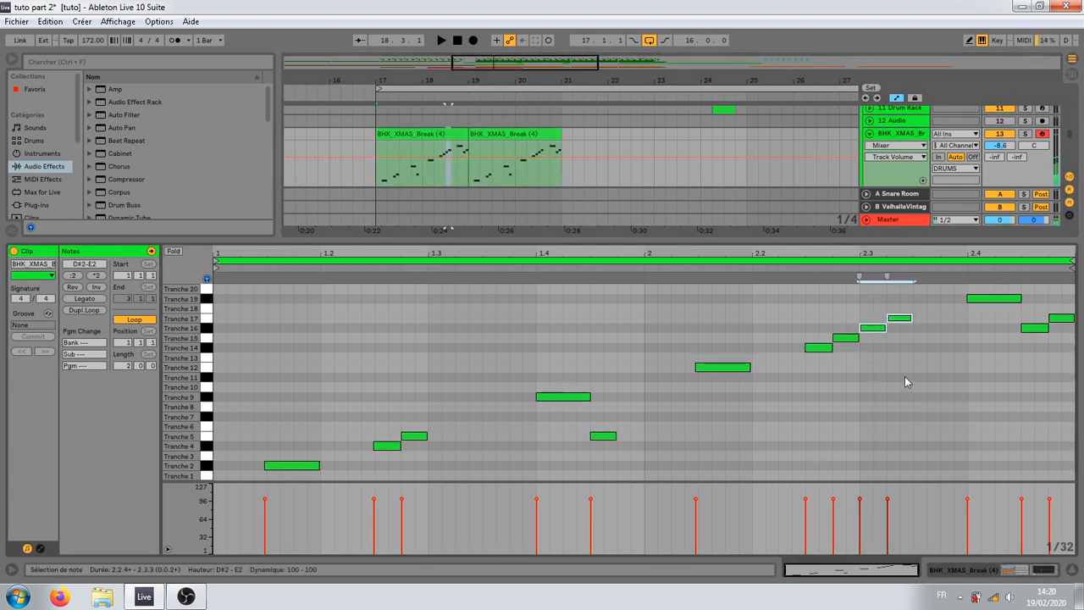
{"action": "left_click", "coordinate": [512, 147]}
{"action": "left_click", "coordinate": [512, 137]}
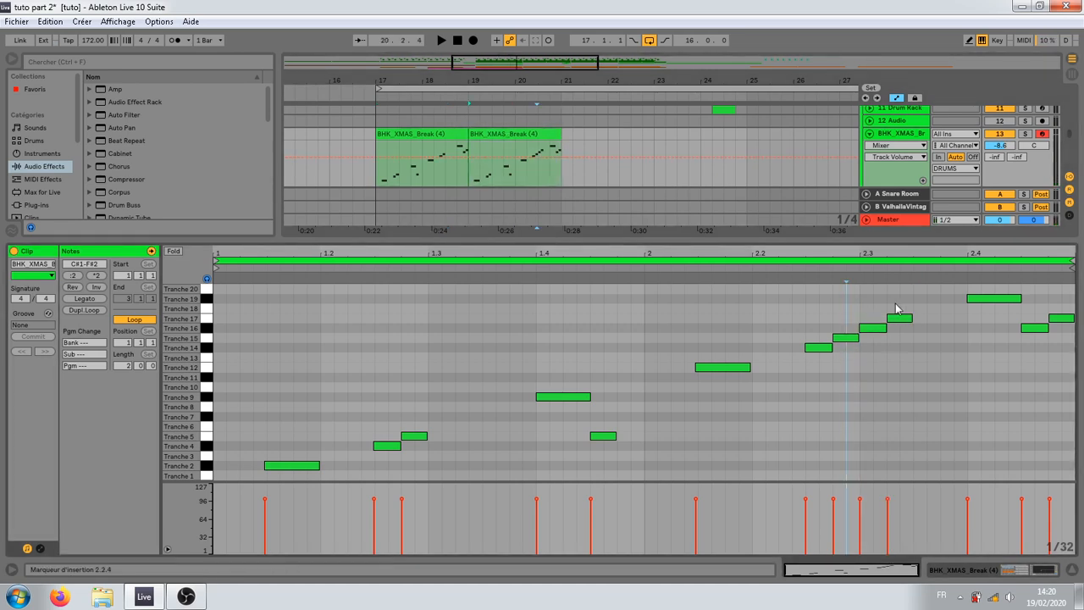
Step: Shift the Tranche 16 and 17 notes at beat 2.3 of the second break clip later, to just before 2.3.3
{"action": "left_click_drag", "start_coordinate": [881, 305], "coordinate": [912, 357]}
{"action": "key", "text": "Right"}
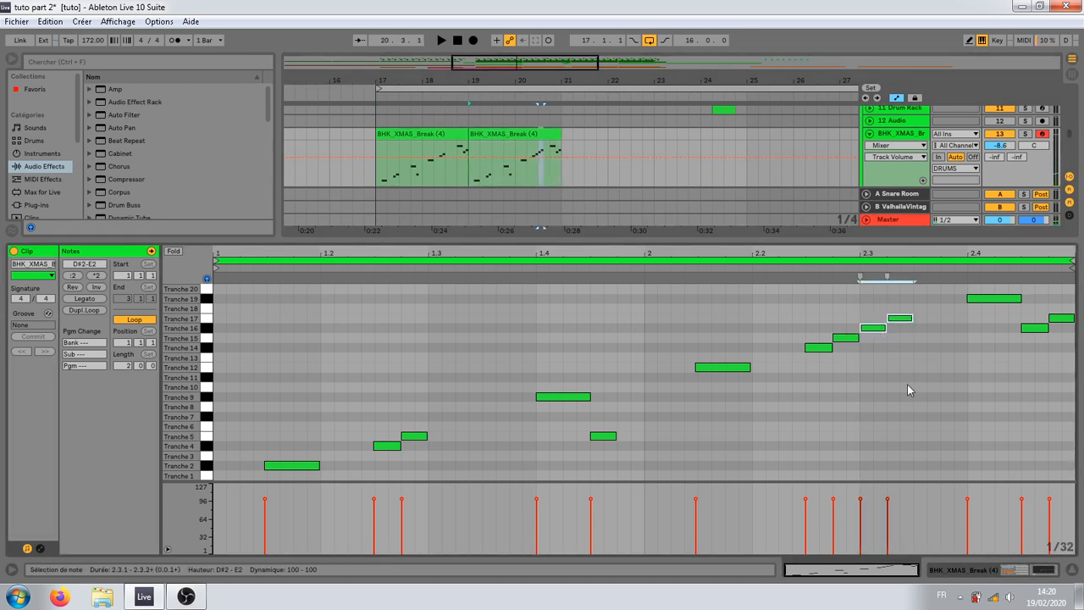
{"action": "key", "text": "Left"}
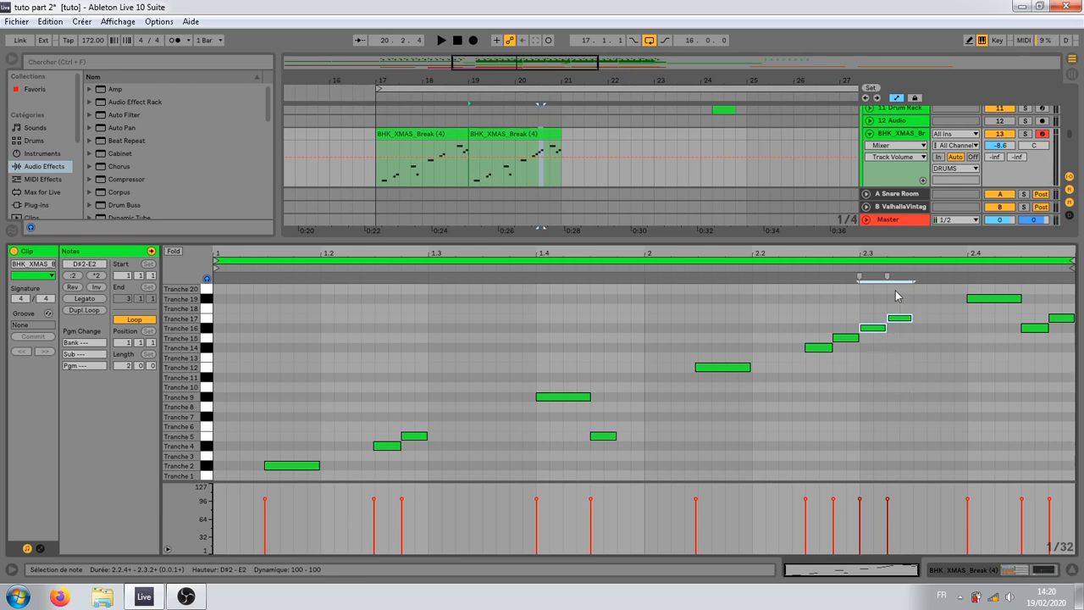
{"action": "left_click_drag", "start_coordinate": [902, 255], "coordinate": [902, 335]}
{"action": "key", "text": "Right"}
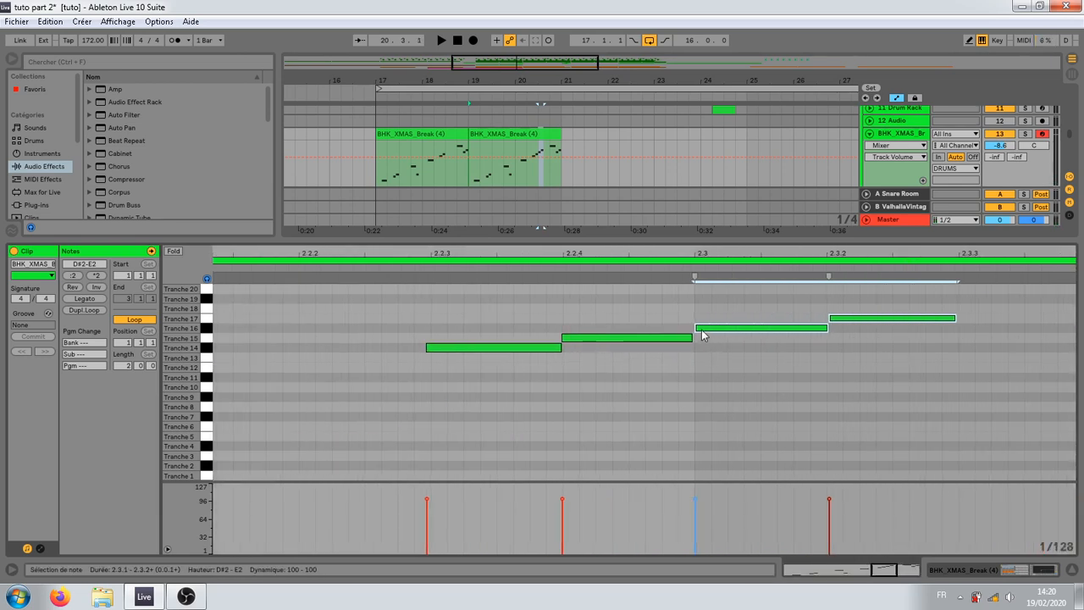
{"action": "key", "text": "Left"}
{"action": "key", "text": "Right"}
{"action": "key", "text": "Left"}
{"action": "left_click_drag", "start_coordinate": [743, 254], "coordinate": [672, 214]}
{"action": "left_click_drag", "start_coordinate": [673, 330], "coordinate": [773, 329]}
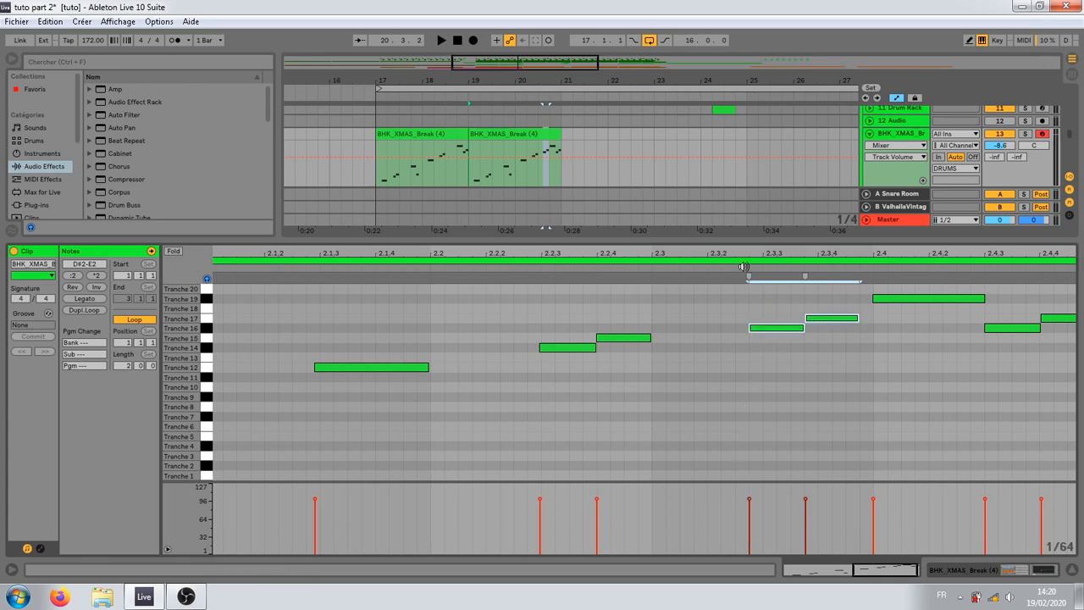
{"action": "left_click", "coordinate": [761, 270]}
{"action": "left_click", "coordinate": [751, 267]}
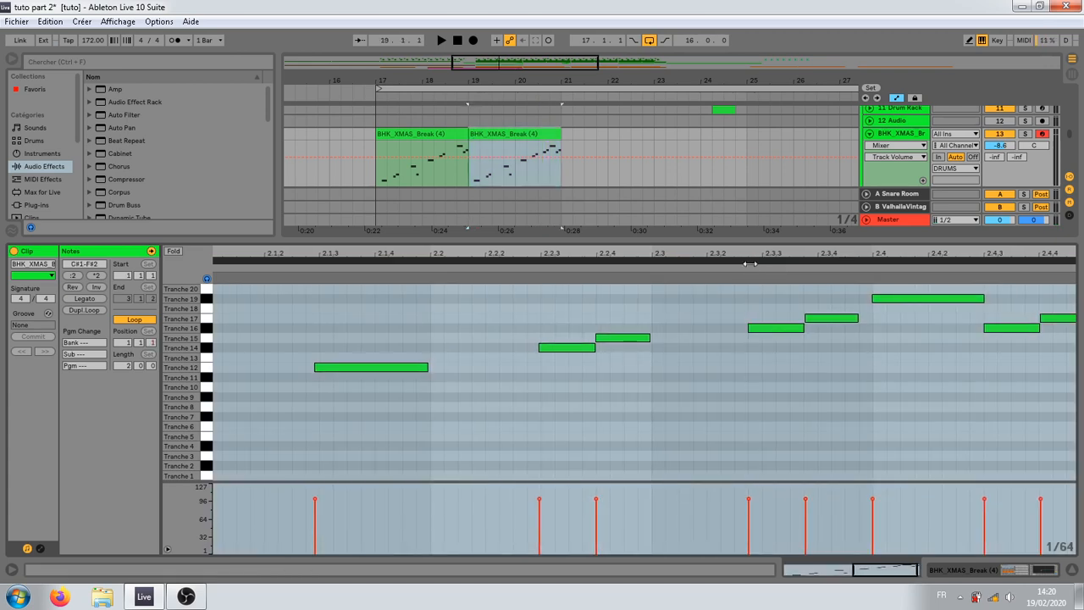
{"action": "left_click_drag", "start_coordinate": [757, 254], "coordinate": [737, 203]}
Step: Play the full arrangement from bar 16 to hear both break clips with the drums and bass
{"action": "left_click", "coordinate": [316, 154]}
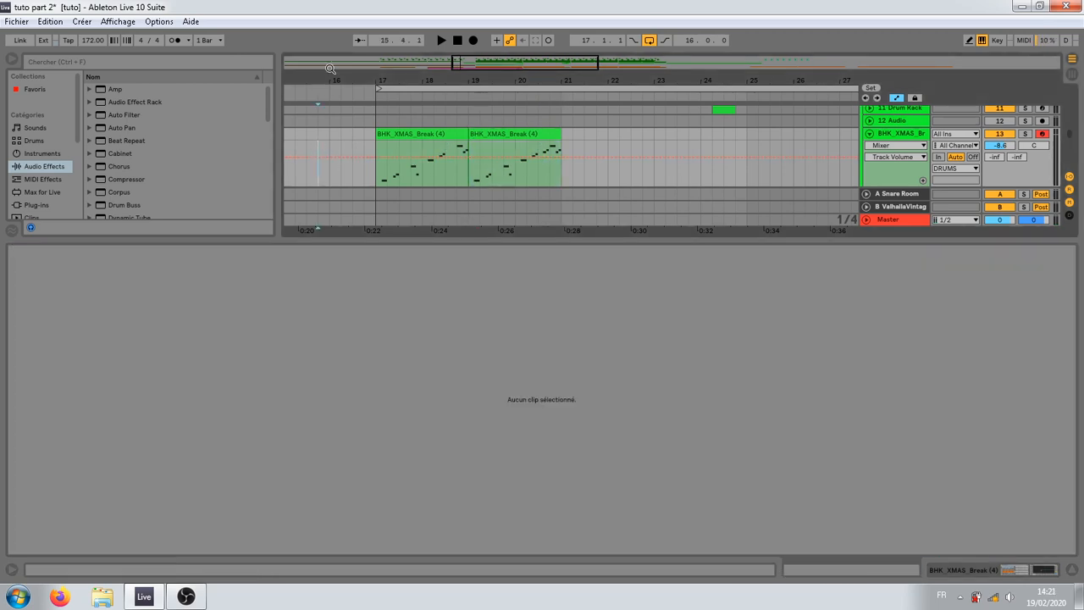
{"action": "left_click_drag", "start_coordinate": [333, 67], "coordinate": [350, 68]}
{"action": "left_click_drag", "start_coordinate": [812, 72], "coordinate": [462, 68]}
{"action": "left_click_drag", "start_coordinate": [482, 243], "coordinate": [482, 412]}
{"action": "scroll", "coordinate": [497, 146], "scroll_direction": "up", "scroll_amount": 2}
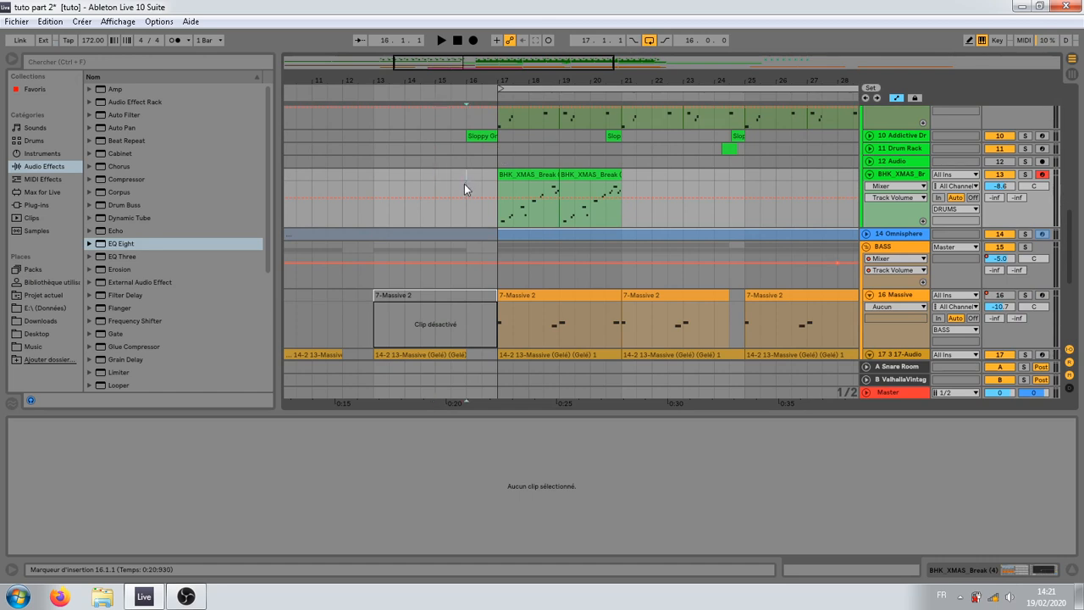
{"action": "key", "text": "space"}
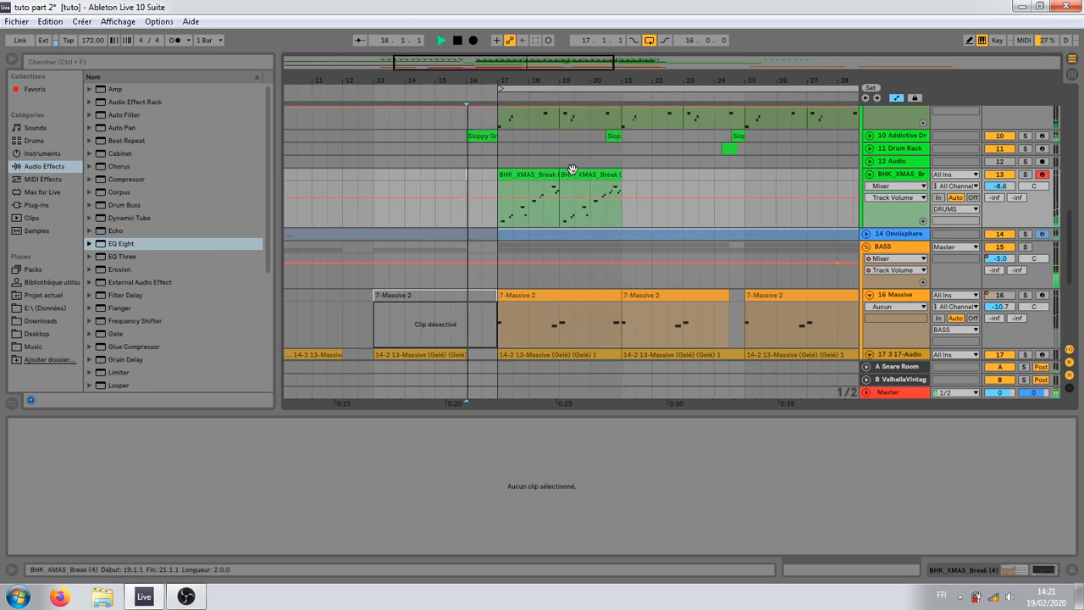
{"action": "left_click", "coordinate": [598, 190]}
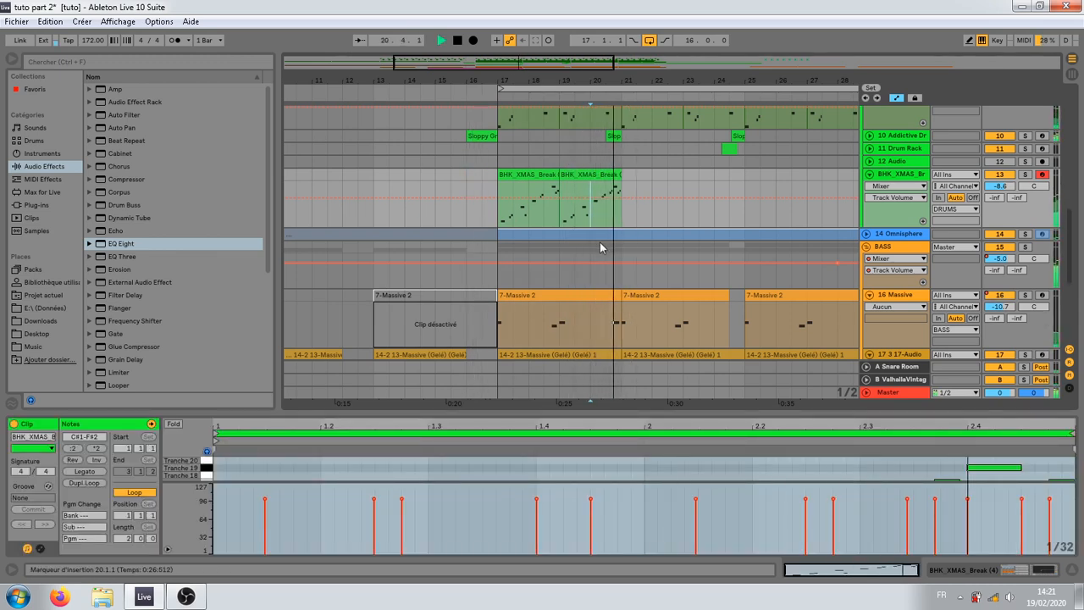
{"action": "key", "text": "space"}
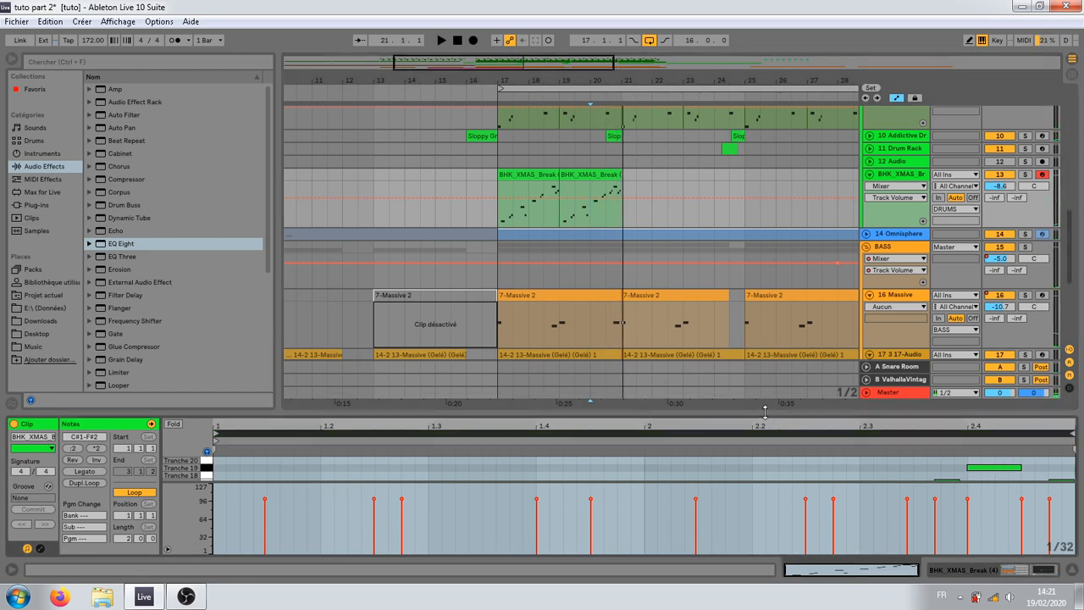
Step: Move the second clip's shifted Tranche 16 and 17 notes to 2.3.3 and lower their velocities to about 50
{"action": "left_click_drag", "start_coordinate": [765, 412], "coordinate": [770, 291]}
{"action": "left_click", "coordinate": [948, 311]}
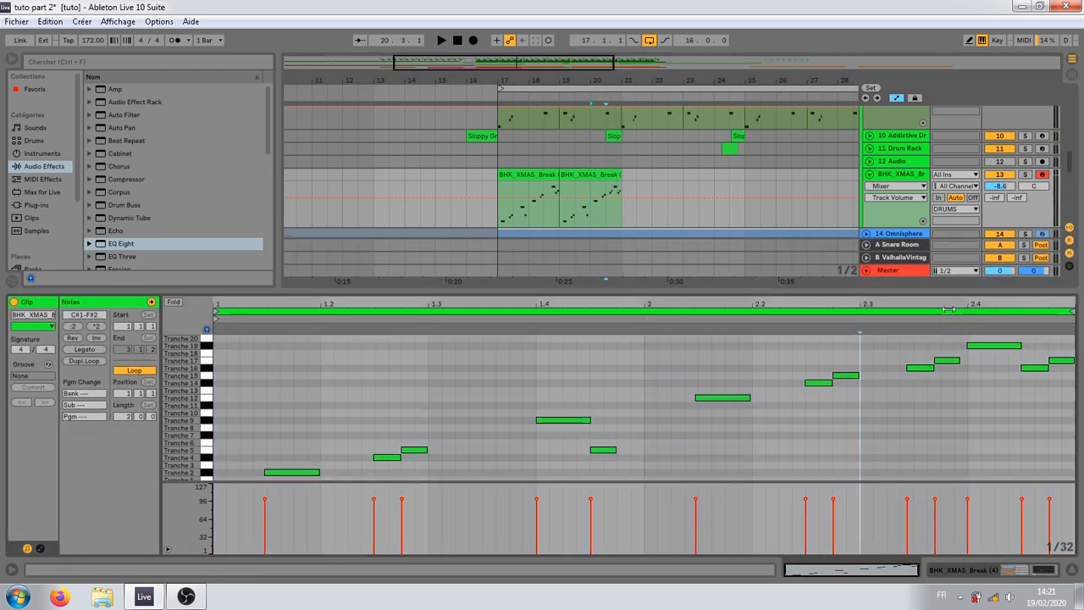
{"action": "double_click", "coordinate": [910, 368]}
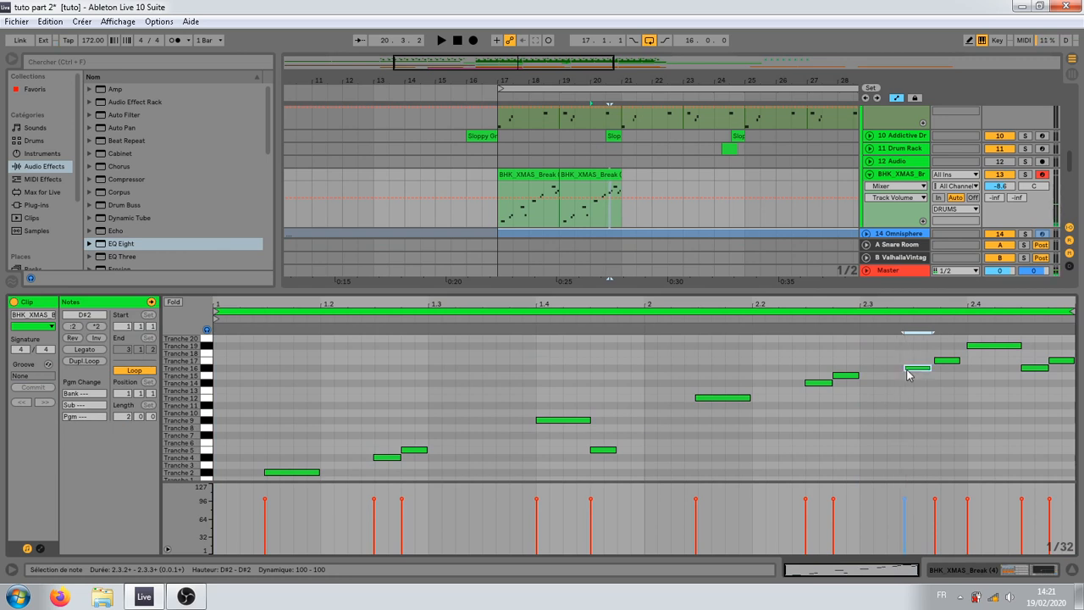
{"action": "left_click_drag", "start_coordinate": [907, 370], "coordinate": [910, 372]}
{"action": "left_click_drag", "start_coordinate": [962, 403], "coordinate": [925, 371]}
{"action": "left_click", "coordinate": [919, 371]}
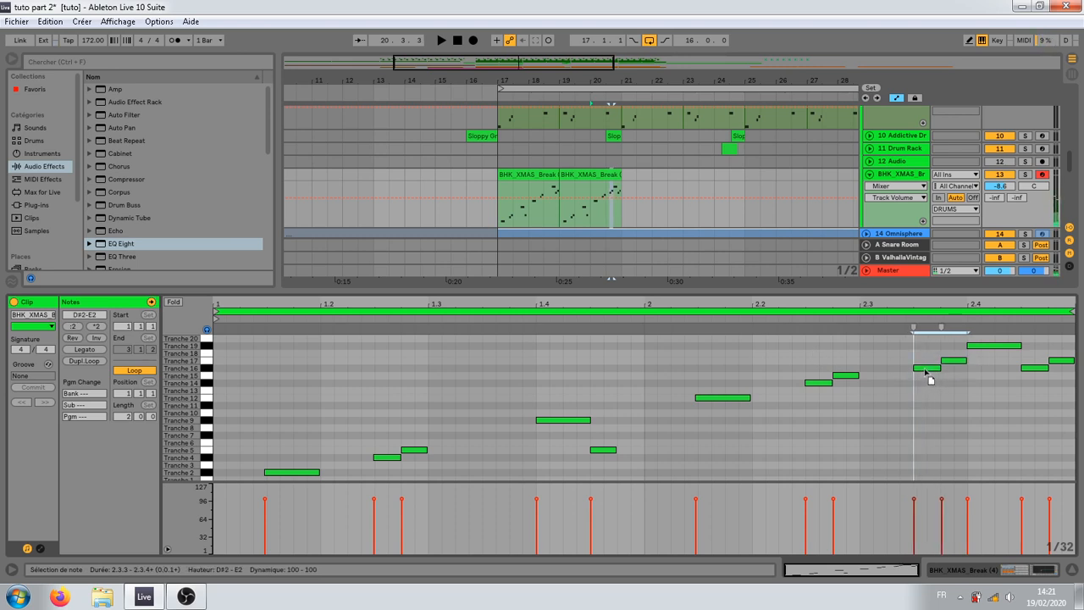
{"action": "left_click_drag", "start_coordinate": [916, 504], "coordinate": [915, 525]}
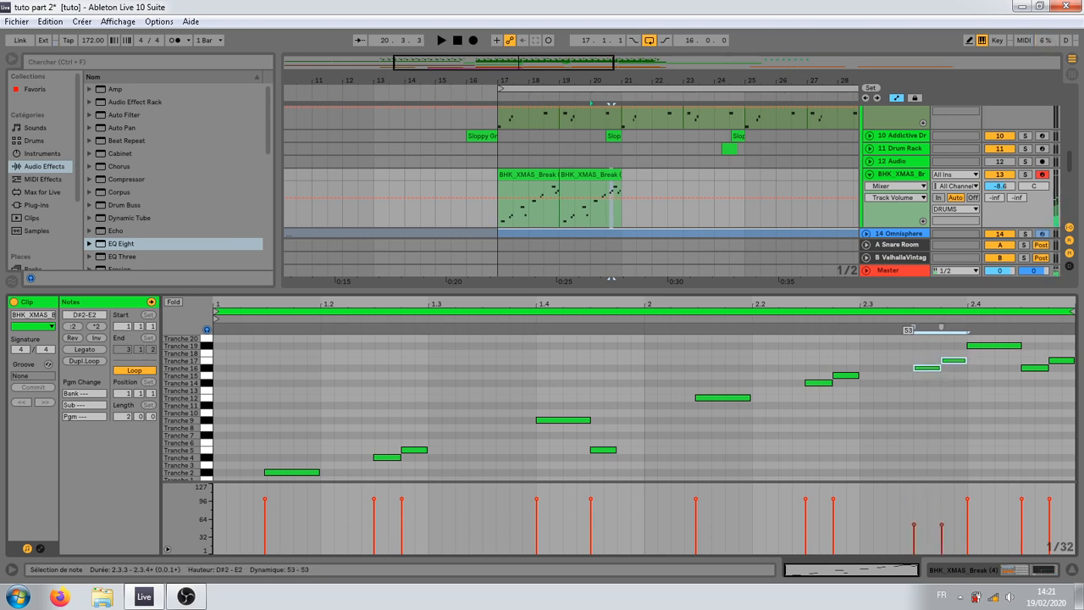
{"action": "left_click", "coordinate": [885, 307]}
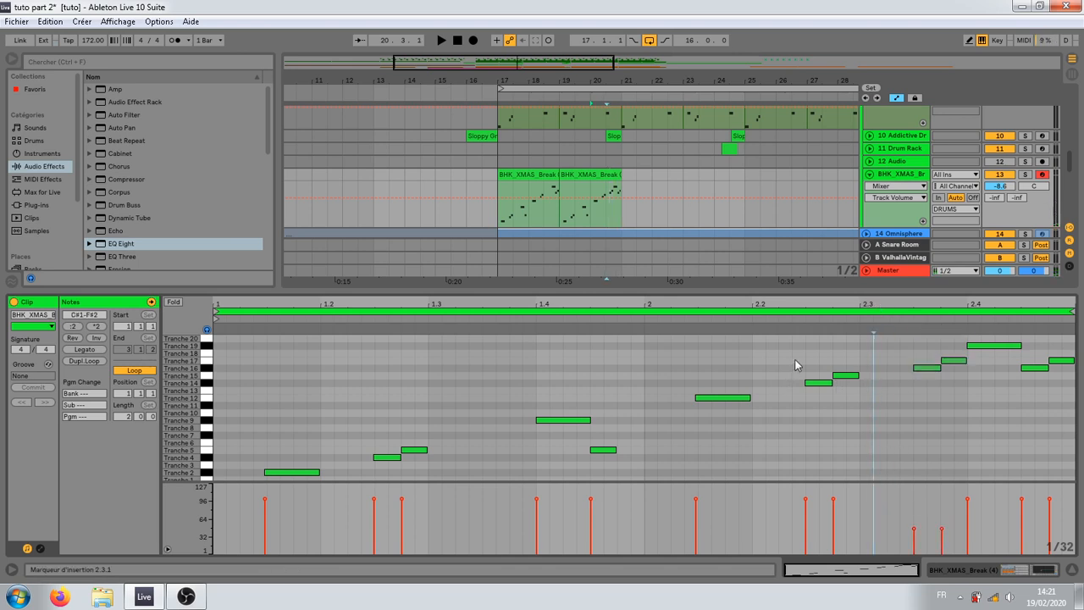
Step: Duplicate the second clip's Tranche 14 and 15 notes right after themselves at beat 2.3 and play the result
{"action": "left_click_drag", "start_coordinate": [796, 366], "coordinate": [857, 386]}
{"action": "key", "text": "ctrl+d"}
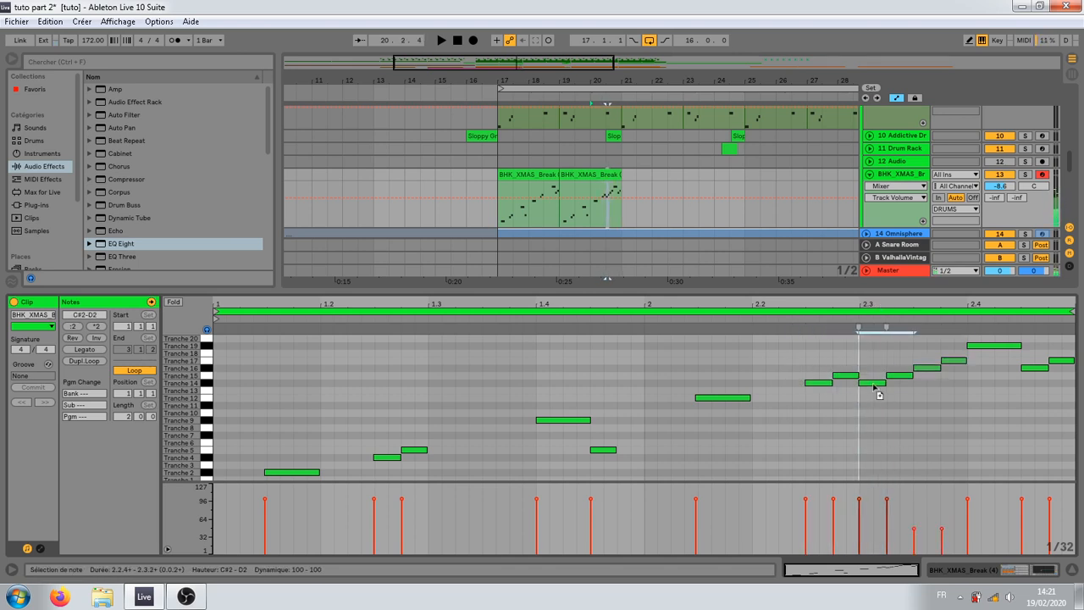
{"action": "left_click", "coordinate": [638, 328]}
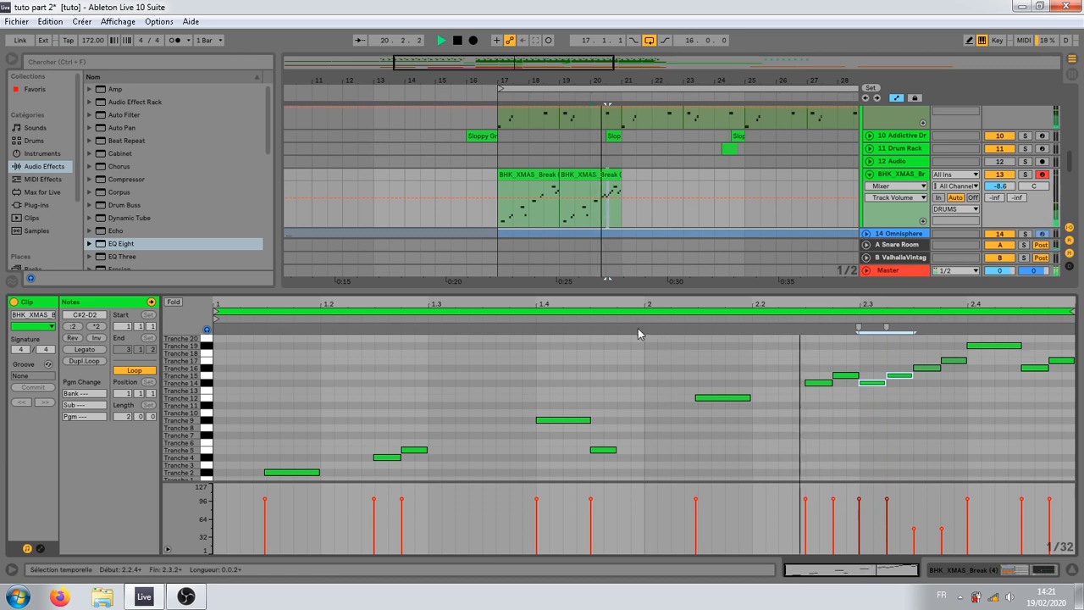
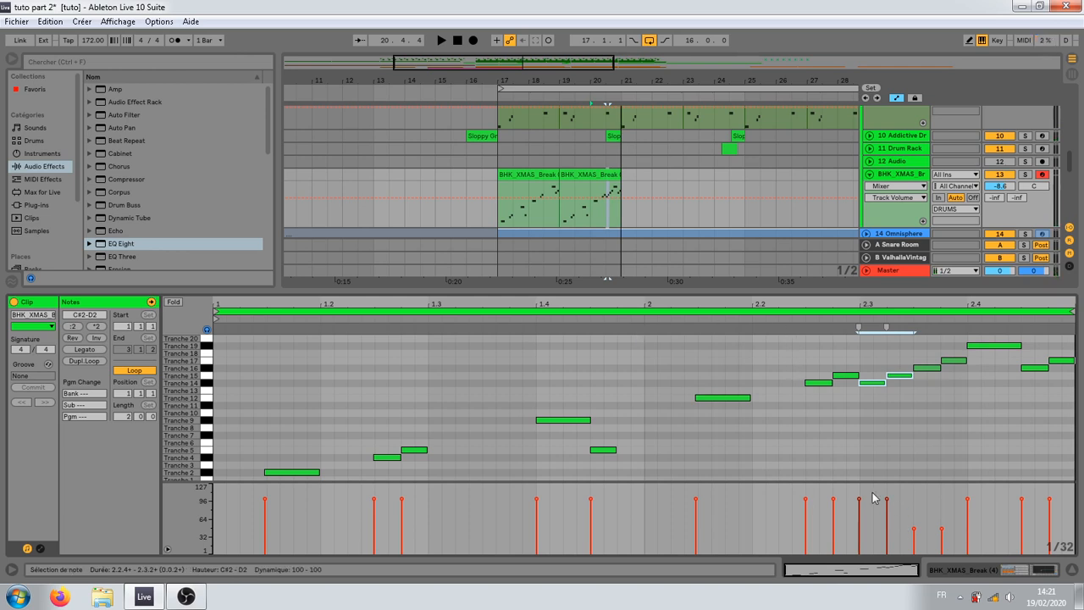
Step: Lower the duplicated Tranche 14 and 15 notes at 2.3 to velocity about 75 and the closing Tranche 16 and 17 notes to about 80
{"action": "left_click_drag", "start_coordinate": [862, 505], "coordinate": [862, 508]}
{"action": "left_click", "coordinate": [901, 505]}
{"action": "mouse_move", "coordinate": [1003, 506]}
{"action": "left_mouse_down"}
{"action": "mouse_move", "coordinate": [1064, 520]}
{"action": "mouse_move", "coordinate": [1048, 516]}
{"action": "left_mouse_up"}
{"action": "left_click", "coordinate": [1041, 513]}
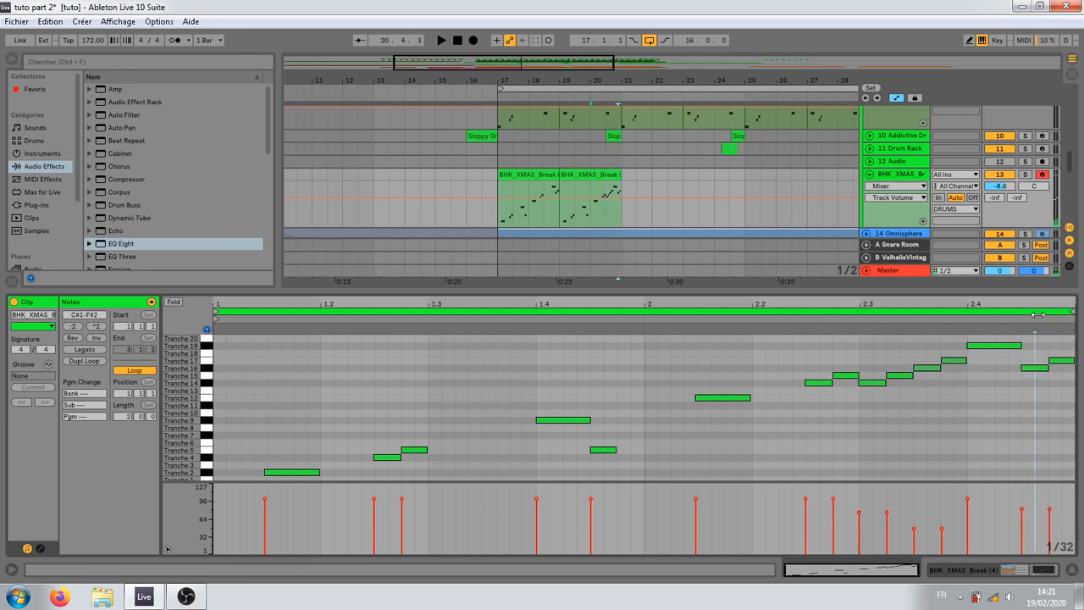
Step: Trim the start of the Tranche 16 note near 2.4.3 slightly so it clears the preceding Tranche 19 note
{"action": "left_click_drag", "start_coordinate": [1042, 307], "coordinate": [1040, 356]}
{"action": "left_click_drag", "start_coordinate": [949, 298], "coordinate": [838, 297]}
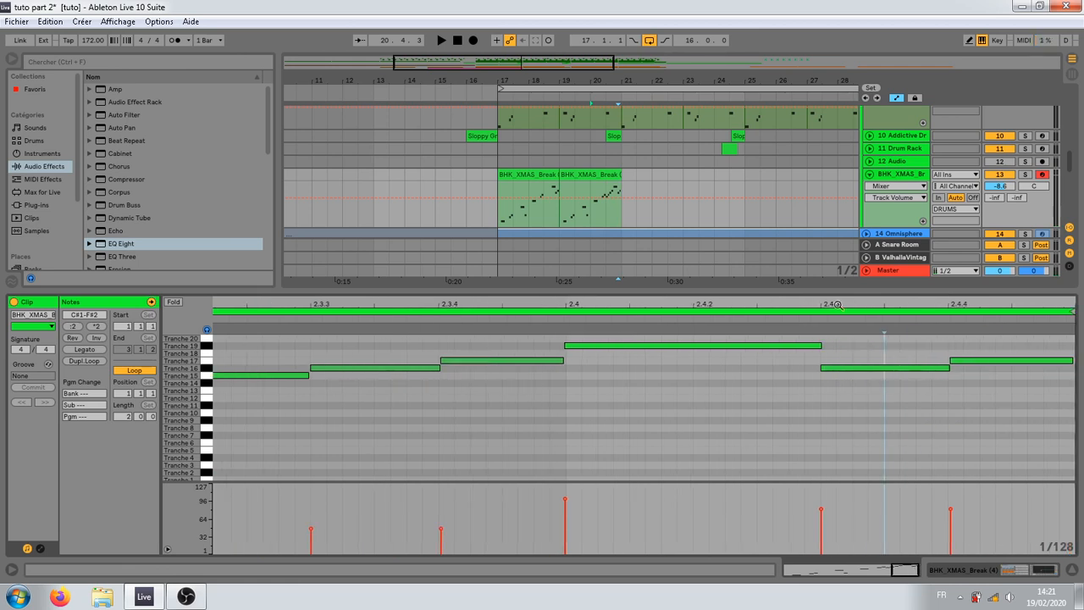
{"action": "left_click", "coordinate": [962, 444]}
{"action": "left_click", "coordinate": [955, 362]}
{"action": "left_click_drag", "start_coordinate": [956, 306], "coordinate": [957, 317]}
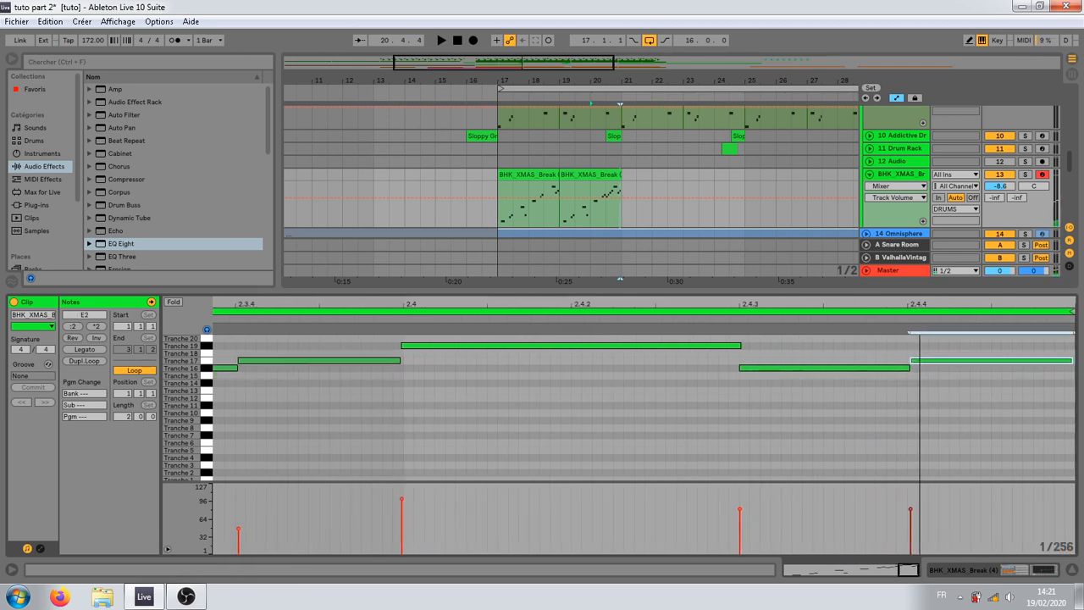
{"action": "left_click", "coordinate": [929, 382]}
{"action": "left_click", "coordinate": [813, 377]}
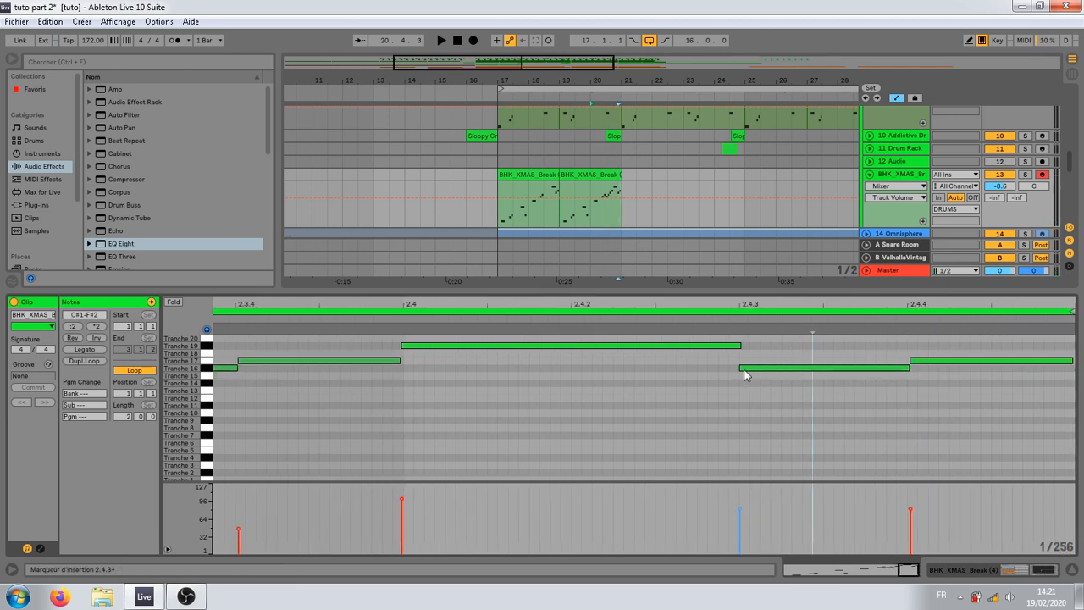
{"action": "left_click", "coordinate": [744, 368]}
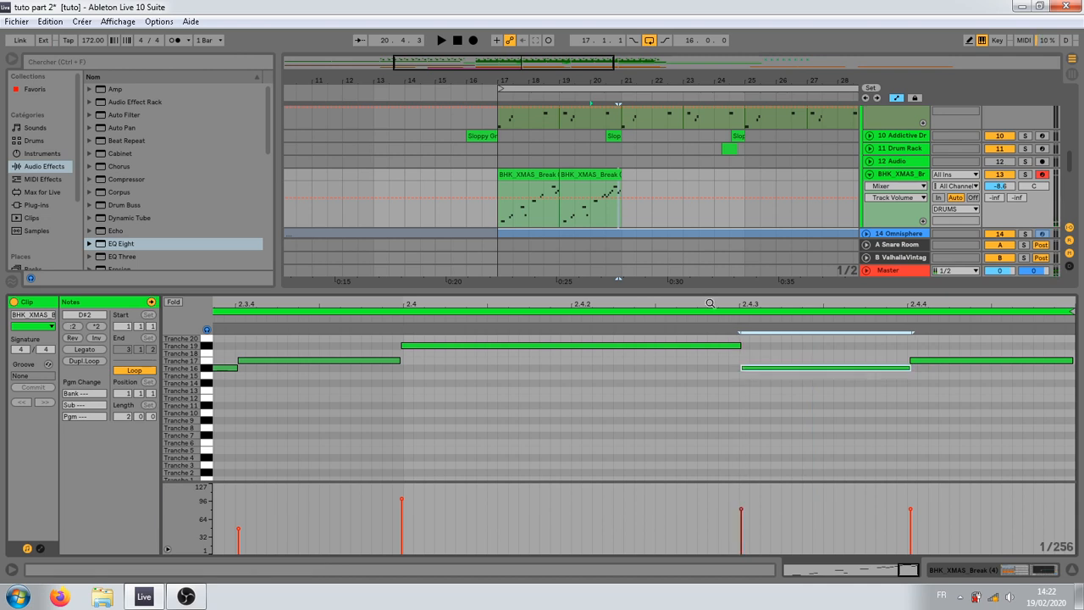
Step: Deactivate the Tranche 19 note at beat 2.4 of the second break clip
{"action": "left_click_drag", "start_coordinate": [709, 303], "coordinate": [710, 262]}
{"action": "left_click", "coordinate": [1004, 361]}
{"action": "left_click", "coordinate": [997, 347]}
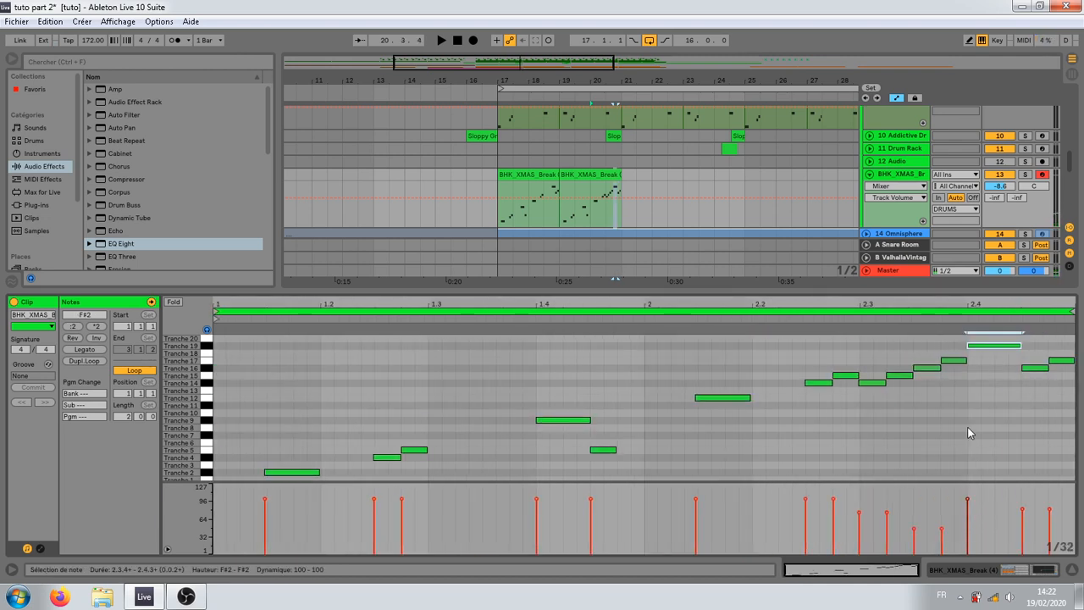
{"action": "left_click", "coordinate": [997, 350]}
{"action": "left_click", "coordinate": [973, 347]}
{"action": "left_click", "coordinate": [996, 347]}
Step: Play the second break clip's ending from around 20.1 with all tracks to check the edited fill
{"action": "left_click", "coordinate": [725, 398]}
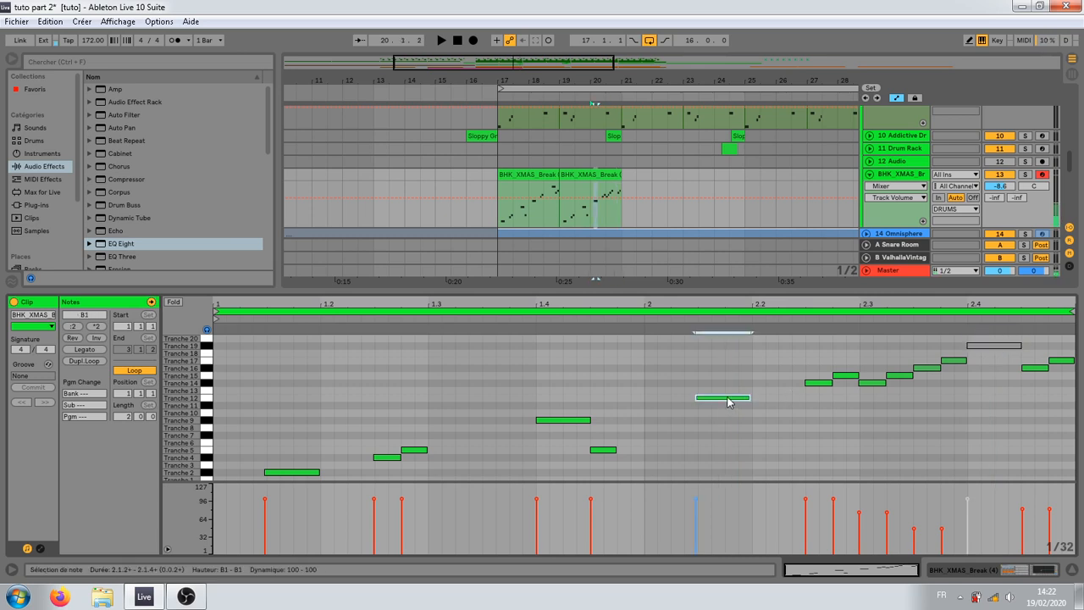
{"action": "left_click", "coordinate": [906, 176]}
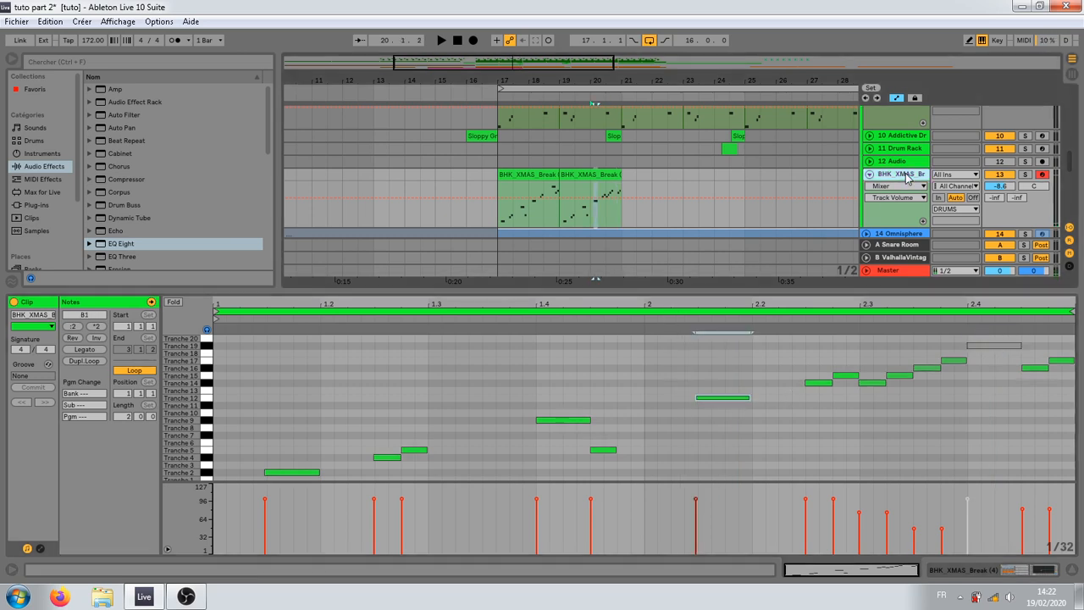
{"action": "key", "text": "space"}
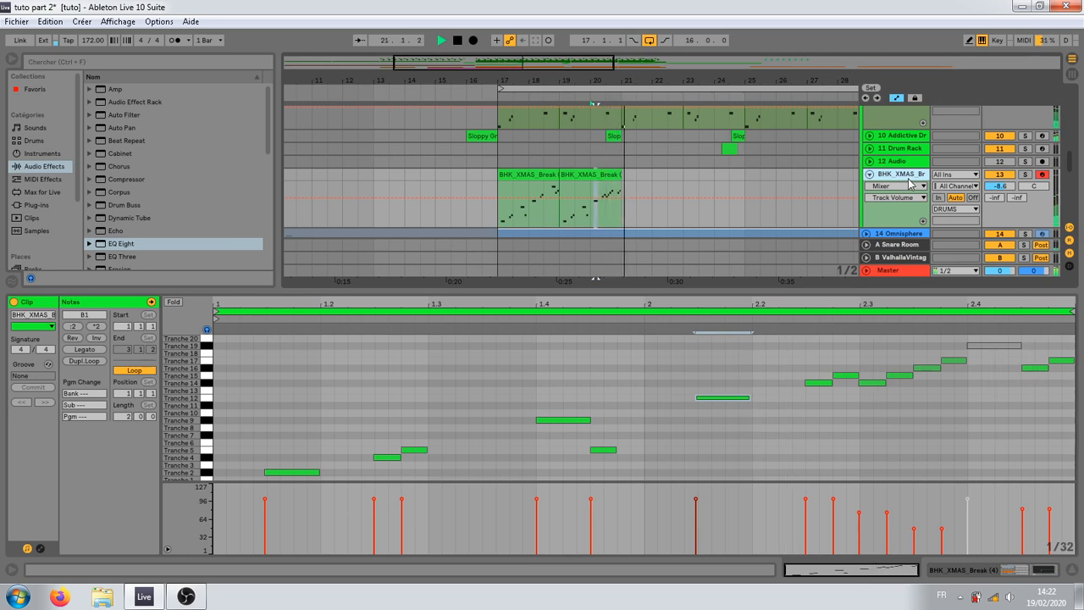
{"action": "key", "text": "space"}
{"action": "left_click", "coordinate": [595, 188]}
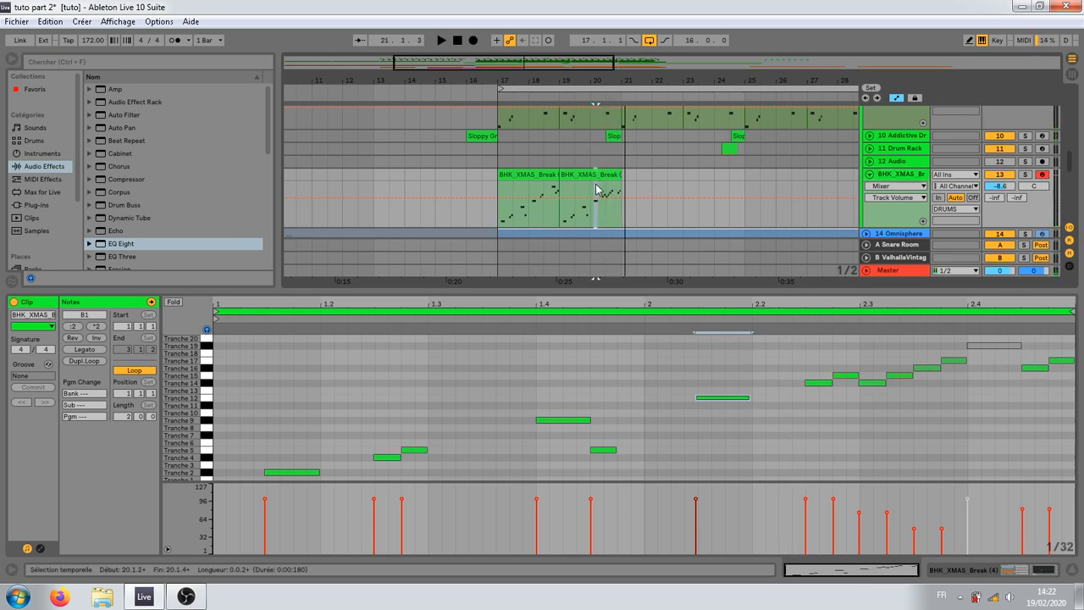
{"action": "left_click", "coordinate": [603, 192]}
{"action": "left_click_drag", "start_coordinate": [613, 82], "coordinate": [612, 127]}
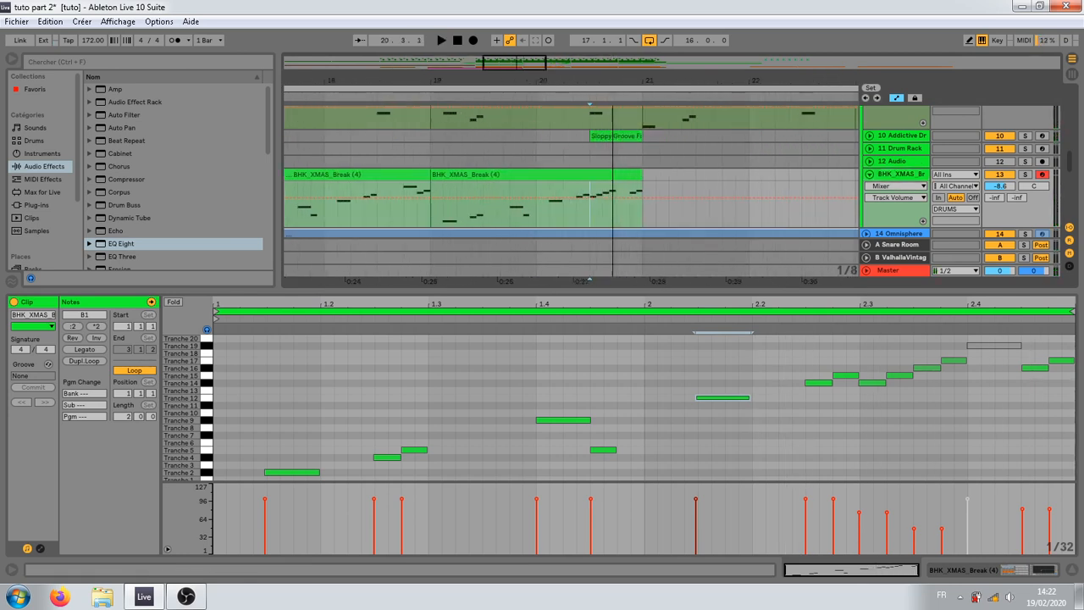
{"action": "left_click", "coordinate": [617, 153]}
{"action": "left_click", "coordinate": [555, 197]}
{"action": "key", "text": "space"}
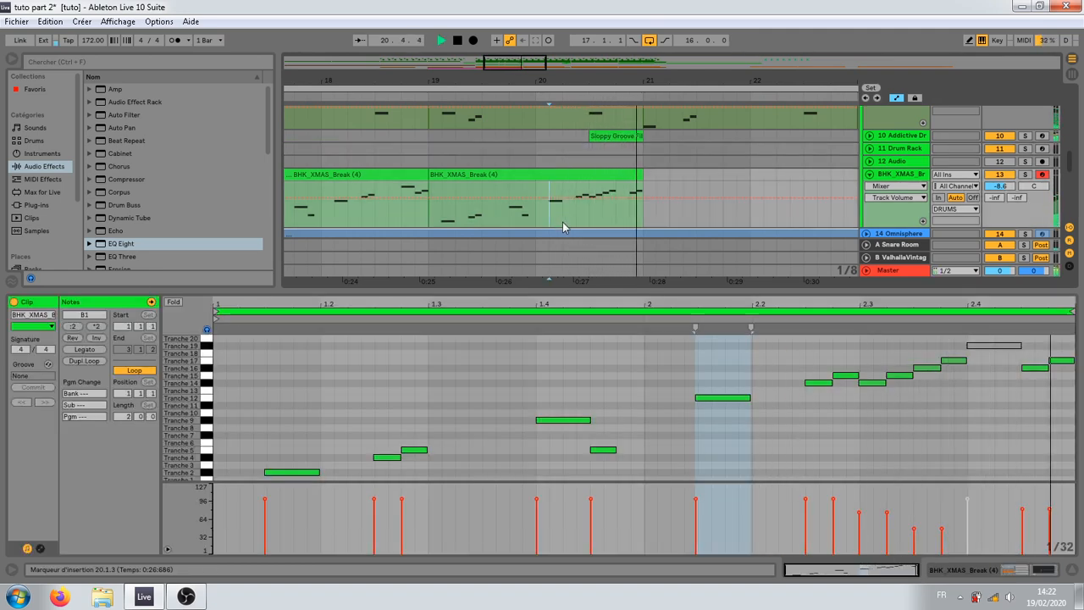
{"action": "key", "text": "space"}
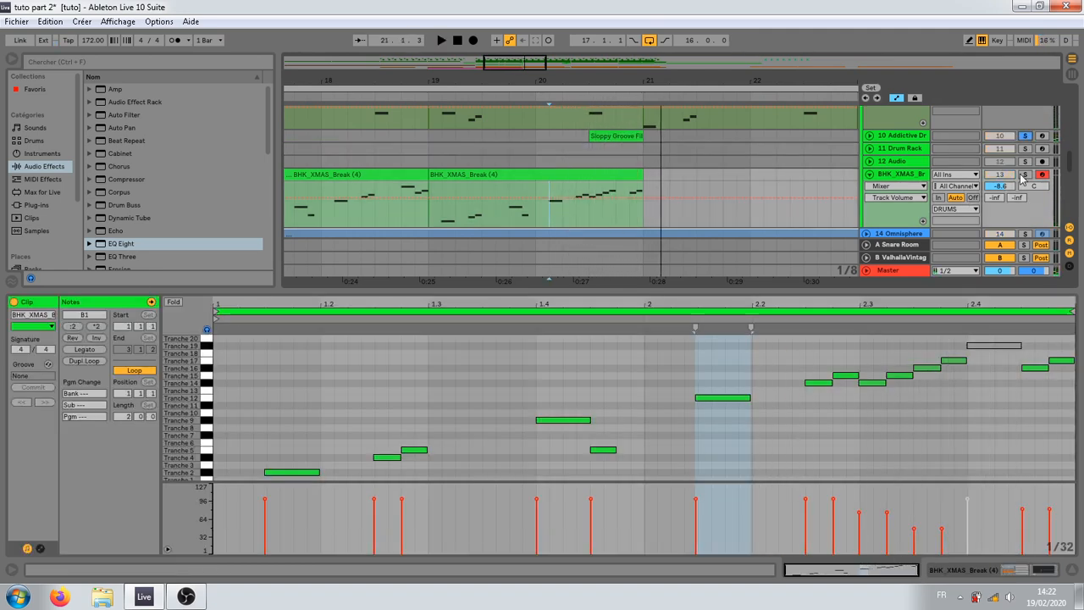
Step: Solo the BHK_XMAS break track along with the Addictive Drums track and play the ending of the second break clip
{"action": "left_click", "coordinate": [1023, 173]}
{"action": "key", "text": "space"}
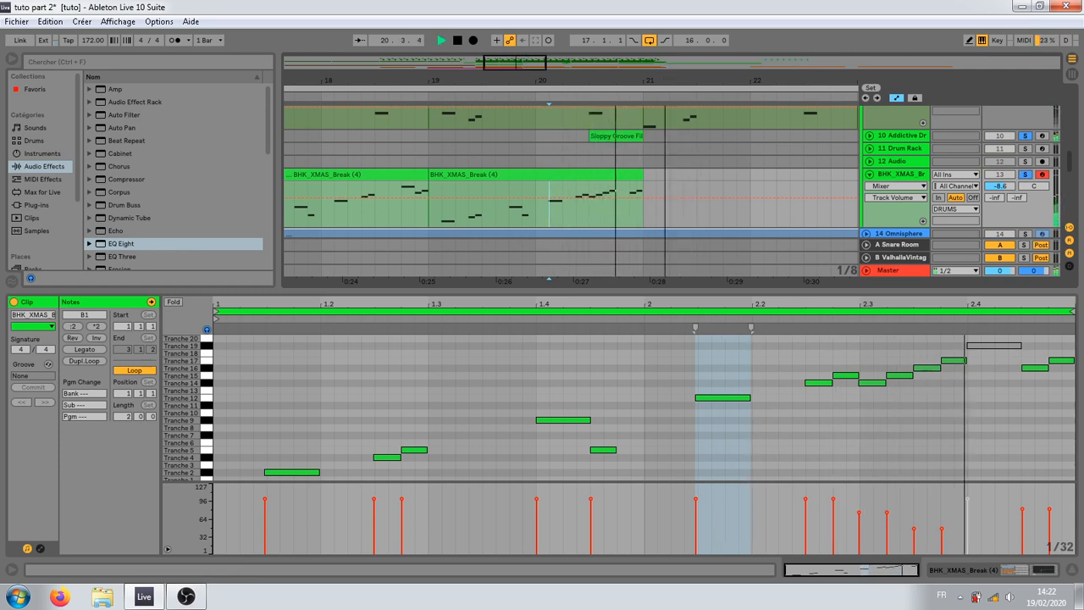
{"action": "left_click_drag", "start_coordinate": [664, 81], "coordinate": [665, 27]}
{"action": "key", "text": "space"}
Step: Duplicate the two BHK_XMAS break clips spanning bars 17 to 21 so the copies start at bar 21
{"action": "left_click", "coordinate": [683, 196]}
{"action": "left_click_drag", "start_coordinate": [660, 173], "coordinate": [576, 198]}
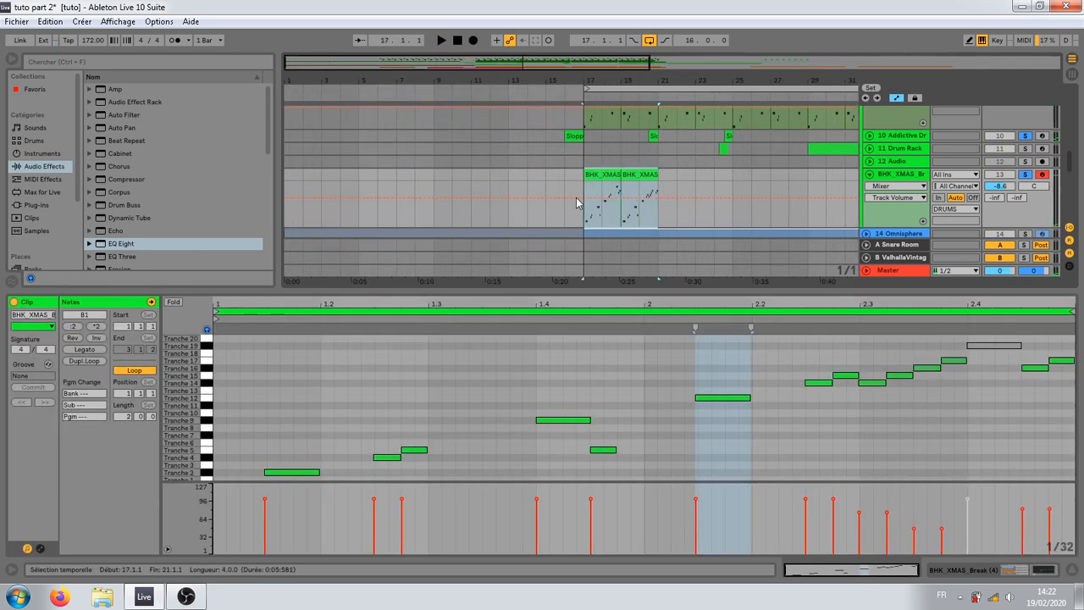
{"action": "key", "text": "ctrl+d"}
{"action": "left_click", "coordinate": [658, 222]}
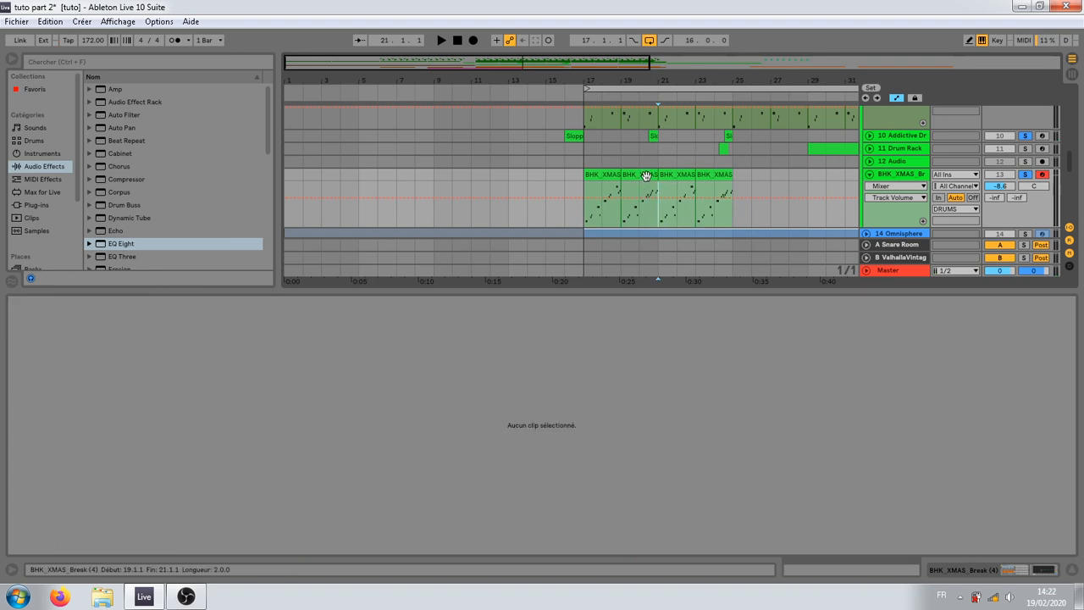
Step: Replace the break clip at bar 19 with a duplicate of the first break clip from bar 17
{"action": "left_click", "coordinate": [646, 176]}
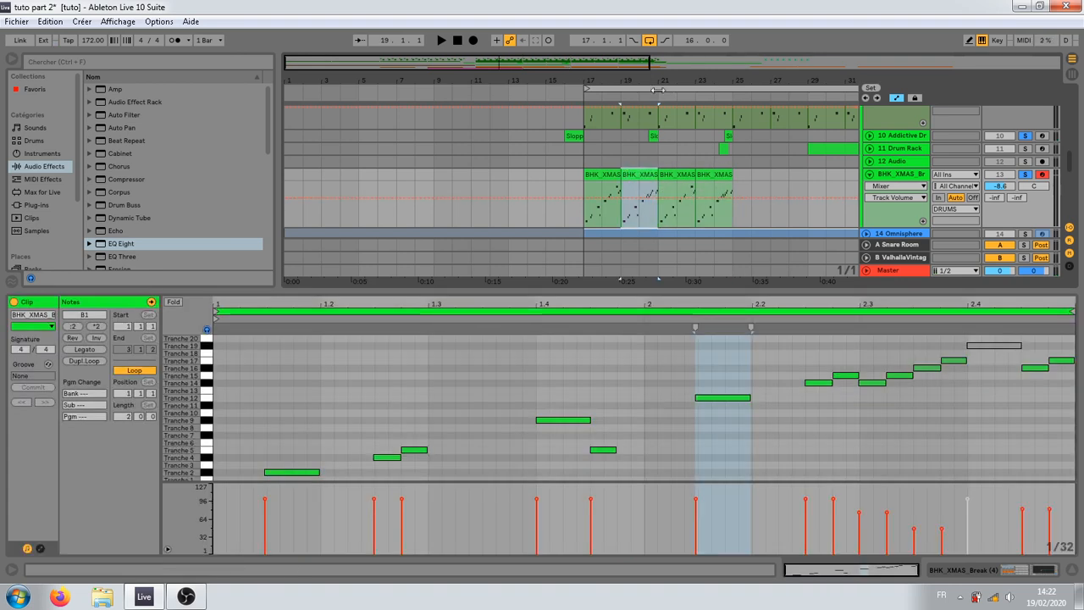
{"action": "left_click_drag", "start_coordinate": [662, 81], "coordinate": [556, 82]}
{"action": "left_click", "coordinate": [441, 175]}
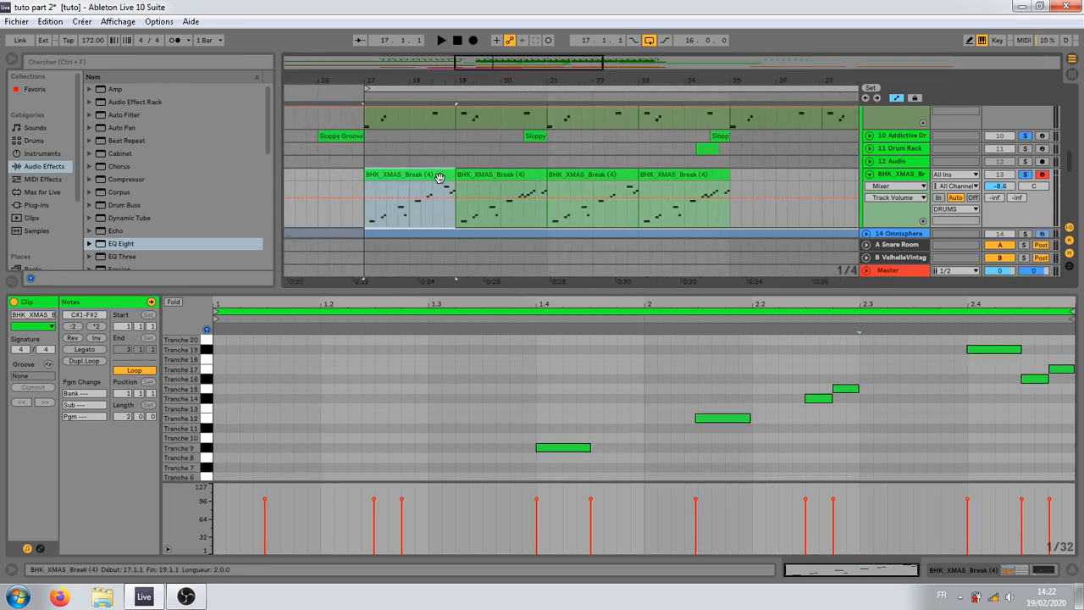
{"action": "key", "text": "ctrl+d"}
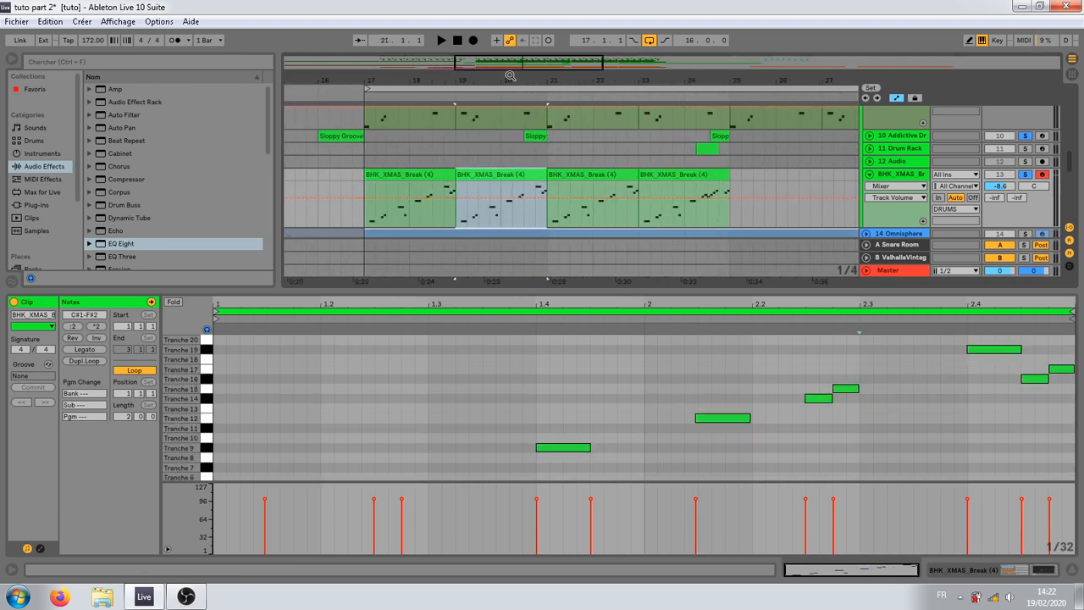
Step: In the break clip at bar 23, add a Tranche 6 note after the Tranche 5 note at 1.4.3, both at velocity about 50
{"action": "left_click_drag", "start_coordinate": [509, 80], "coordinate": [519, 100]}
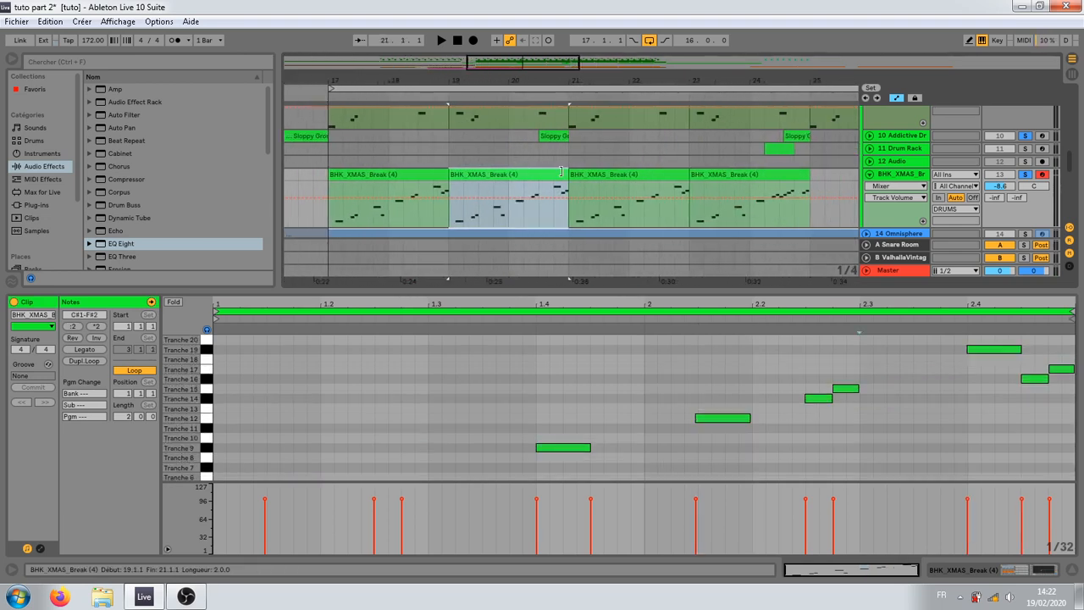
{"action": "left_click", "coordinate": [766, 174]}
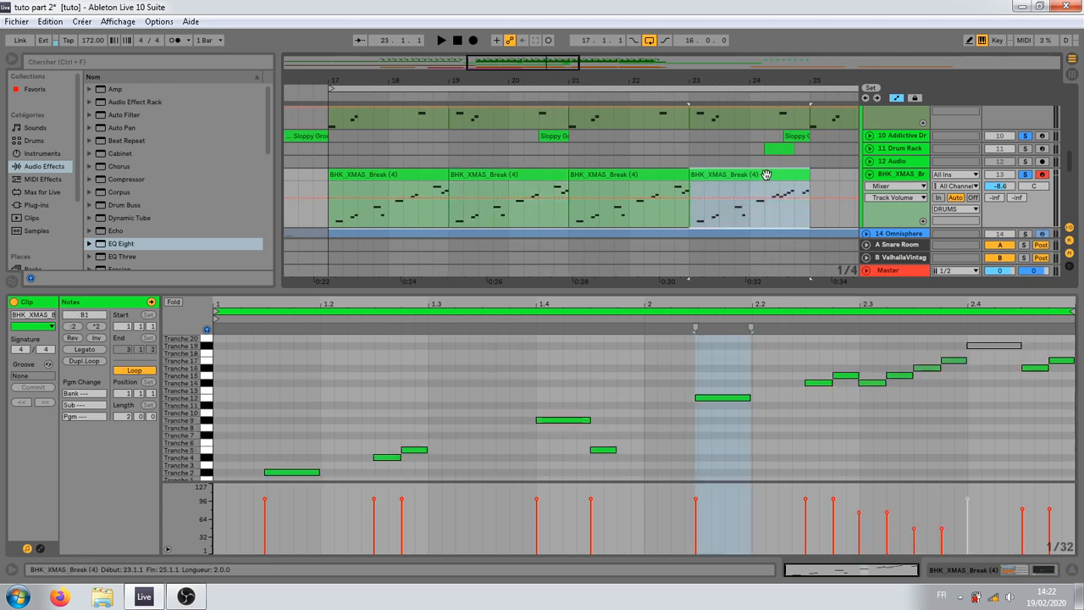
{"action": "left_click", "coordinate": [862, 403]}
{"action": "mouse_move", "coordinate": [927, 353]}
{"action": "left_mouse_down"}
{"action": "mouse_move", "coordinate": [946, 381]}
{"action": "mouse_move", "coordinate": [900, 370]}
{"action": "mouse_move", "coordinate": [624, 370]}
{"action": "mouse_move", "coordinate": [608, 377]}
{"action": "mouse_move", "coordinate": [610, 451]}
{"action": "left_mouse_up"}
{"action": "left_click", "coordinate": [557, 364]}
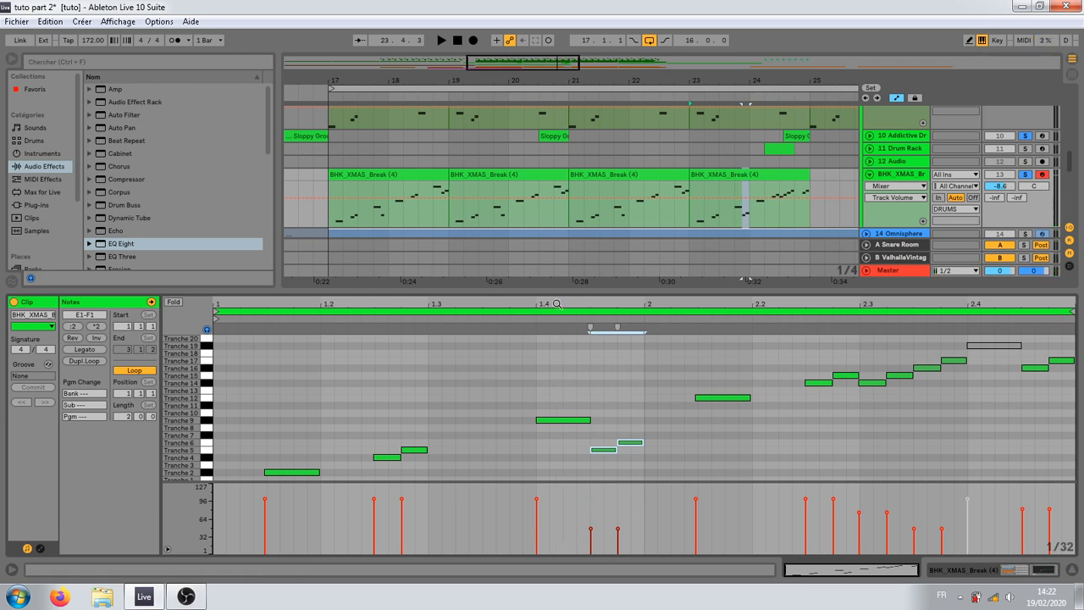
Step: Copy the first break clip to bar 9 and duplicate it twice to fill bars 9 to 15
{"action": "left_click_drag", "start_coordinate": [596, 83], "coordinate": [506, 82]}
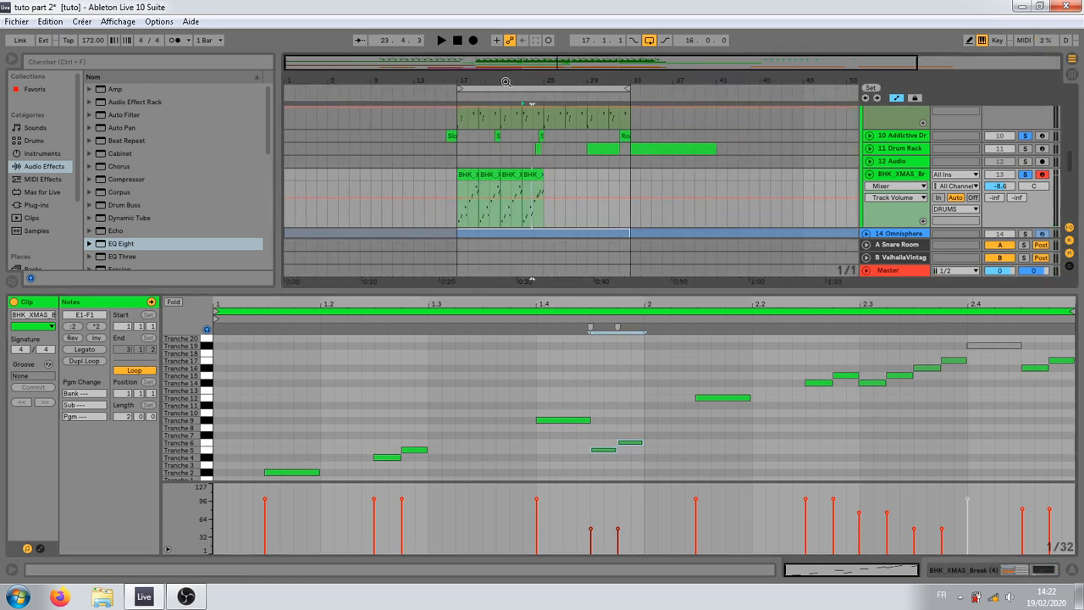
{"action": "mouse_move", "coordinate": [462, 177]}
{"action": "left_mouse_down"}
{"action": "mouse_move", "coordinate": [416, 201]}
{"action": "mouse_move", "coordinate": [382, 183]}
{"action": "left_mouse_up"}
{"action": "key", "text": "ctrl+d"}
{"action": "key", "text": "ctrl+d"}
Step: Remove the track solos and play the arrangement from bar 9 to hear the added break clips in the full mix
{"action": "left_click", "coordinate": [367, 198]}
{"action": "key", "text": "space"}
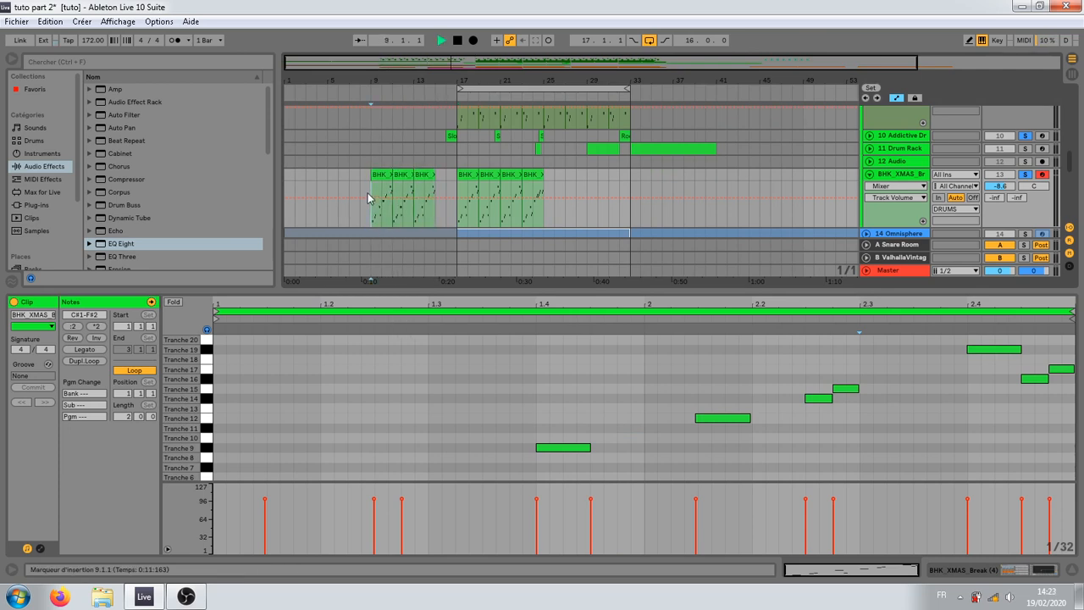
{"action": "left_click", "coordinate": [1025, 174]}
{"action": "key", "text": "space"}
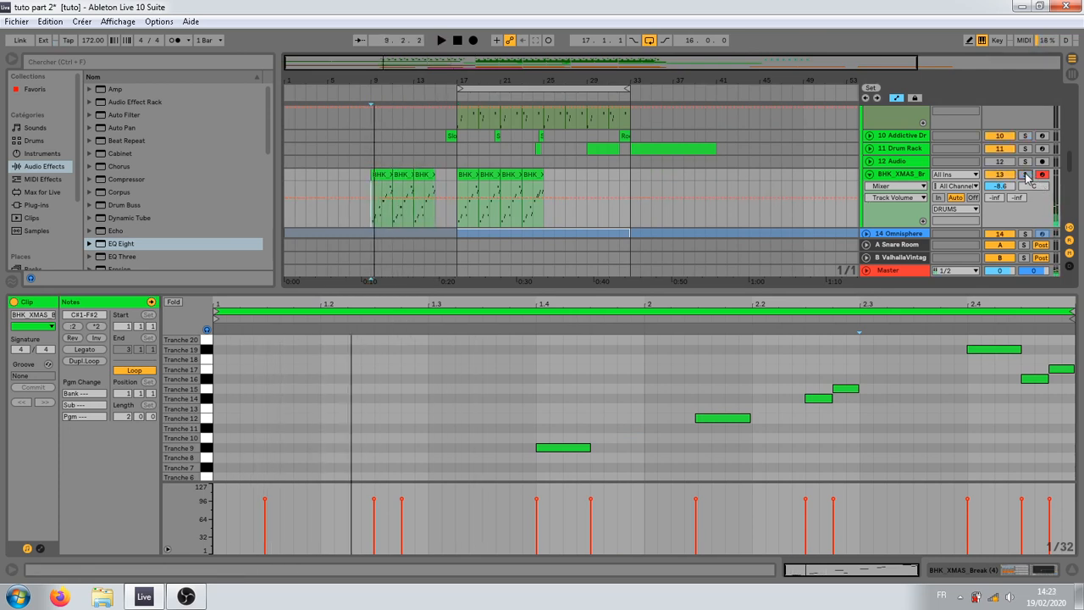
{"action": "key", "text": "space"}
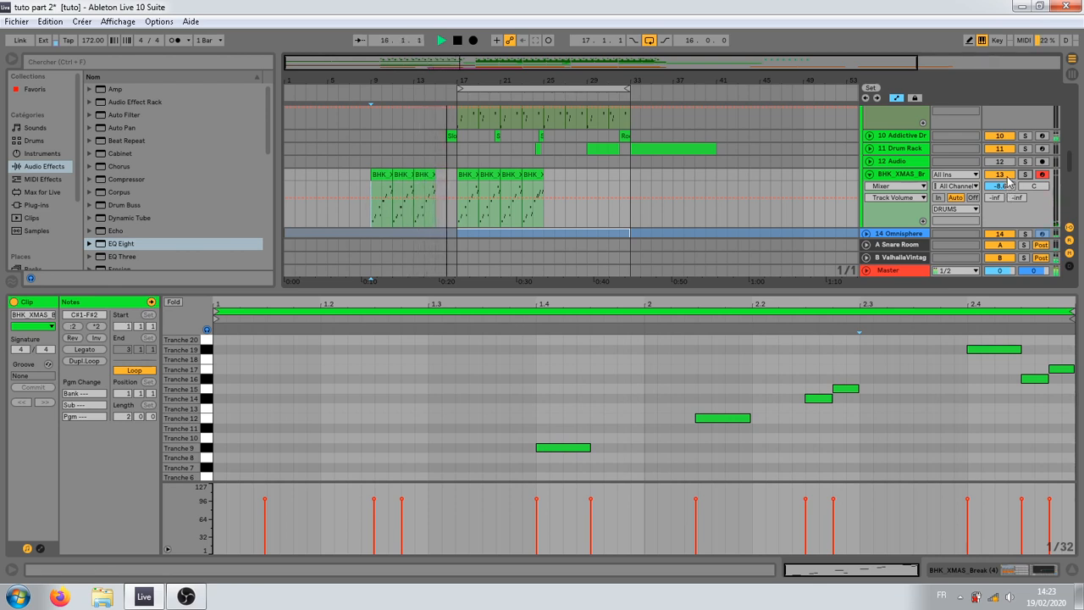
{"action": "key", "text": "space"}
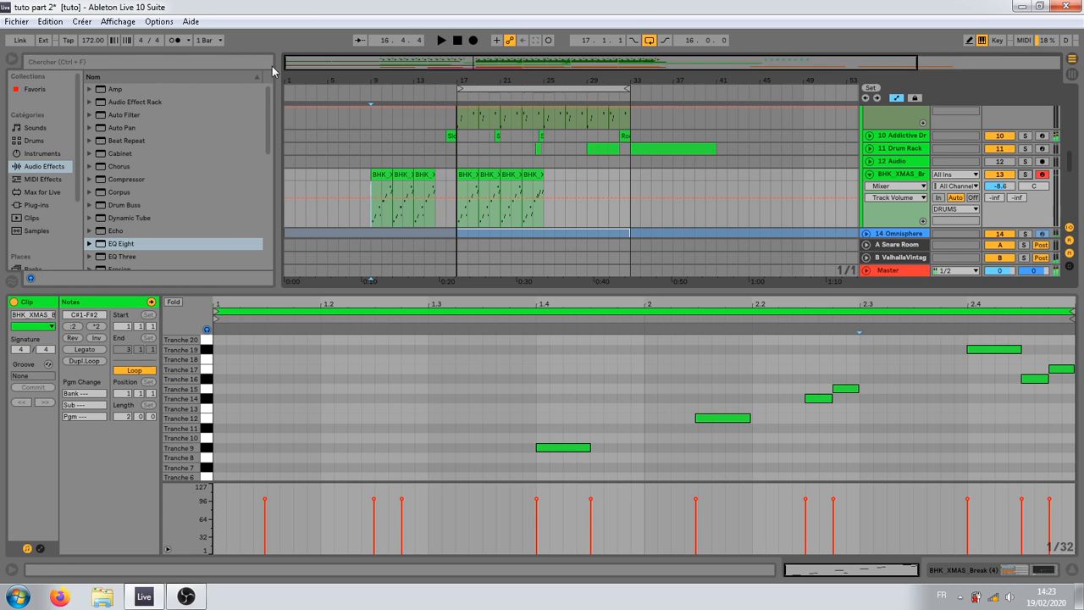
Step: Deactivate the short KICK clip at bar 16
{"action": "left_click", "coordinate": [442, 152]}
{"action": "scroll", "coordinate": [454, 154], "scroll_direction": "up", "scroll_amount": 5}
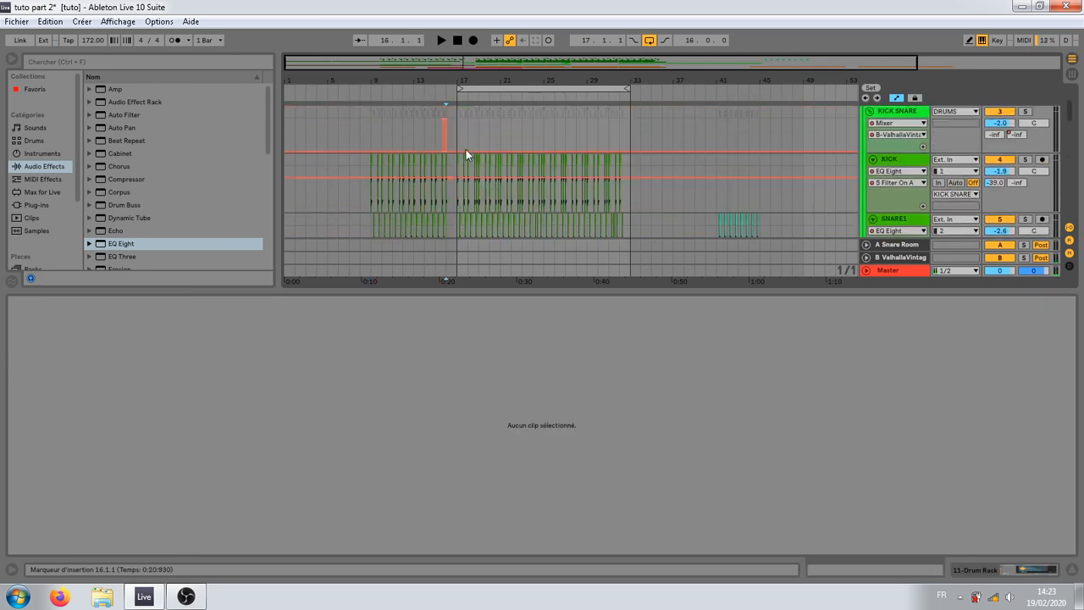
{"action": "left_click_drag", "start_coordinate": [443, 68], "coordinate": [443, 157]}
{"action": "left_click", "coordinate": [621, 159]}
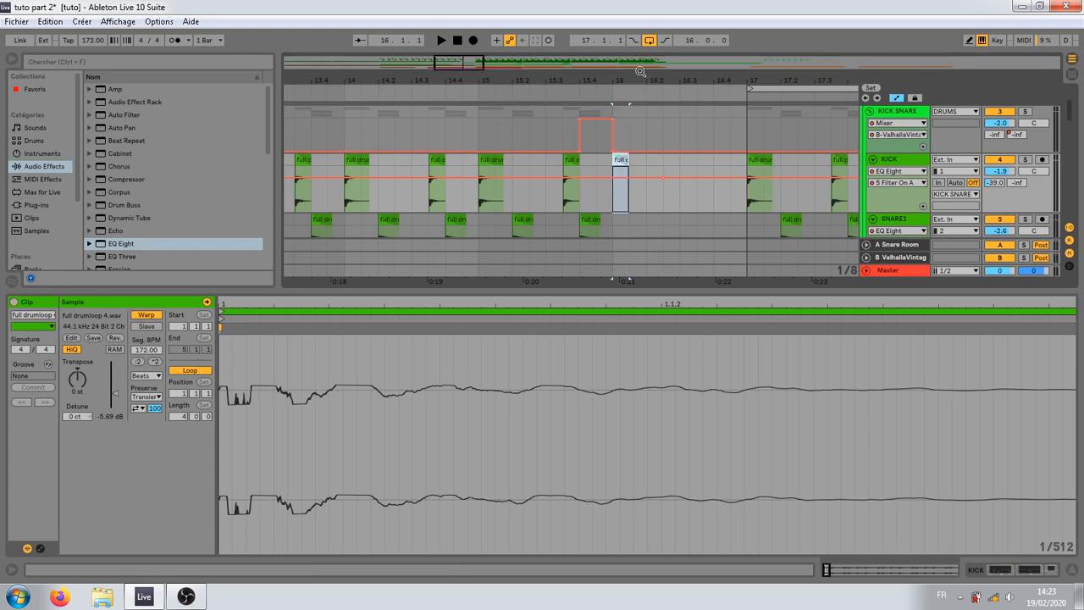
{"action": "left_click_drag", "start_coordinate": [642, 75], "coordinate": [637, 10]}
Step: Enlarge the arrangement view and duplicate the four BHK_XMAS break clips of bars 17 to 25 to bar 25
{"action": "left_click_drag", "start_coordinate": [426, 292], "coordinate": [406, 508]}
{"action": "scroll", "coordinate": [411, 358], "scroll_direction": "down", "scroll_amount": 8}
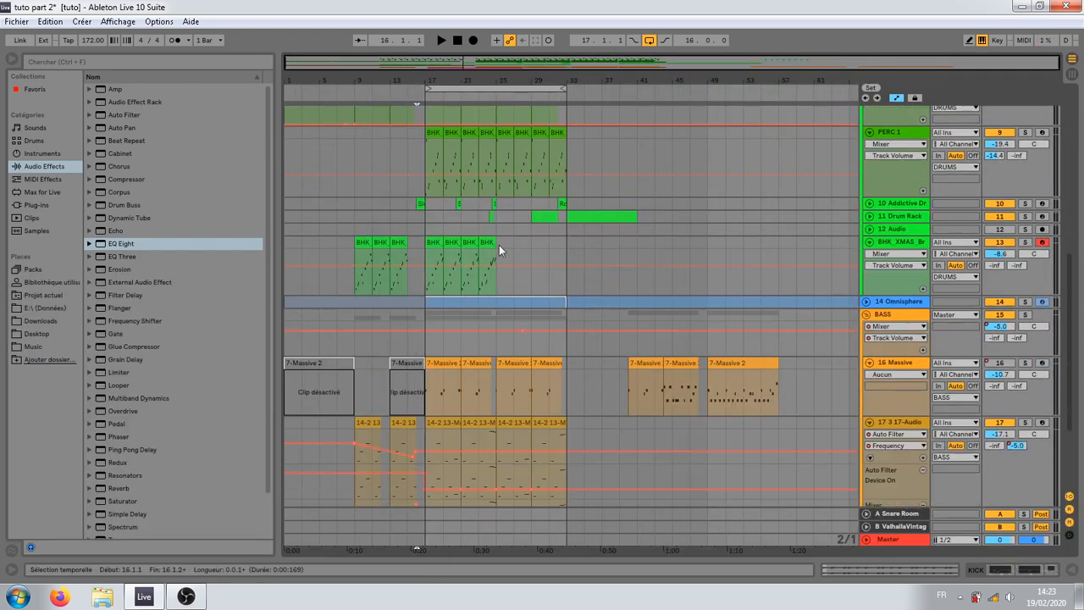
{"action": "left_click_drag", "start_coordinate": [498, 254], "coordinate": [418, 267]}
{"action": "key", "text": "ctrl+d"}
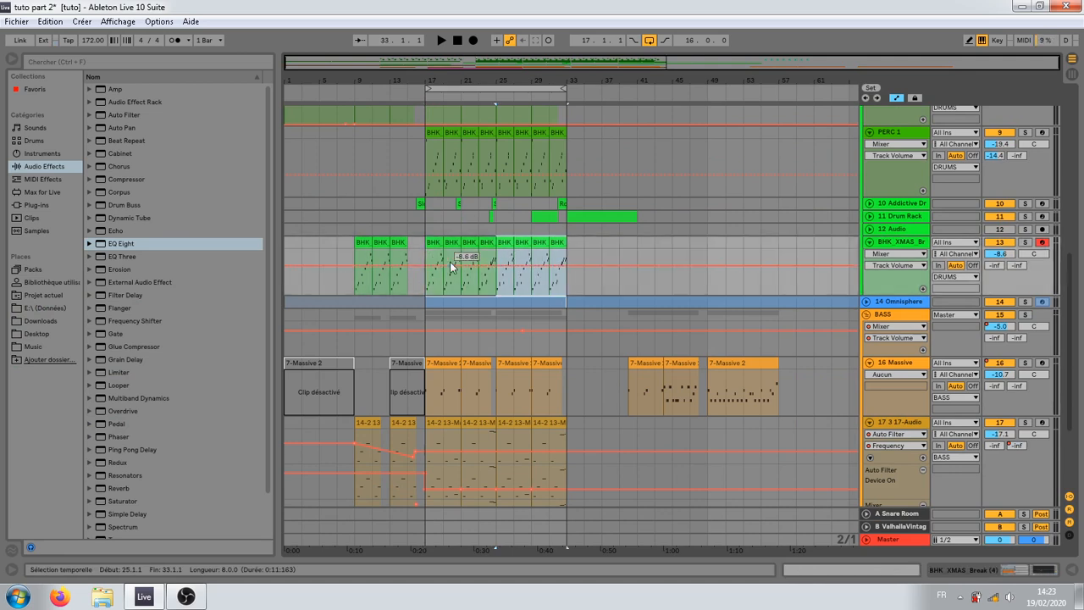
Step: Shorten the hh clip that starts at bar 21 so it ends at 24.2.1
{"action": "left_click", "coordinate": [366, 284]}
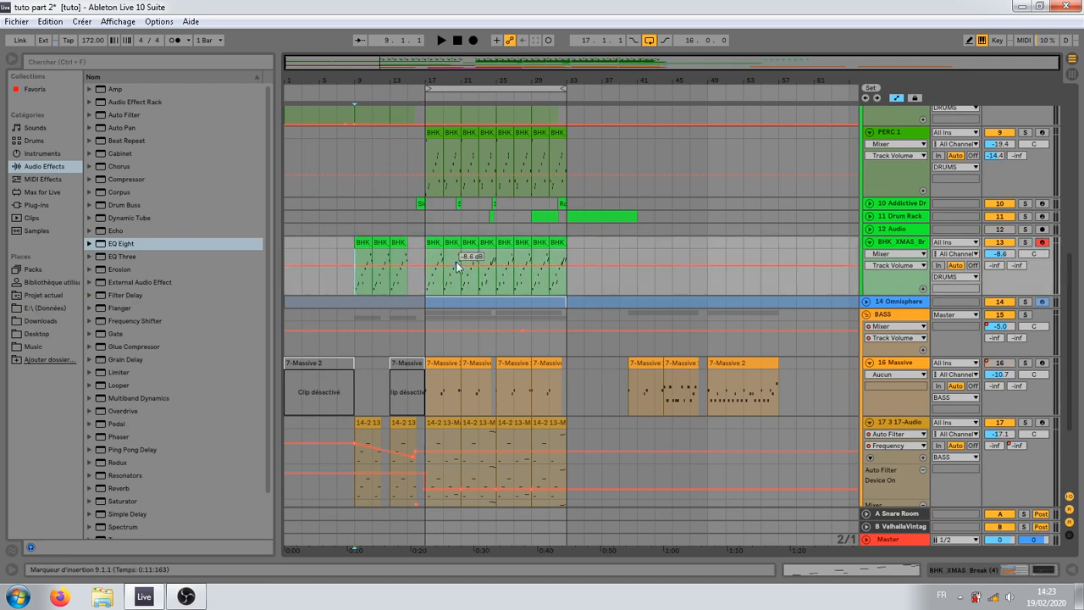
{"action": "scroll", "coordinate": [491, 267], "scroll_direction": "up", "scroll_amount": 3}
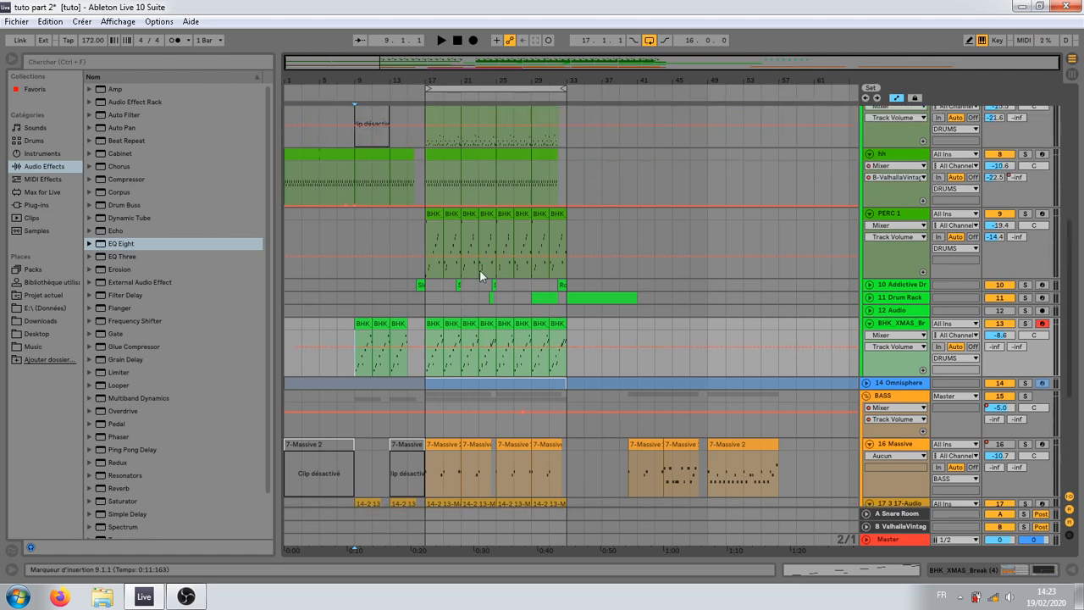
{"action": "left_click_drag", "start_coordinate": [496, 81], "coordinate": [580, 158]}
{"action": "left_click", "coordinate": [533, 287]}
{"action": "scroll", "coordinate": [533, 288], "scroll_direction": "up", "scroll_amount": 2}
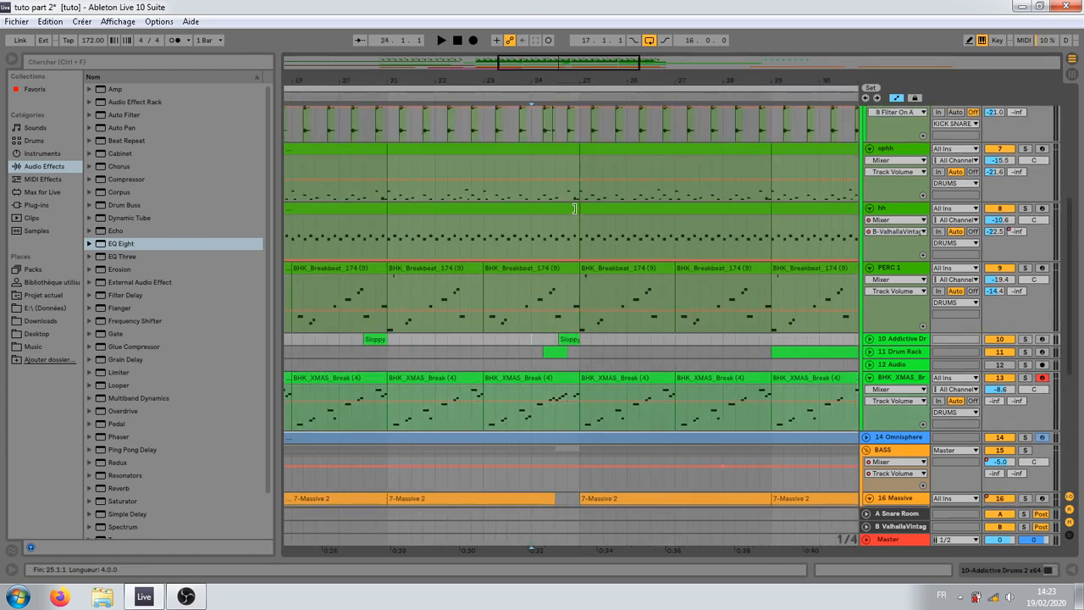
{"action": "left_click_drag", "start_coordinate": [388, 225], "coordinate": [547, 217]}
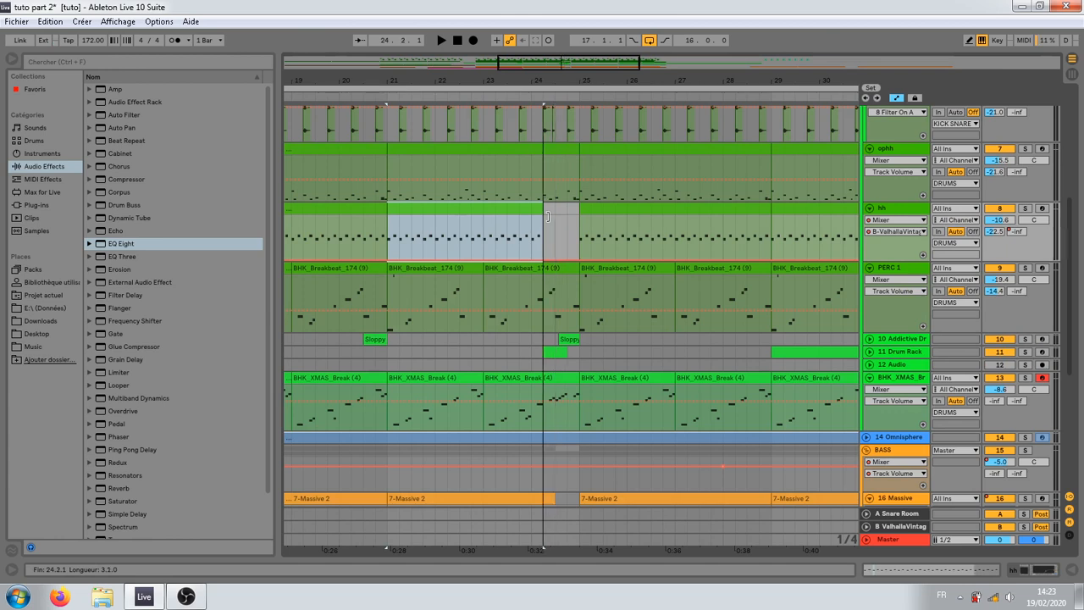
Step: Move the turquoise snare clips of bars 41 to 45 on SNARE1 and TOP SNARE to bar 53
{"action": "left_click", "coordinate": [550, 246]}
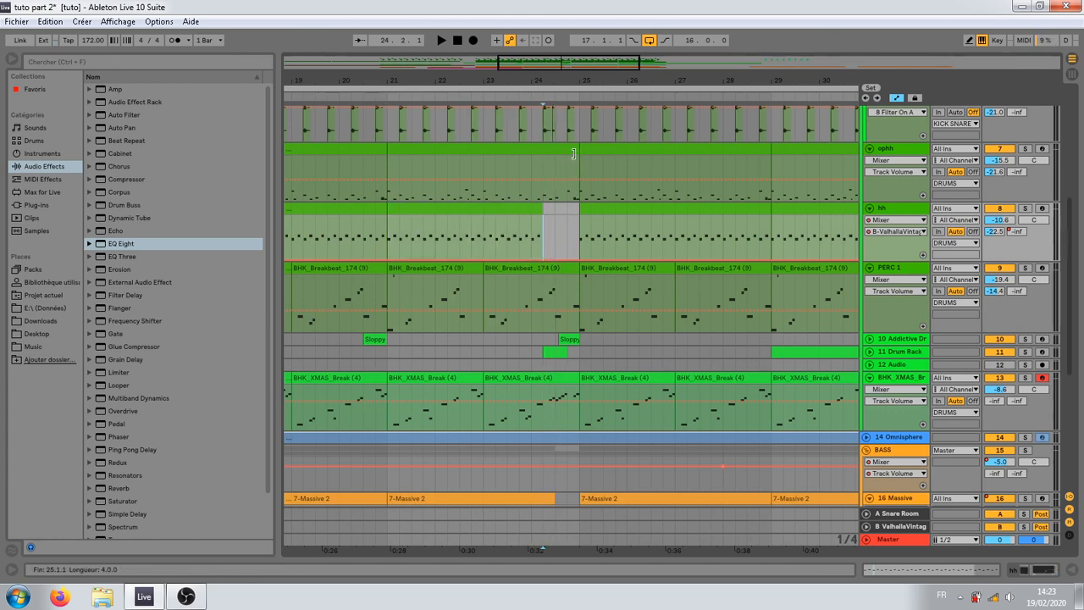
{"action": "left_click_drag", "start_coordinate": [572, 80], "coordinate": [532, 52]}
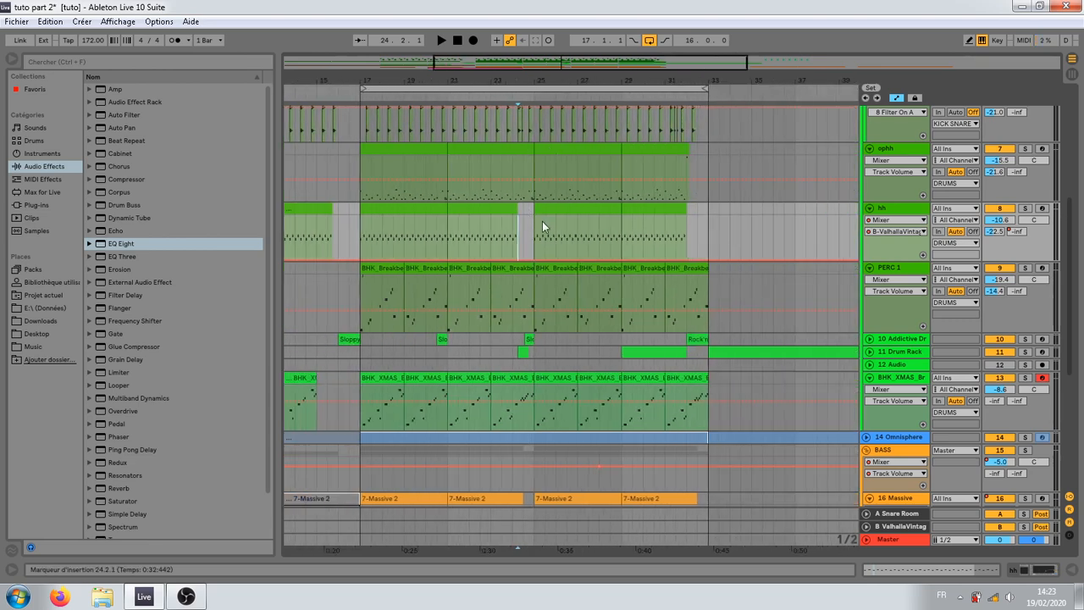
{"action": "left_click_drag", "start_coordinate": [590, 81], "coordinate": [554, 61]}
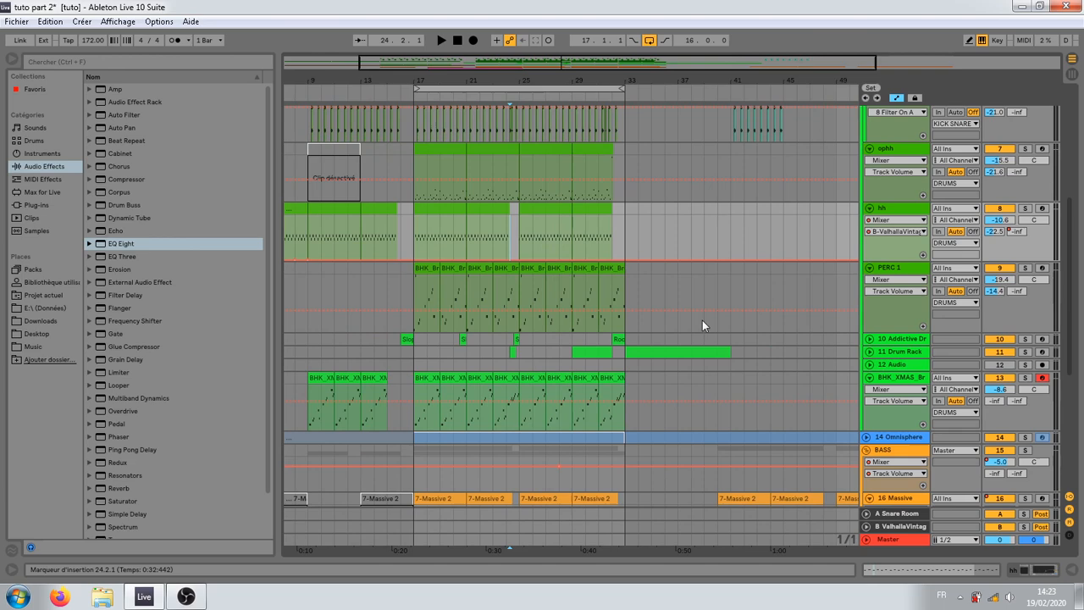
{"action": "left_click", "coordinate": [657, 350]}
{"action": "scroll", "coordinate": [638, 368], "scroll_direction": "up", "scroll_amount": 5}
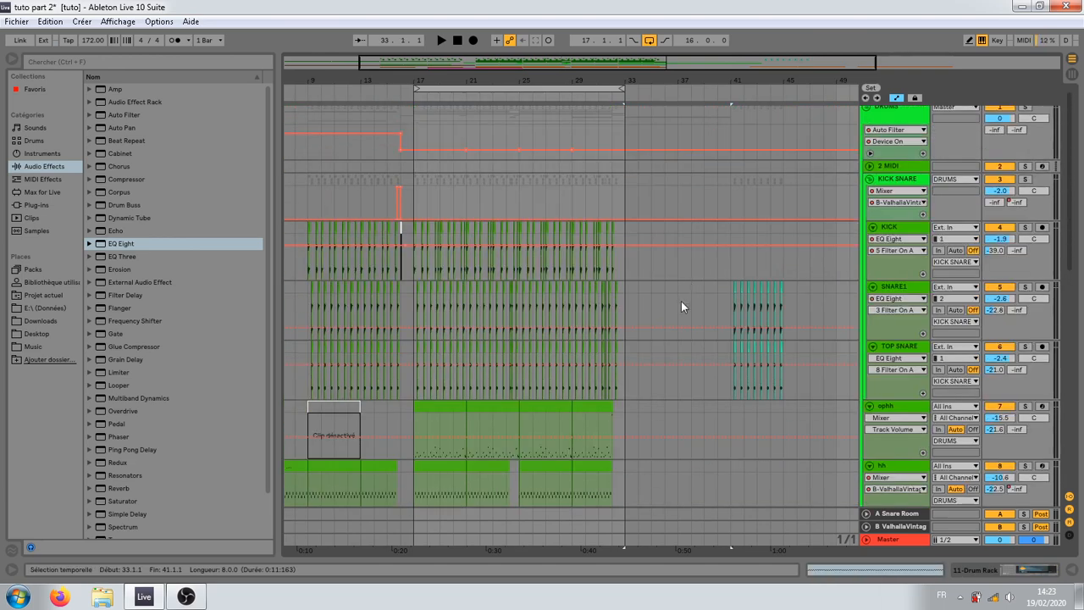
{"action": "left_click_drag", "start_coordinate": [698, 286], "coordinate": [762, 334]}
{"action": "left_click_drag", "start_coordinate": [738, 287], "coordinate": [795, 287]}
{"action": "left_click_drag", "start_coordinate": [764, 83], "coordinate": [662, 55]}
{"action": "left_click_drag", "start_coordinate": [683, 289], "coordinate": [748, 290]}
Step: Duplicate the whole DRUMS group's bars 17 to 33 to bar 33 and extend the loop to 32 bars, ending at bar 49
{"action": "left_click_drag", "start_coordinate": [427, 108], "coordinate": [571, 138]}
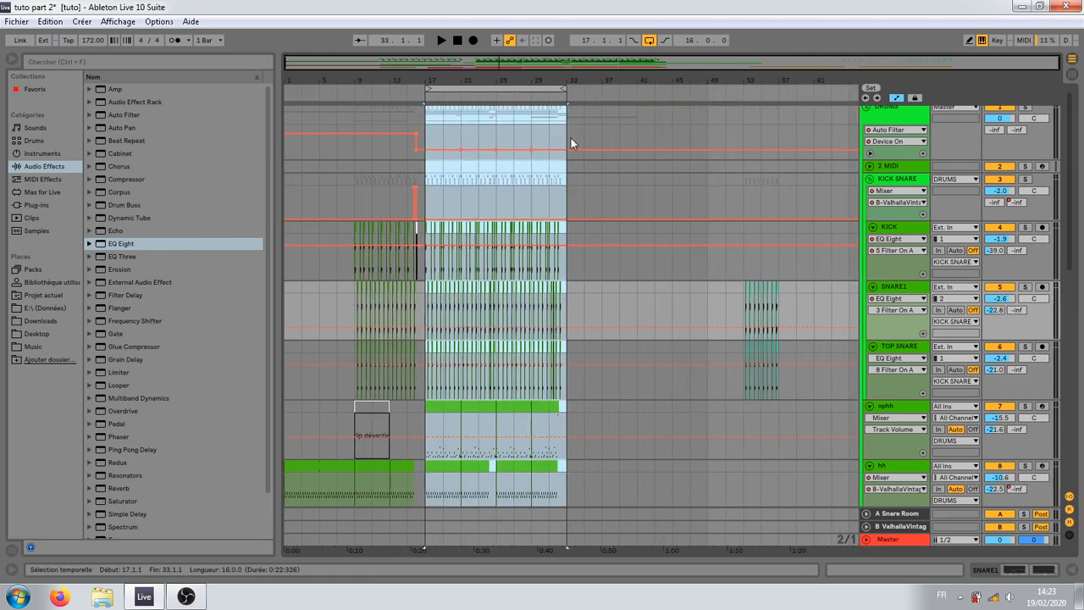
{"action": "key", "text": "ctrl+d"}
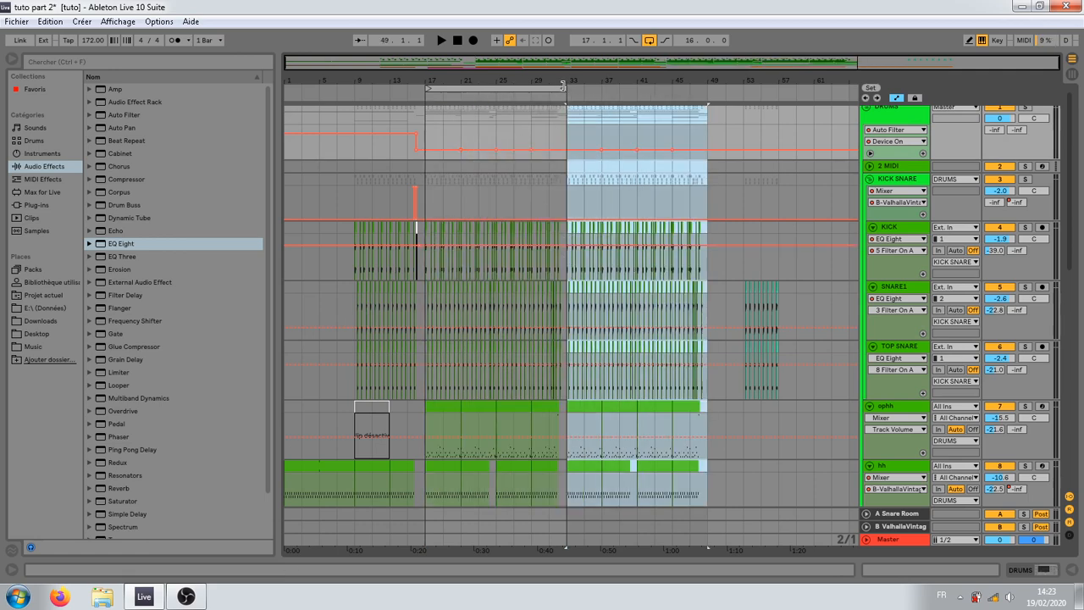
{"action": "left_click_drag", "start_coordinate": [563, 85], "coordinate": [706, 86]}
{"action": "scroll", "coordinate": [526, 436], "scroll_direction": "down", "scroll_amount": 5}
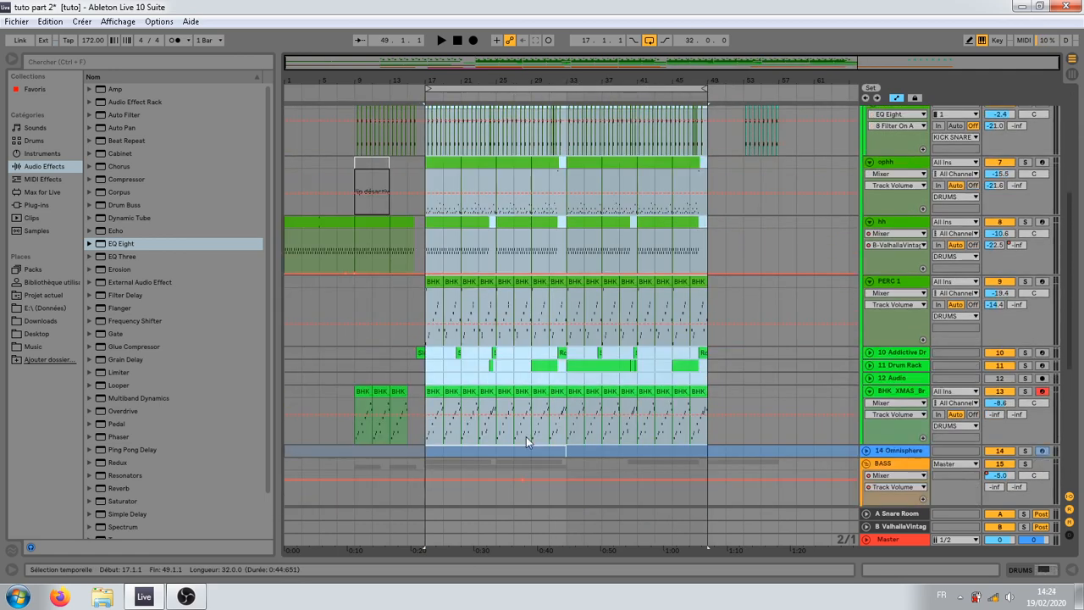
{"action": "scroll", "coordinate": [534, 440], "scroll_direction": "down", "scroll_amount": 4}
{"action": "scroll", "coordinate": [543, 444], "scroll_direction": "up", "scroll_amount": 1}
Step: Duplicate the long 11 Drum Rack clip at bar 33 and resize the two clips to span bars 33 to 40 and 41 to 48
{"action": "left_click", "coordinate": [610, 232]}
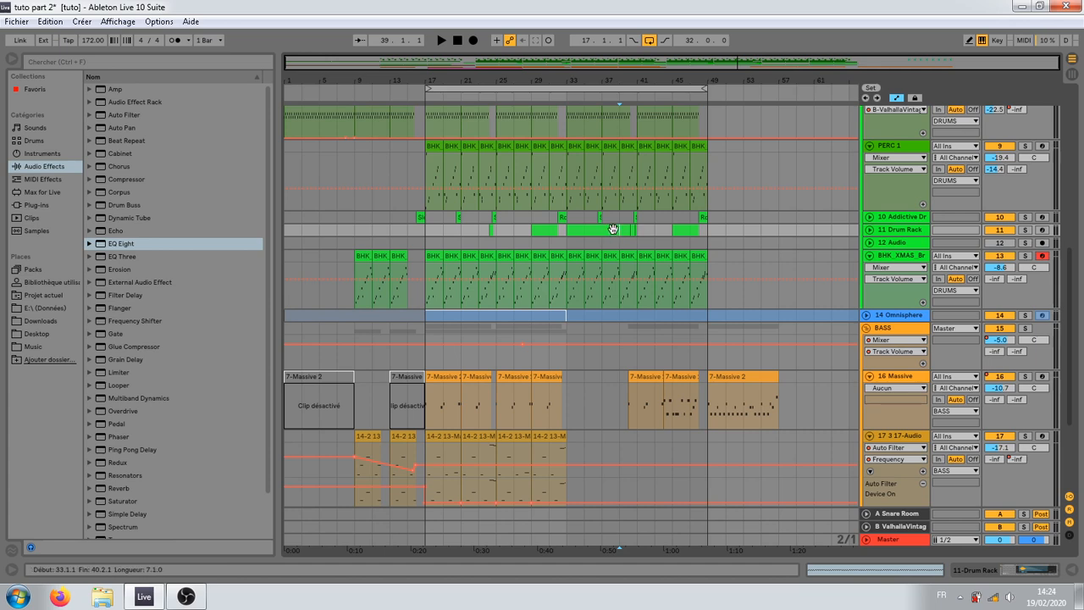
{"action": "key", "text": "ctrl+d"}
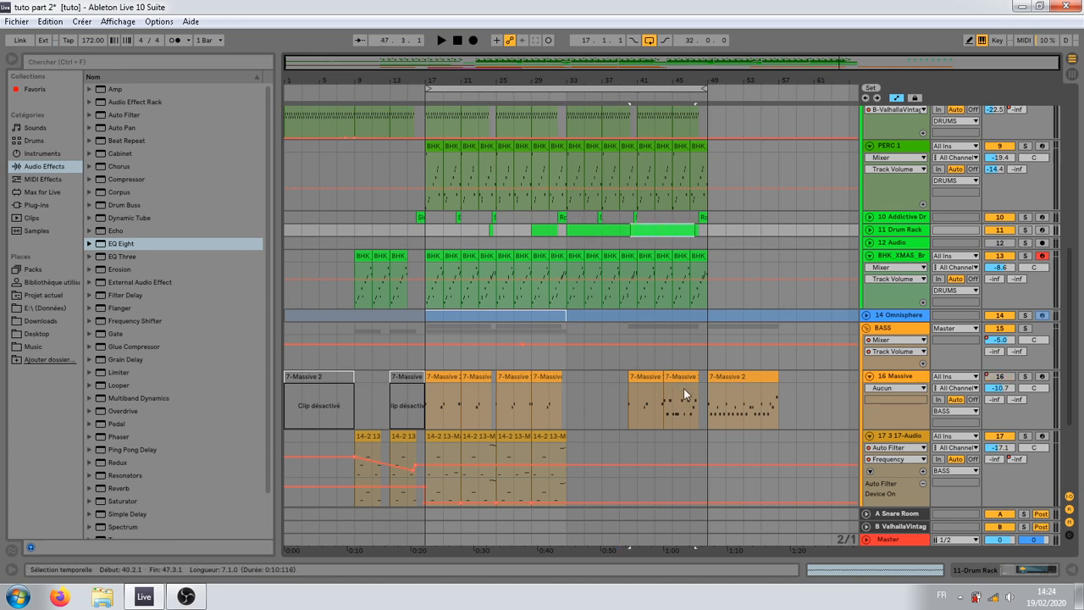
{"action": "left_click", "coordinate": [634, 231]}
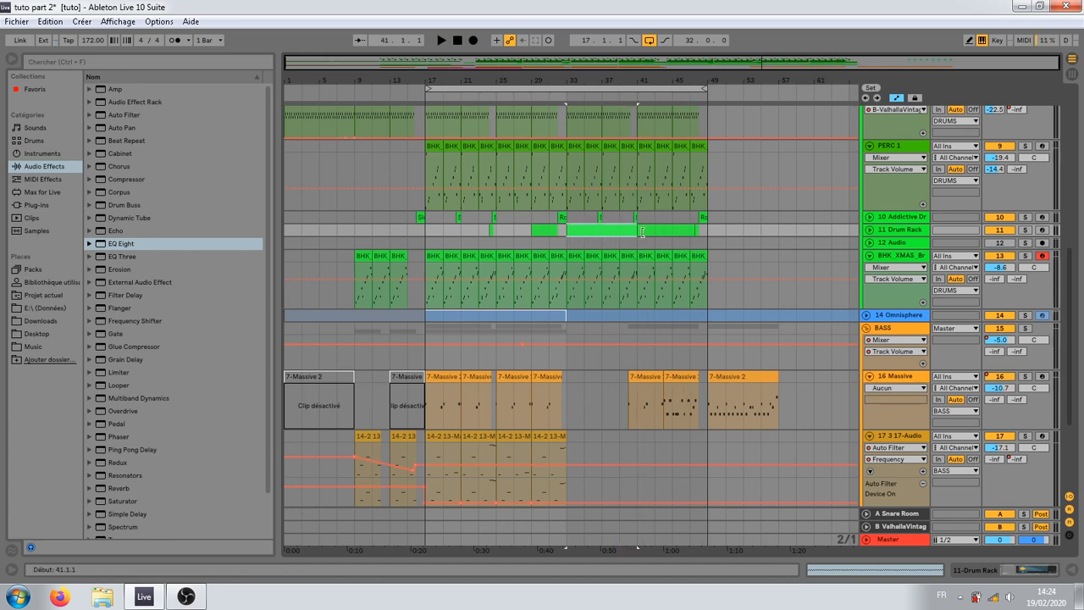
{"action": "left_click", "coordinate": [694, 232]}
{"action": "left_click_drag", "start_coordinate": [646, 83], "coordinate": [613, 165]}
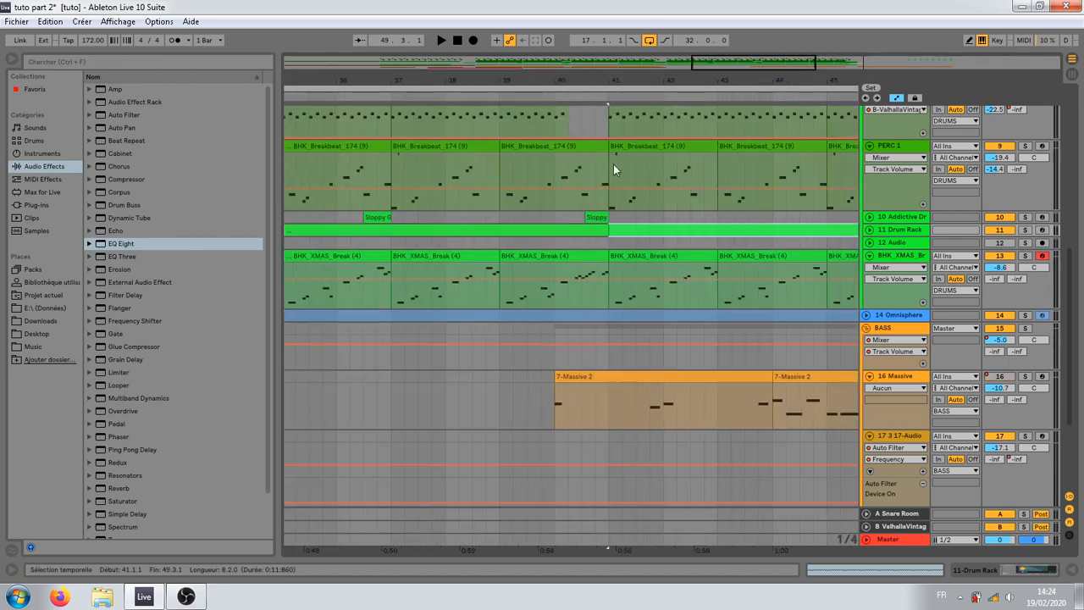
{"action": "left_click_drag", "start_coordinate": [608, 231], "coordinate": [558, 234]}
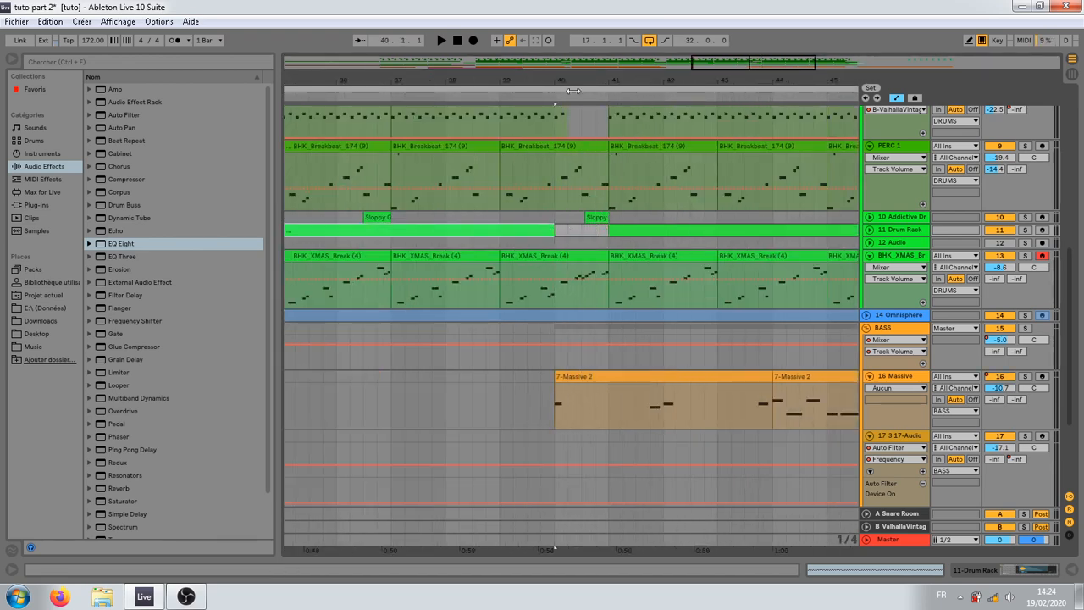
{"action": "left_click_drag", "start_coordinate": [575, 84], "coordinate": [568, 17]}
{"action": "left_click_drag", "start_coordinate": [695, 231], "coordinate": [677, 230]}
Step: Copy the two oxyd oh my god sweep clips of bars 13 to 21 to bar 29 and hide the automation lanes
{"action": "scroll", "coordinate": [455, 93], "scroll_direction": "down", "scroll_amount": 1}
{"action": "left_click_drag", "start_coordinate": [454, 71], "coordinate": [506, 141]}
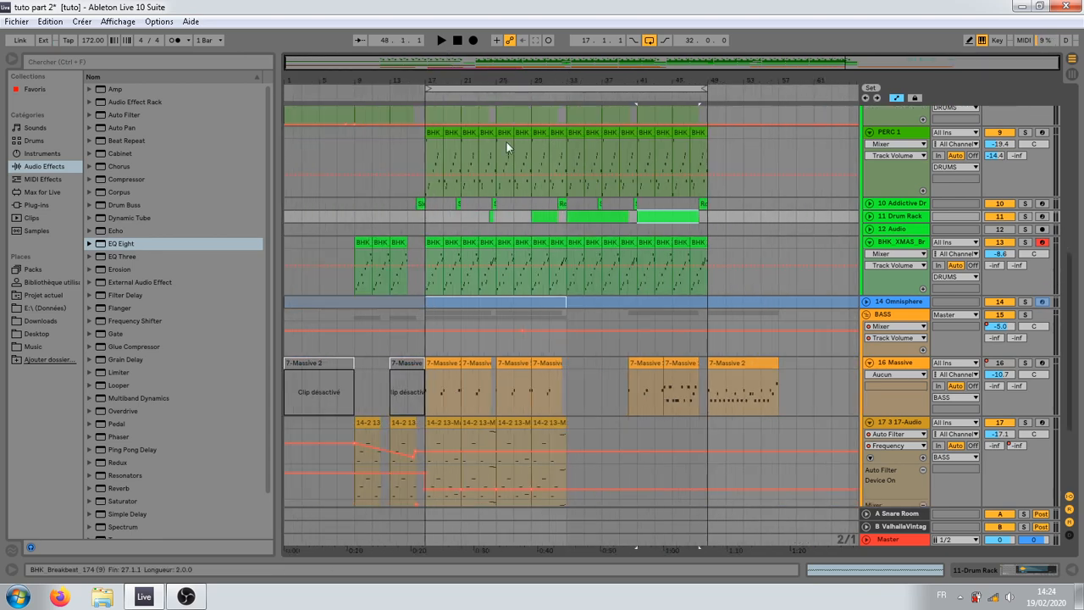
{"action": "scroll", "coordinate": [540, 442], "scroll_direction": "down", "scroll_amount": 8}
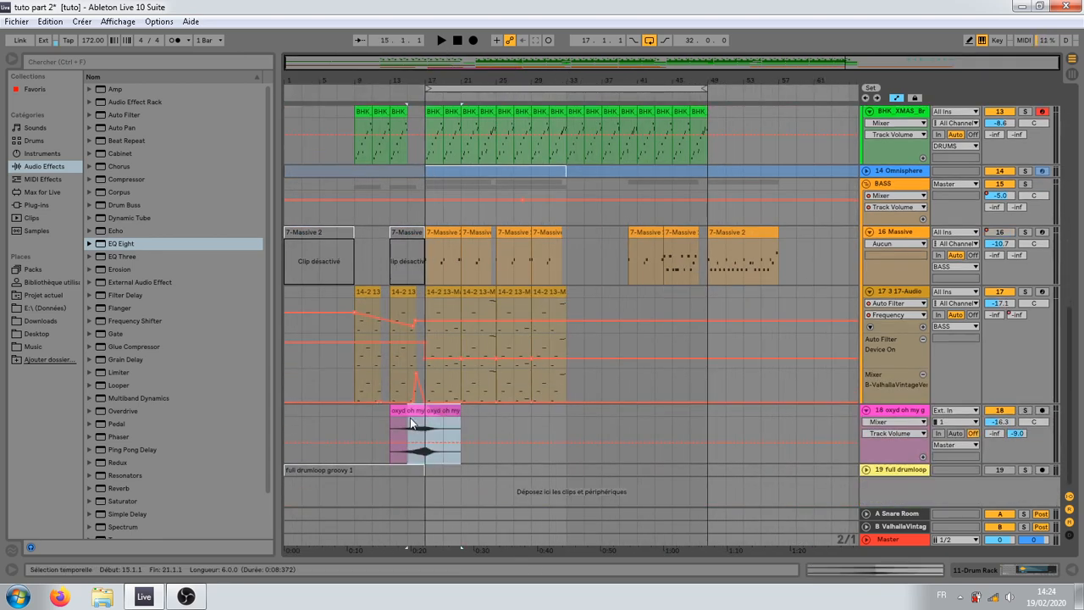
{"action": "left_click_drag", "start_coordinate": [410, 417], "coordinate": [548, 431]}
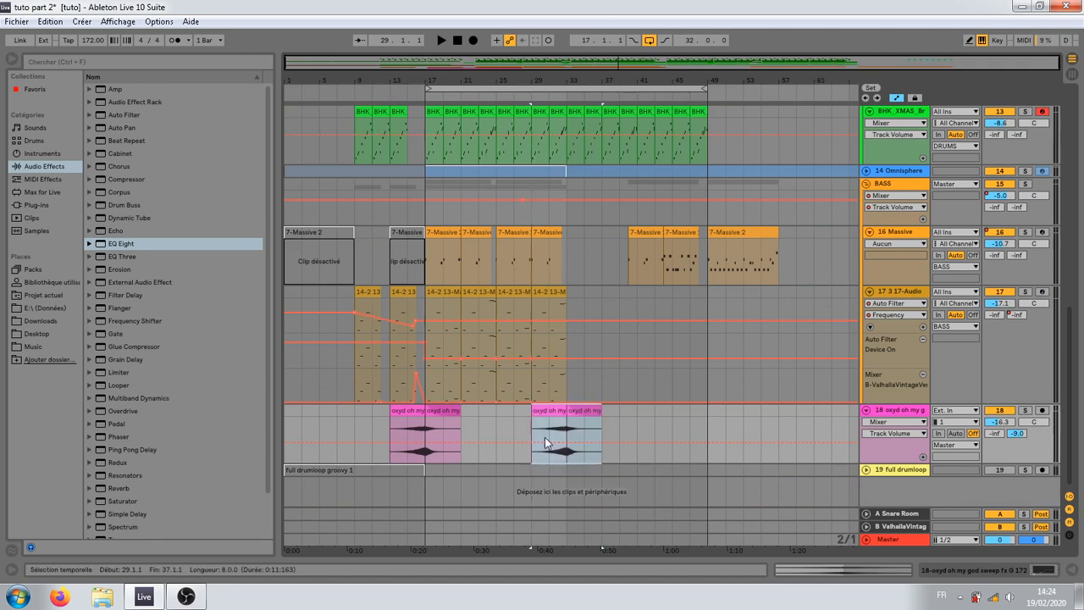
{"action": "left_click", "coordinate": [559, 411]}
{"action": "key", "text": "a"}
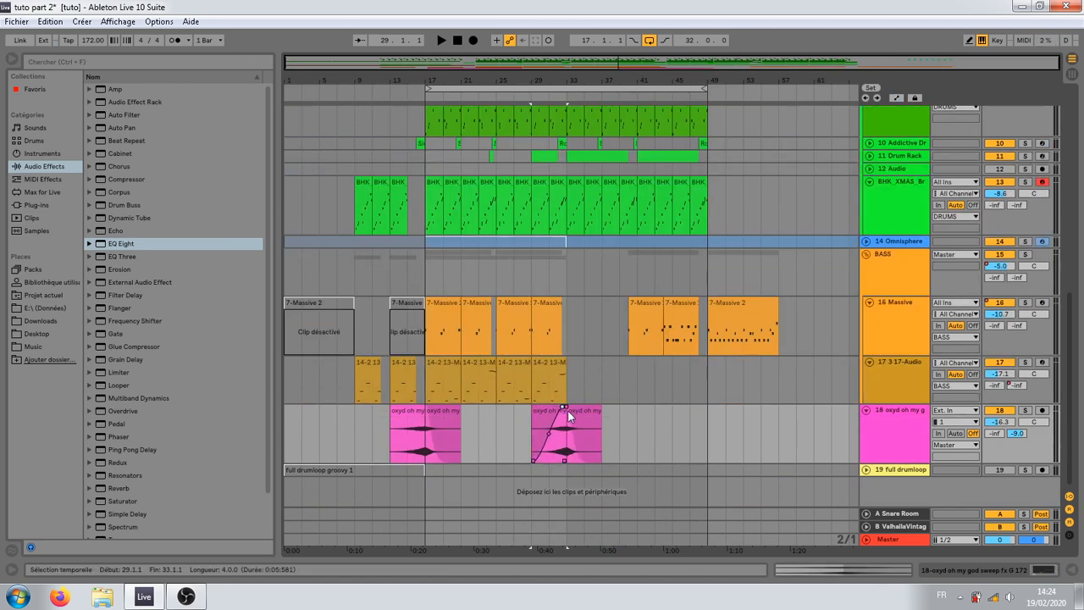
{"action": "left_click", "coordinate": [475, 435]}
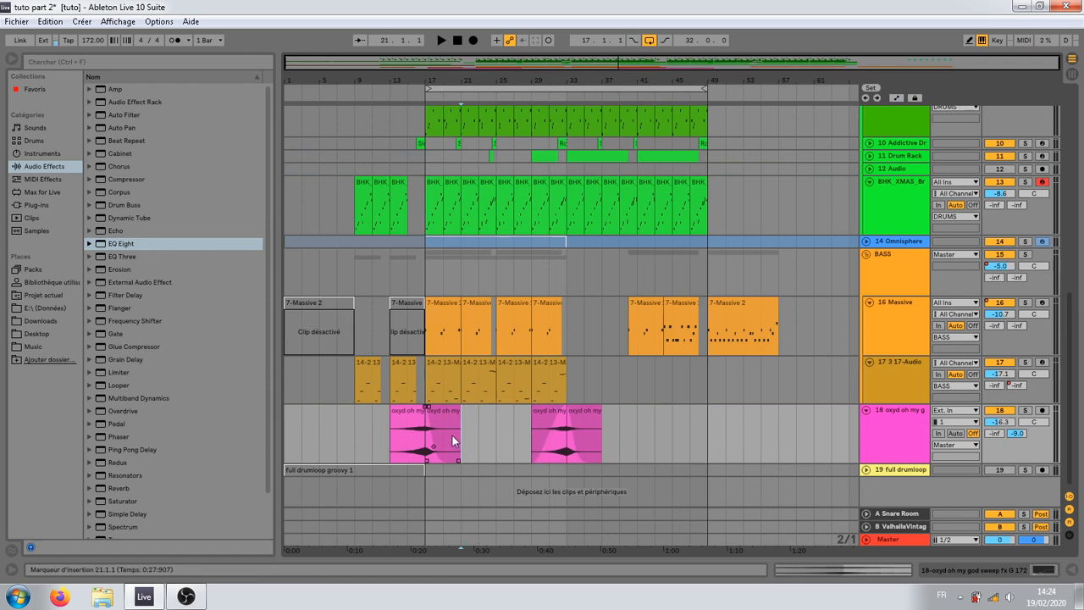
Step: Move the 16 Massive clips starting at bar 40 to bar 52 and duplicate both bass tracks' bars 17 to 33 to bar 33
{"action": "left_click_drag", "start_coordinate": [583, 322], "coordinate": [855, 324]}
{"action": "left_click_drag", "start_coordinate": [745, 302], "coordinate": [852, 304]}
{"action": "left_click", "coordinate": [568, 318]}
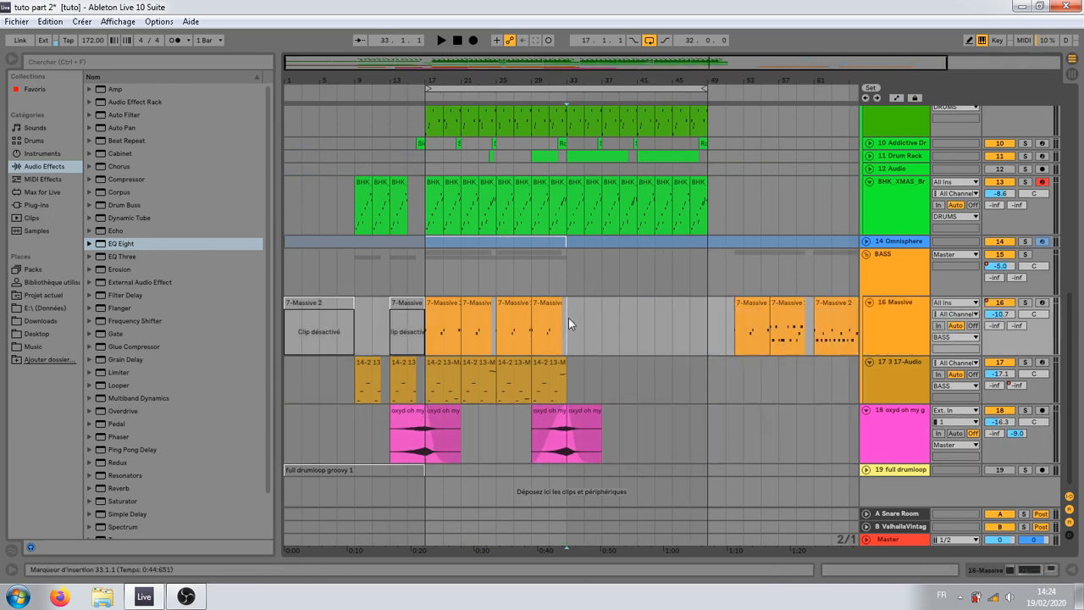
{"action": "left_click_drag", "start_coordinate": [569, 318], "coordinate": [432, 389]}
{"action": "key", "text": "ctrl+d"}
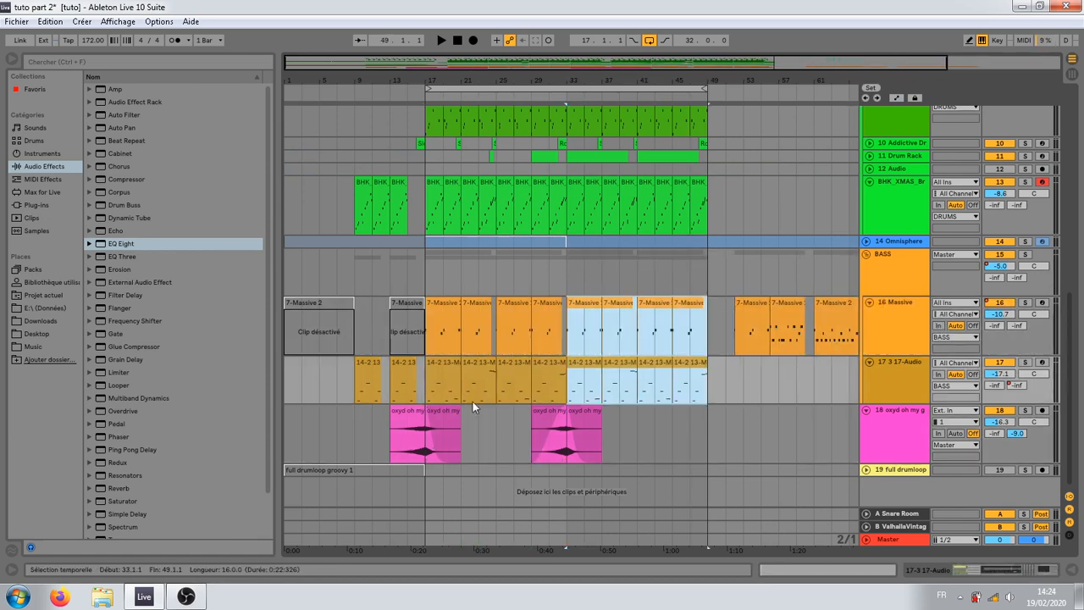
Step: Fold the BASS group, unfold the 10 Addictive Drums track and select its Sloppy Groove fill clip at bar 16
{"action": "left_click", "coordinate": [354, 383]}
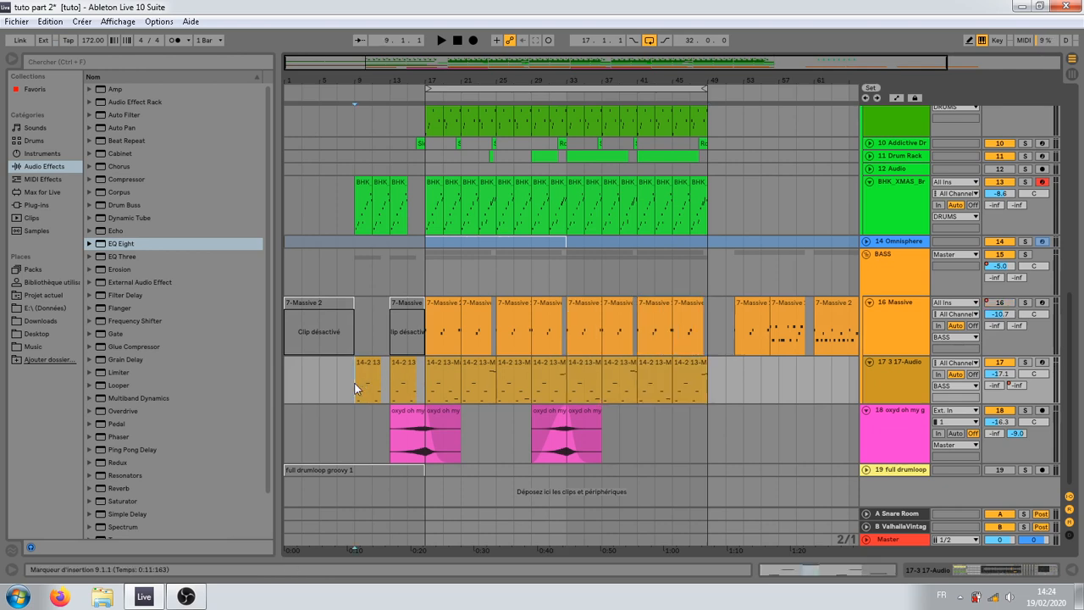
{"action": "scroll", "coordinate": [356, 385], "scroll_direction": "up", "scroll_amount": 5}
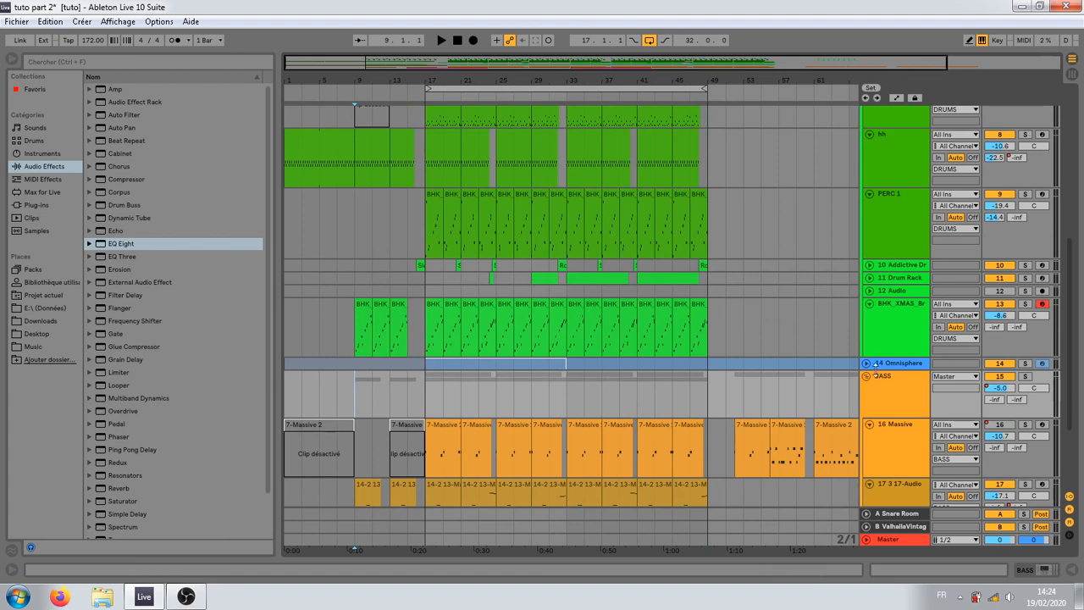
{"action": "left_click", "coordinate": [866, 376]}
{"action": "scroll", "coordinate": [762, 381], "scroll_direction": "up", "scroll_amount": 2}
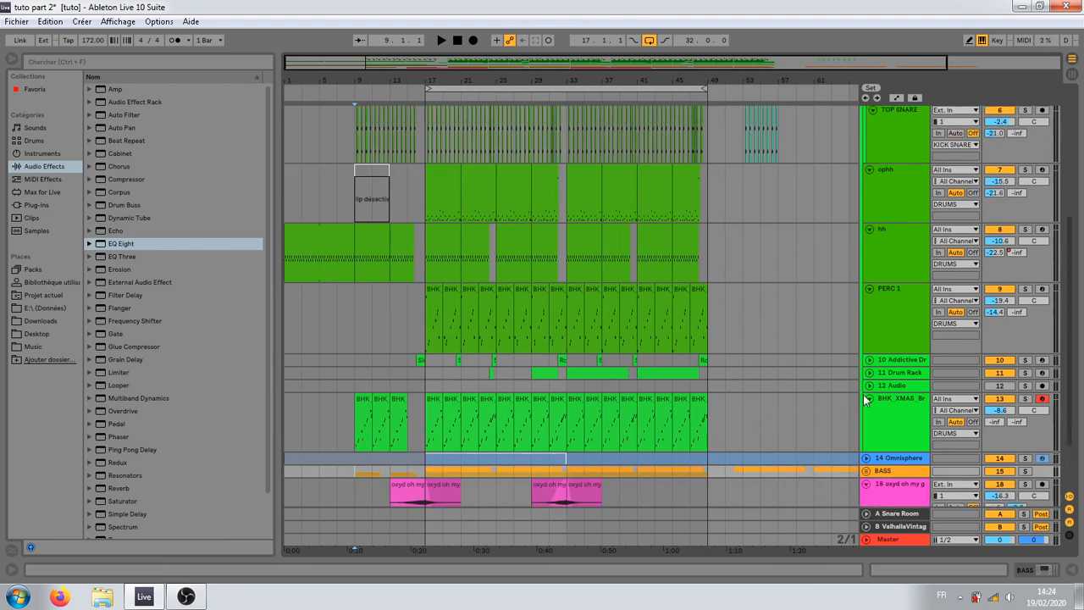
{"action": "left_click", "coordinate": [869, 360]}
{"action": "left_click", "coordinate": [420, 368]}
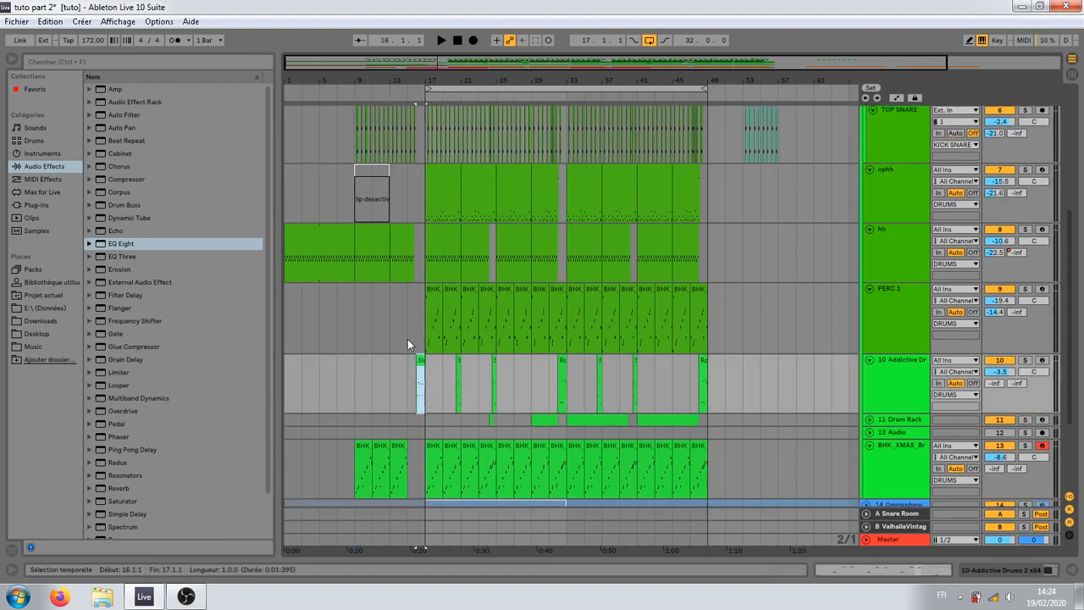
{"action": "key", "text": "z"}
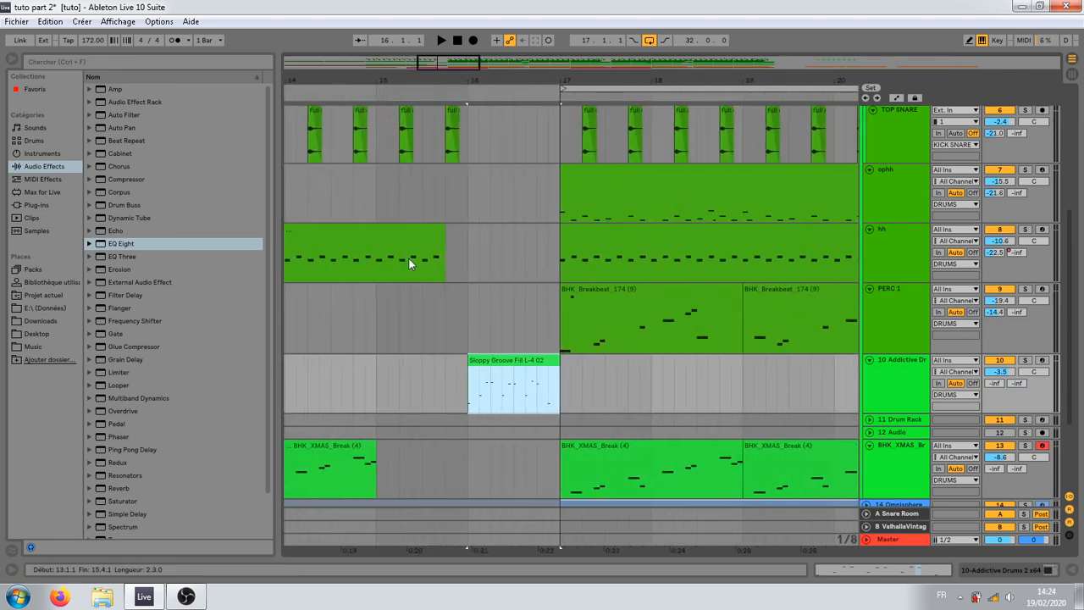
{"action": "left_click_drag", "start_coordinate": [547, 81], "coordinate": [427, 25]}
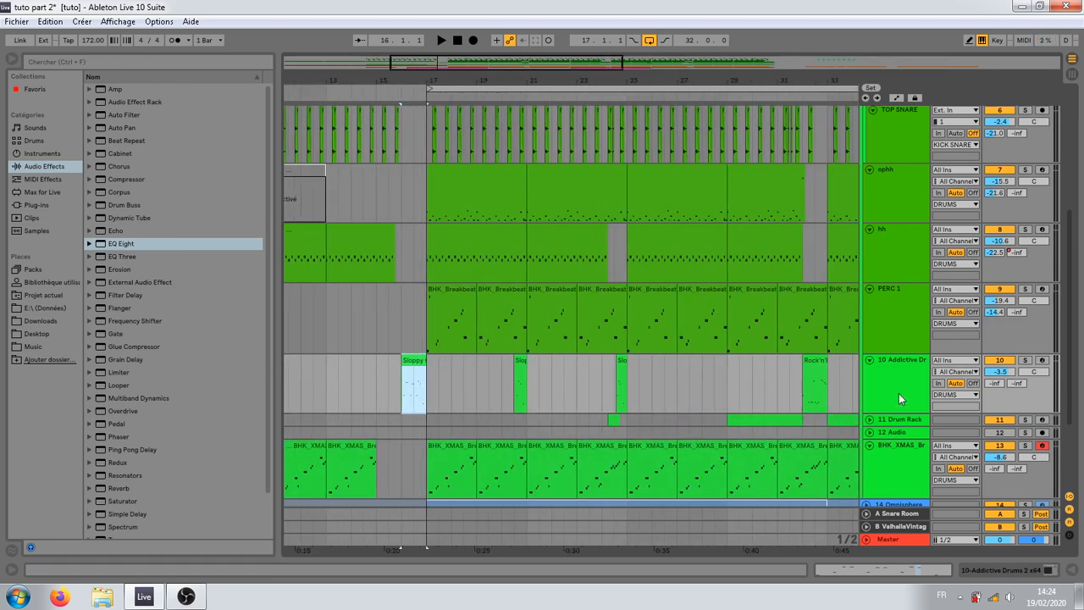
Step: Open the Addictive Drums 2 plugin and look through its beats, kit and edit pages
{"action": "double_click", "coordinate": [907, 371]}
{"action": "left_click", "coordinate": [33, 432]}
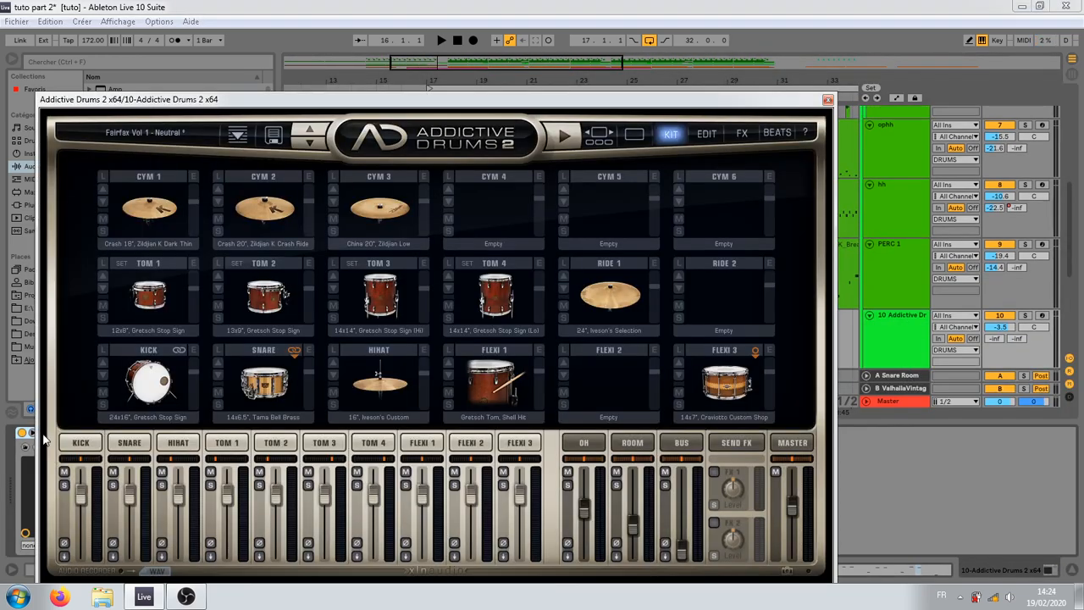
{"action": "left_click", "coordinate": [777, 134]}
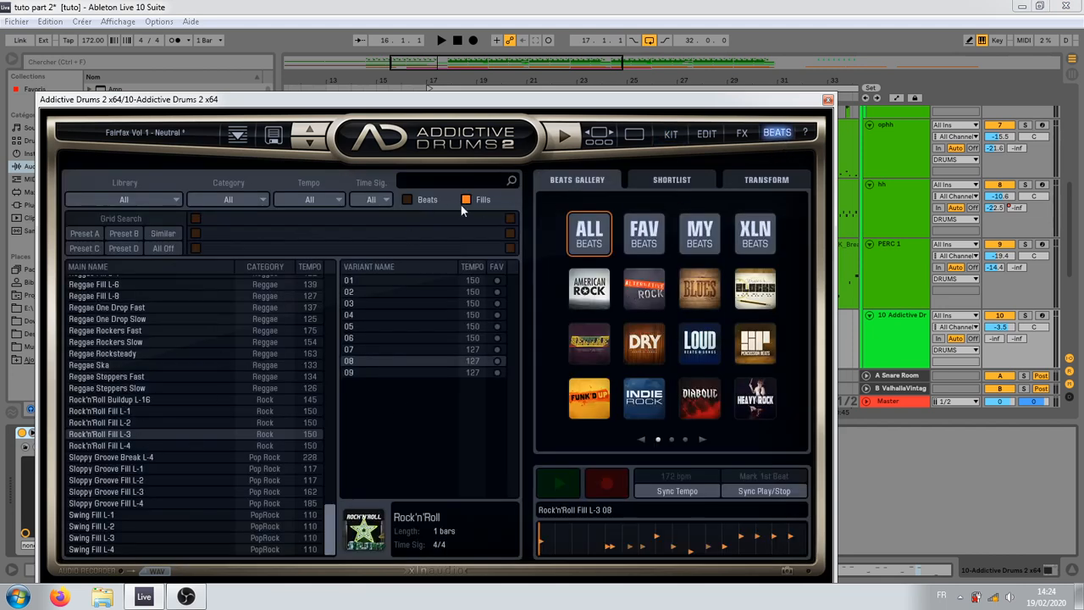
{"action": "left_click", "coordinate": [669, 133]}
{"action": "left_click", "coordinate": [706, 135]}
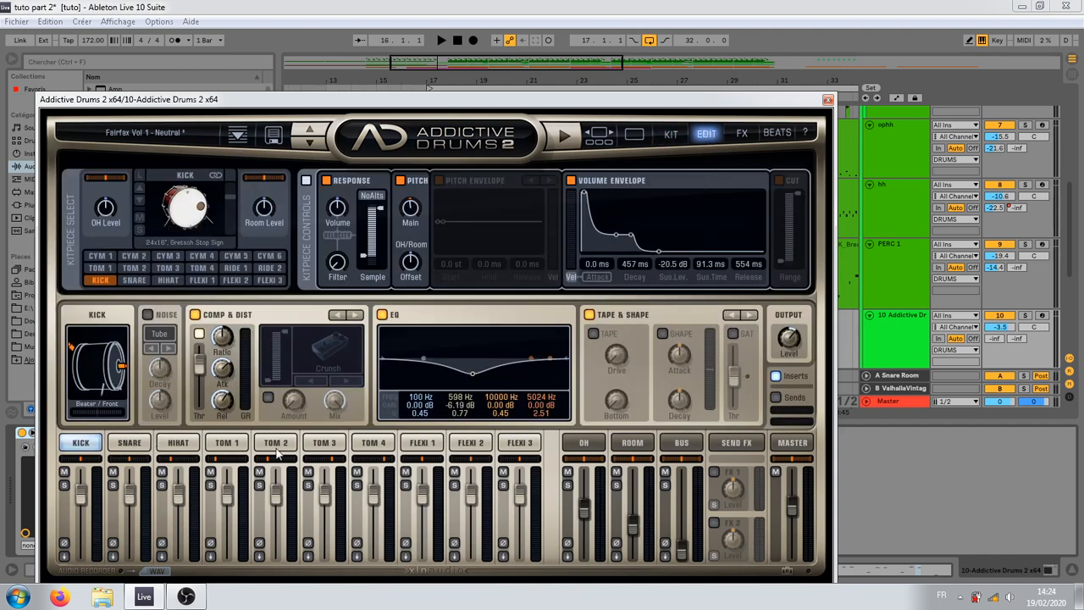
Step: Try a 421 ms decay and -20.2 dB sustain level in Tom 1's volume envelope, restore its shape and close the plugin
{"action": "left_click", "coordinate": [226, 443]}
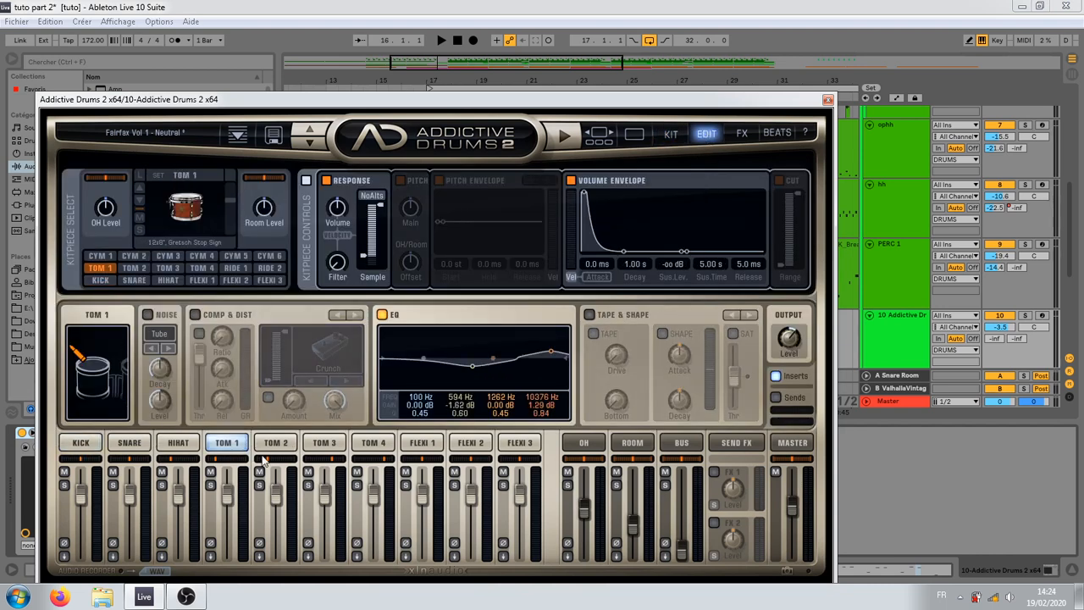
{"action": "left_click_drag", "start_coordinate": [624, 251], "coordinate": [681, 218]}
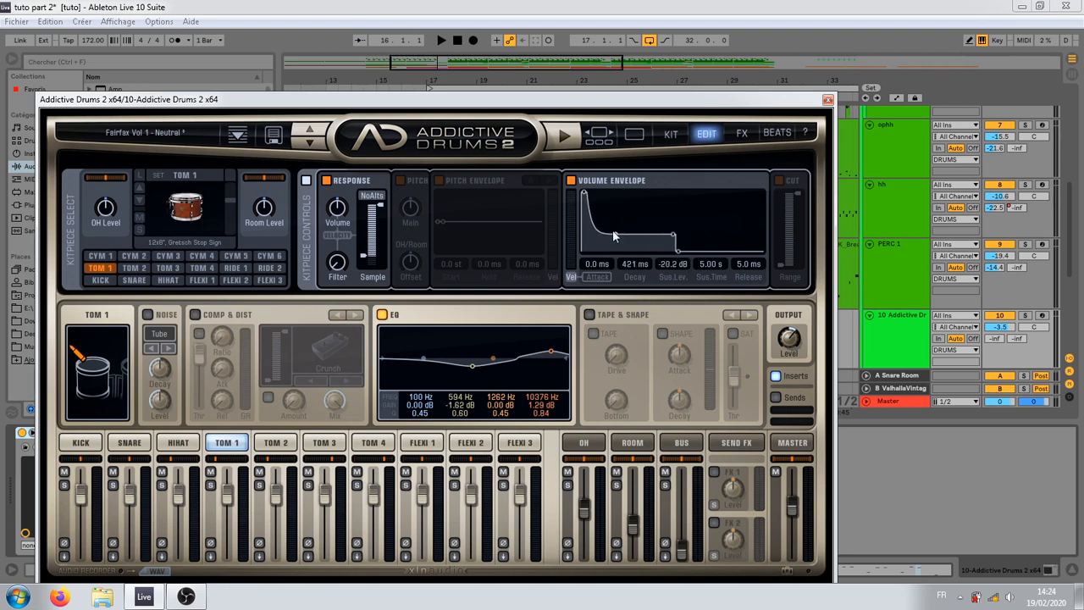
{"action": "left_click_drag", "start_coordinate": [614, 236], "coordinate": [620, 278]}
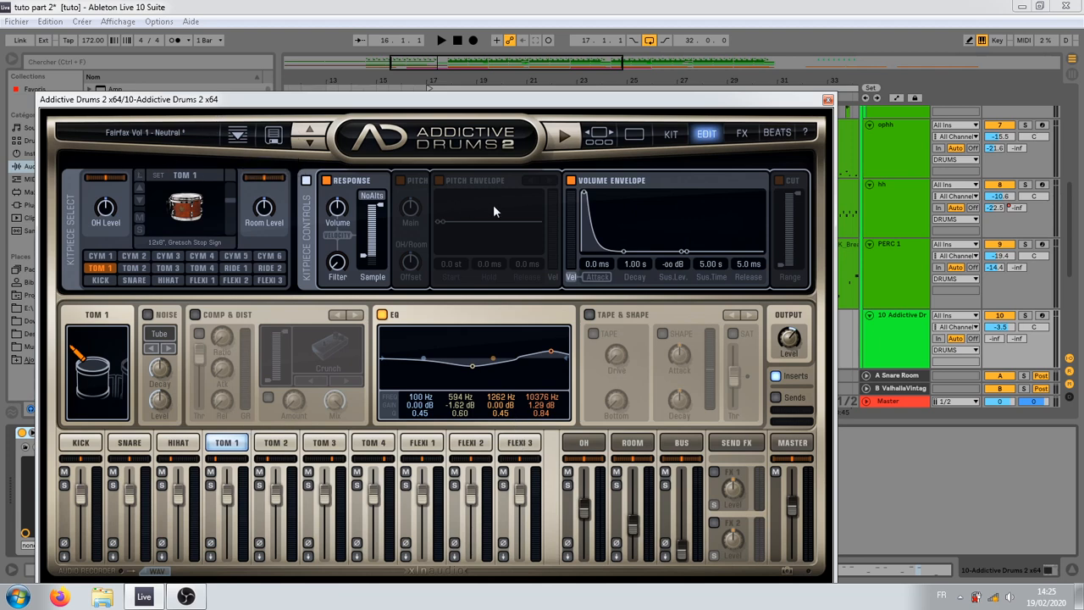
{"action": "left_click", "coordinate": [828, 100]}
Step: Display the device chain of the Master track
{"action": "left_click_drag", "start_coordinate": [550, 86], "coordinate": [552, 76]}
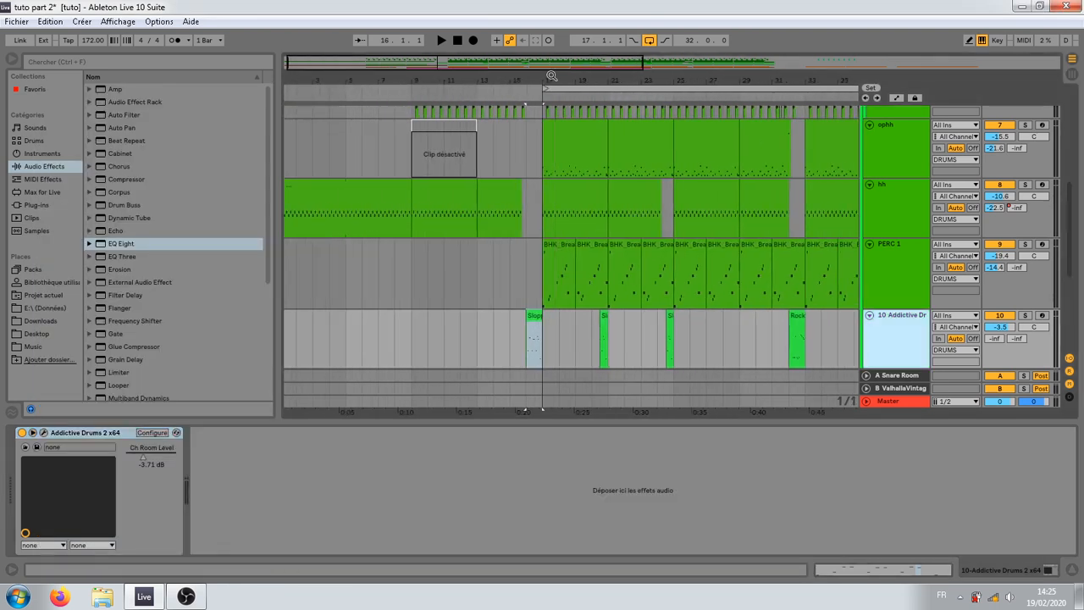
{"action": "left_click_drag", "start_coordinate": [457, 83], "coordinate": [457, 71]}
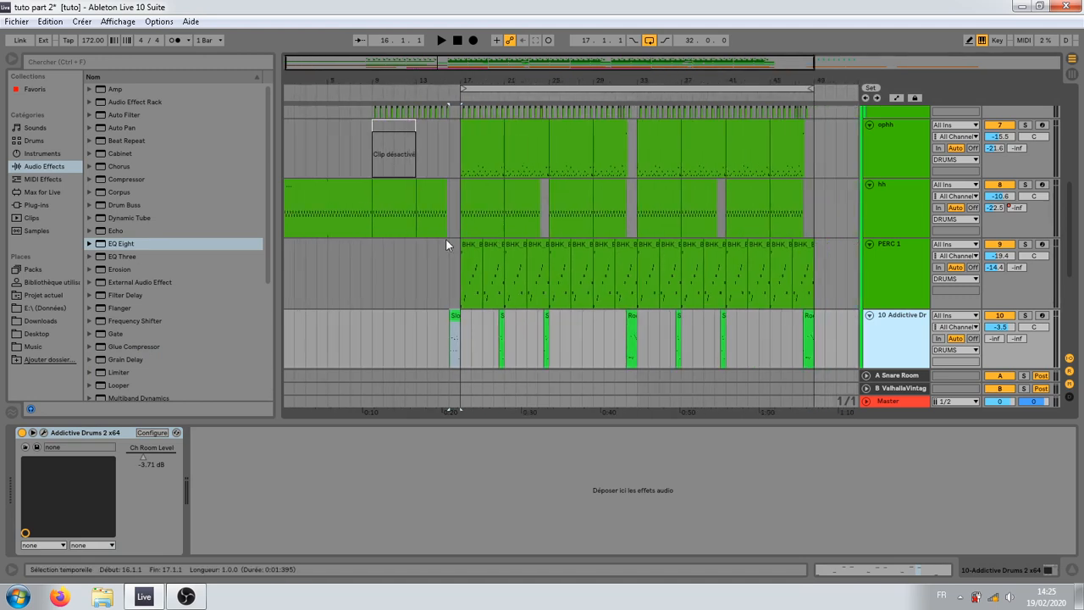
{"action": "scroll", "coordinate": [449, 296], "scroll_direction": "down", "scroll_amount": 3}
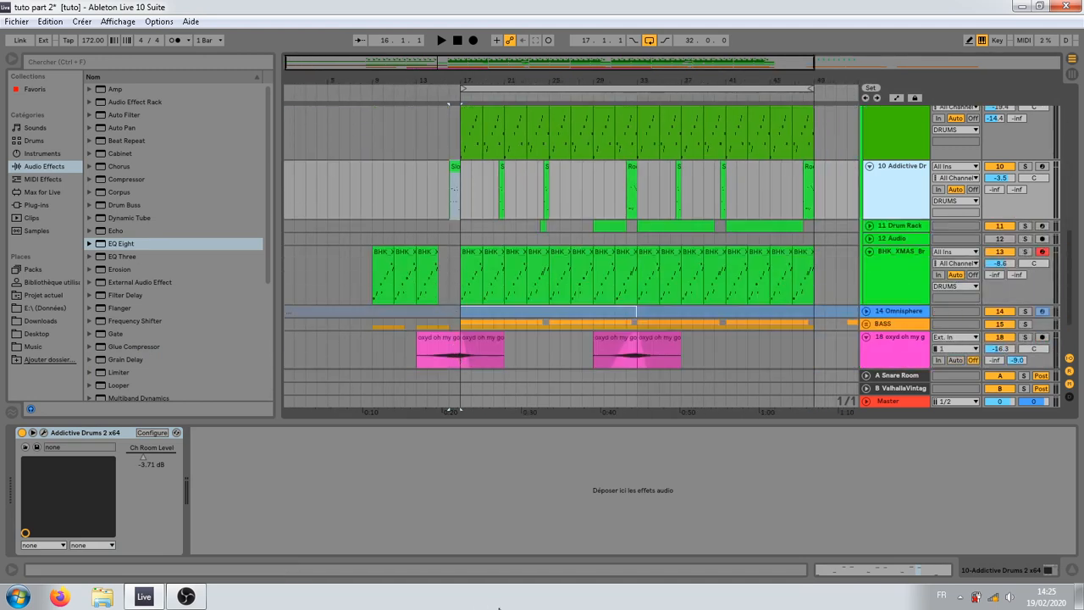
{"action": "left_click", "coordinate": [887, 400]}
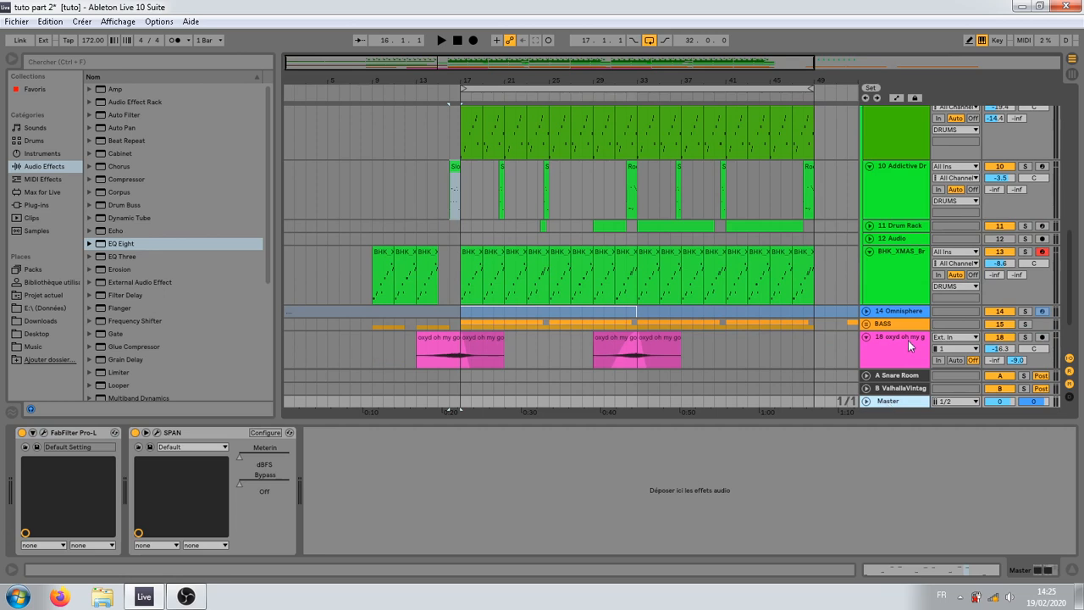
Step: Narrow the browser to give the arrangement more width and start playback from bar 1
{"action": "scroll", "coordinate": [690, 370], "scroll_direction": "down", "scroll_amount": 2}
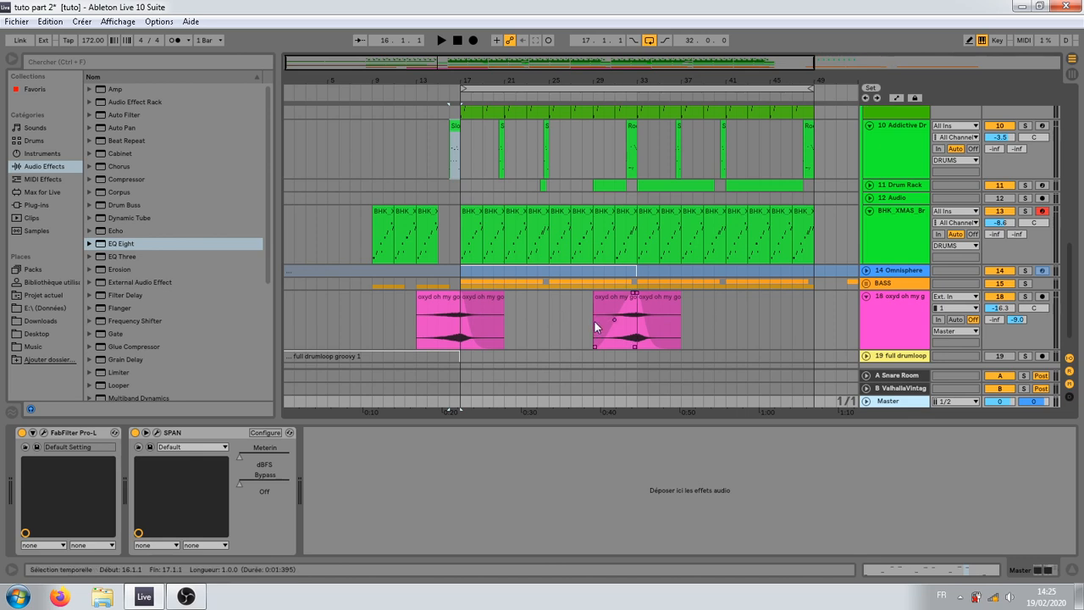
{"action": "left_click_drag", "start_coordinate": [368, 80], "coordinate": [365, 52]}
{"action": "left_click", "coordinate": [290, 324]}
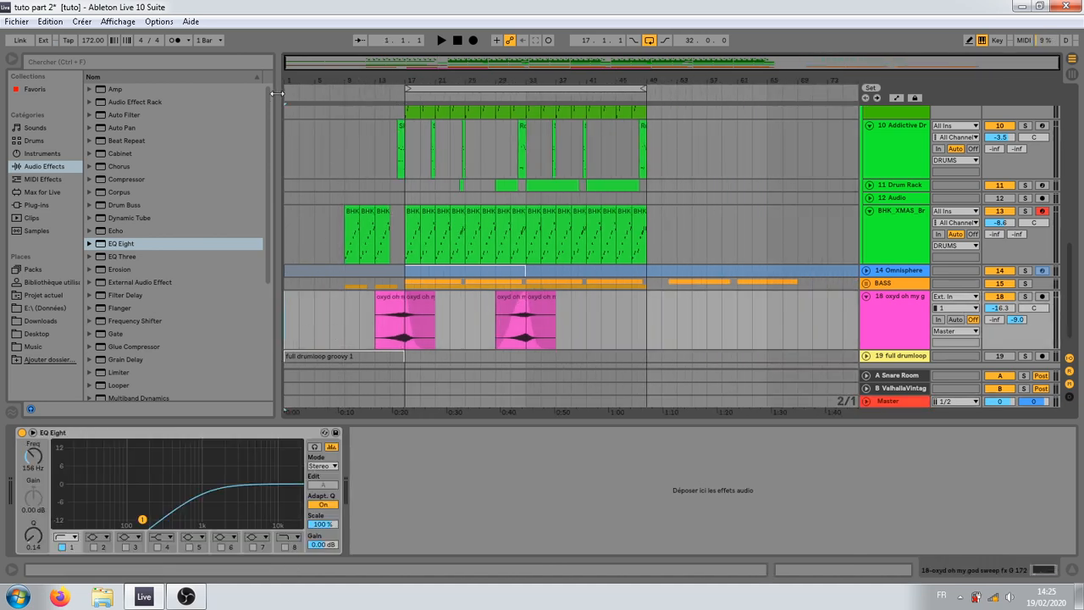
{"action": "left_click_drag", "start_coordinate": [292, 79], "coordinate": [292, 107]}
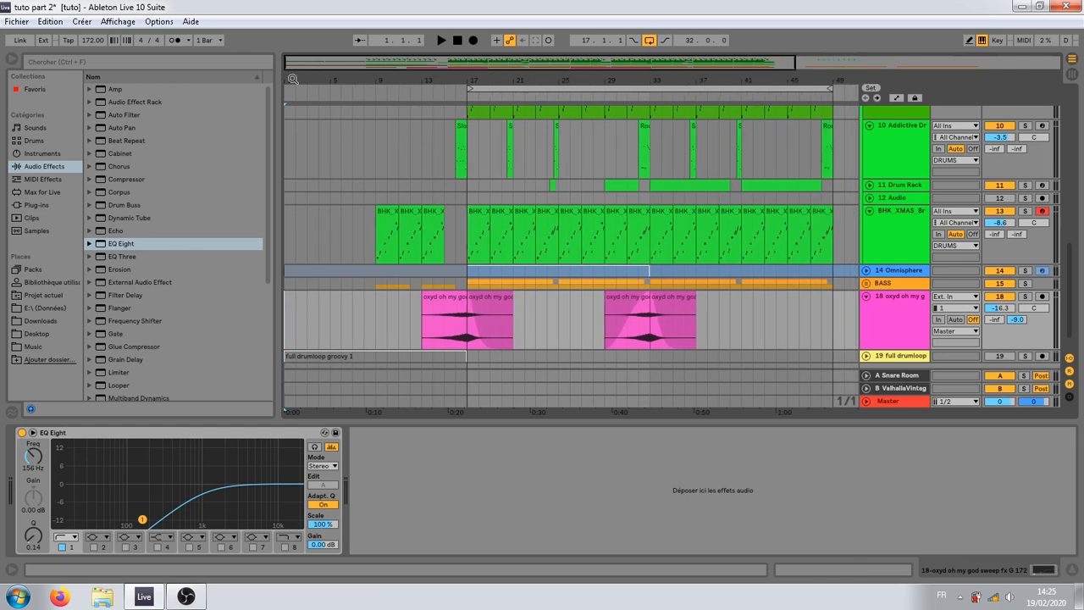
{"action": "left_click_drag", "start_coordinate": [276, 333], "coordinate": [198, 333]}
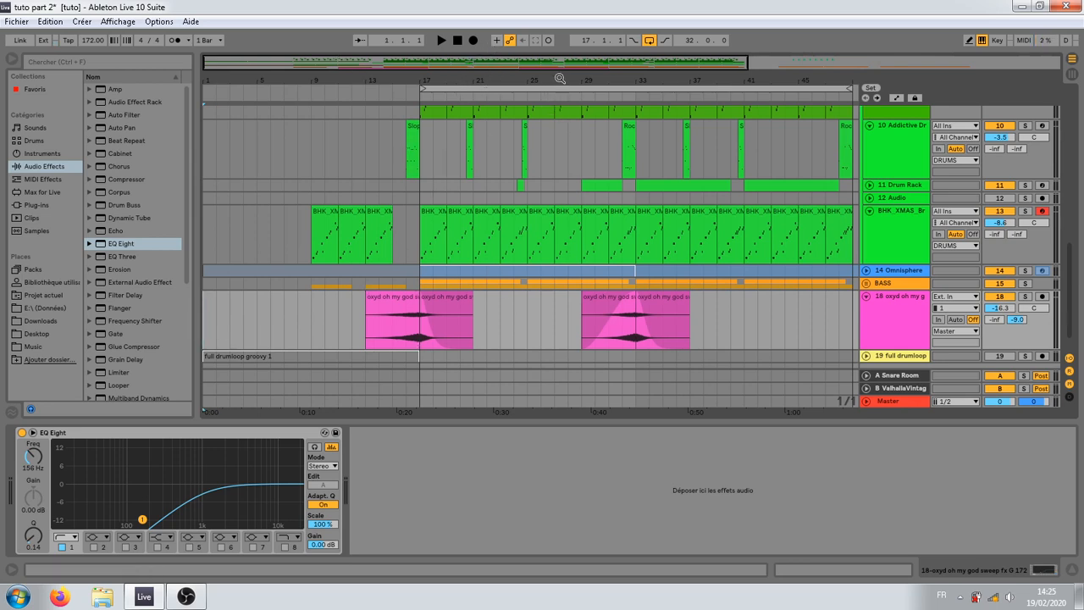
{"action": "left_click_drag", "start_coordinate": [559, 77], "coordinate": [509, 76]}
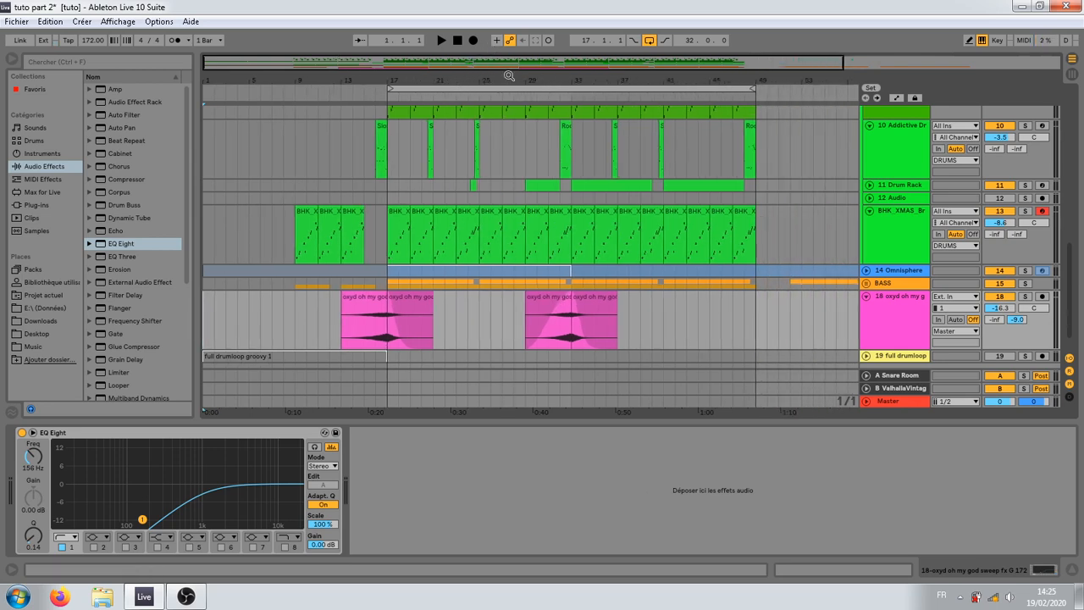
{"action": "left_click", "coordinate": [441, 42]}
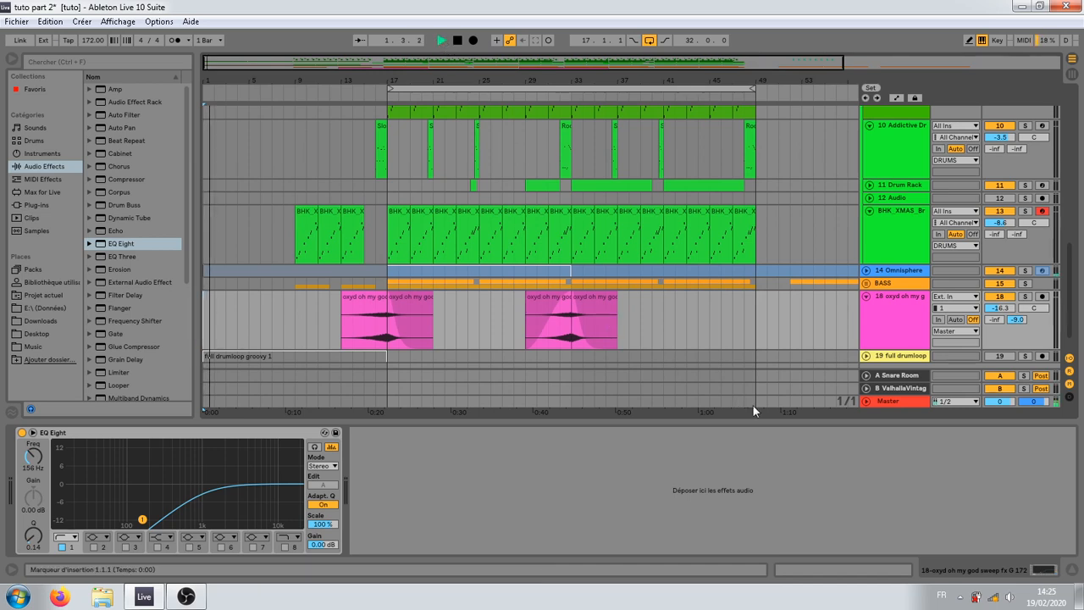
Step: Listen to the intro while looking over the drum and sweep tracks, selecting the Sloppy Groove fill clip at bar 16
{"action": "scroll", "coordinate": [418, 394], "scroll_direction": "up", "scroll_amount": 6}
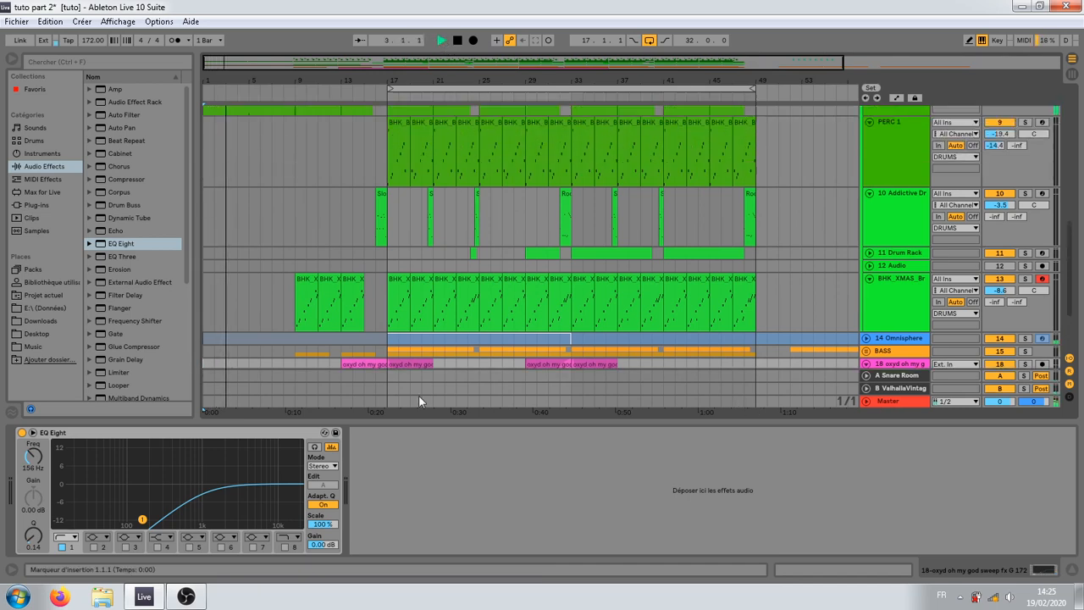
{"action": "scroll", "coordinate": [429, 397], "scroll_direction": "up", "scroll_amount": 3}
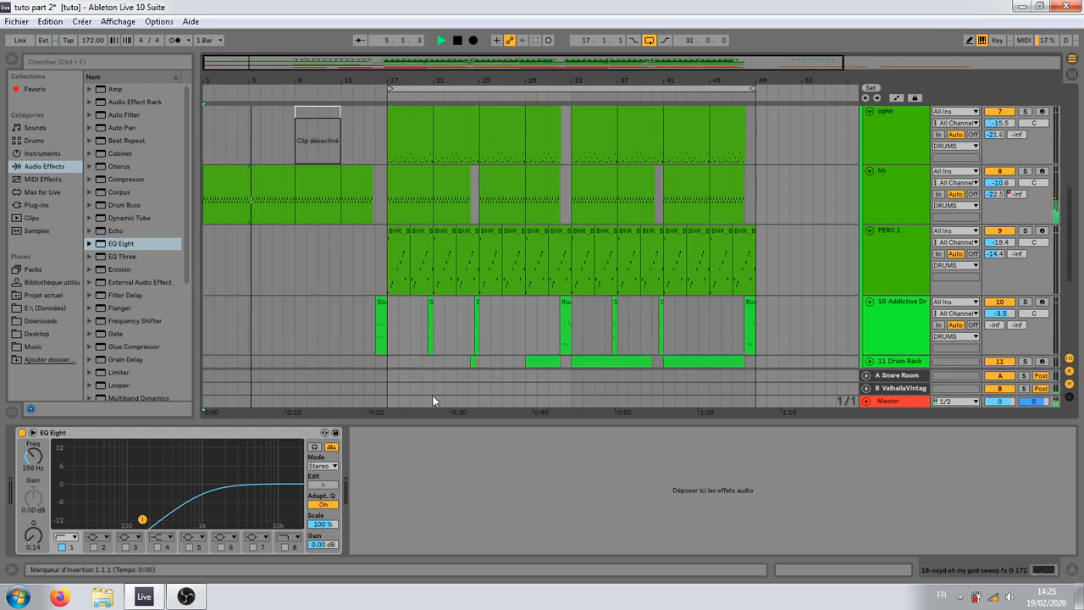
{"action": "left_click", "coordinate": [381, 303]}
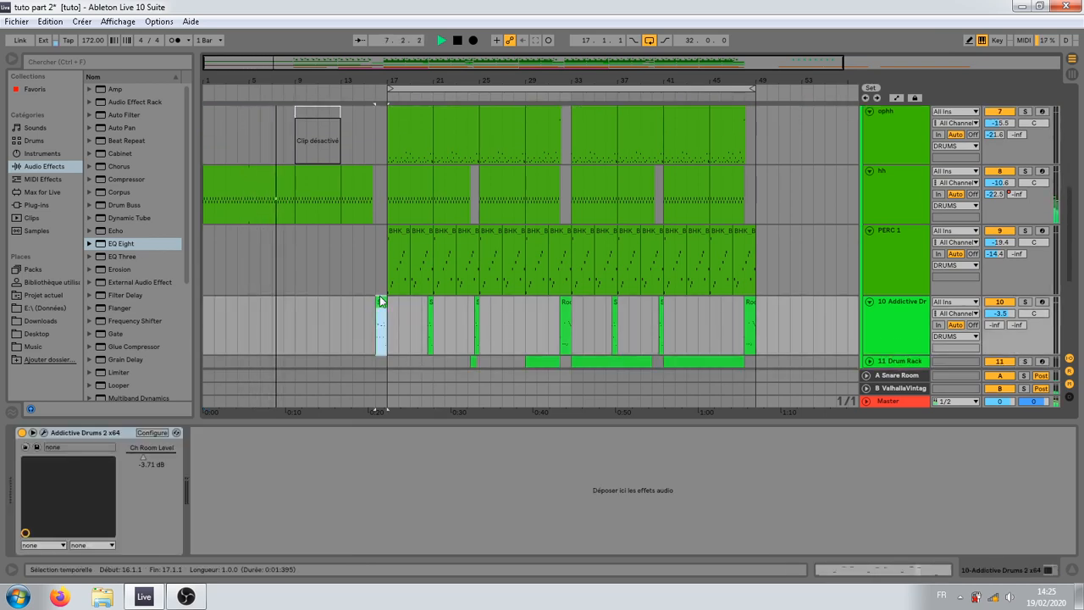
{"action": "scroll", "coordinate": [356, 319], "scroll_direction": "up", "scroll_amount": 3}
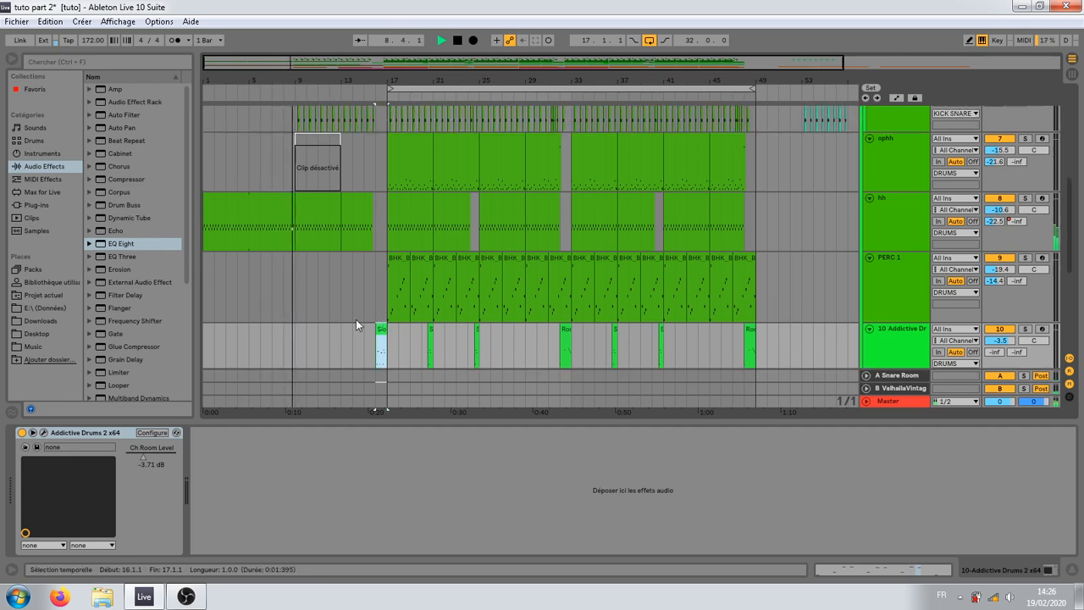
{"action": "scroll", "coordinate": [359, 325], "scroll_direction": "down", "scroll_amount": 8}
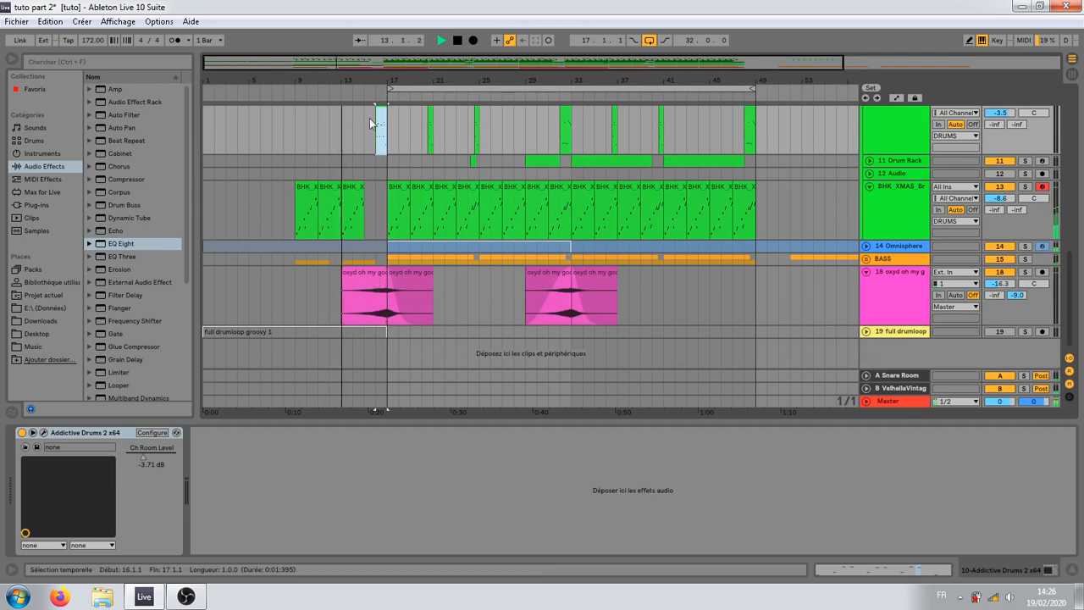
Step: Lower the volume of the BHK_XMAS_Br track to -11.6 dB during playback
{"action": "left_click_drag", "start_coordinate": [368, 75], "coordinate": [368, 98]}
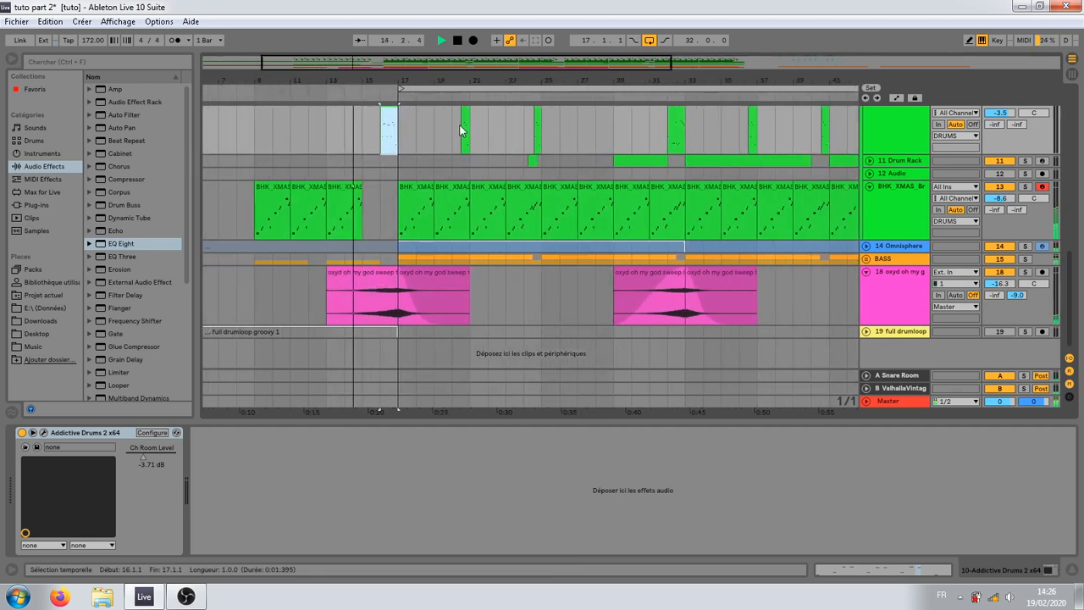
{"action": "left_click_drag", "start_coordinate": [426, 81], "coordinate": [426, 57]}
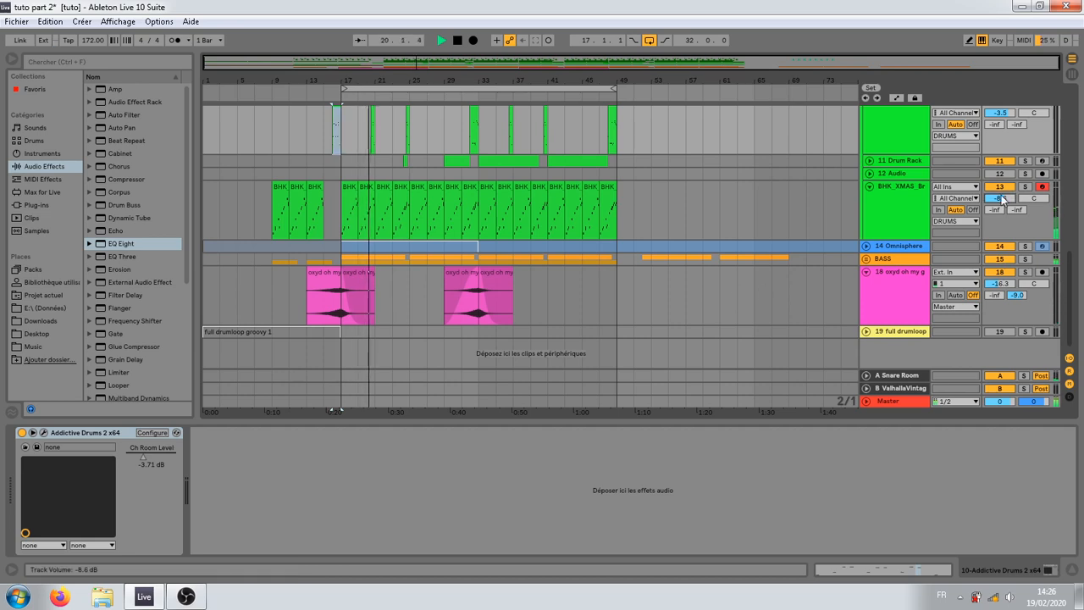
{"action": "left_click_drag", "start_coordinate": [1000, 195], "coordinate": [1003, 201]}
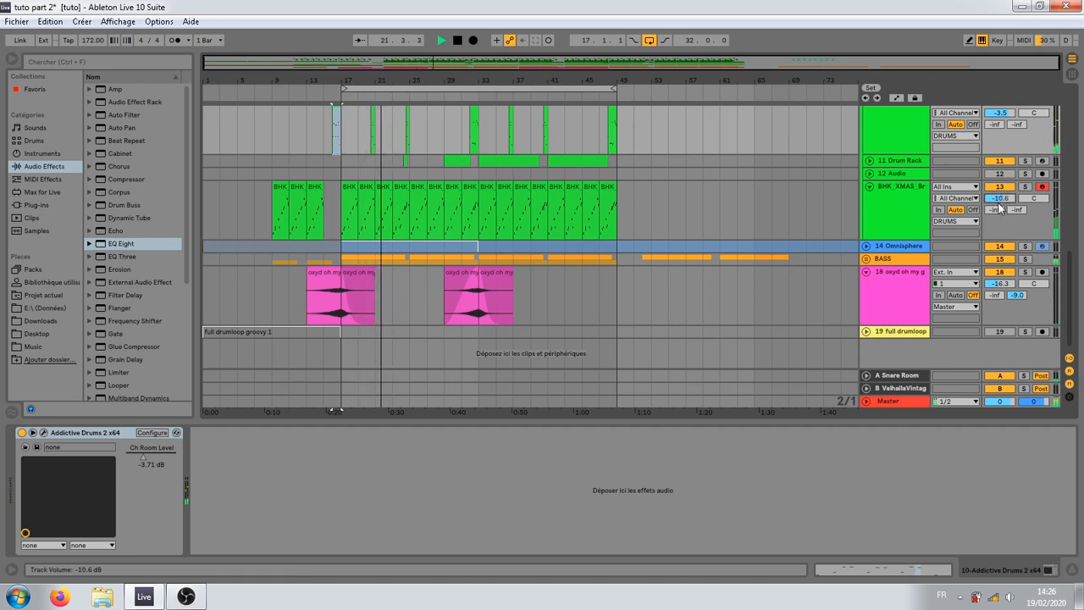
Step: Unfold the 11 Drum Rack track and set its volume to -14.8 dB
{"action": "scroll", "coordinate": [528, 266], "scroll_direction": "up", "scroll_amount": 10}
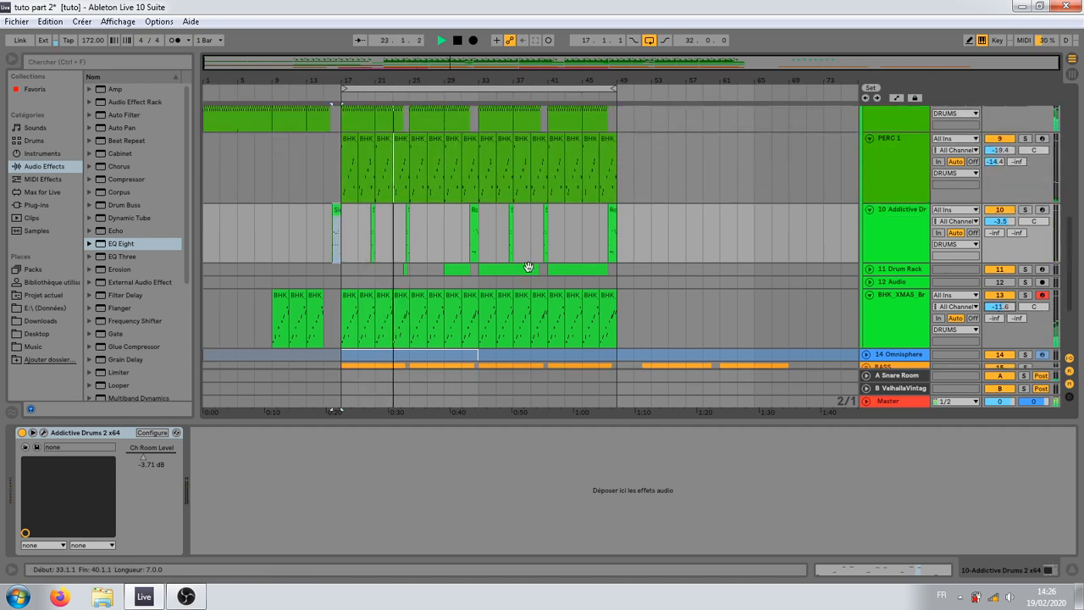
{"action": "scroll", "coordinate": [528, 261], "scroll_direction": "down", "scroll_amount": 8}
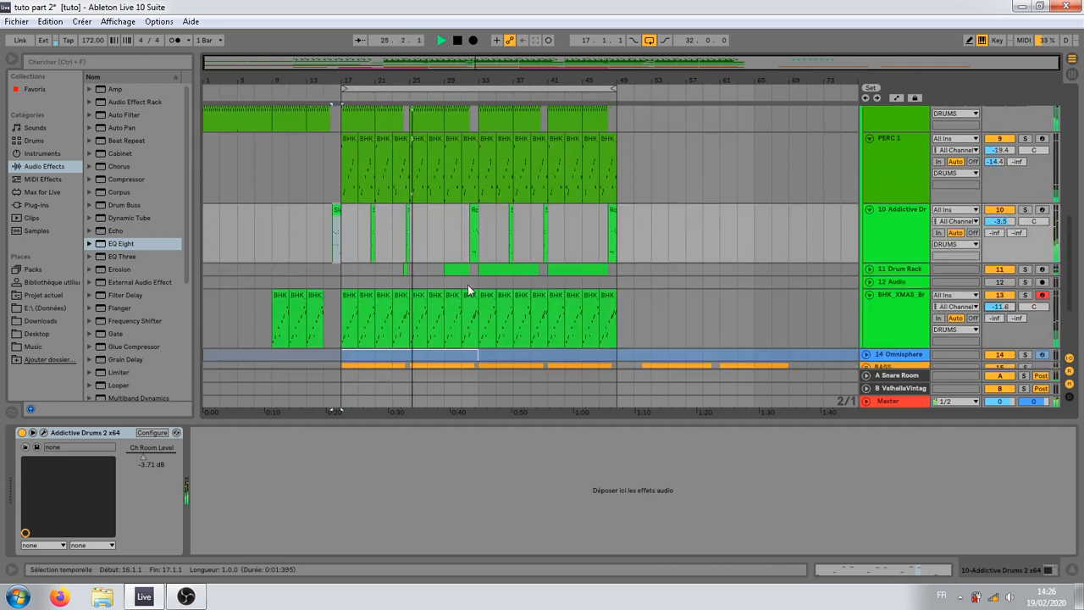
{"action": "left_click", "coordinate": [869, 268]}
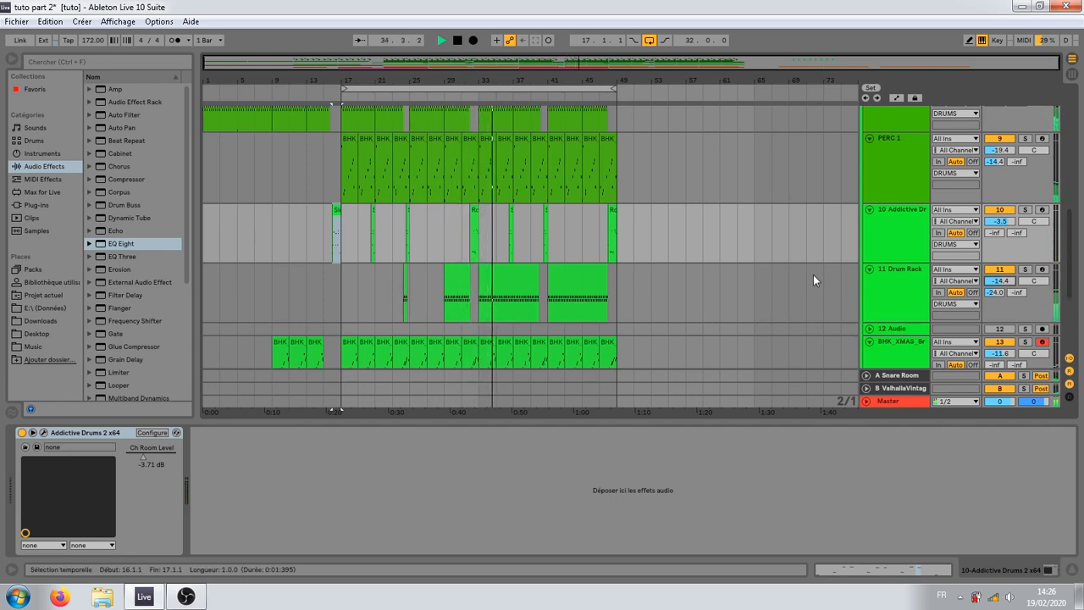
{"action": "left_click_drag", "start_coordinate": [1004, 283], "coordinate": [1004, 286]}
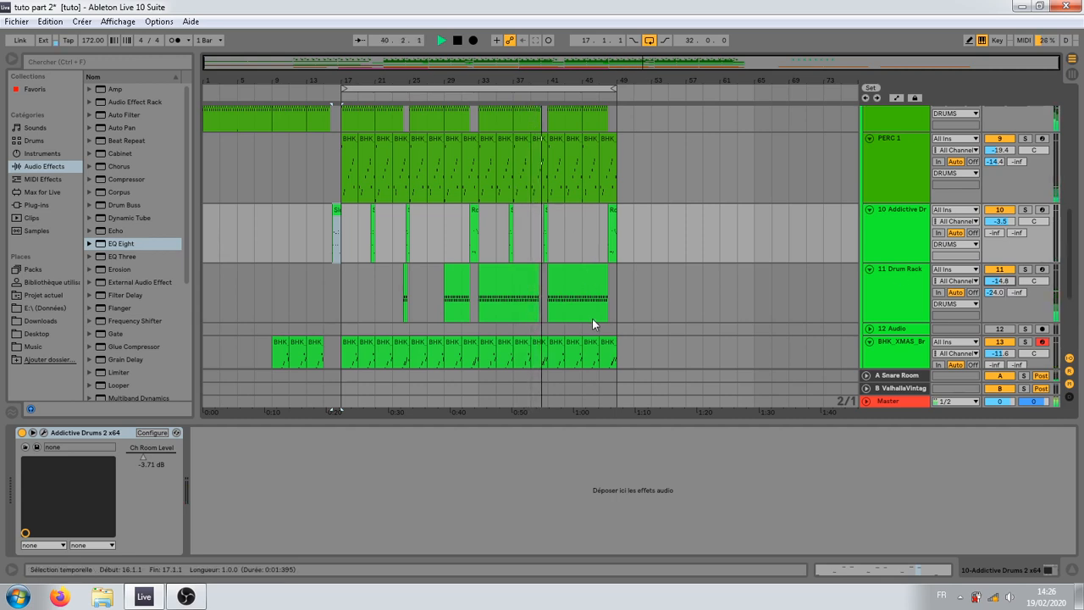
Step: Extend the 11 Drum Rack clip that starts at bar 33 so it ends at 40.3.1, and stop playback
{"action": "left_click_drag", "start_coordinate": [542, 81], "coordinate": [533, 135]}
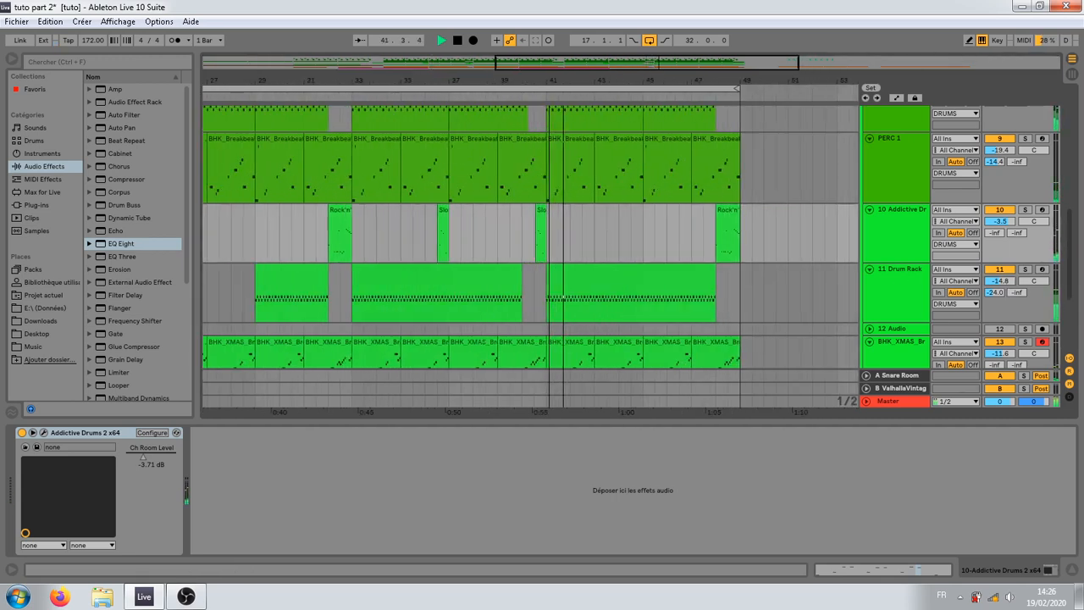
{"action": "mouse_move", "coordinate": [522, 271]}
{"action": "left_mouse_down"}
{"action": "mouse_move", "coordinate": [546, 271]}
{"action": "mouse_move", "coordinate": [536, 271]}
{"action": "left_mouse_up"}
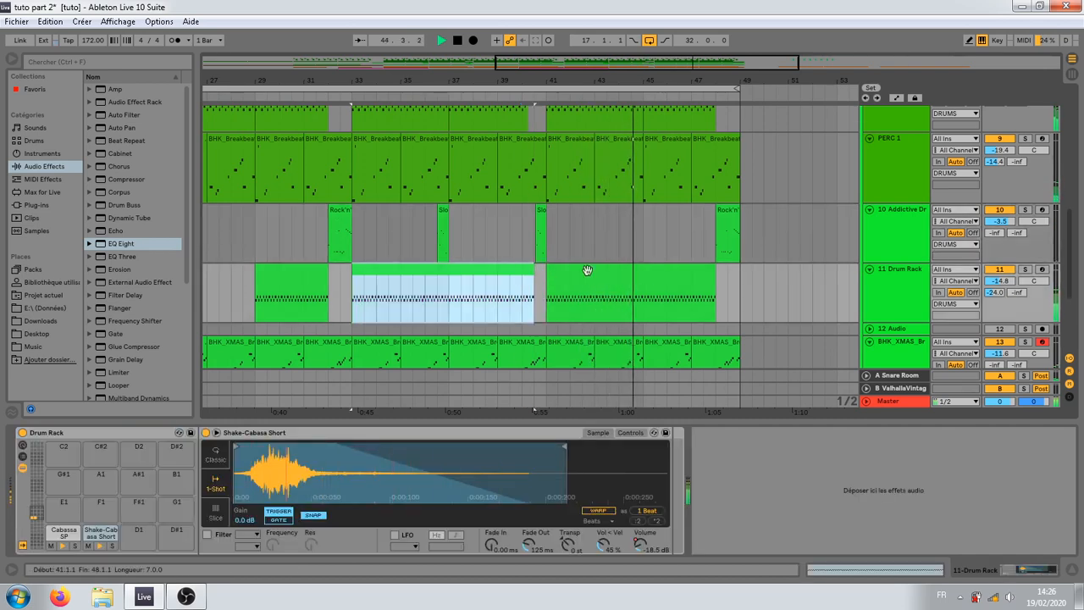
{"action": "left_click_drag", "start_coordinate": [563, 83], "coordinate": [555, 33]}
{"action": "scroll", "coordinate": [636, 292], "scroll_direction": "down", "scroll_amount": 1}
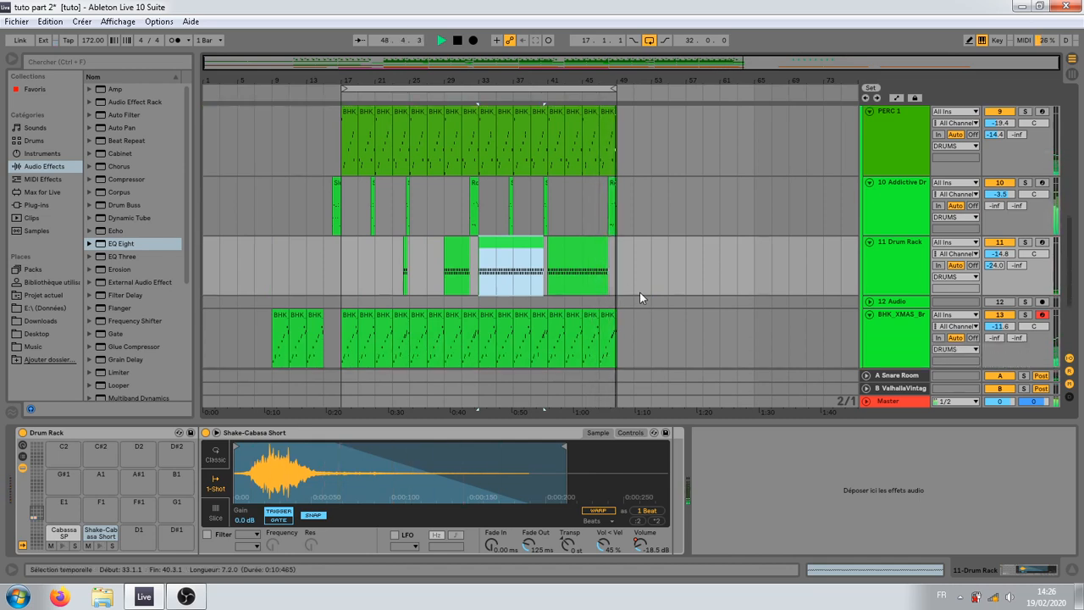
{"action": "key", "text": "space"}
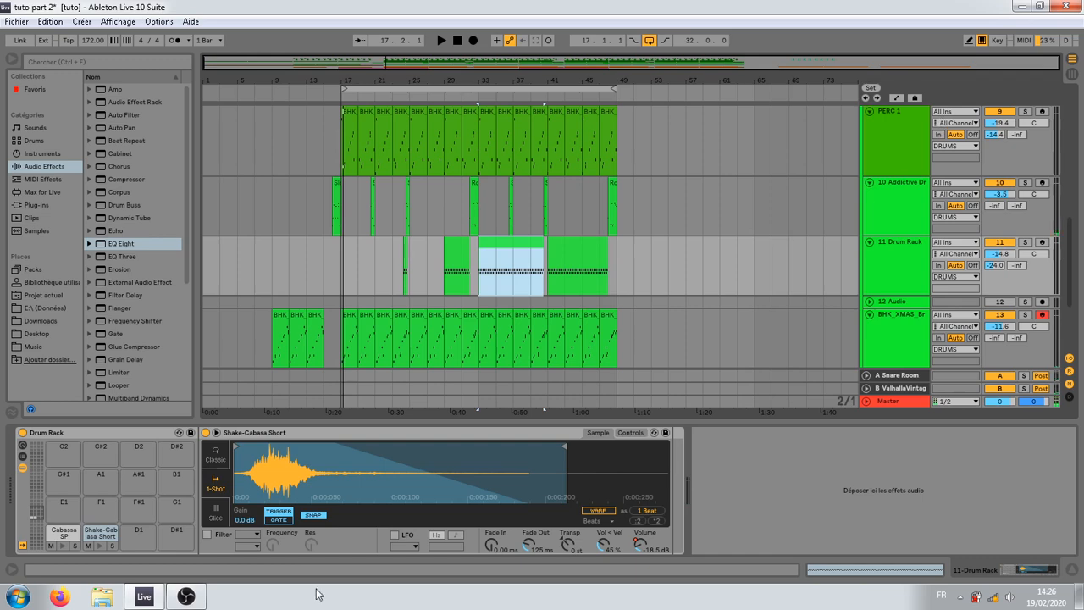